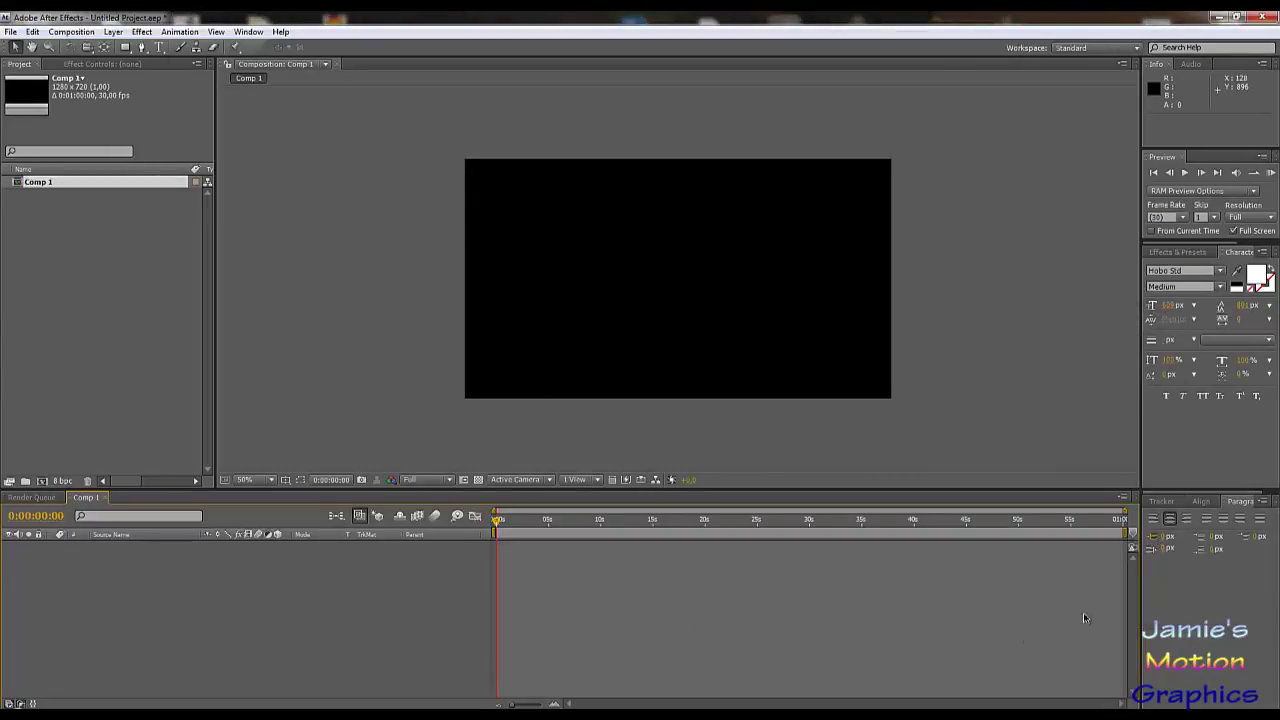
- Create a new 1280 × 720 px solid layer with the color black (000000)
drag(1125, 515, 733, 547)
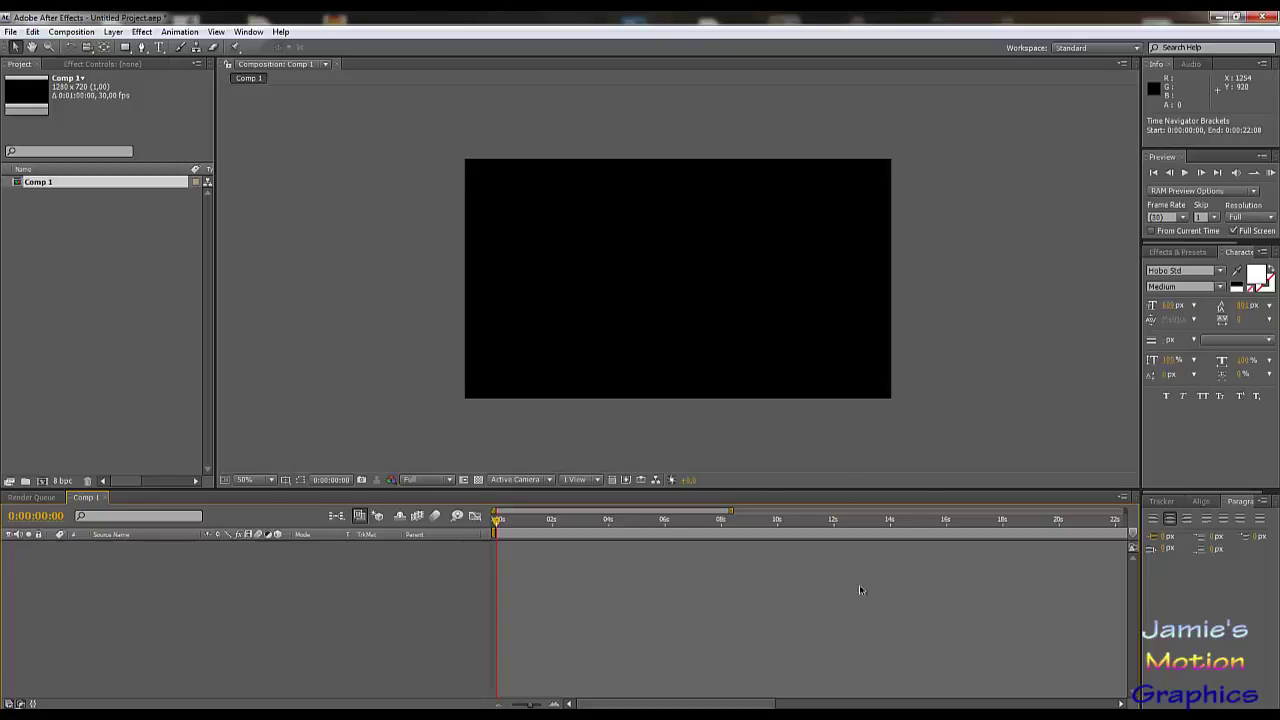
click(113, 31)
mouse_move(229, 47)
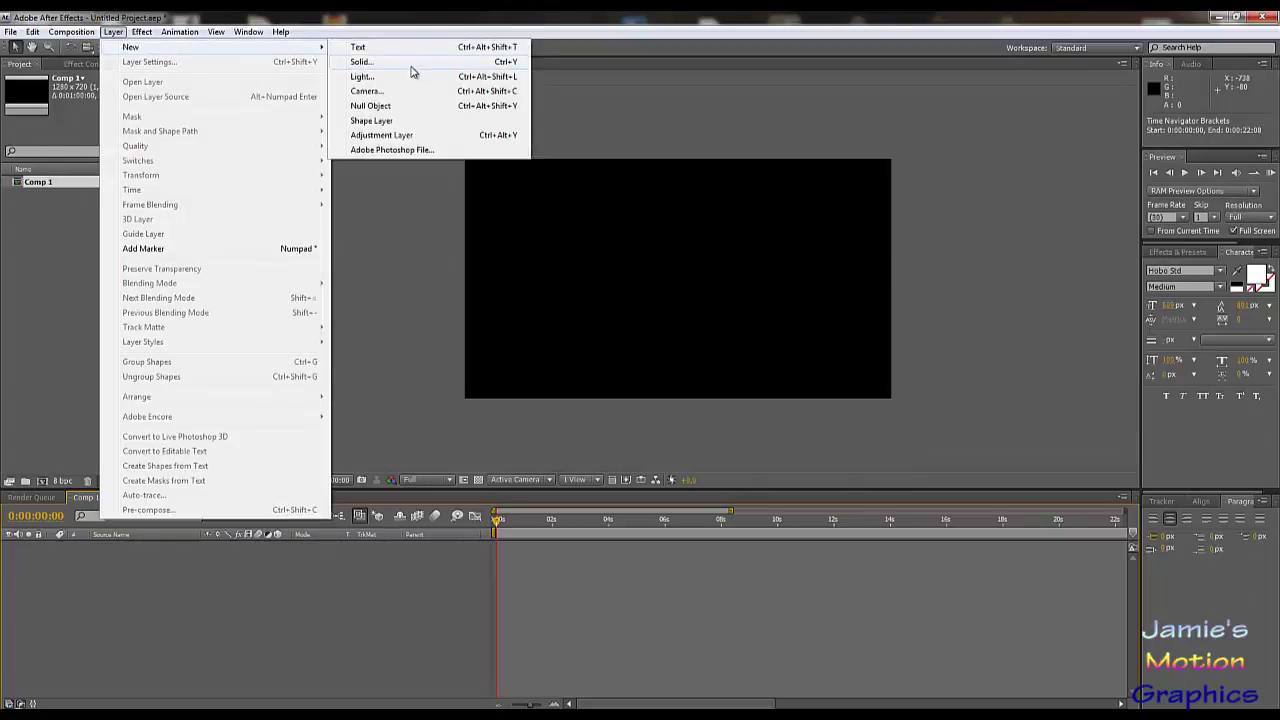
click(410, 64)
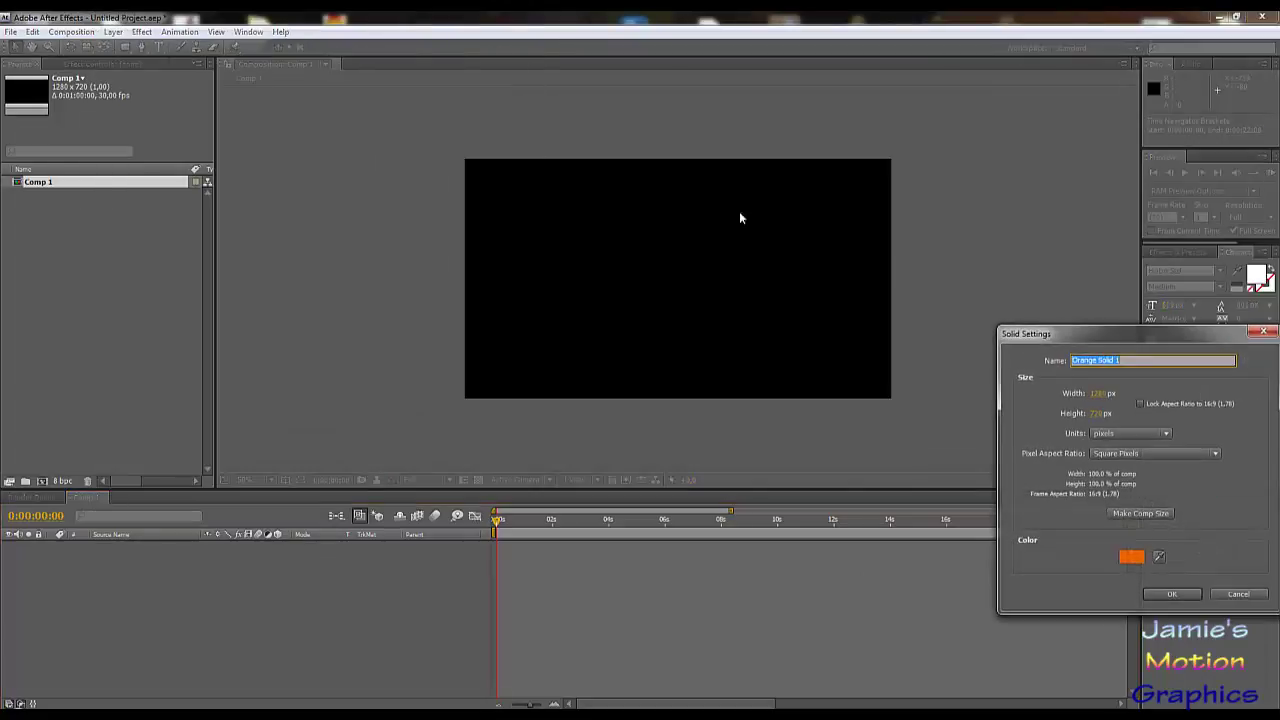
click(1131, 556)
mouse_move(437, 498)
mouse_down()
mouse_move(283, 553)
mouse_move(261, 512)
mouse_move(388, 518)
mouse_move(281, 528)
mouse_move(227, 598)
mouse_up()
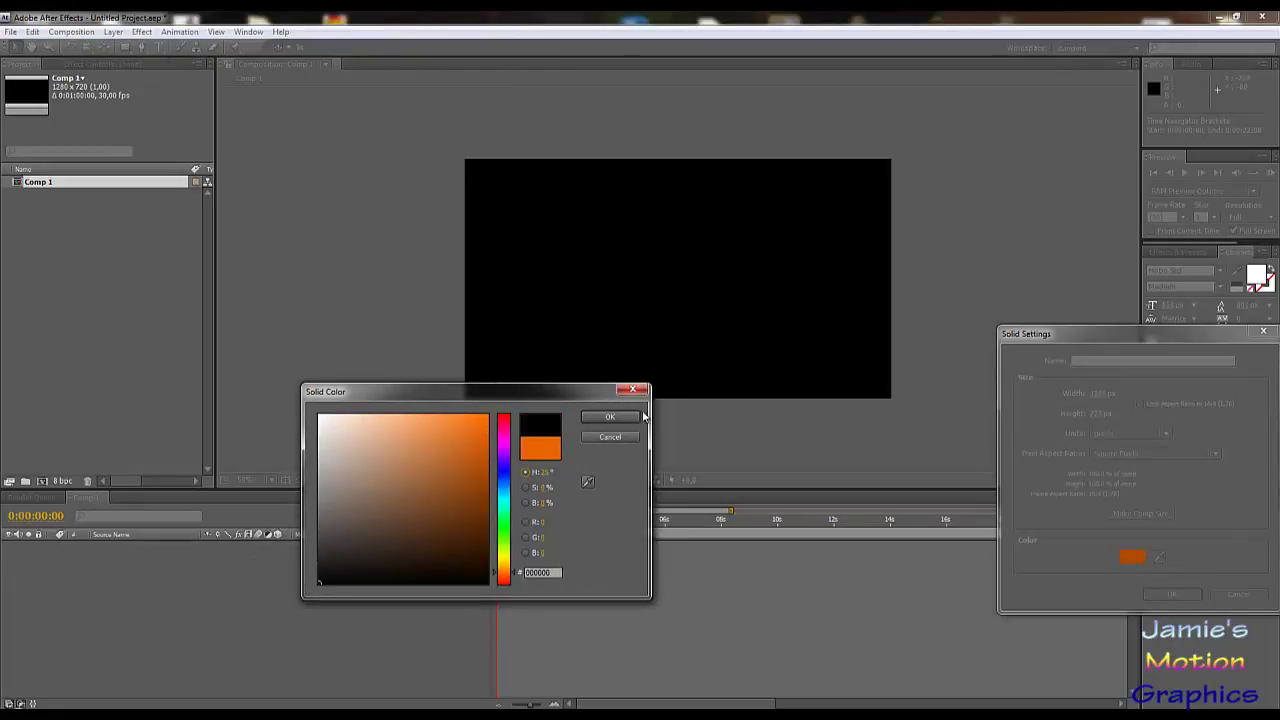
click(612, 418)
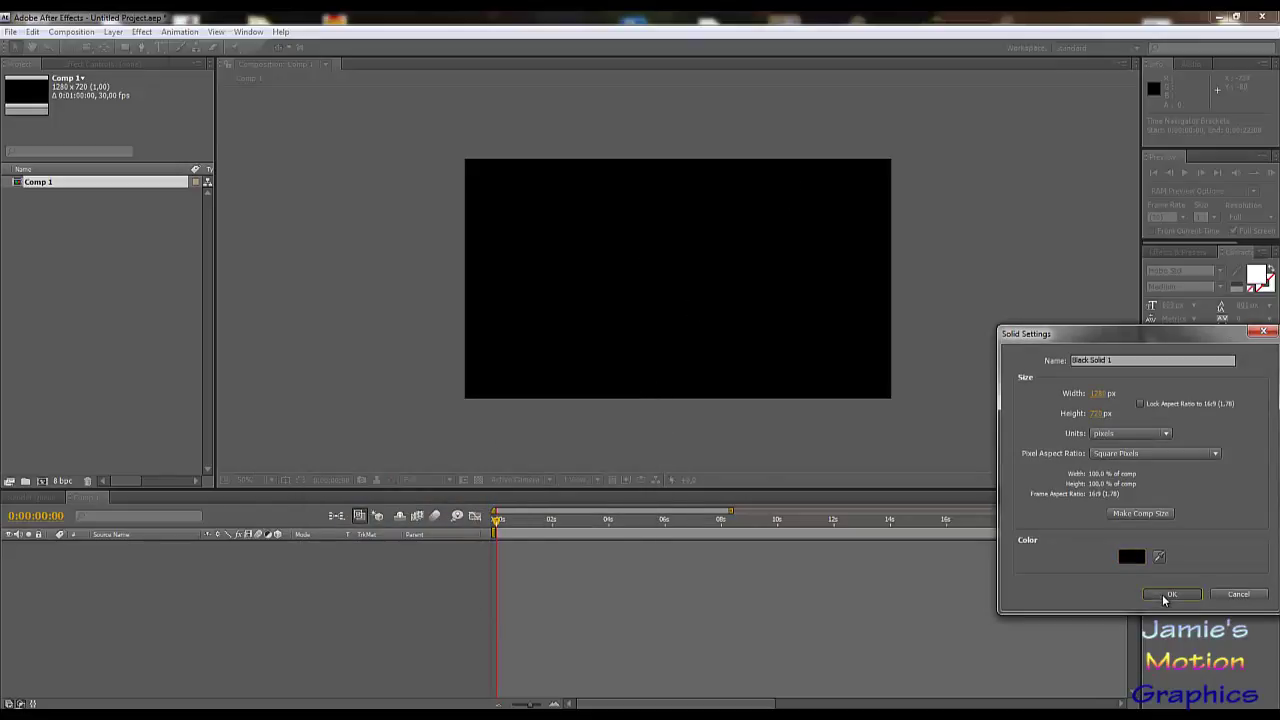
click(1168, 594)
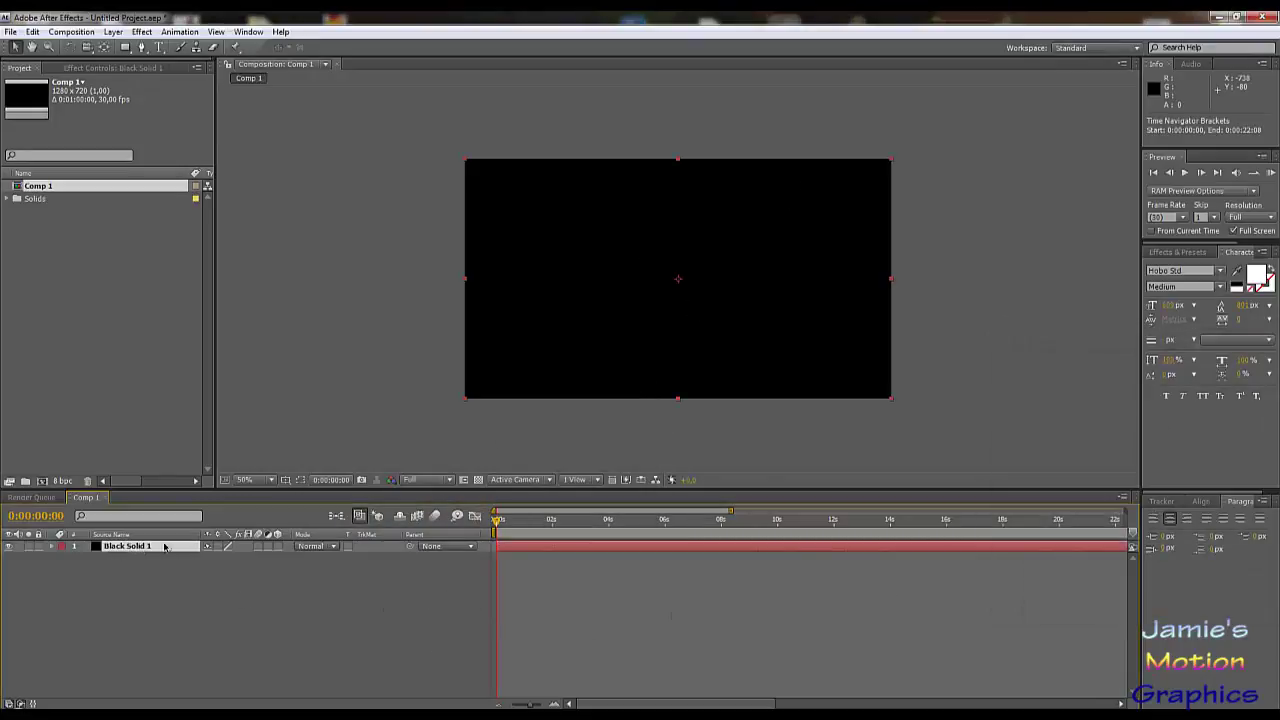
- Create a second 1280 × 720 px solid layer with a medium gray color (7B7B7B)
click(112, 31)
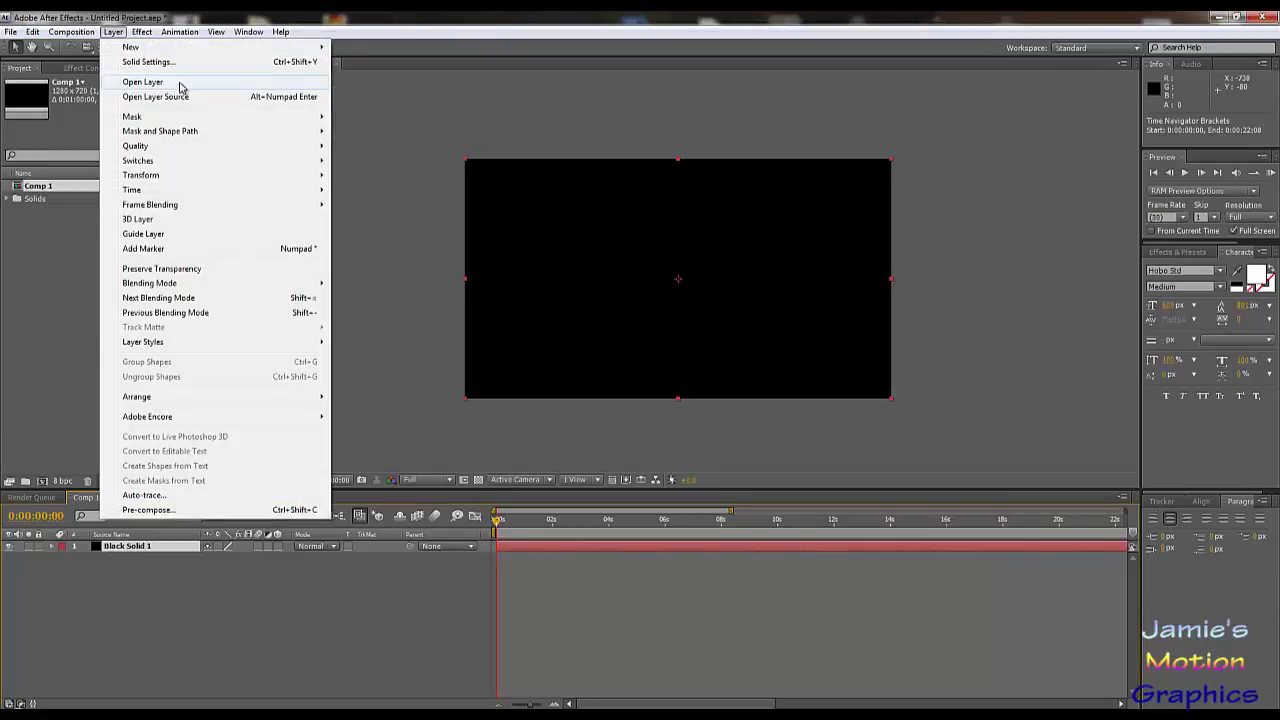
mouse_move(194, 48)
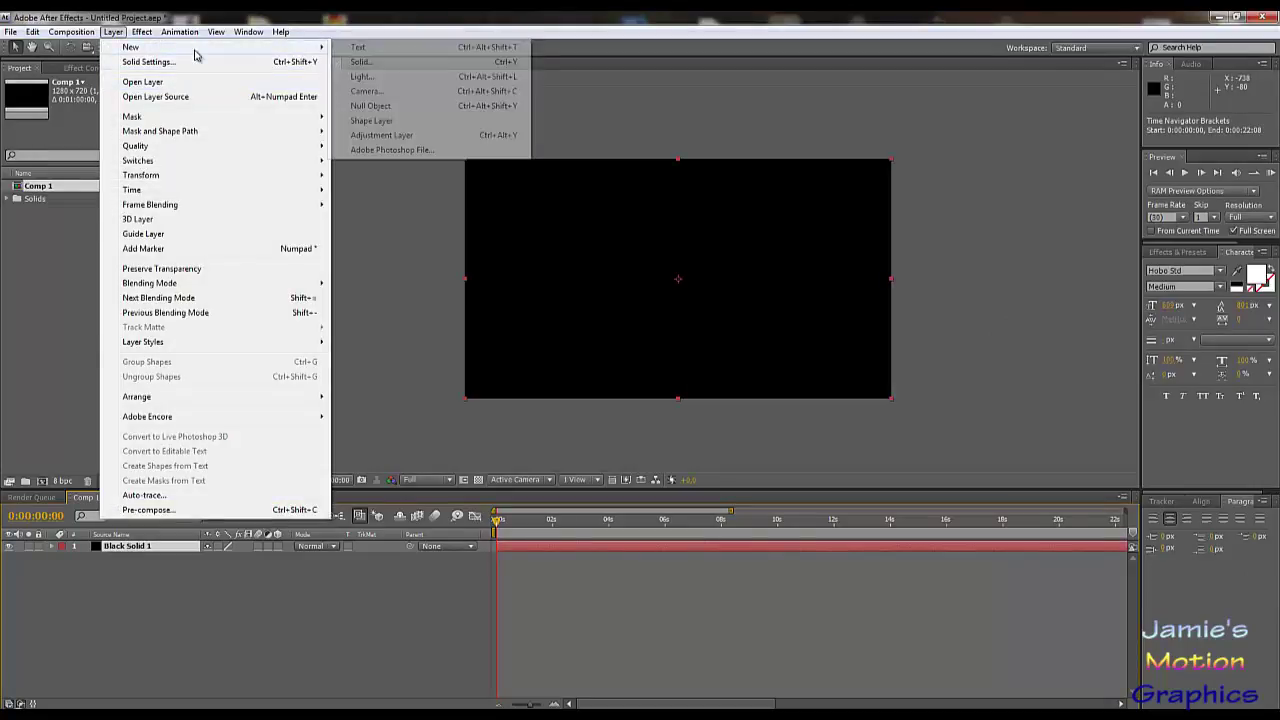
click(383, 63)
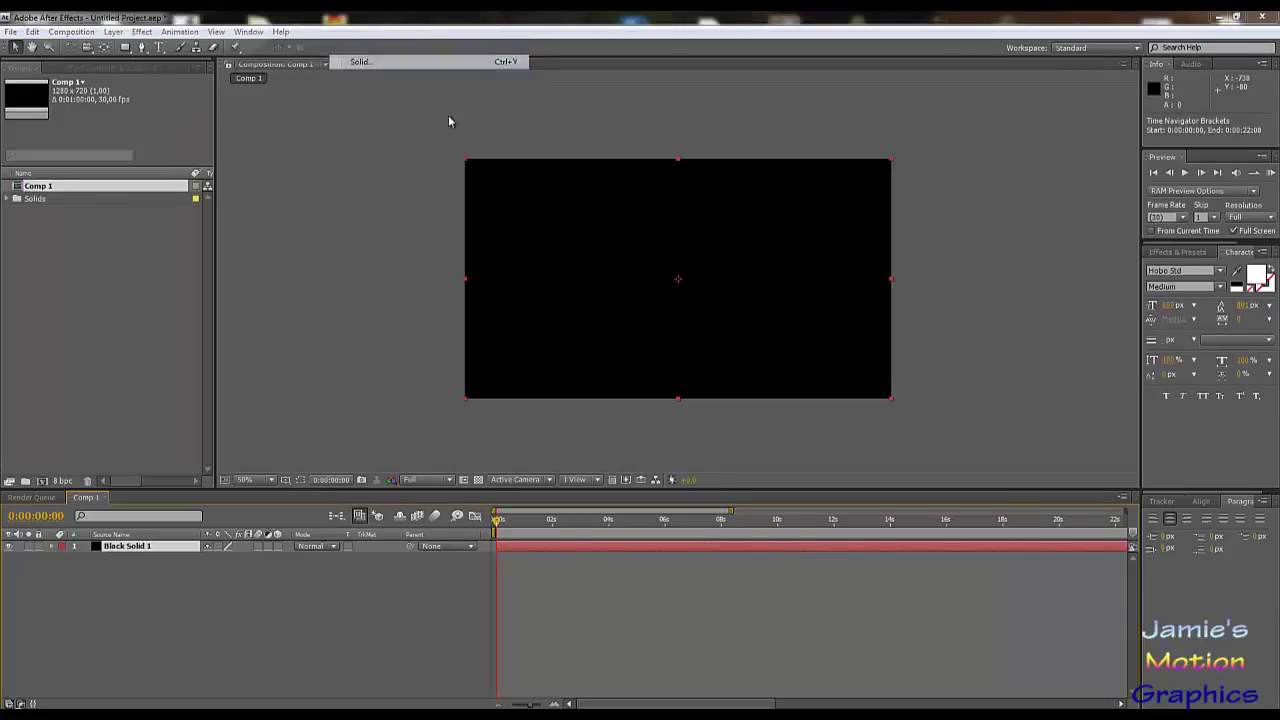
click(1136, 557)
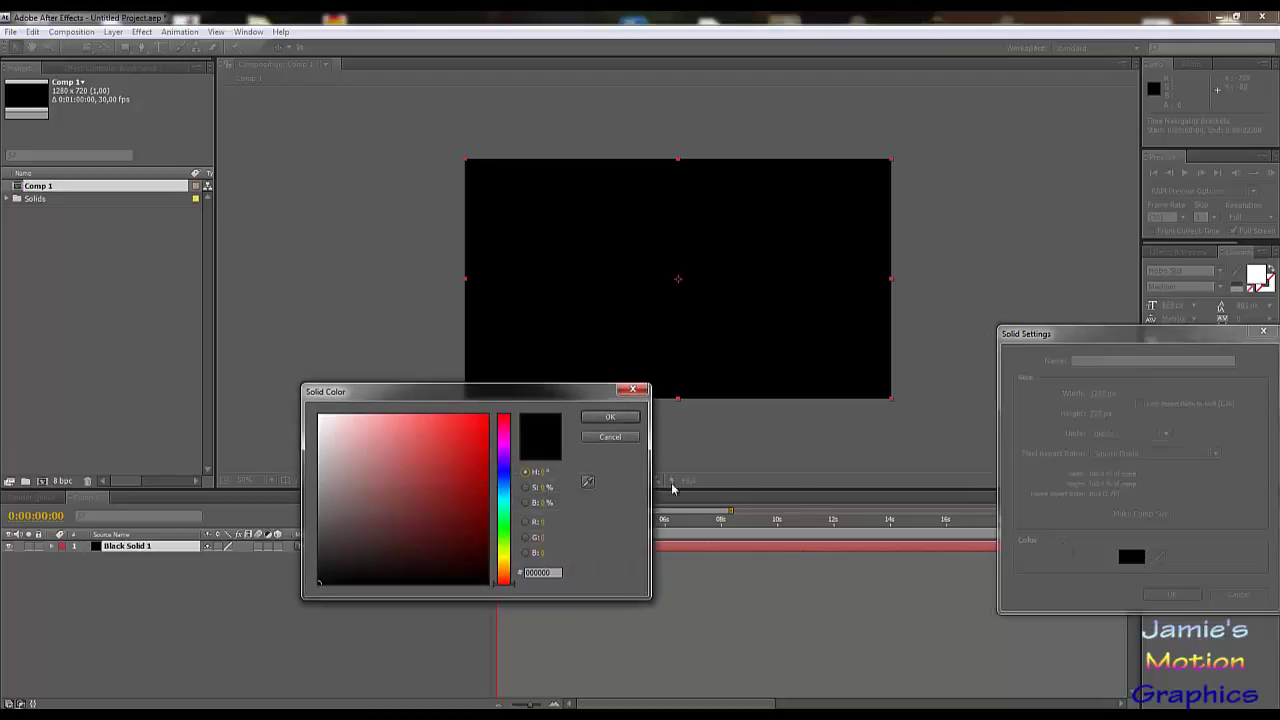
drag(414, 491, 225, 473)
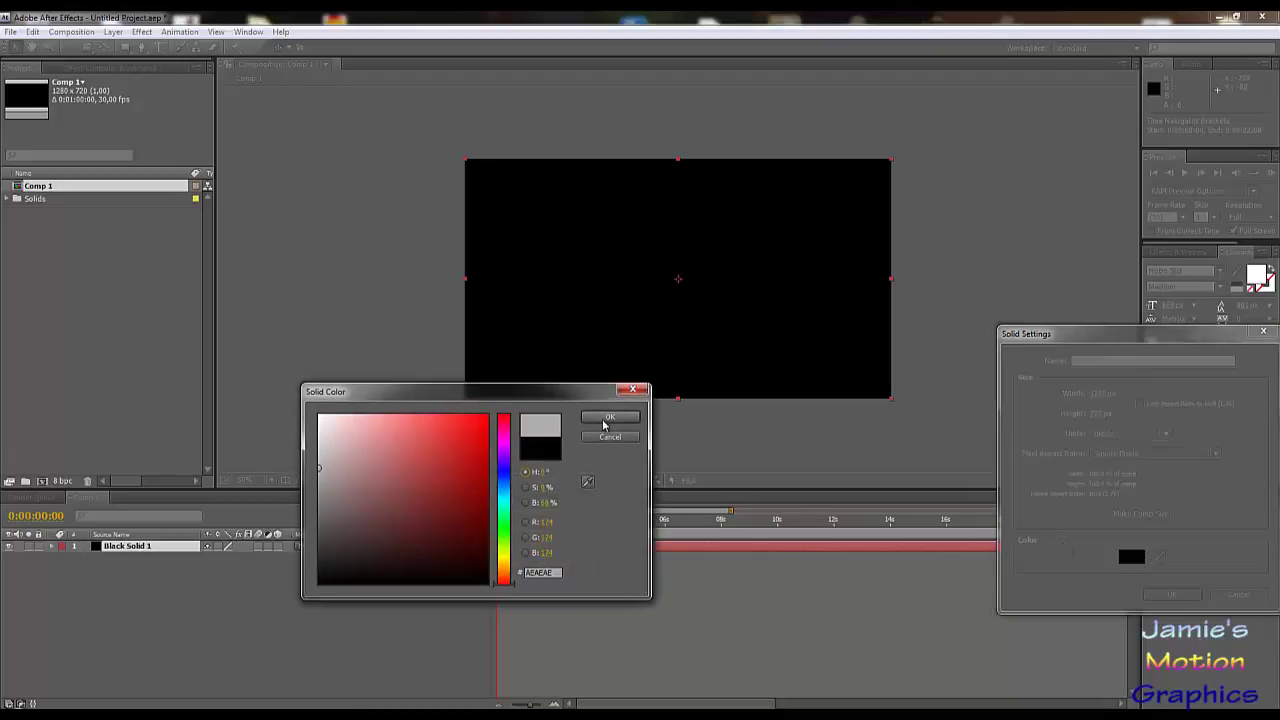
mouse_move(386, 510)
mouse_down()
mouse_move(263, 517)
mouse_move(322, 518)
mouse_move(318, 445)
mouse_move(291, 450)
mouse_move(286, 434)
mouse_up()
mouse_move(267, 485)
mouse_down()
mouse_move(300, 508)
mouse_move(312, 495)
mouse_up()
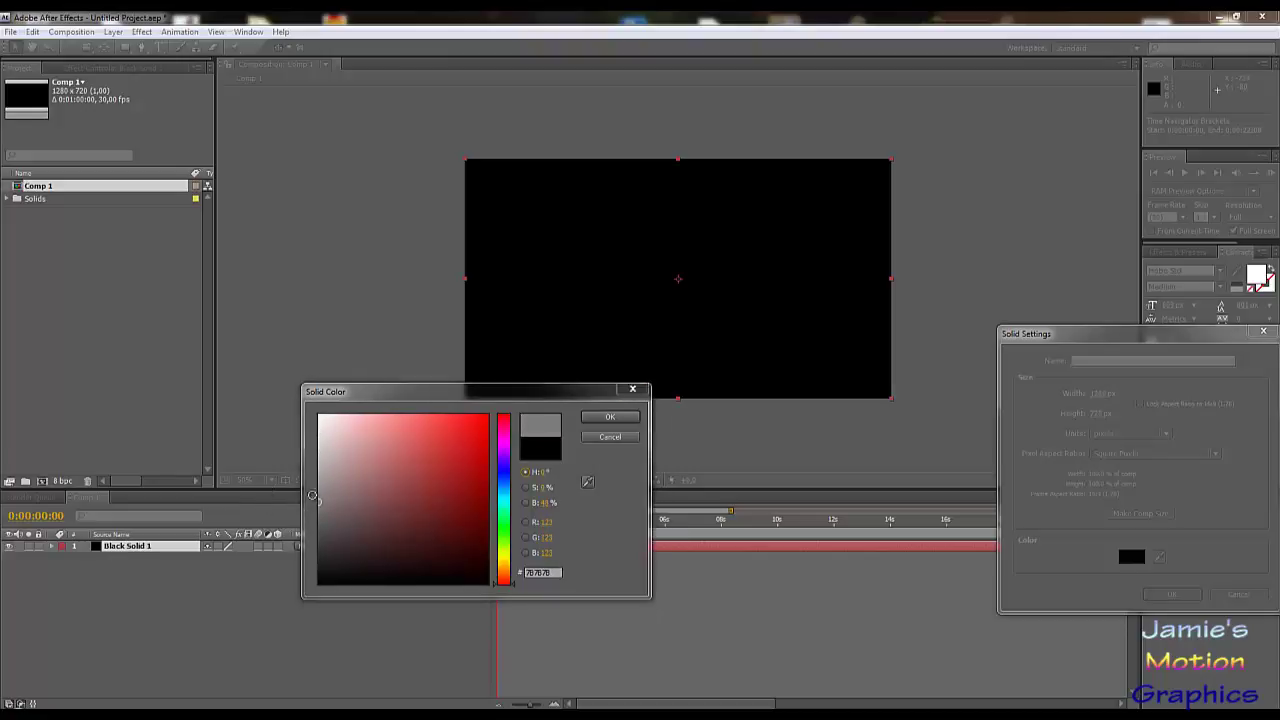
click(610, 417)
click(1168, 595)
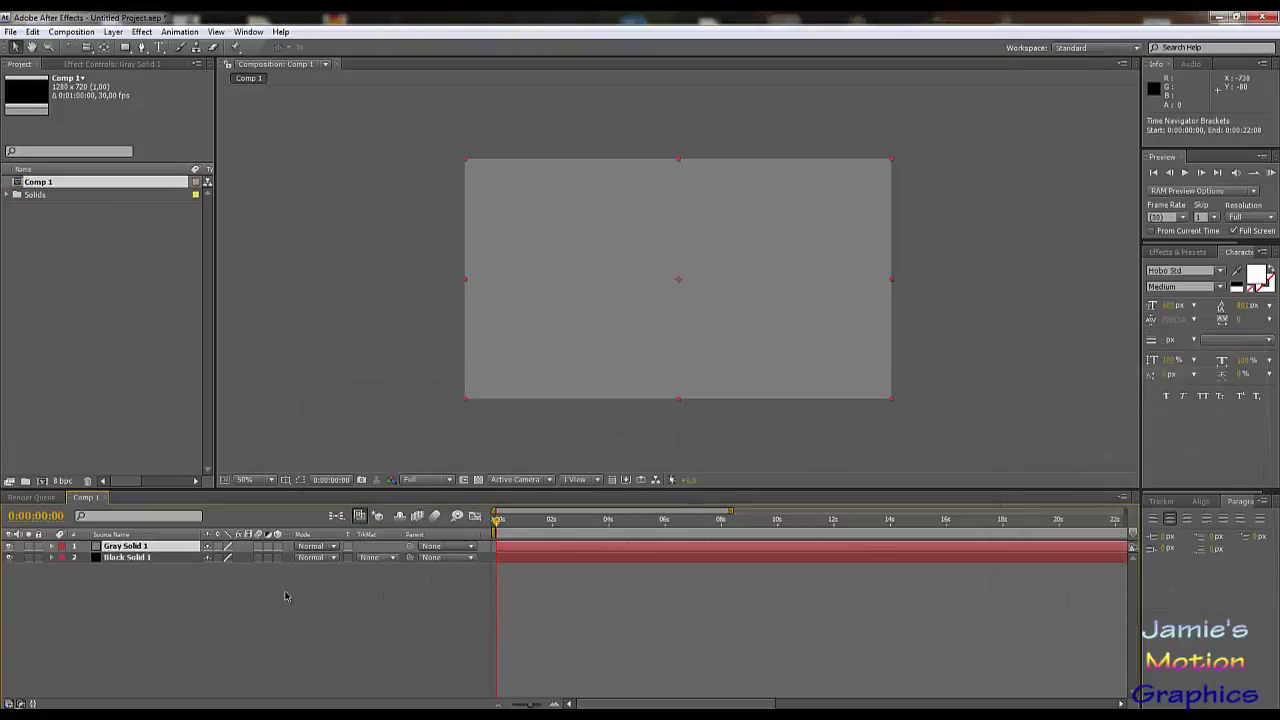
- Delete the black solid layer beneath the gray one
click(143, 563)
key(Delete)
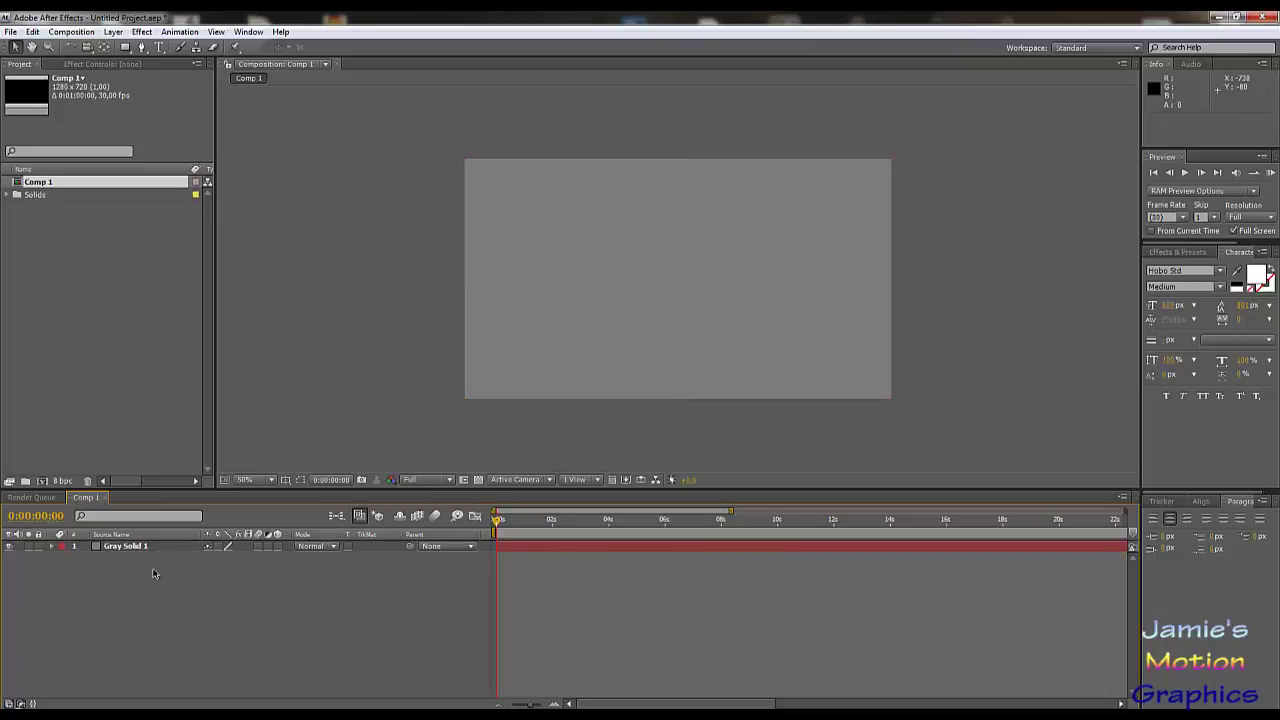
- Draw an elliptical mask about 140 × 146 px near the center of the gray solid layer
click(143, 549)
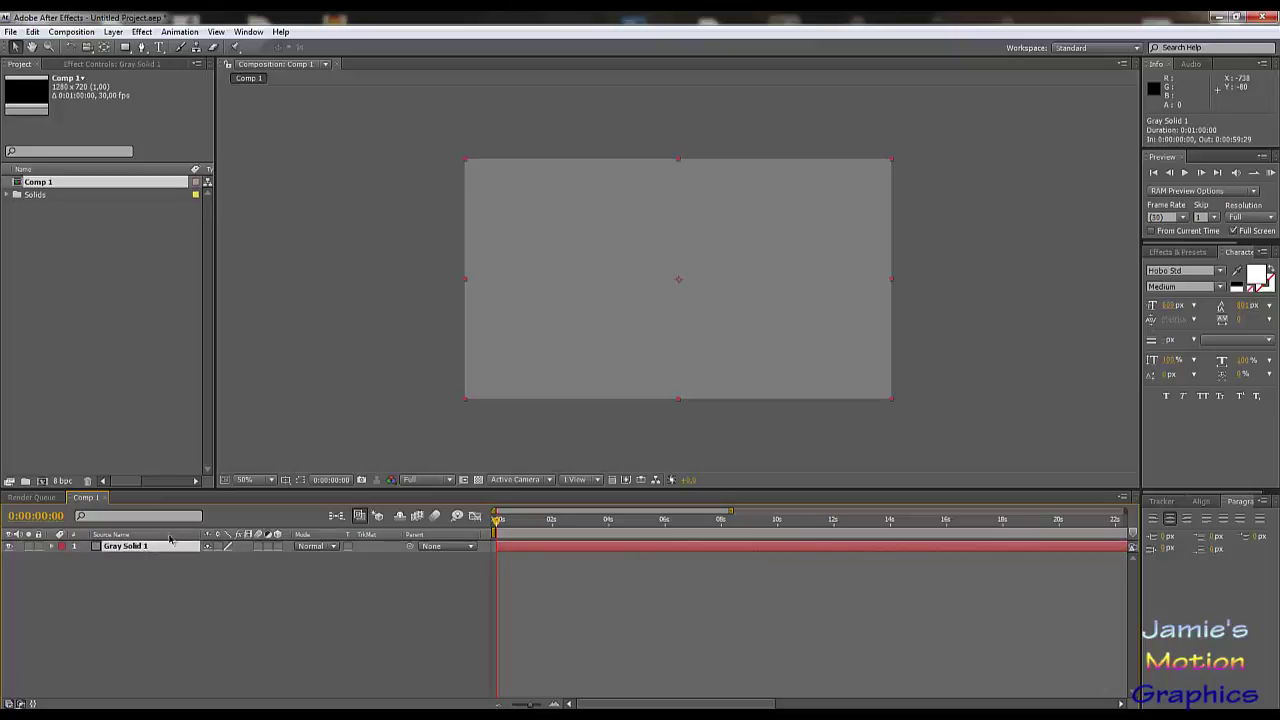
click(125, 47)
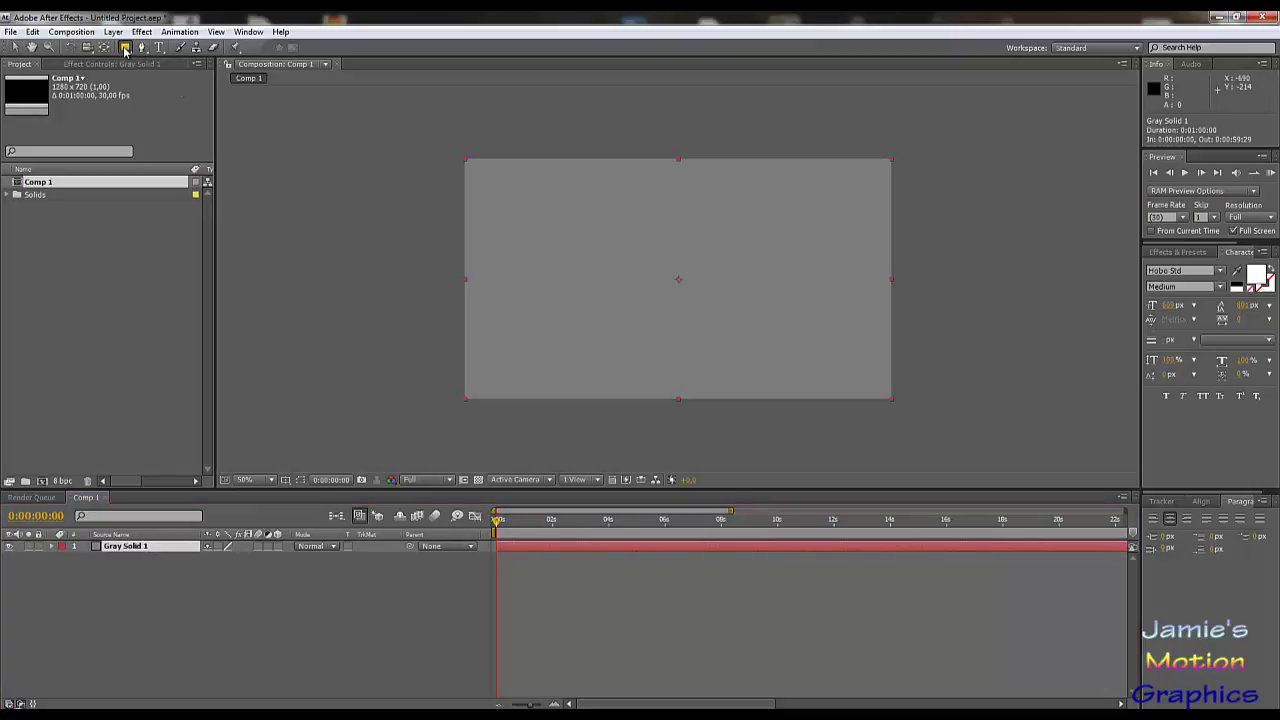
click(128, 48)
click(182, 76)
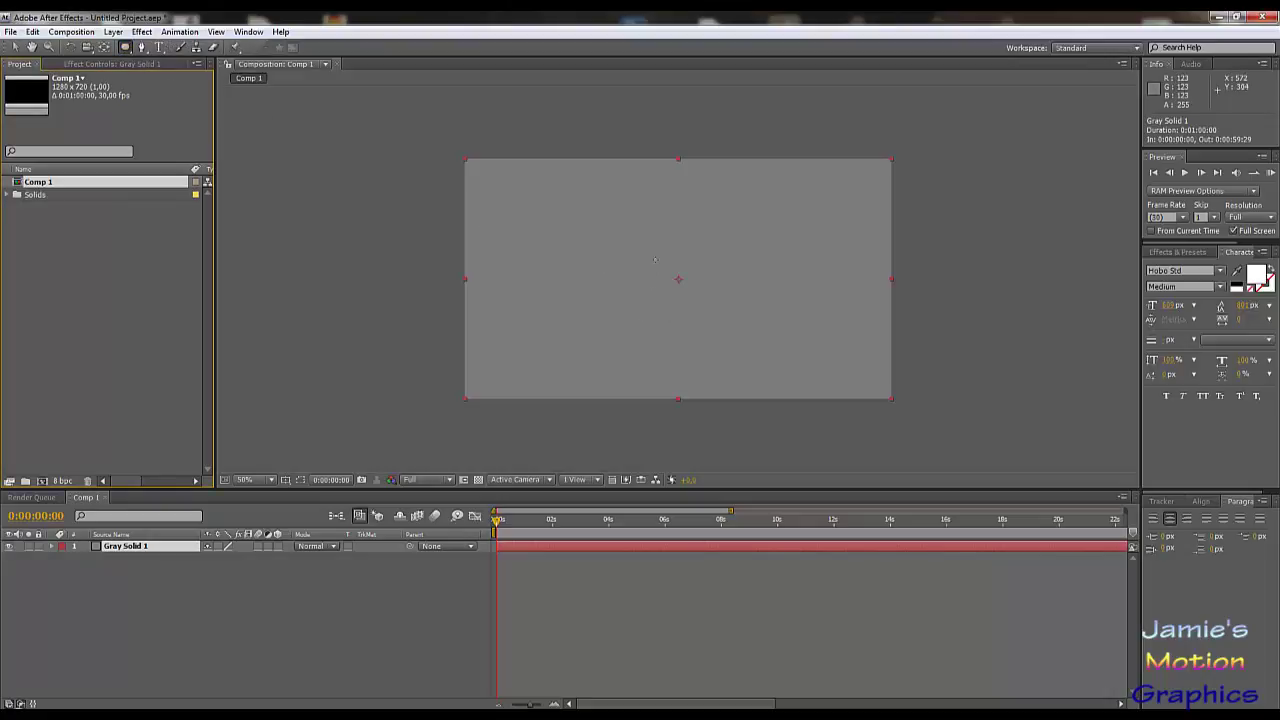
drag(655, 260, 702, 308)
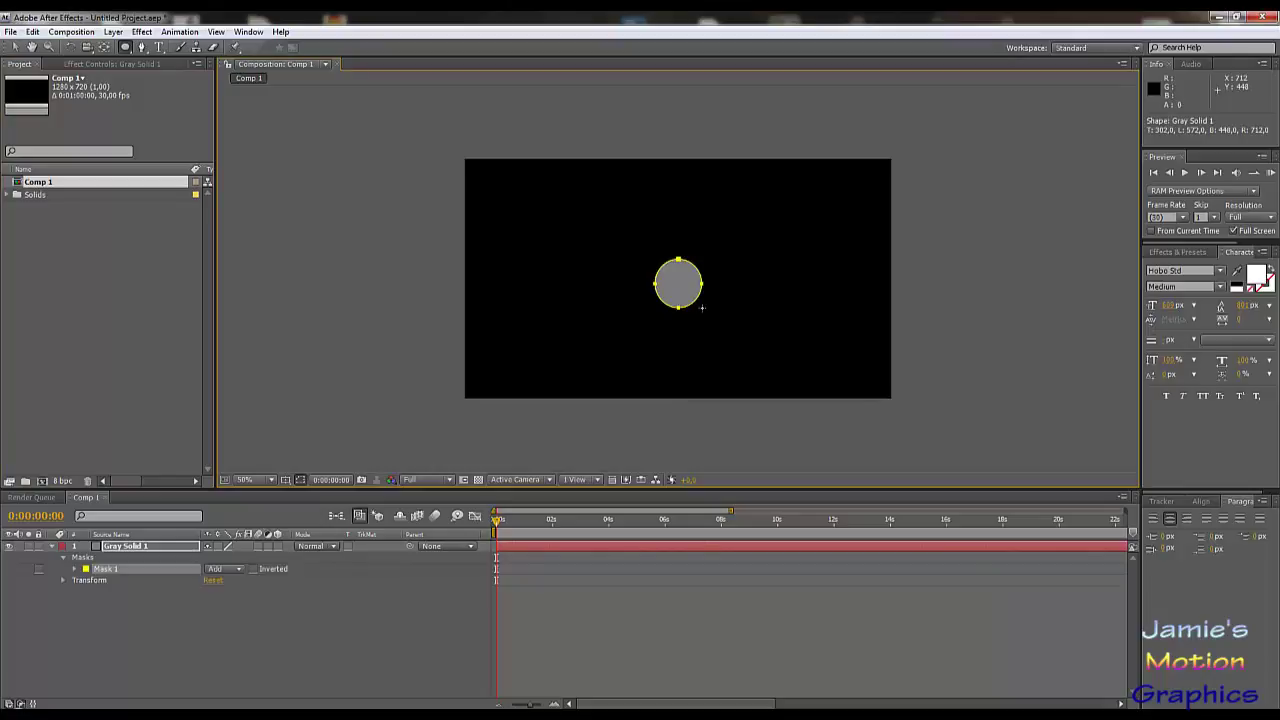
- Set the ellipse mask's bounding box to left 590, top 310, right 690 and bottom 410 px
click(74, 569)
click(215, 581)
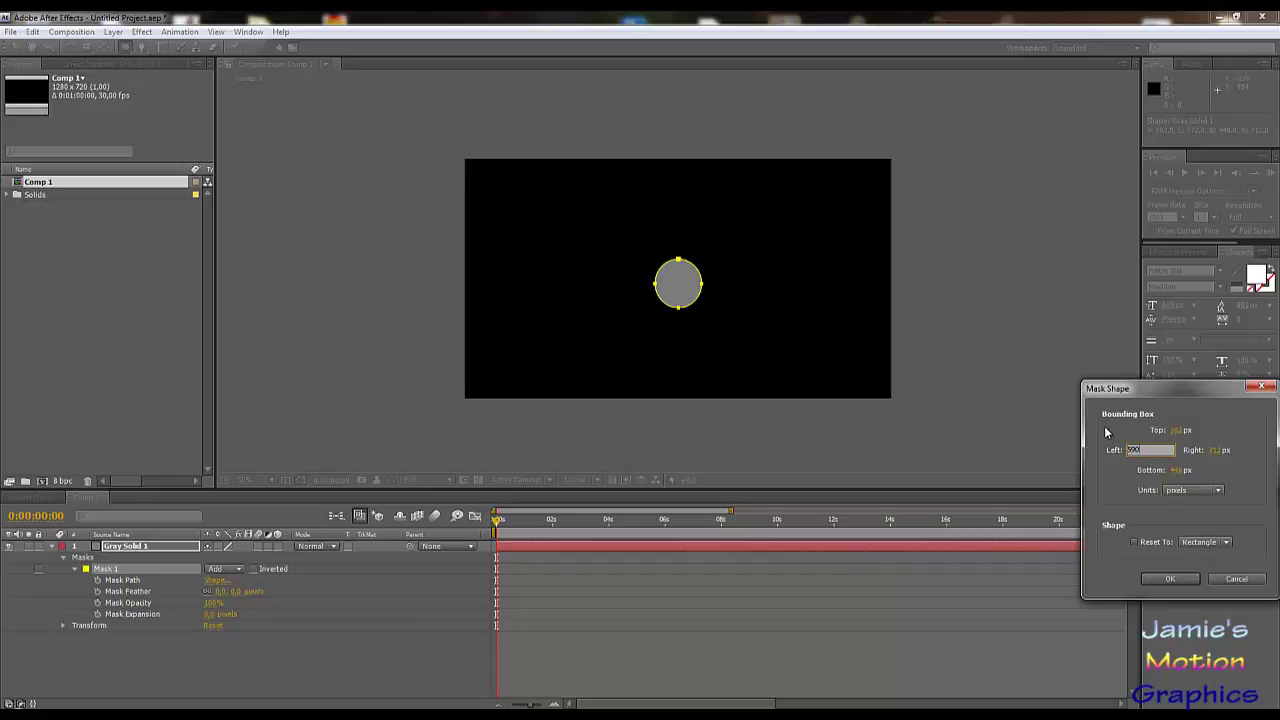
key(shift+Tab)
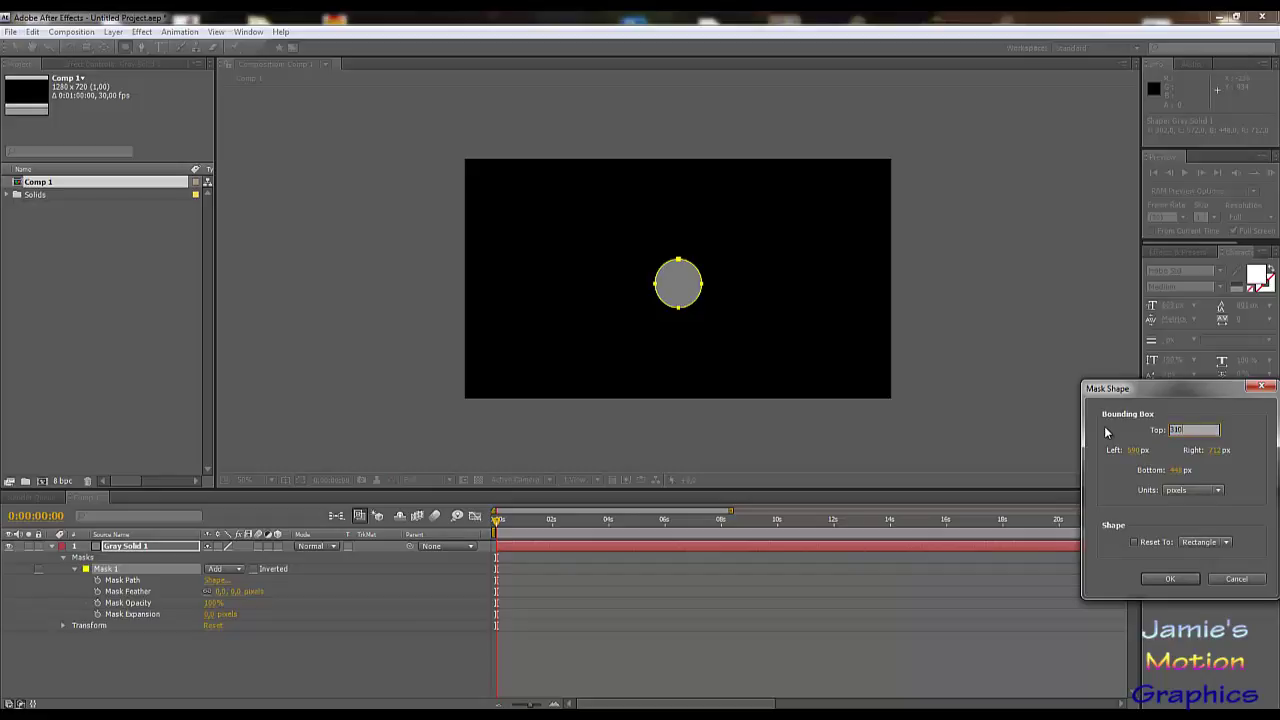
key(Tab)
key(Tab)
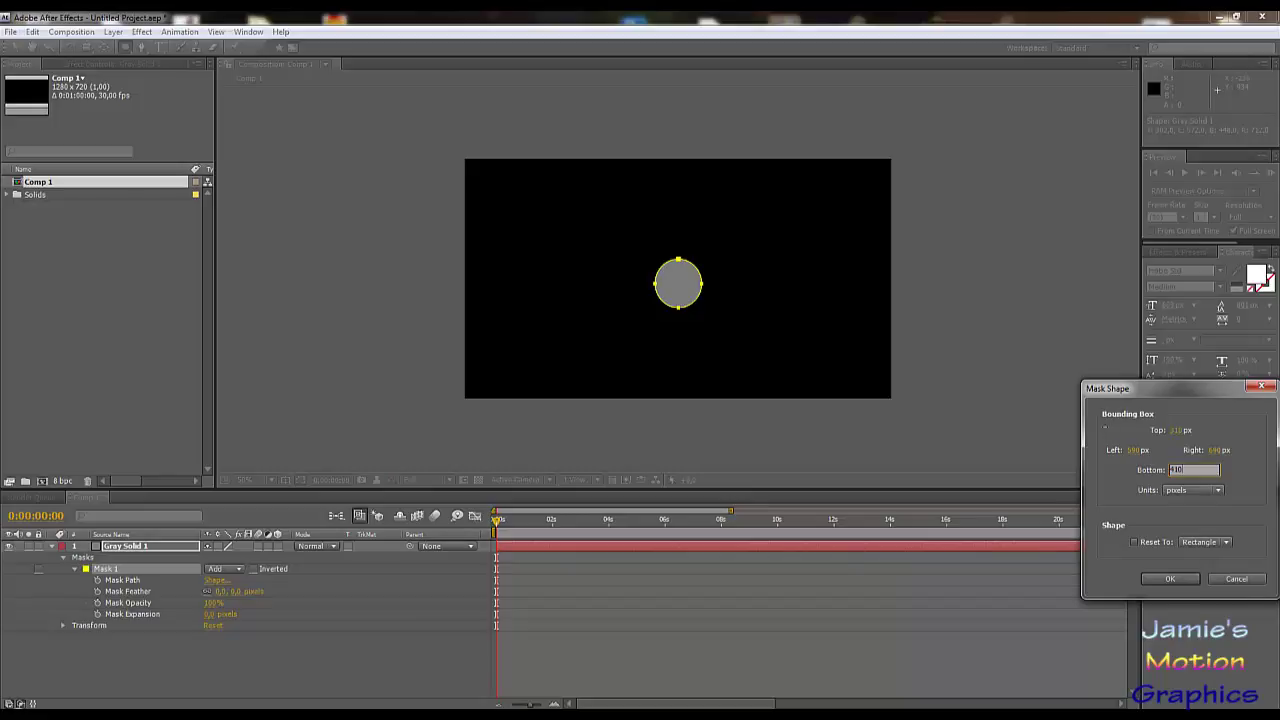
key(Return)
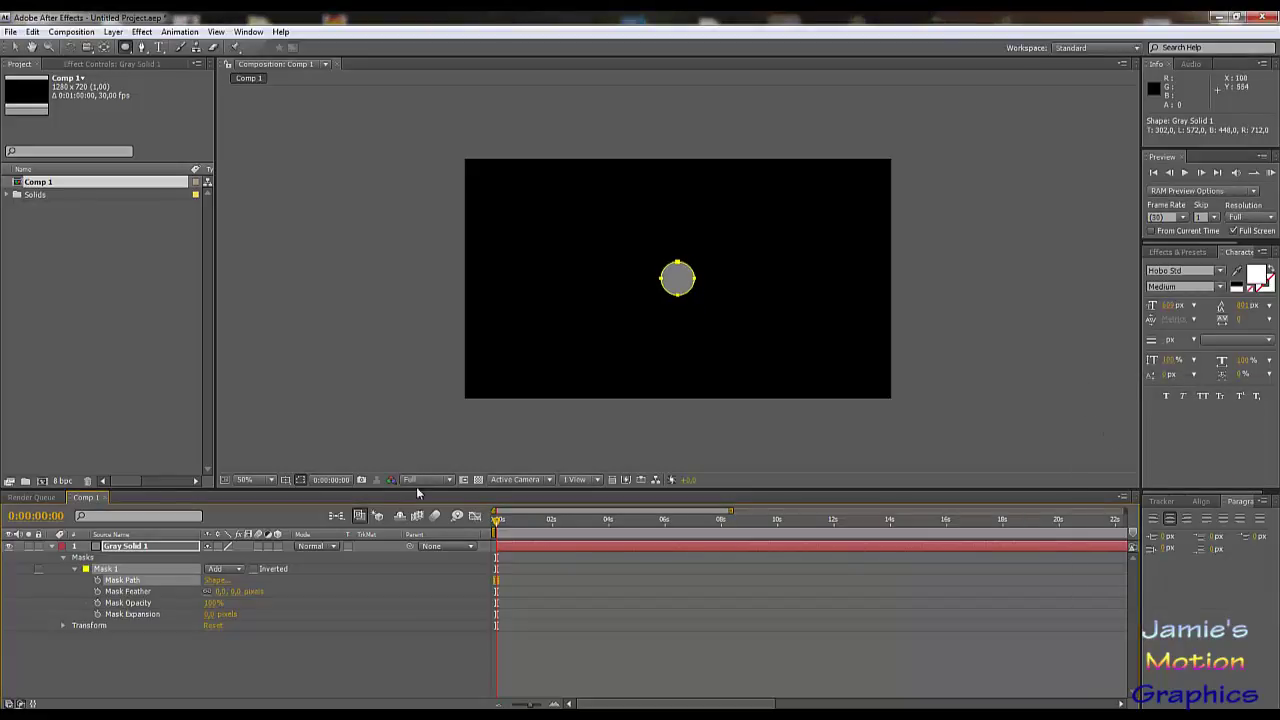
- Duplicate the masked gray solid and set the lower copy's mask bounding box to left 540, top 260, right 740 and bottom 460 px
click(133, 548)
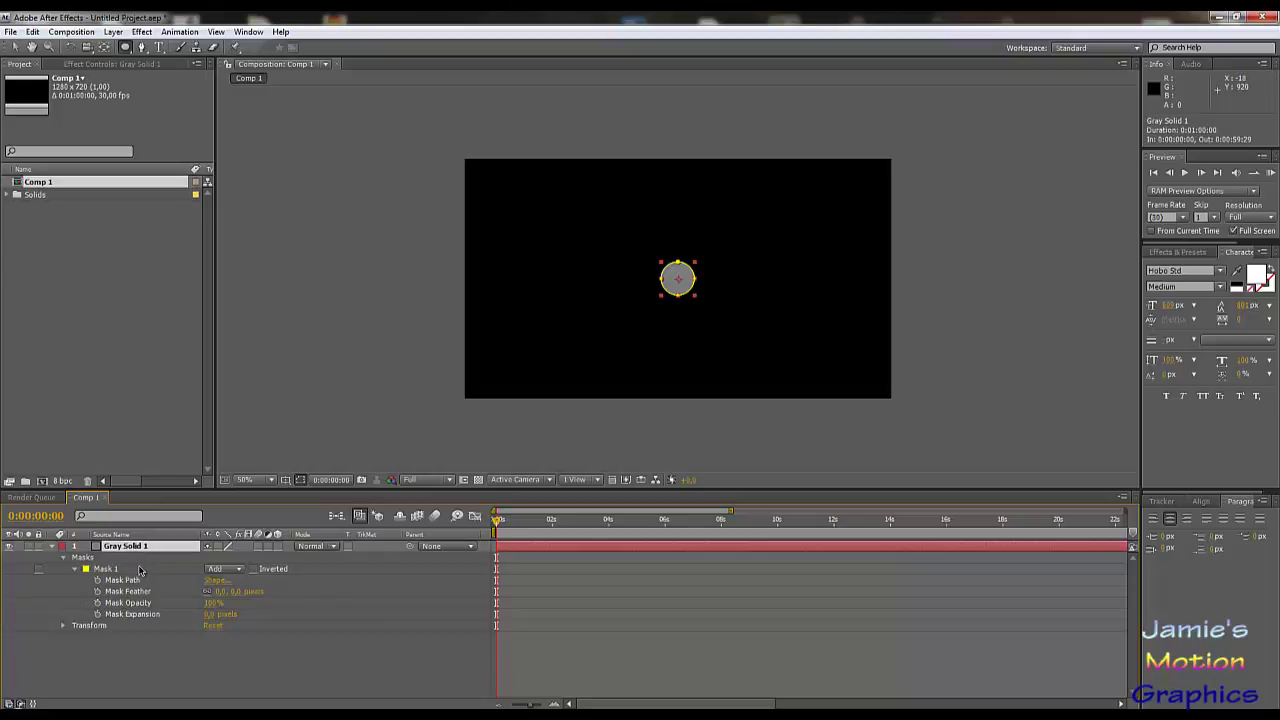
key(ctrl+d)
click(130, 557)
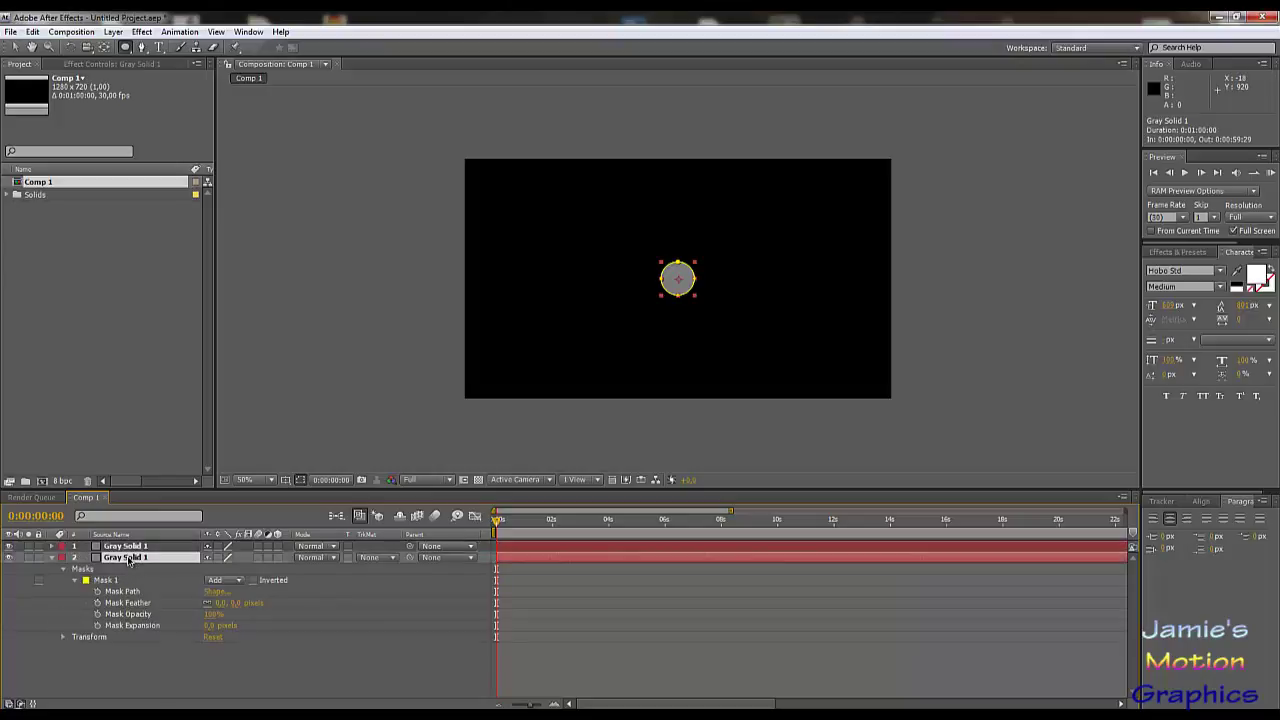
click(215, 593)
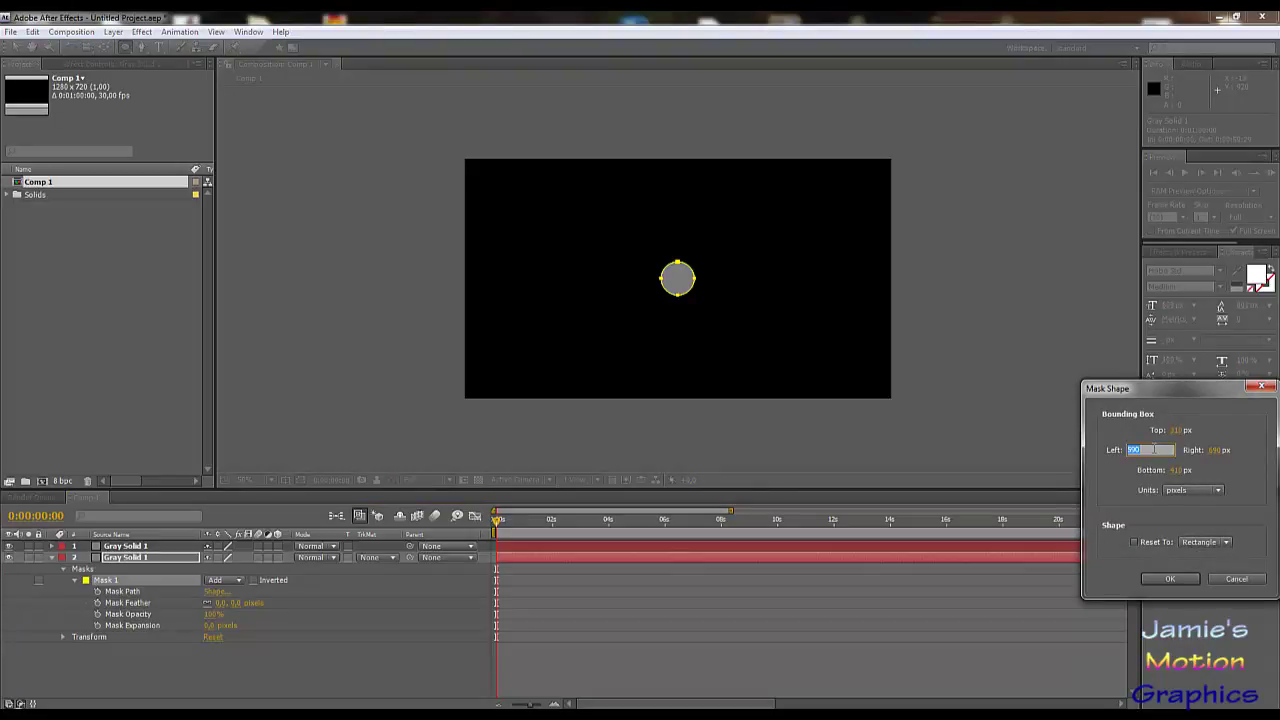
key(shift+Tab)
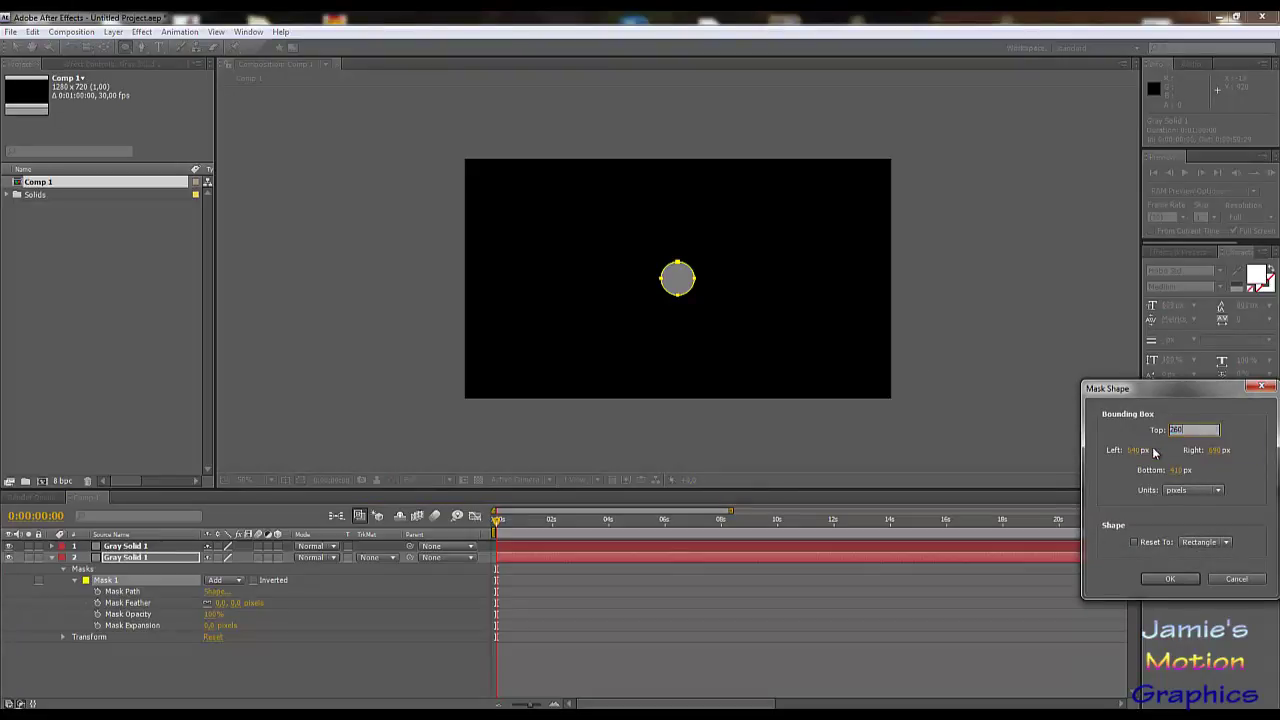
key(Tab)
text(740)
key(Tab)
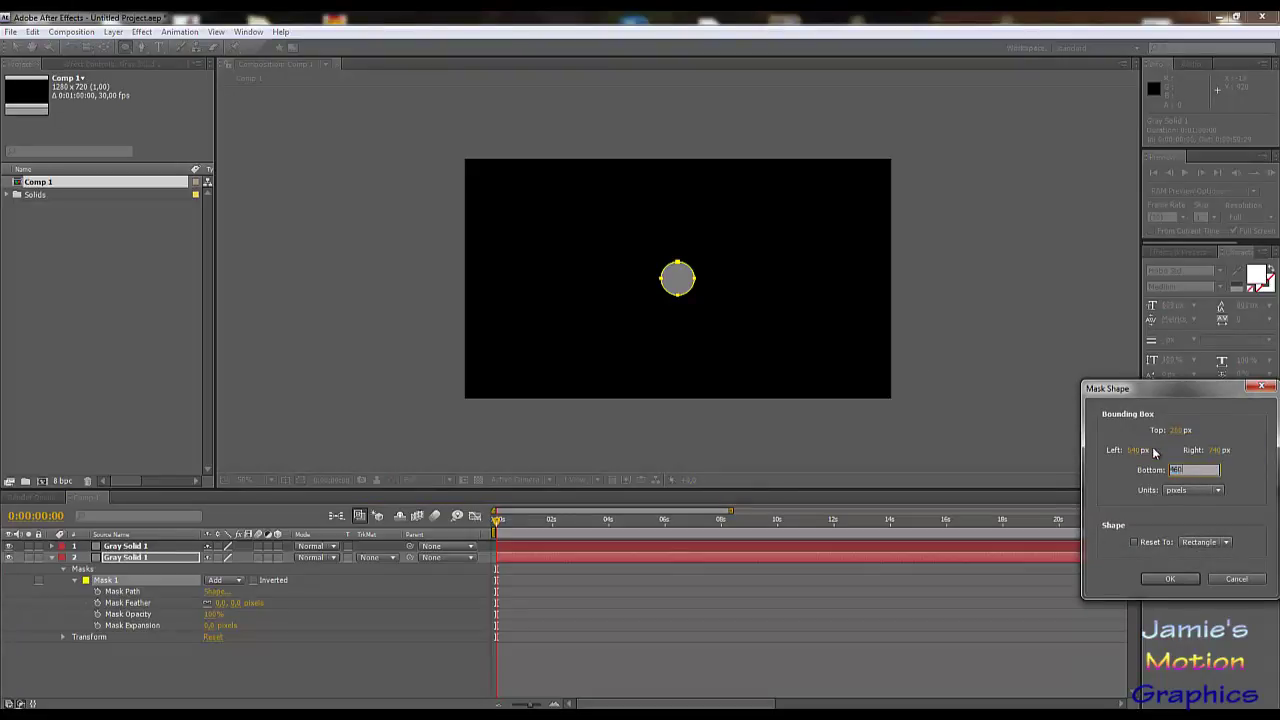
text(460)
key(Tab)
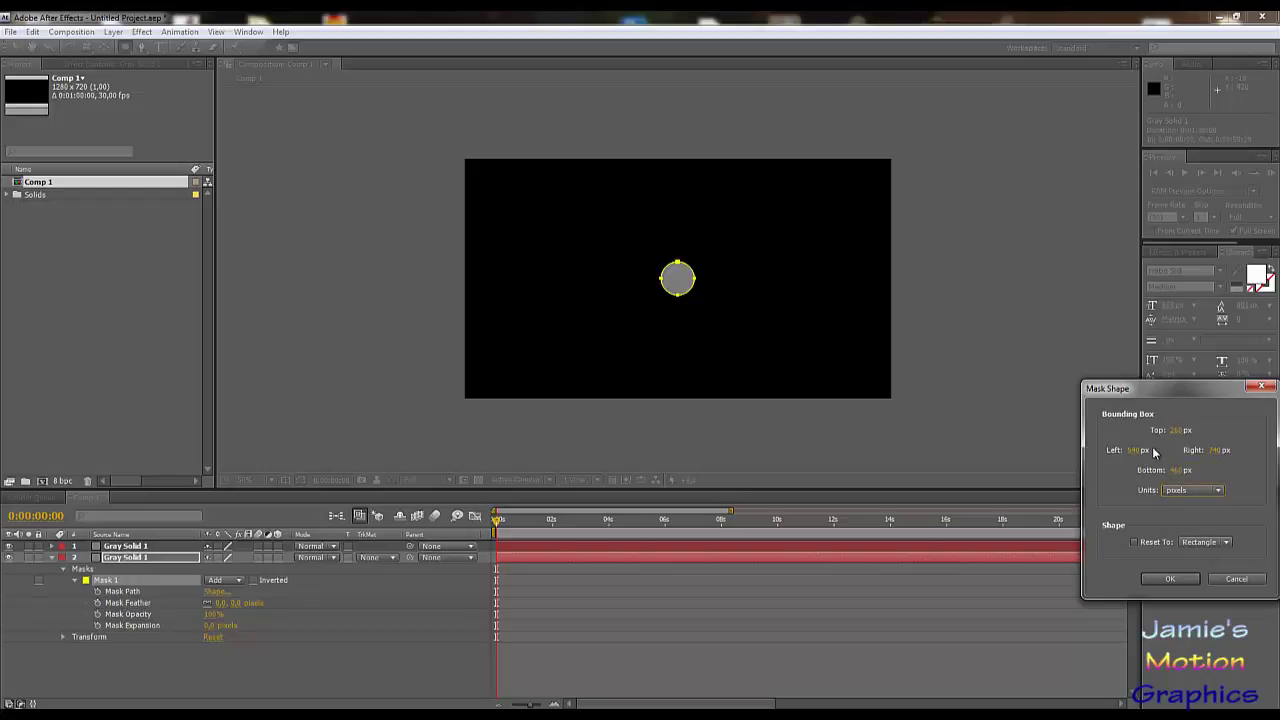
click(1172, 578)
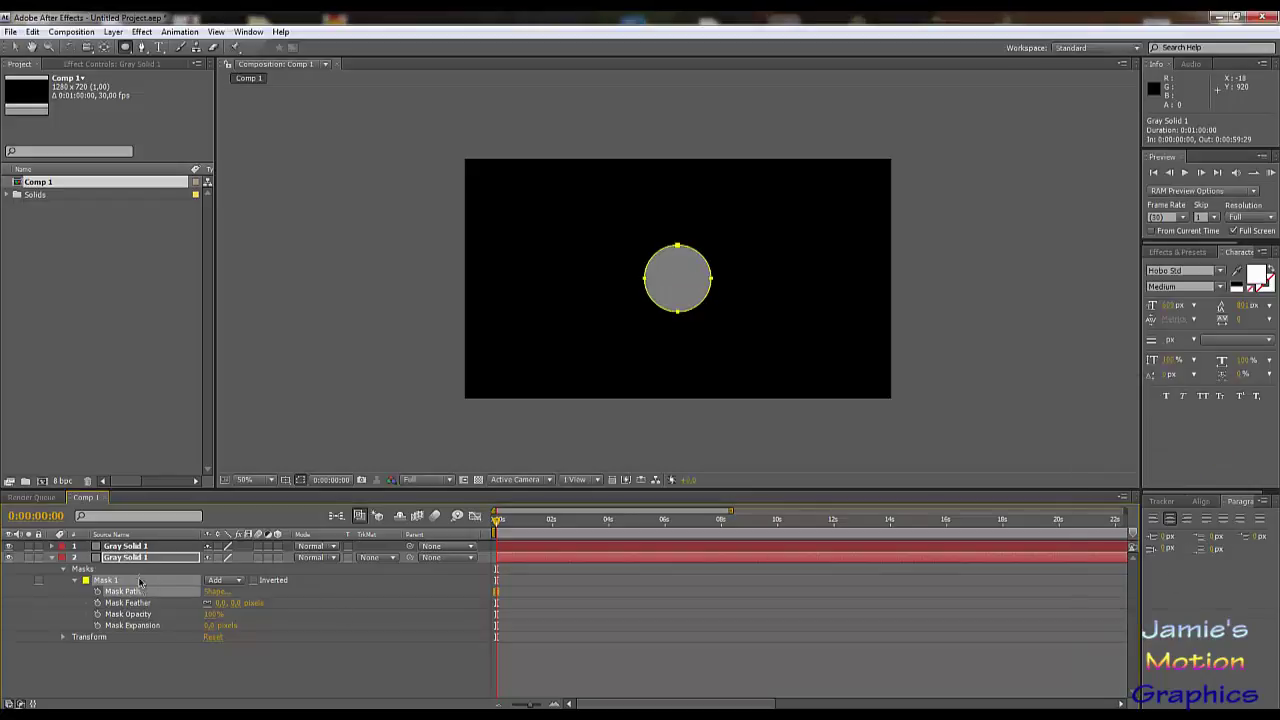
- Change the lower layer's solid color to a lighter gray (8D8D8D), applying it as a new solid for this layer only
click(113, 32)
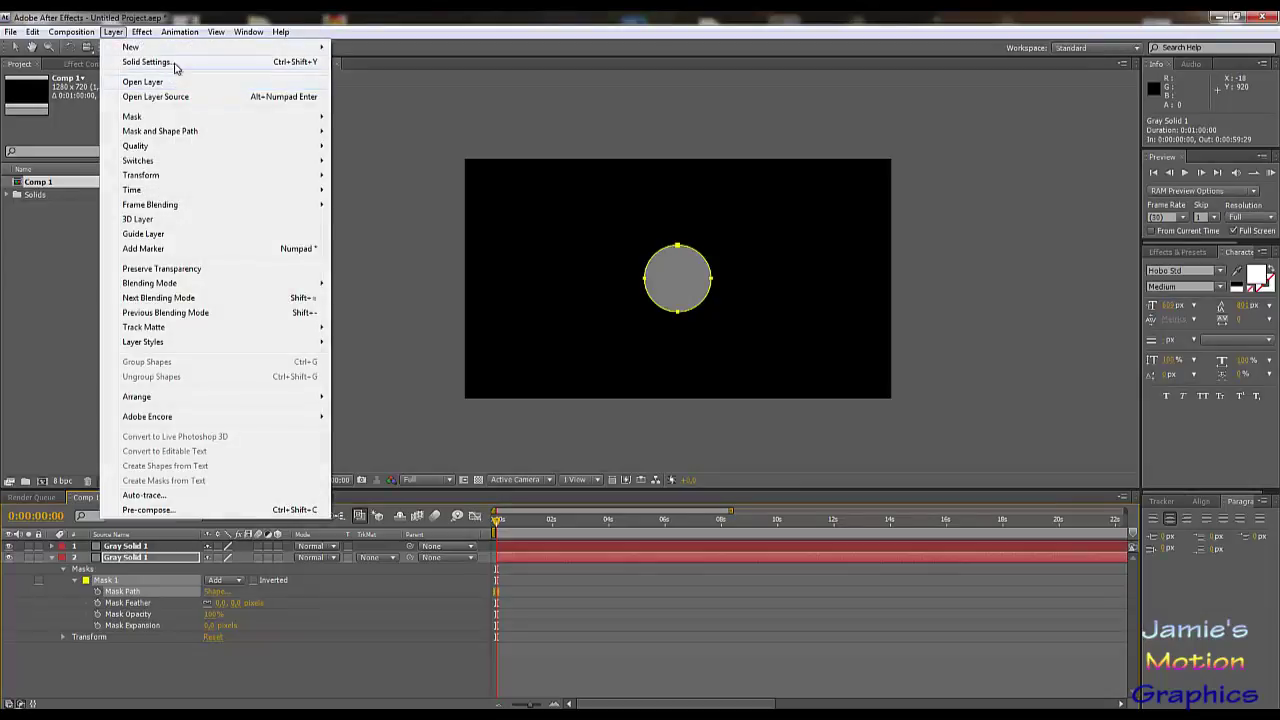
click(177, 62)
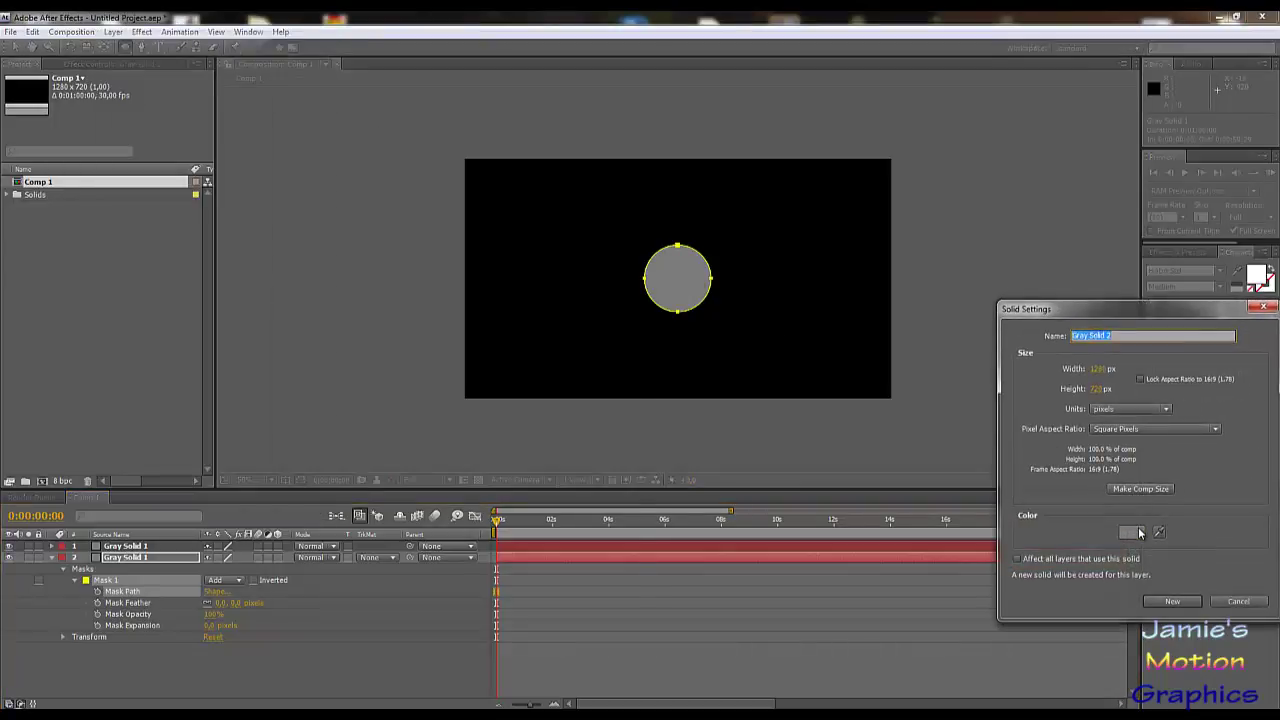
click(1134, 530)
drag(327, 489, 317, 489)
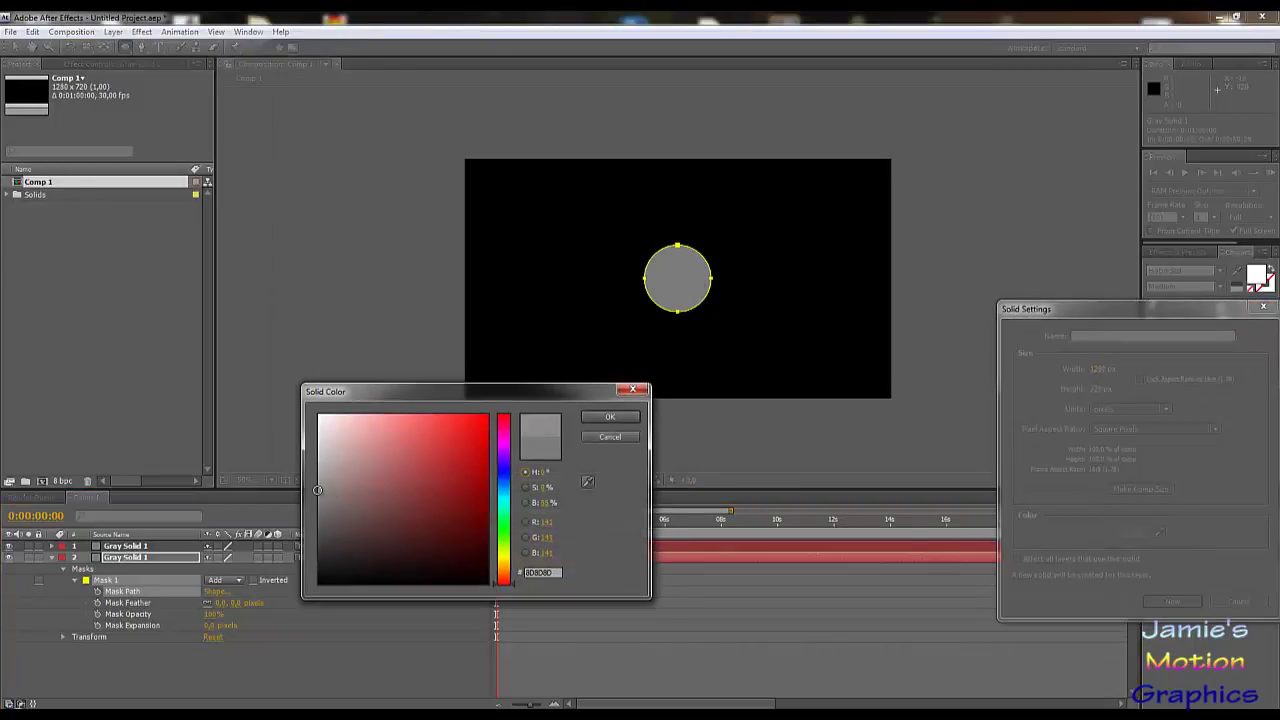
click(610, 417)
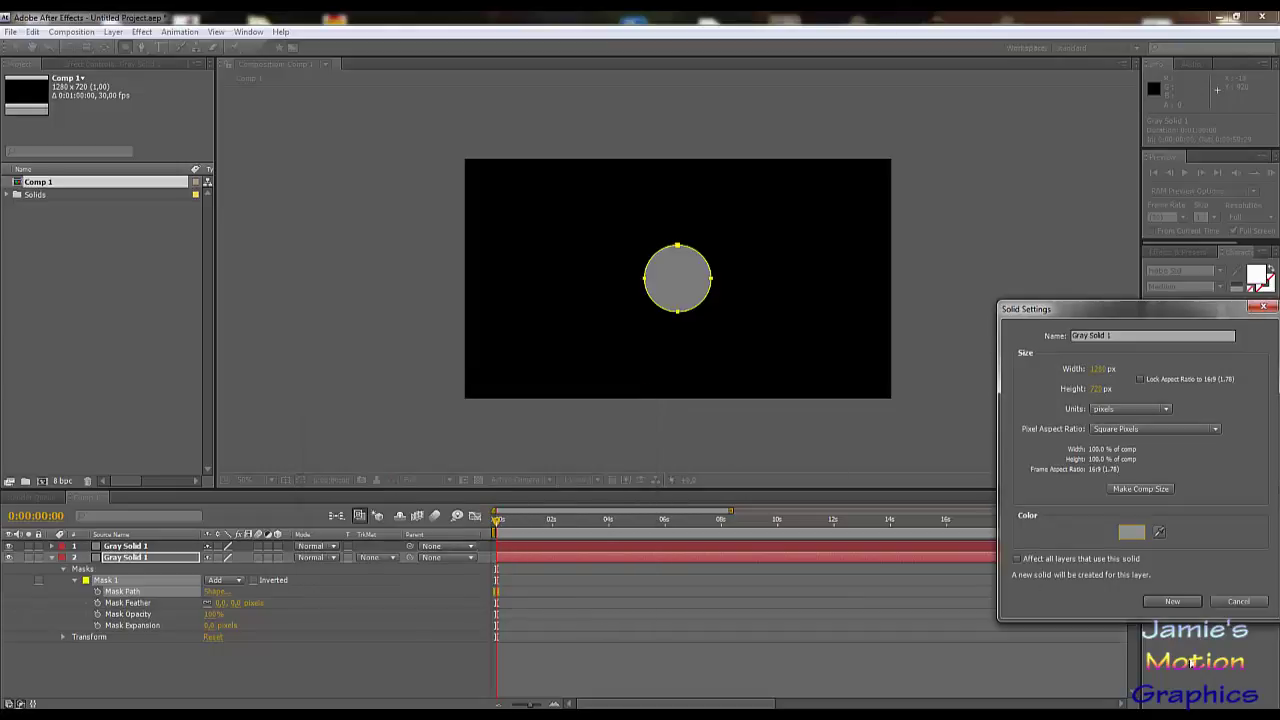
click(1173, 602)
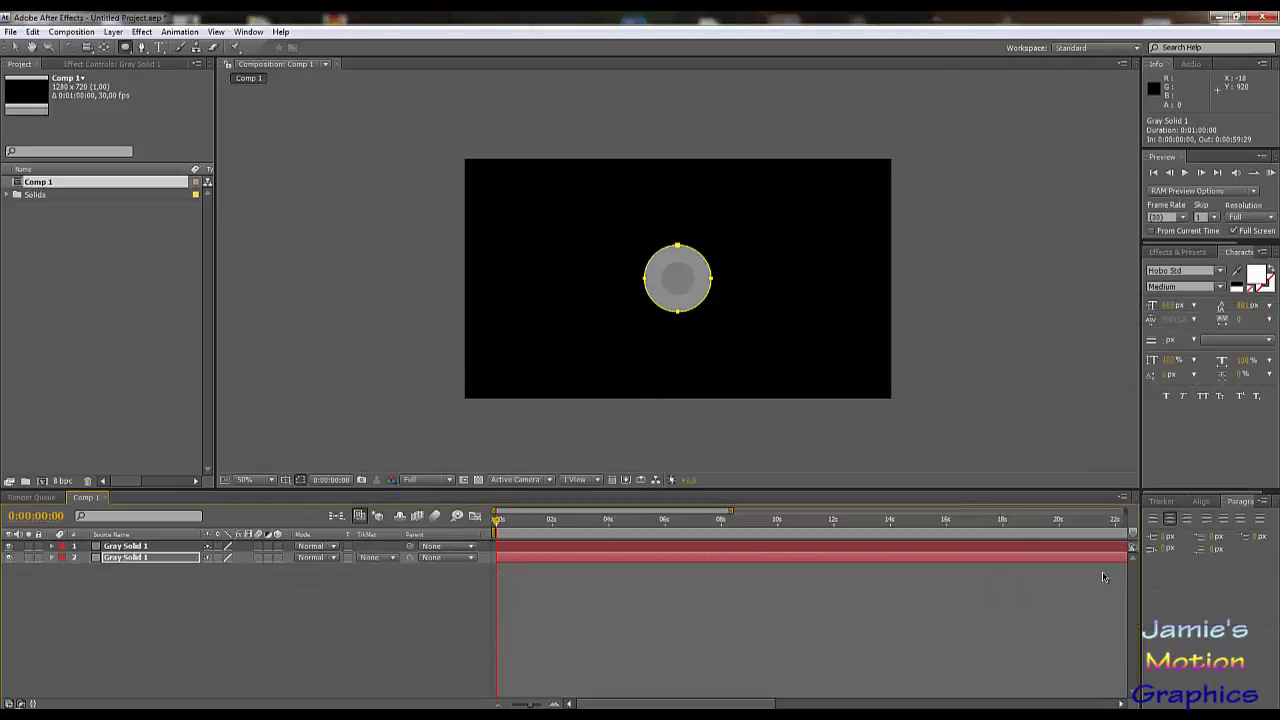
- Duplicate the second gray solid layer and reveal the mask properties of the lower copy
click(123, 558)
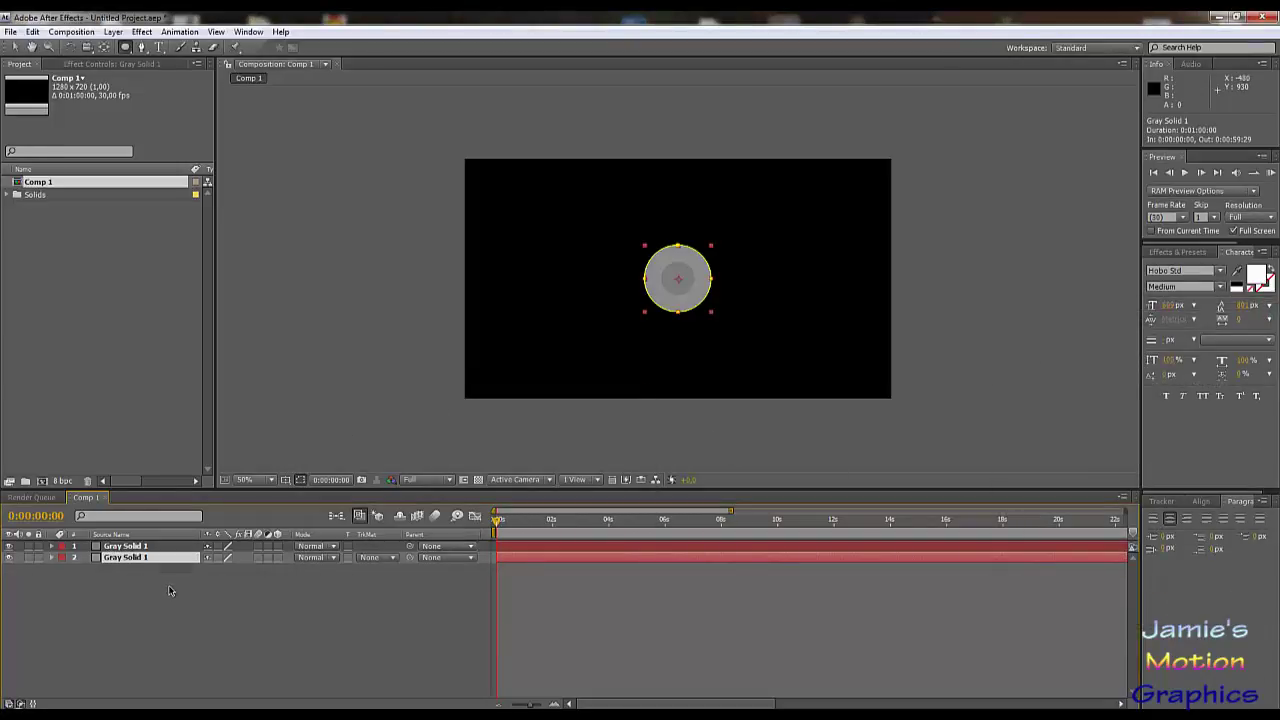
key(ctrl+d)
click(119, 572)
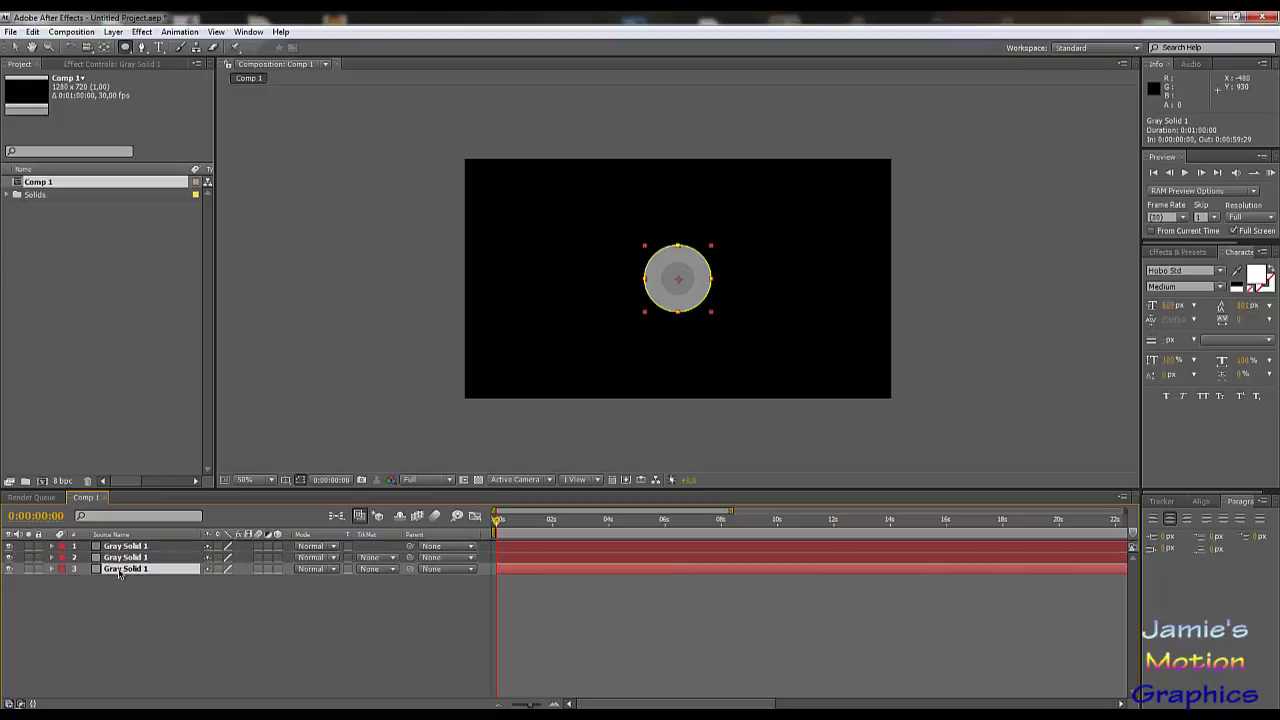
key(m)
click(73, 581)
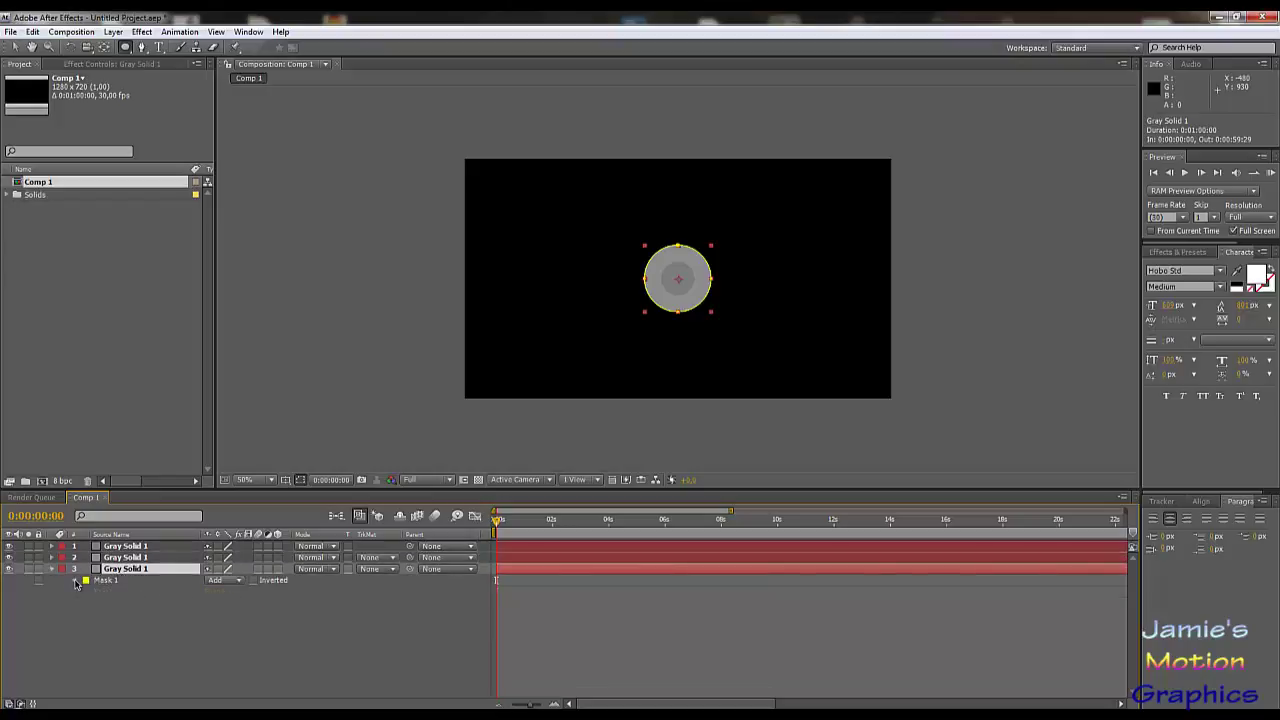
click(76, 583)
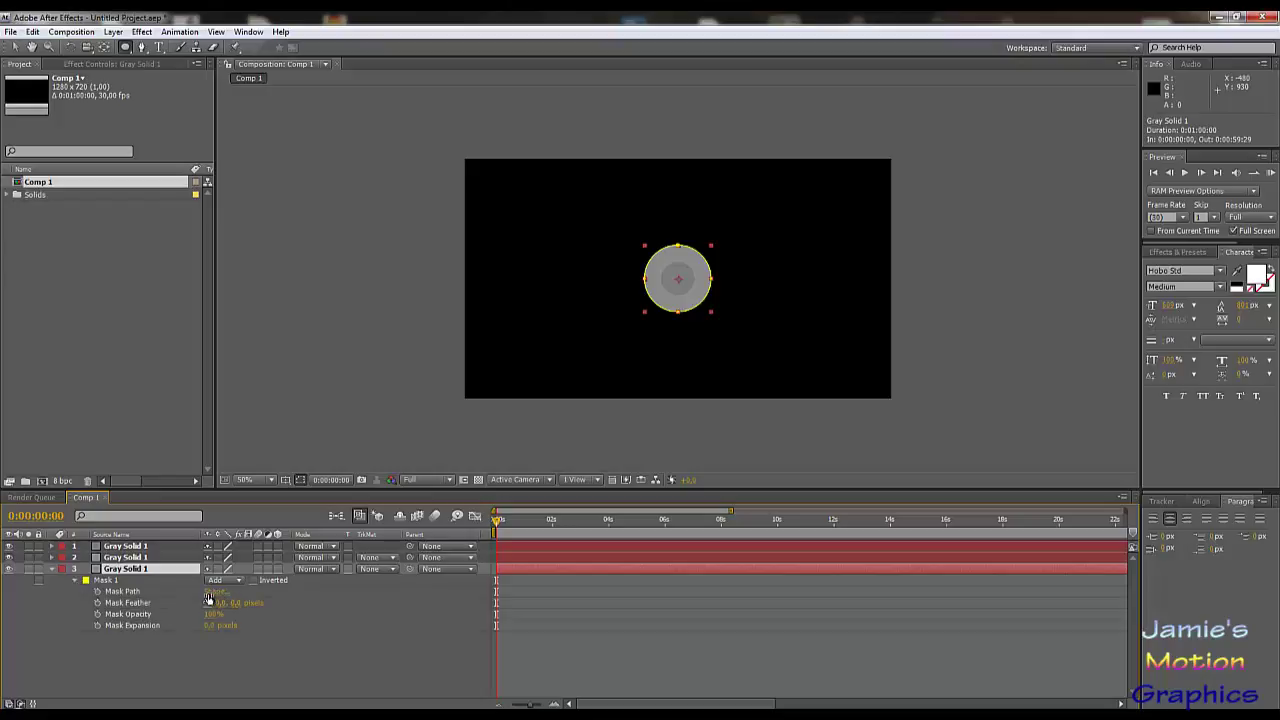
click(9, 546)
click(9, 546)
- Set the third layer's mask bounding box to left 490, top 210, right 790 and bottom 510 px
click(217, 595)
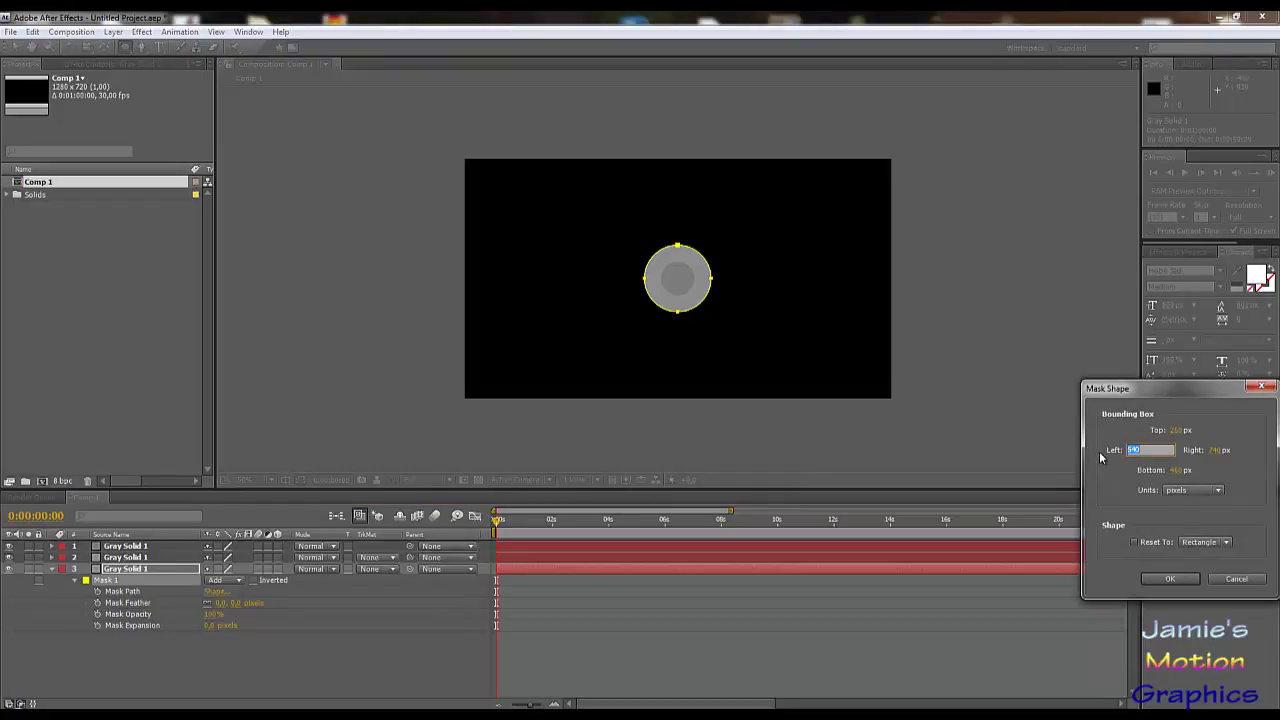
key(shift+Tab)
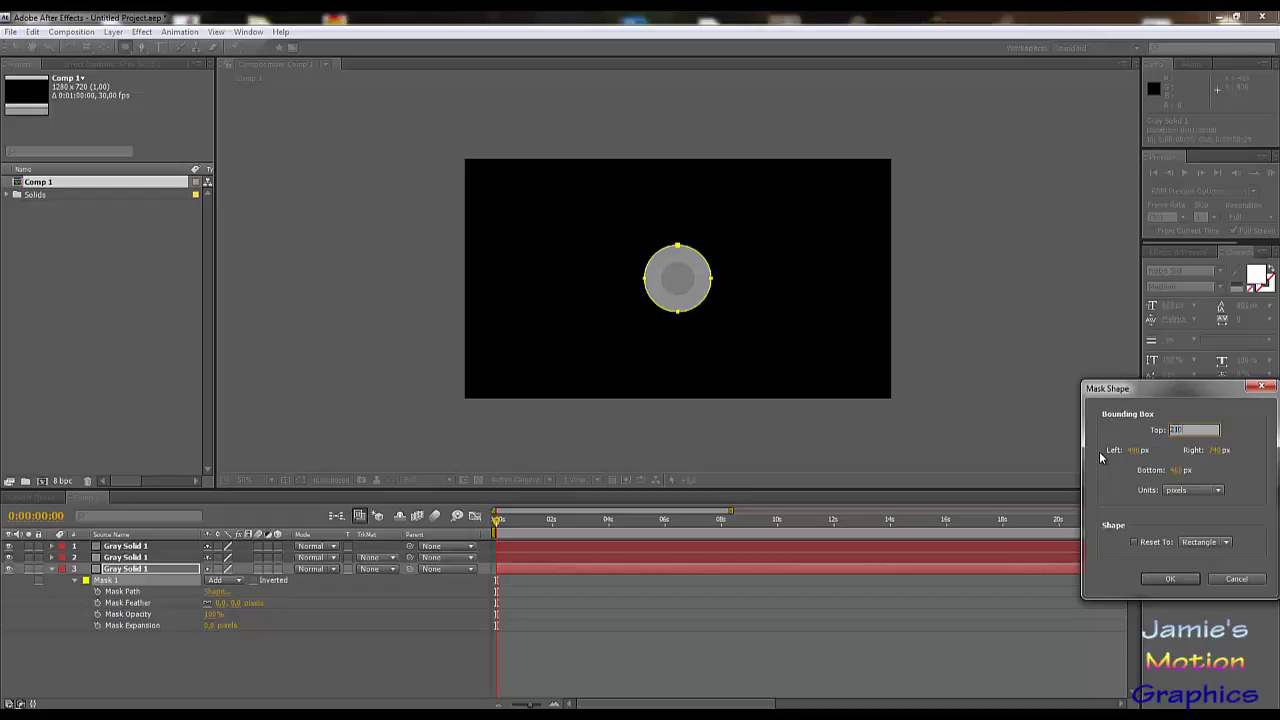
key(Tab)
key(Tab)
text(790)
key(Tab)
text(5)
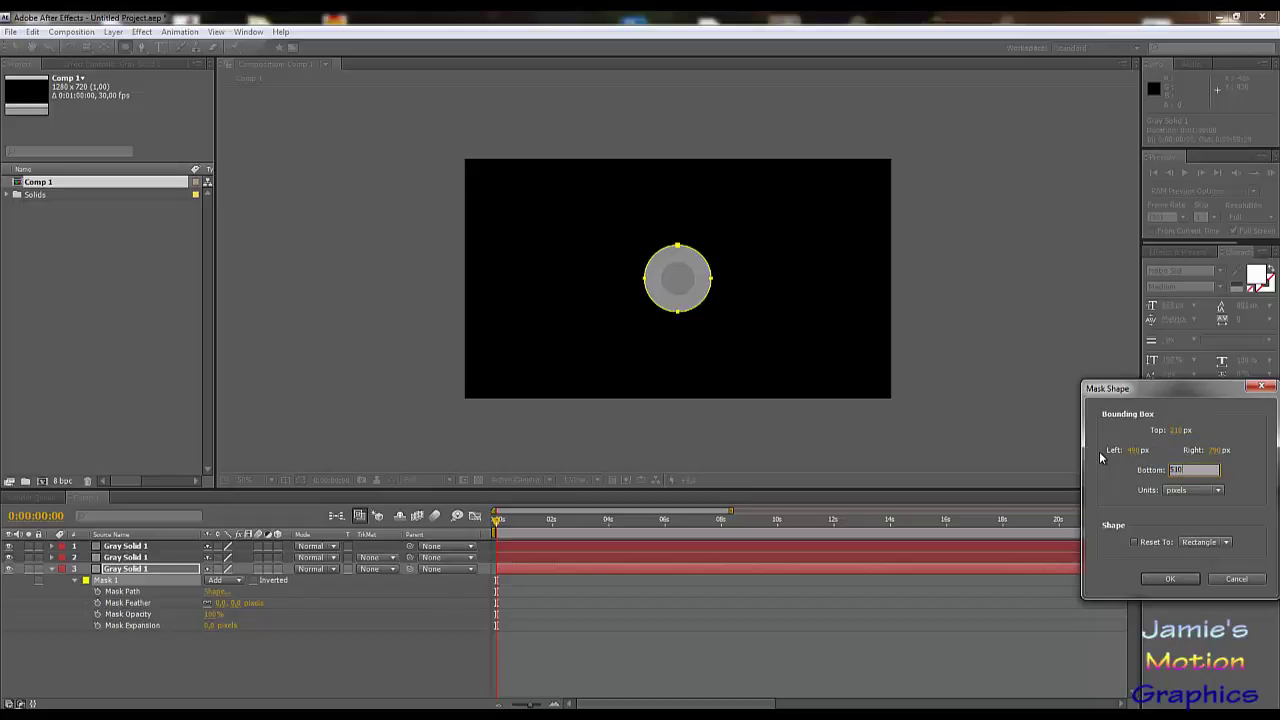
text(10)
key(Return)
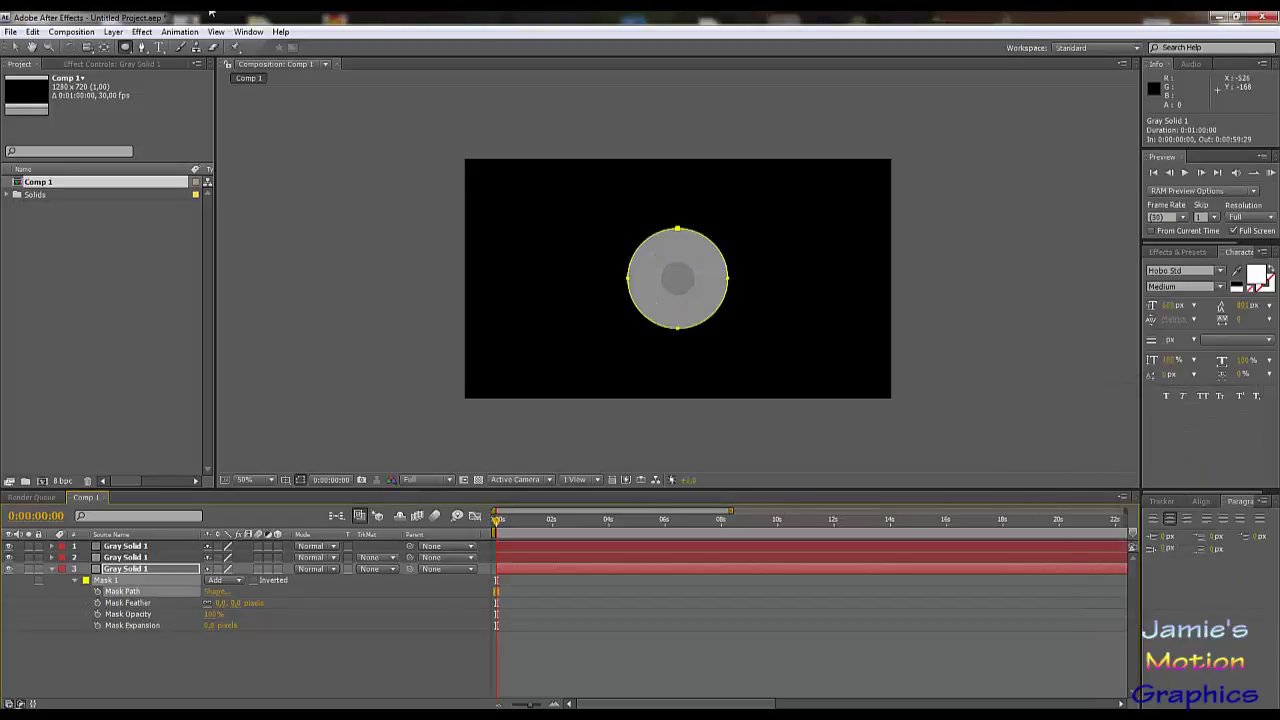
- Change the third layer's solid color to a lighter gray (9F9F9F), creating a new solid for this layer only
click(113, 31)
click(126, 64)
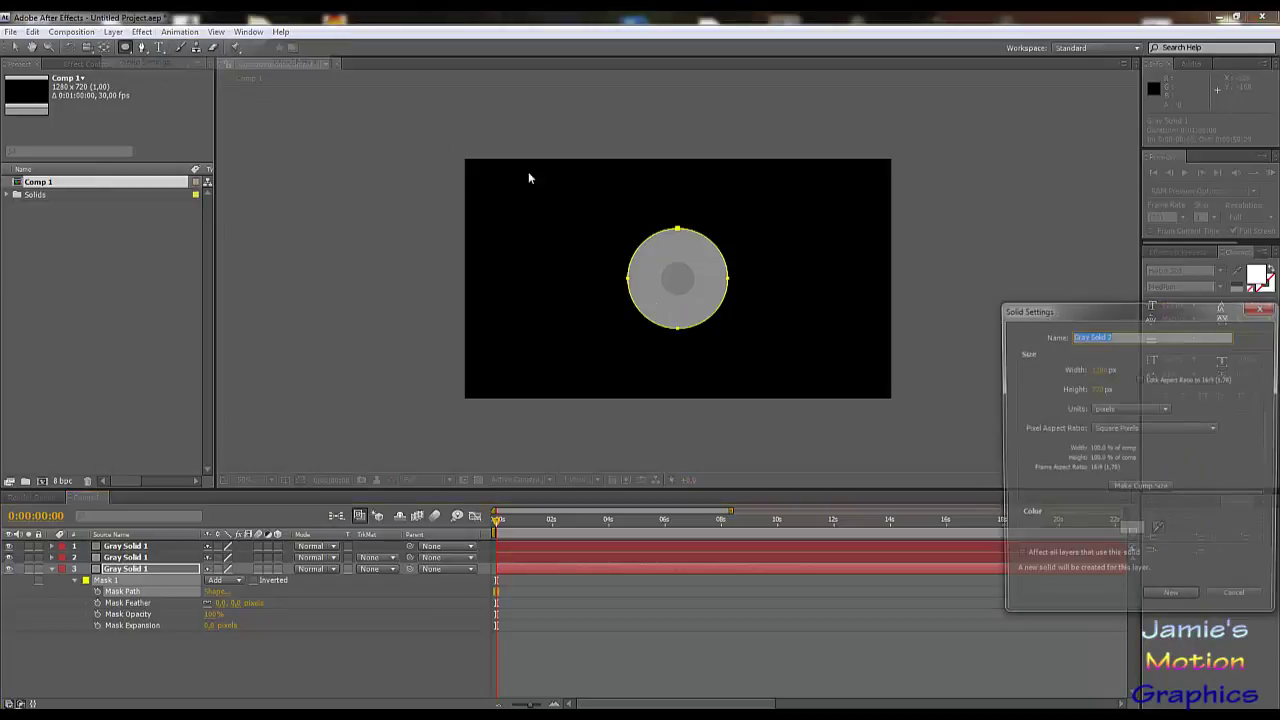
click(1124, 531)
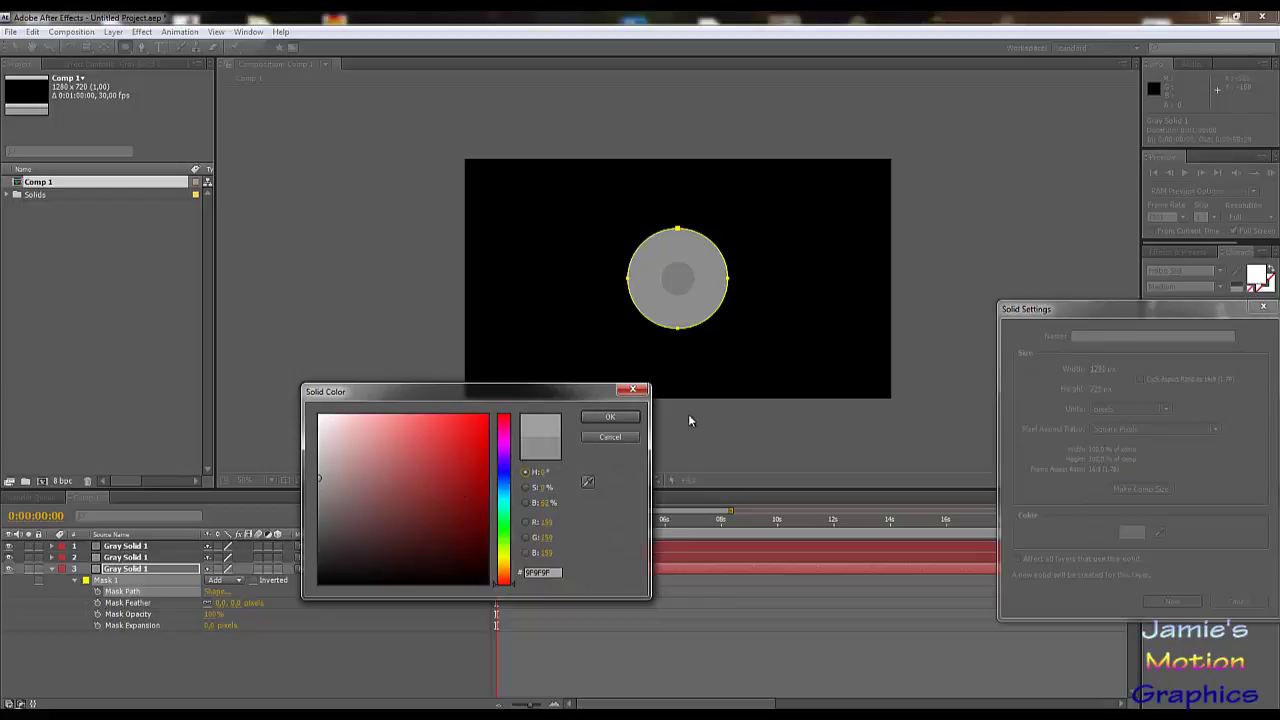
click(610, 416)
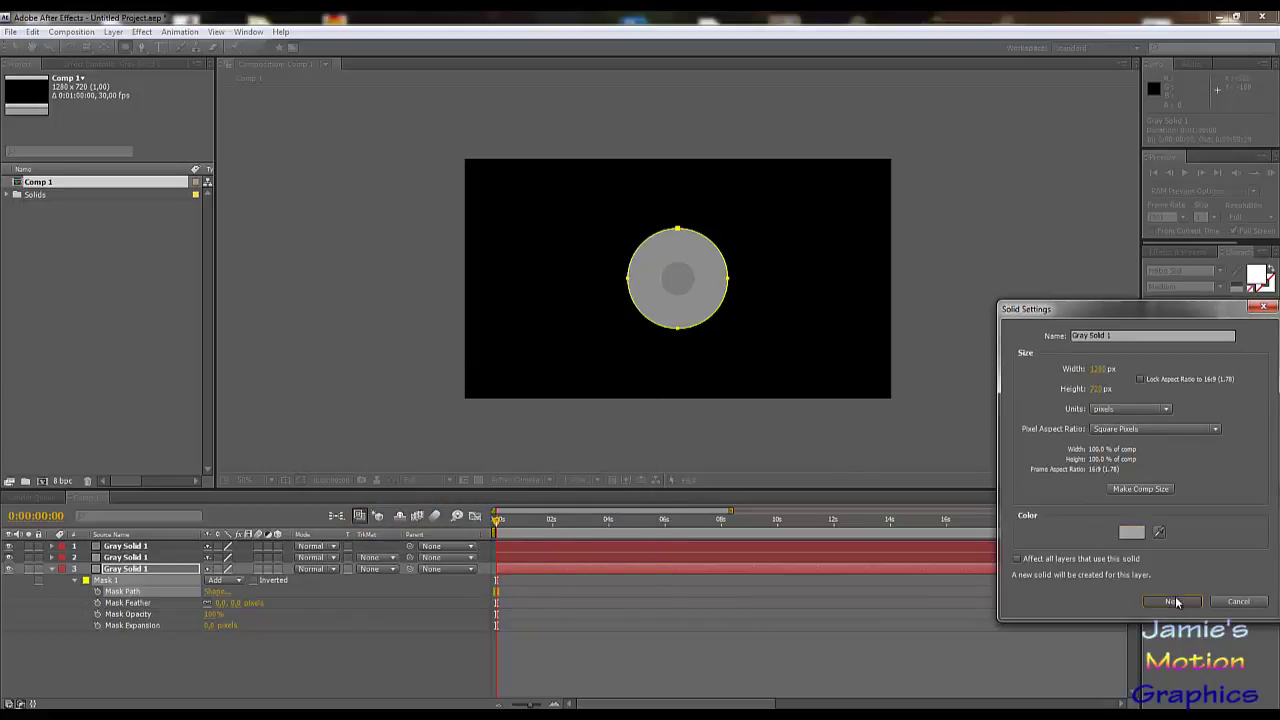
click(1172, 601)
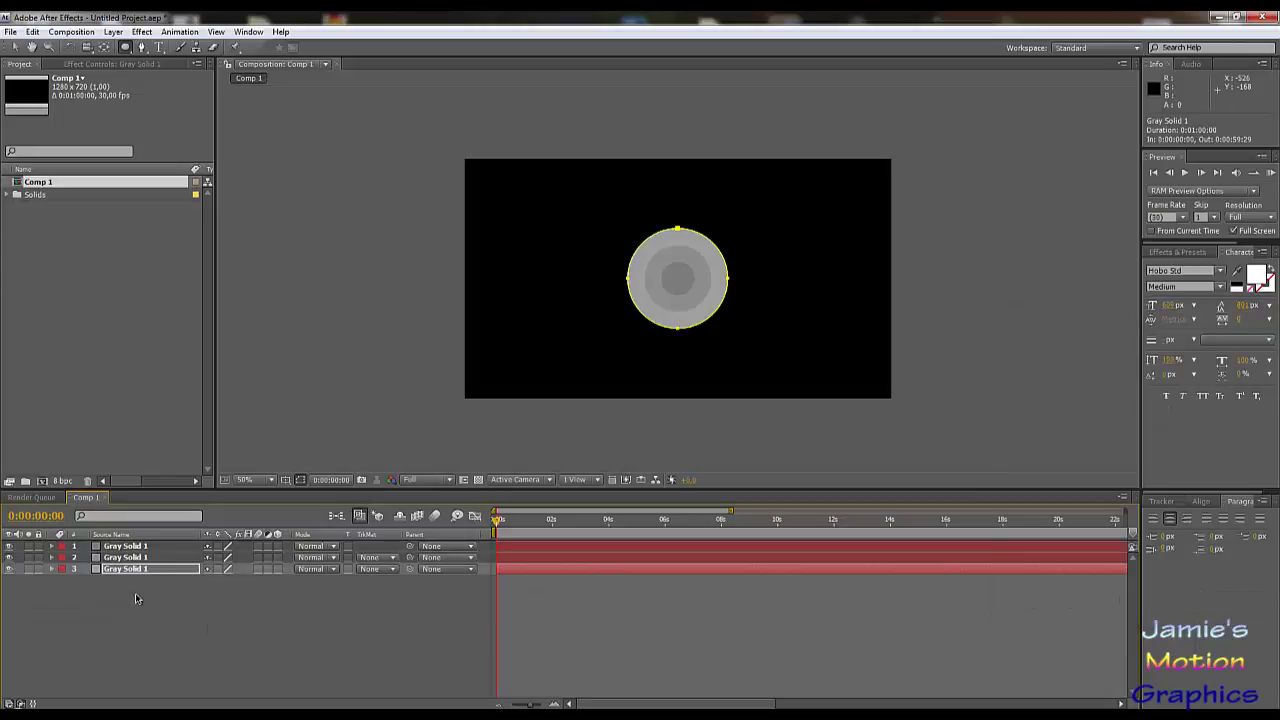
- Delete the redundant Mask 2 from the third gray solid layer, keeping Mask 1
key(m)
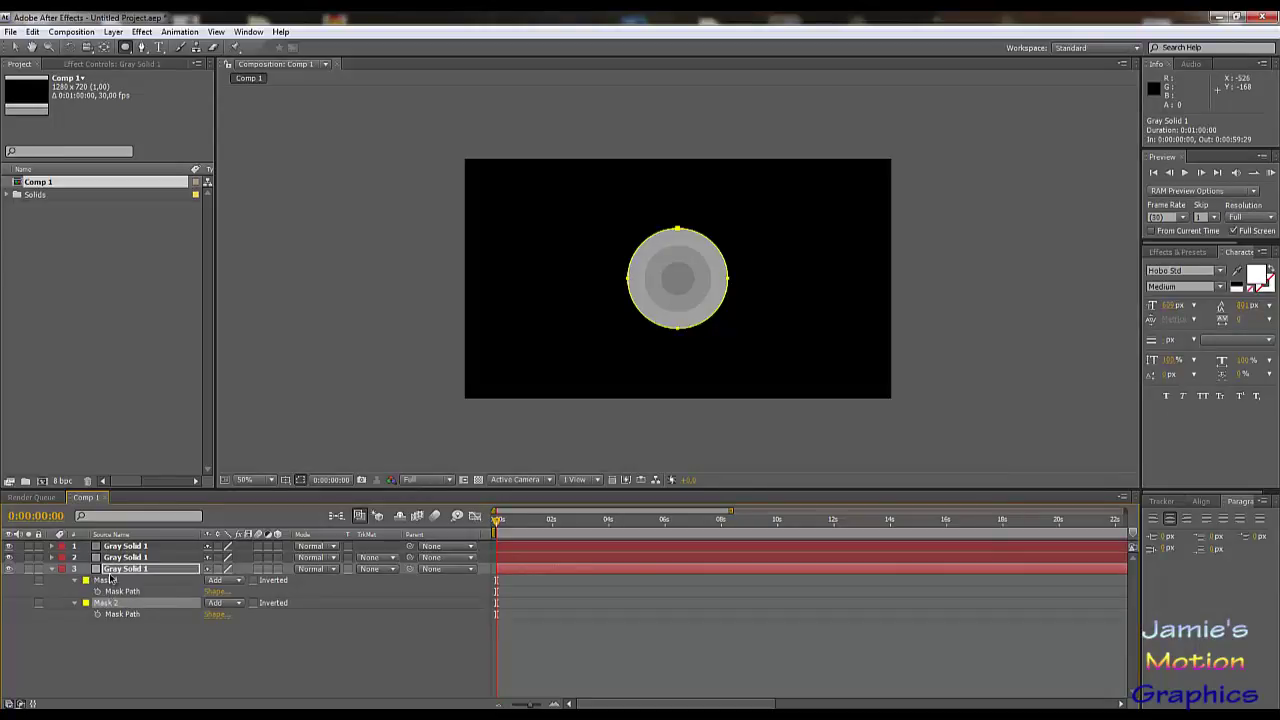
click(199, 604)
key(Delete)
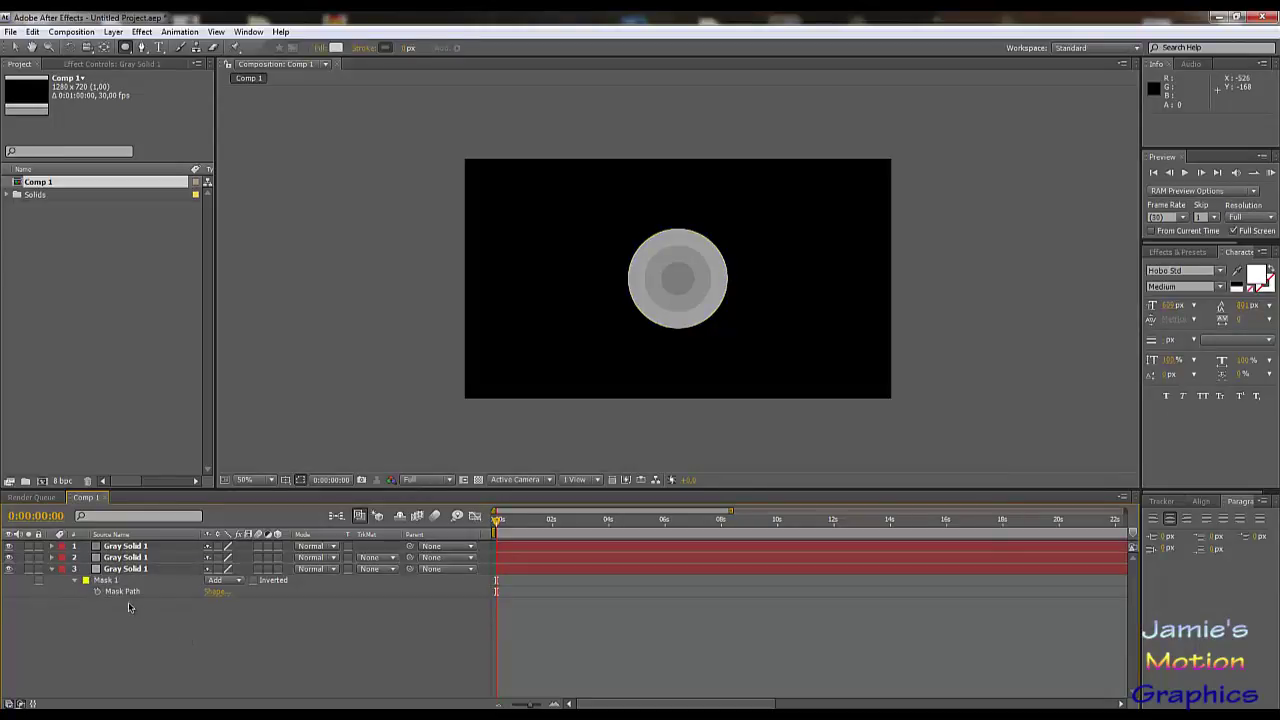
- Duplicate the third gray solid and set the lower copy's mask bounding box to left 440, top 160, right 840 and bottom 560 px
click(124, 570)
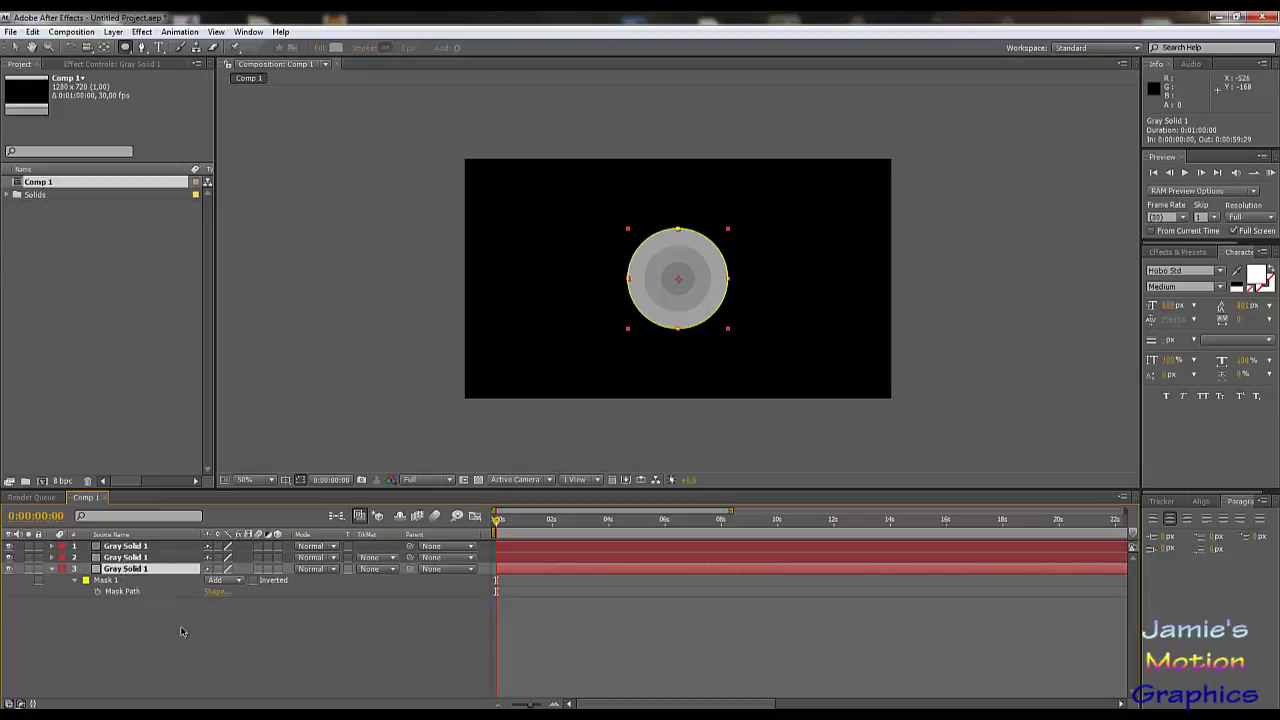
key(ctrl+d)
click(172, 656)
click(126, 582)
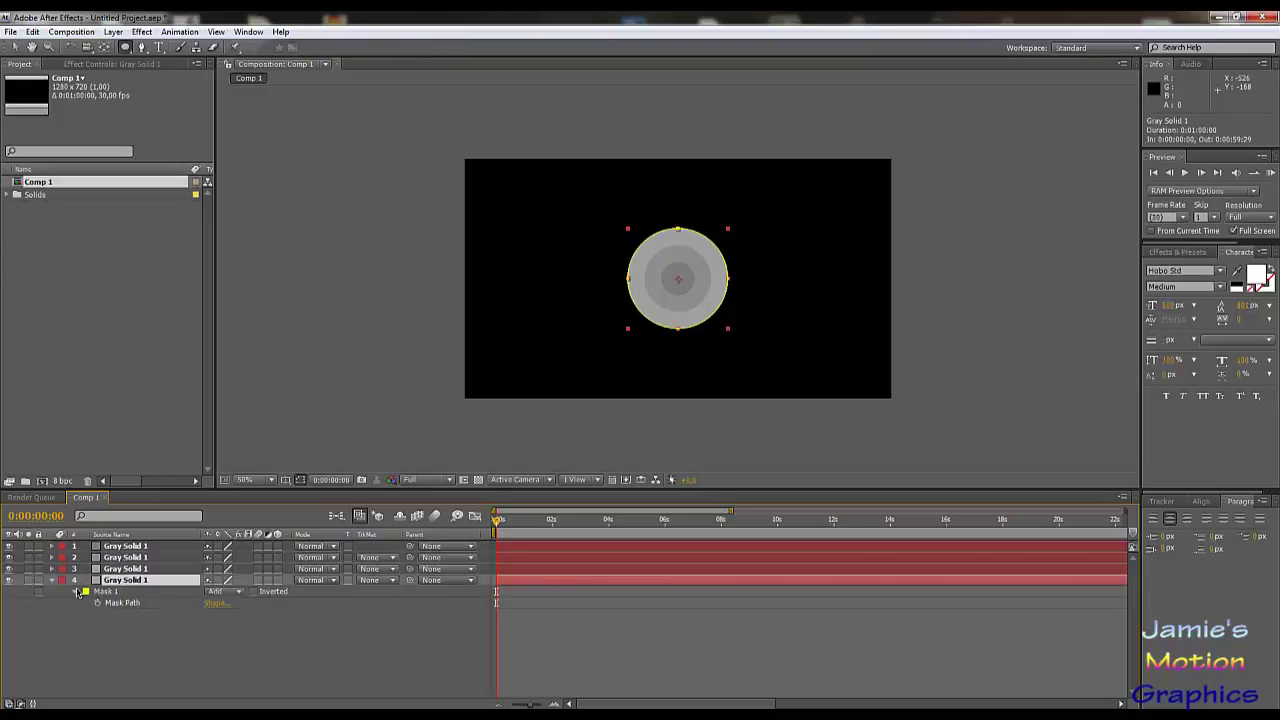
click(212, 604)
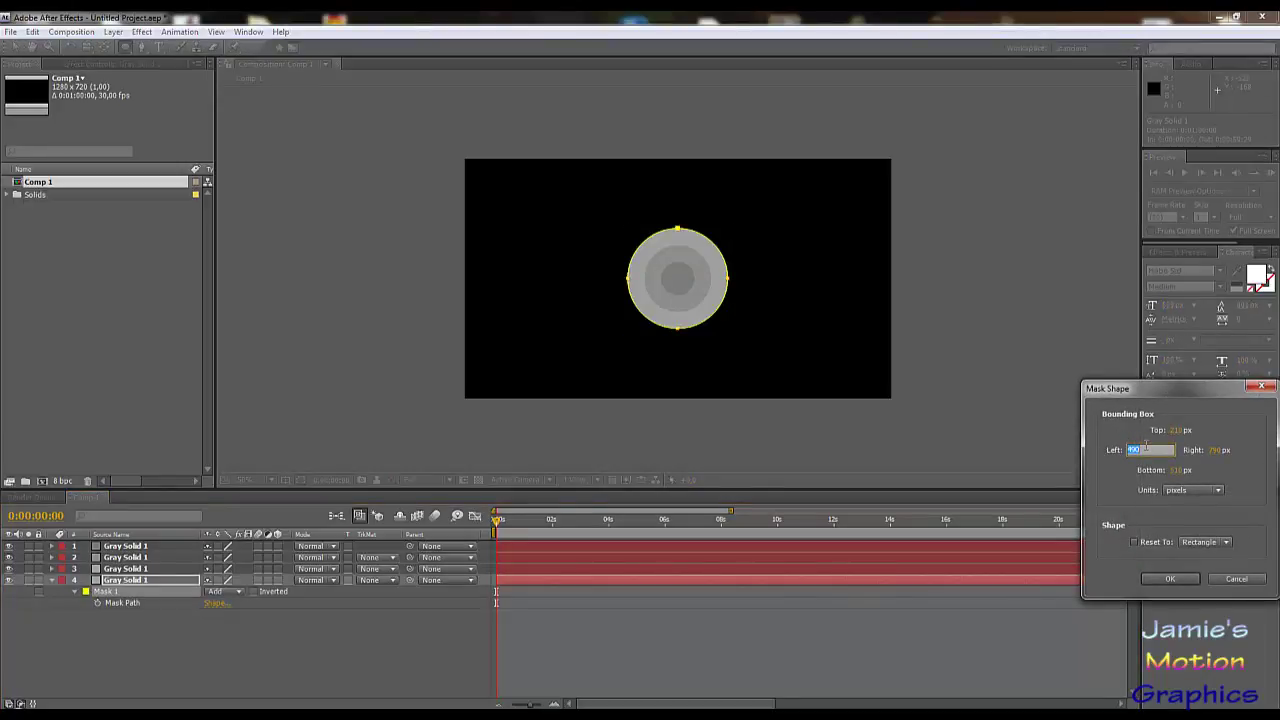
key(shift+Tab)
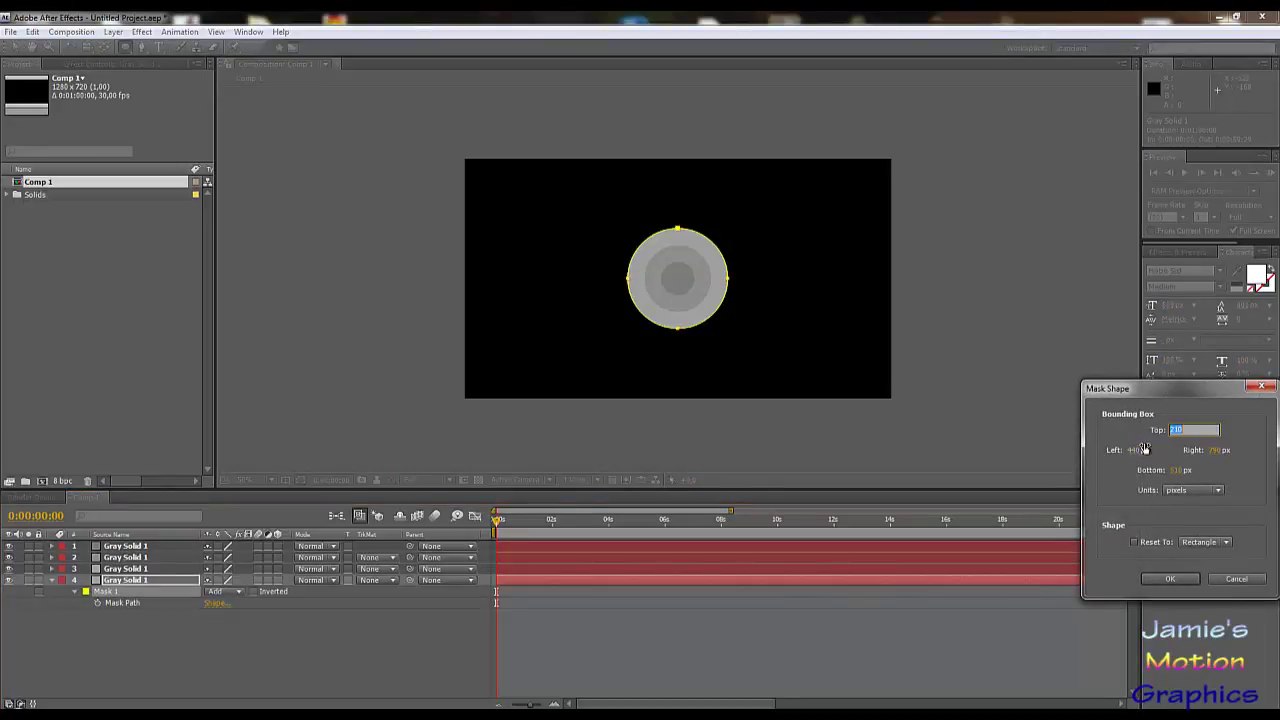
text(180)
key(Tab)
text(540)
key(Tab)
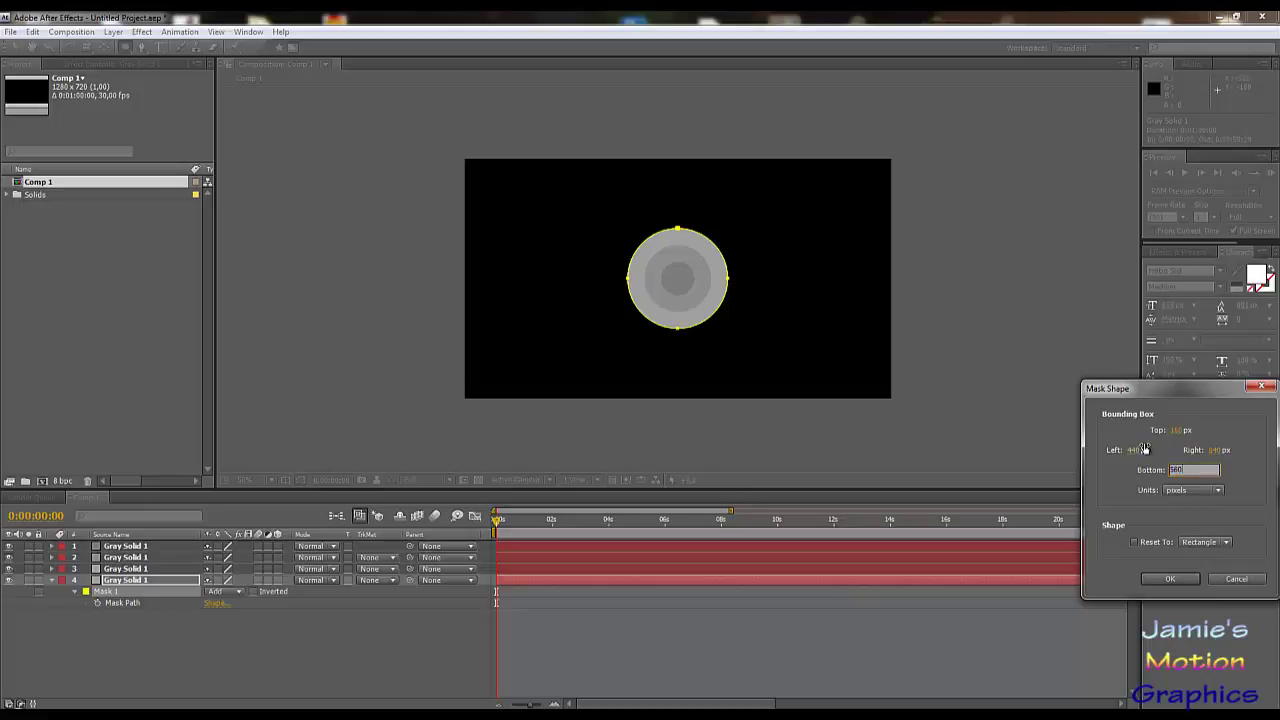
key(Return)
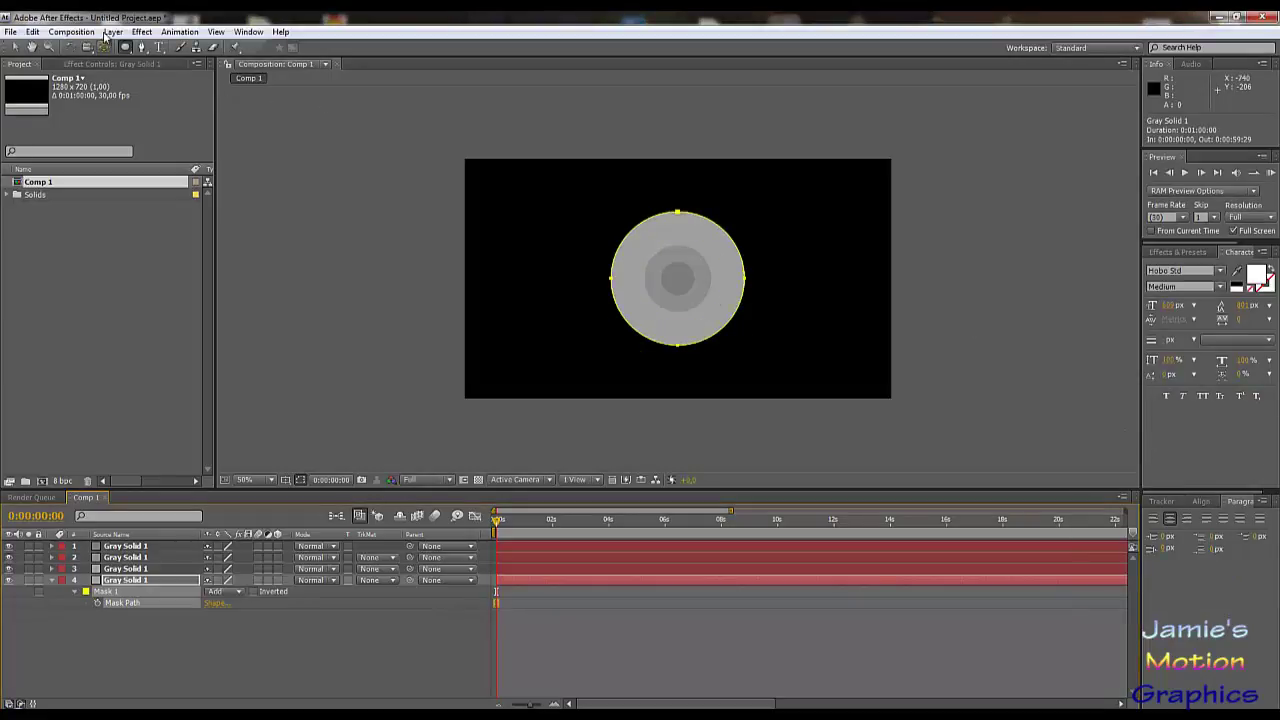
- Change the fourth layer's solid color to light gray (AAAAAA), creating a new solid for this layer only
click(84, 32)
mouse_move(113, 33)
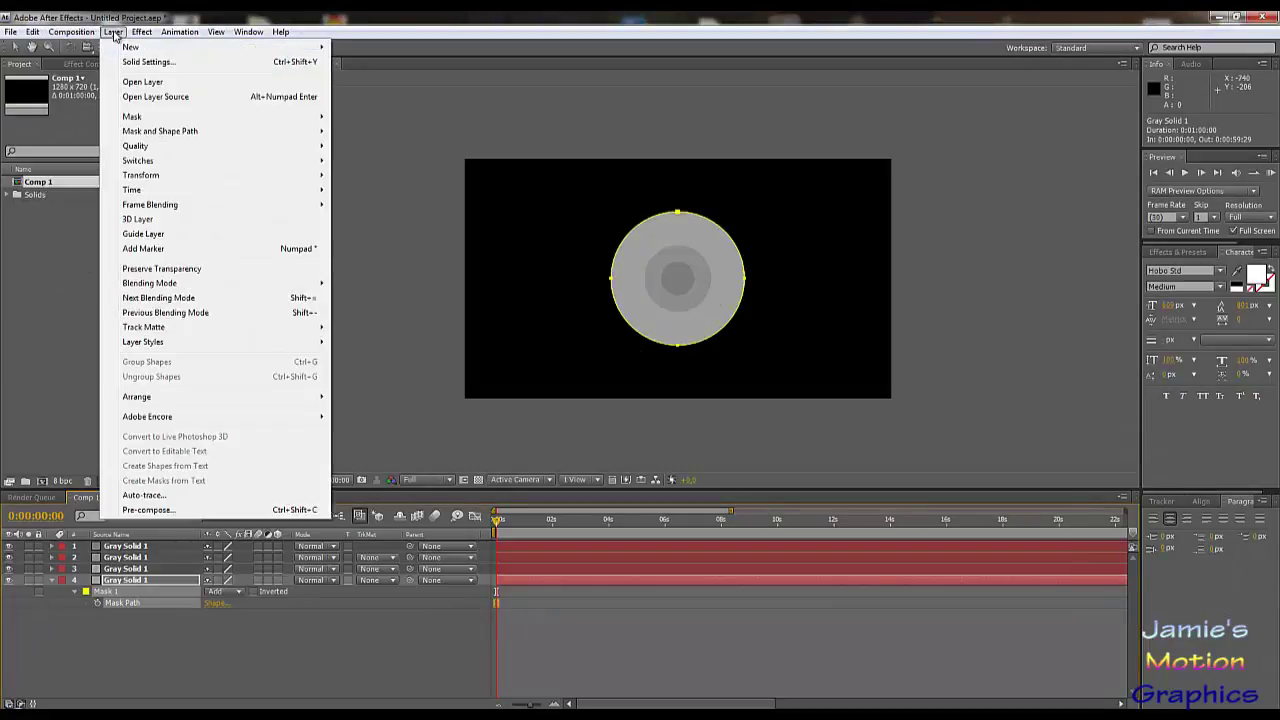
click(125, 62)
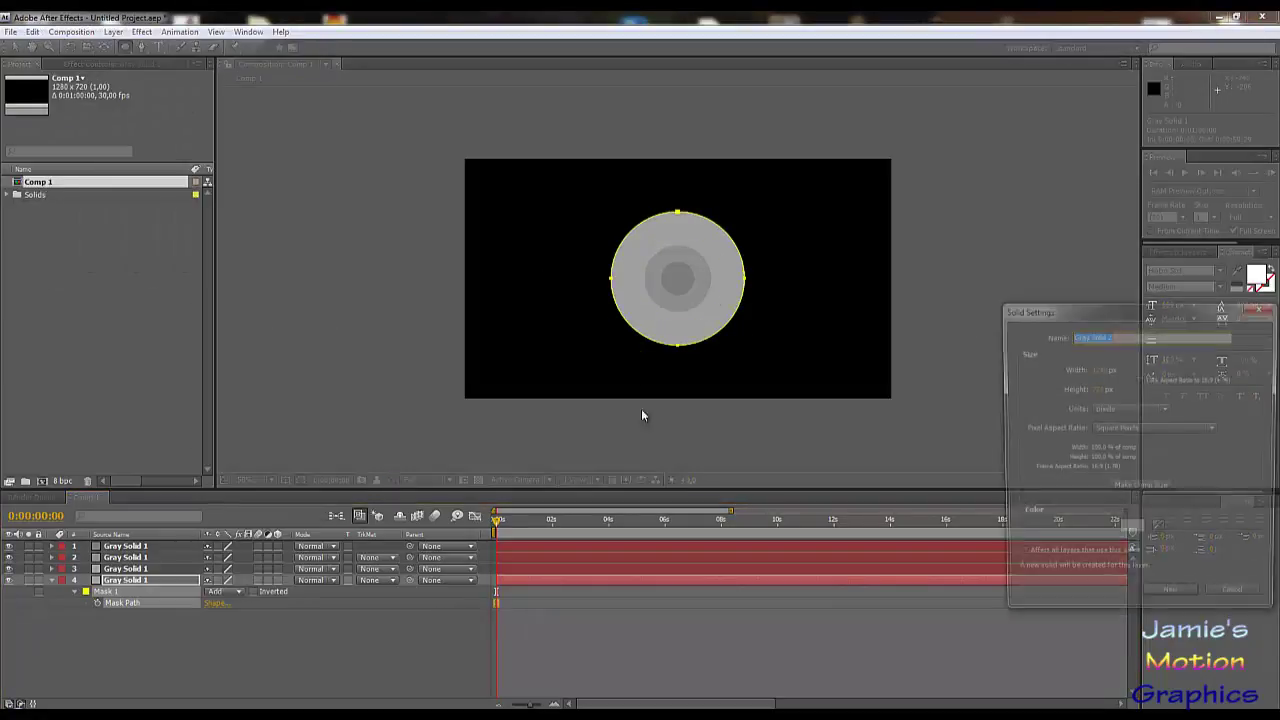
click(1139, 534)
click(318, 471)
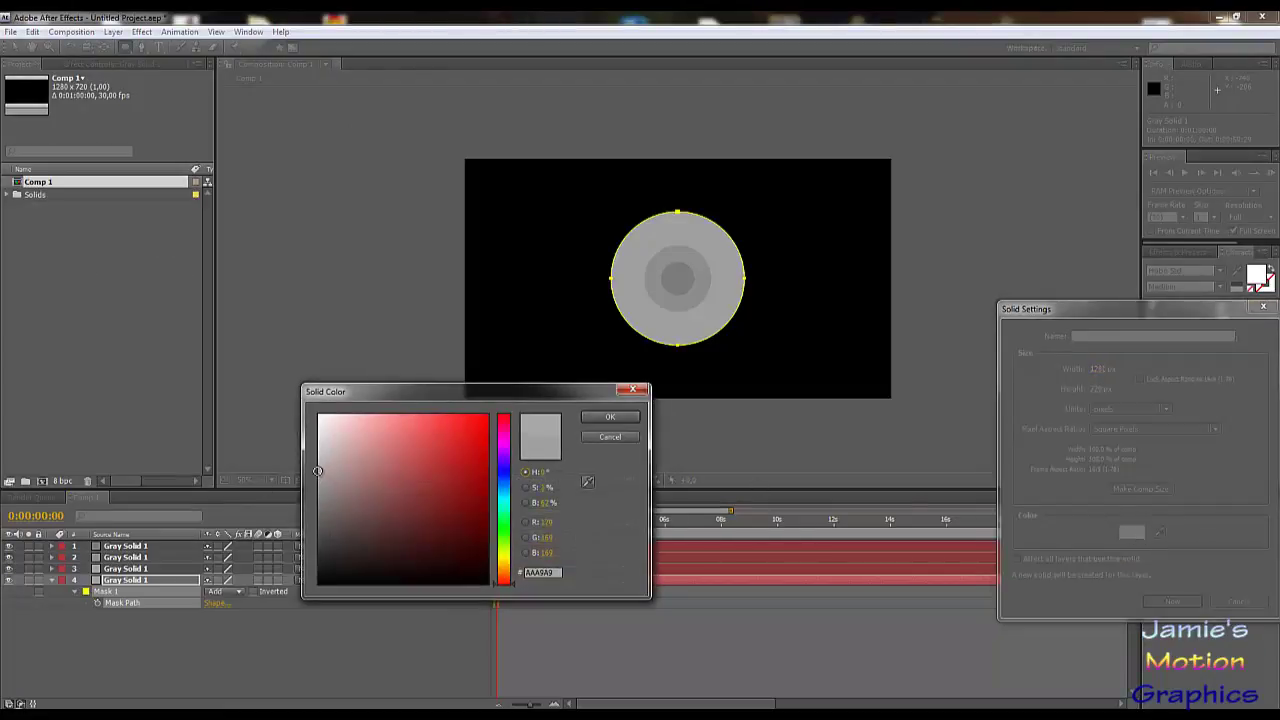
click(317, 471)
click(609, 417)
click(1173, 601)
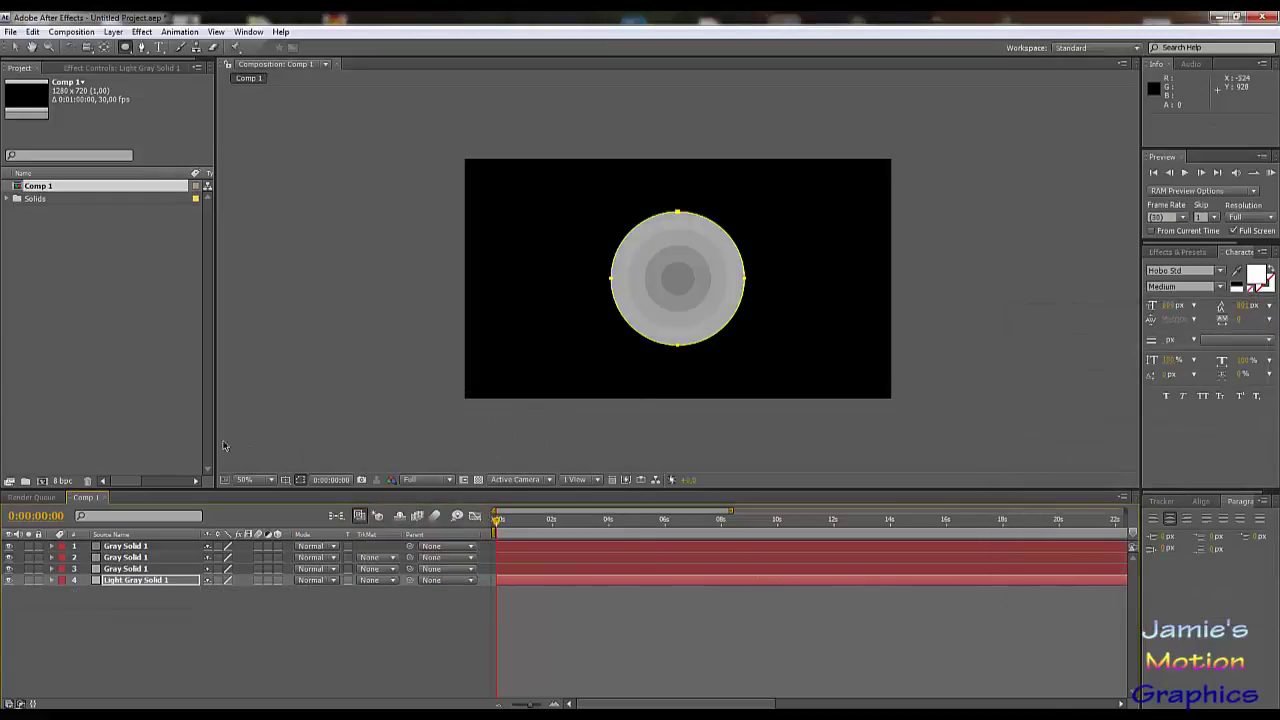
click(71, 31)
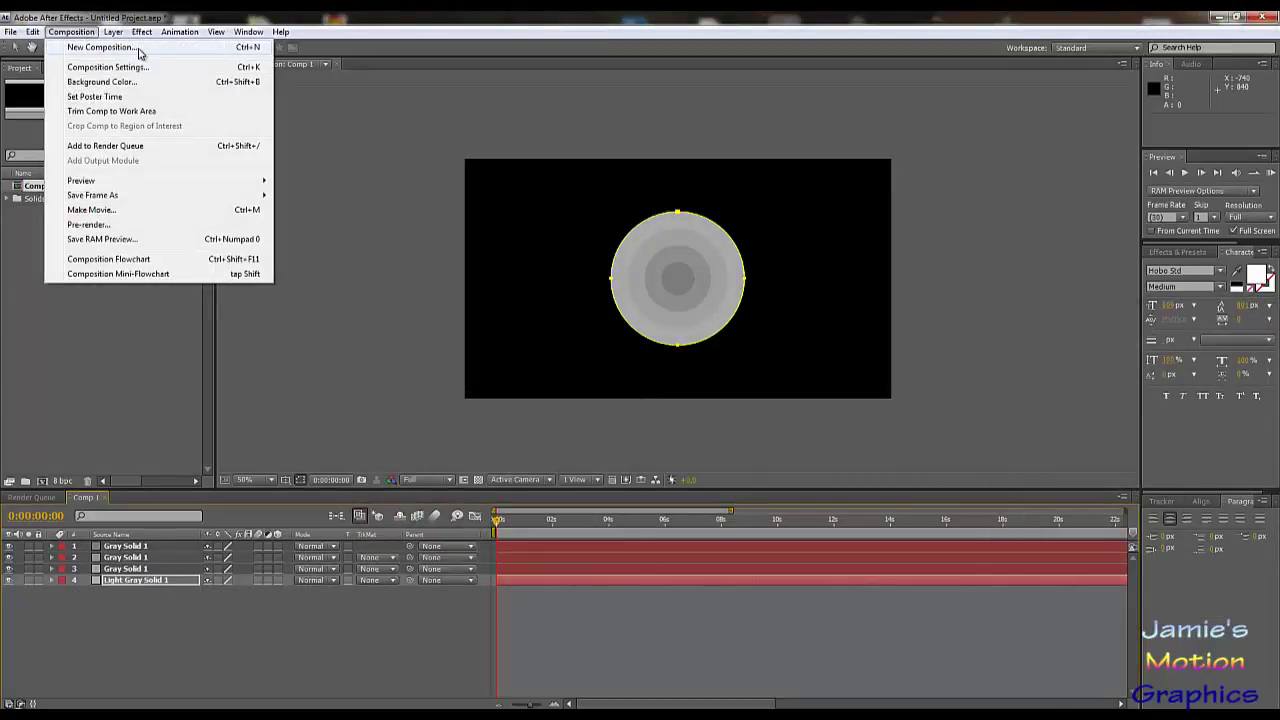
click(131, 678)
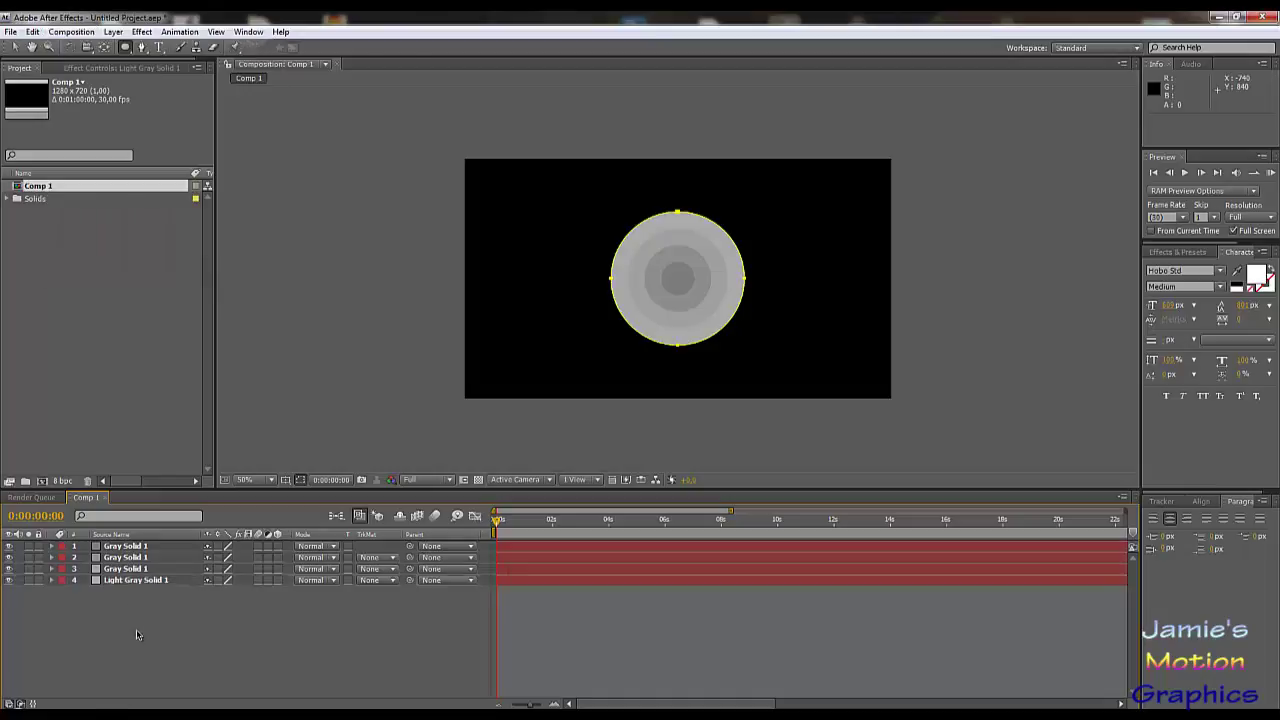
- Duplicate the Light Gray Solid 1 layer and reveal the mask path of the lower copy
click(124, 581)
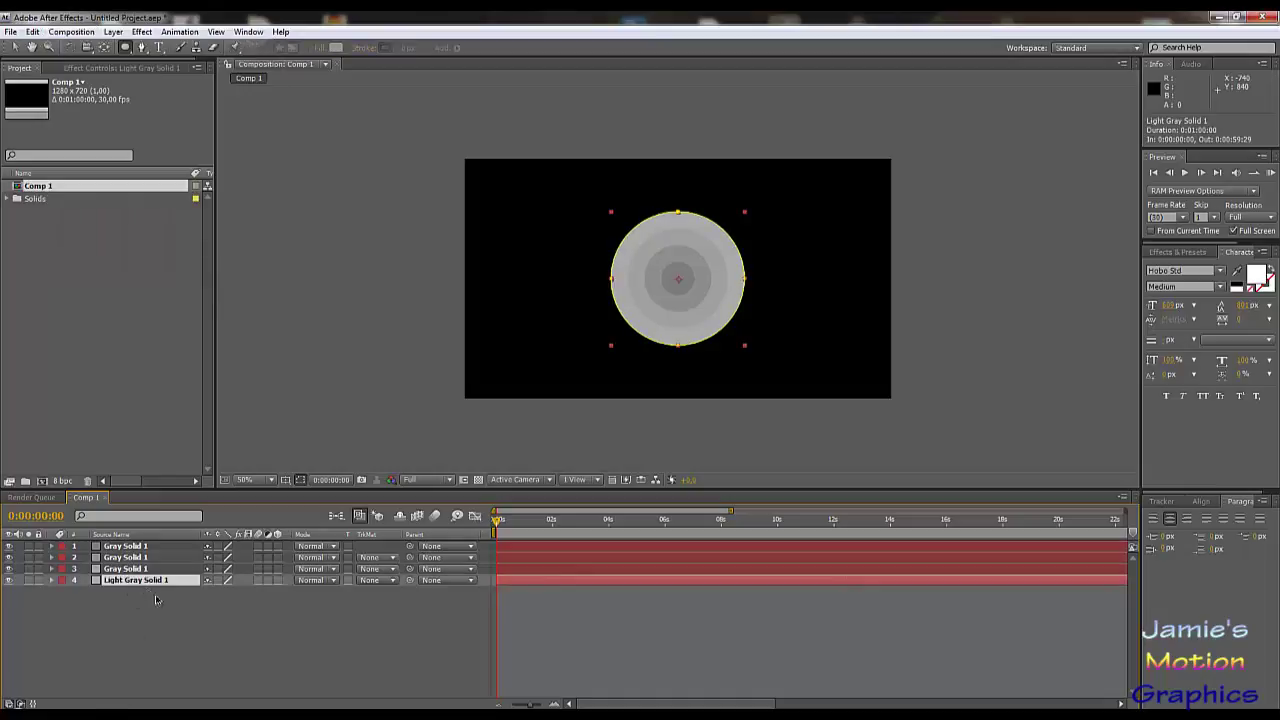
key(ctrl+d)
click(136, 592)
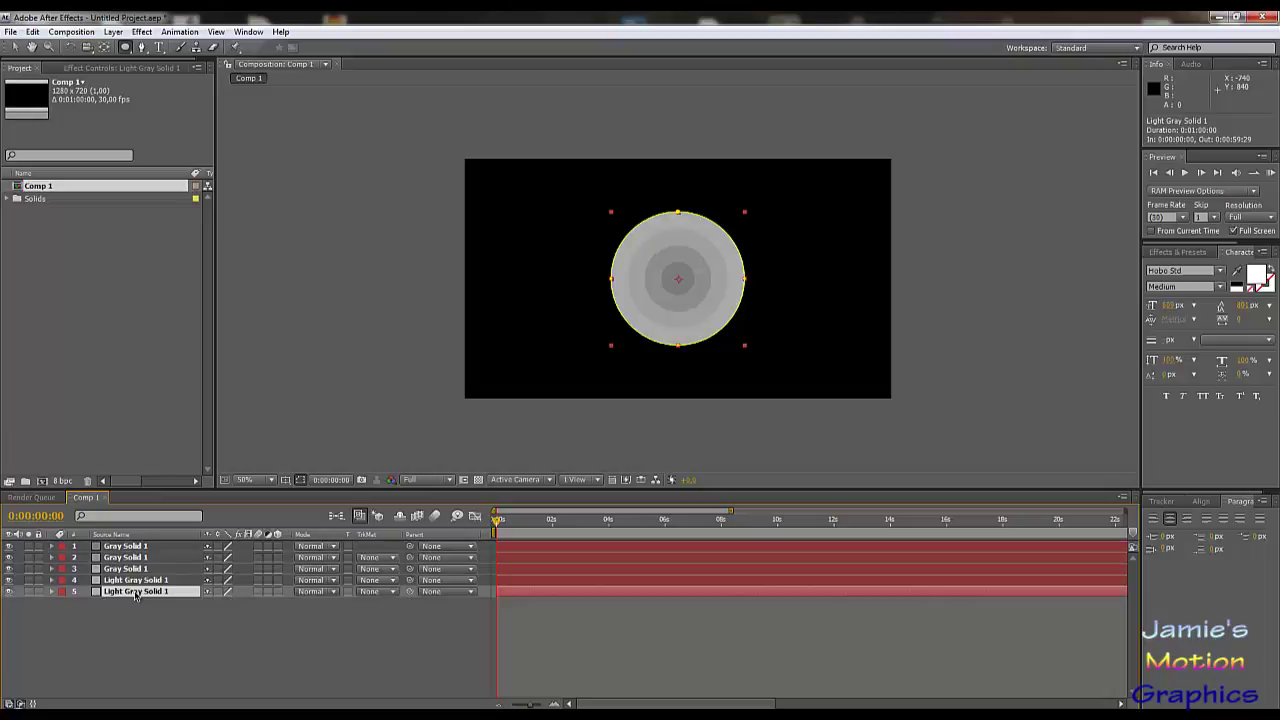
key(m)
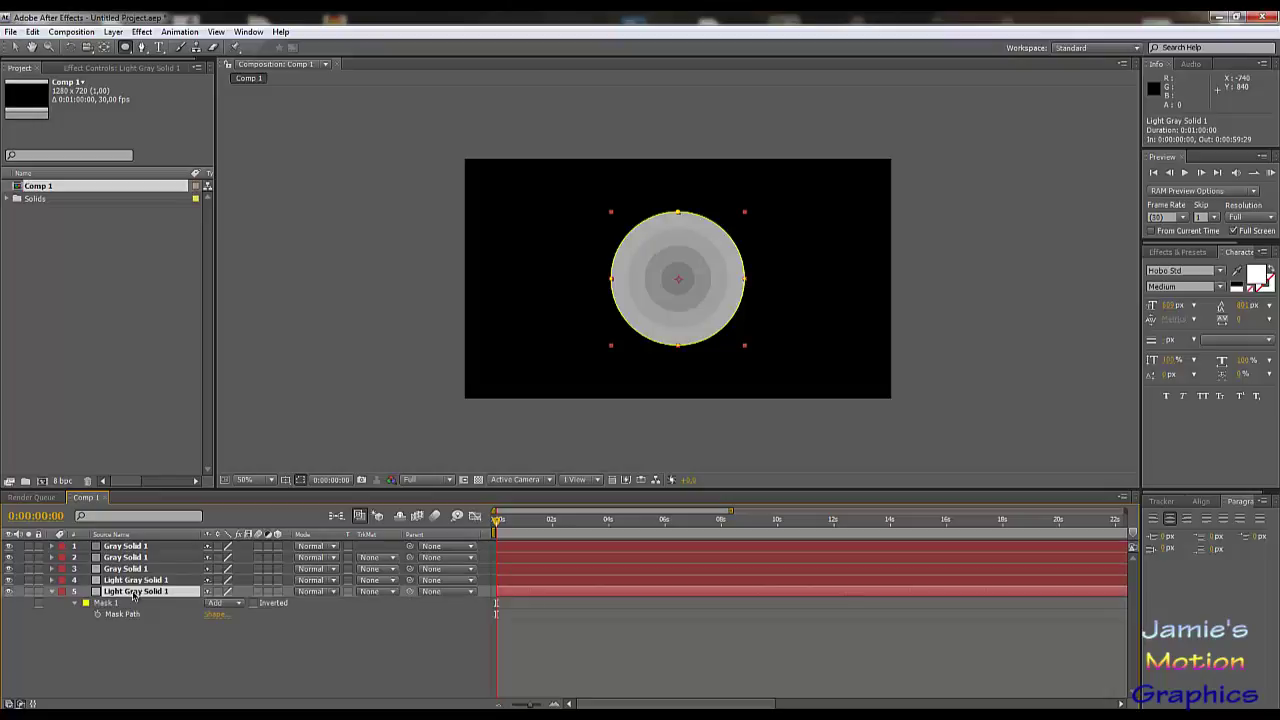
- Set the fifth layer's mask bounding box to left 390, top 110, right 890 and bottom 610 px
click(214, 615)
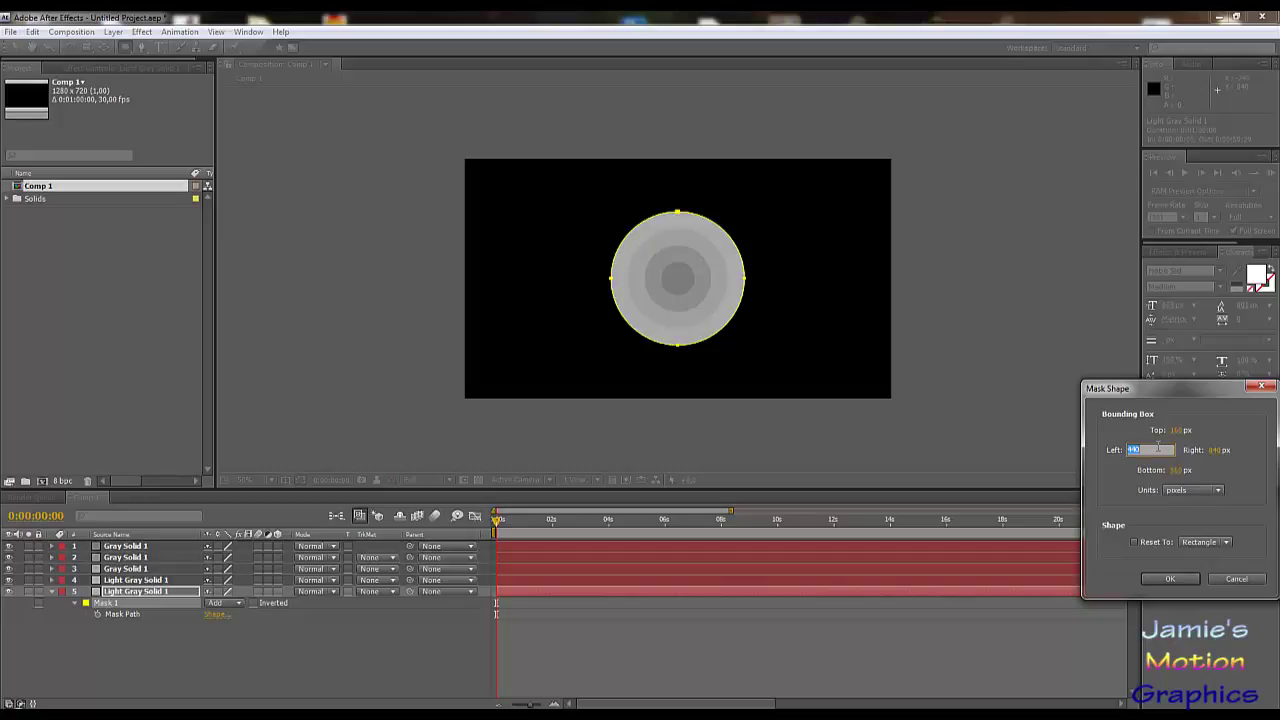
text(290)
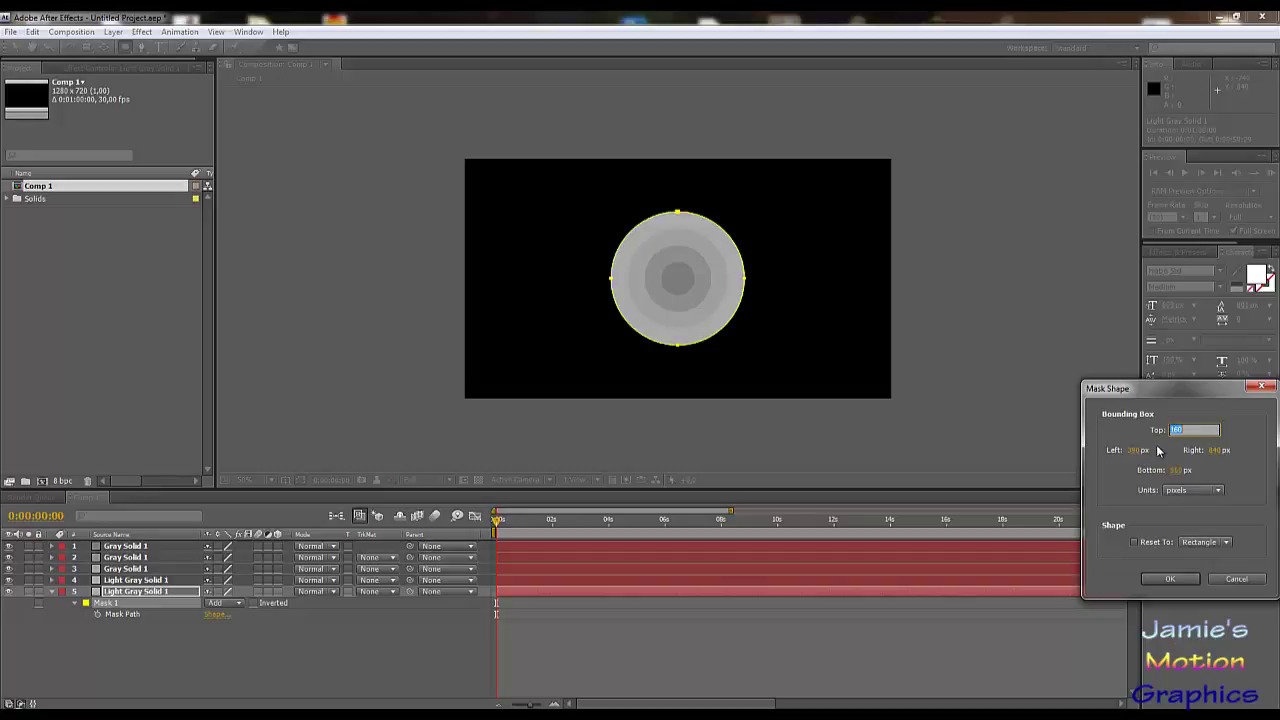
key(shift+Tab)
text(1)
key(Tab)
text(890)
key(Tab)
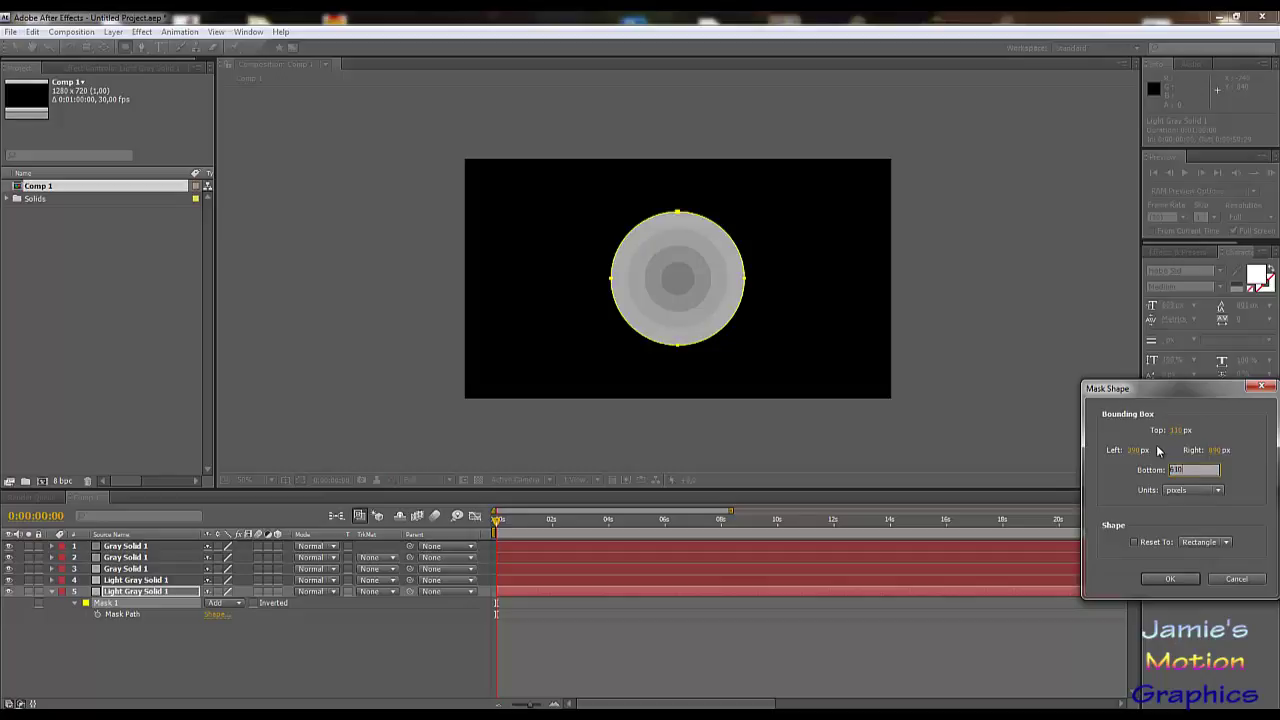
text(610)
key(Return)
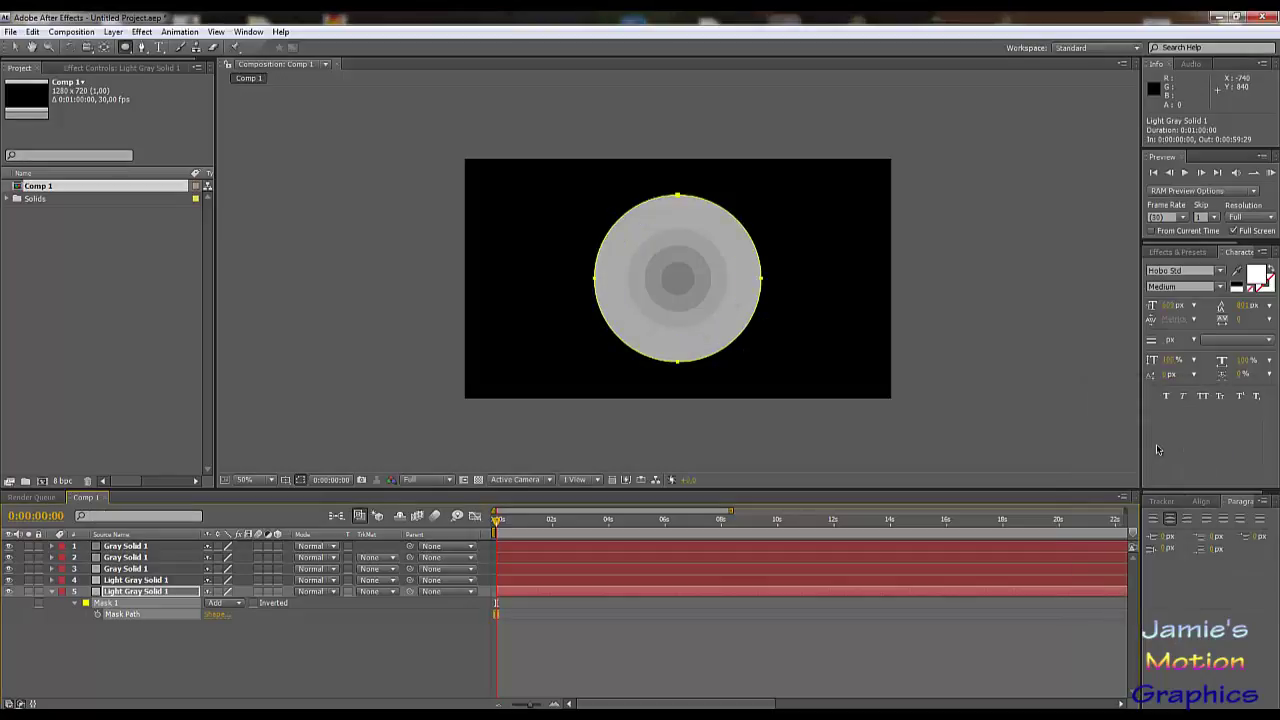
- Change the fifth layer's solid color to a lighter gray (B5B5B5), creating a new solid for this layer only
click(113, 31)
click(130, 60)
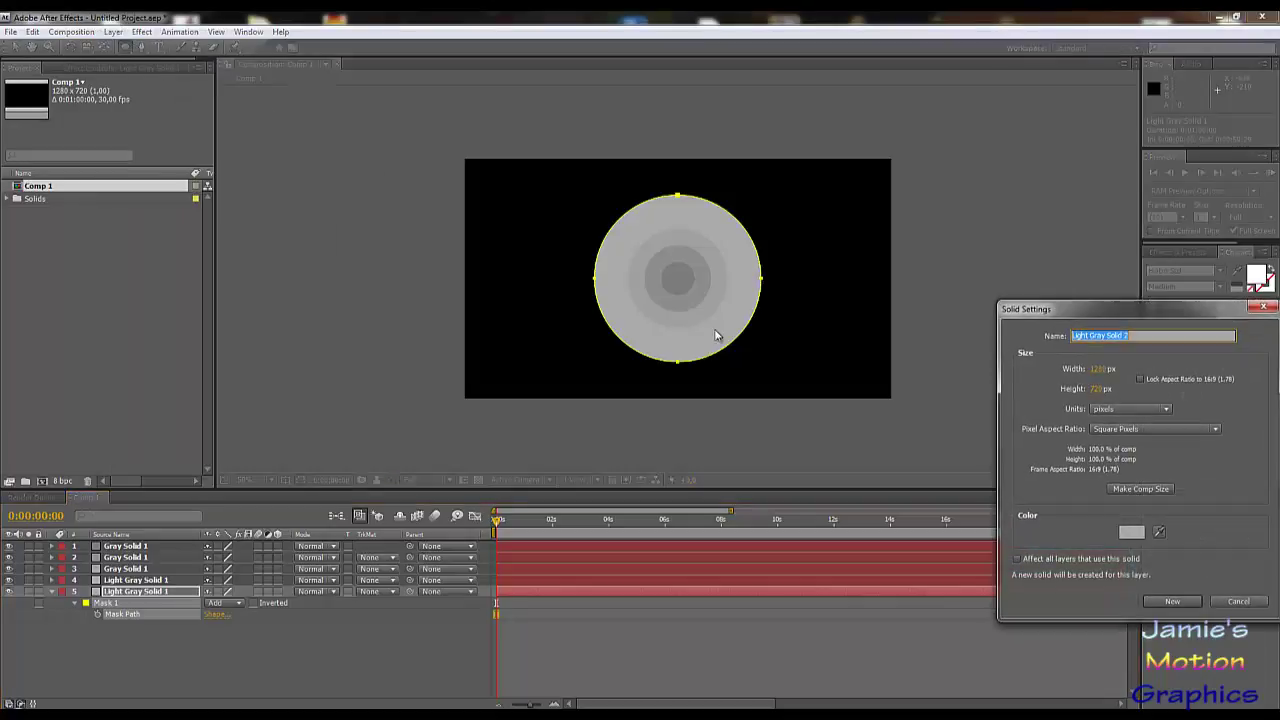
click(1132, 532)
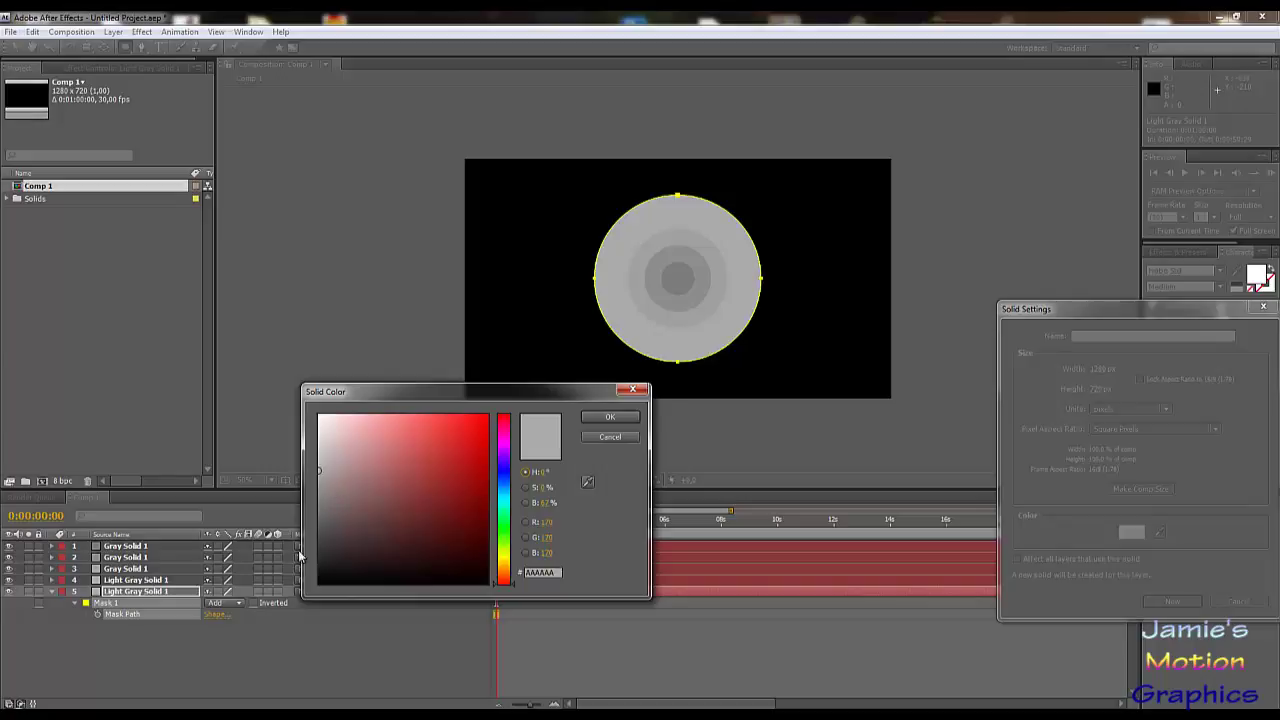
click(320, 462)
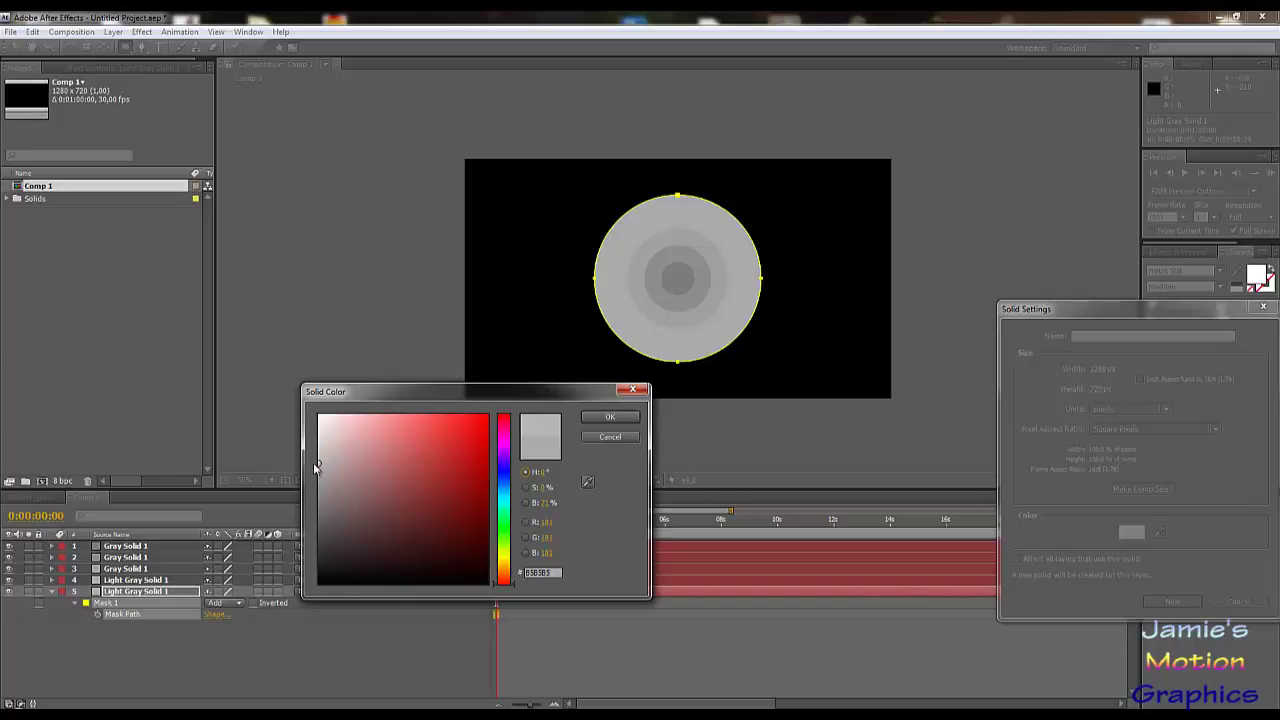
click(611, 418)
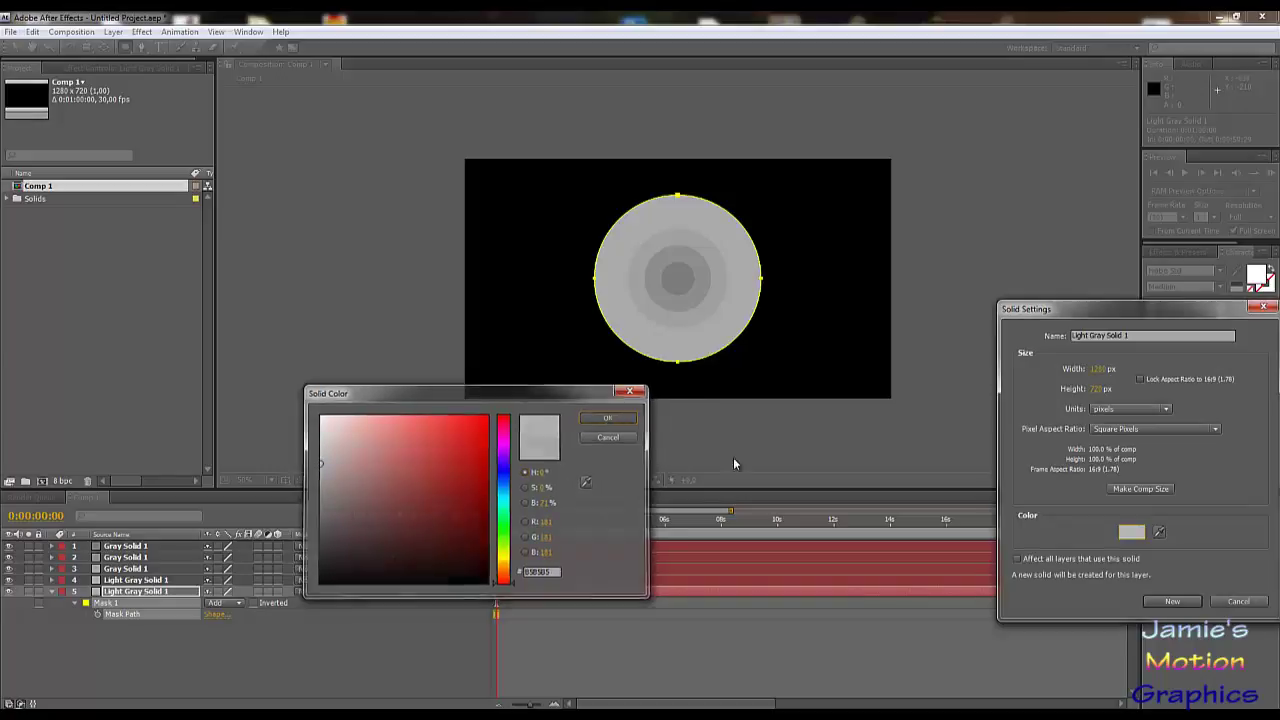
click(1160, 601)
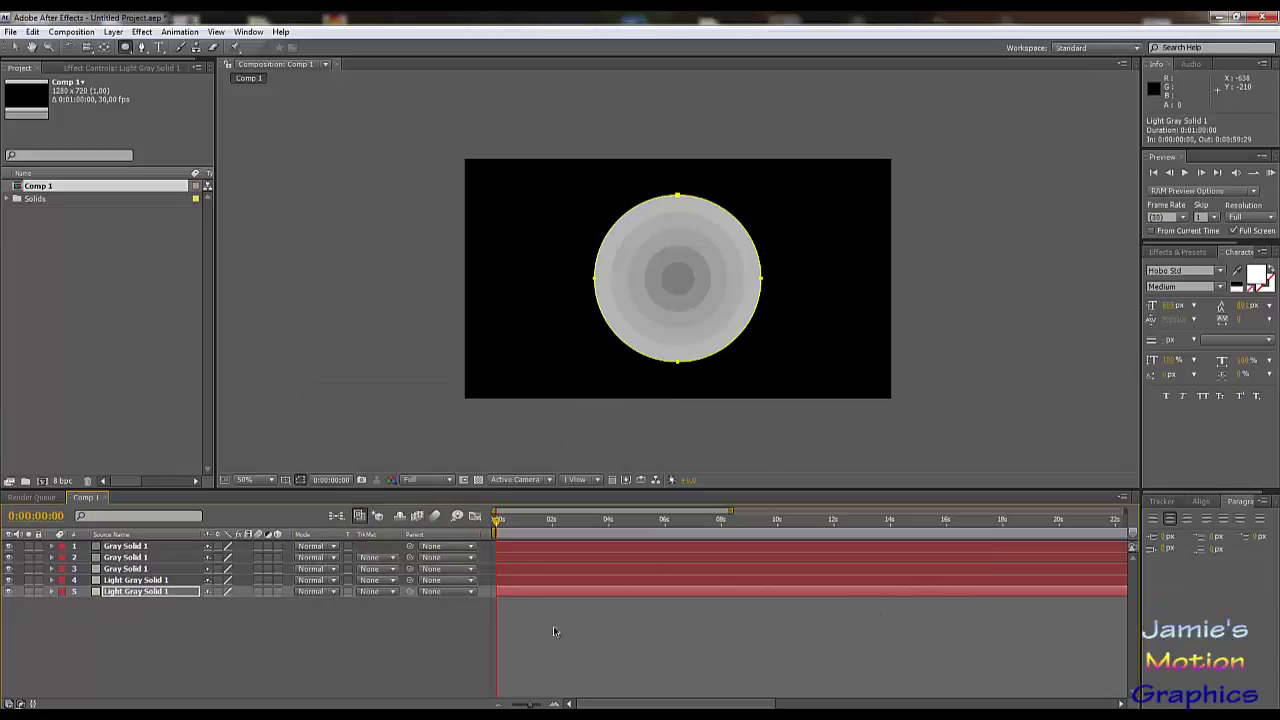
- Duplicate the fifth layer and reveal the mask path of the lower copy
click(140, 584)
click(141, 594)
key(ctrl+d)
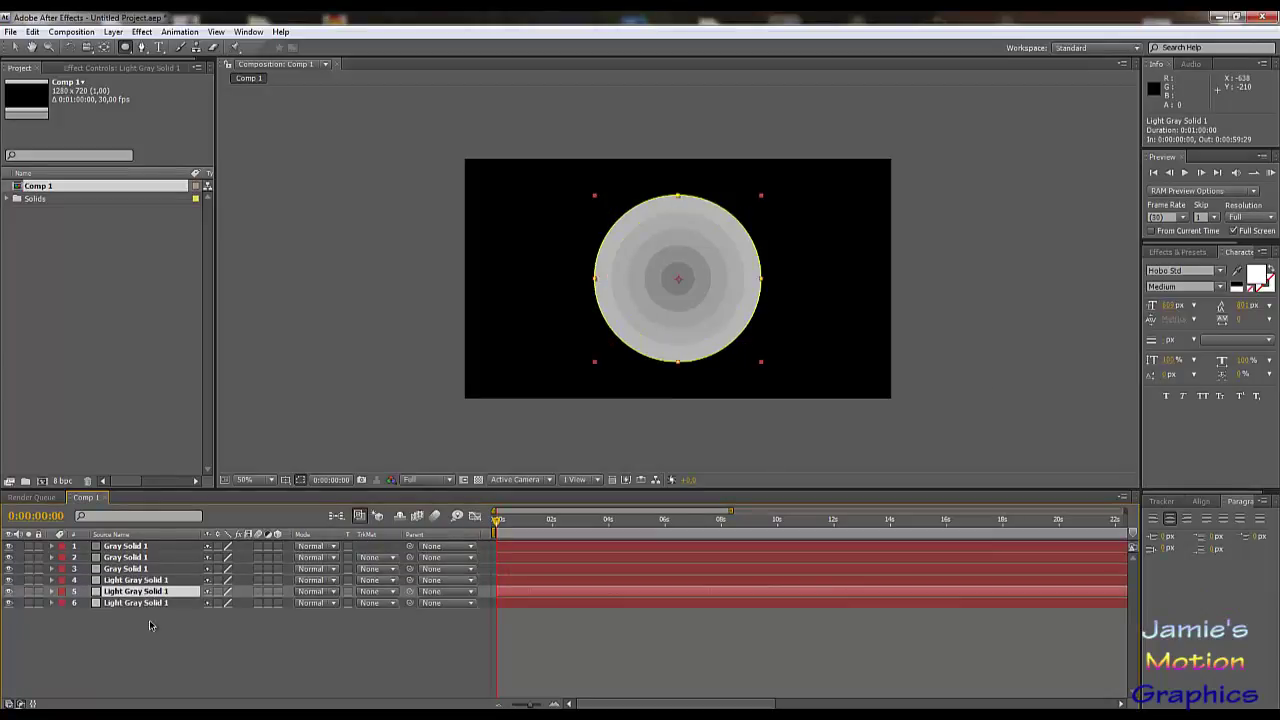
click(147, 604)
key(m)
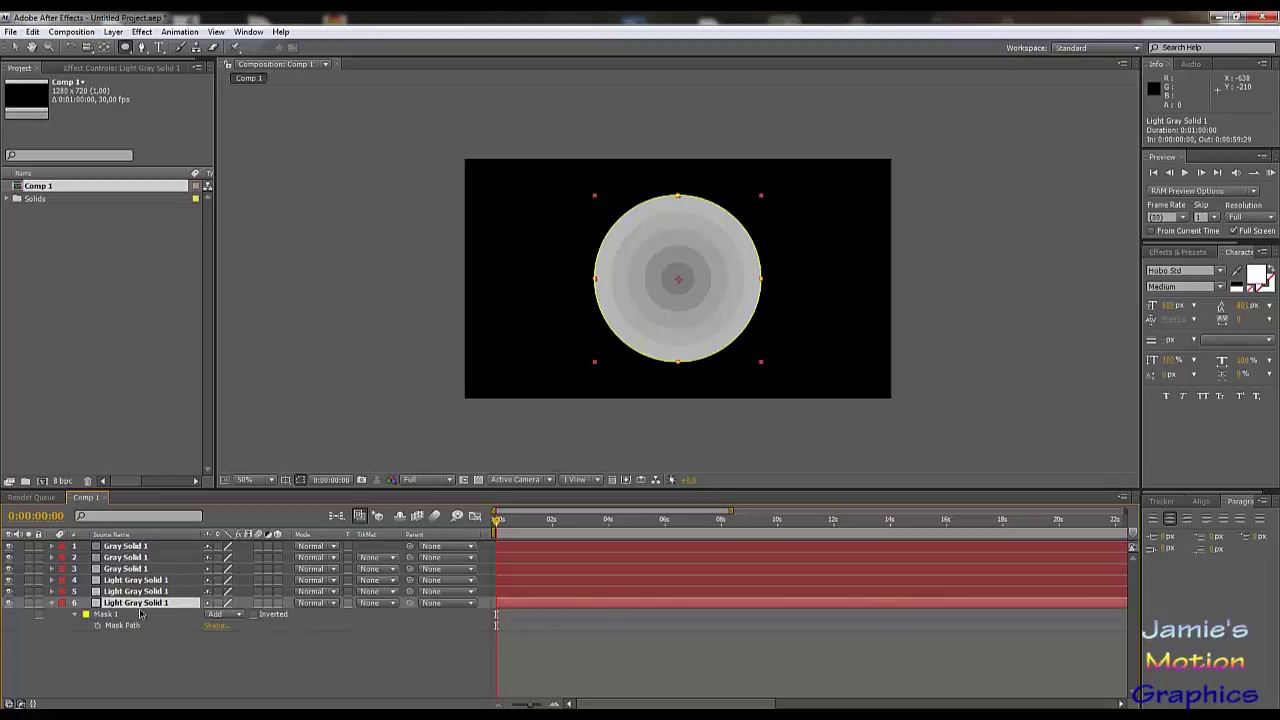
- Set the sixth layer's mask bounding box to left 340, top 60, right 940 and bottom 660 px
click(218, 625)
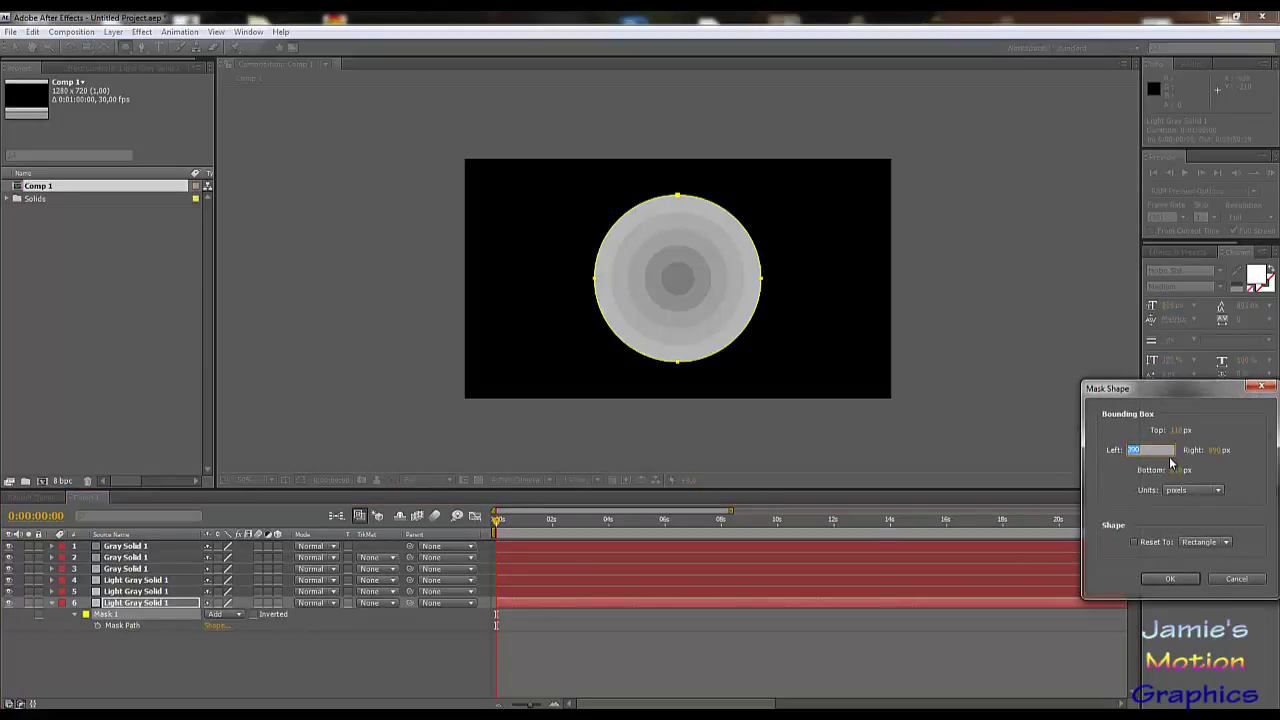
text(140)
key(Tab)
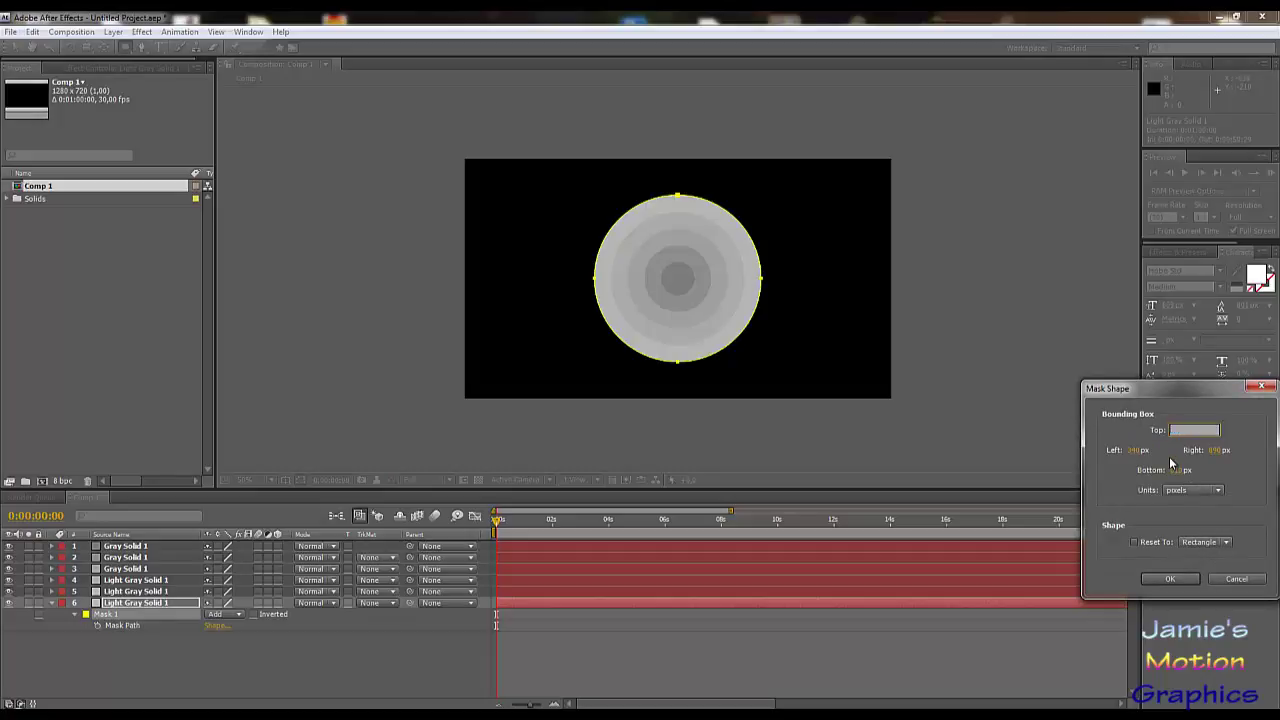
text(60)
key(Tab)
text(940)
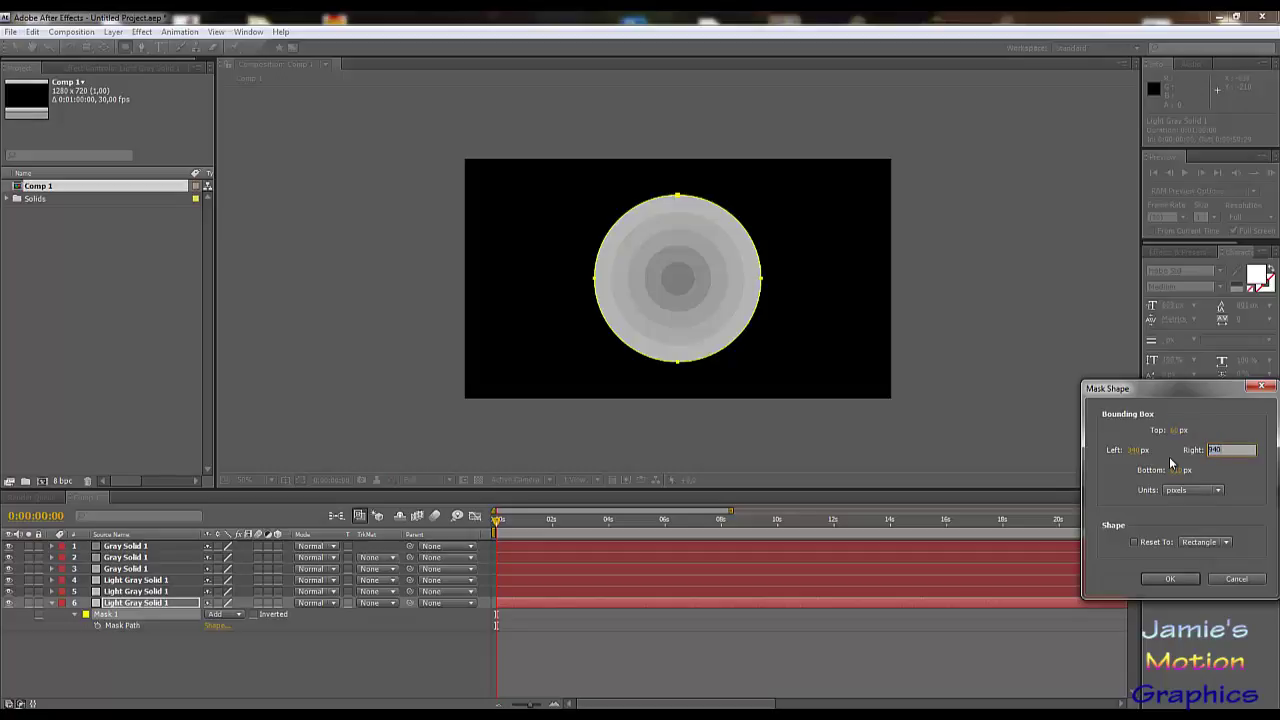
key(Tab)
text(660)
key(Return)
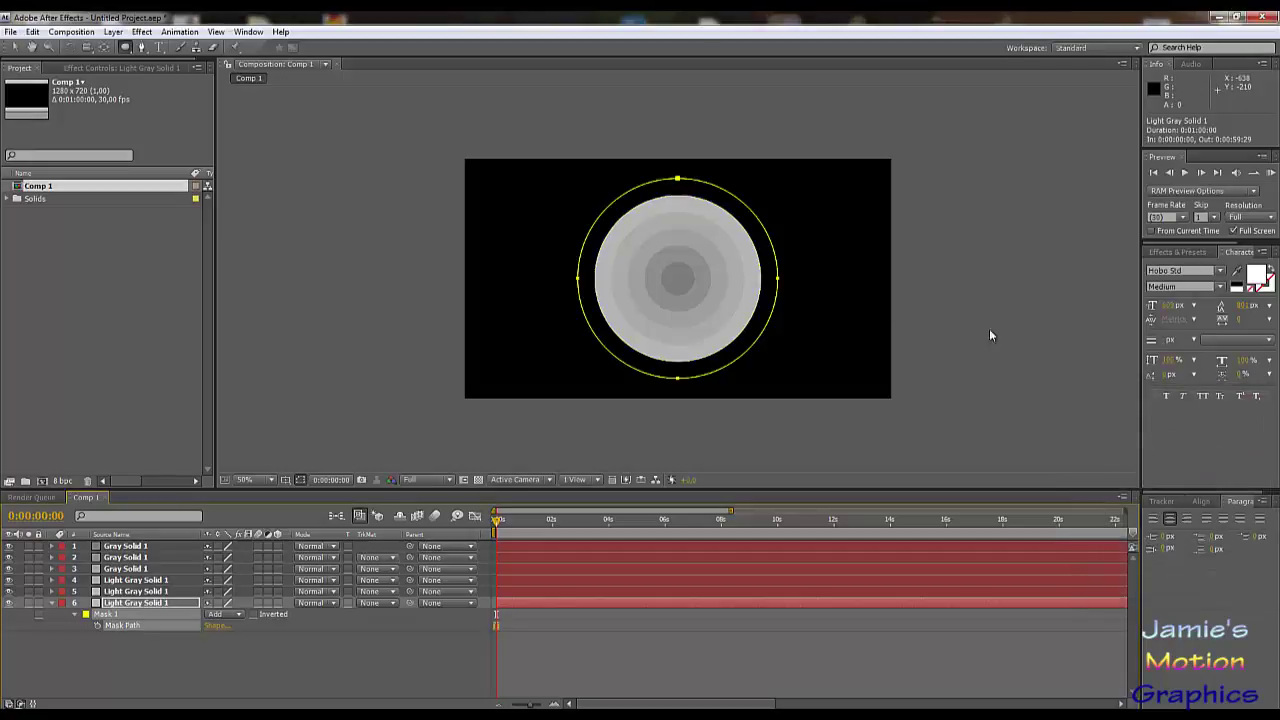
- Change the sixth layer's solid color to light gray (C0C0C0), creating a new solid for this layer only
click(113, 31)
click(146, 61)
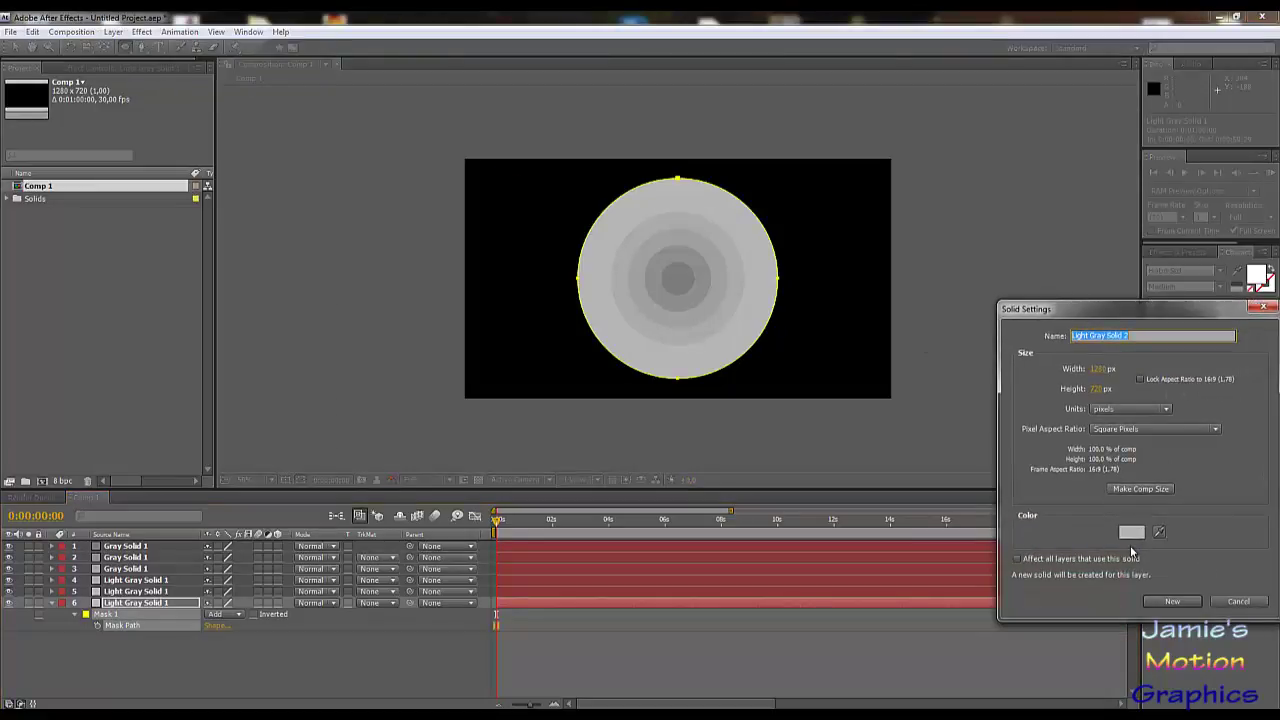
click(1130, 534)
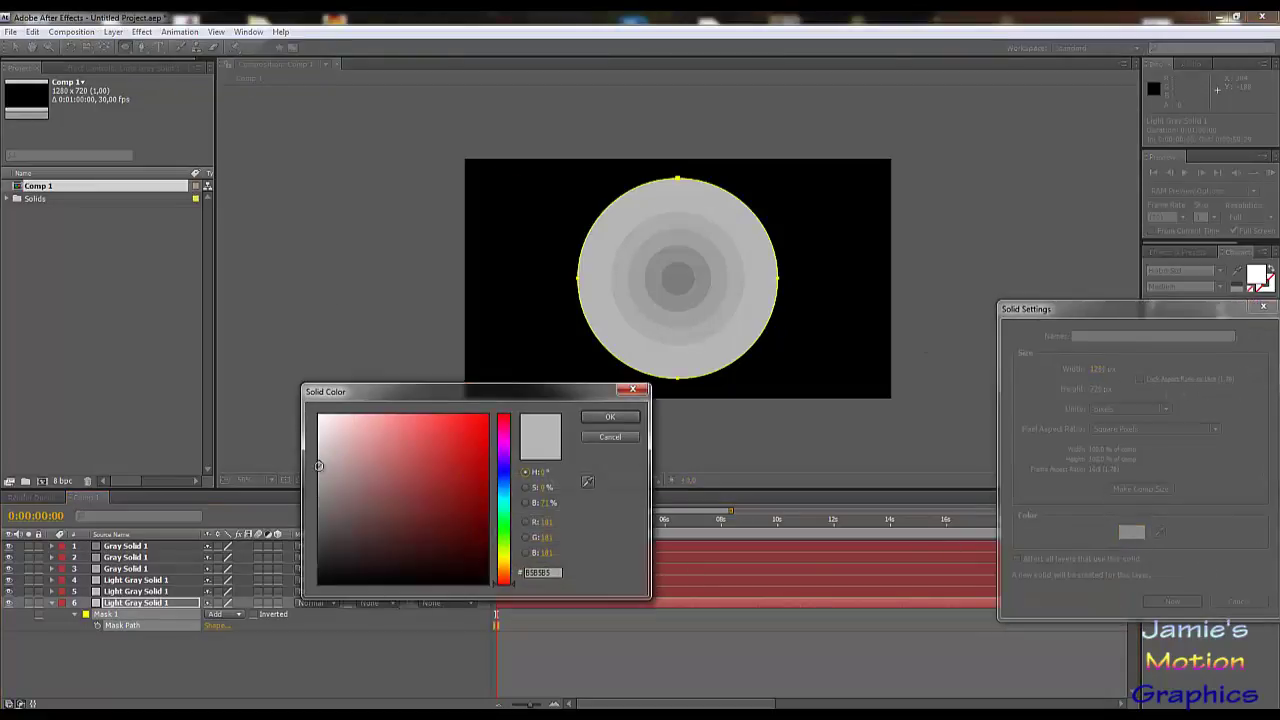
drag(318, 465, 320, 456)
click(609, 417)
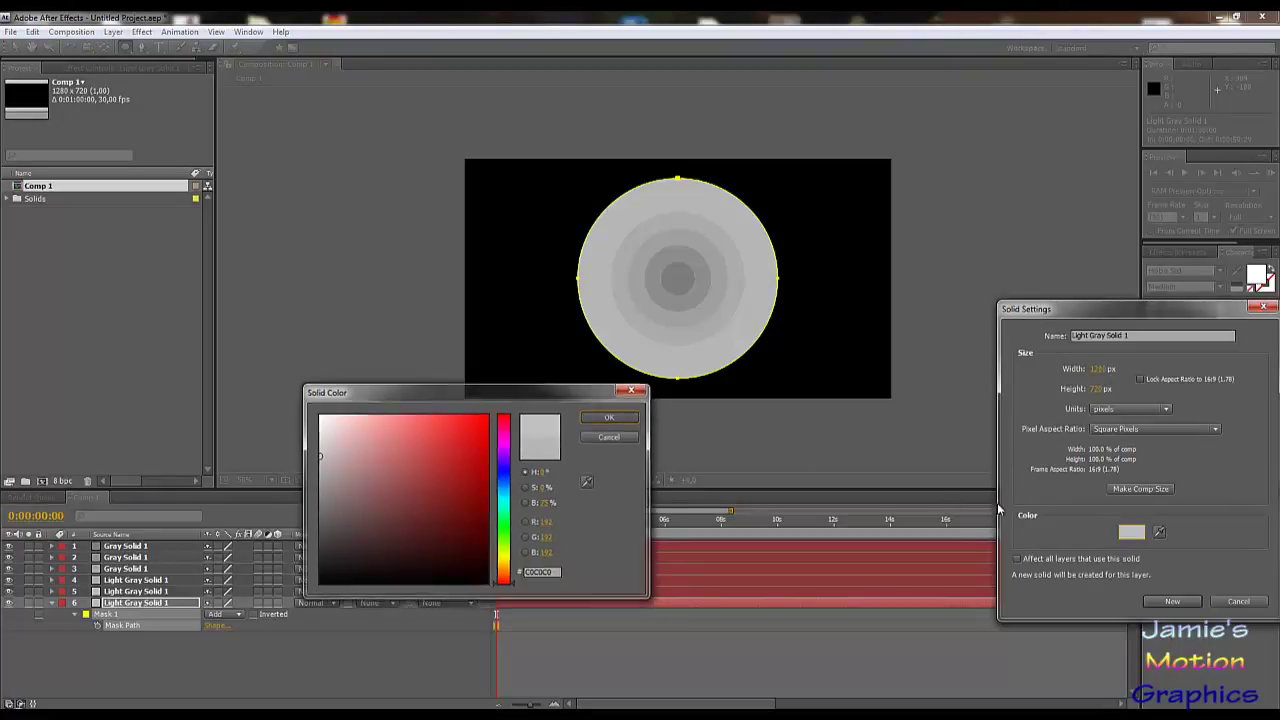
click(1174, 601)
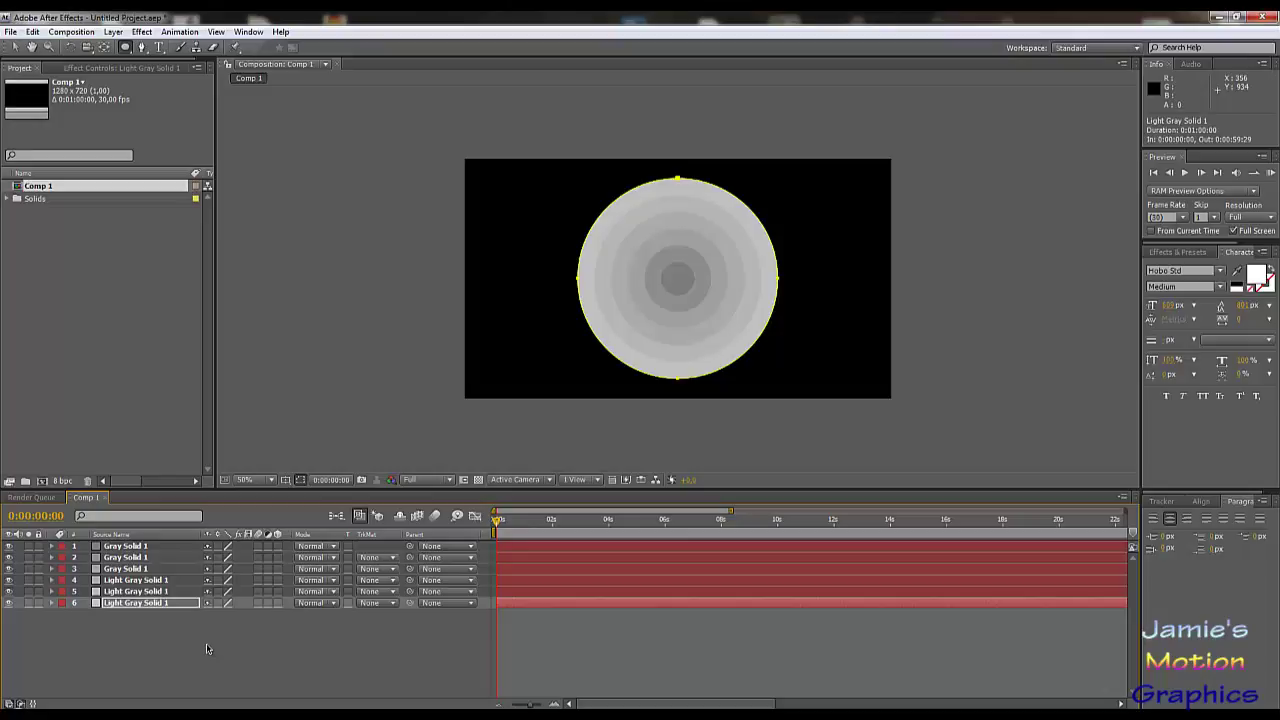
- Reveal the mask feather of all six layers and set the first layer's mask feather to 5 pixels
click(145, 547)
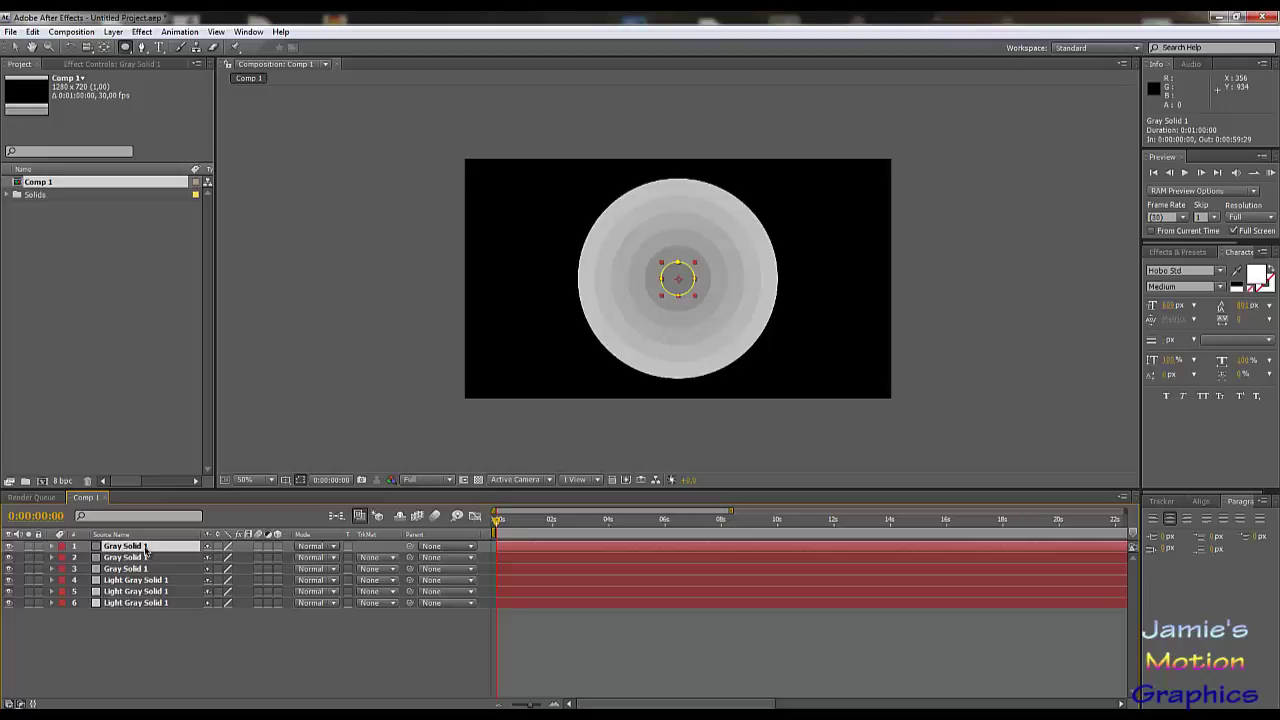
shift+click(133, 605)
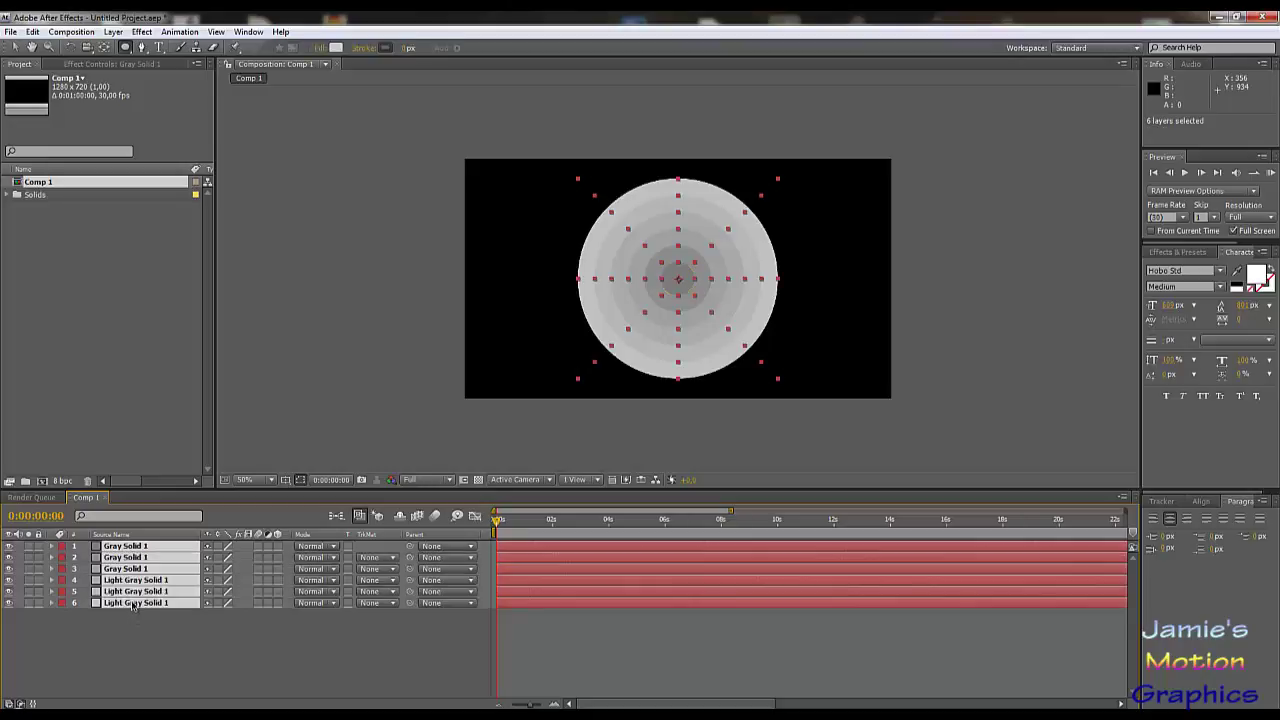
key(f)
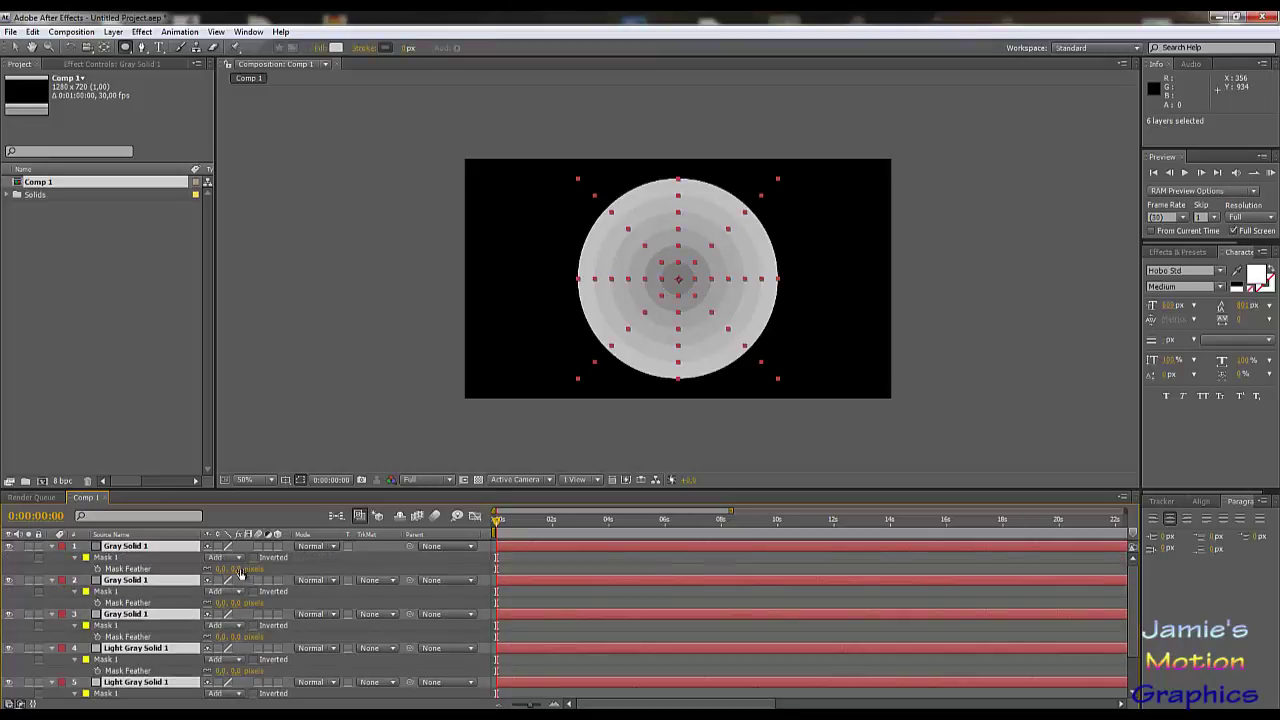
click(226, 569)
text(5)
key(Return)
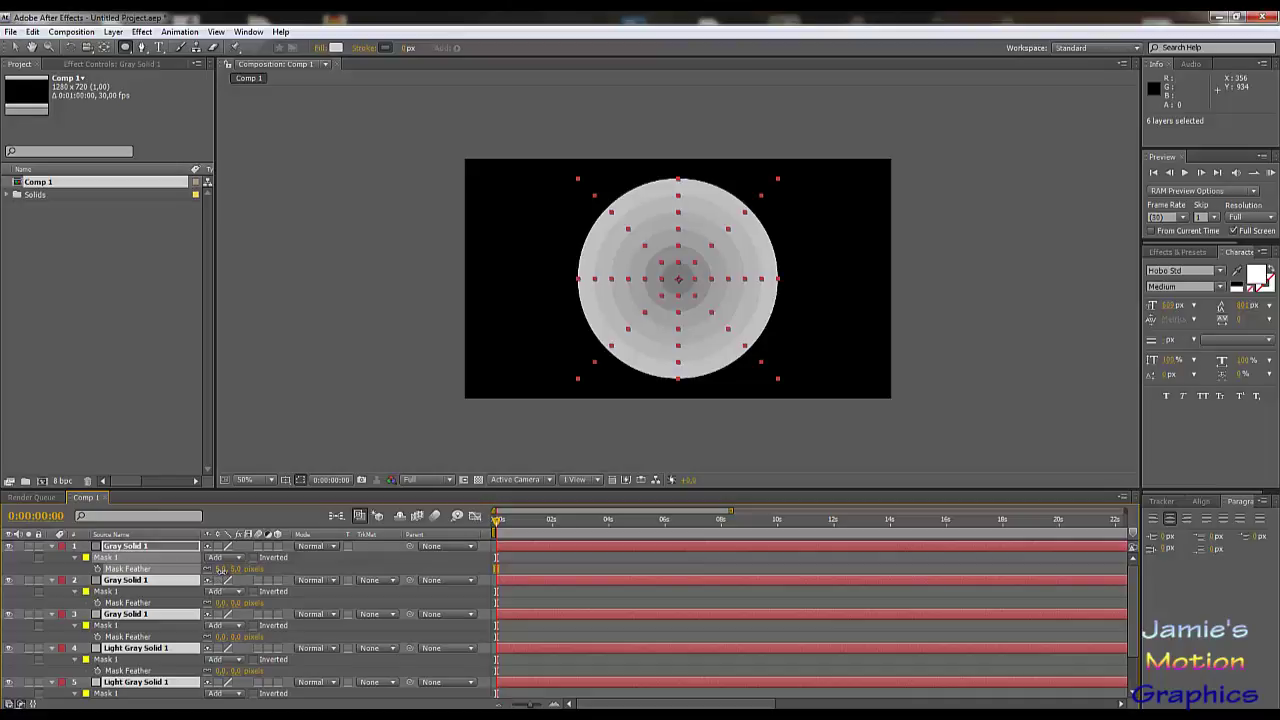
drag(220, 569, 393, 570)
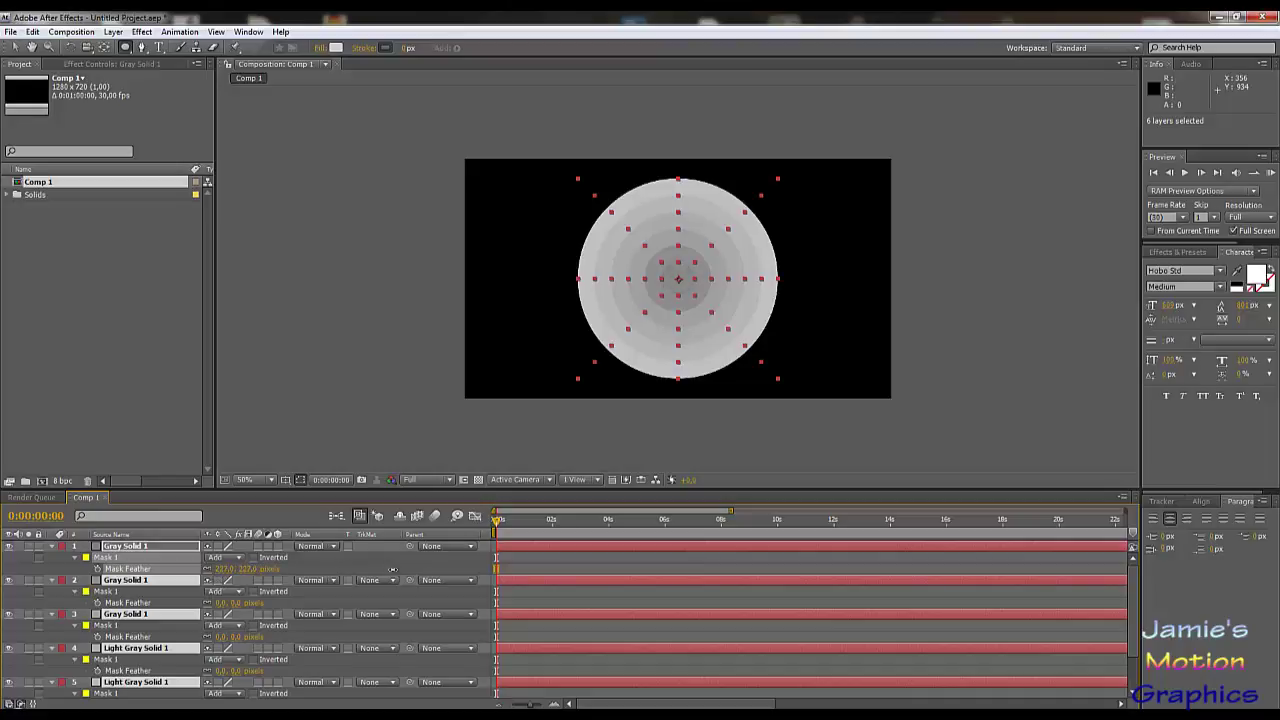
drag(521, 567, 869, 562)
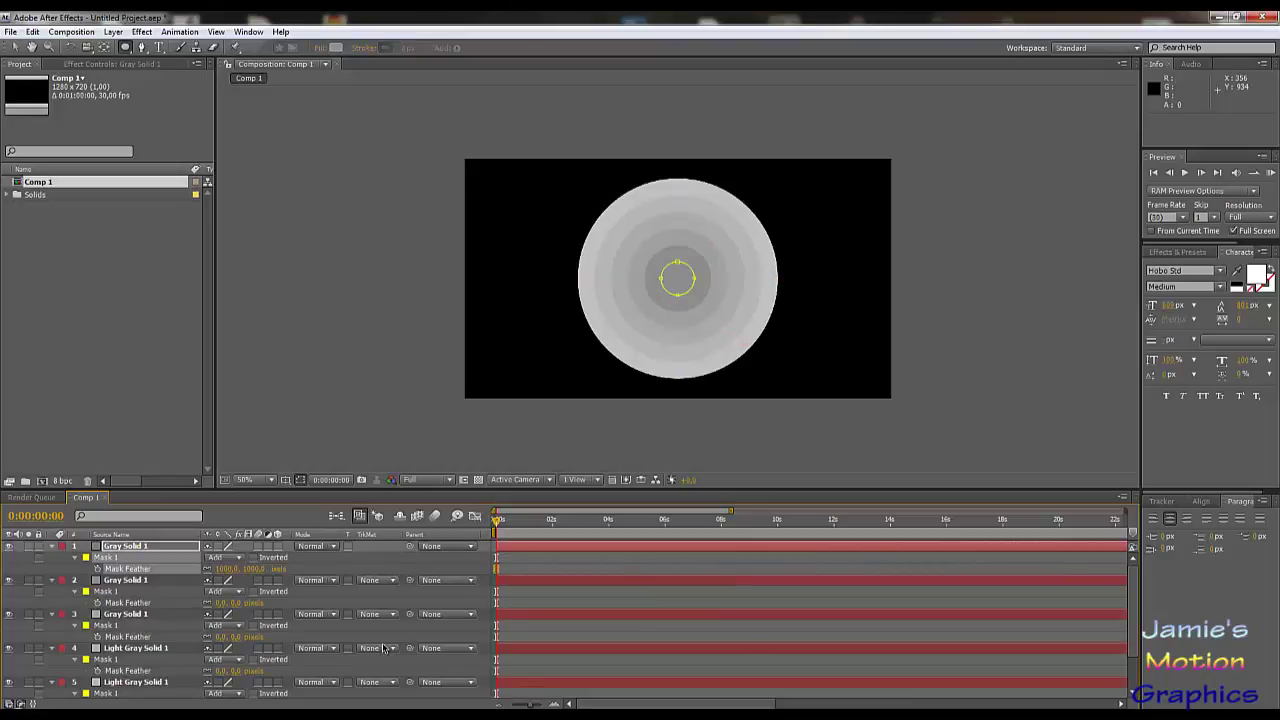
key(ctrl+z)
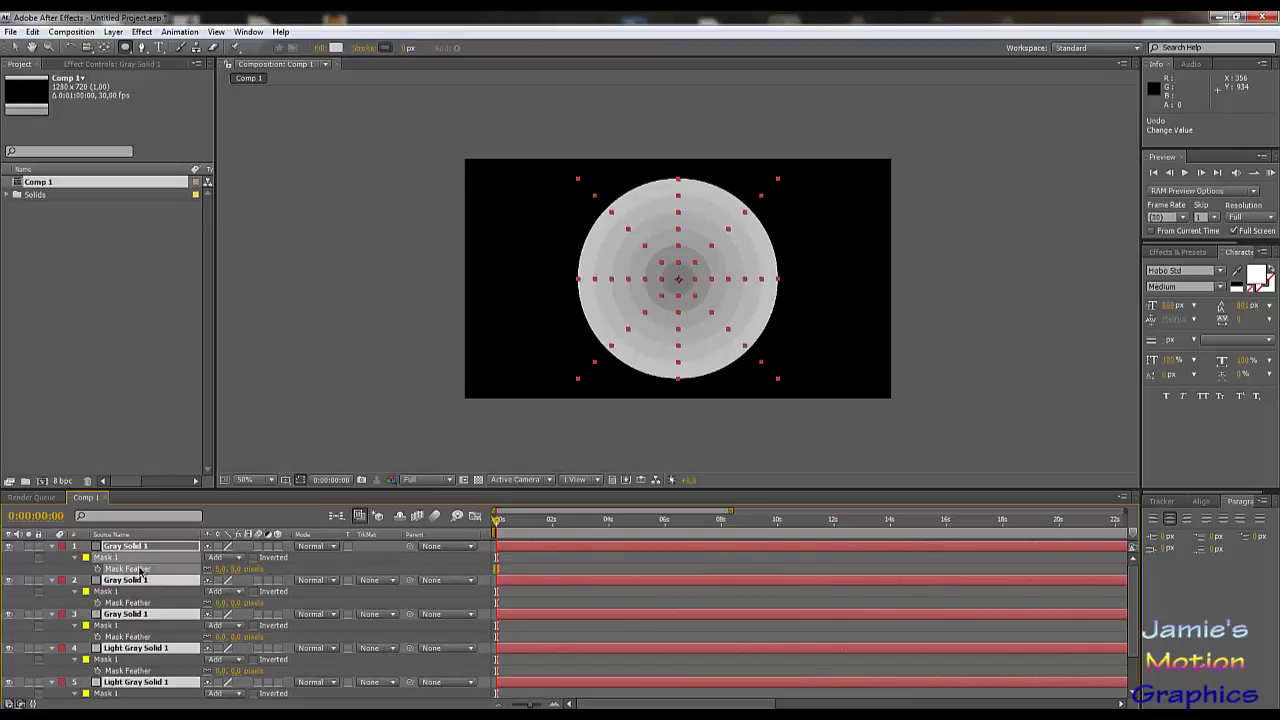
- Set the mask feather of each of the first four layers to 10 pixels
key(ctrl+a)
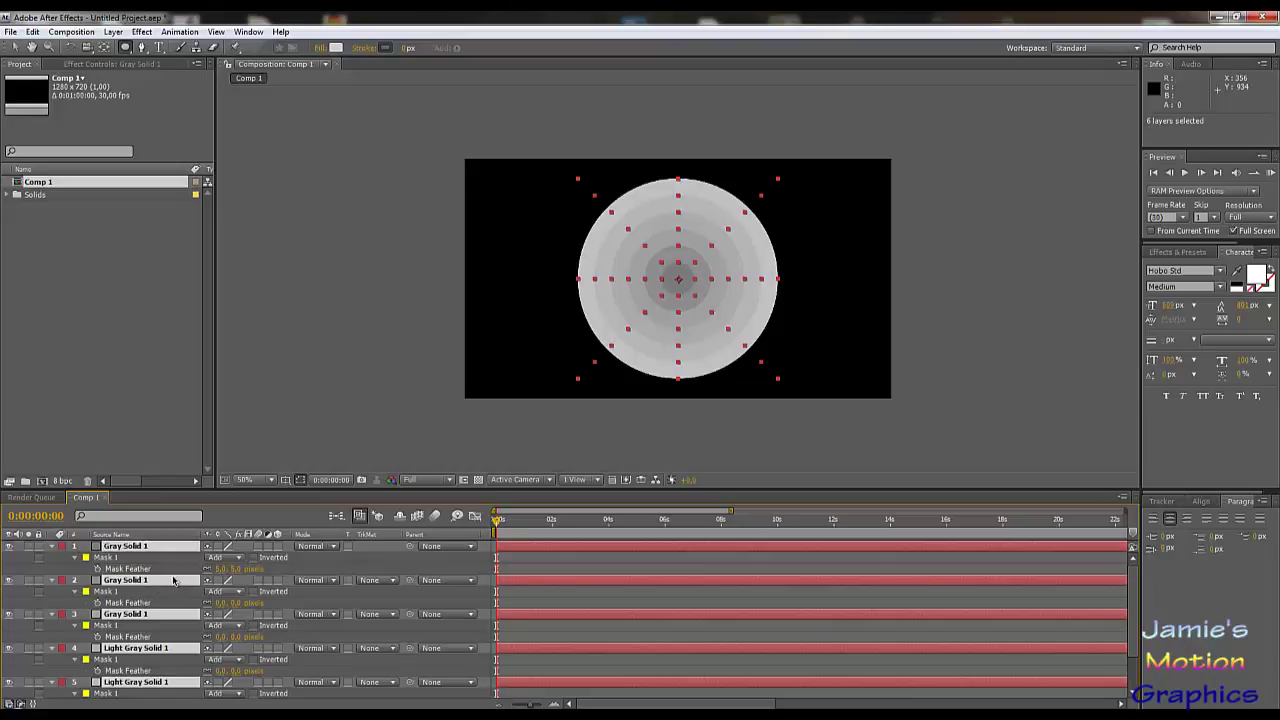
click(223, 568)
text(10)
key(Return)
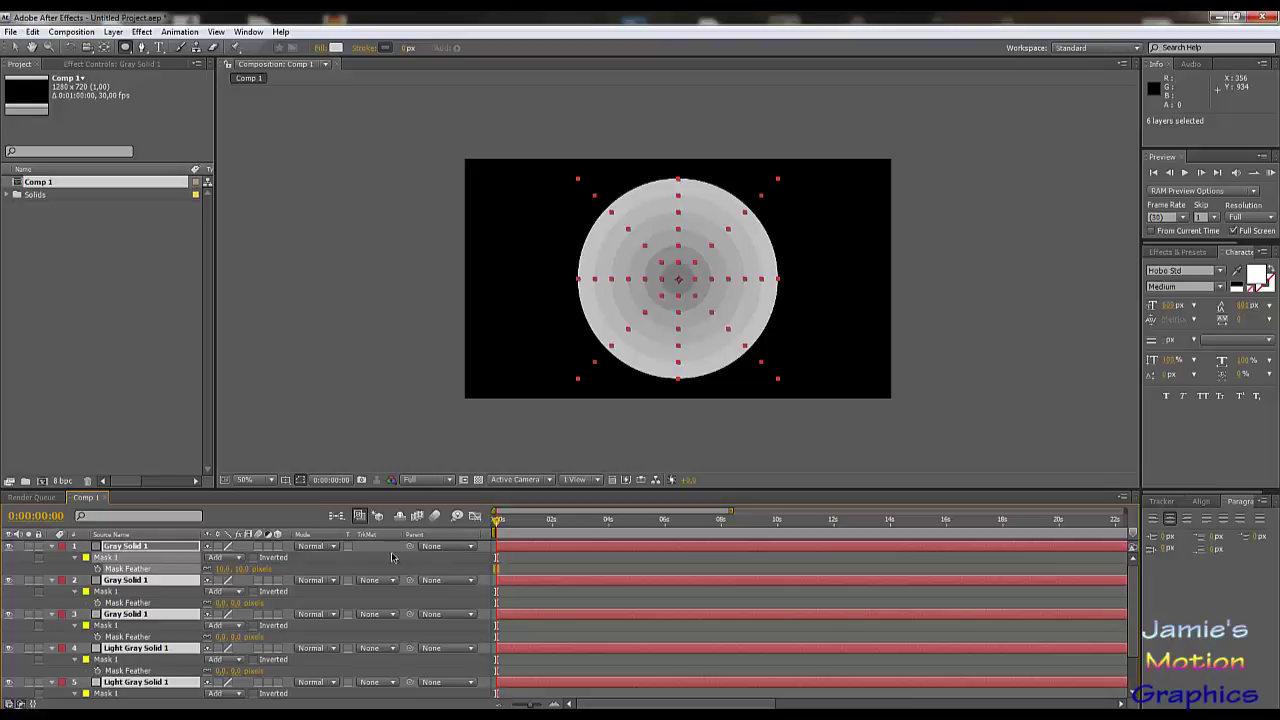
click(223, 603)
text(10)
click(226, 637)
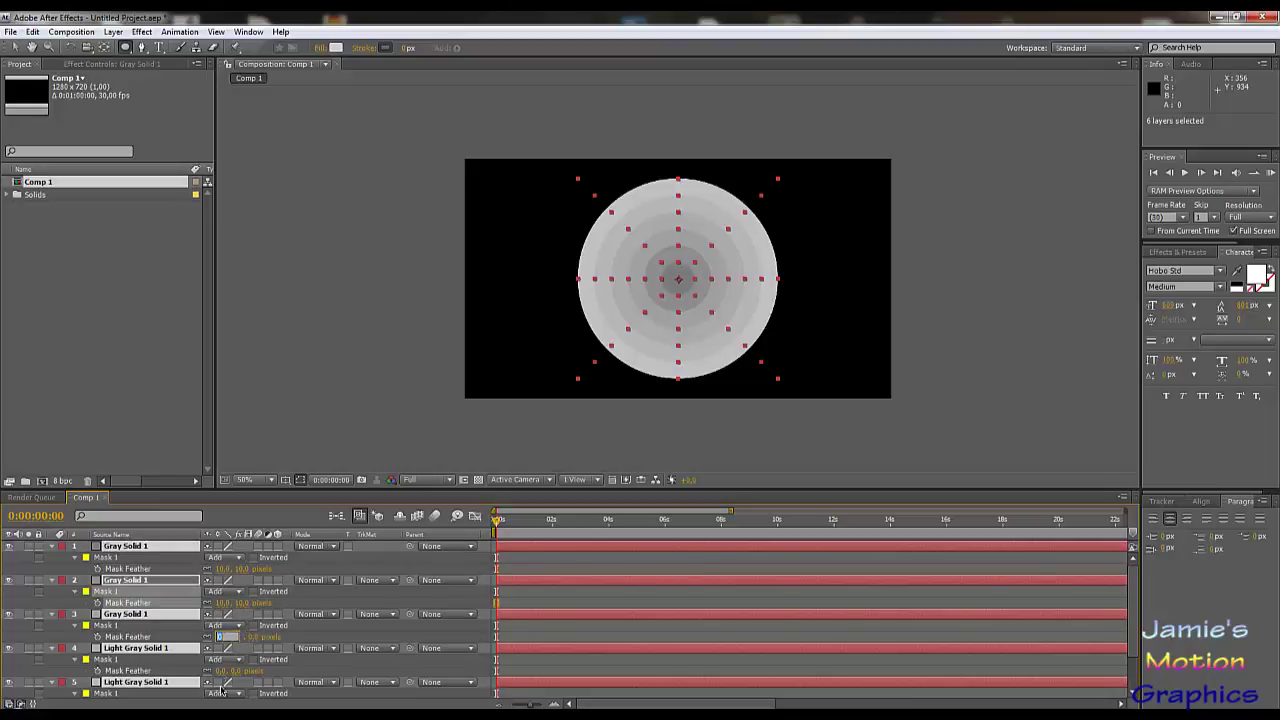
text(10)
click(221, 671)
text(10)
key(Return)
- Set the mask feather of the fifth and sixth layers to 10 pixels and deselect all layers
scroll(216, 600, down, 2)
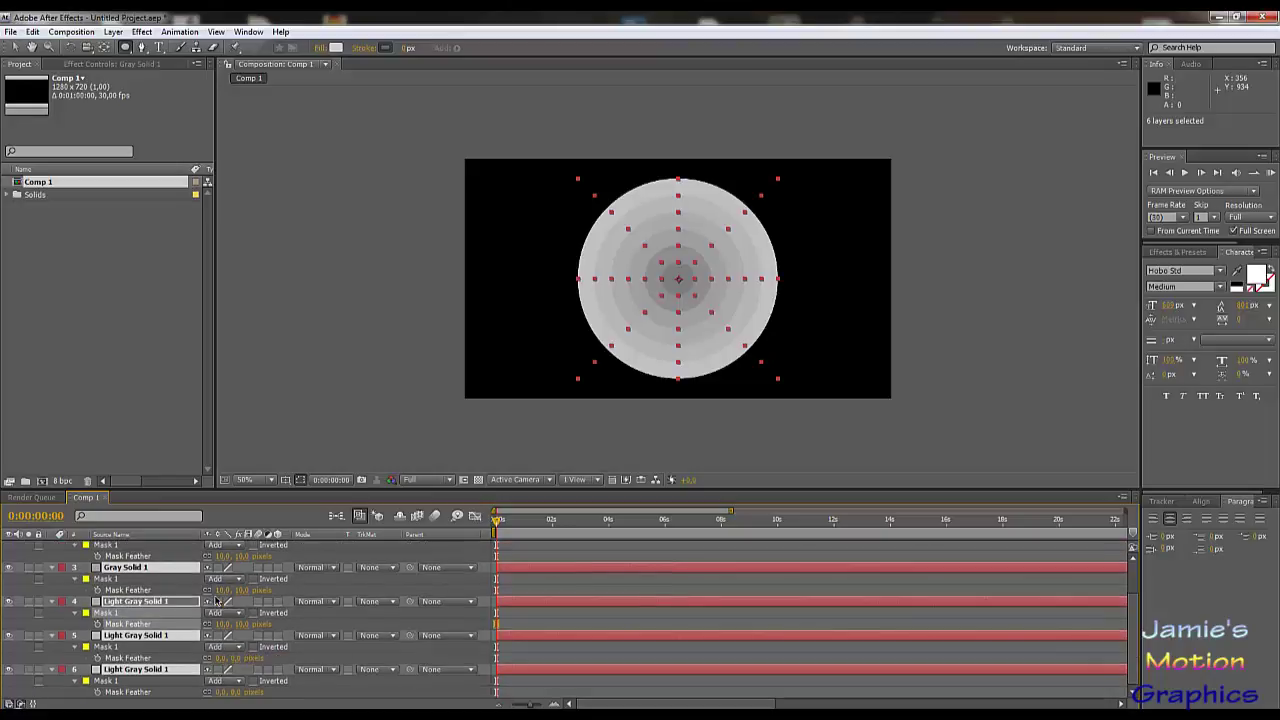
click(222, 658)
text(10)
click(222, 692)
text(10)
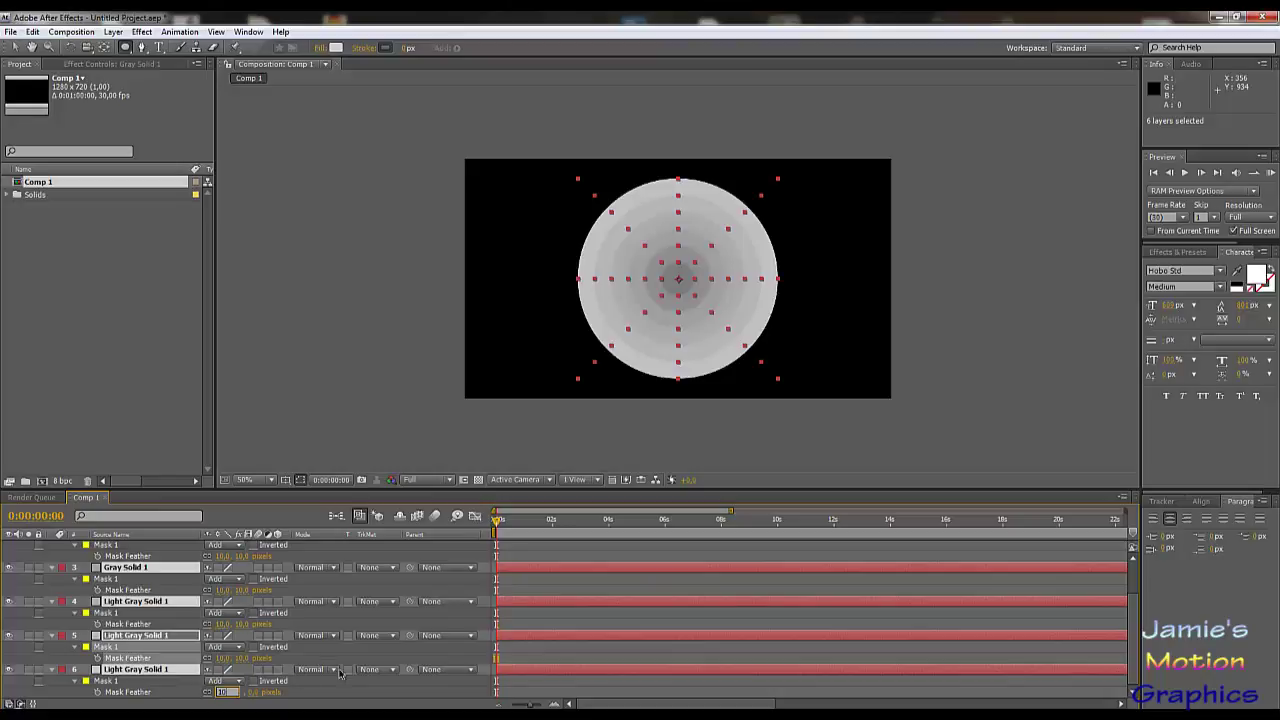
click(353, 695)
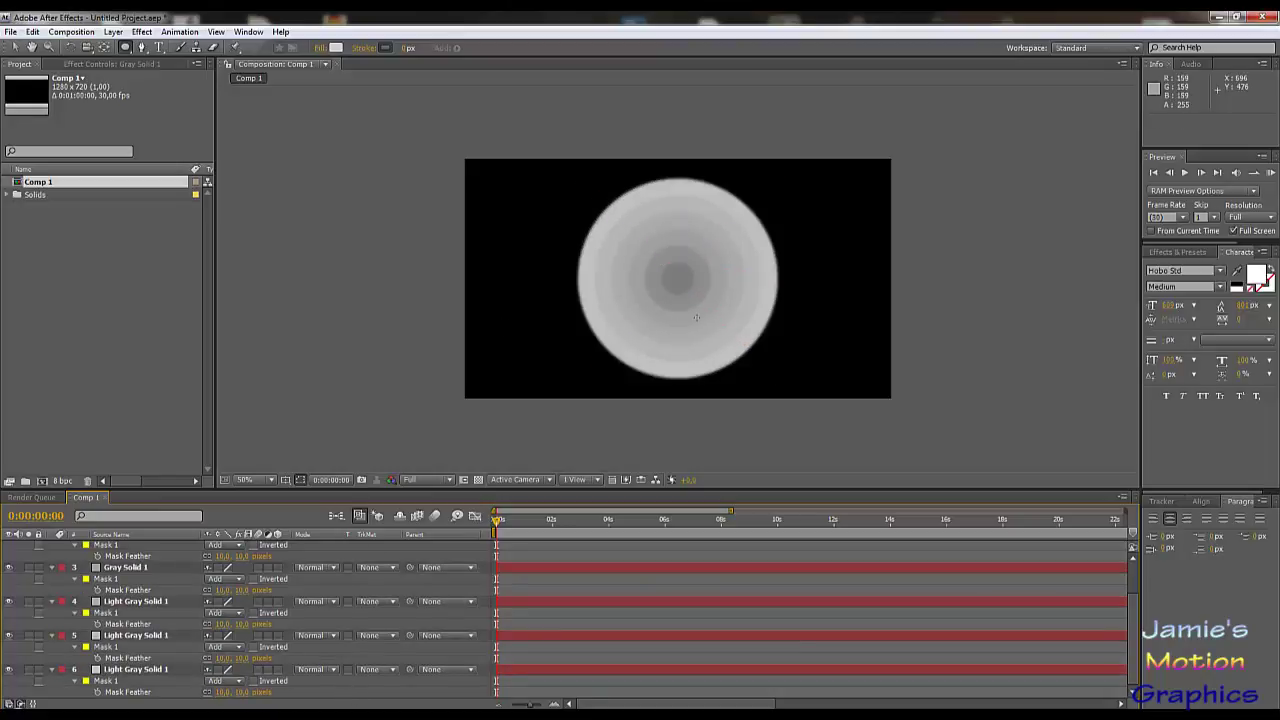
- Collapse the properties of all six layers in the timeline and deselect them
scroll(198, 633, up, 2)
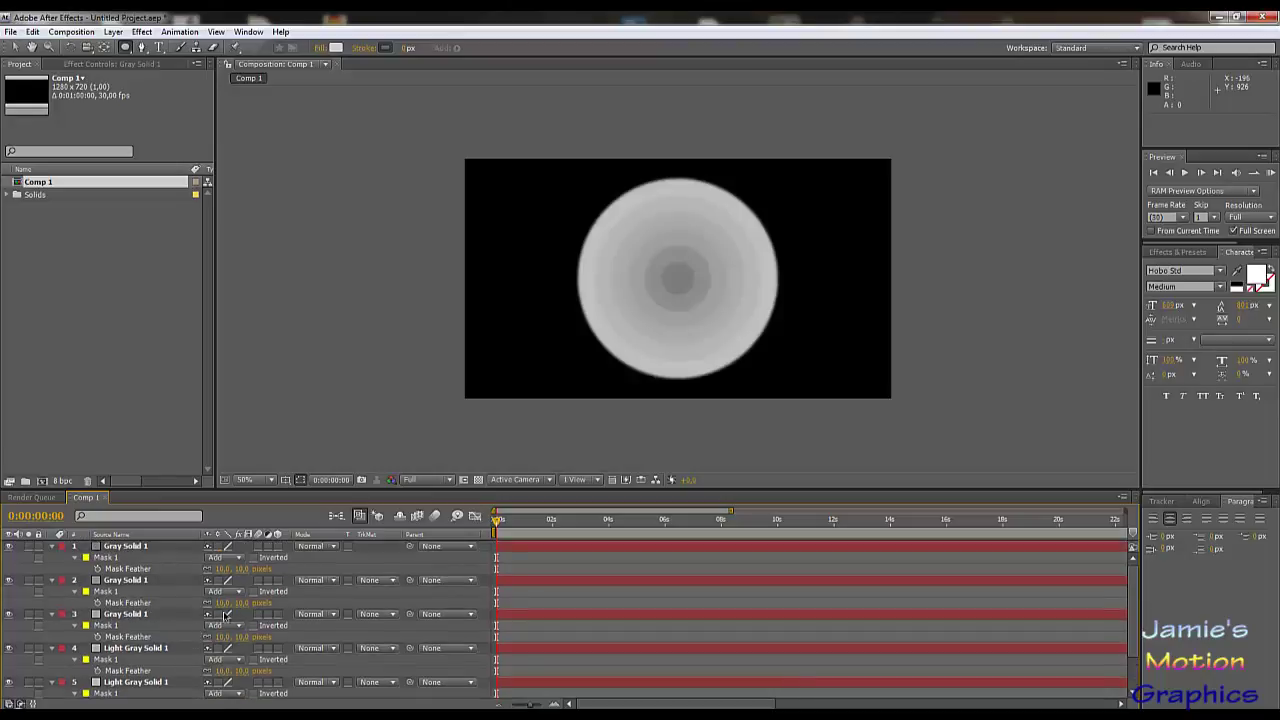
click(115, 547)
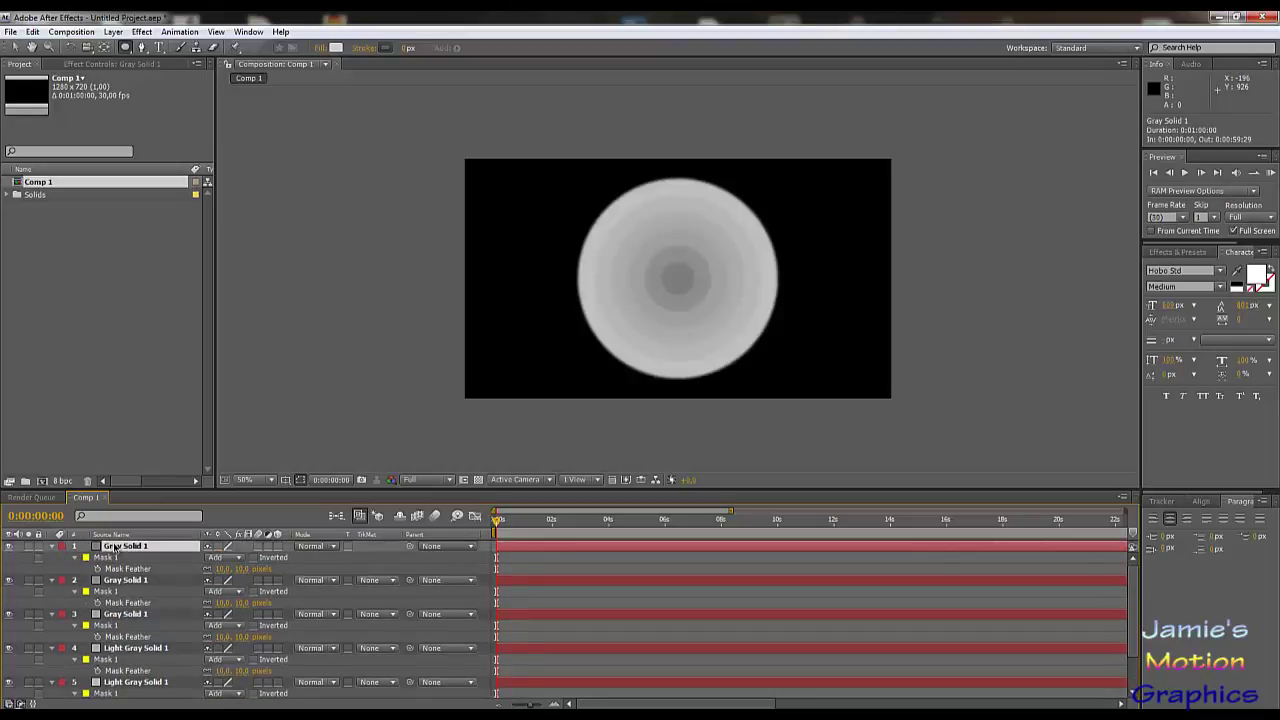
key(ctrl+a)
key(ctrl+grave)
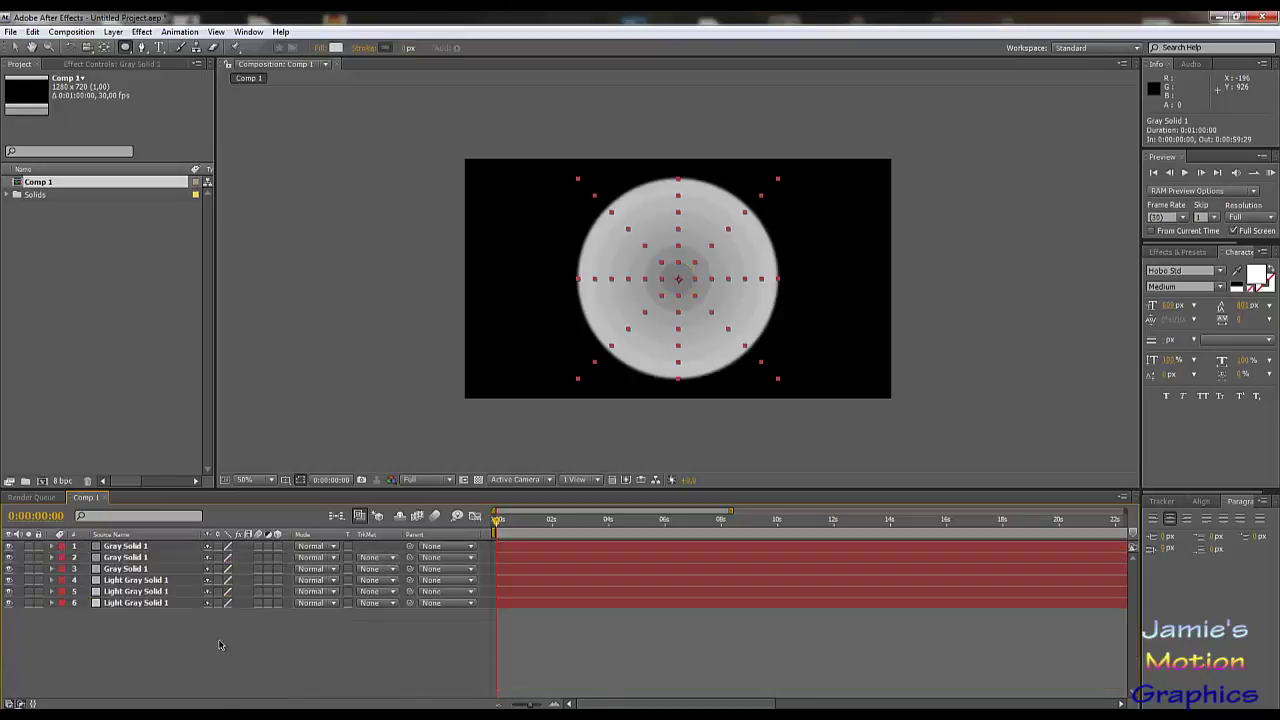
click(220, 648)
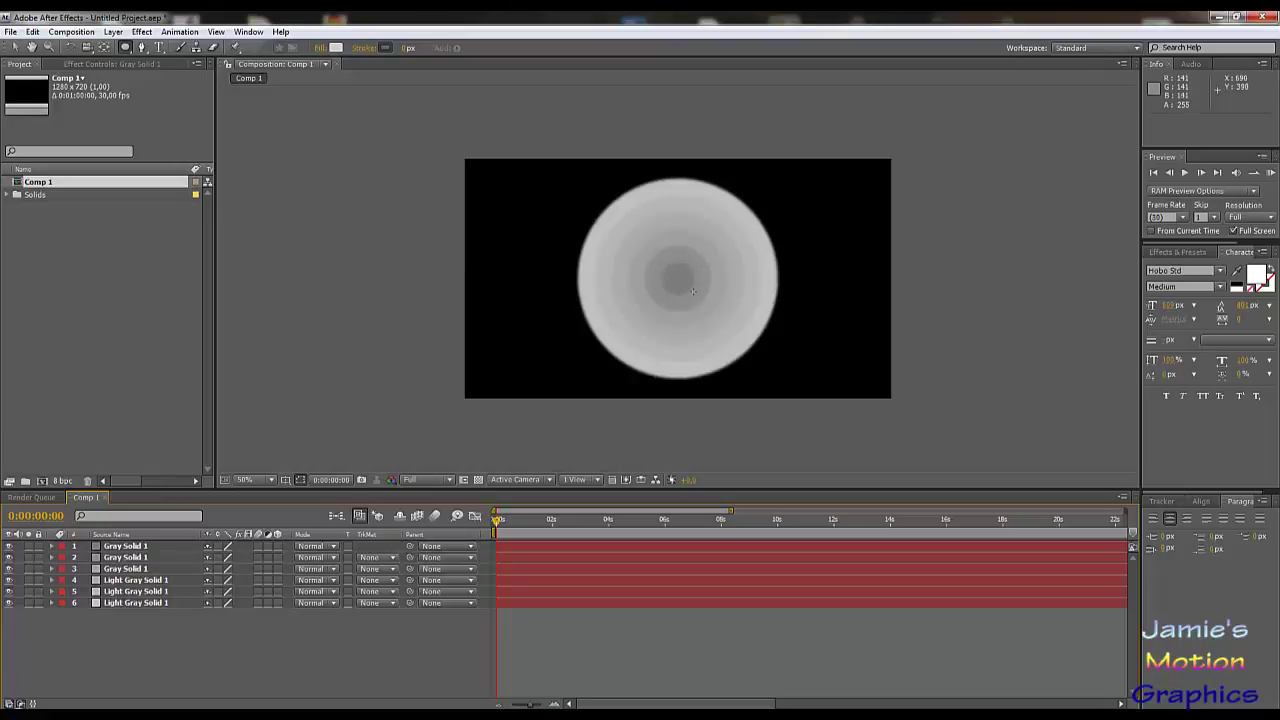
- Toggle the first layer's visibility off and on to examine the innermost circle
click(9, 546)
click(9, 546)
click(10, 547)
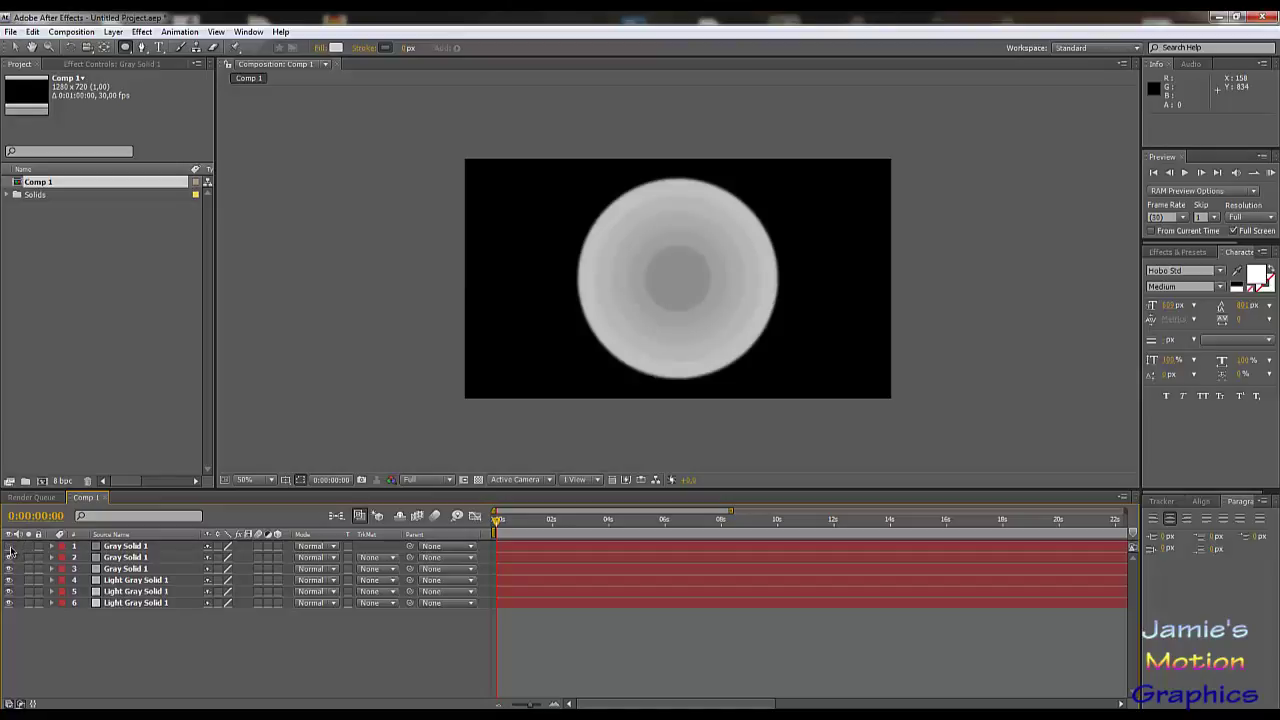
click(10, 547)
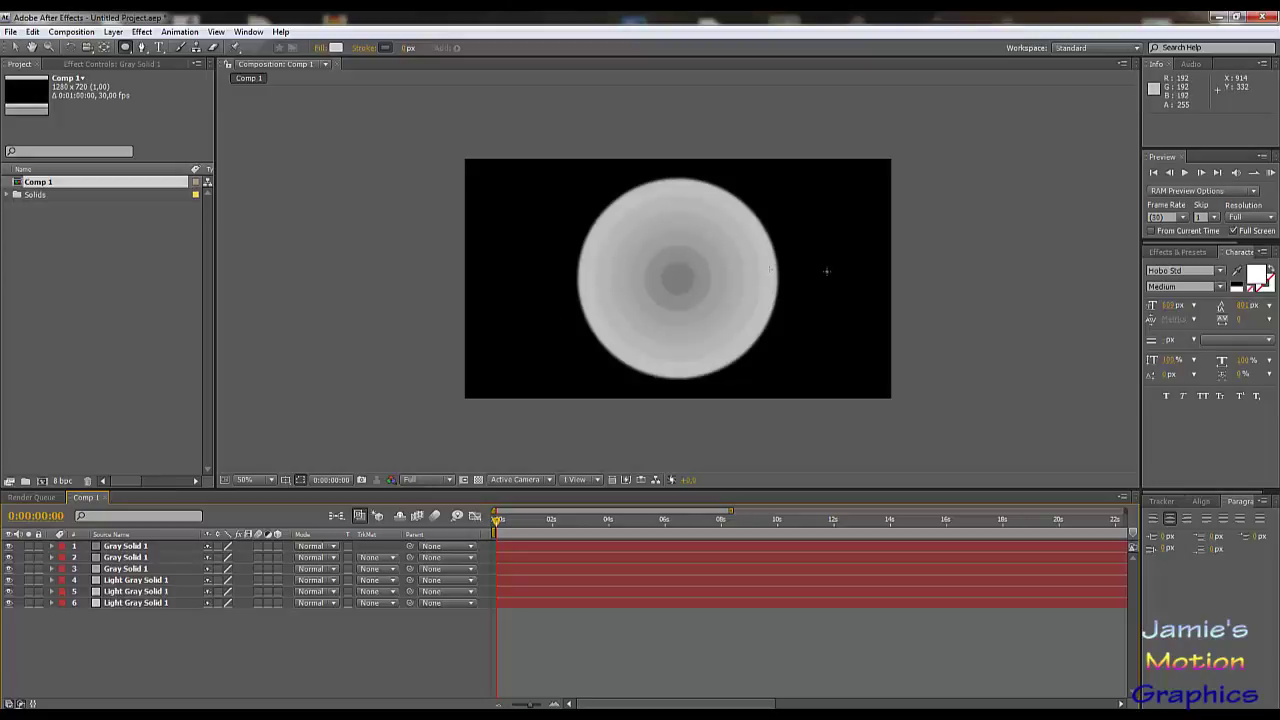
- Reveal the Scale property of all six layers and add a Scale keyframe to each at 0:00:00:00
click(138, 603)
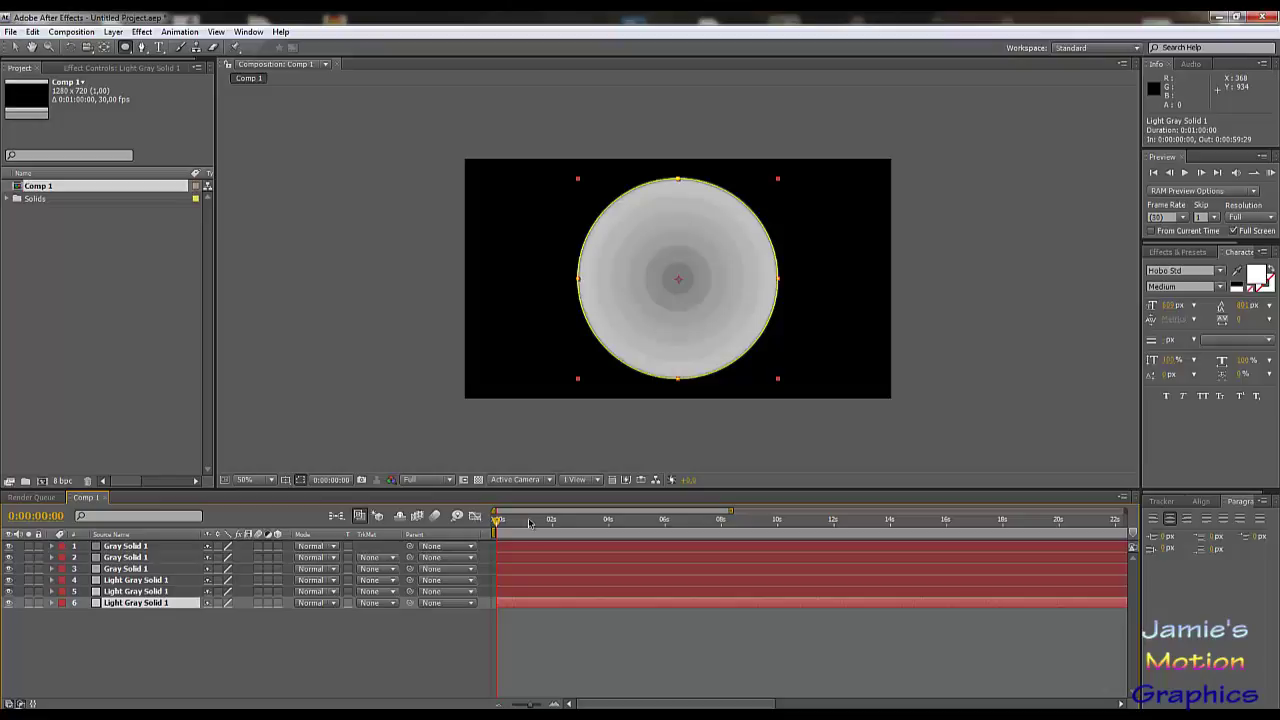
drag(732, 511, 726, 511)
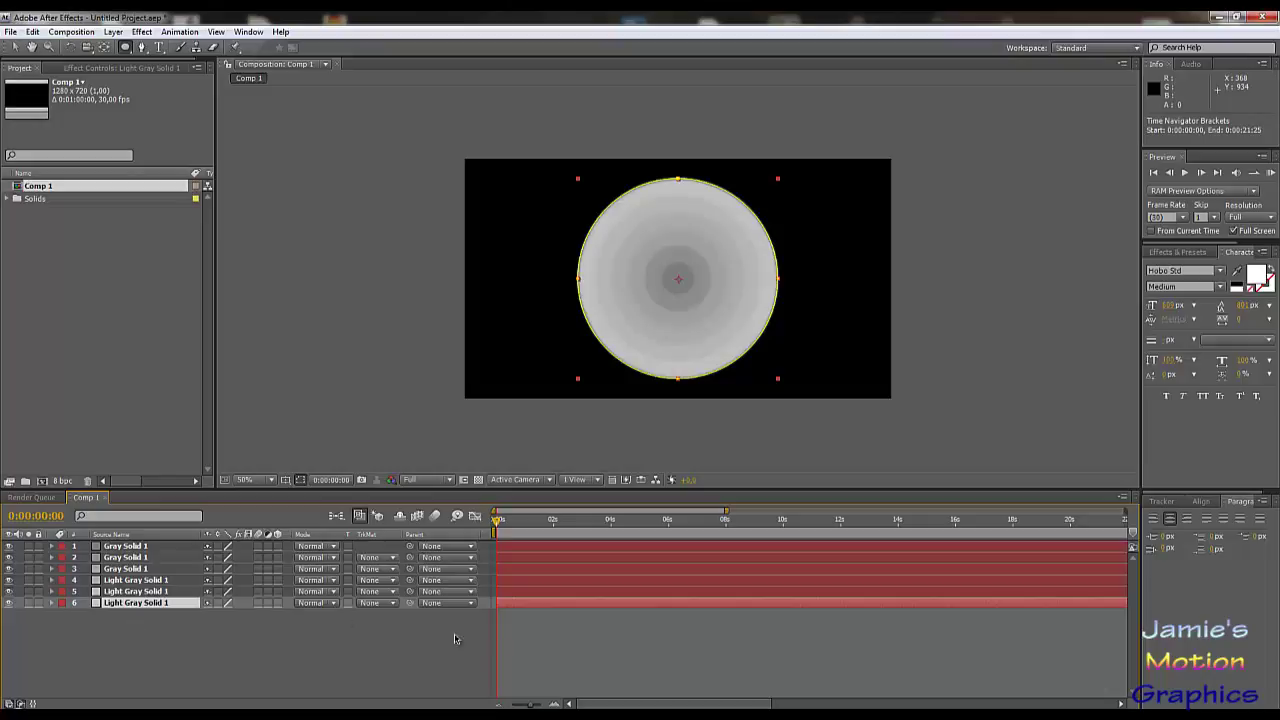
drag(176, 651, 120, 551)
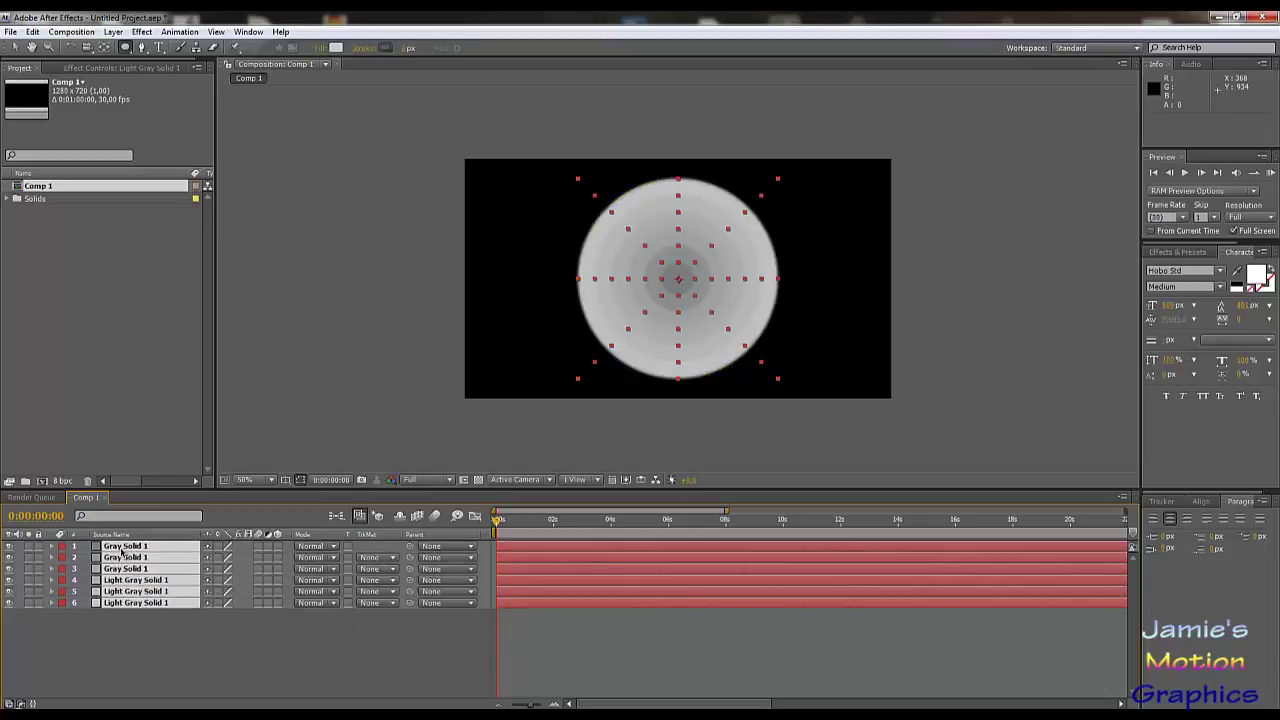
key(s)
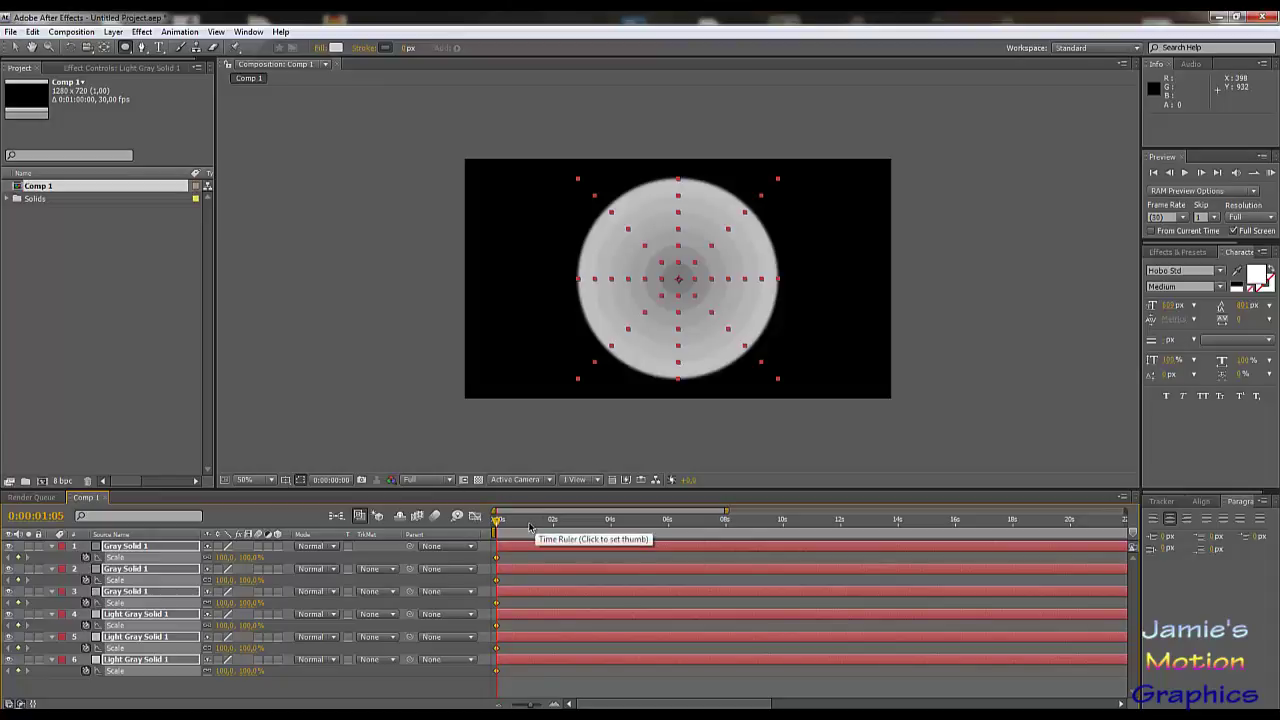
- Add Scale keyframes at 100% to all six layers at 0:00:05:00
click(530, 524)
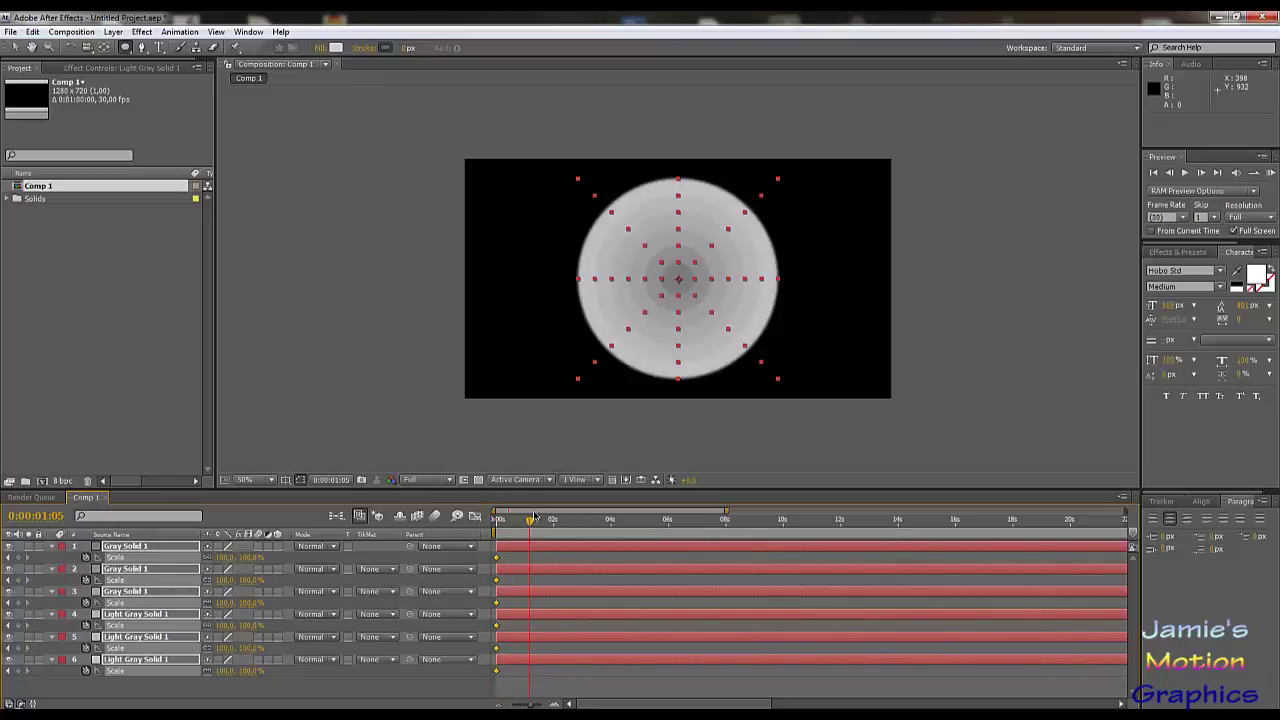
click(534, 518)
key(space)
click(640, 520)
click(640, 525)
click(223, 558)
key(Return)
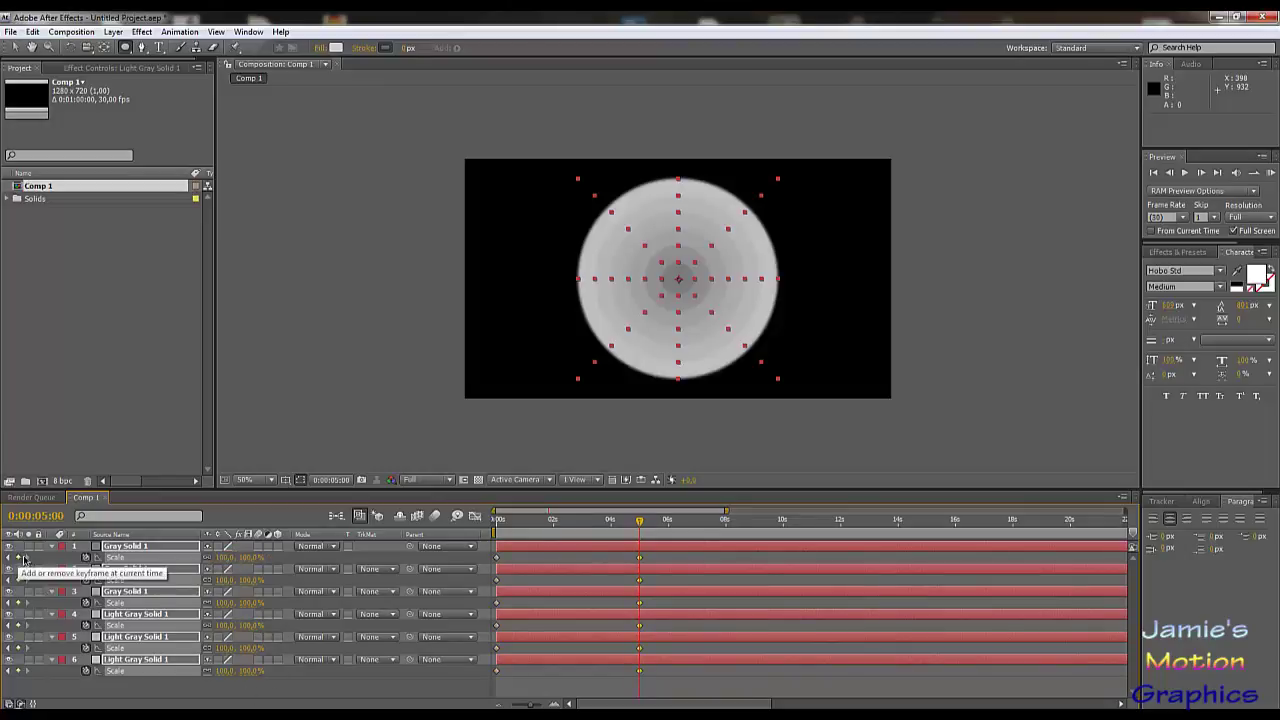
- Set the Scale of all six layers to 0% at 0:00:00:00
click(497, 521)
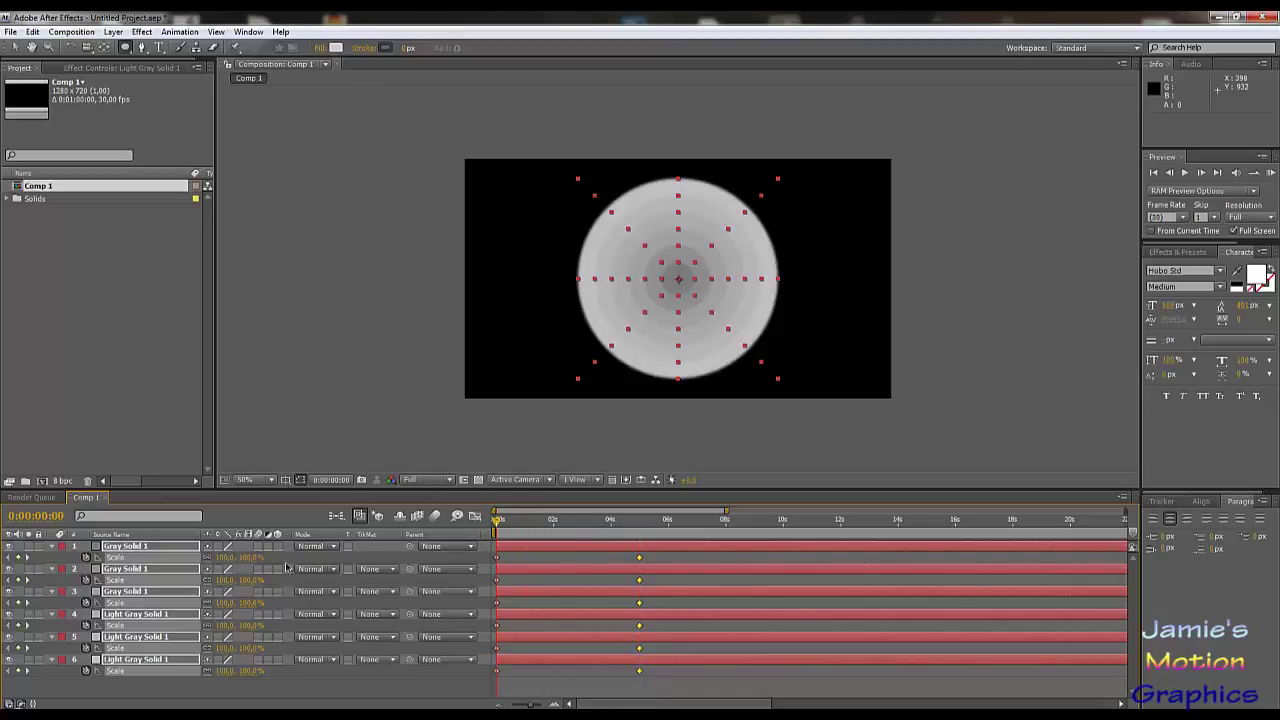
click(224, 557)
text(00,0)
key(Return)
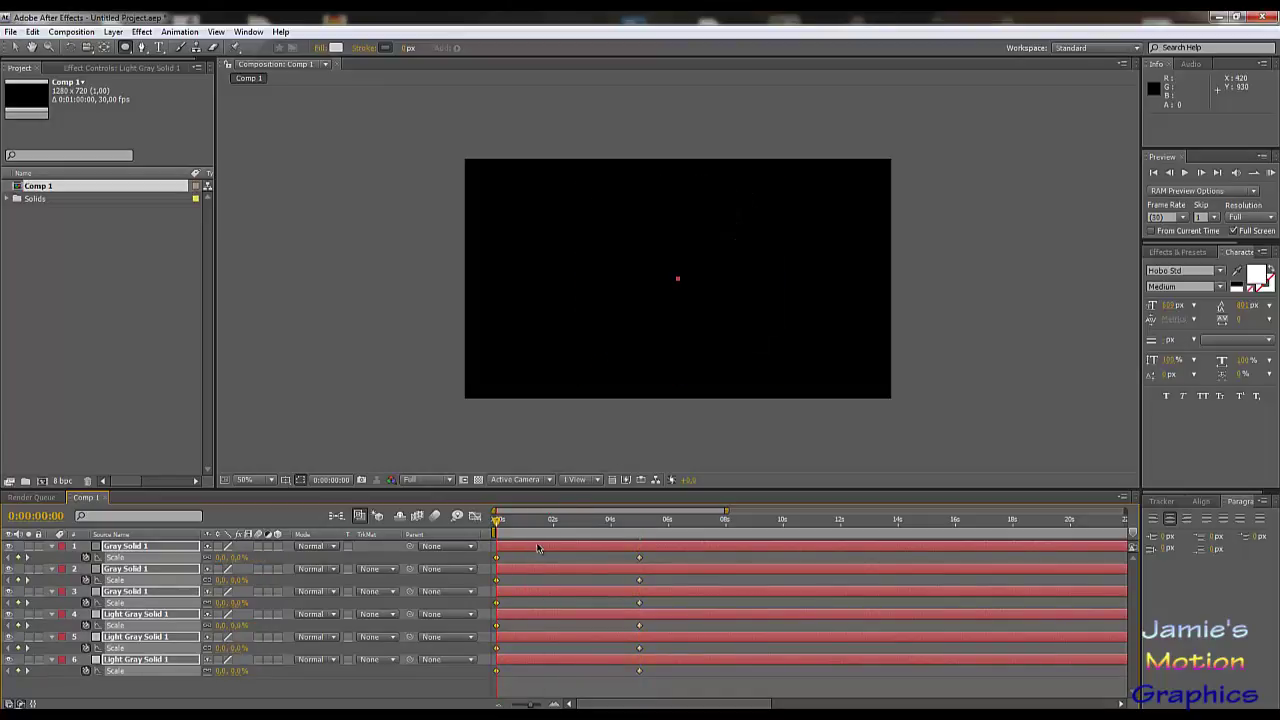
drag(507, 523, 483, 550)
key(ctrl+a)
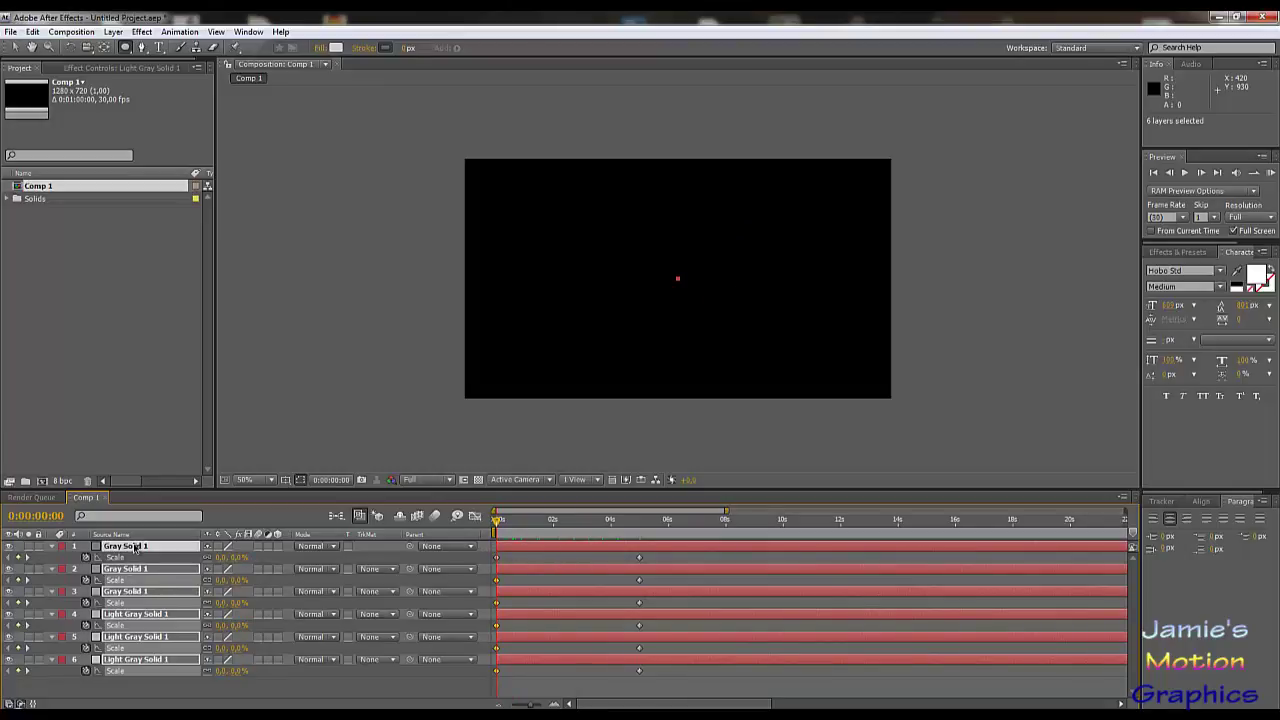
click(123, 699)
click(132, 637)
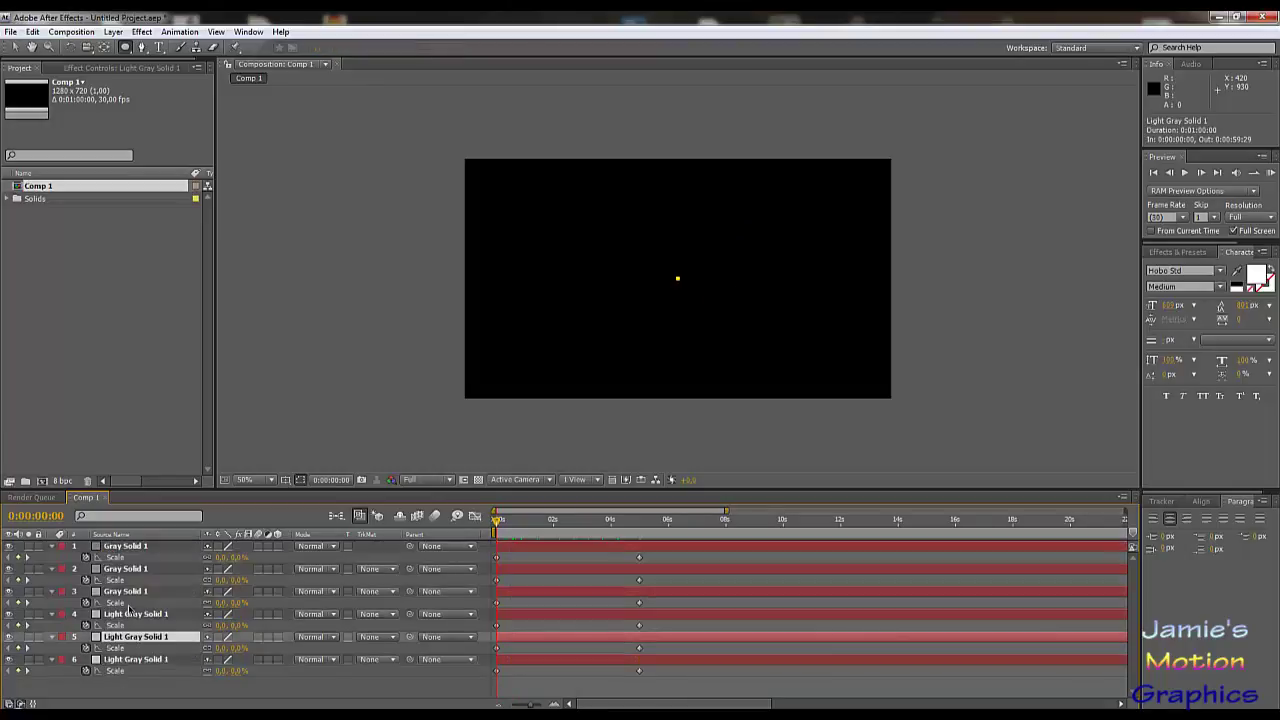
shift+click(124, 547)
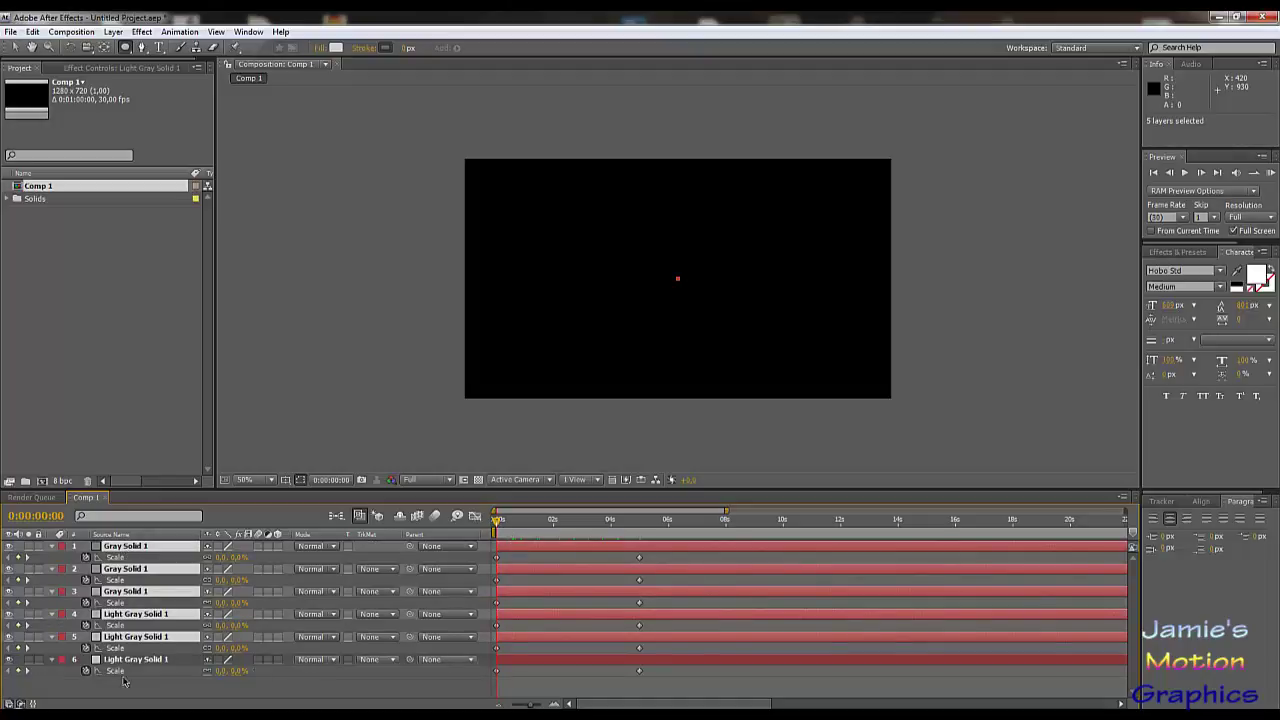
click(126, 547)
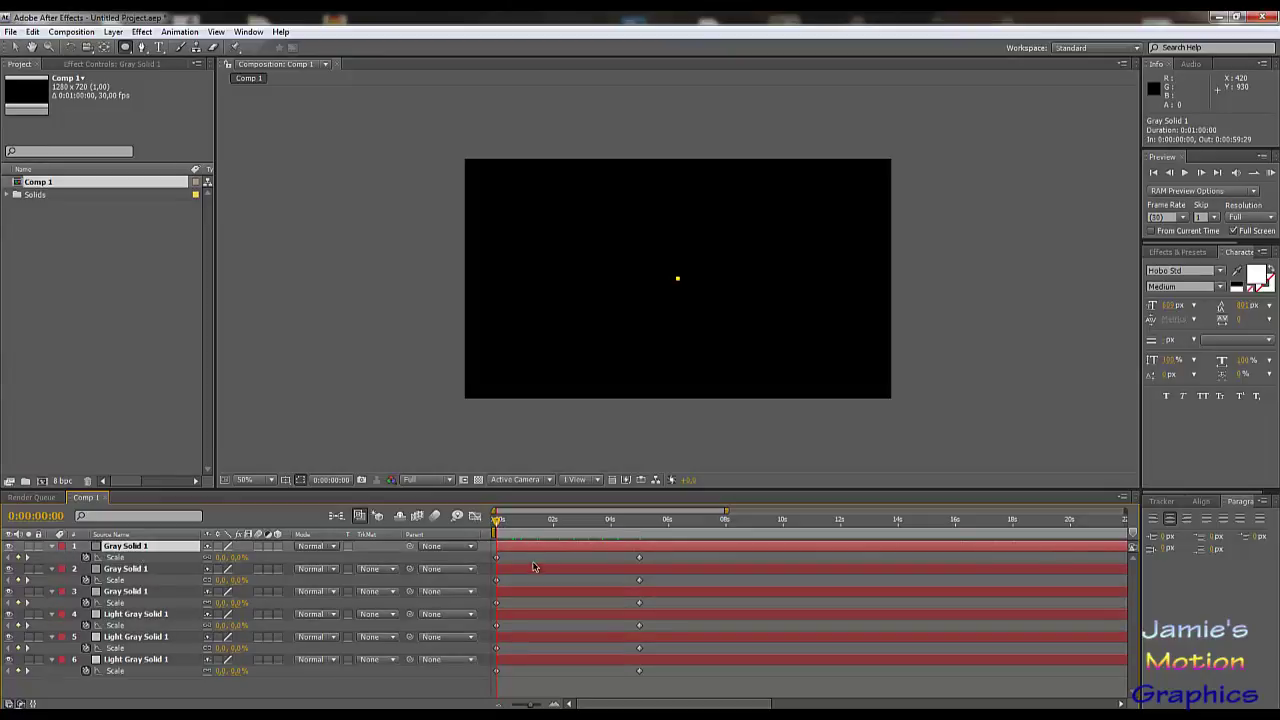
- Select layers two through six and shift them in time to start at 0:00:00:10
click(121, 569)
shift+click(135, 659)
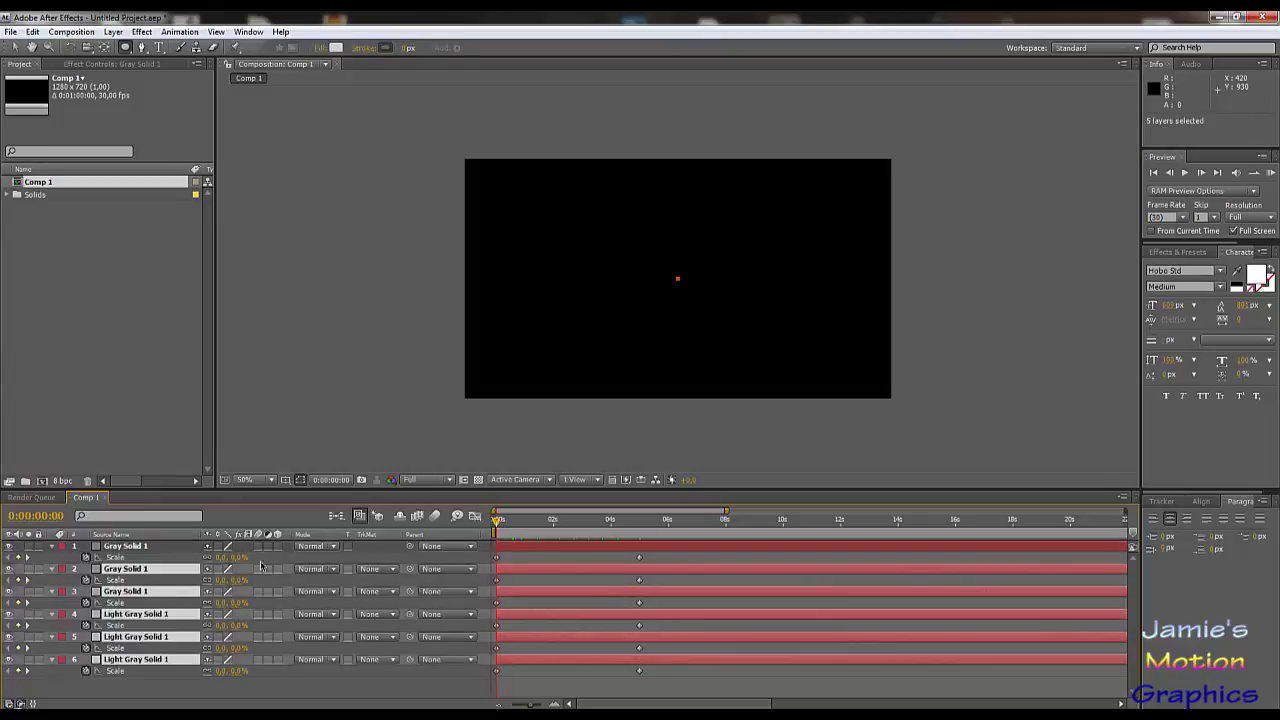
click(511, 527)
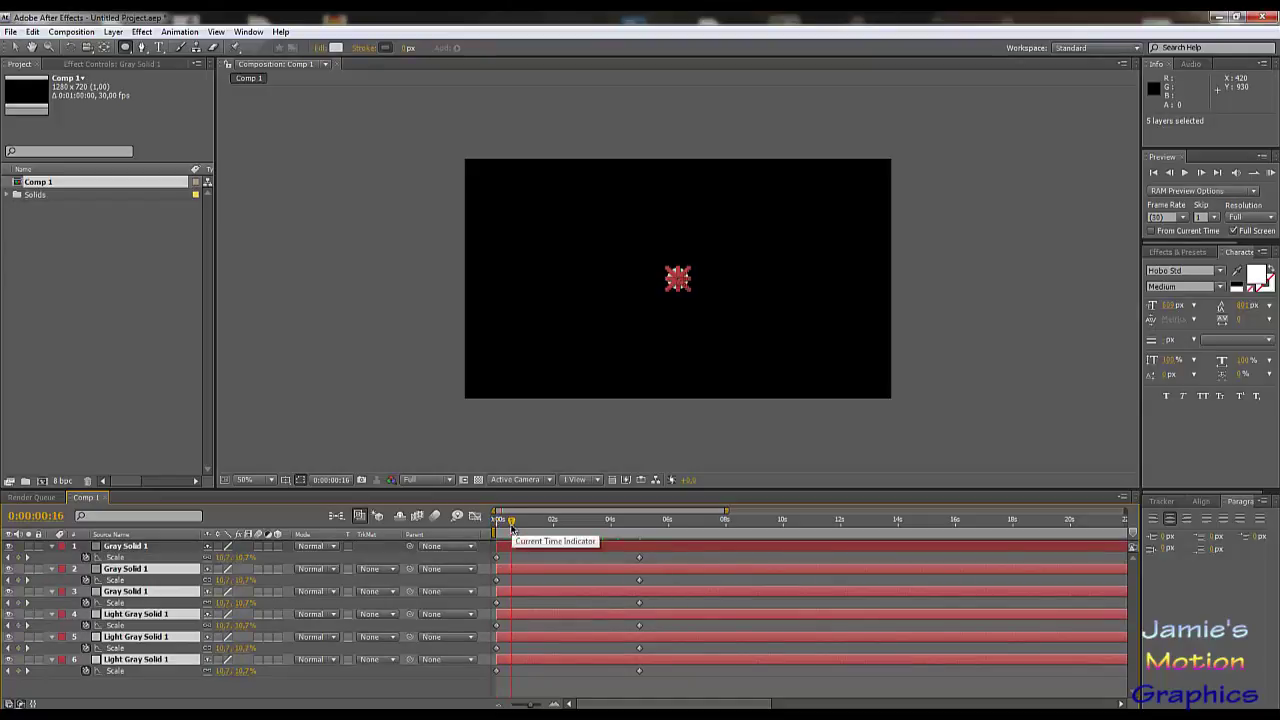
drag(508, 531, 507, 551)
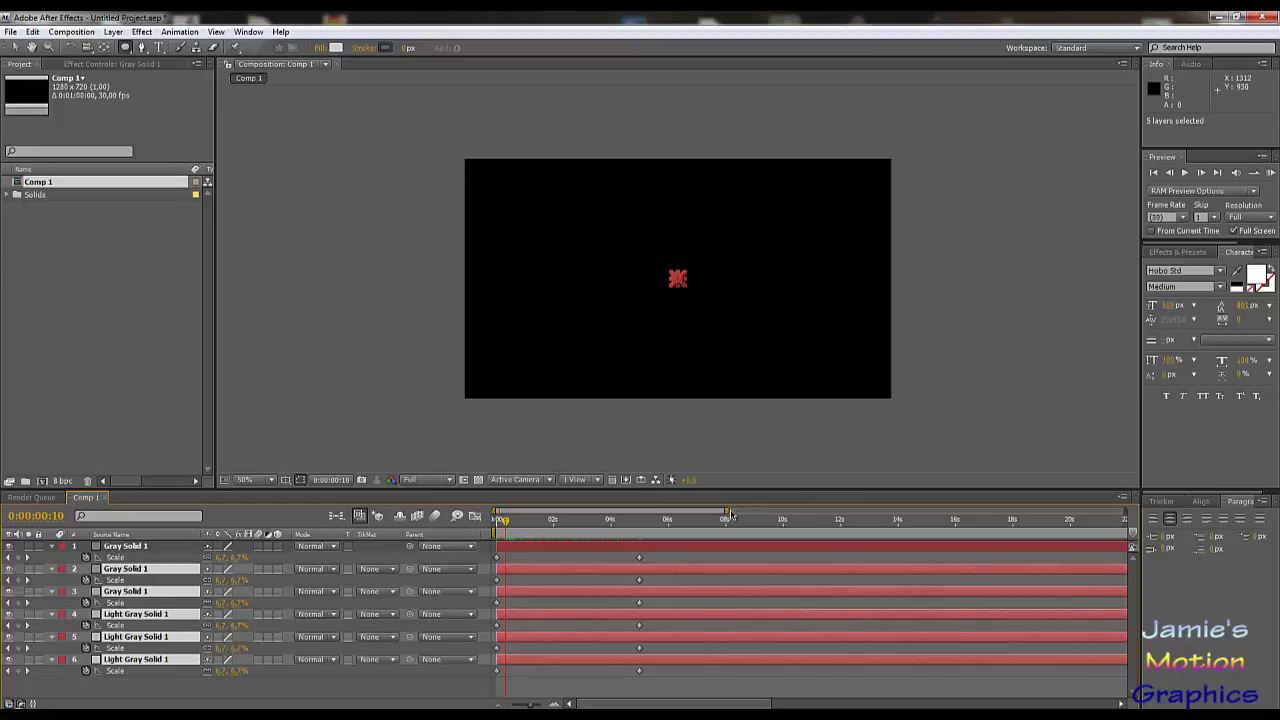
drag(727, 511, 515, 512)
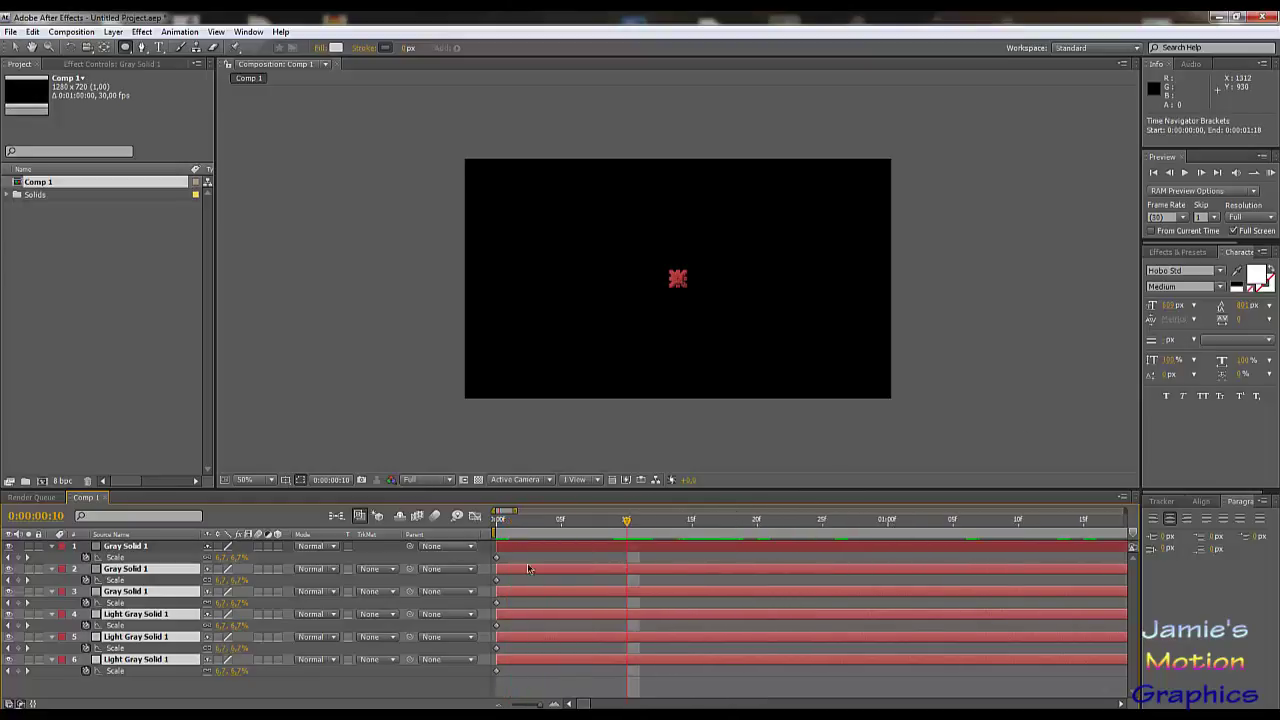
drag(532, 570, 659, 571)
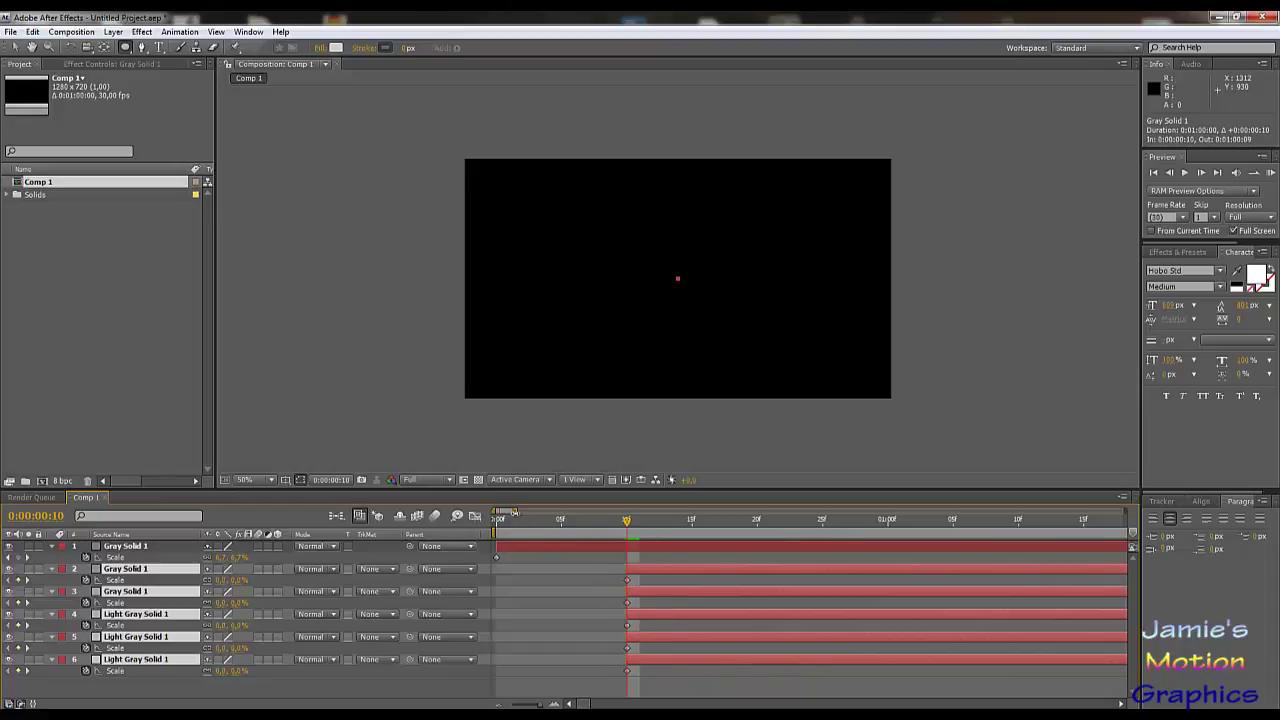
- Shift layers two through six in time to start at 0:00:00:15
drag(540, 513, 748, 512)
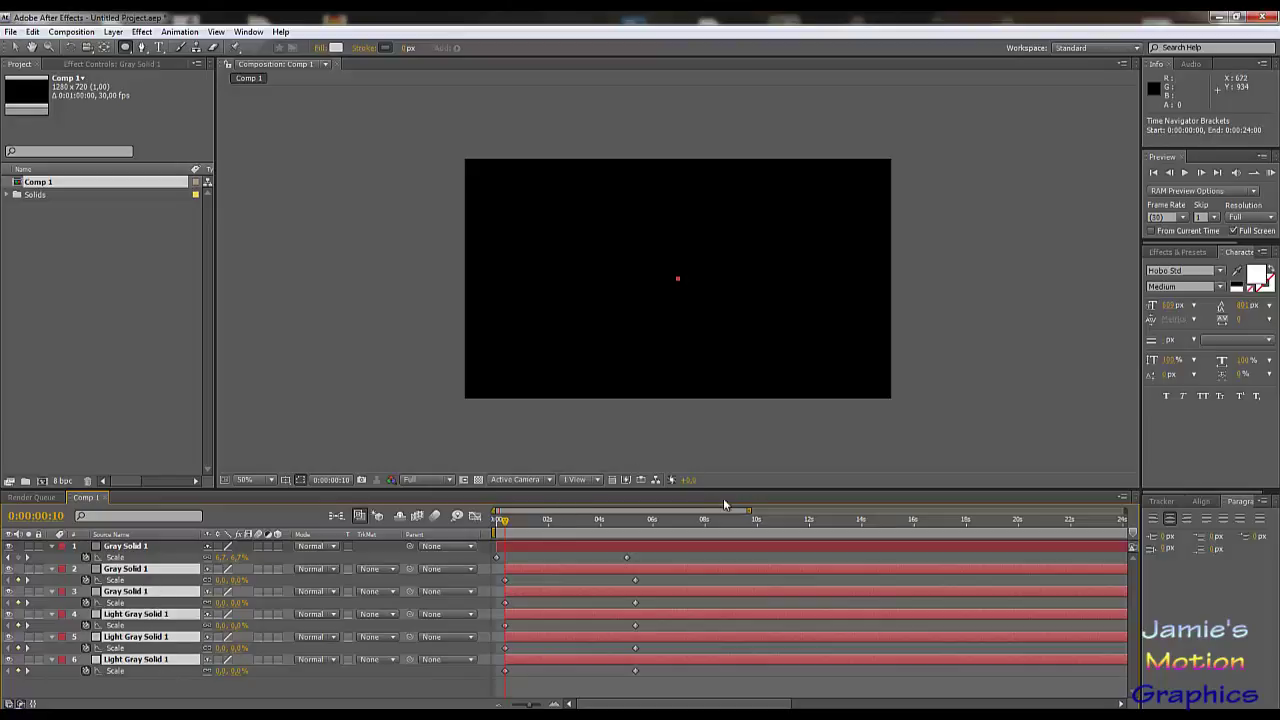
drag(748, 512, 529, 522)
click(598, 520)
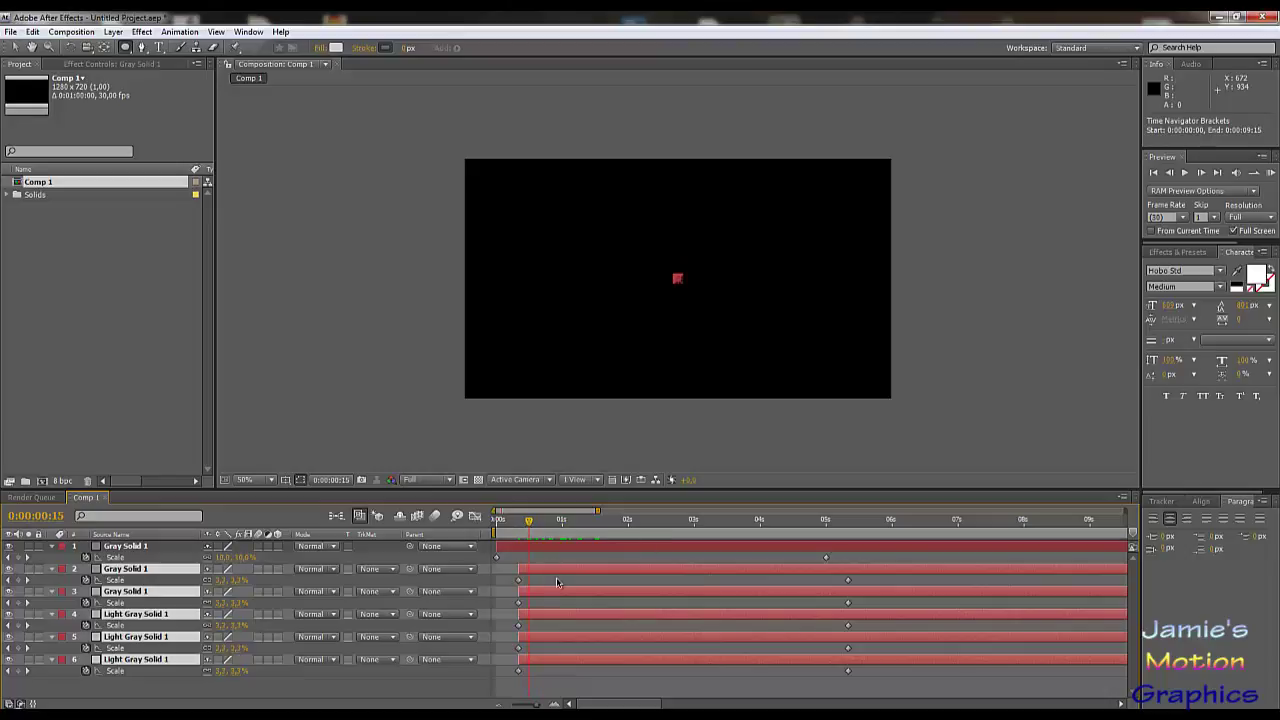
drag(548, 571, 559, 573)
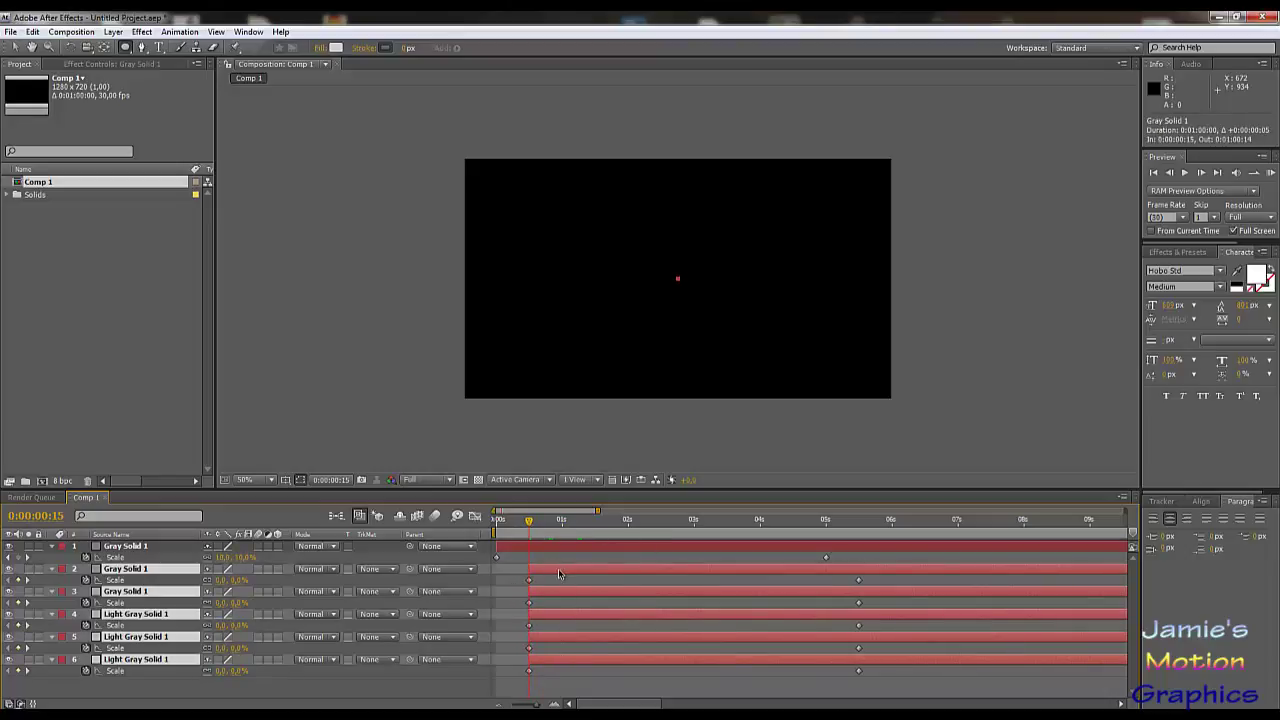
- Exclude layer two from the selection and shift layers three through six to start at 0:00:01:00
mouse_move(562, 524)
mouse_down()
mouse_move(581, 530)
mouse_move(561, 533)
mouse_up()
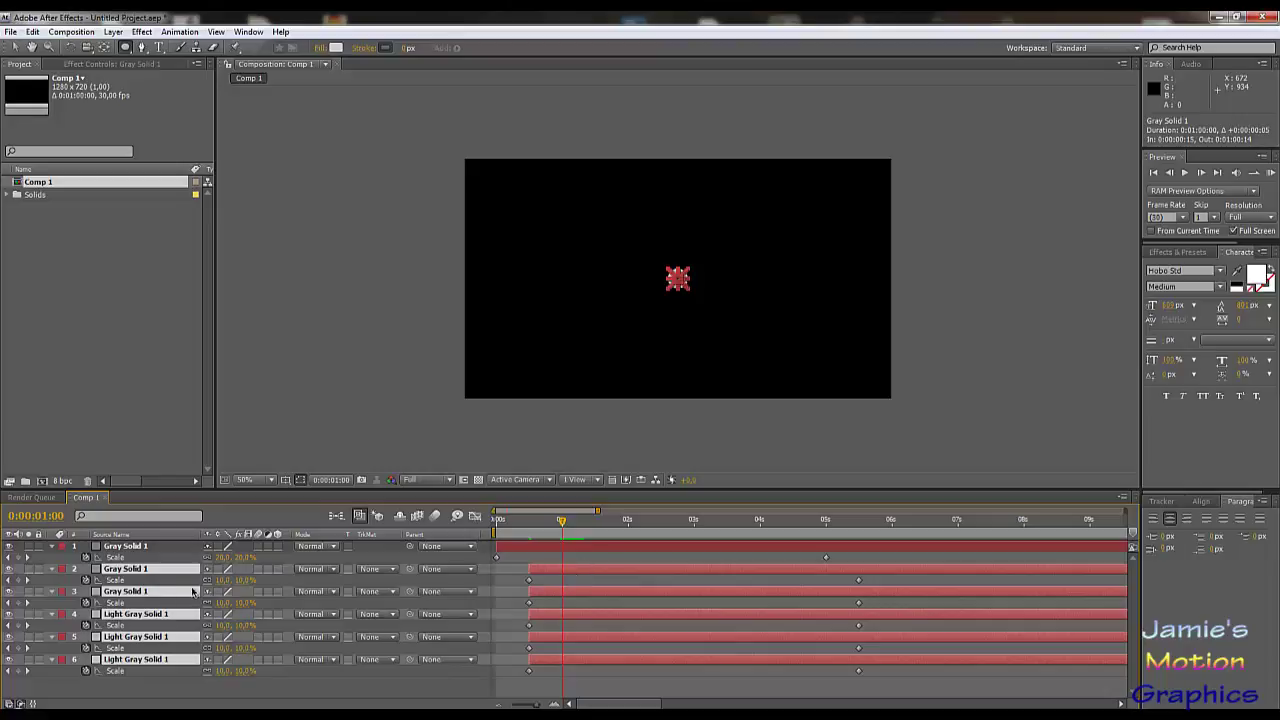
ctrl+click(171, 569)
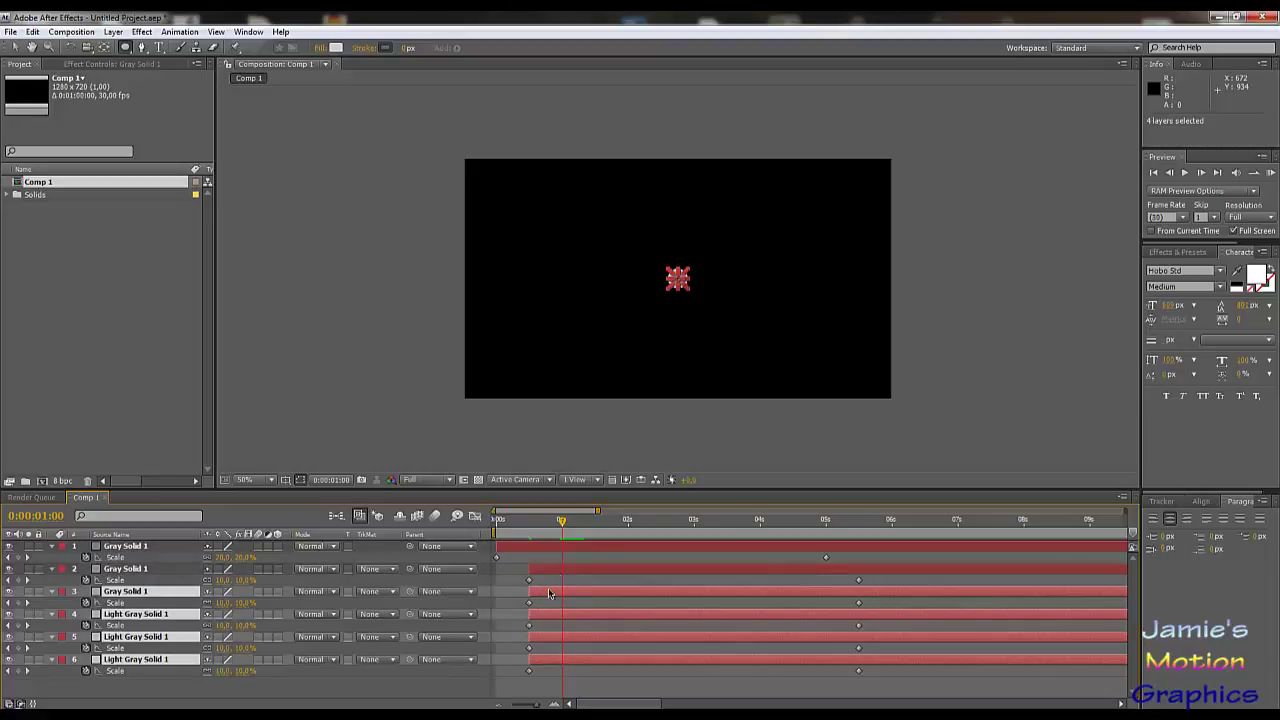
drag(548, 594, 584, 601)
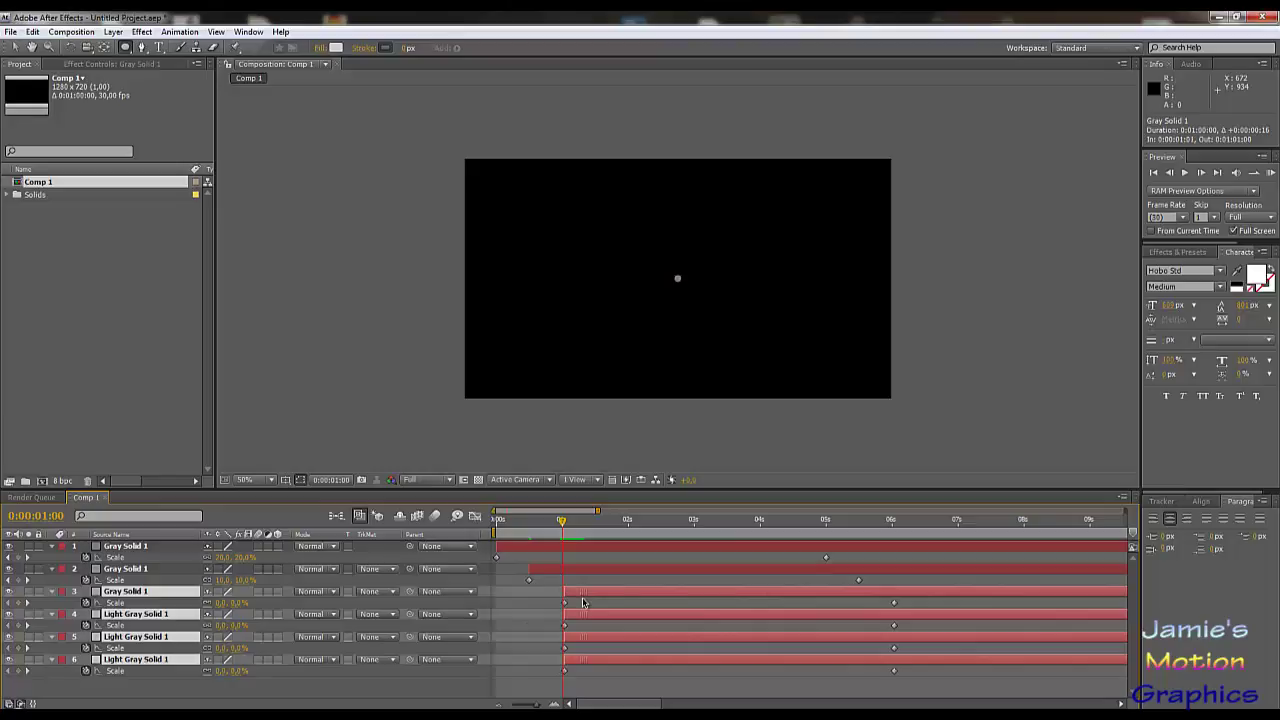
drag(584, 601, 582, 602)
- Exclude layer three from the selection and shift layers four through six to start at 0:00:01:15
drag(596, 511, 531, 511)
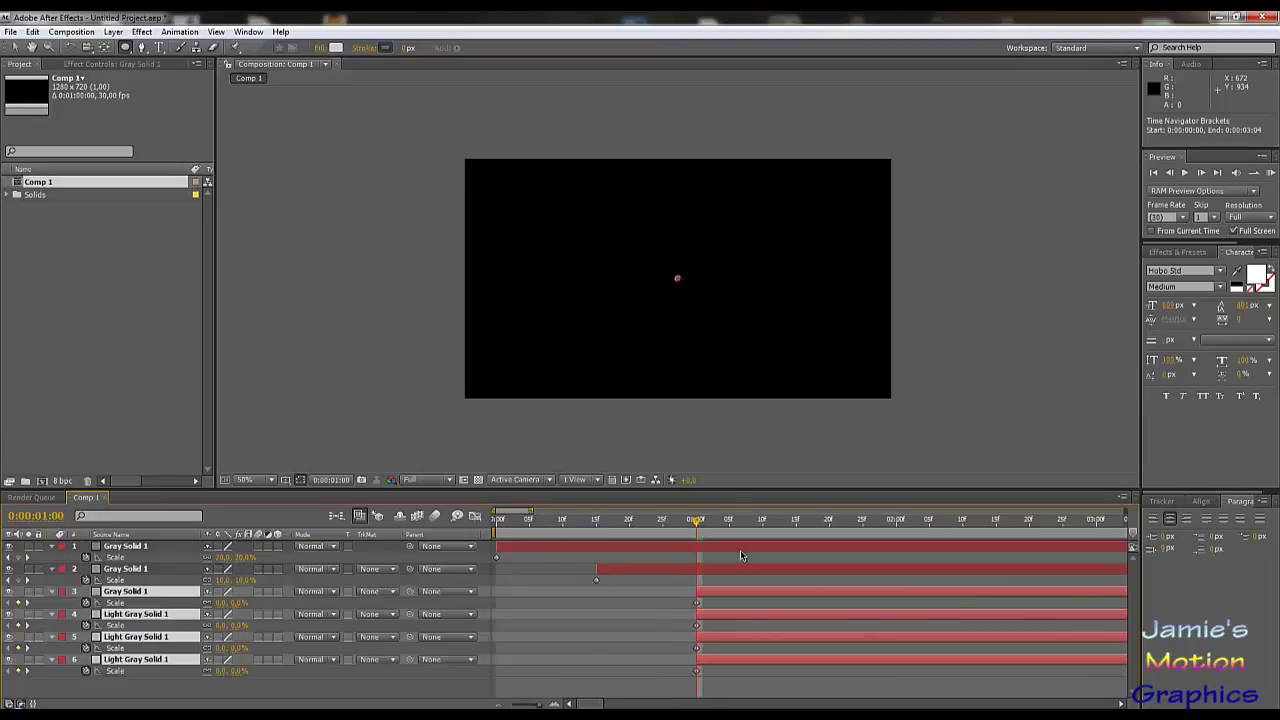
click(797, 522)
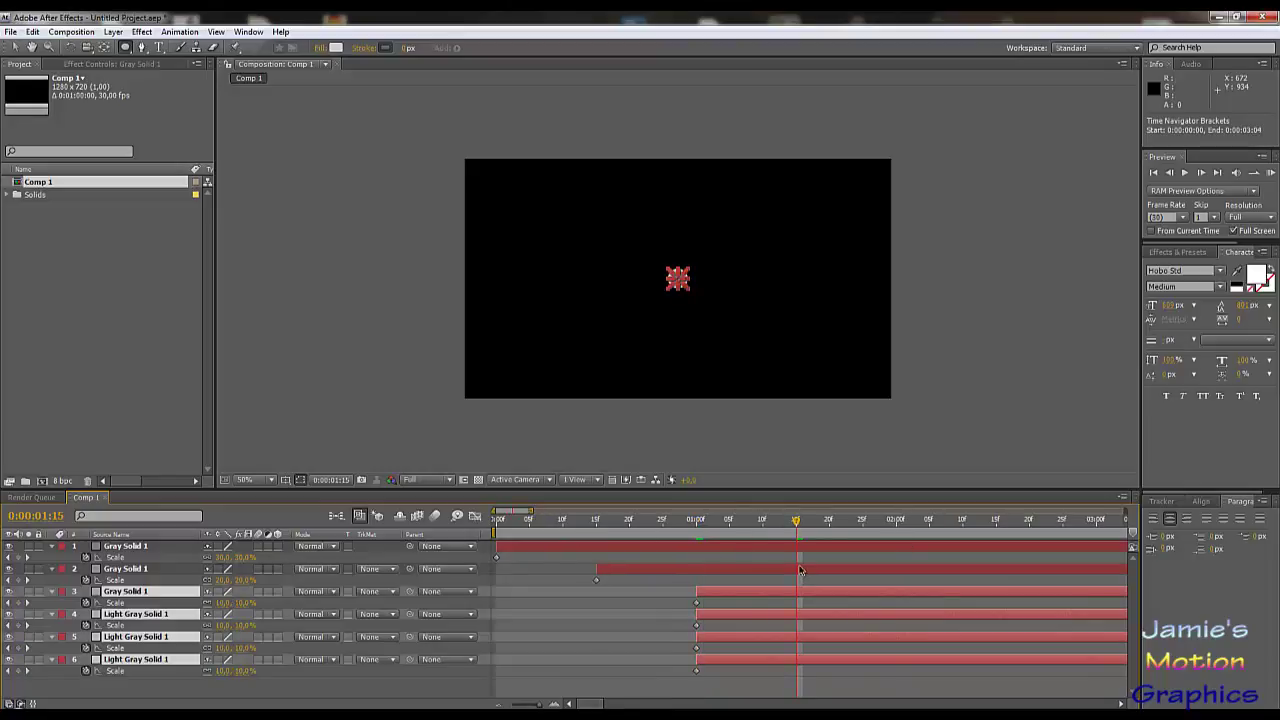
ctrl+click(150, 594)
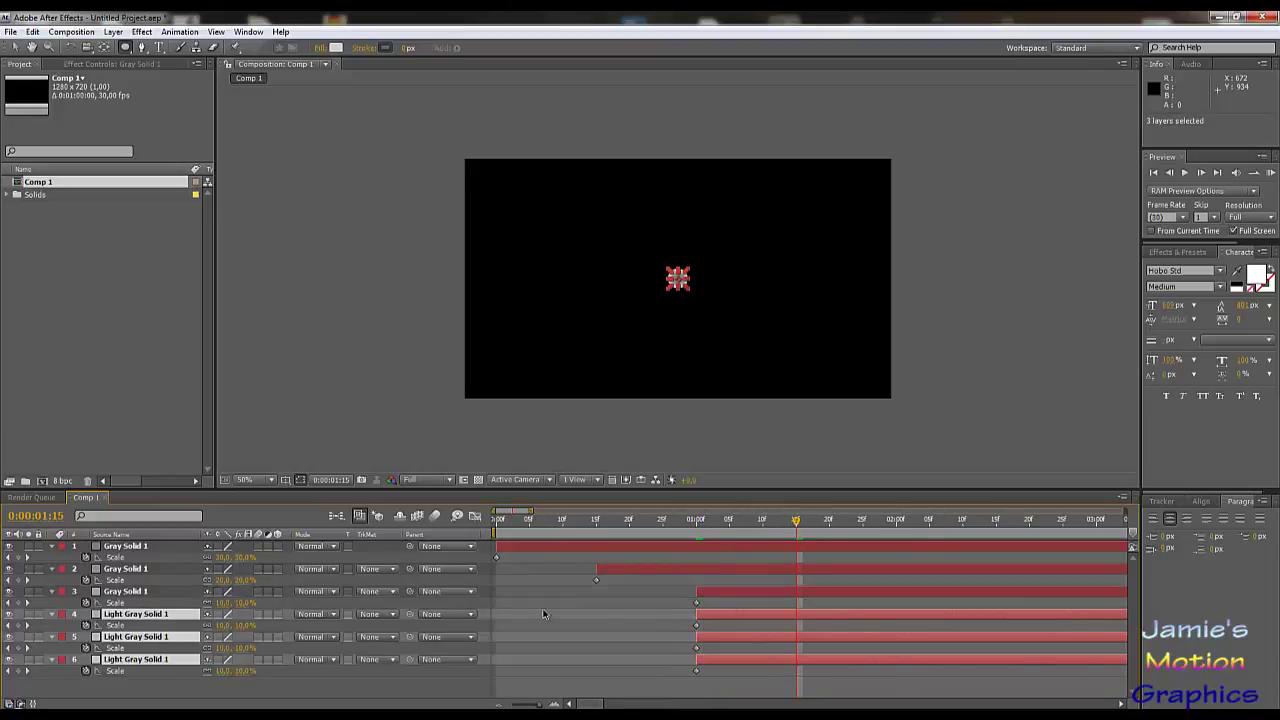
drag(755, 619, 855, 623)
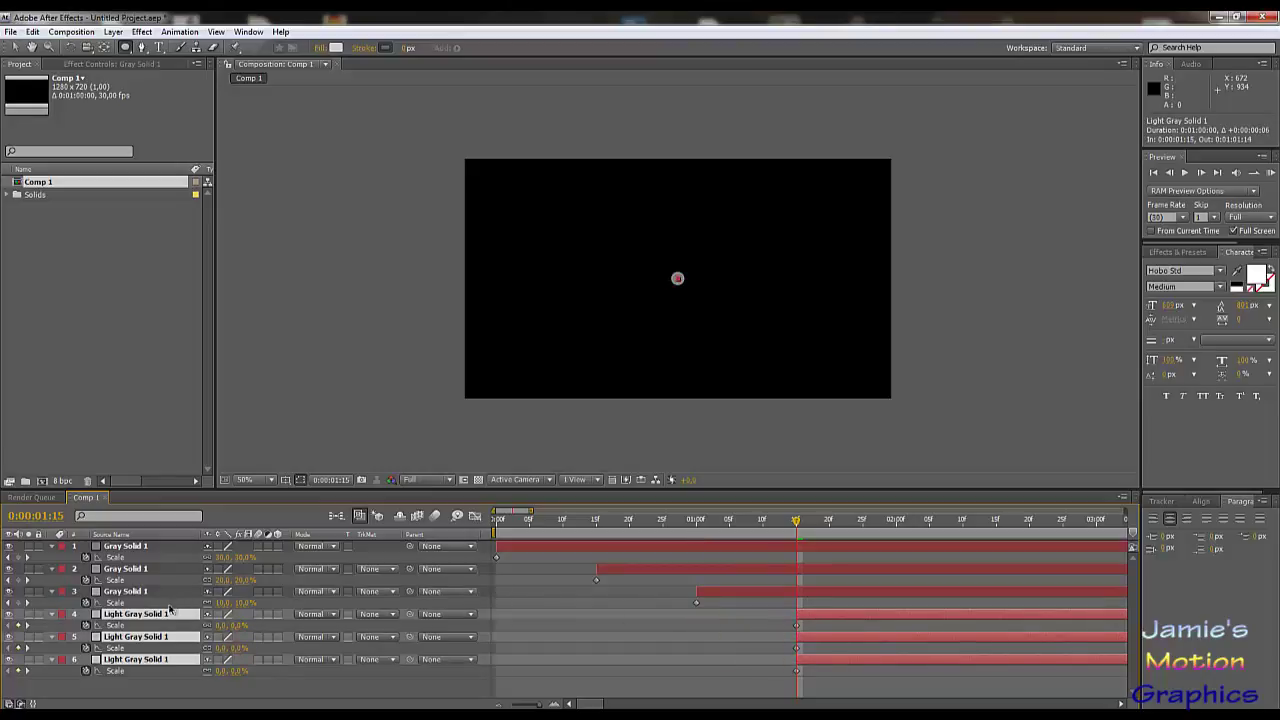
- Exclude layer four from the selection and shift layers five and six to start at 0:00:02:00
ctrl+click(167, 617)
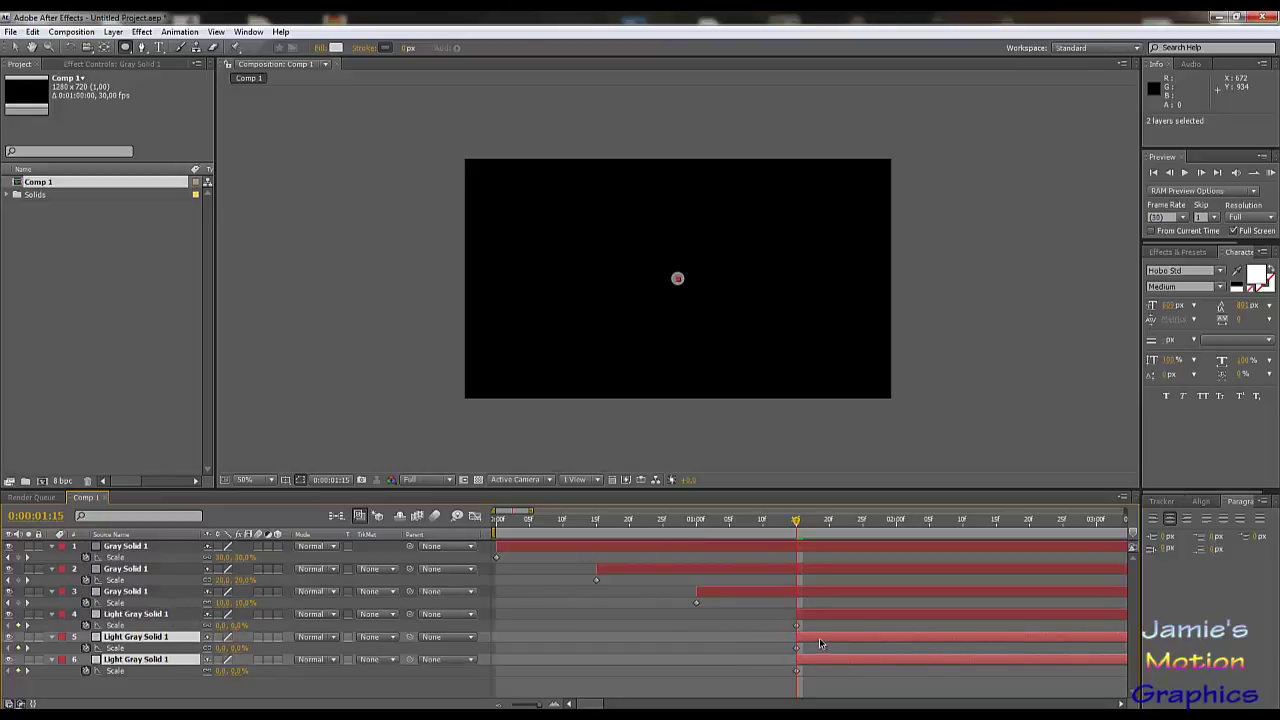
drag(820, 643, 926, 638)
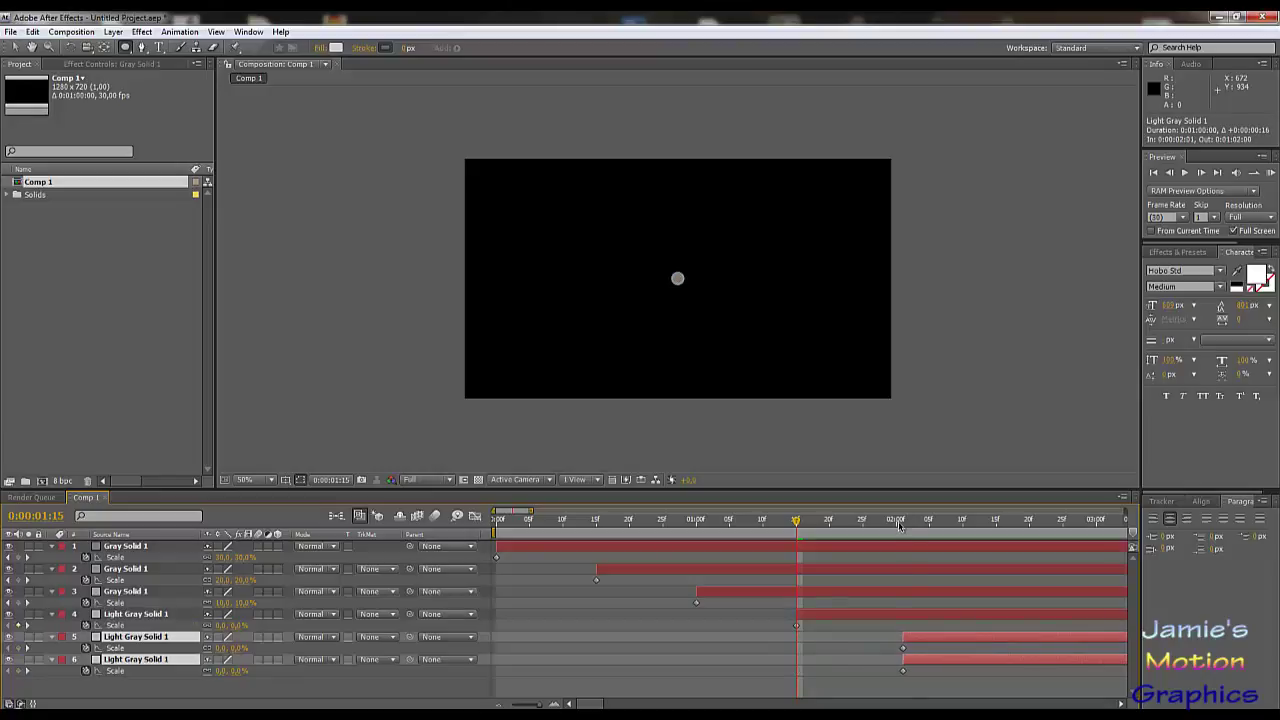
click(899, 524)
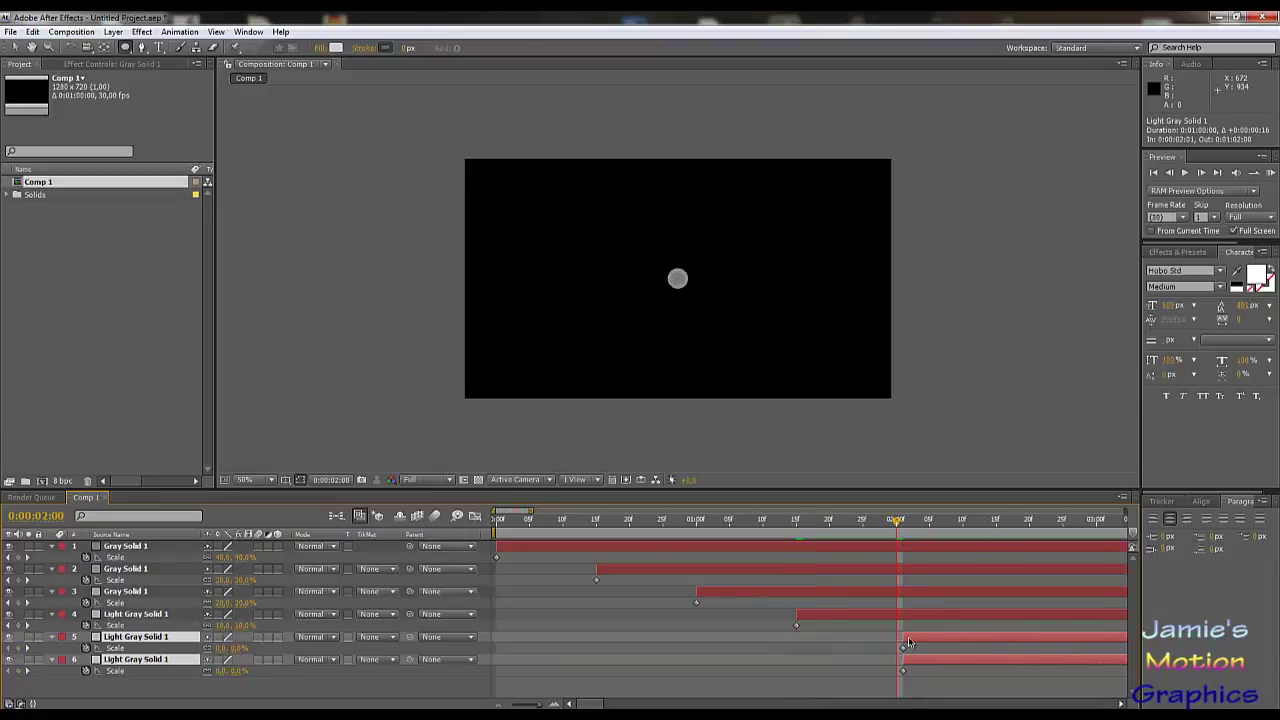
drag(909, 641, 907, 641)
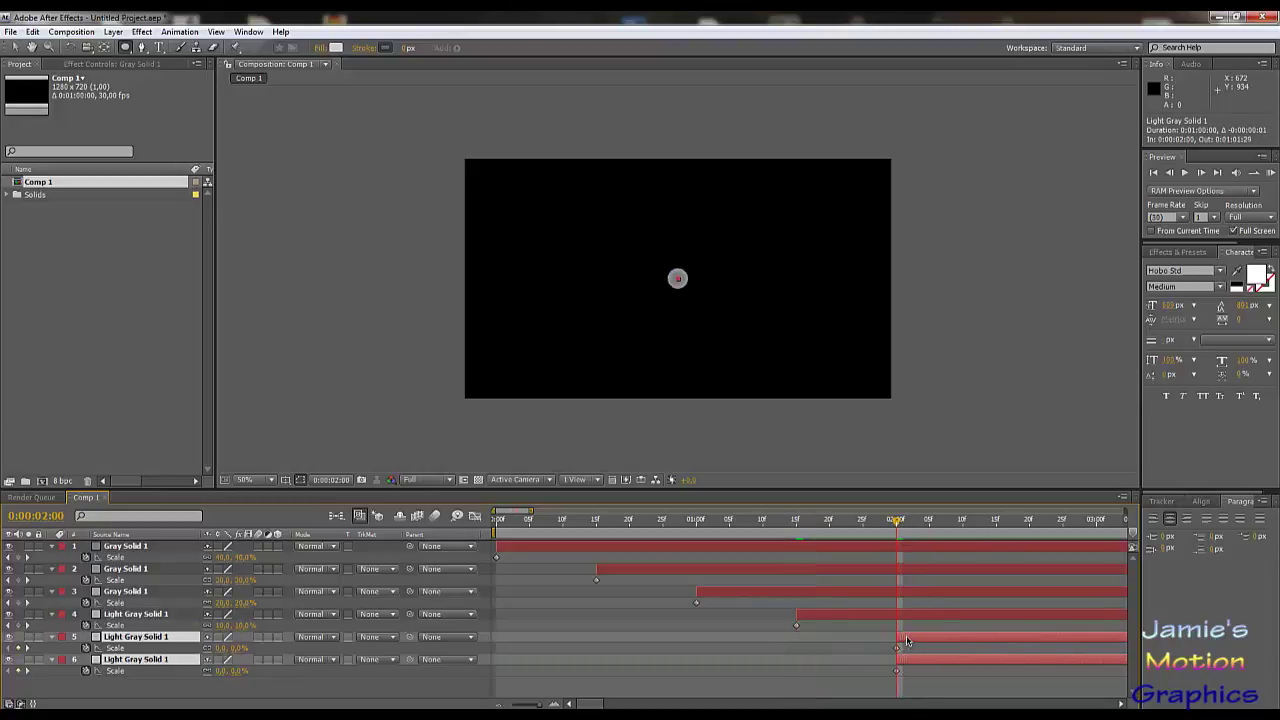
- Shift only the sixth layer in time to start at 0:00:02:15
click(996, 524)
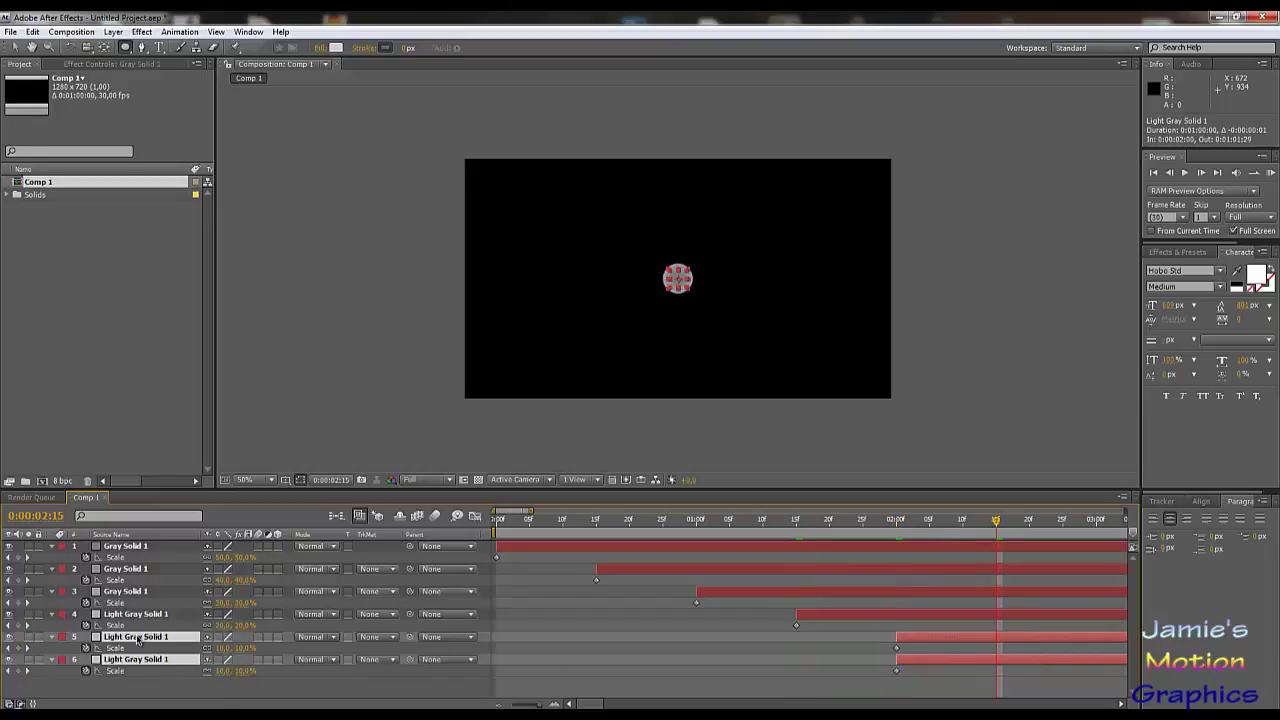
click(136, 659)
drag(898, 660, 998, 668)
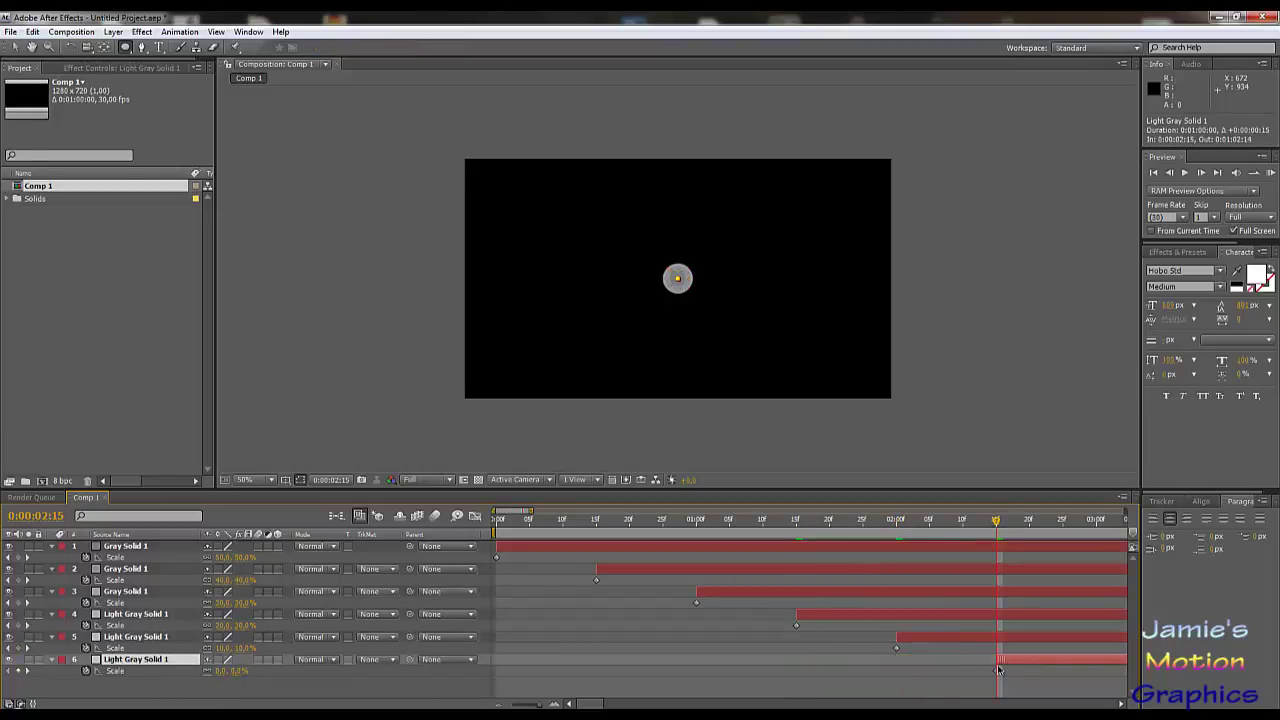
- Play the staggered circle animation from the start of the composition to review it
key(Home)
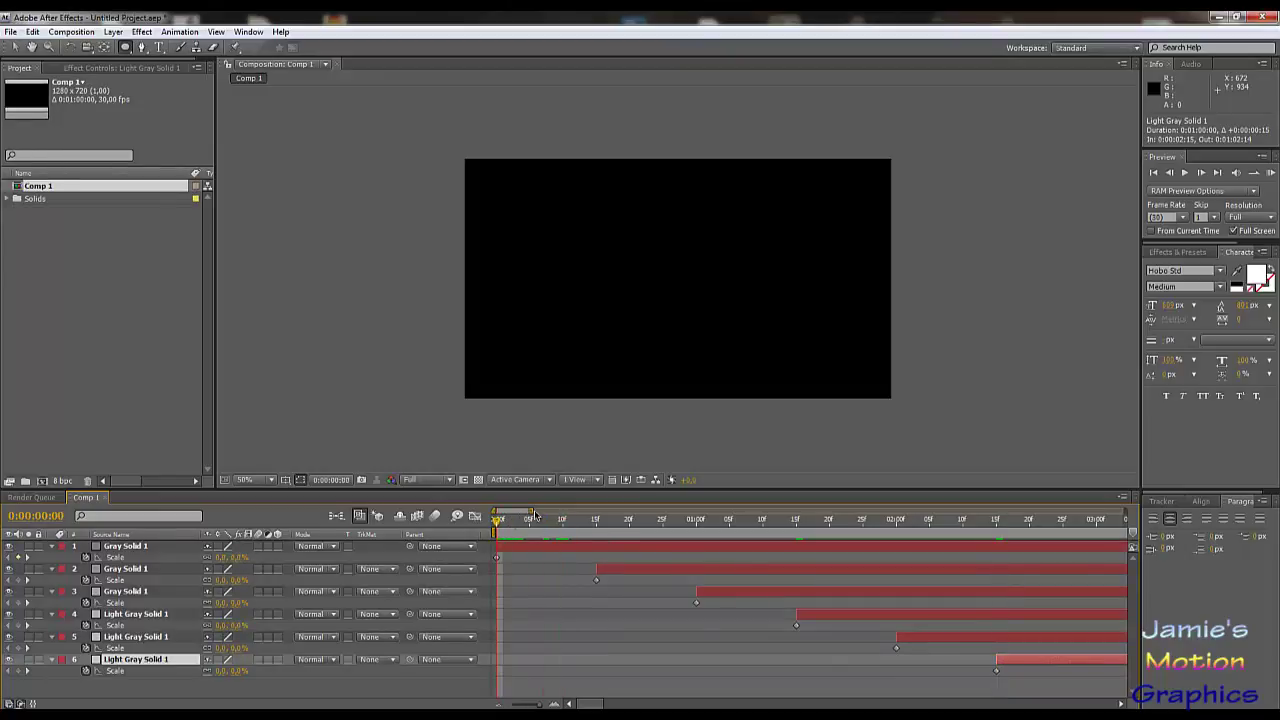
drag(530, 512, 779, 512)
click(1182, 173)
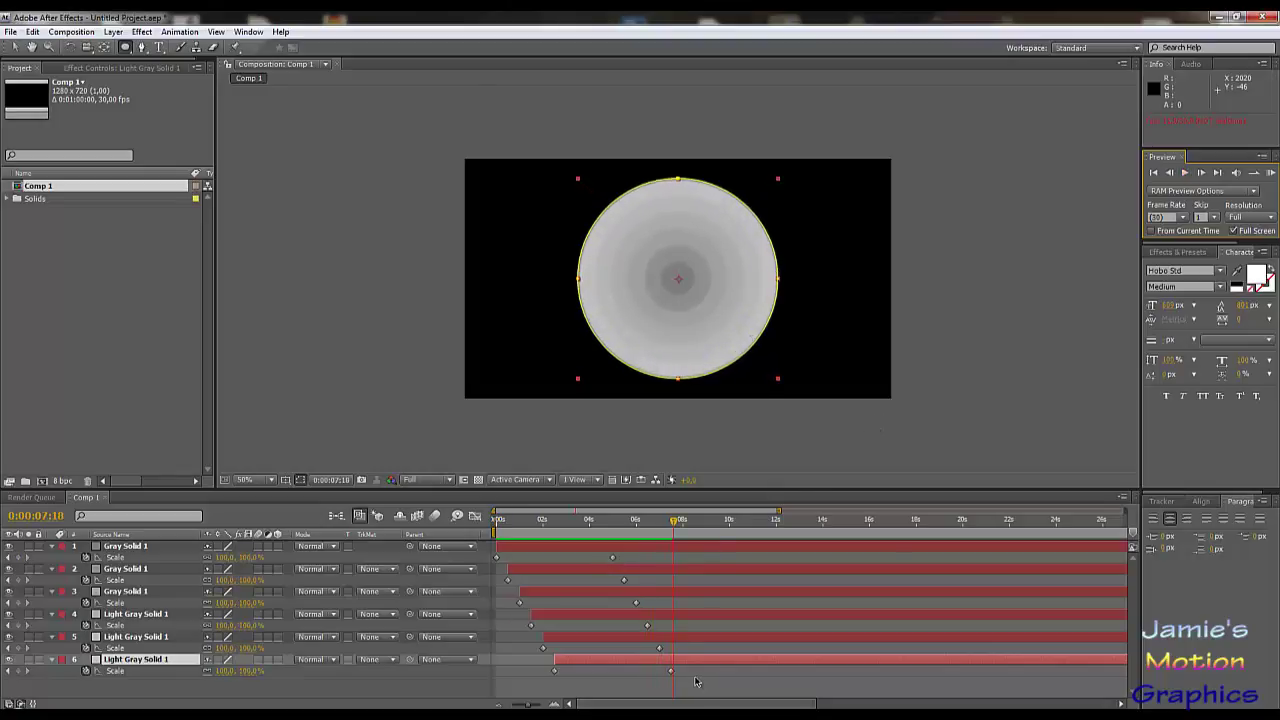
- Move the ending scale keyframes of all six layers earlier so the first layer's falls at 0:00:02:00, keeping their stagger
drag(700, 684, 544, 569)
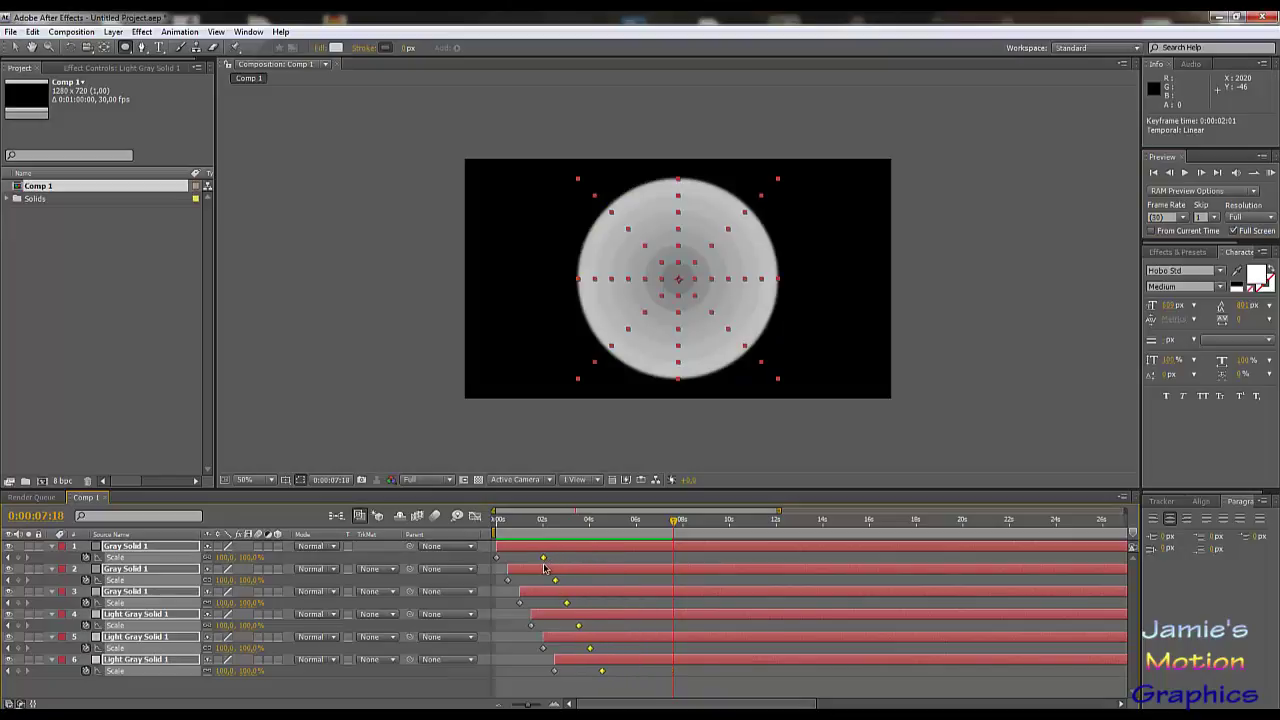
click(541, 522)
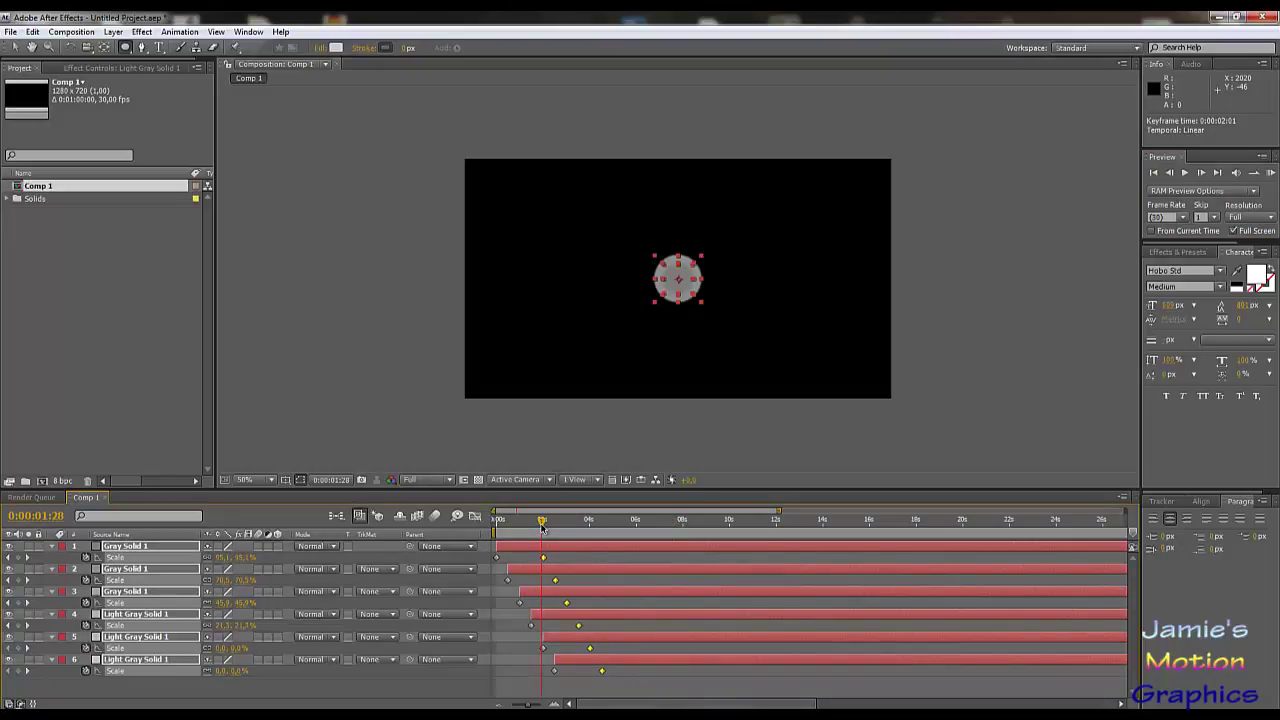
click(543, 522)
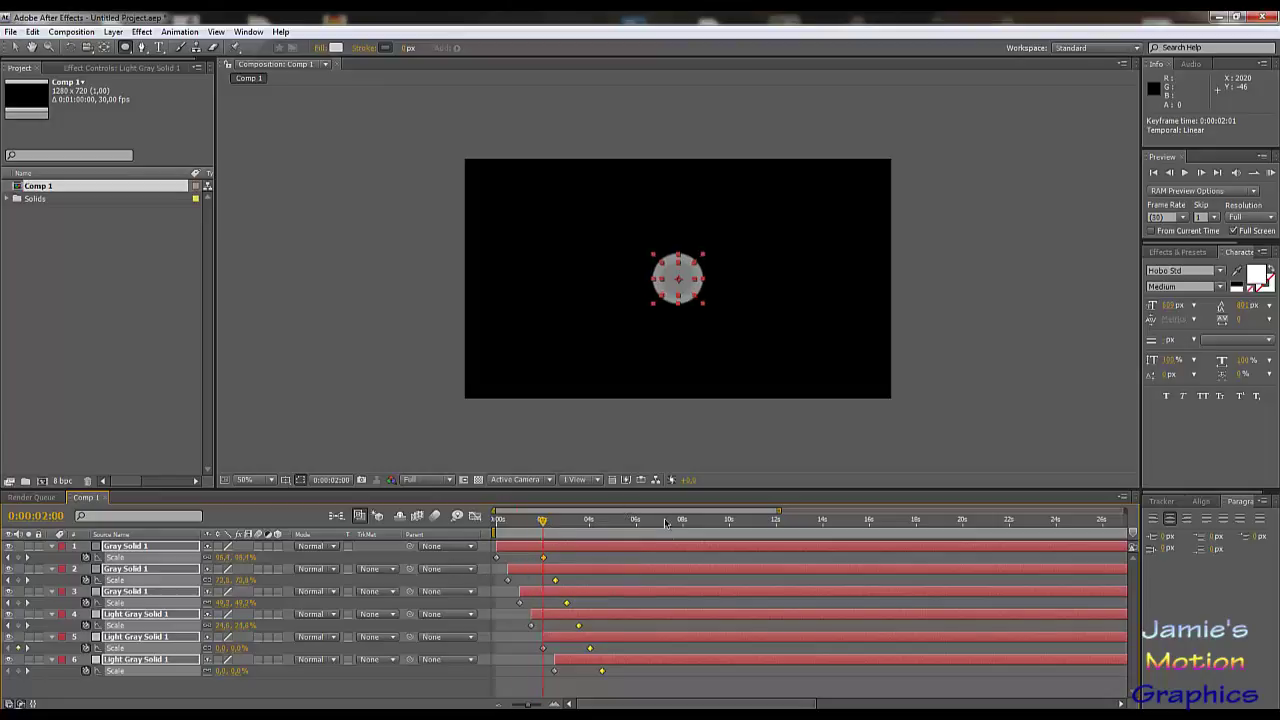
drag(778, 511, 549, 511)
drag(757, 562, 754, 562)
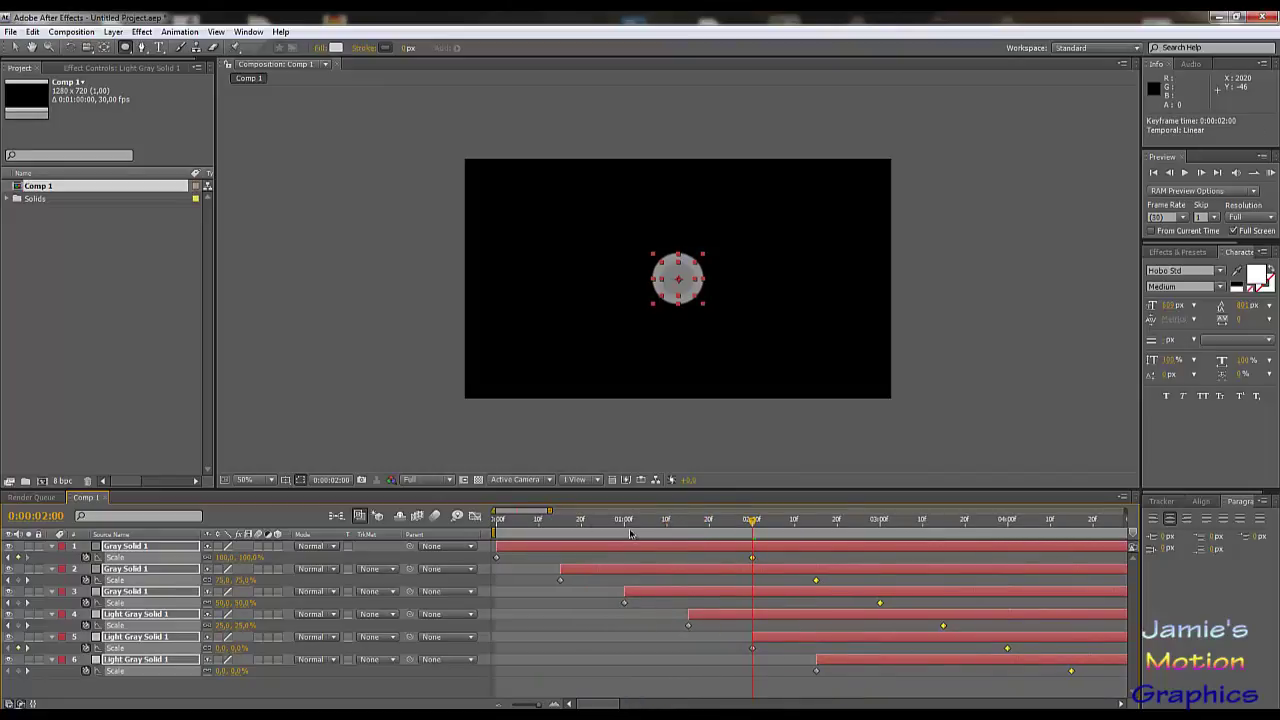
- Preview the shortened circle animation from the beginning until all six circles are fully scaled
key(KP_0)
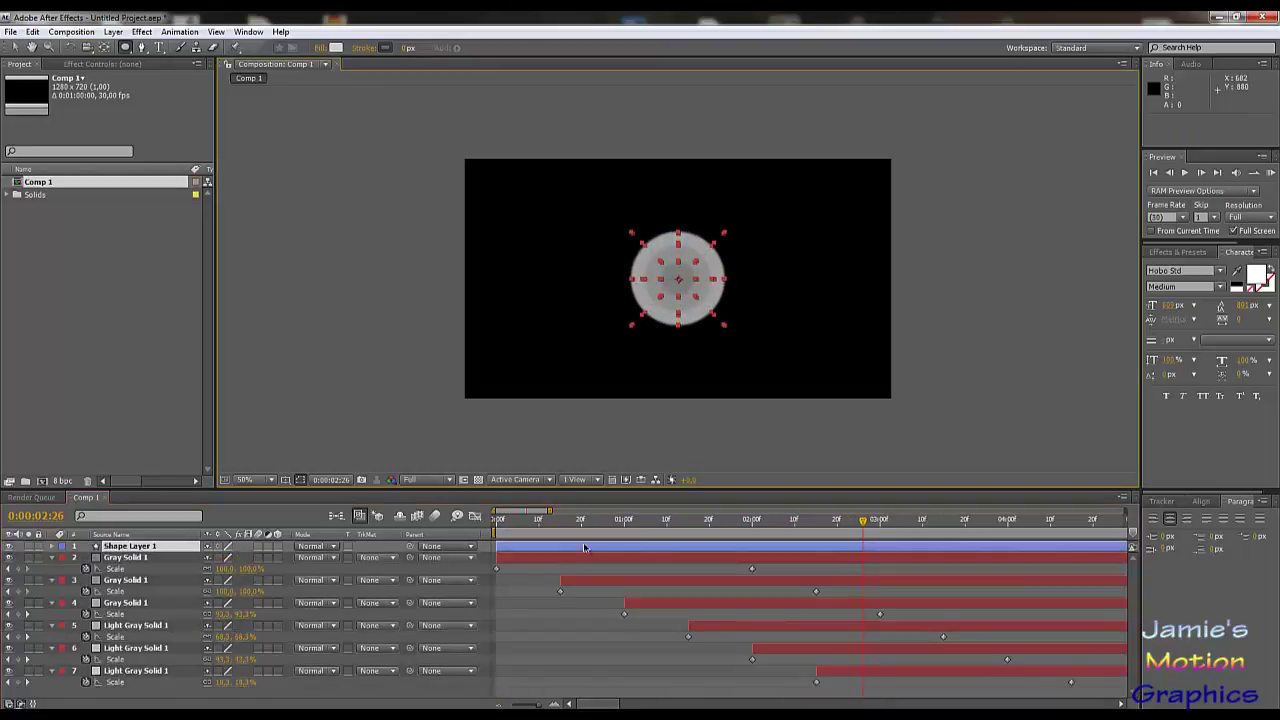
click(557, 530)
drag(557, 532, 487, 534)
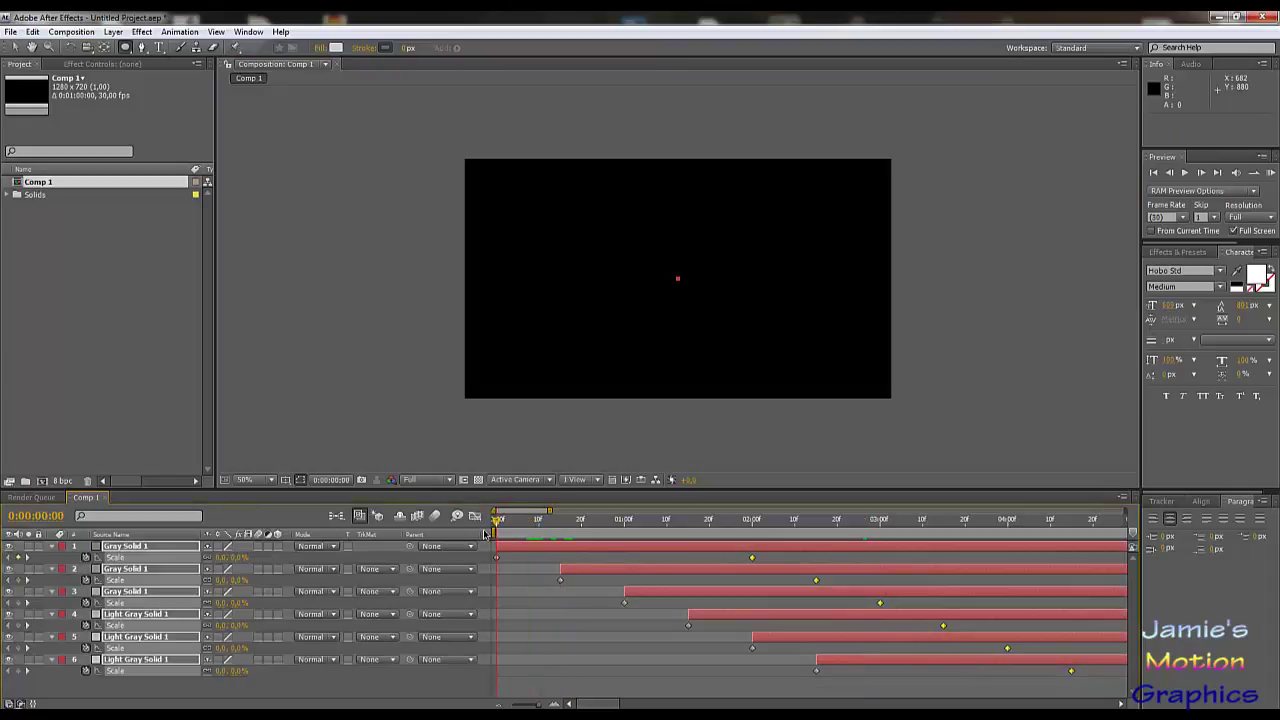
click(233, 697)
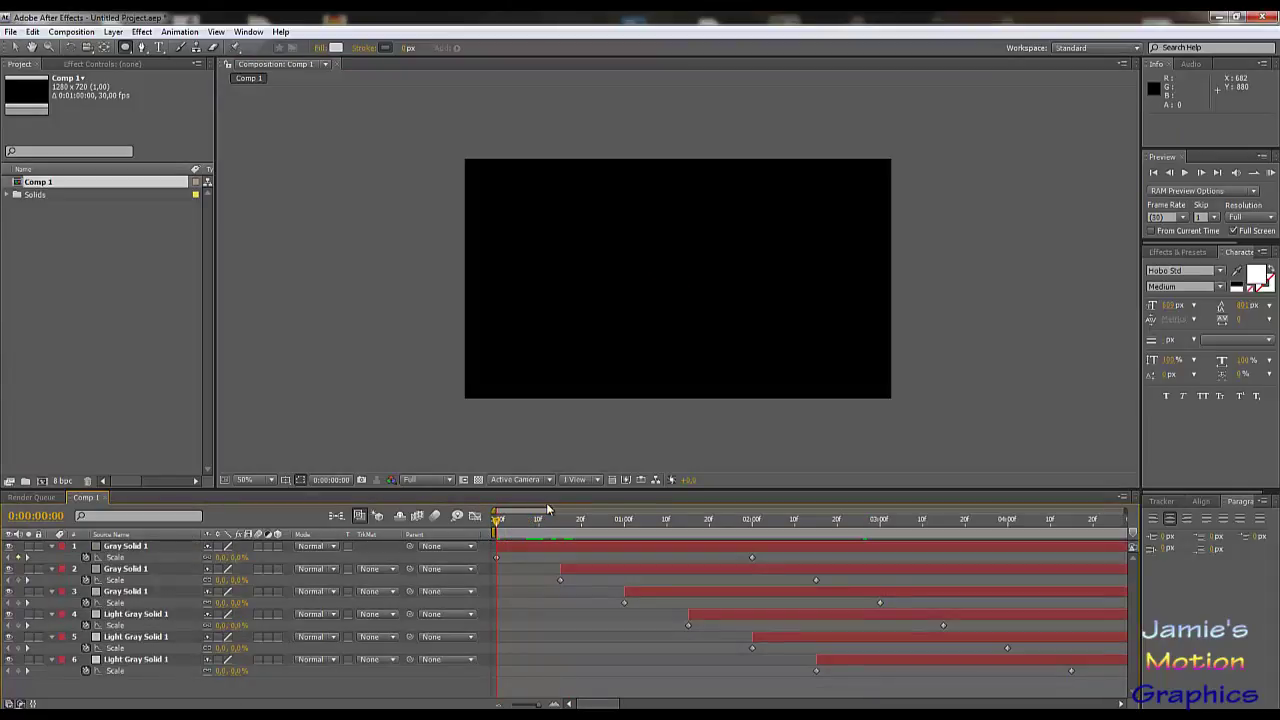
drag(497, 523, 625, 522)
key(space)
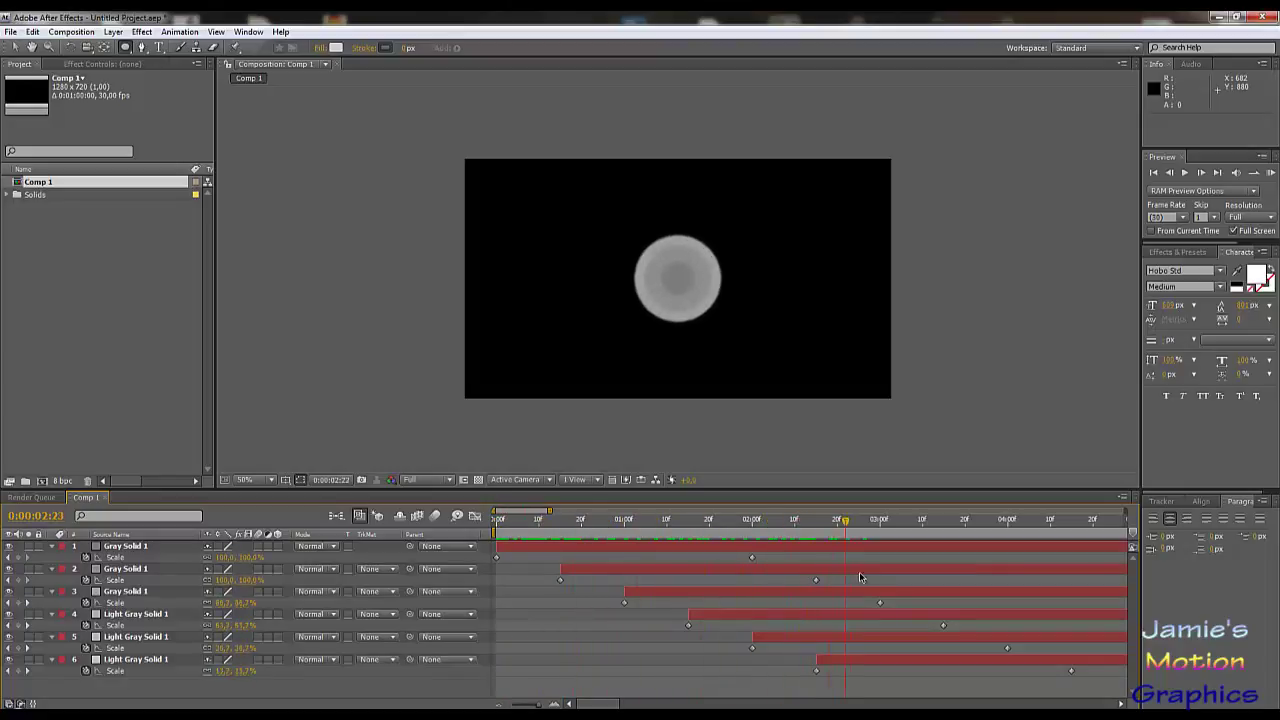
drag(914, 579, 1012, 588)
key(space)
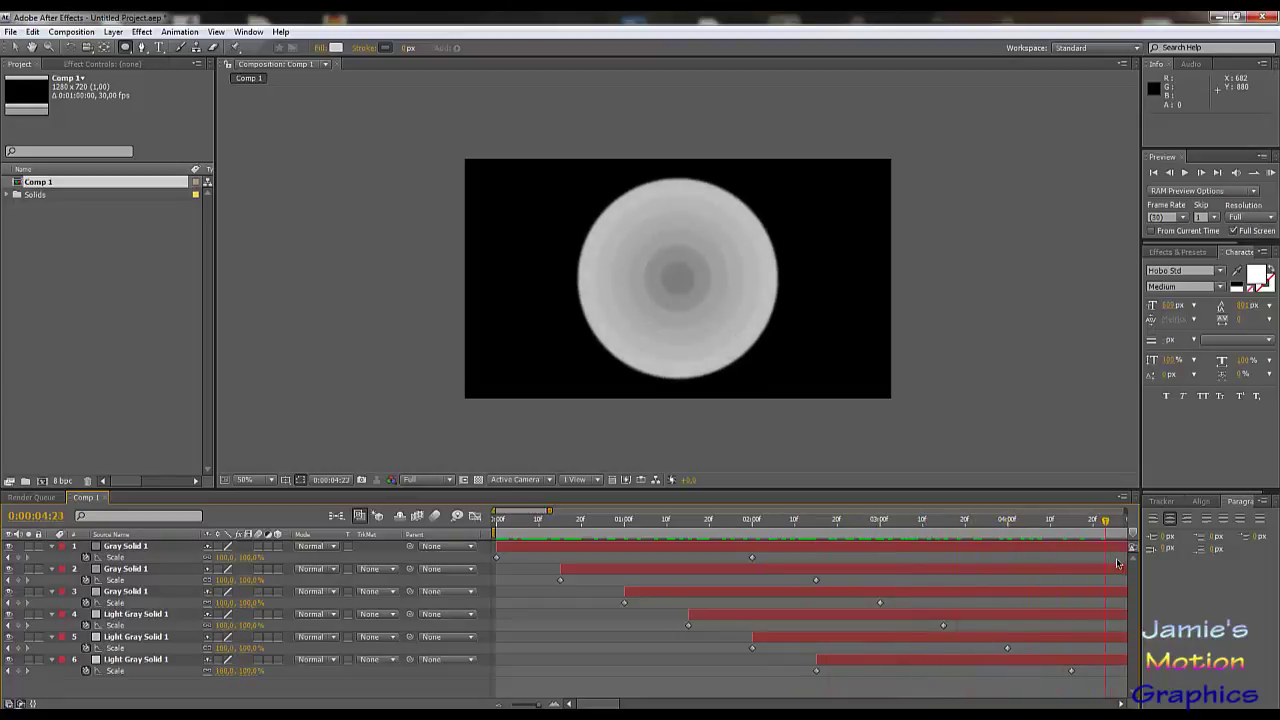
- Try shifting the second layer earlier in time, and return it to start at 0:00:00:15
drag(1120, 562, 720, 561)
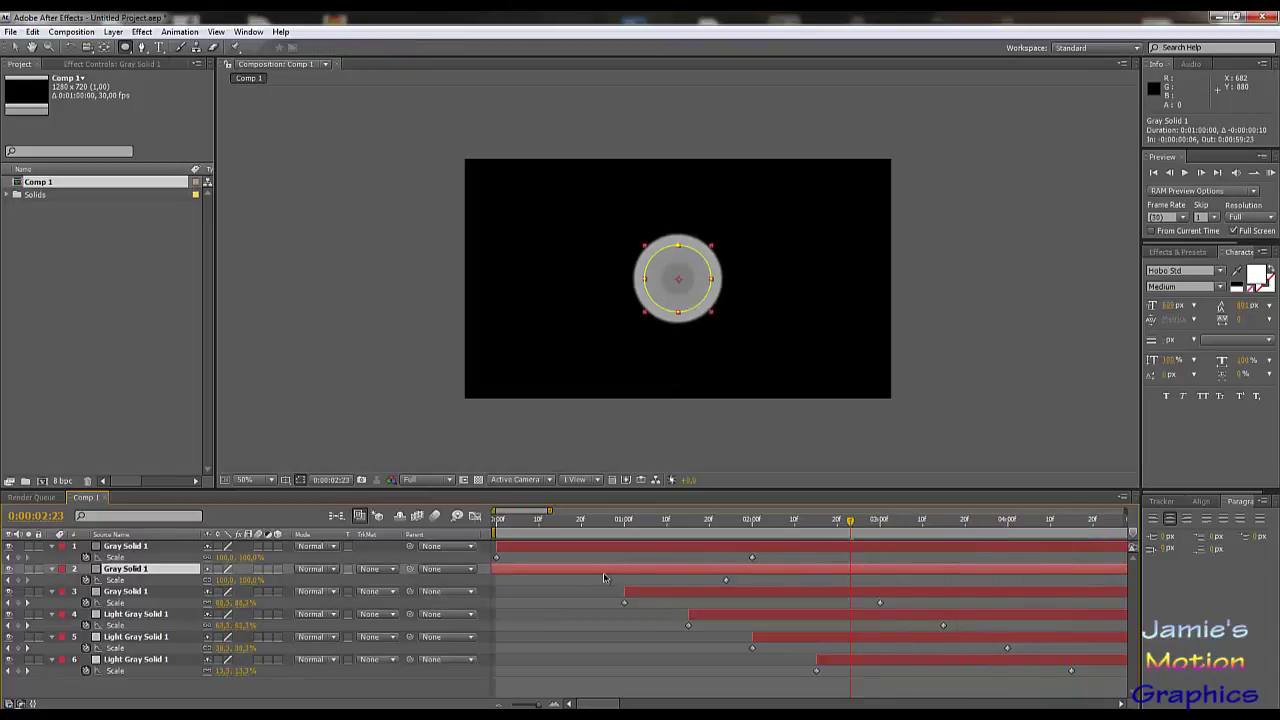
mouse_move(602, 569)
mouse_down()
mouse_move(720, 577)
mouse_move(616, 572)
mouse_up()
key(F2)
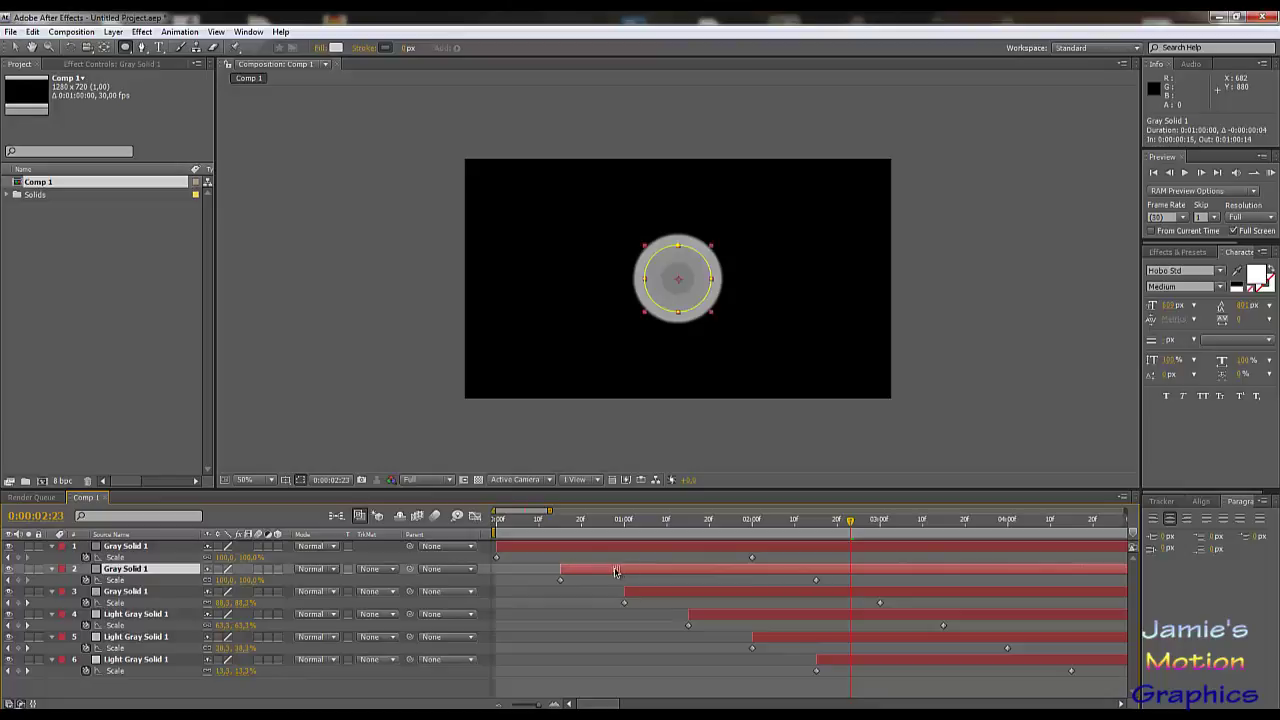
- Step through the staggered layer starts up to 0:00:04:15 and play the animation again
click(561, 521)
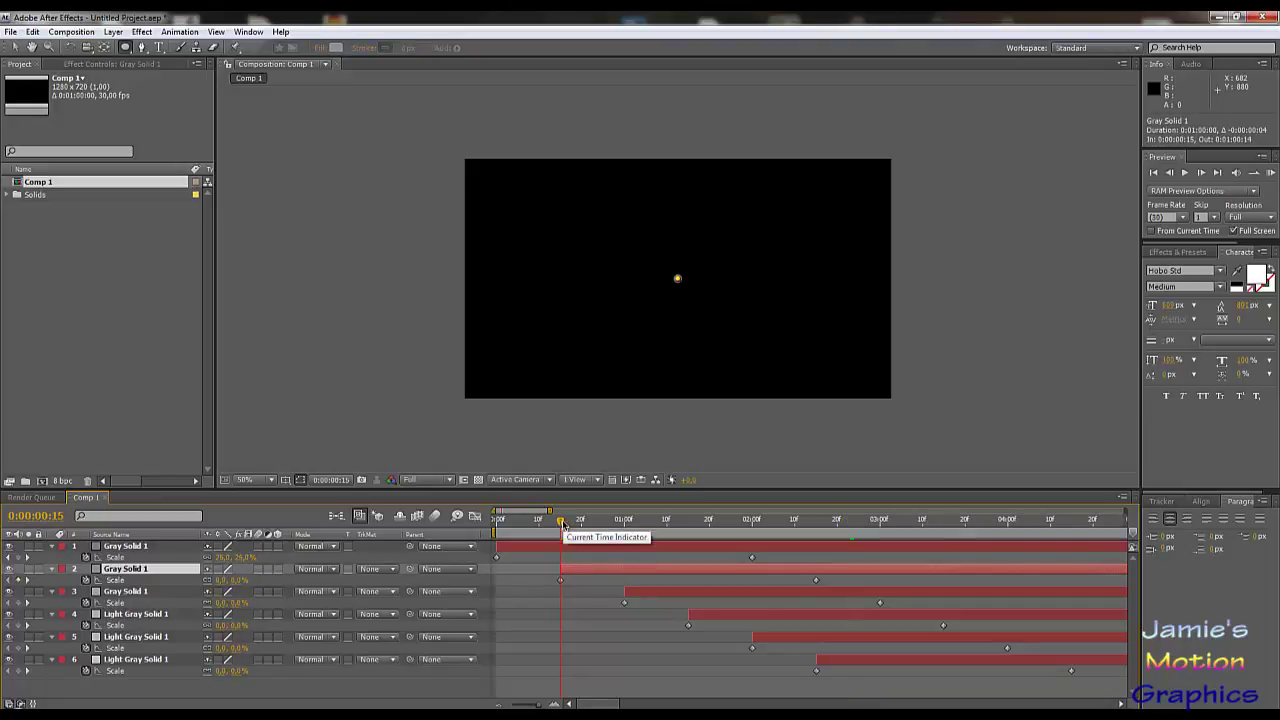
mouse_move(535, 528)
mouse_down()
mouse_move(498, 528)
mouse_move(541, 528)
mouse_up()
key(space)
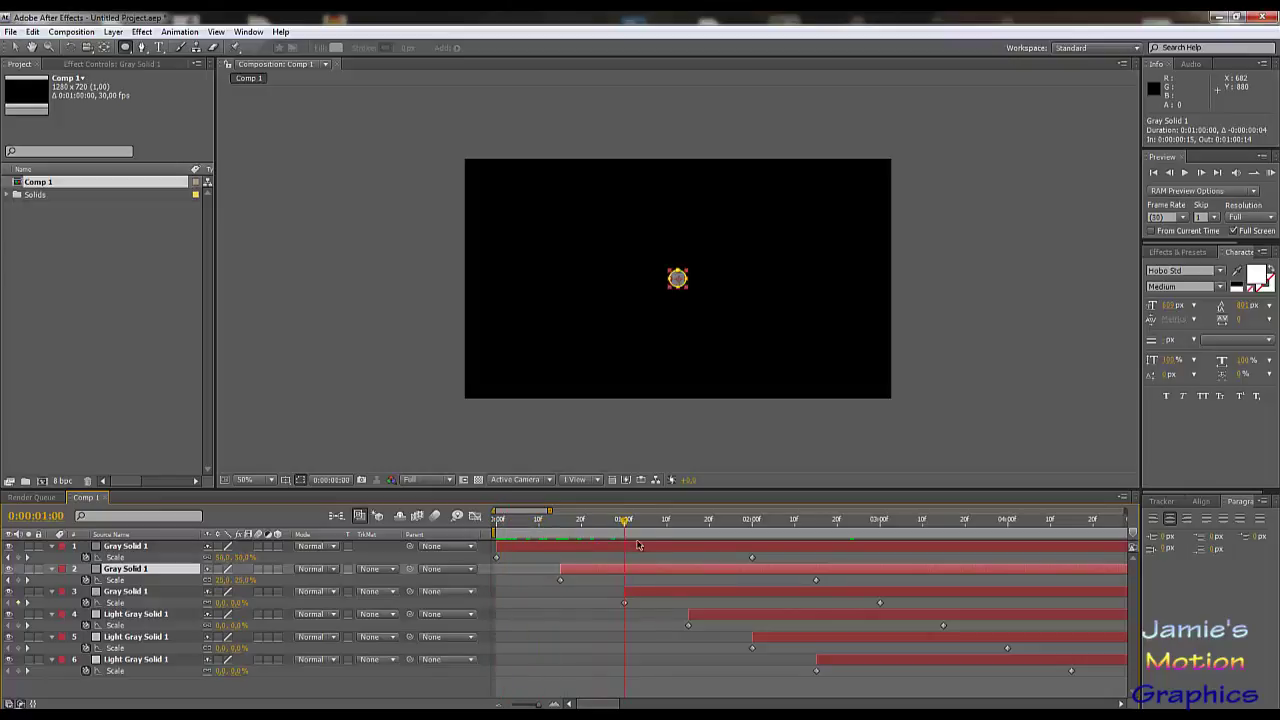
click(342, 685)
drag(538, 522, 1071, 557)
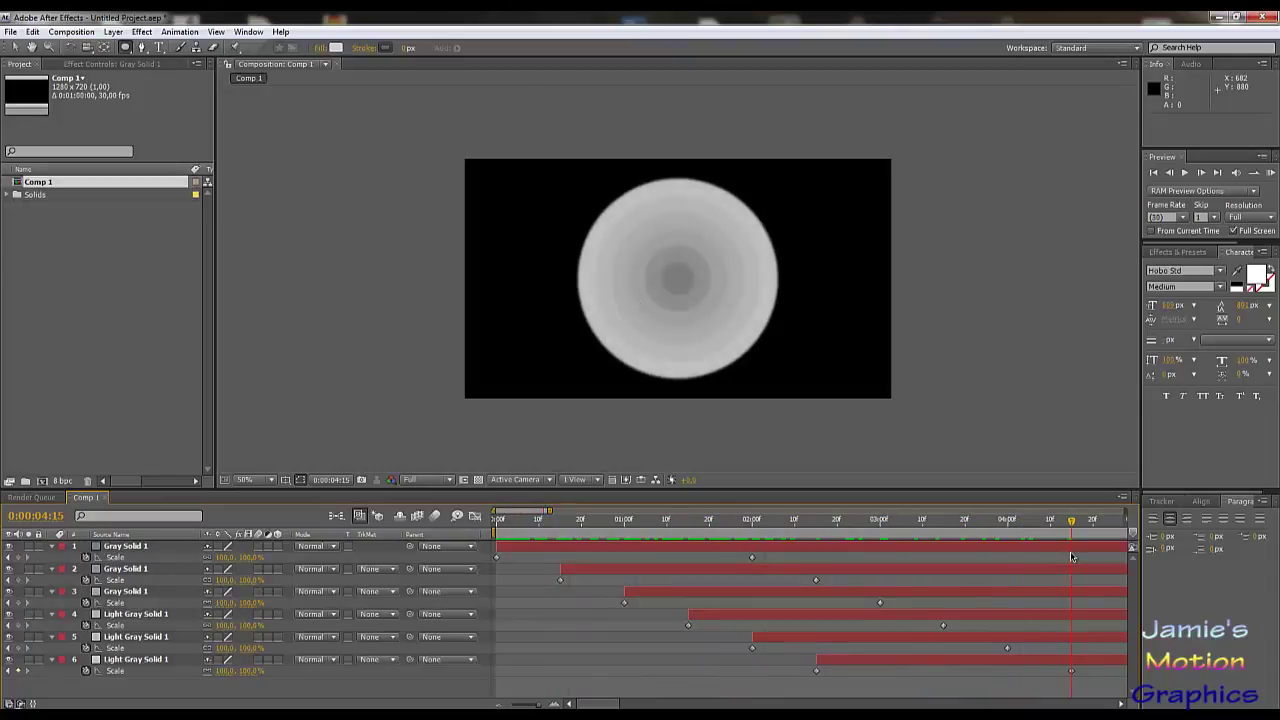
key(KP_0)
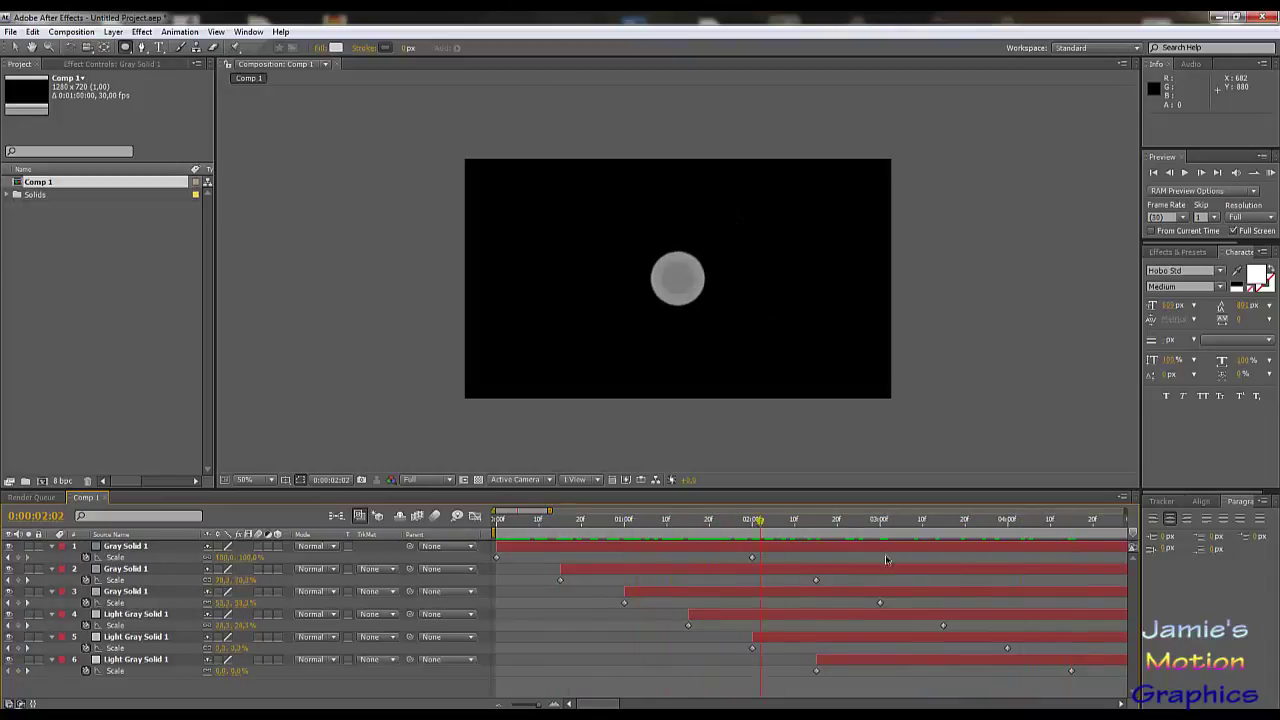
- Shift the second layer to start at 0:00:00:08 and clear the layer selection
click(966, 576)
drag(966, 577, 660, 541)
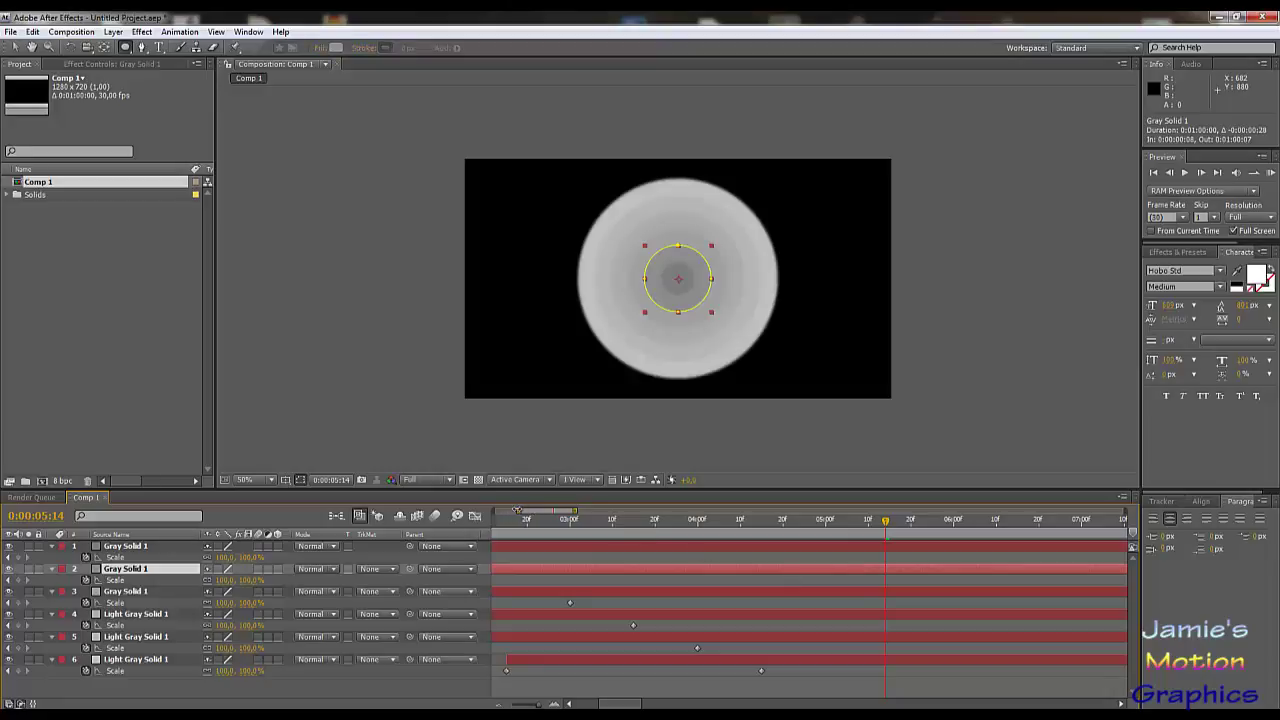
drag(518, 511, 496, 511)
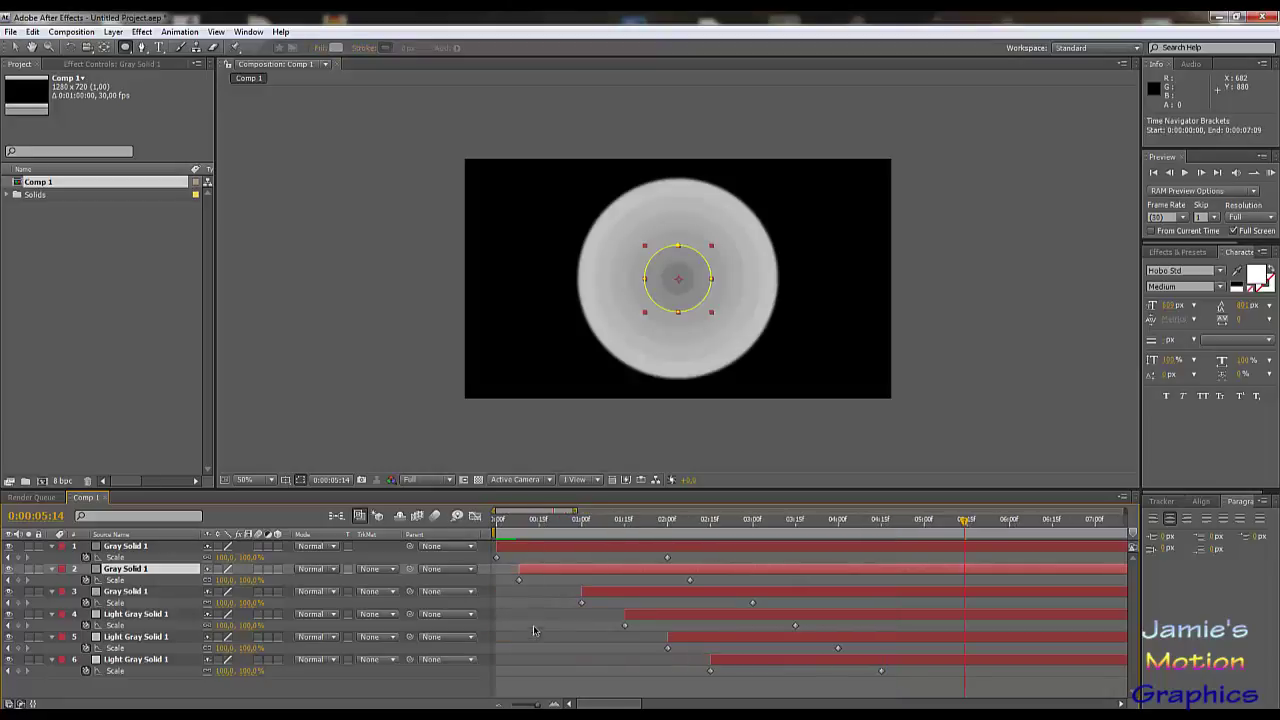
click(517, 680)
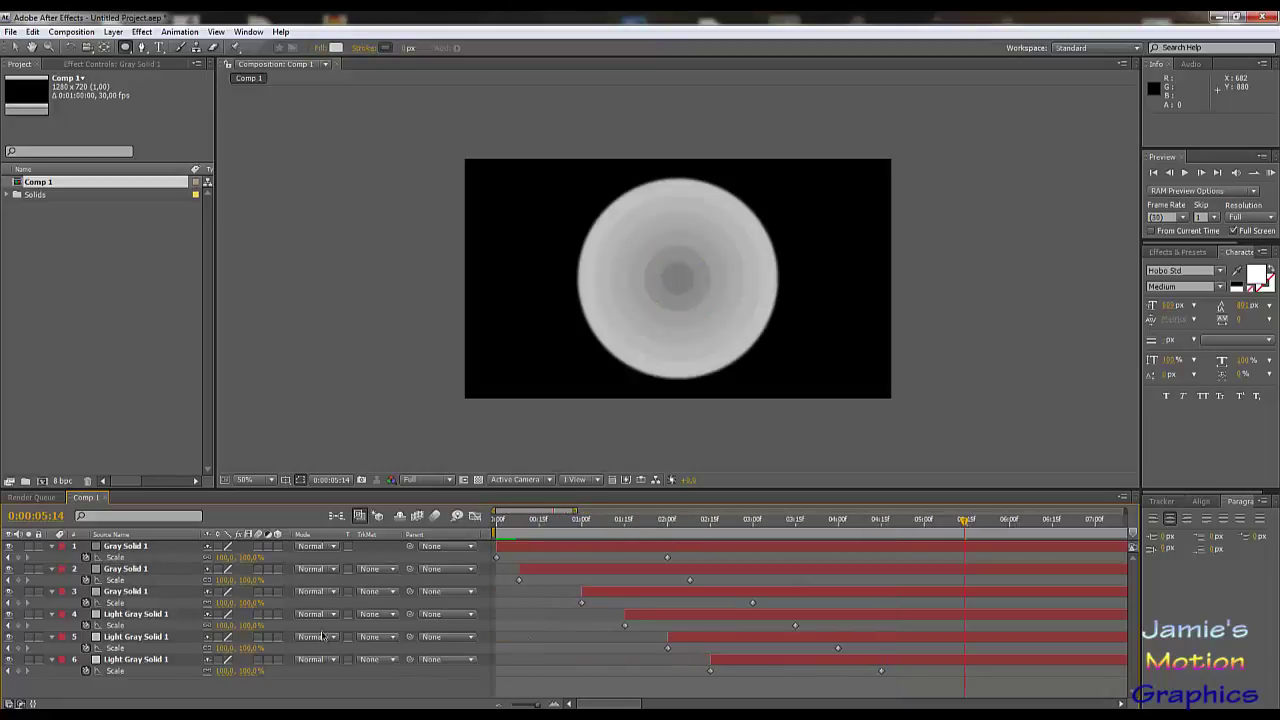
- Rename the circle composition Comp 1 as "Source" in the project
right_click(79, 499)
click(15, 233)
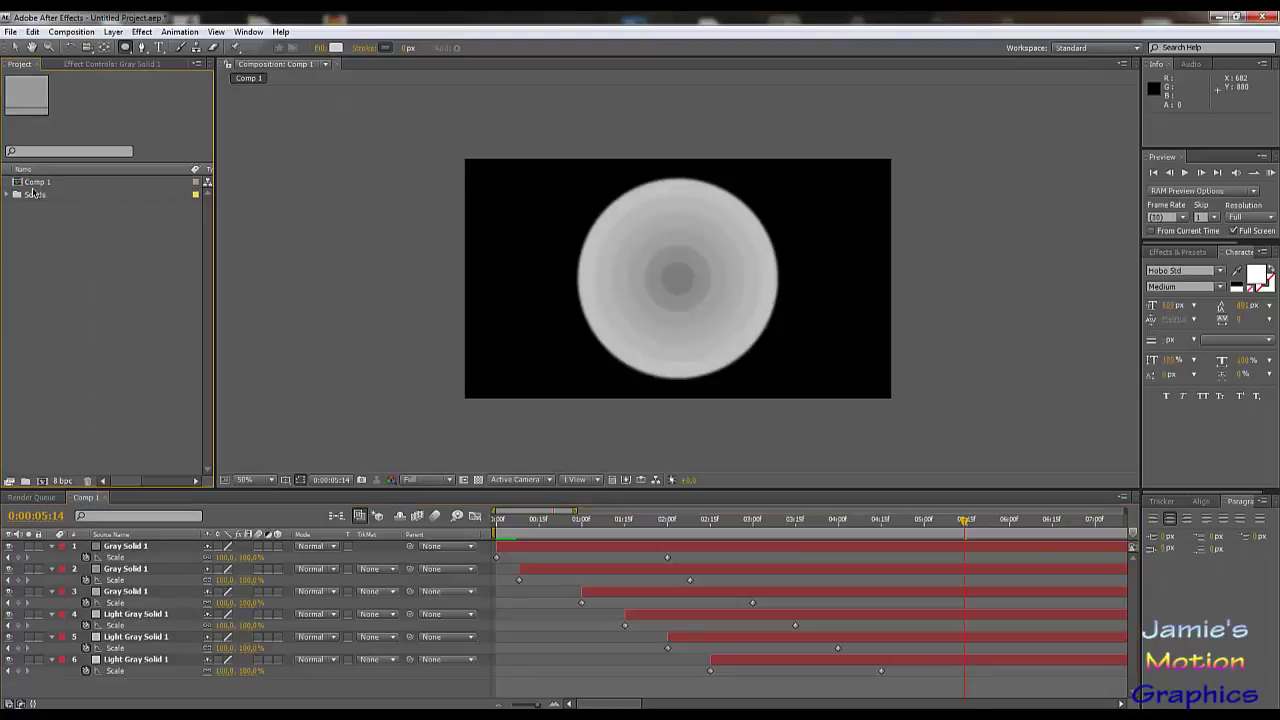
click(33, 184)
right_click(33, 184)
click(94, 323)
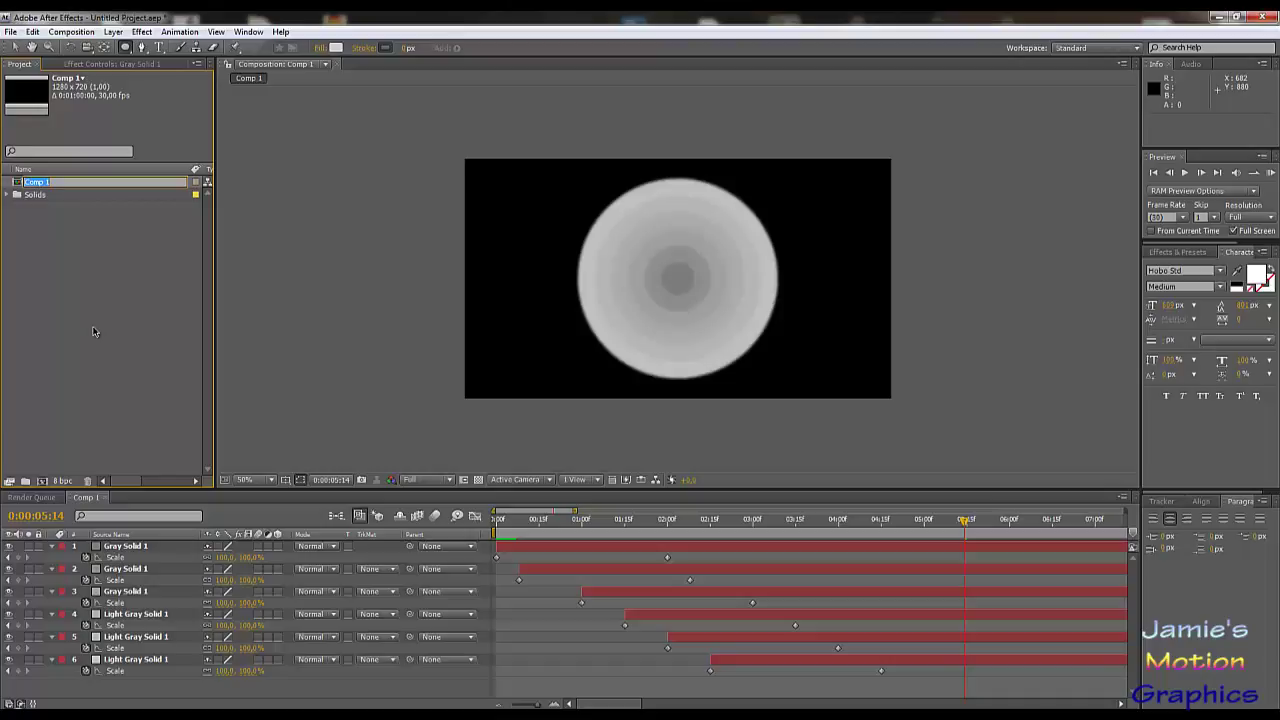
text(Source)
key(Return)
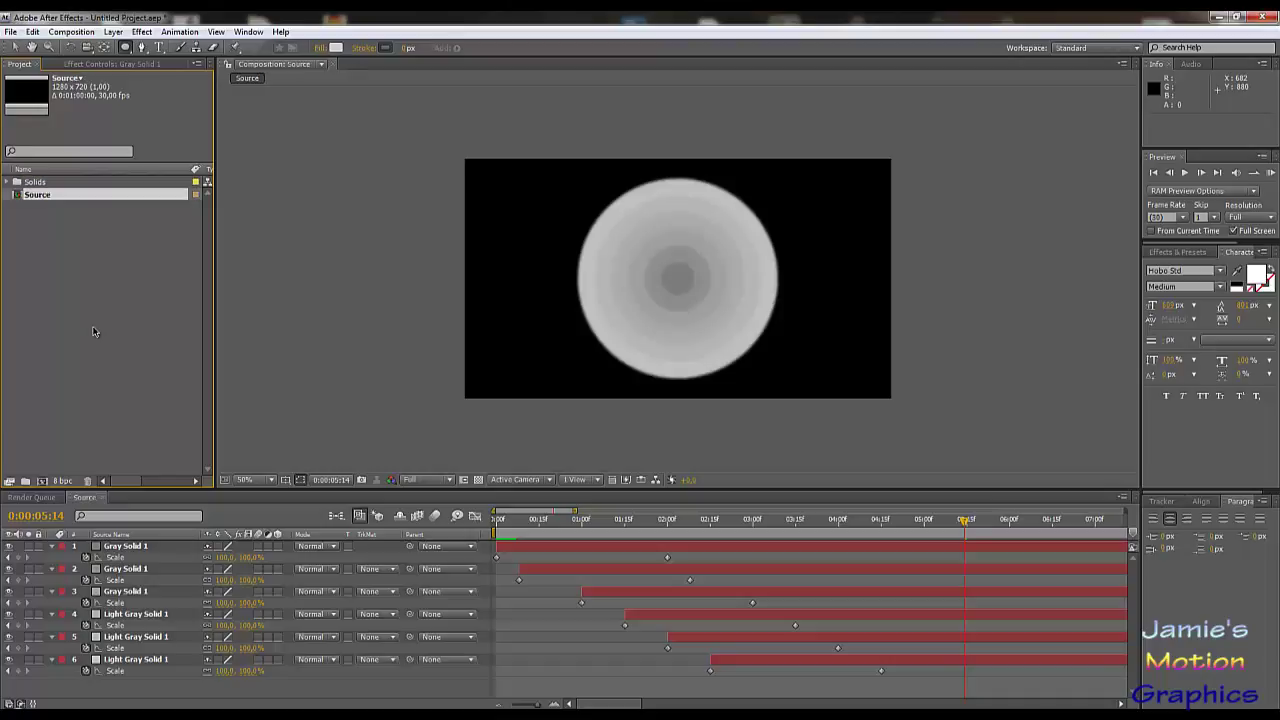
click(80, 314)
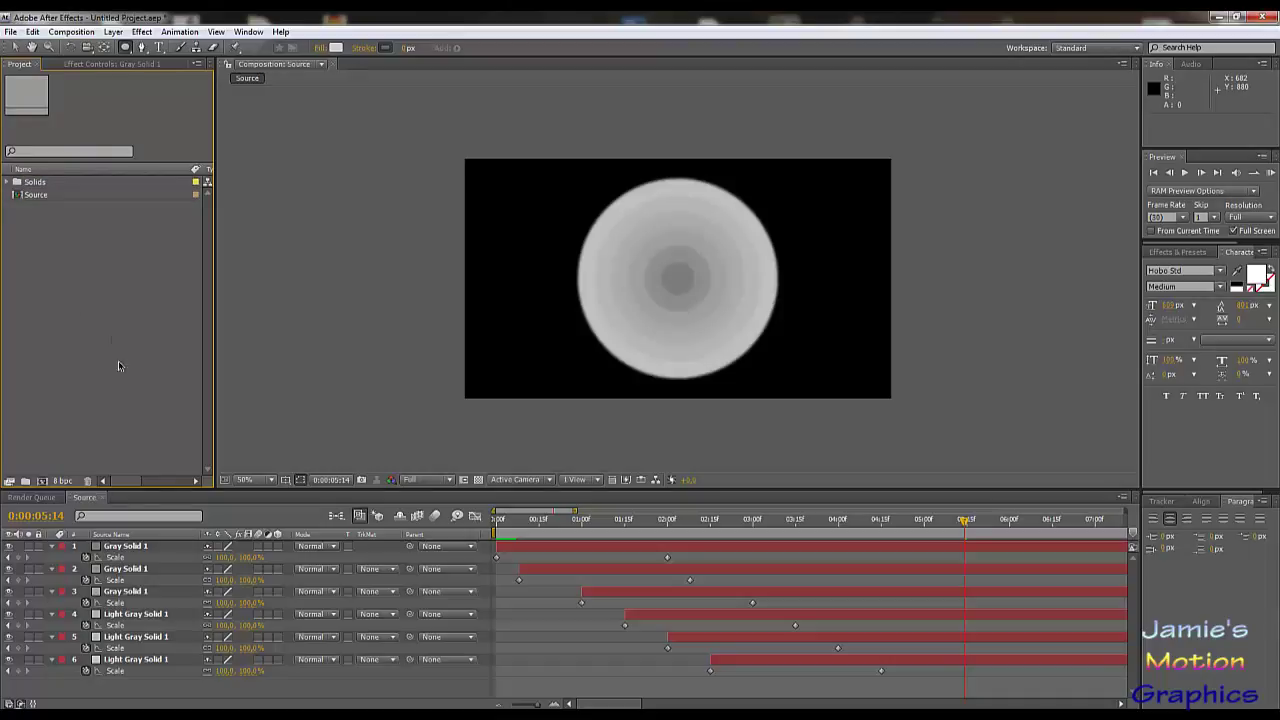
- Create a new 1280 × 720 composition lasting 0:01:00:00, add the Source composition as a layer, and preview it
click(68, 32)
click(74, 48)
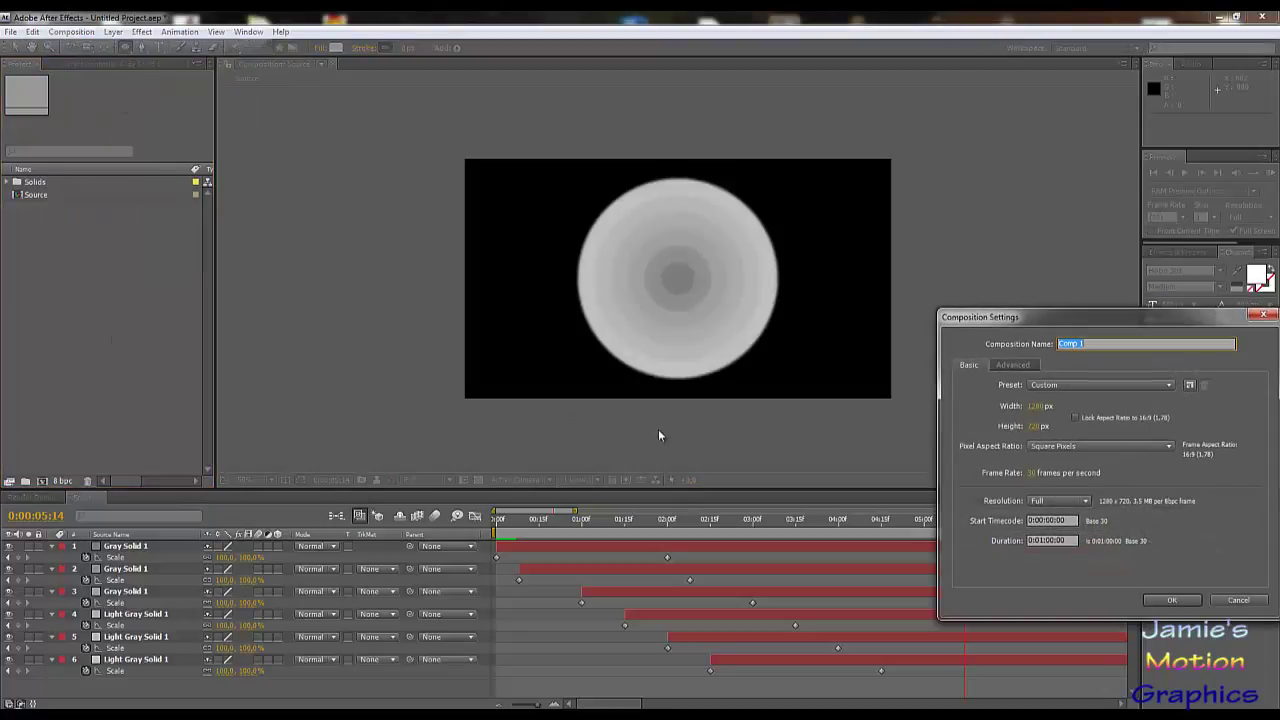
click(1166, 603)
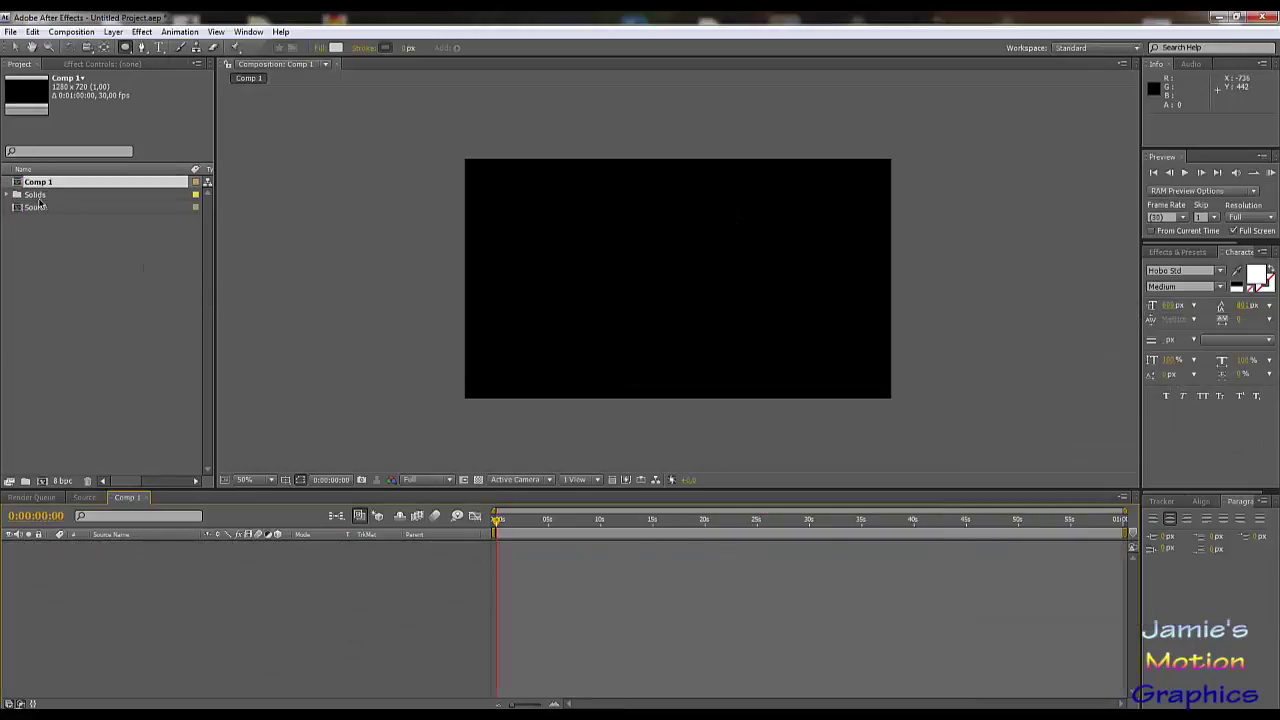
drag(36, 206, 170, 658)
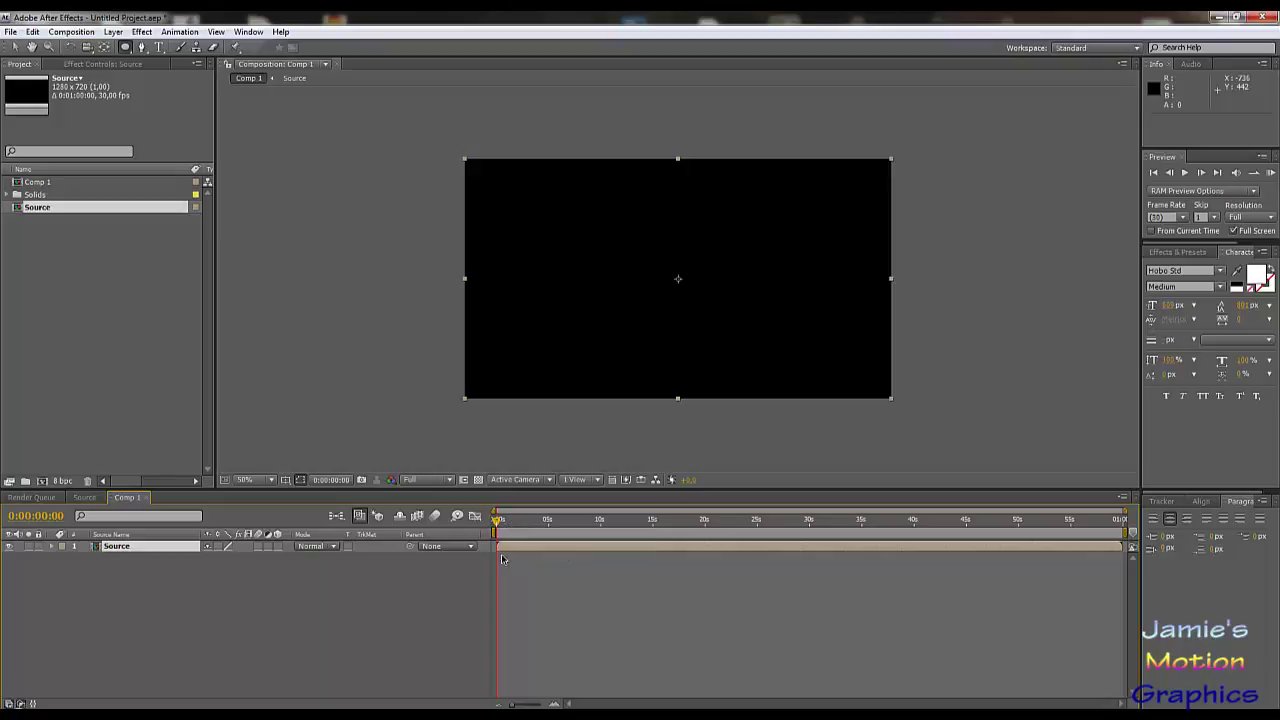
click(1185, 172)
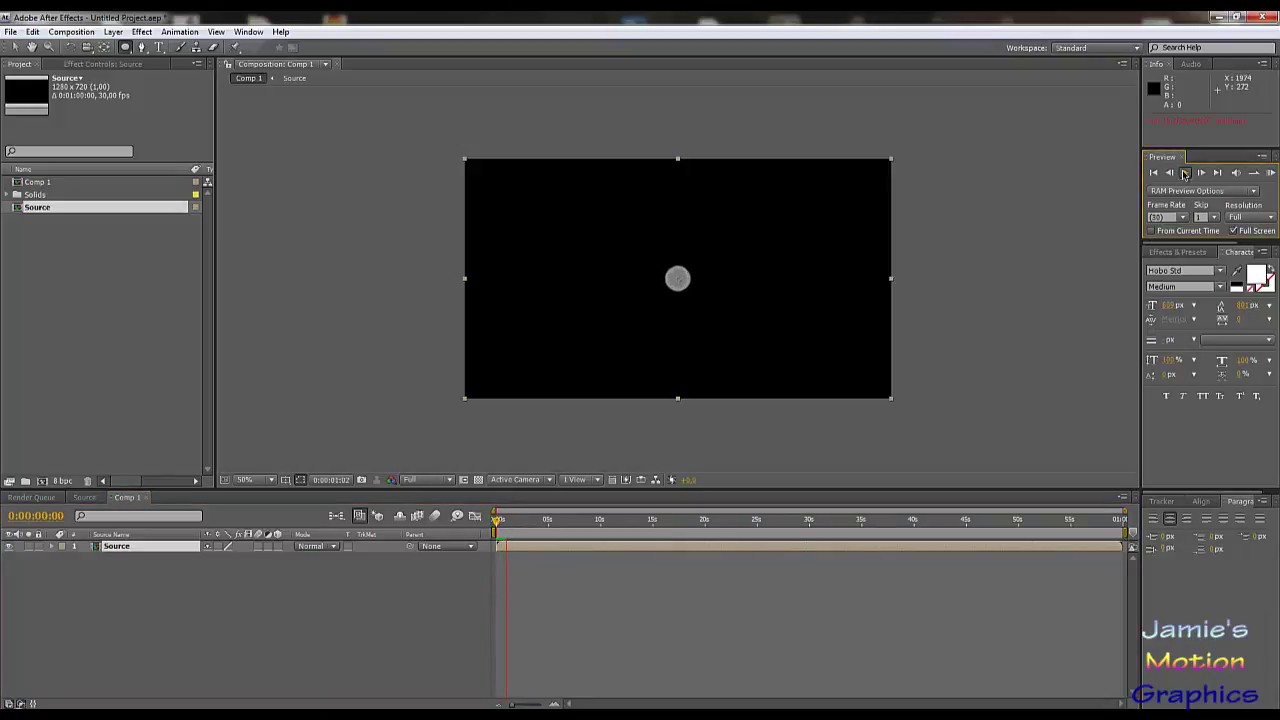
- Add a black 1280 × 720 solid to the new composition and place it beneath the Source layer
click(72, 31)
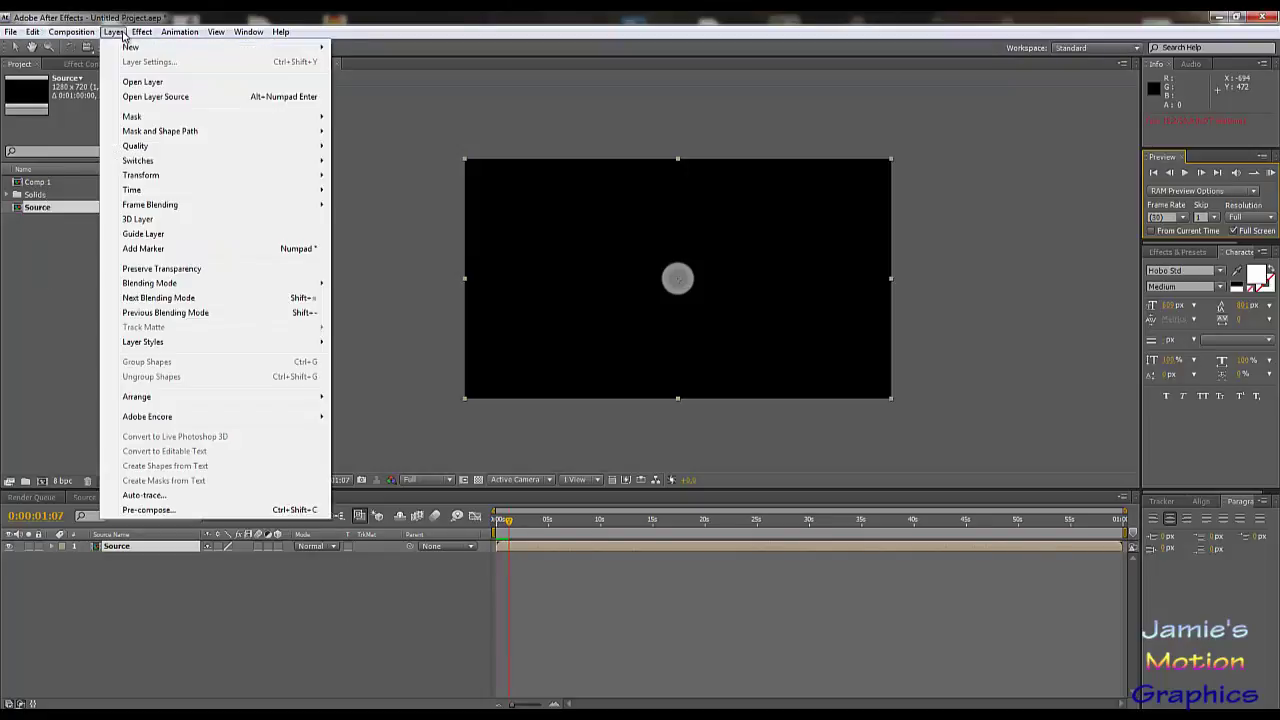
mouse_move(113, 31)
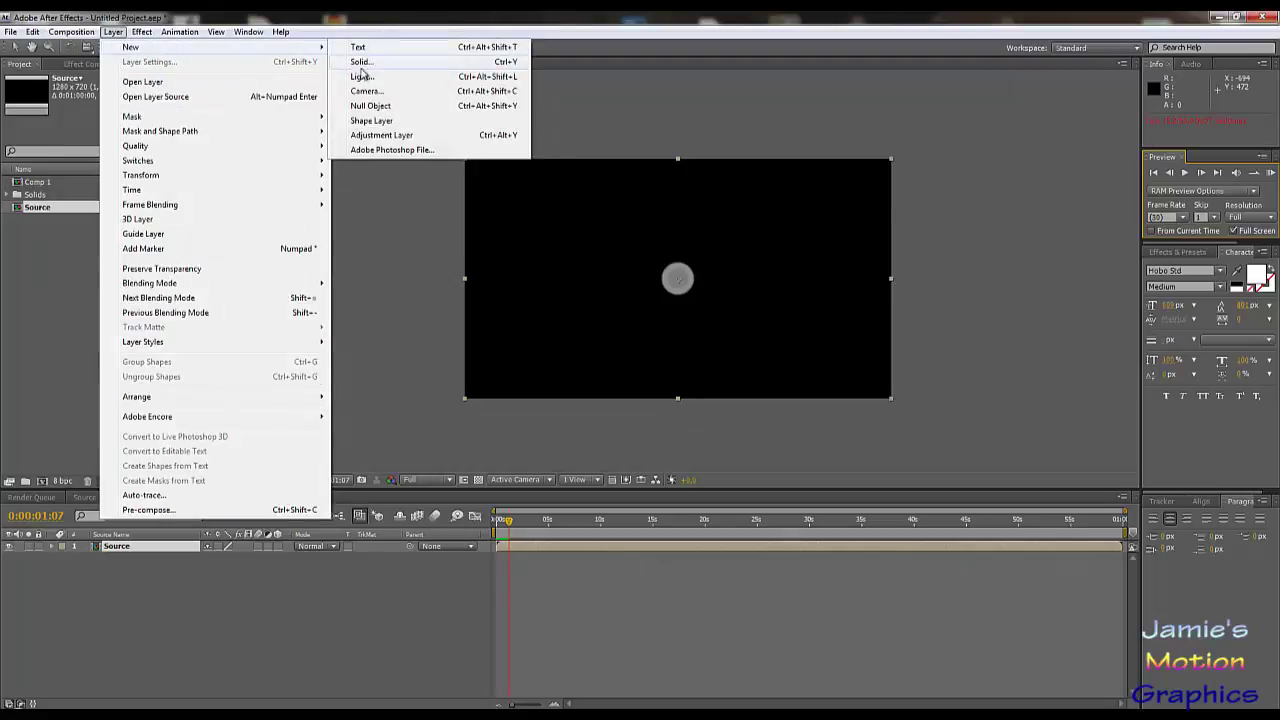
click(372, 62)
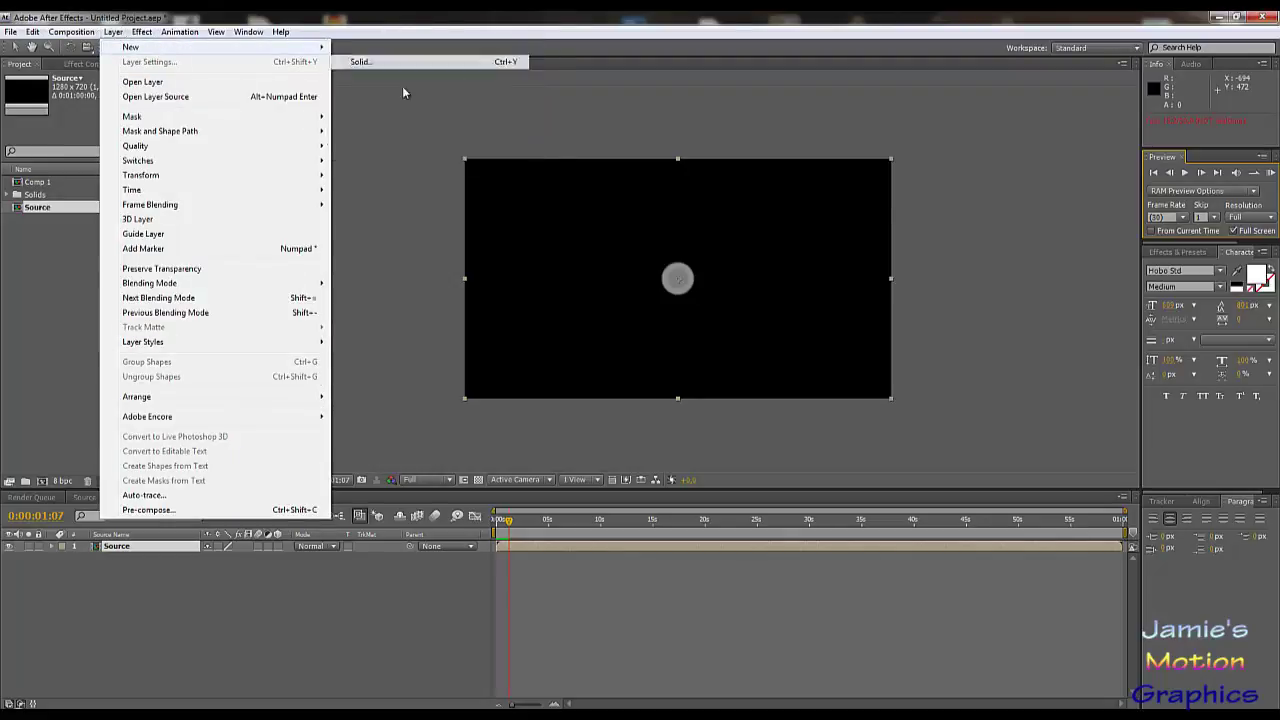
click(1128, 558)
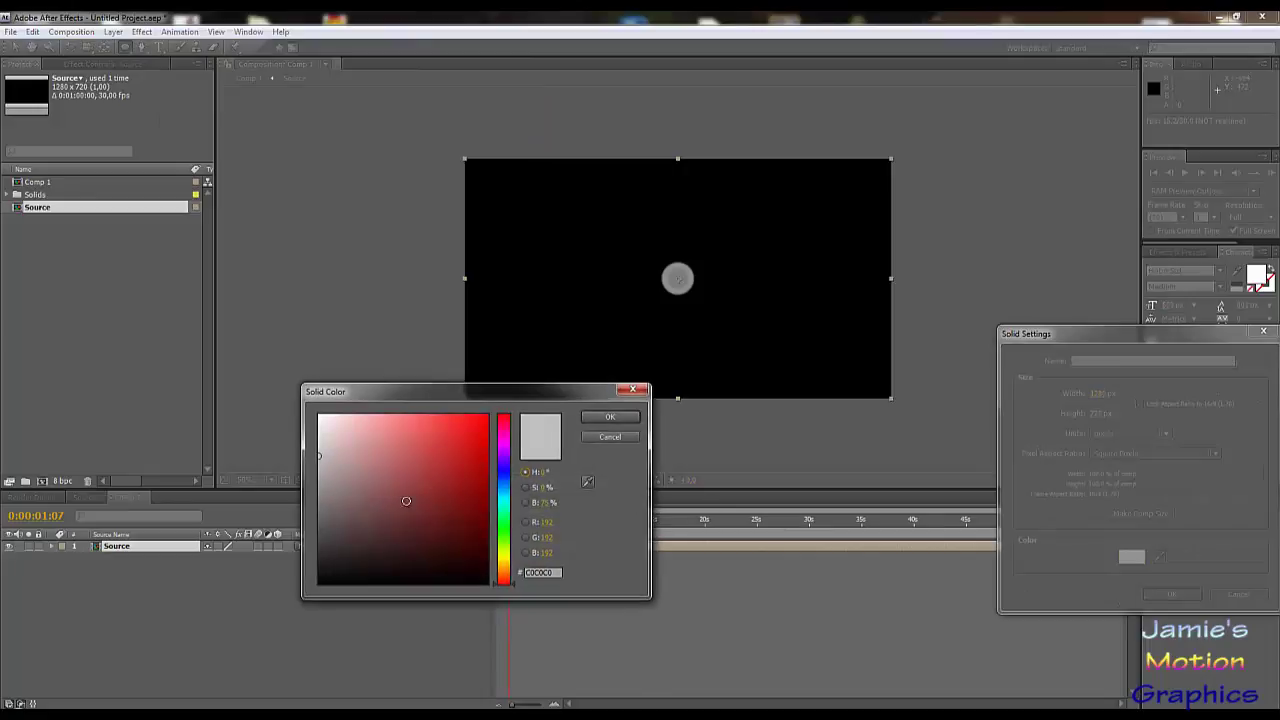
click(627, 424)
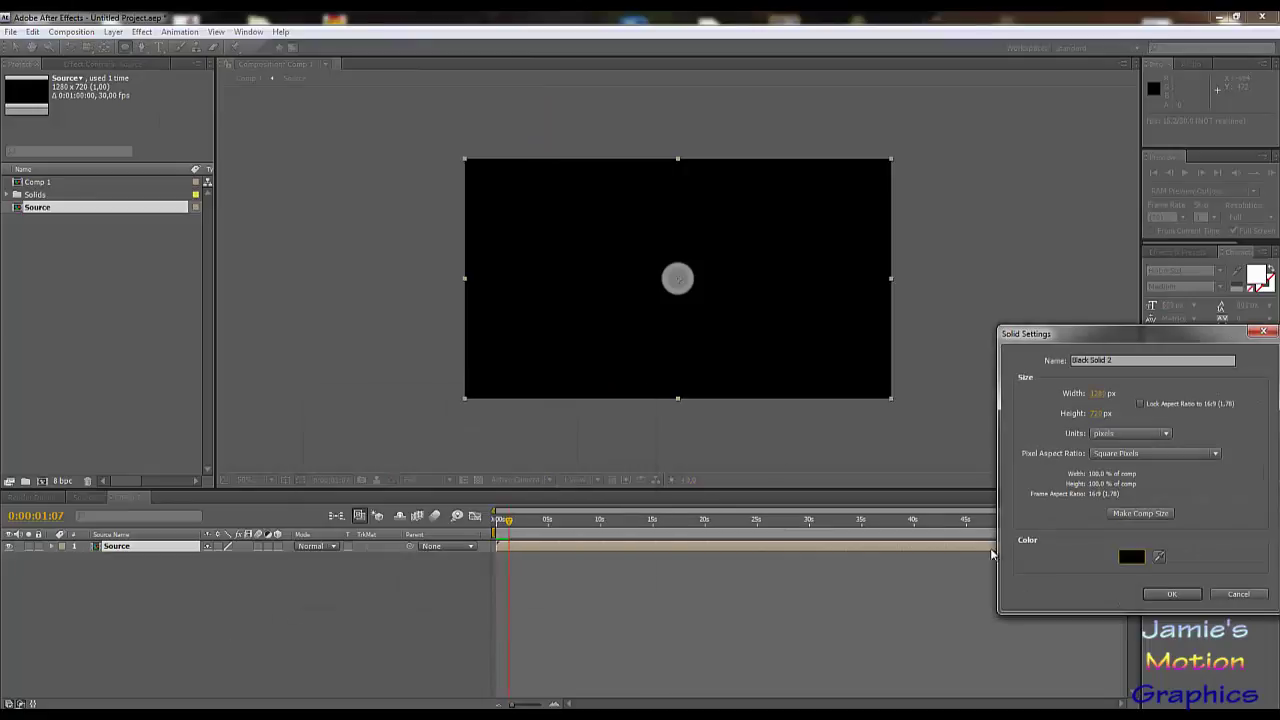
click(1168, 597)
mouse_move(122, 547)
mouse_down()
mouse_move(117, 569)
mouse_move(112, 552)
mouse_up()
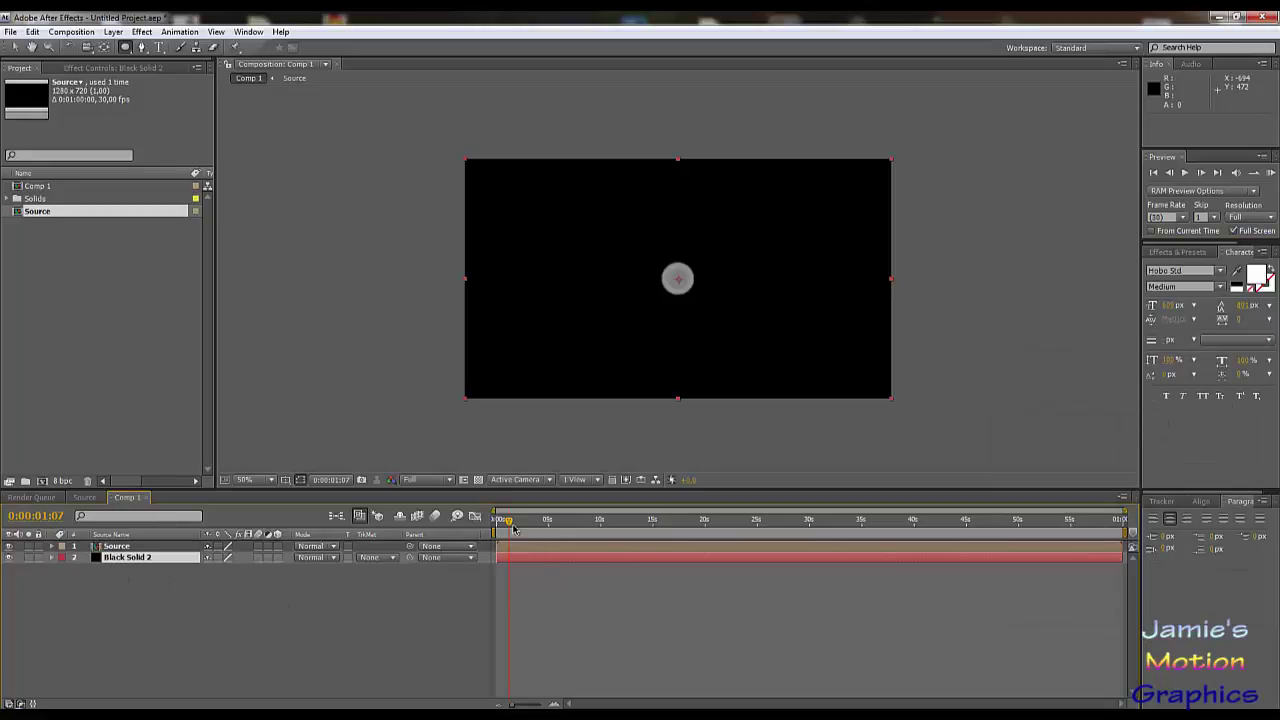
- At 0:00:15:11, scale the Source layer down to about 48%
drag(514, 530, 659, 541)
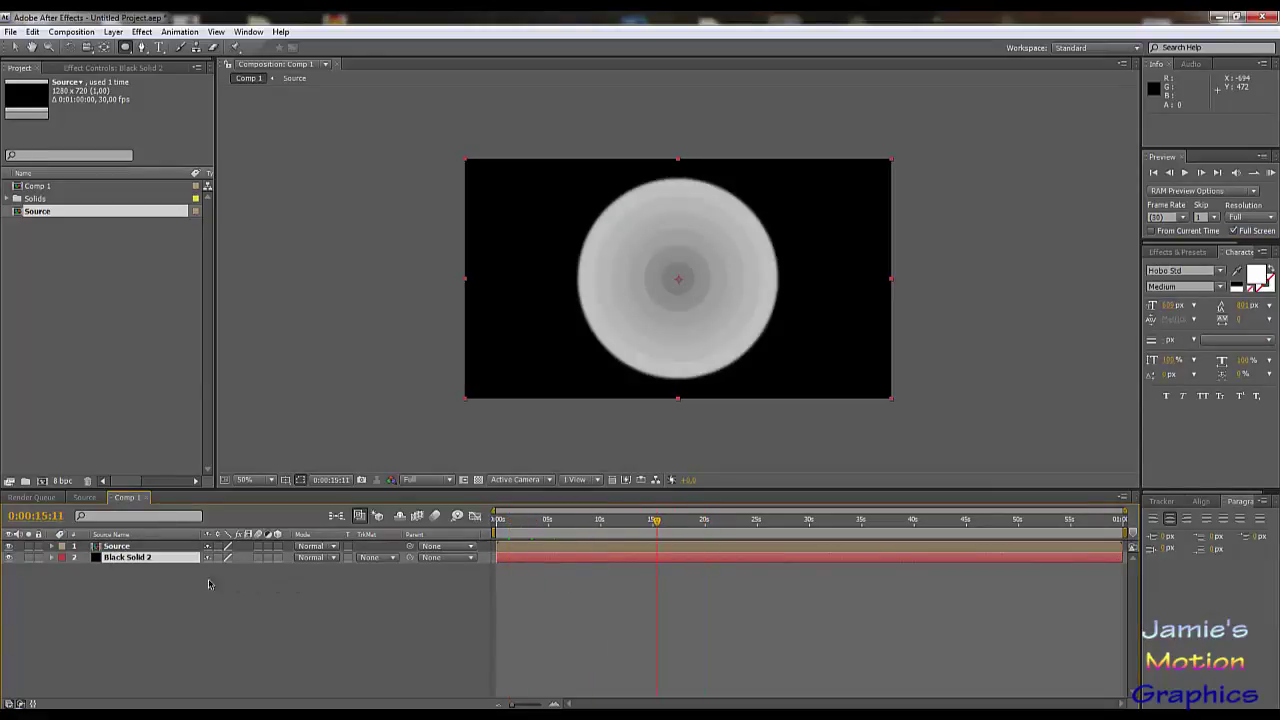
click(180, 547)
key(s)
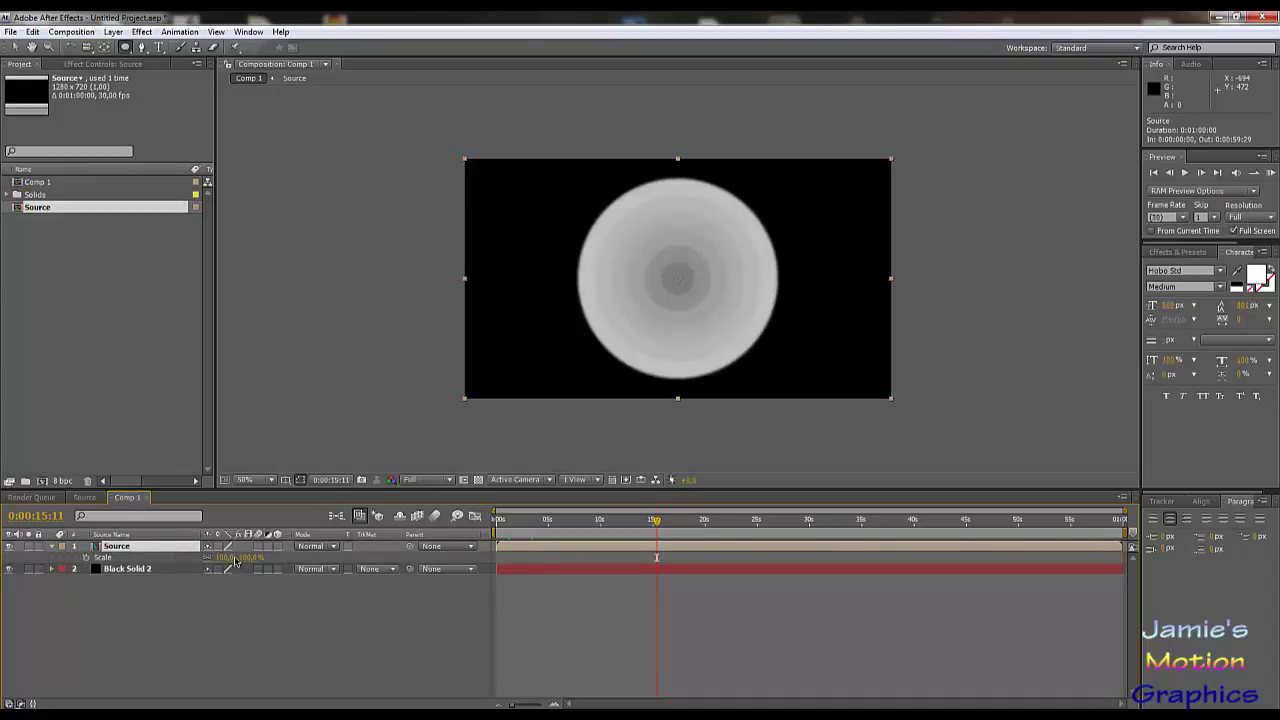
drag(228, 557, 200, 557)
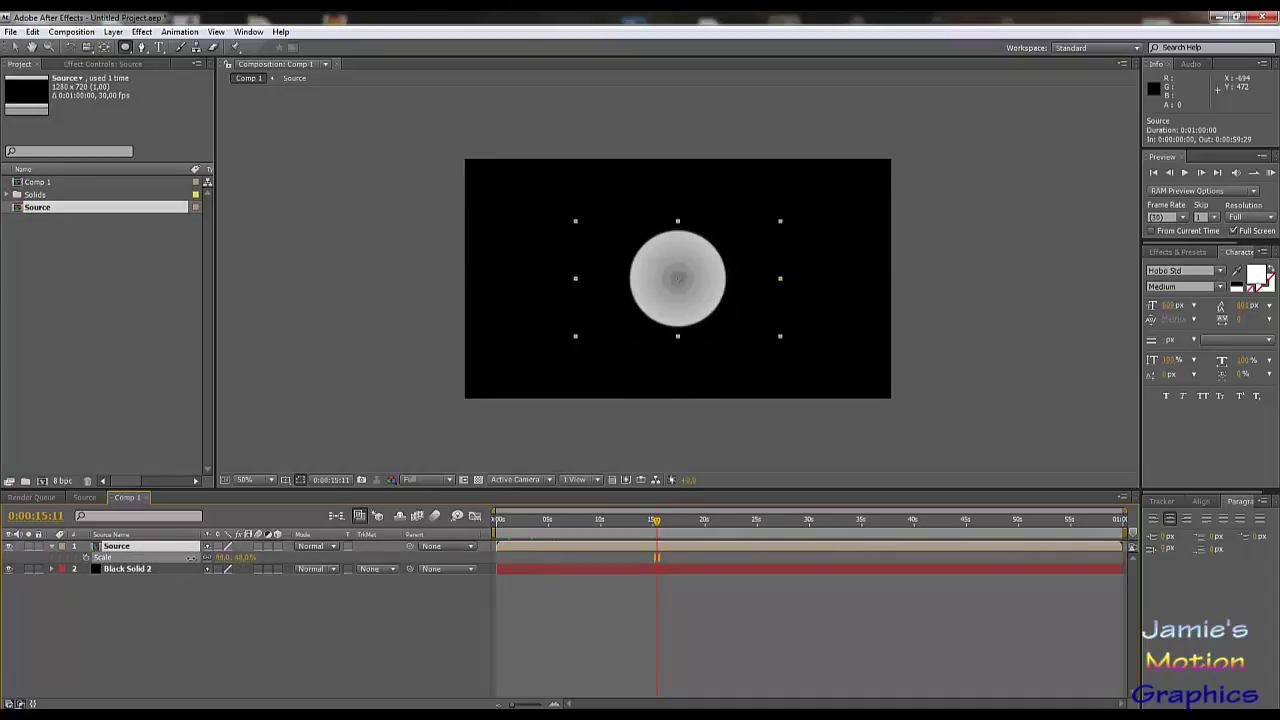
- Reduce the Source layer's scale to 43% and duplicate the layer three times
drag(193, 557, 89, 565)
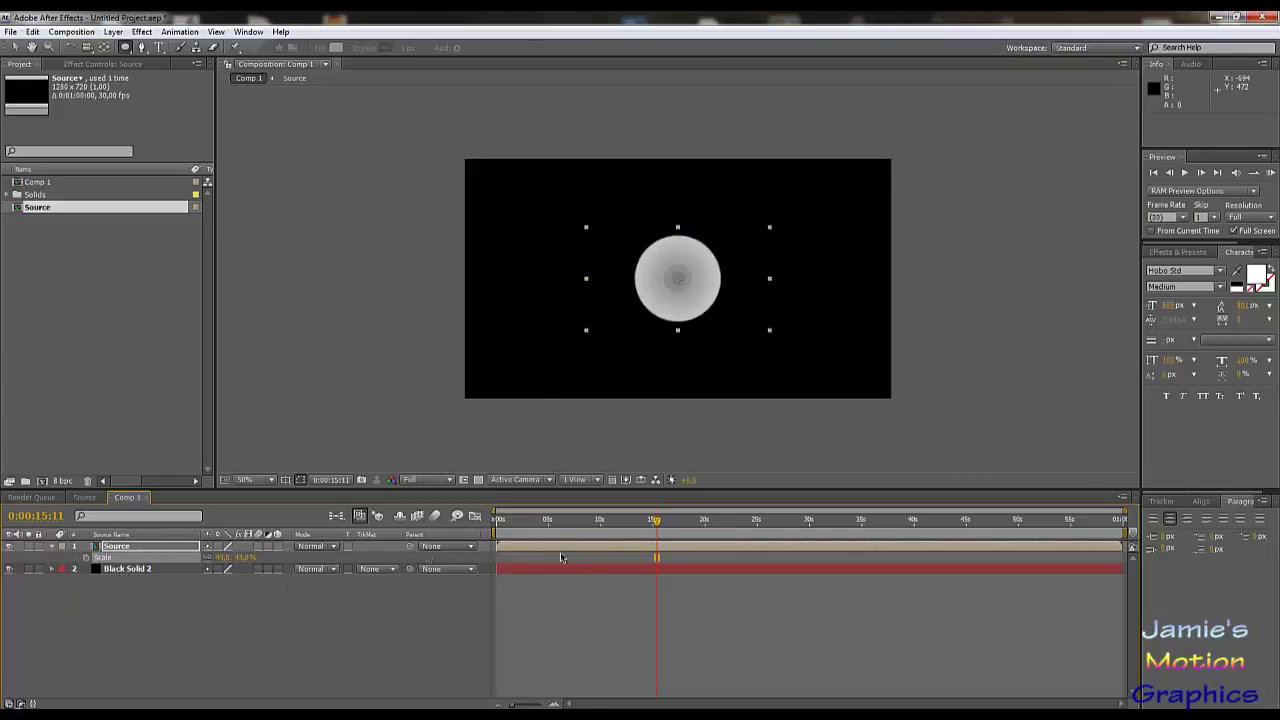
key(Return)
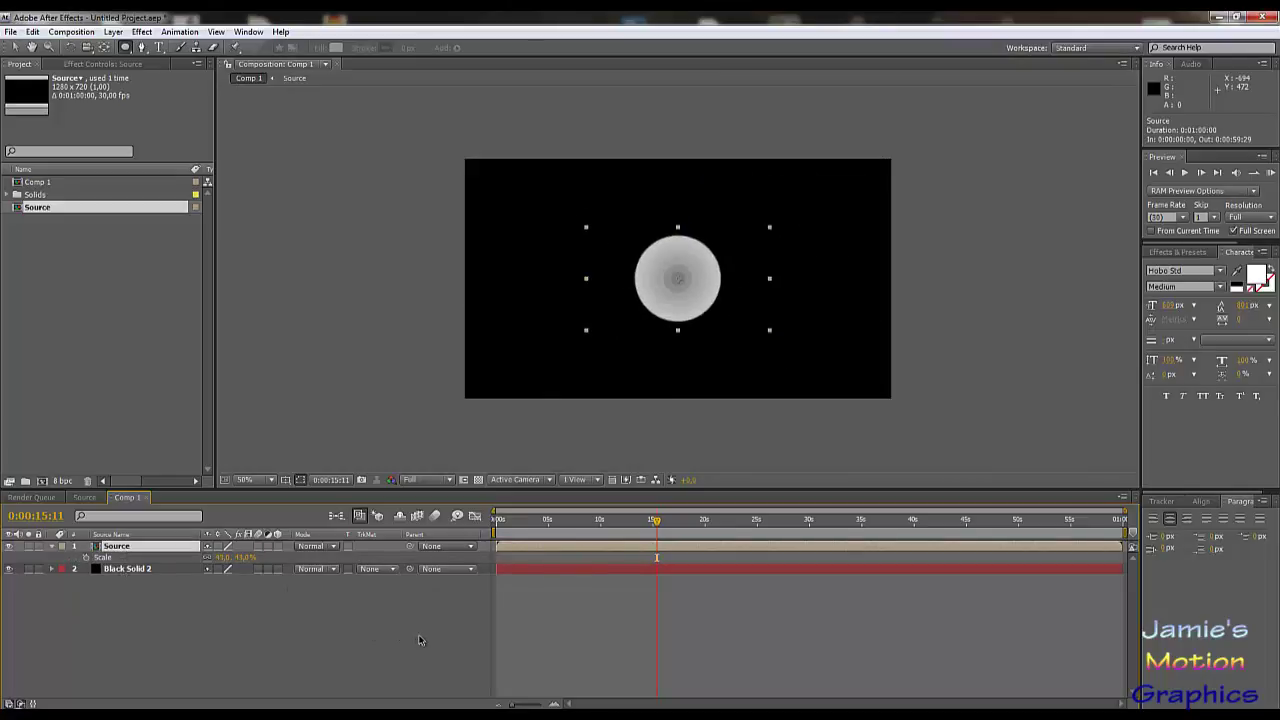
key(ctrl+d)
key(ctrl+d)
key(ctrl+d)
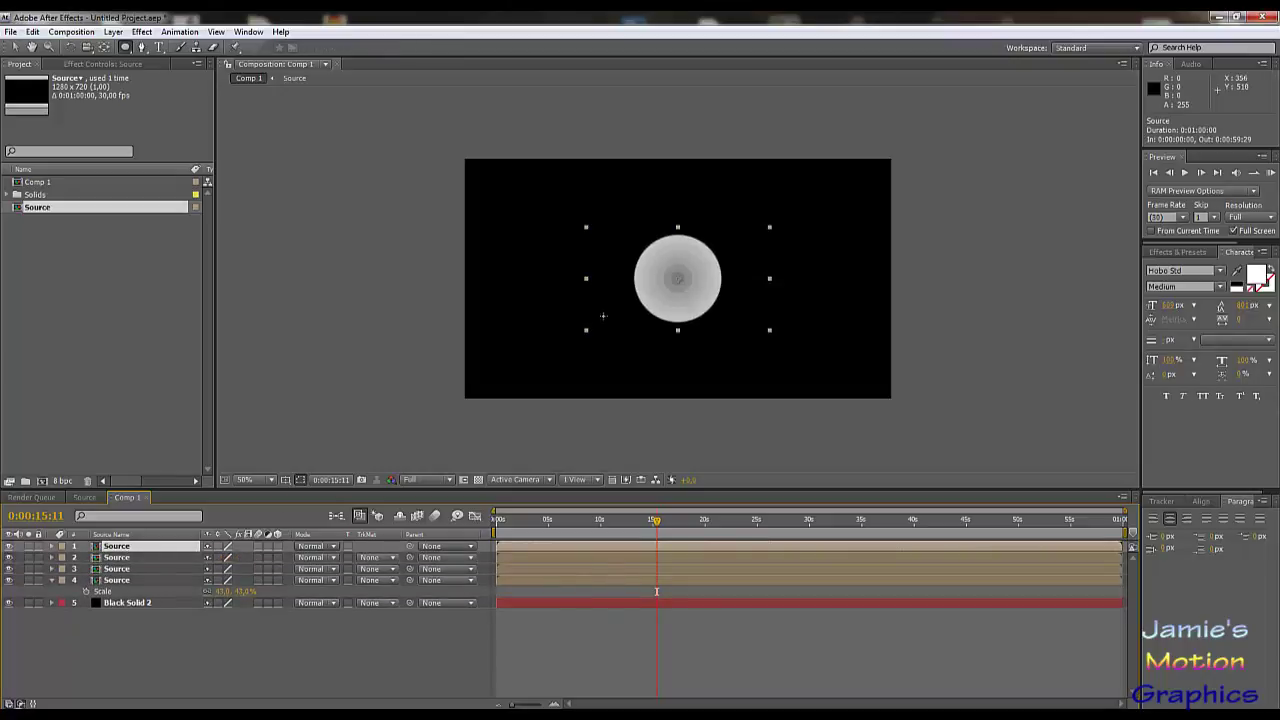
- Move the topmost Source layer's circle into the upper-left area of the composition frame
drag(630, 267, 583, 242)
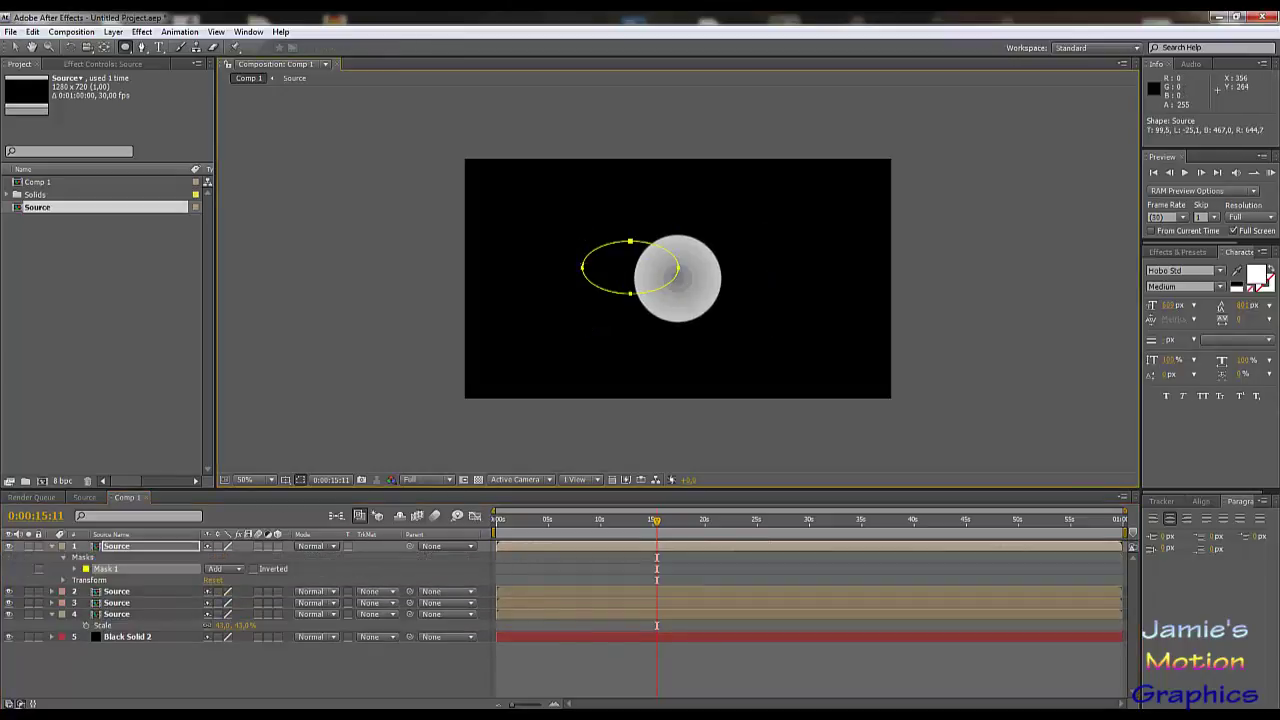
key(ctrl+z)
click(147, 549)
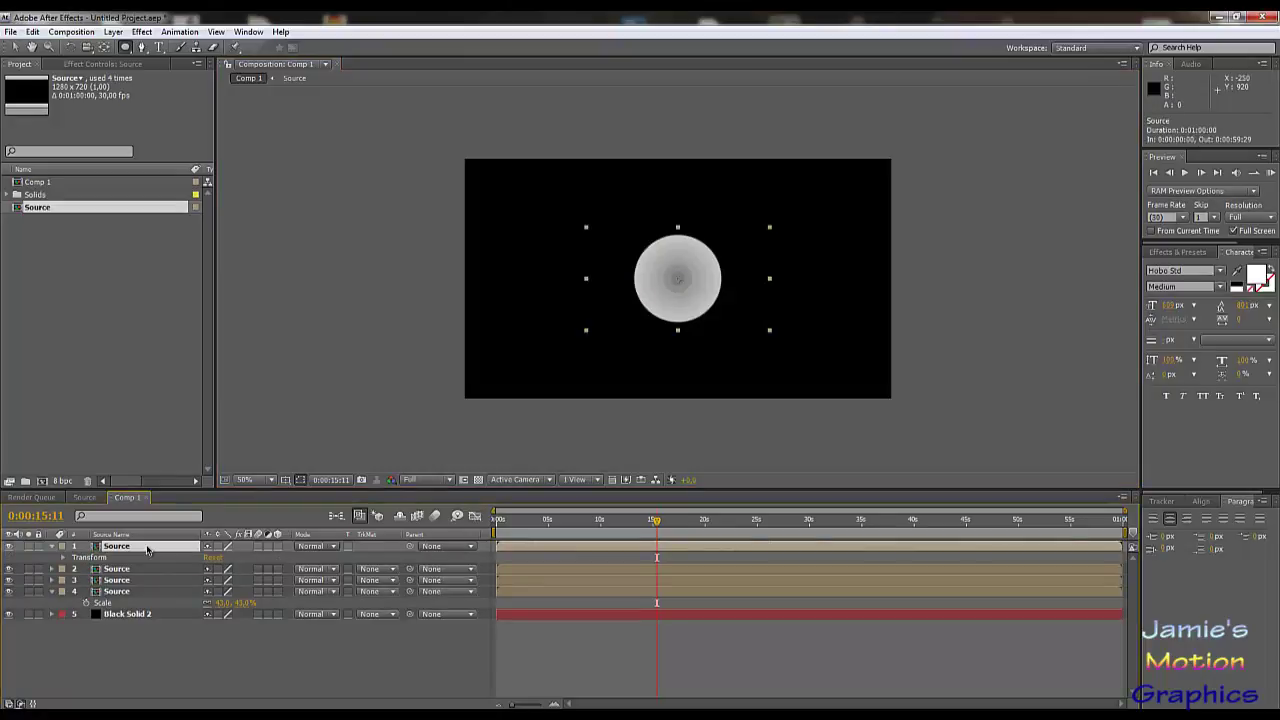
key(p)
click(14, 47)
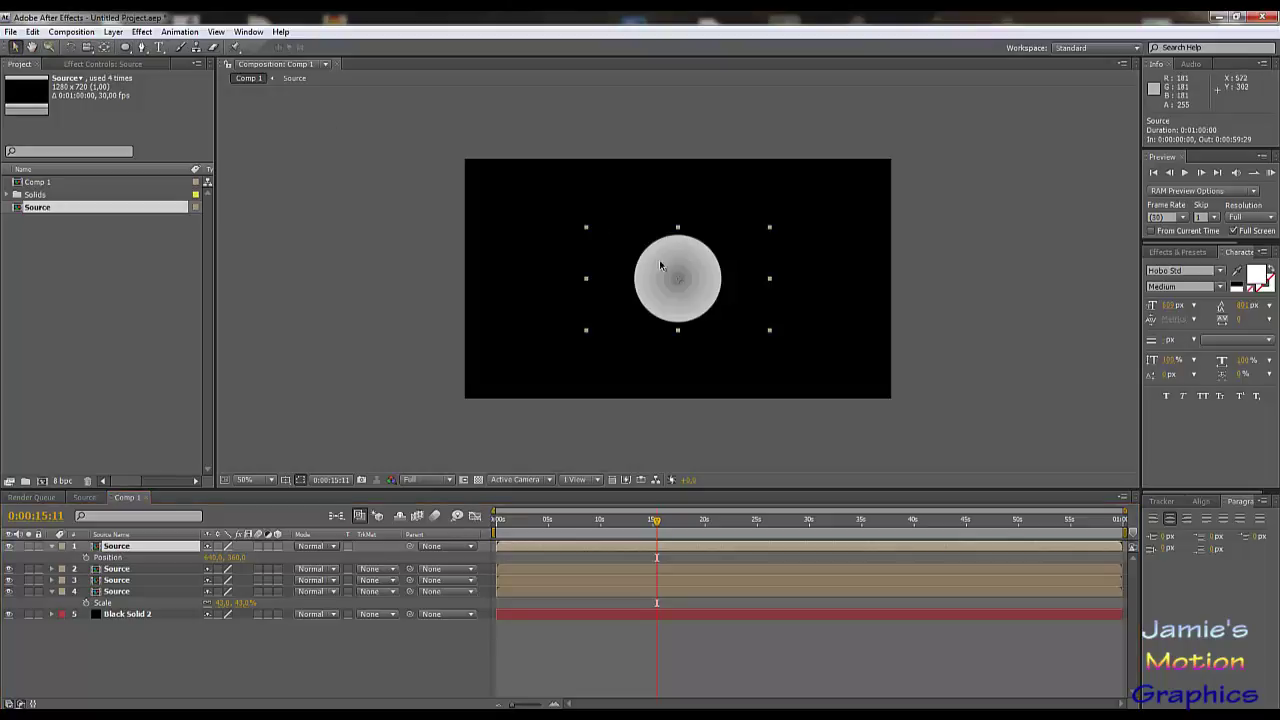
drag(688, 291, 553, 244)
double_click(560, 228)
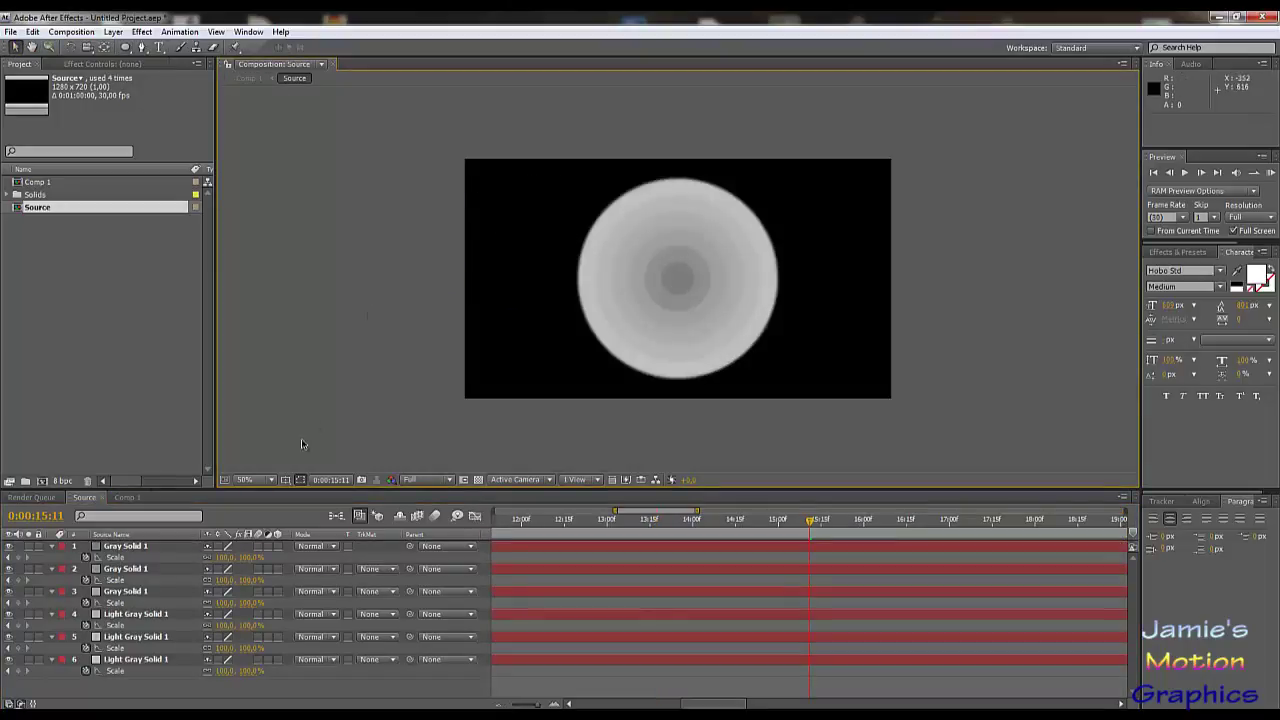
click(126, 497)
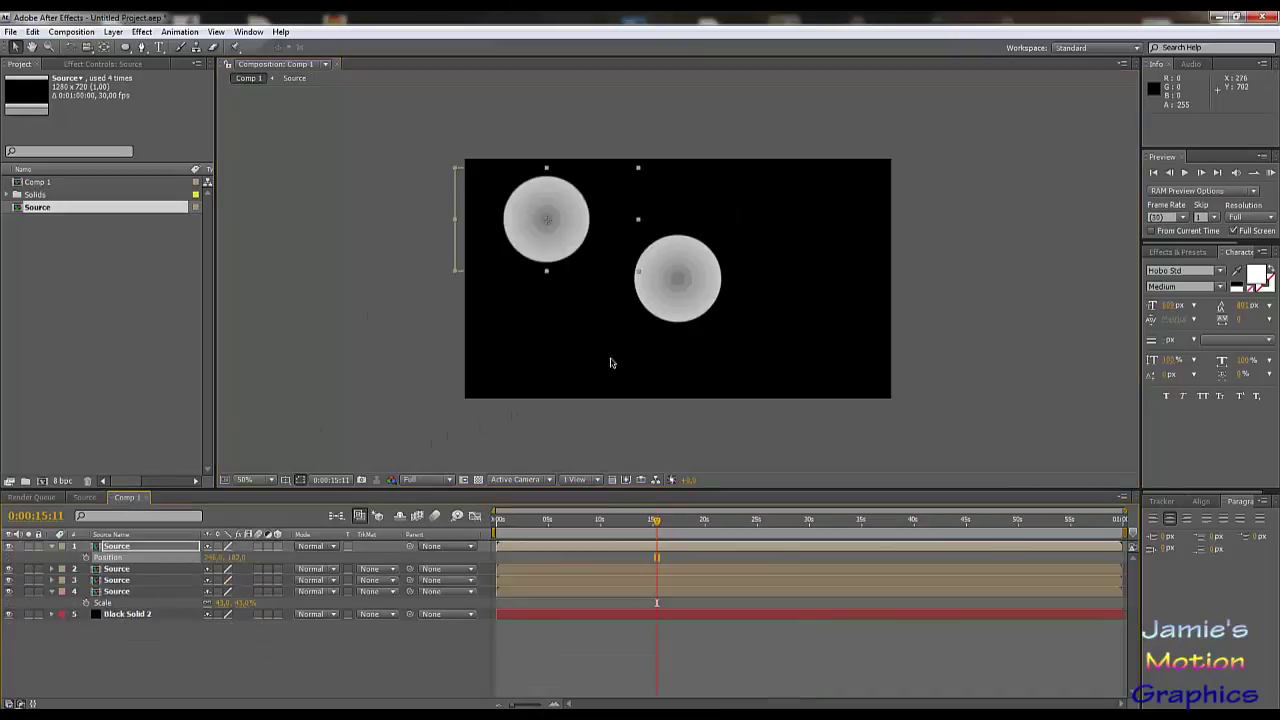
- Move the second Source layer to the frame's upper right, the third to the lower right and the fourth to the lower left
click(645, 320)
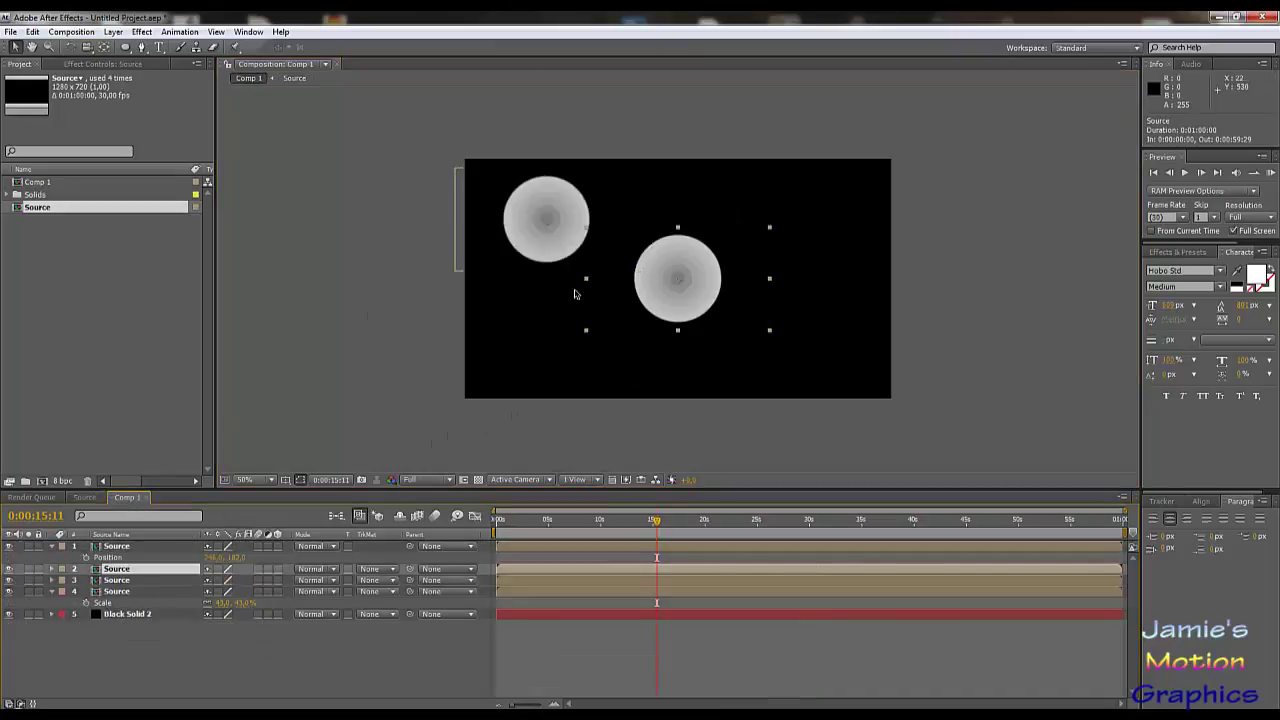
drag(689, 300, 823, 240)
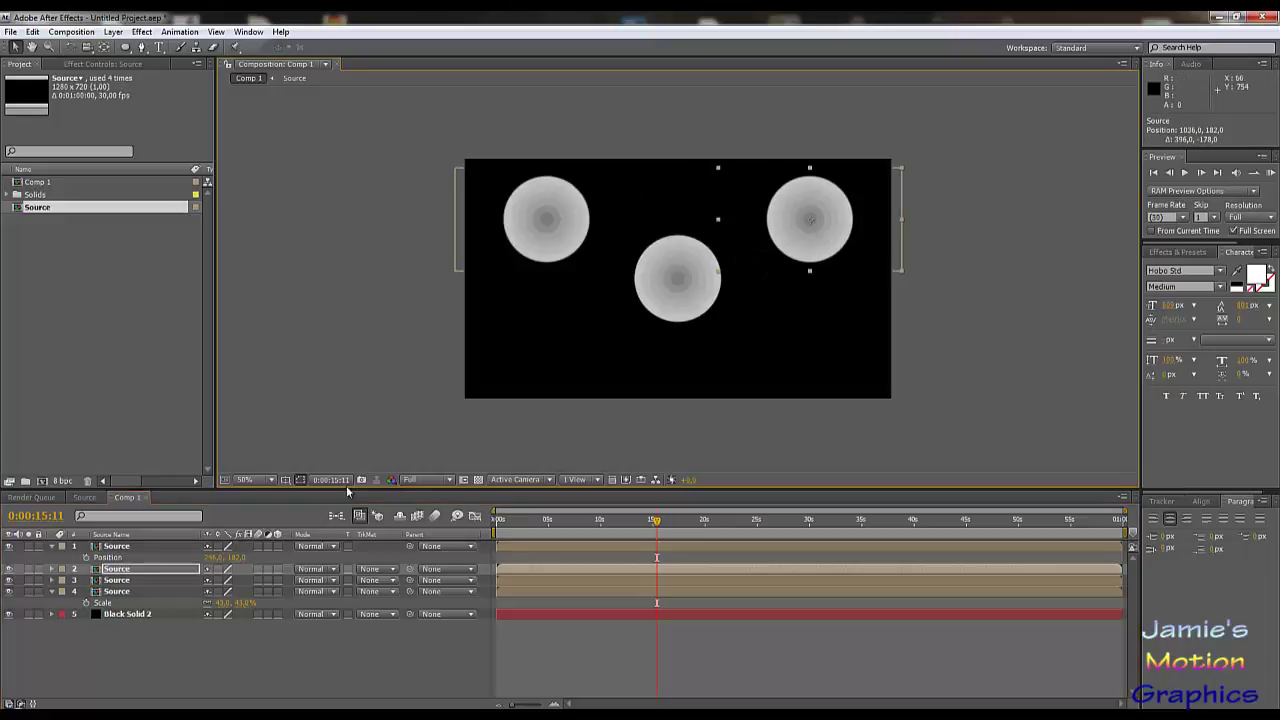
click(123, 582)
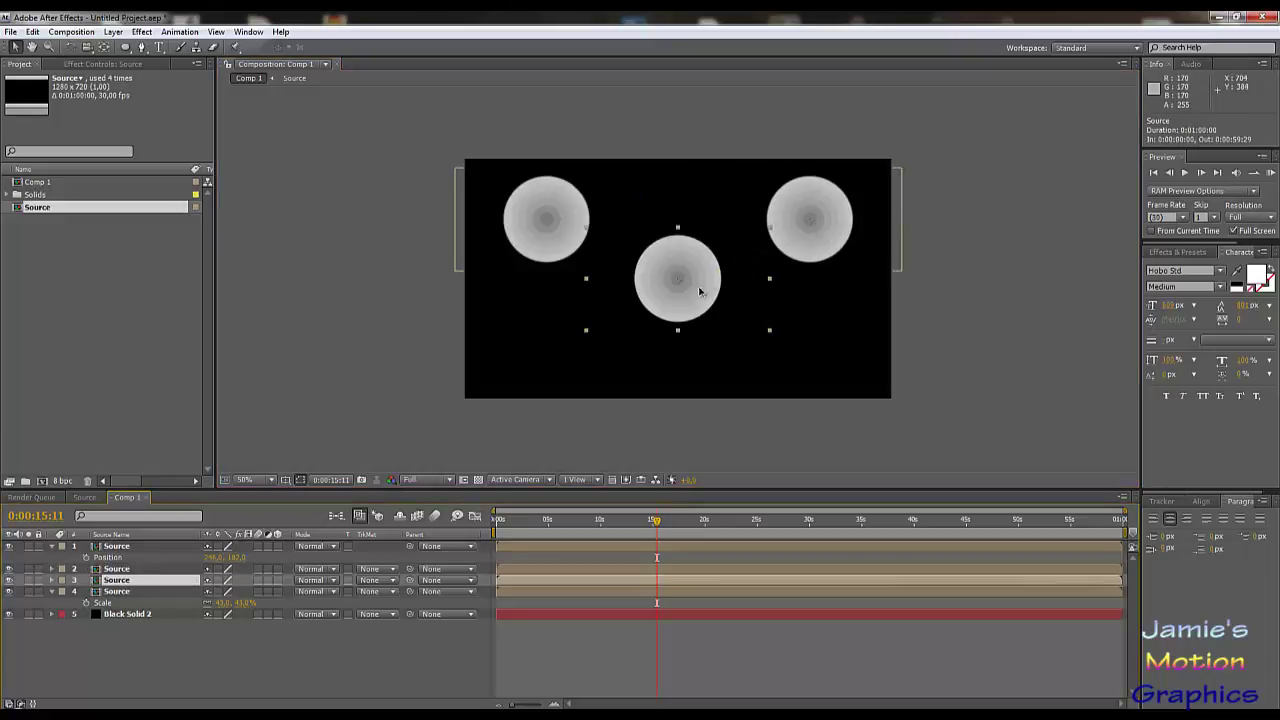
drag(700, 286, 785, 345)
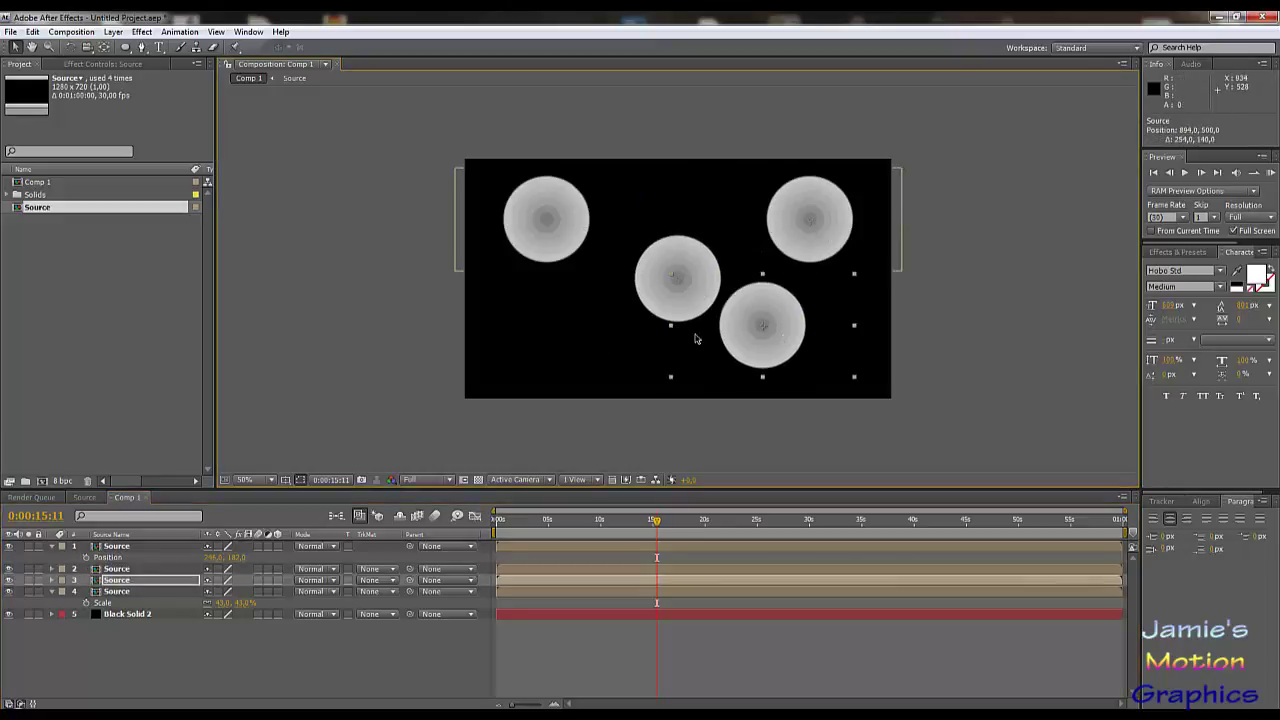
click(127, 594)
drag(683, 274, 605, 340)
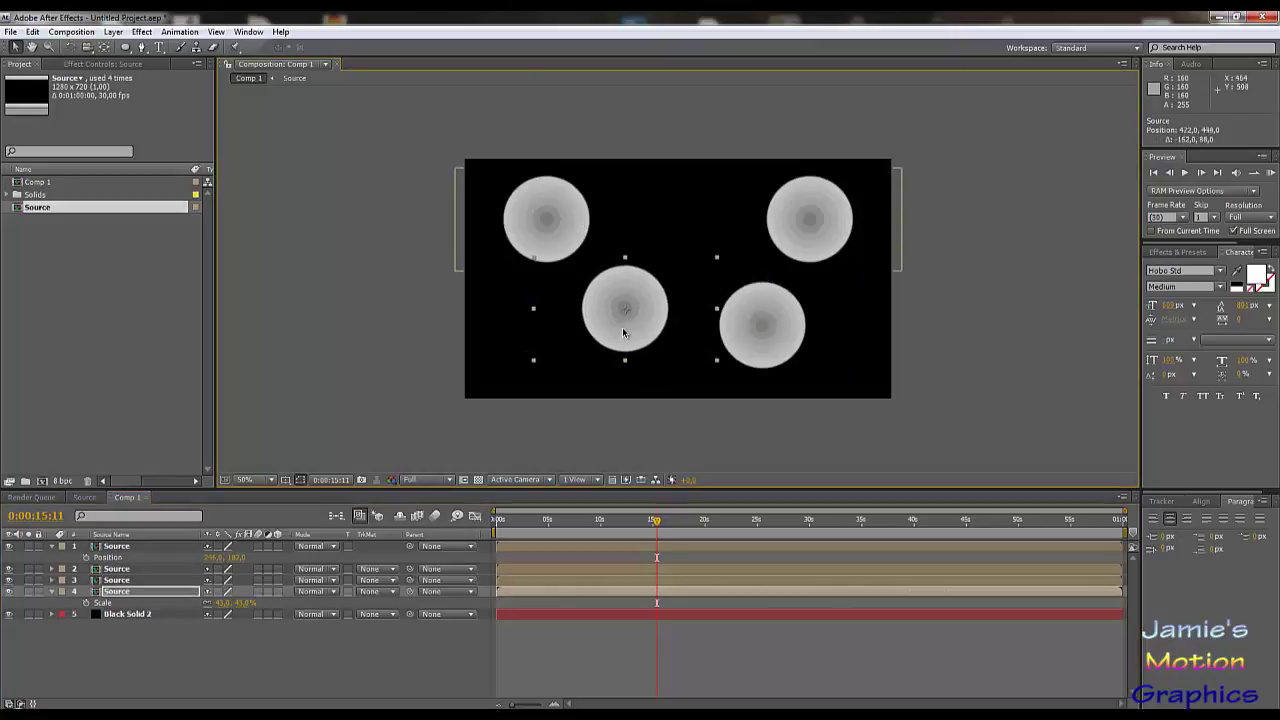
- Duplicate the upper-left Source layer, place the copy near the upper centre, and shift the two lower circles outward
click(116, 547)
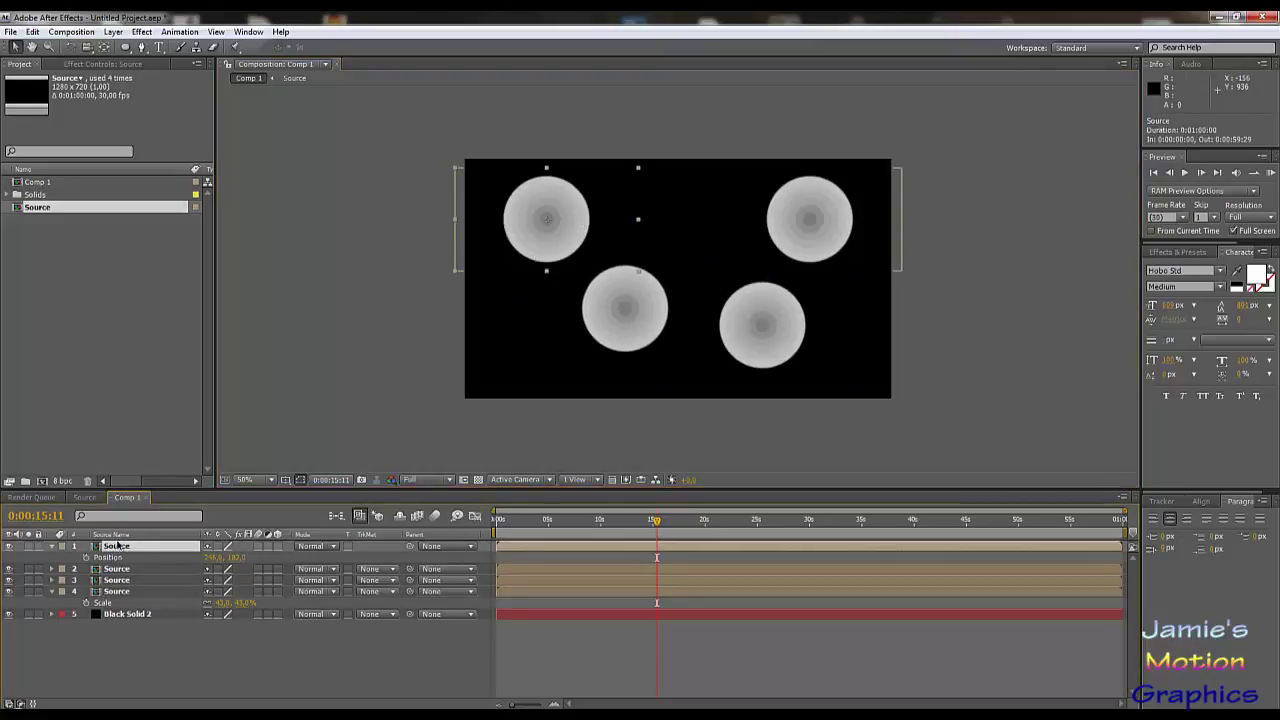
key(ctrl+d)
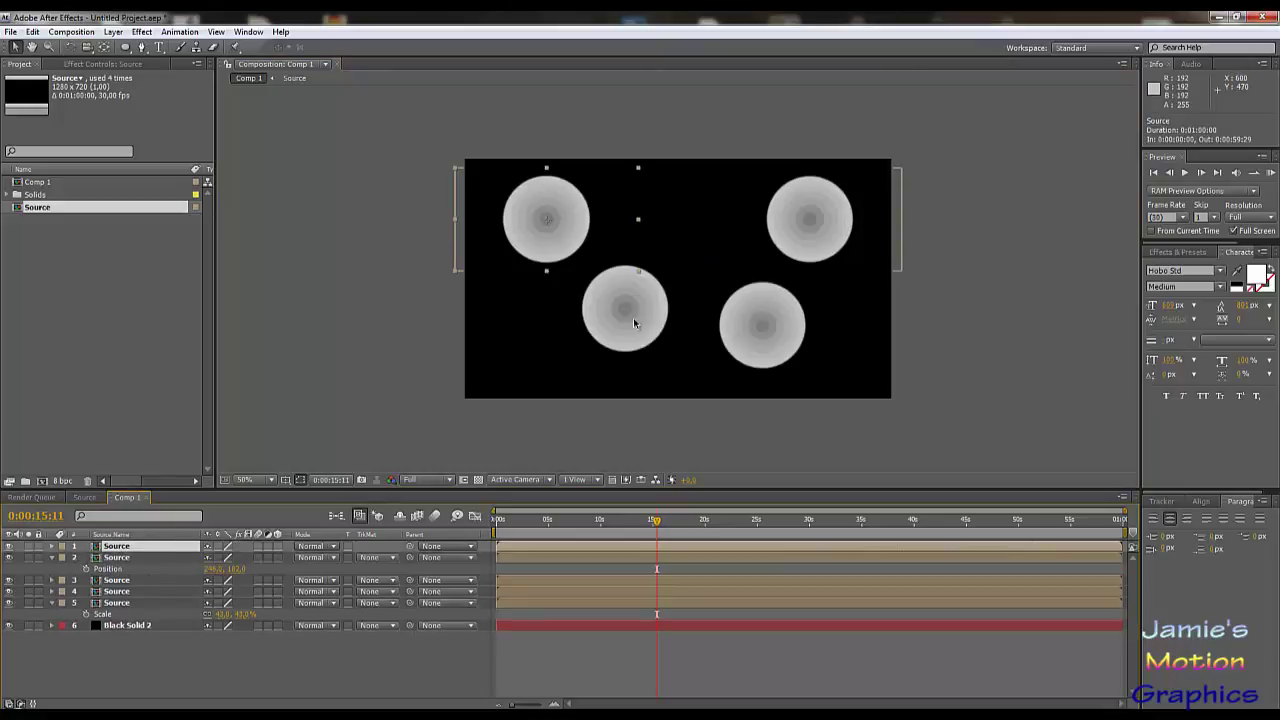
drag(570, 240, 716, 282)
drag(646, 318, 607, 348)
drag(773, 335, 788, 376)
click(258, 591)
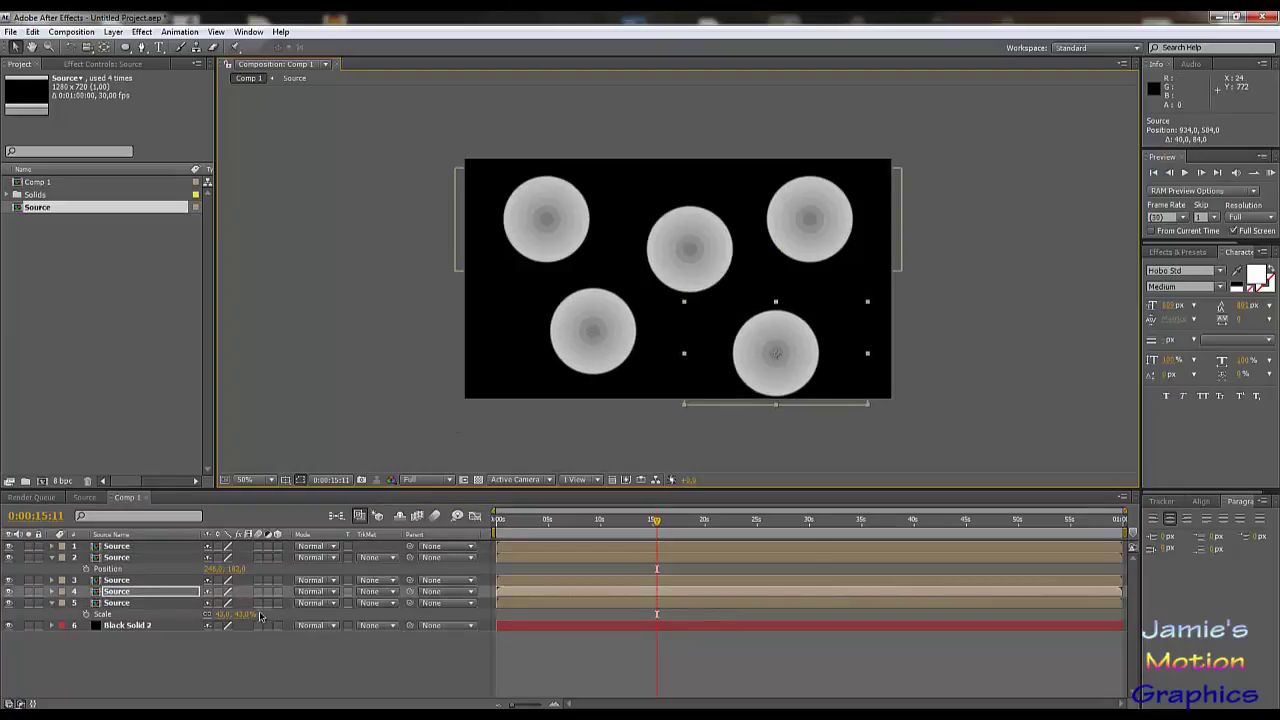
- Set the scale of the upper-centre circle's Source layer to 62%
click(125, 548)
key(s)
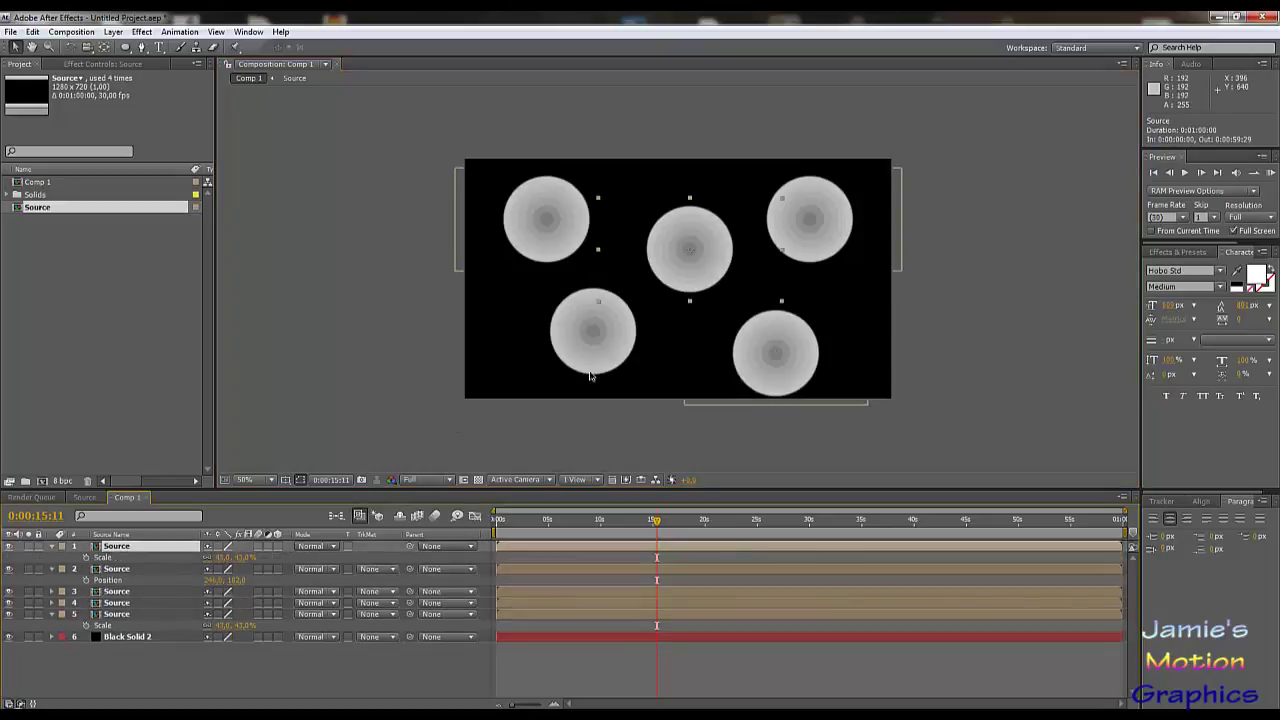
drag(245, 563, 262, 560)
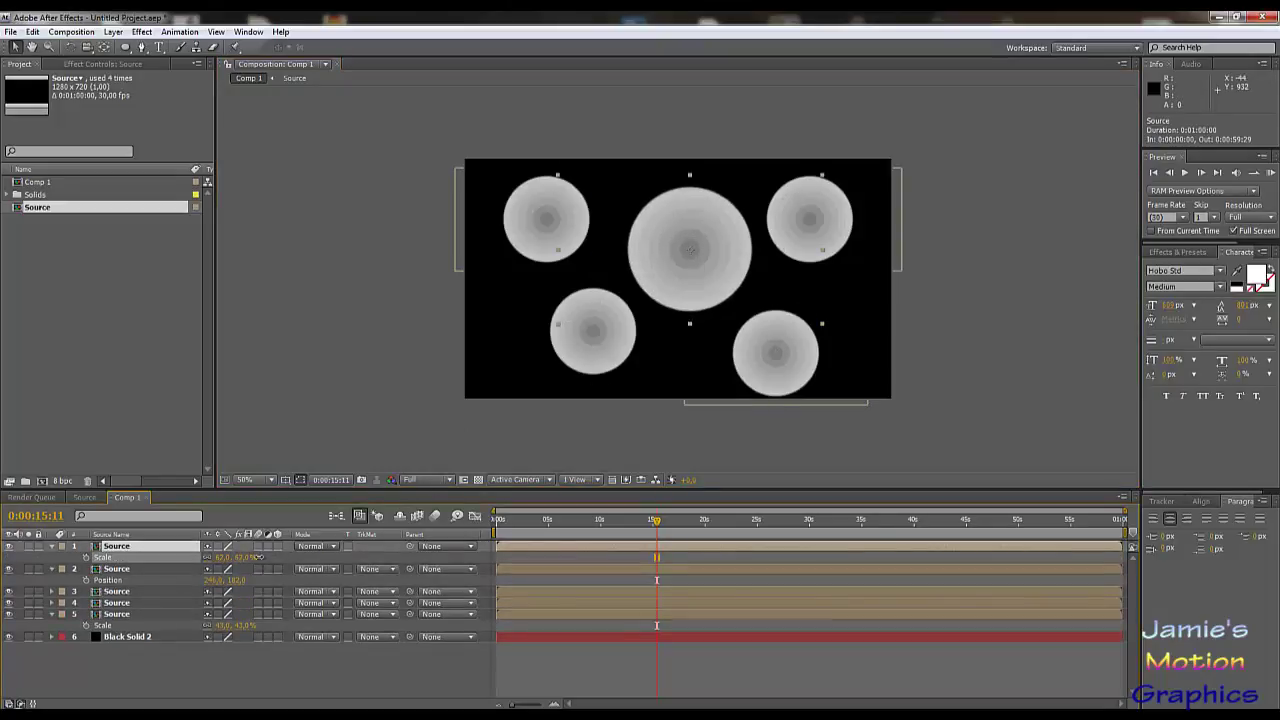
- Set the scale of Source layer 2 to 26%, layer 3 to 53% and layer 4 to 37%
click(143, 570)
shift+click(125, 614)
key(s)
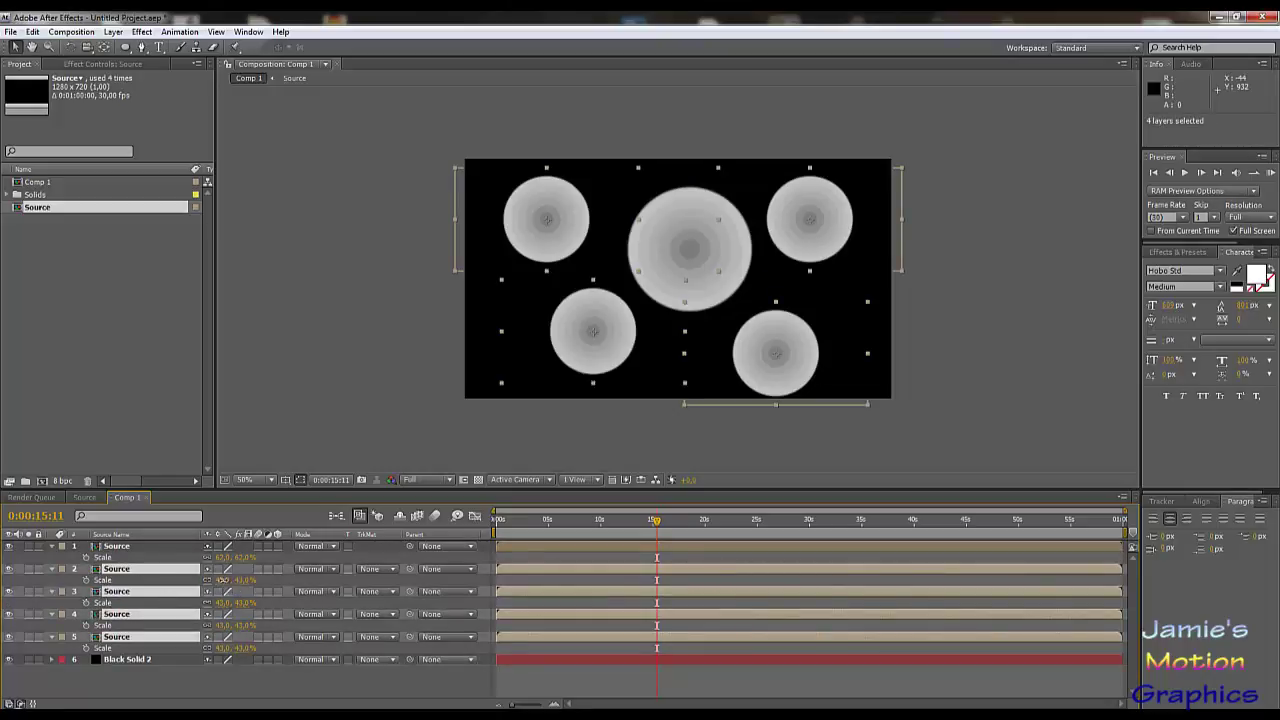
click(222, 580)
click(302, 440)
drag(237, 580, 221, 625)
click(241, 603)
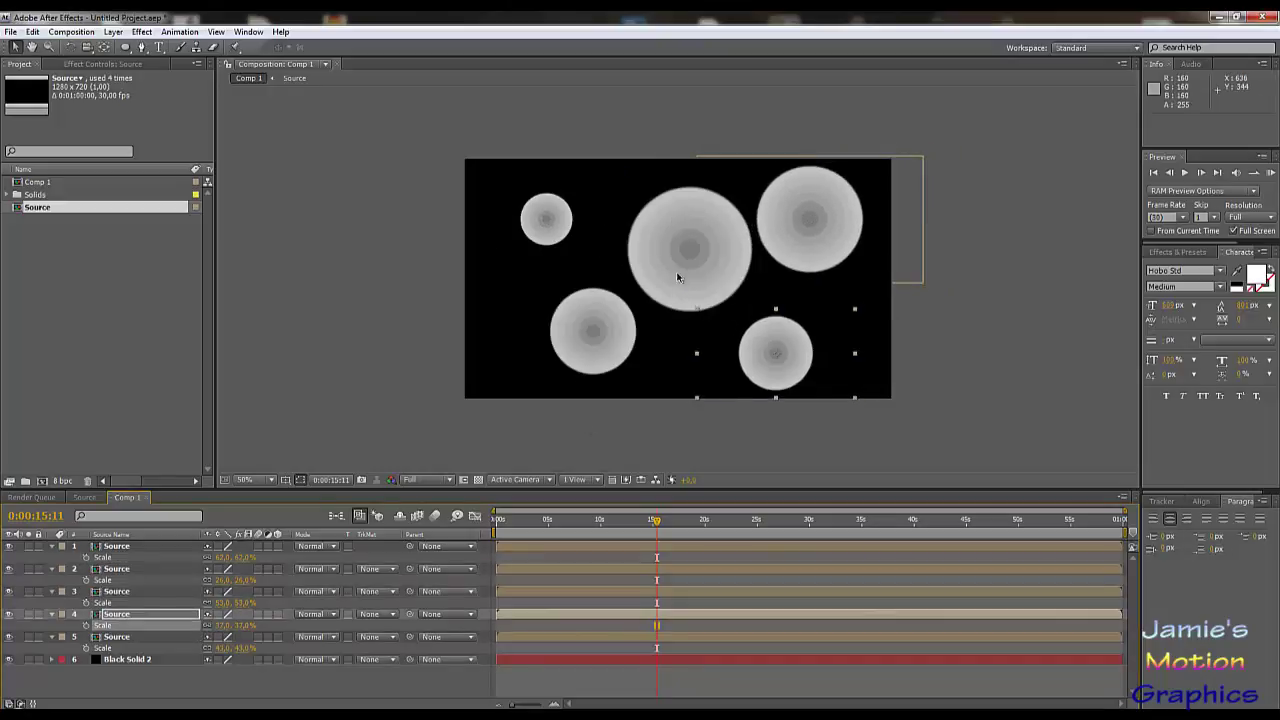
- Reposition the large central circle slightly left and down, and move the lower-left circle further toward the frame's corner
drag(679, 274, 661, 276)
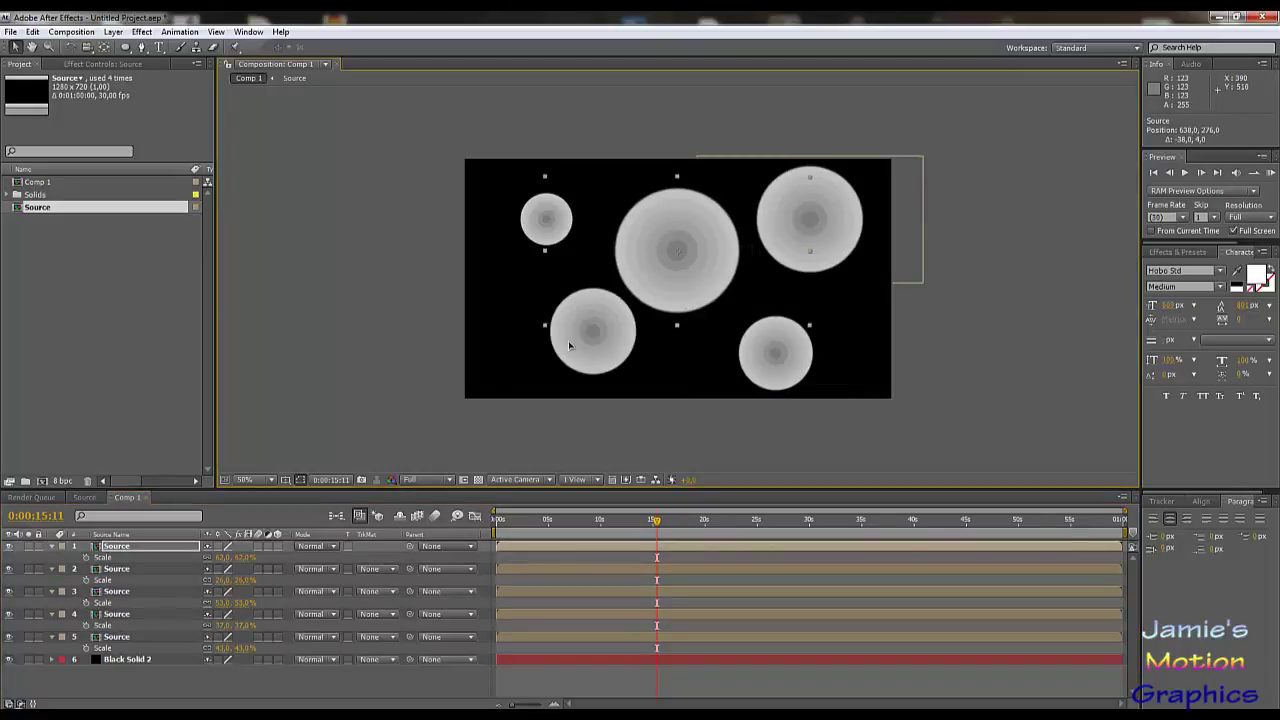
drag(568, 343, 527, 358)
drag(661, 265, 654, 273)
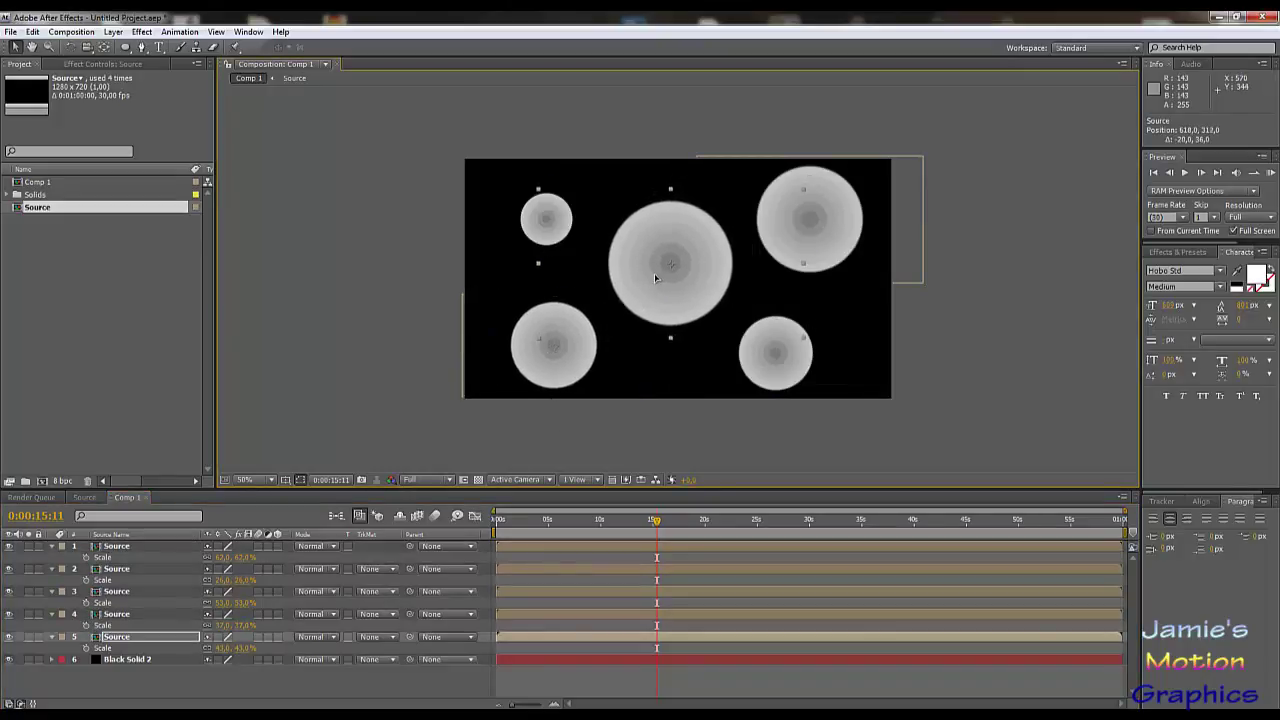
click(432, 396)
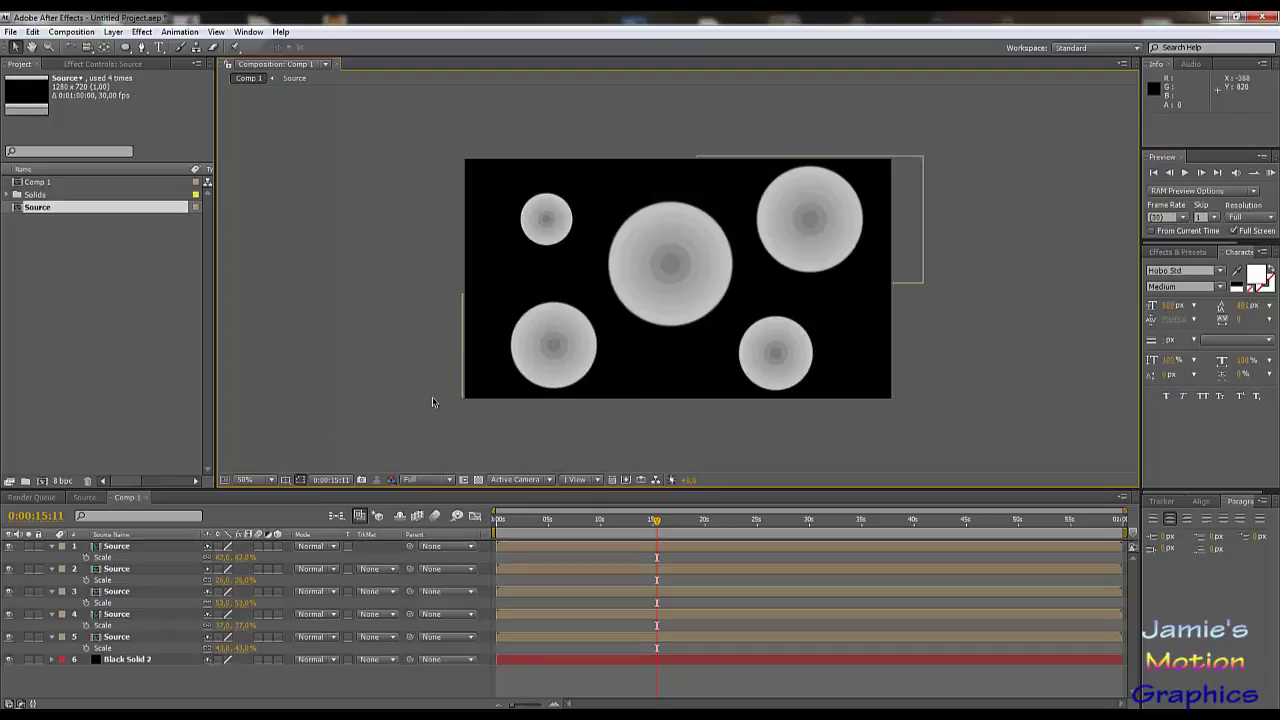
- Preview the circles' growth over the first five seconds of Comp 1 and check the timing inside the Source composition
drag(537, 523, 538, 556)
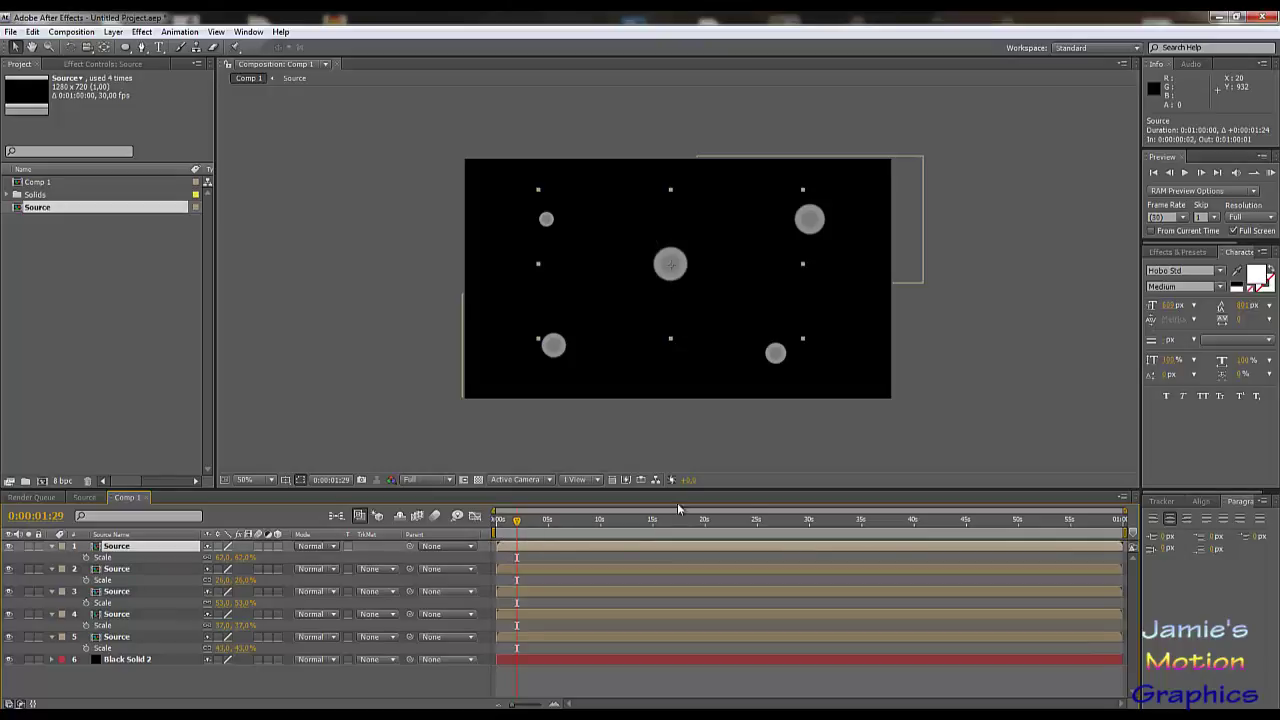
drag(1126, 511, 686, 511)
key(space)
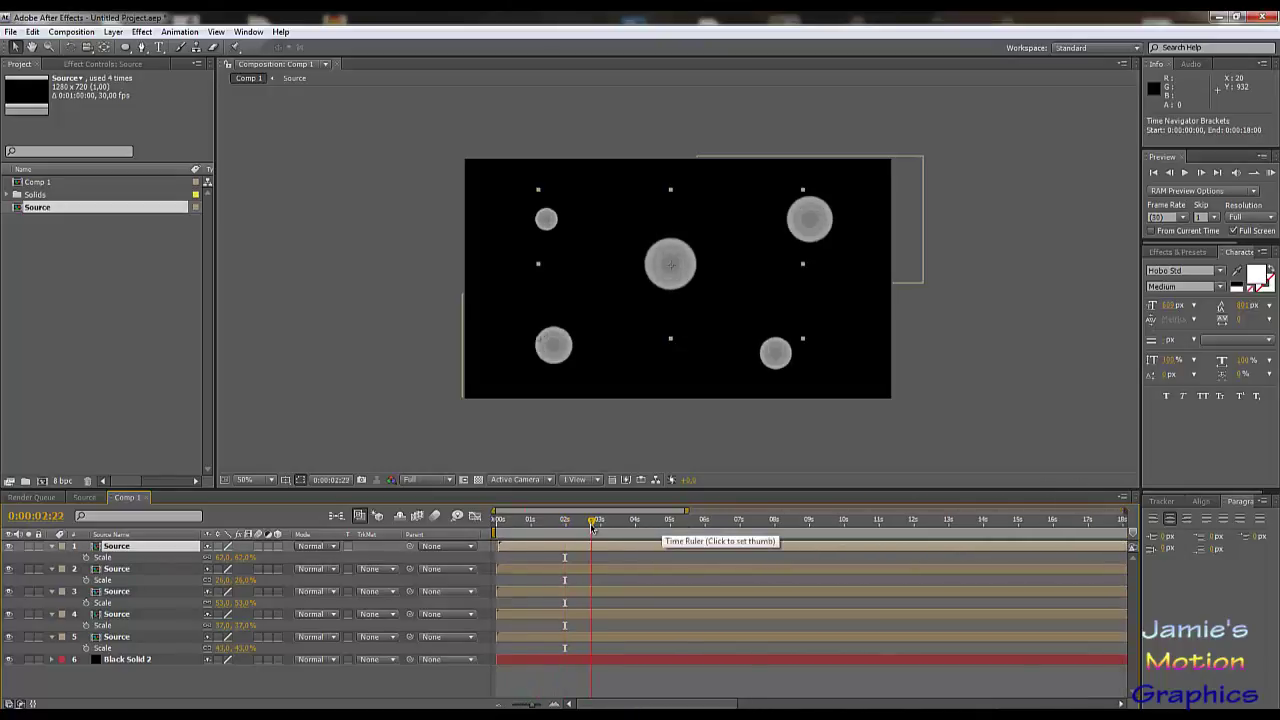
click(672, 543)
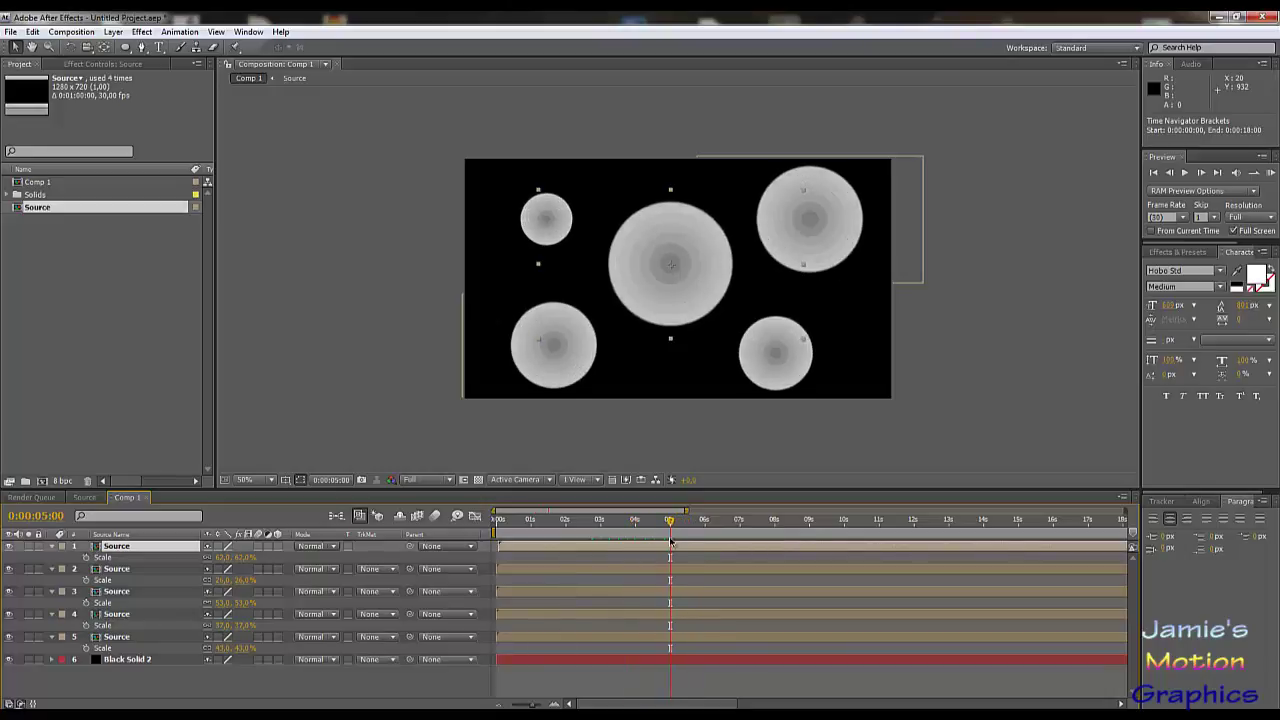
double_click(529, 547)
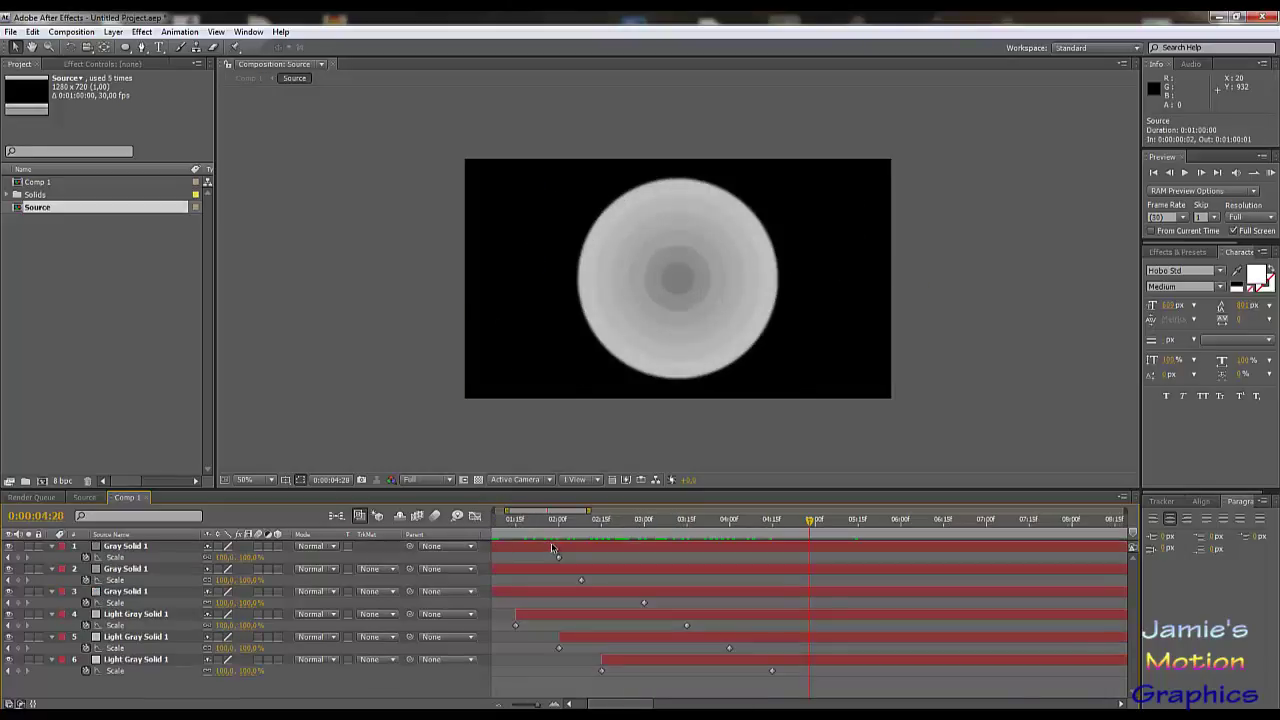
click(125, 498)
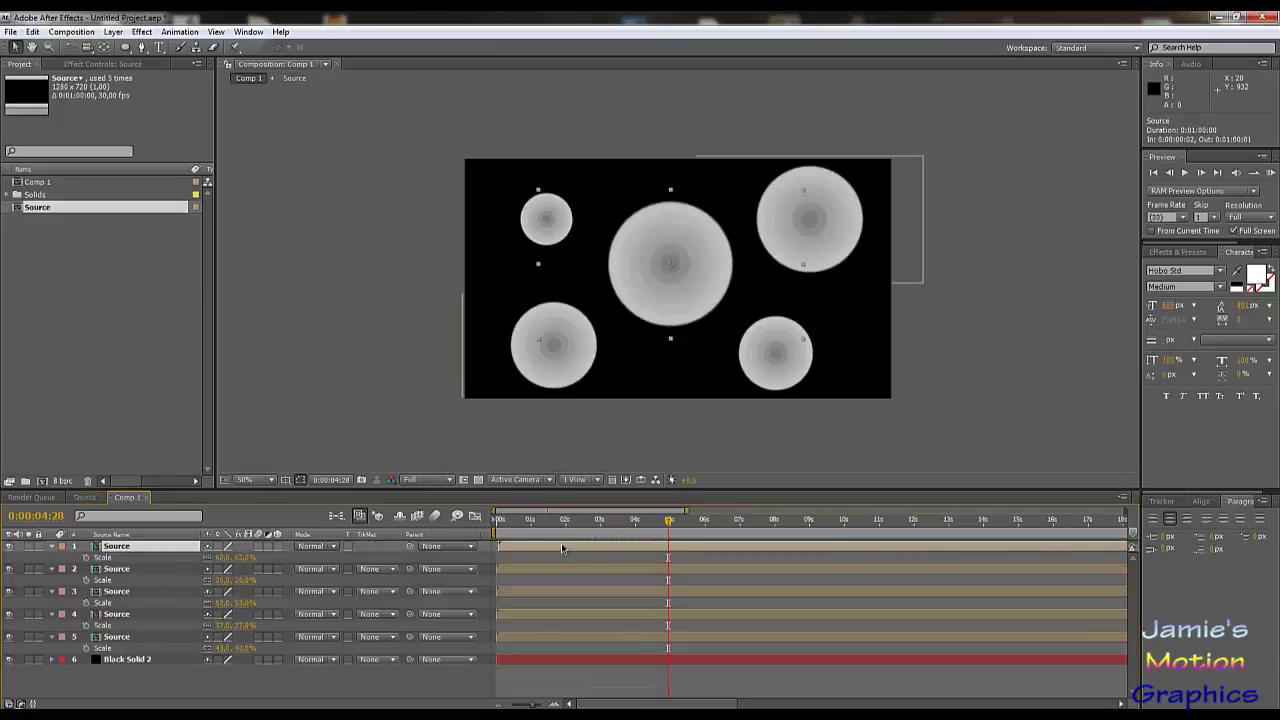
- Stagger the Source layers' start times: layer 1 at 0:00:02:00, layer 2 at about one second, layer 3 at 0:00:02:17, layer 4 at 0:00:04:14
drag(538, 549, 590, 545)
click(554, 592)
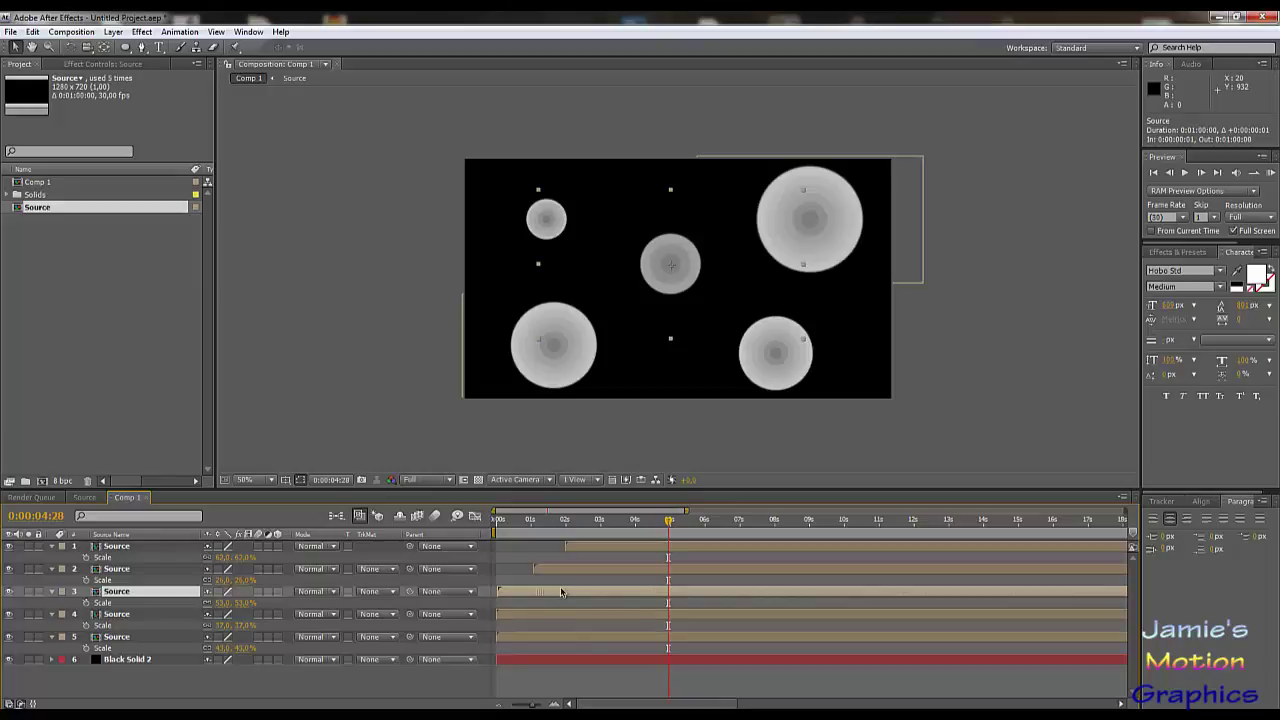
drag(563, 592, 649, 596)
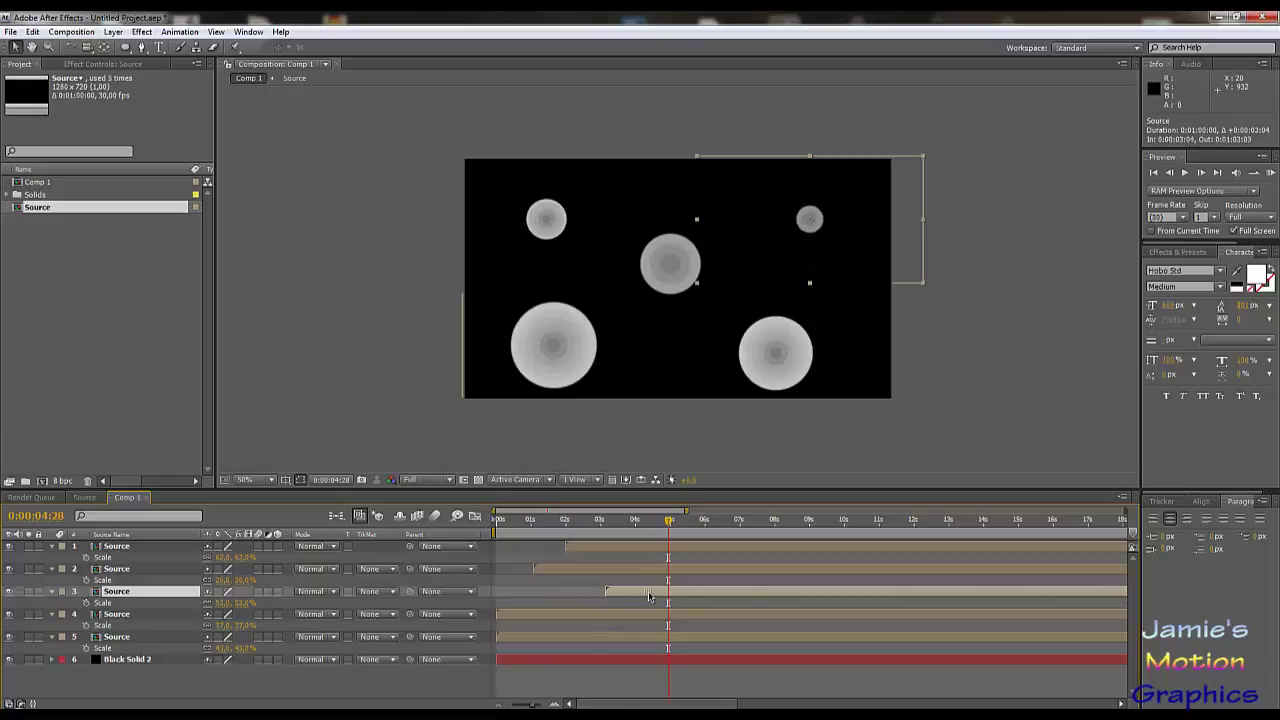
drag(520, 614, 683, 621)
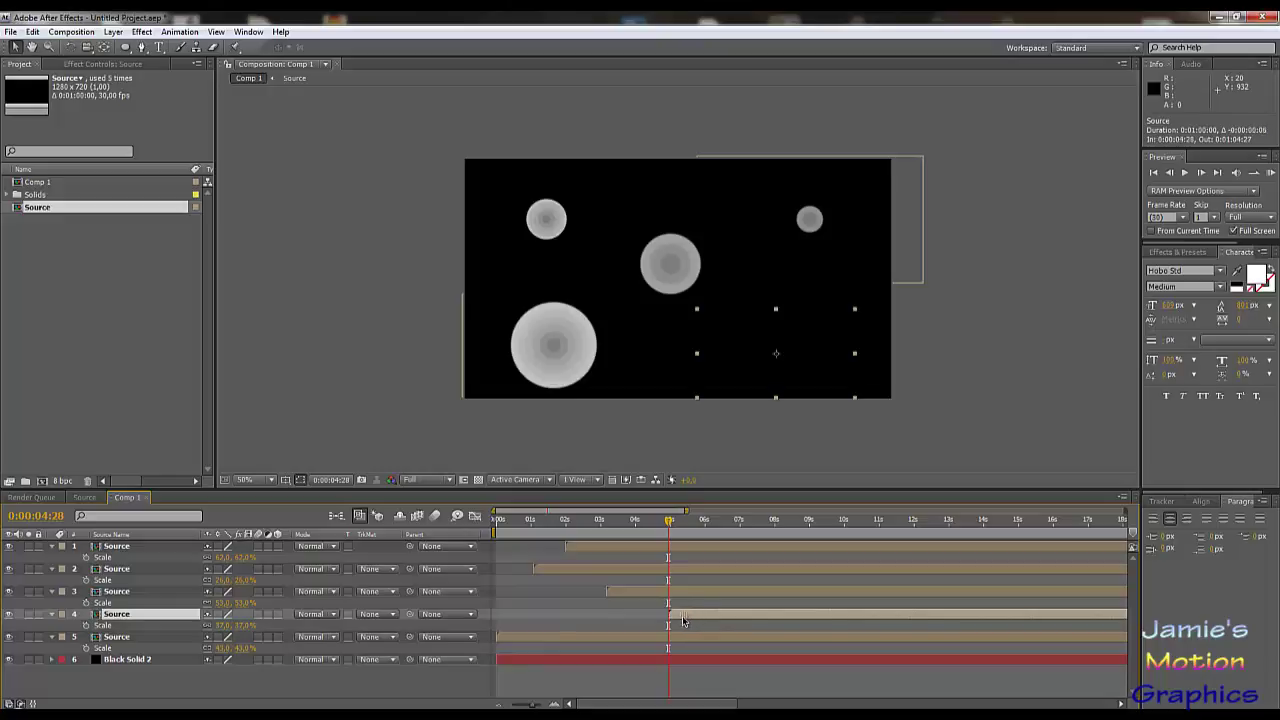
drag(613, 593, 592, 597)
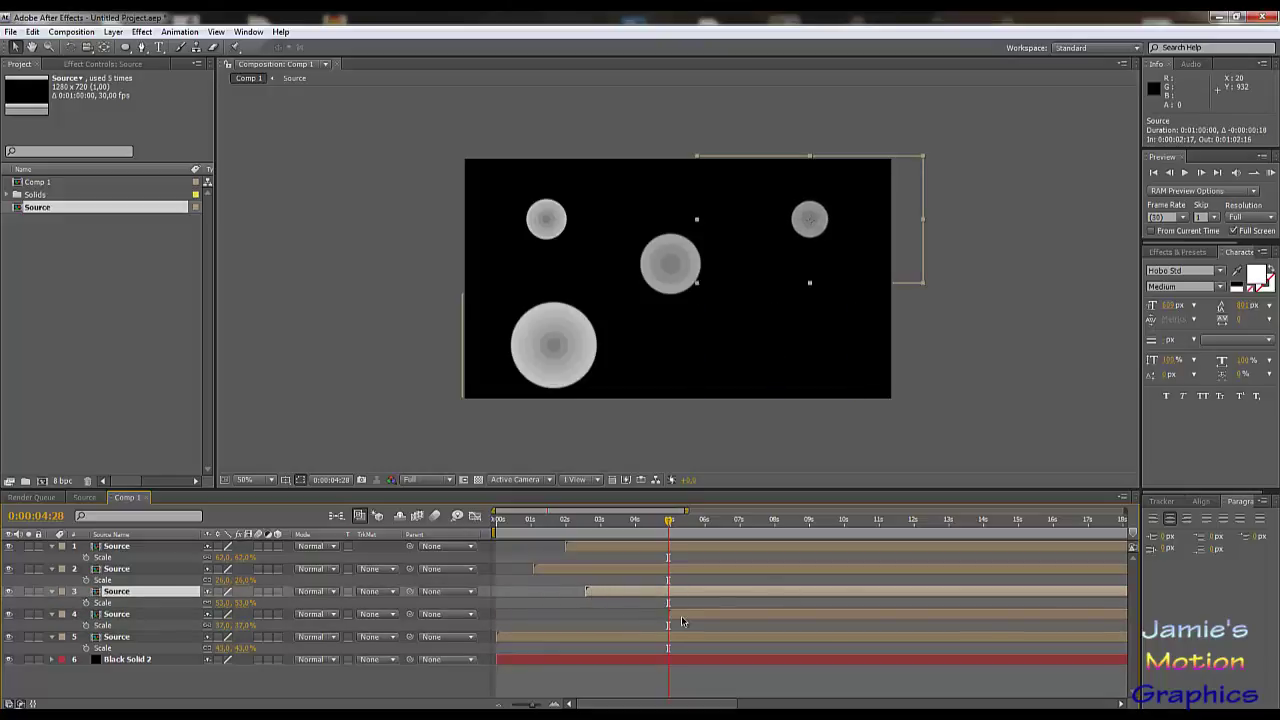
drag(682, 622, 666, 622)
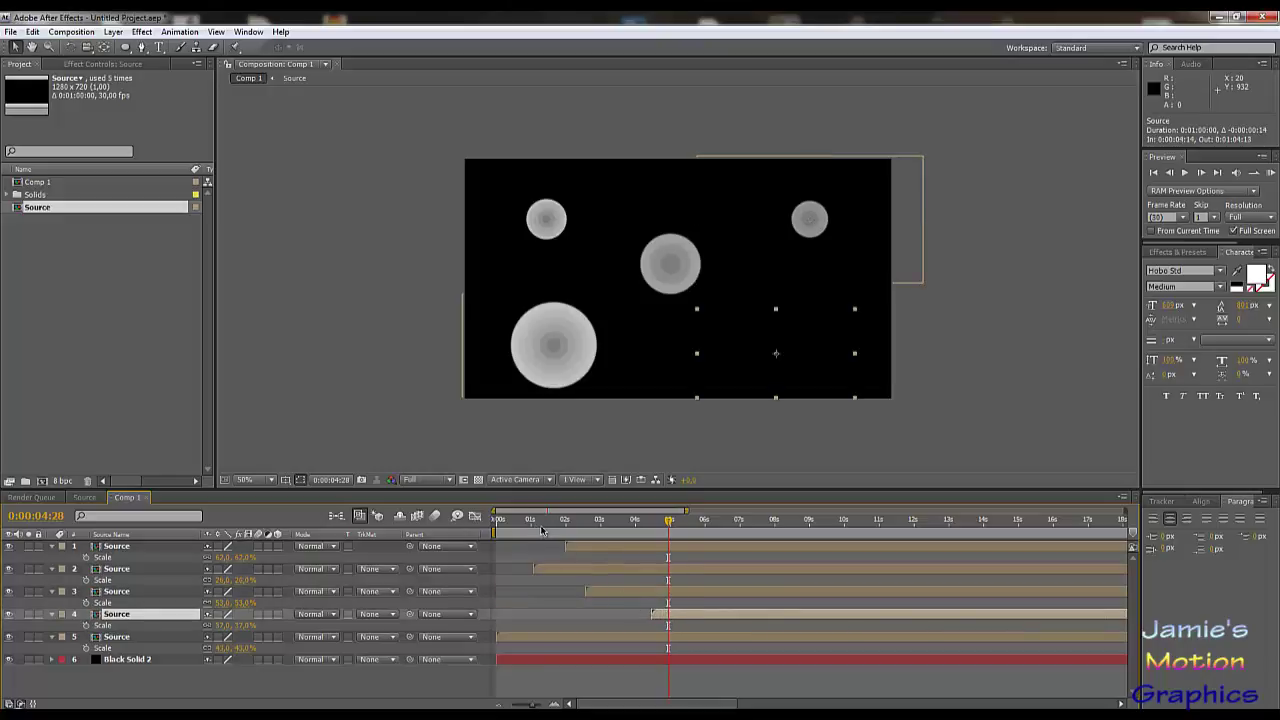
- Preview the staggered circle animation up to about 0:00:05:04 and select the top Source layer
key(KP_0)
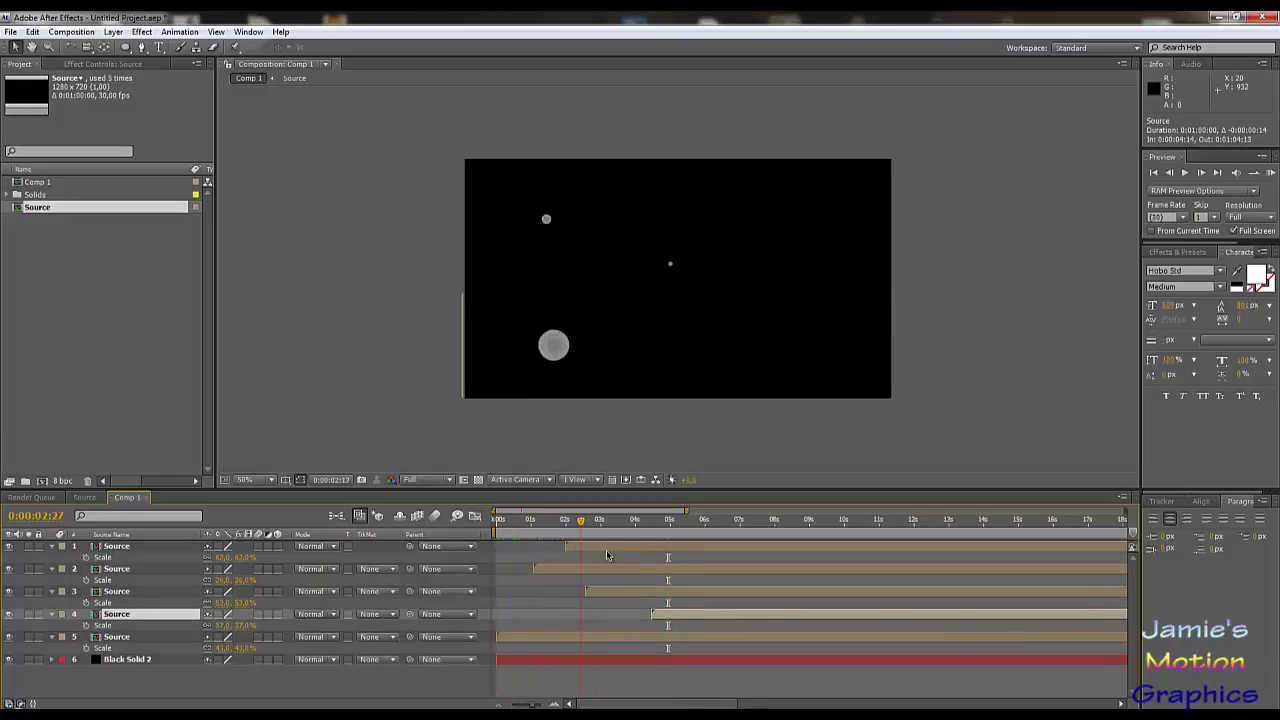
drag(733, 577, 674, 590)
click(126, 552)
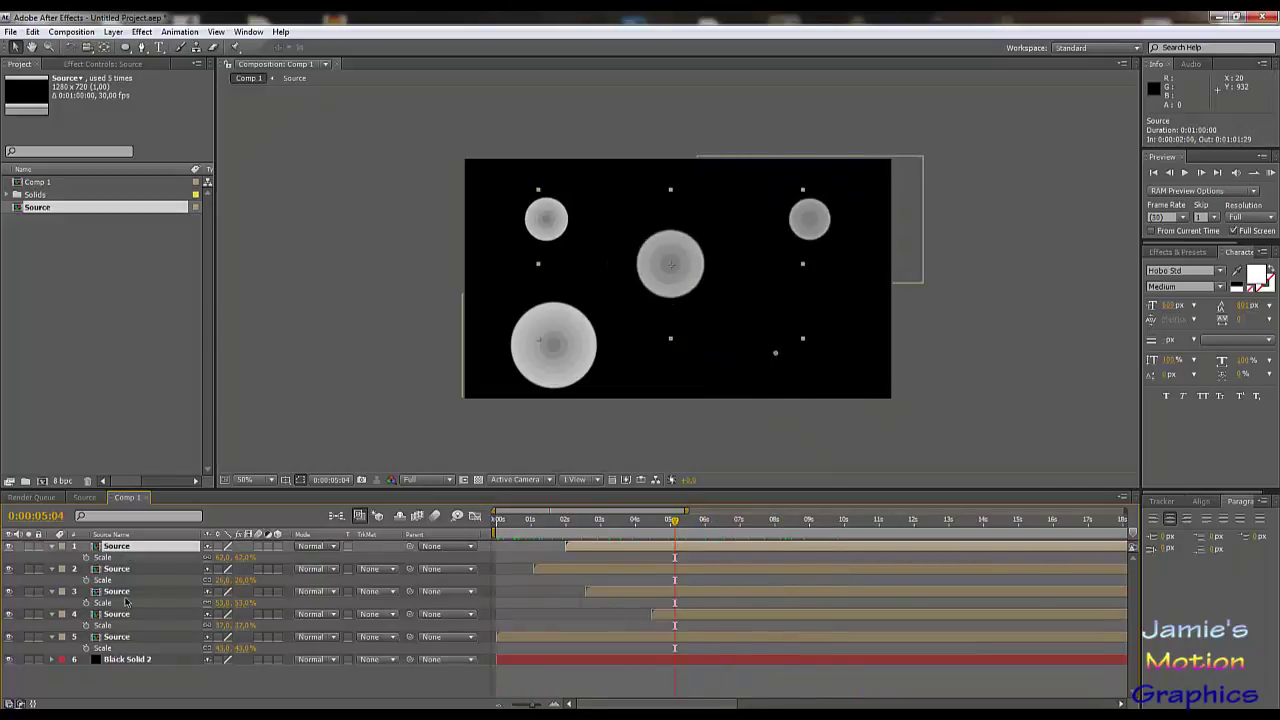
- Collapse the Scale properties of all five Source layers in Comp 1 and deselect the layers
shift+click(118, 640)
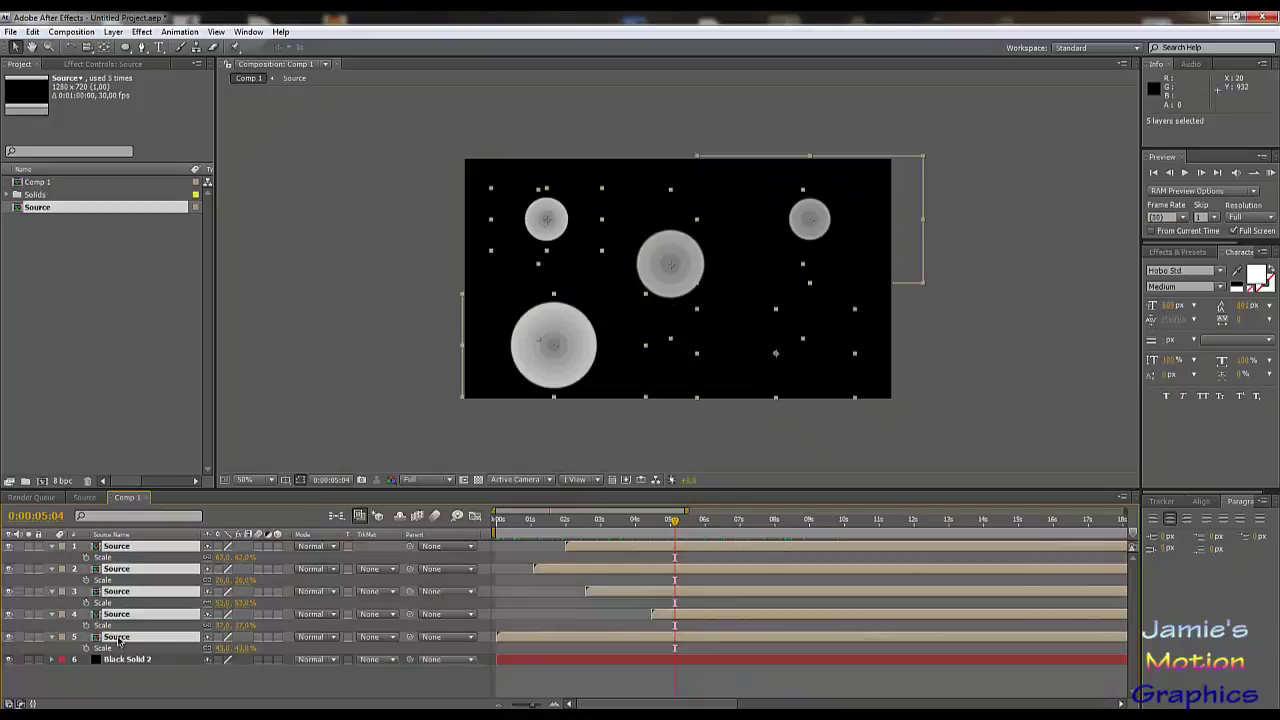
key(s)
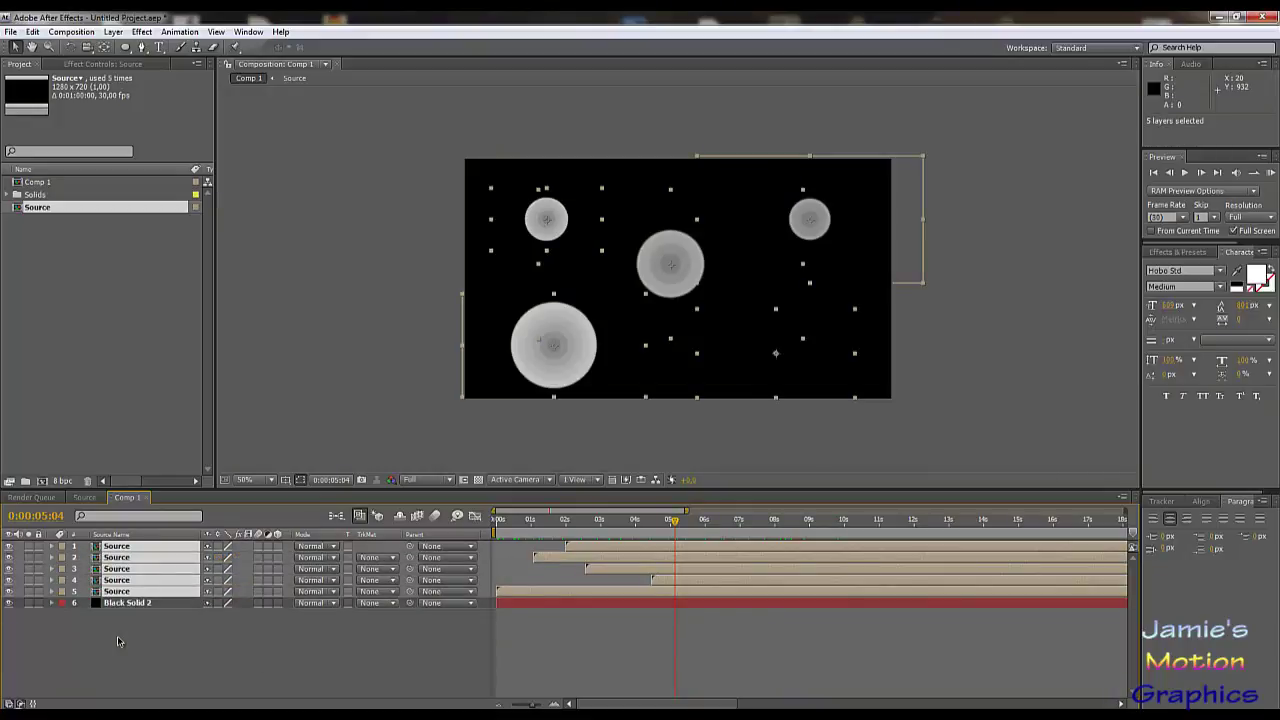
click(124, 641)
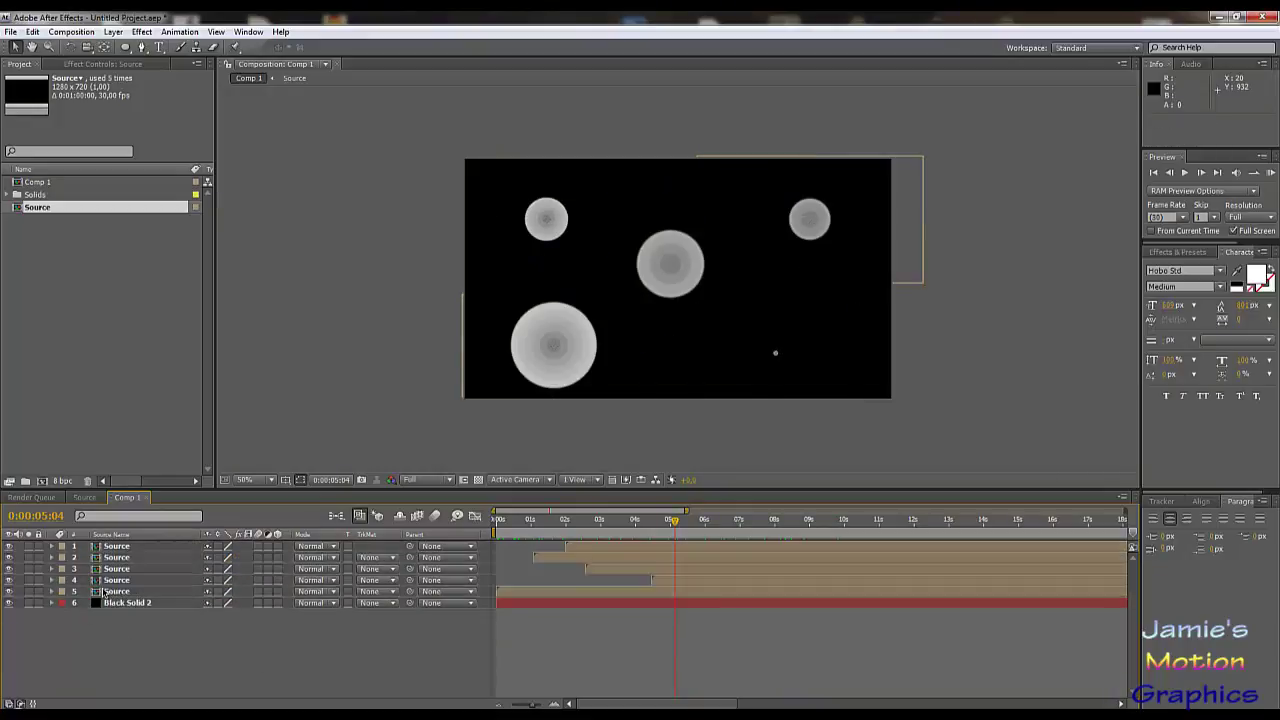
- Find the Tint effect and try to apply it to Source layer 5
click(104, 591)
click(1196, 252)
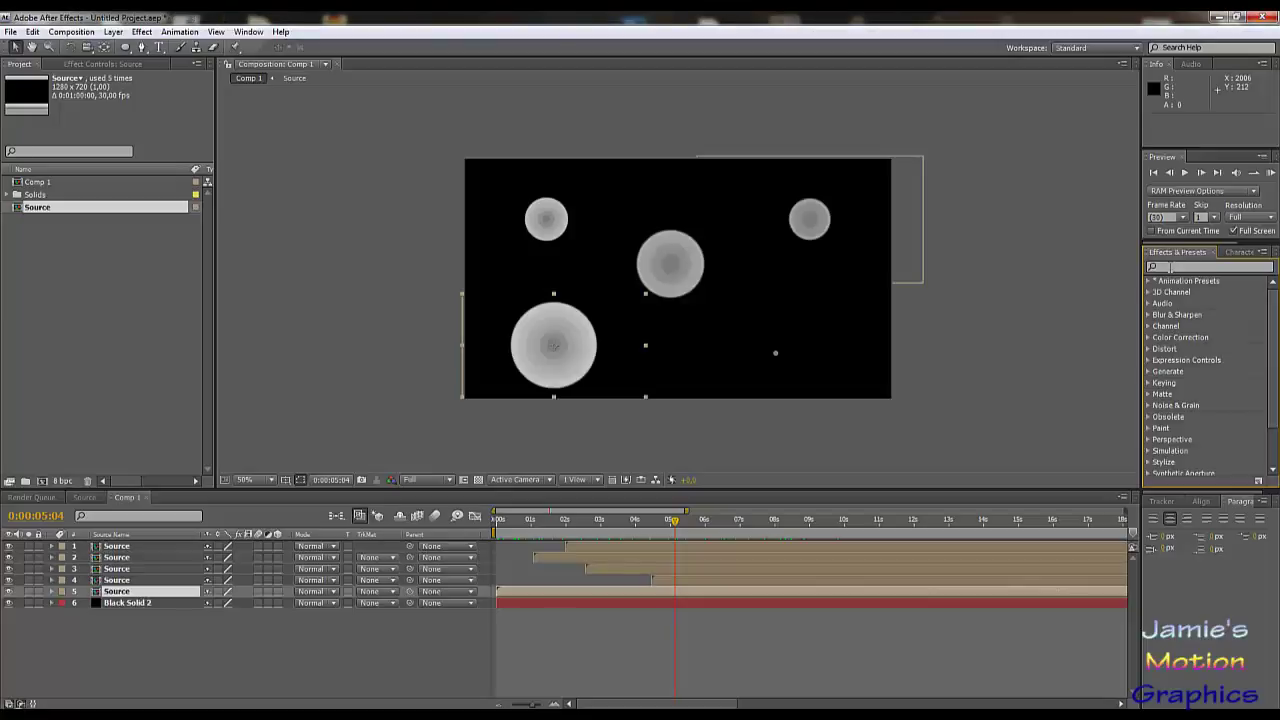
click(1166, 268)
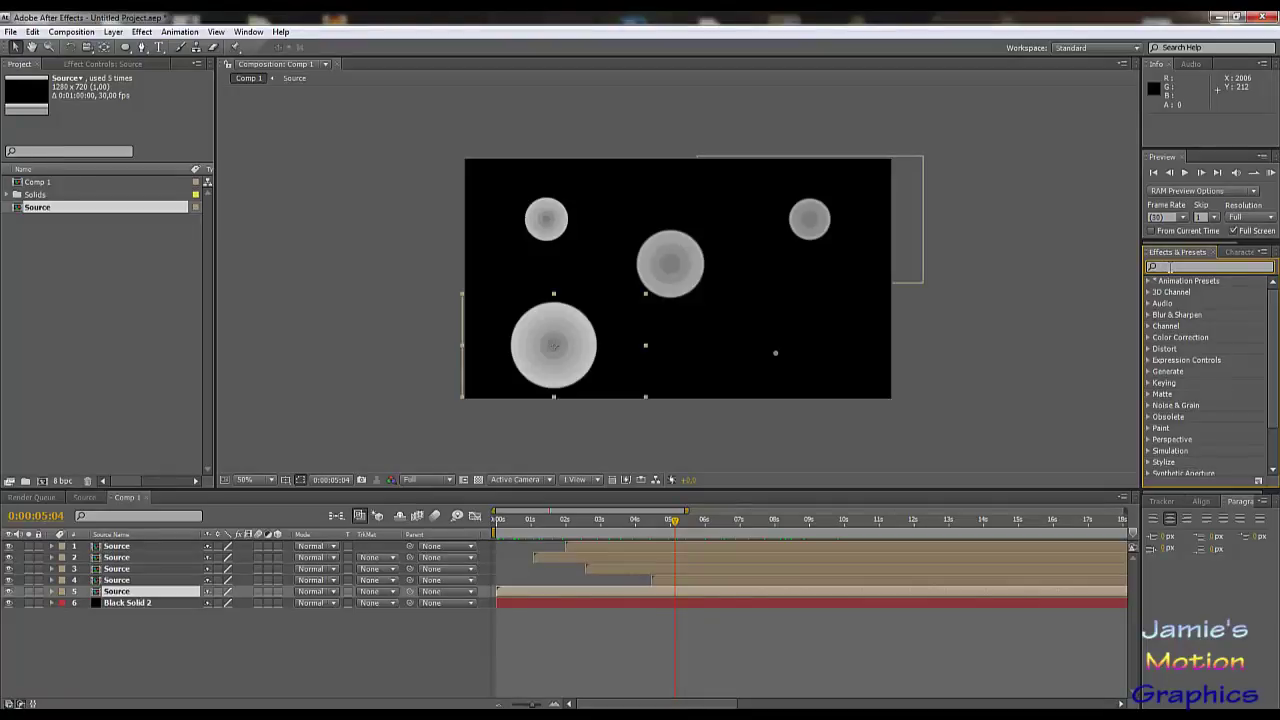
text(tint)
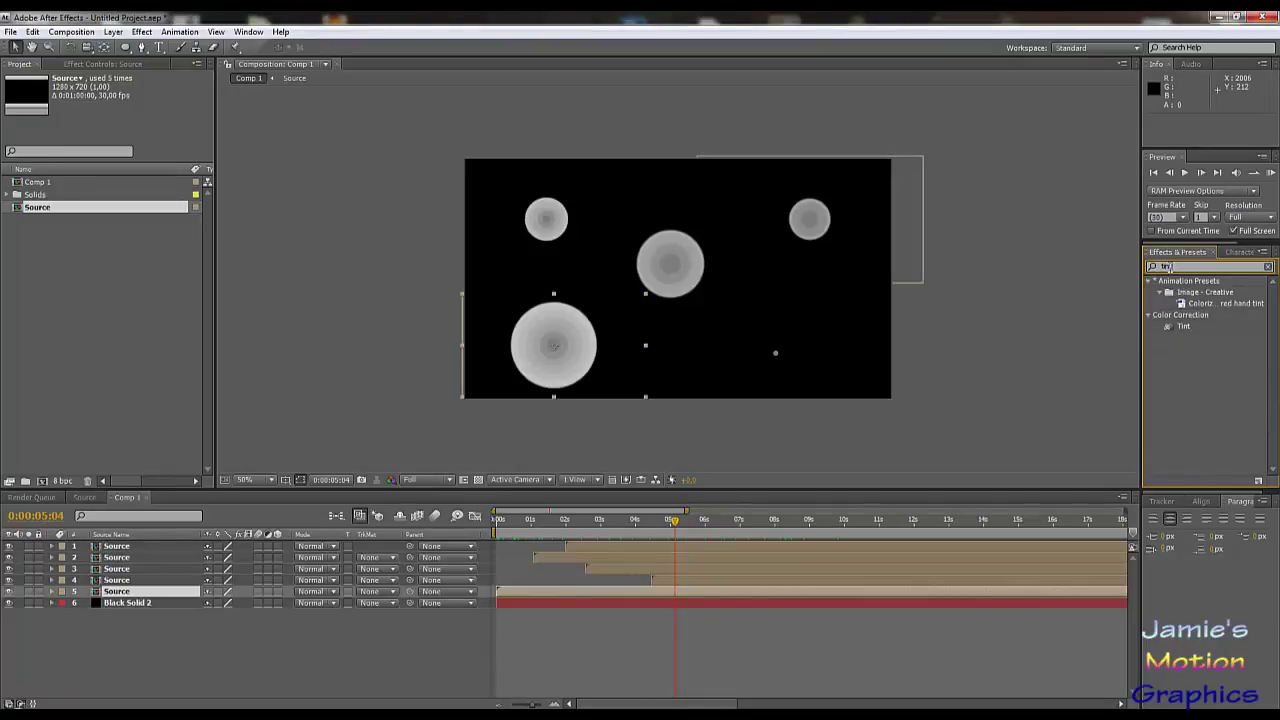
double_click(1184, 327)
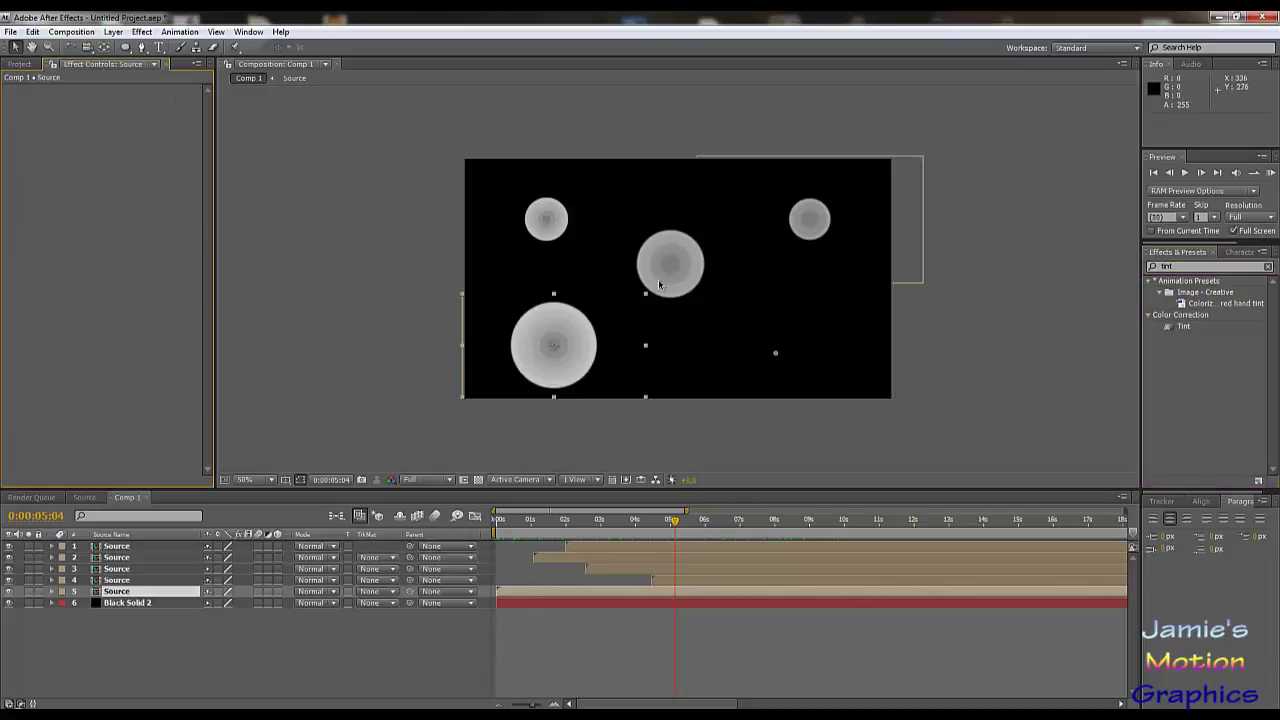
- Find the Curves effect and apply it to Source layer 5, the lower-left circle
click(1190, 268)
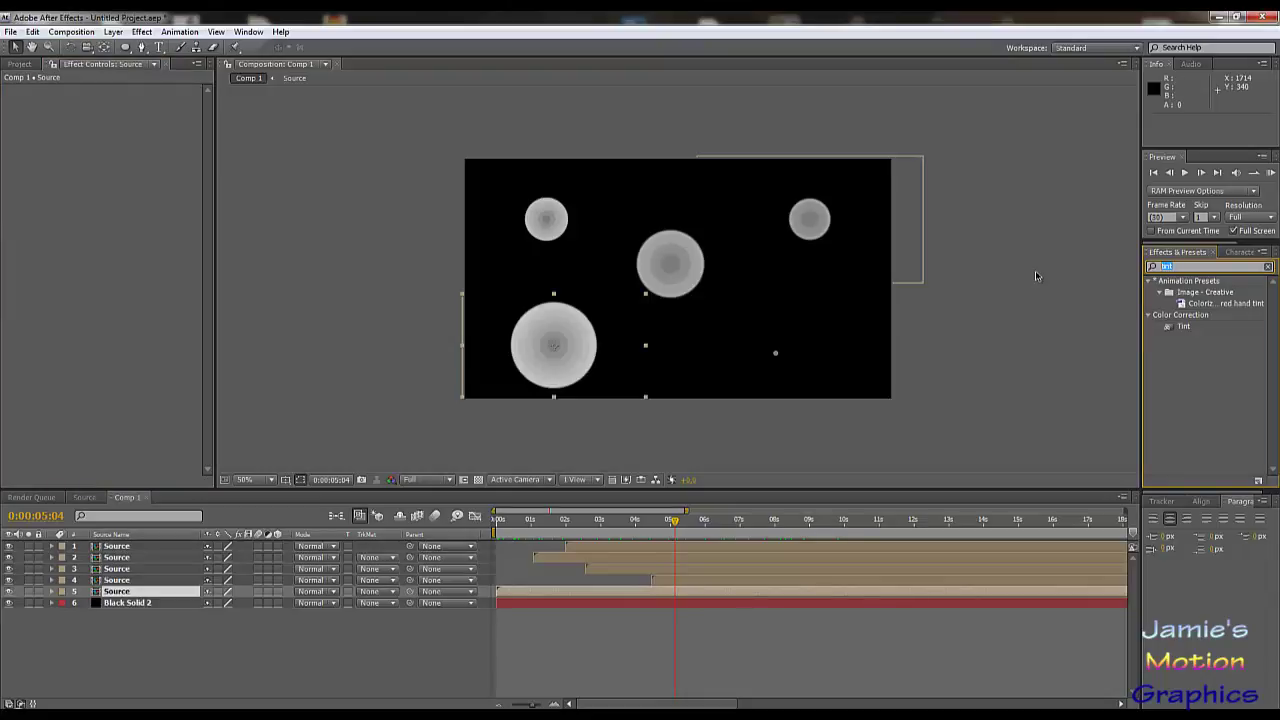
text(curves)
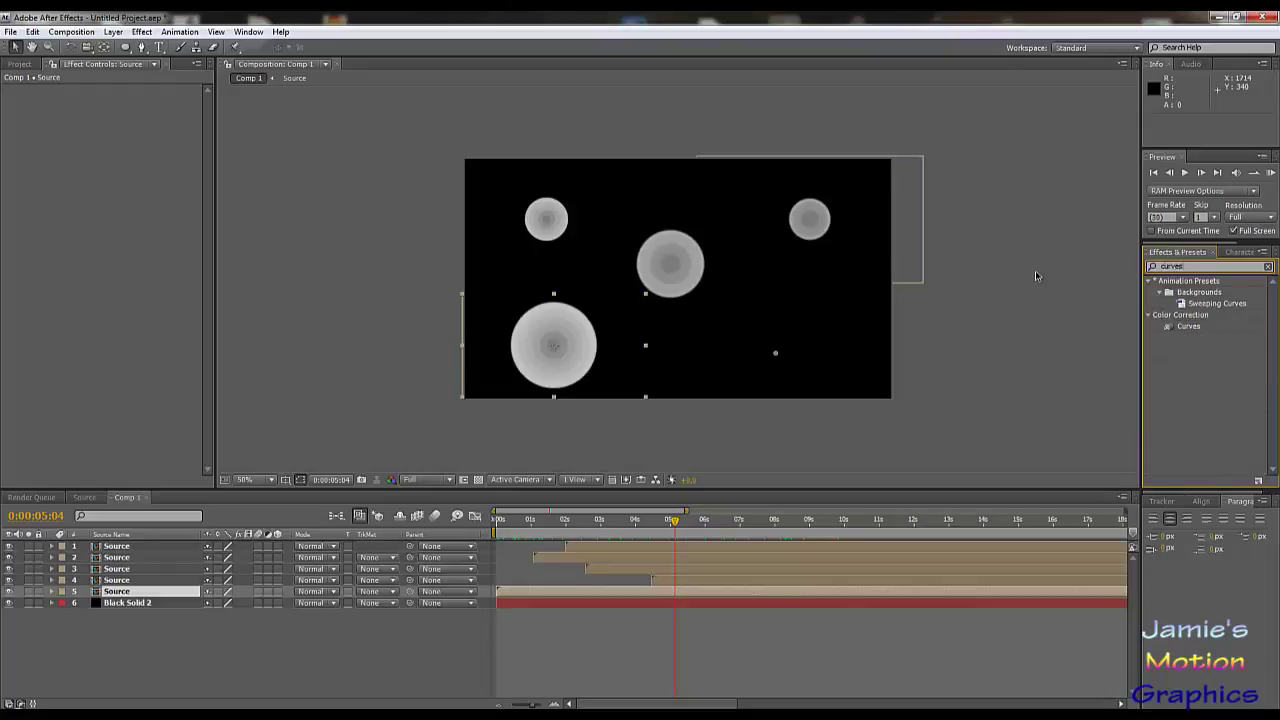
drag(1187, 326, 101, 250)
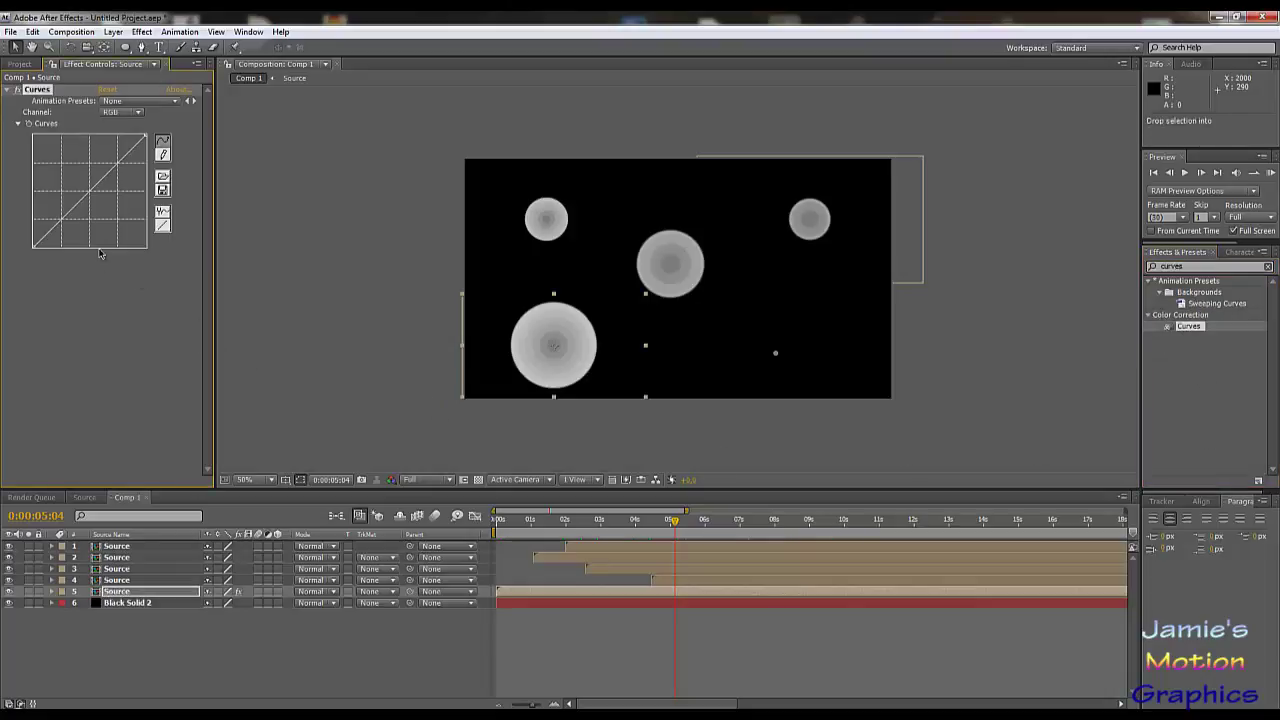
- Shape the Red channel of layer 5's Curves into an S-curve with lowered shadows and raised highlights
click(116, 113)
click(128, 131)
drag(80, 200, 90, 152)
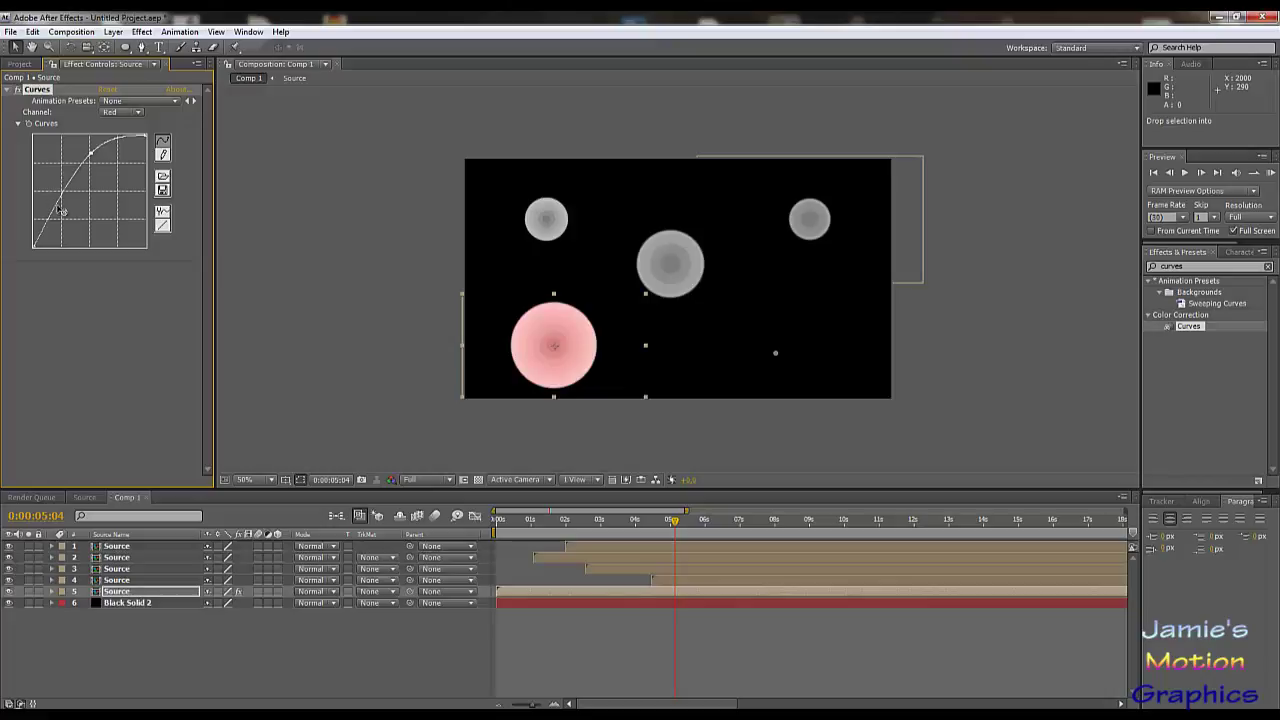
drag(61, 210, 70, 218)
drag(91, 151, 93, 165)
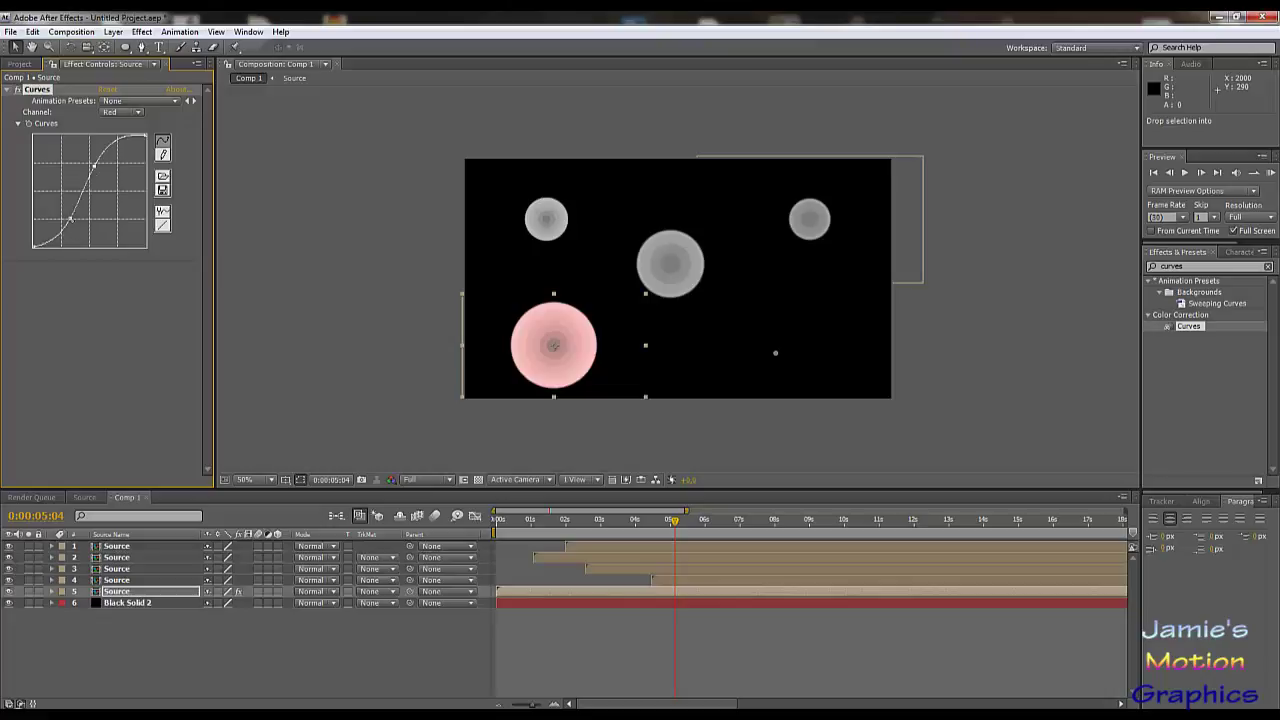
- Bow layer 5's Green curve below the diagonal and shape its Blue curve into an S-curve to turn the circle magenta-pink
click(118, 112)
click(120, 112)
click(130, 127)
drag(99, 182, 112, 204)
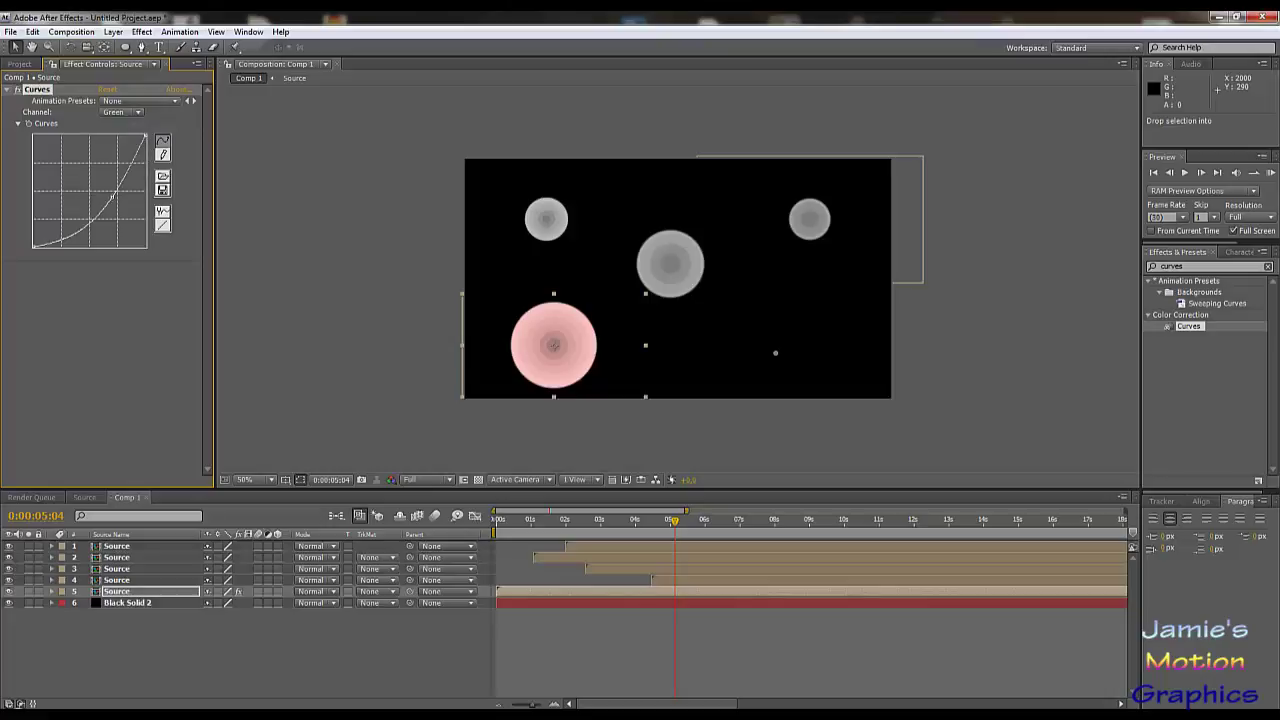
click(125, 112)
click(130, 127)
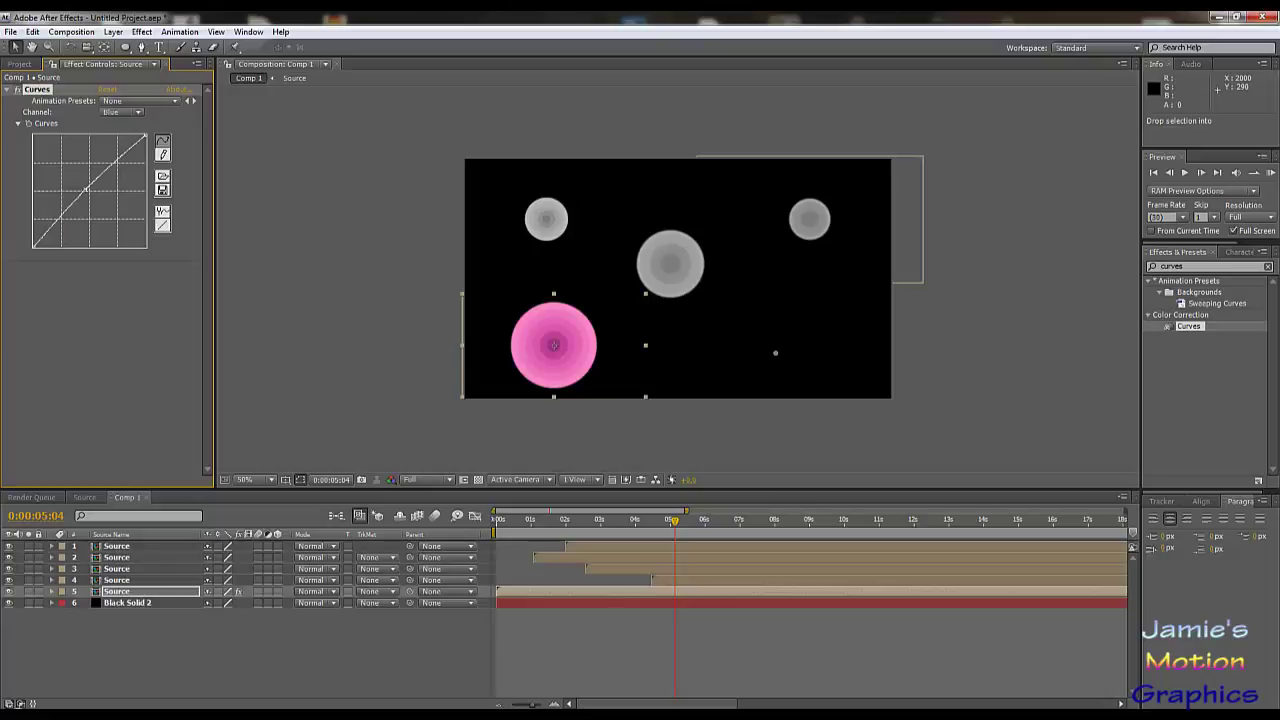
drag(66, 216, 92, 168)
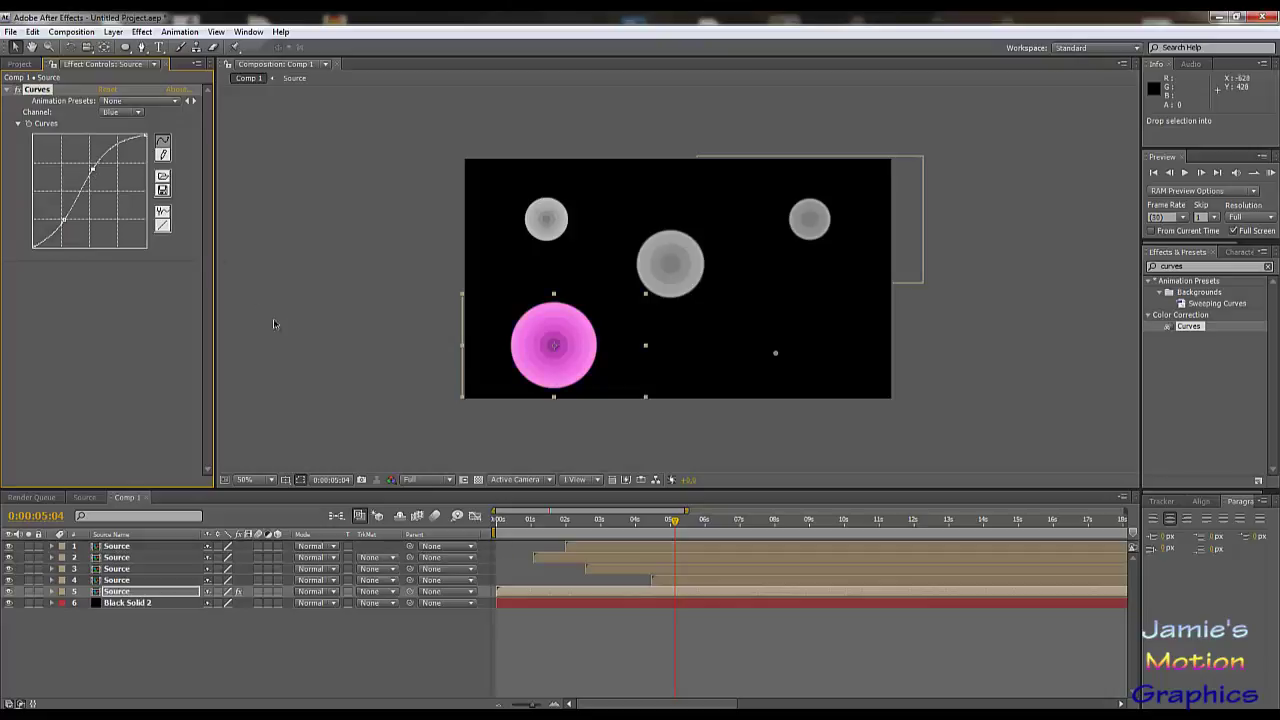
- Copy the Curves effect from Source layer 5 onto Source layers 4, 3, 2 and 1
click(125, 581)
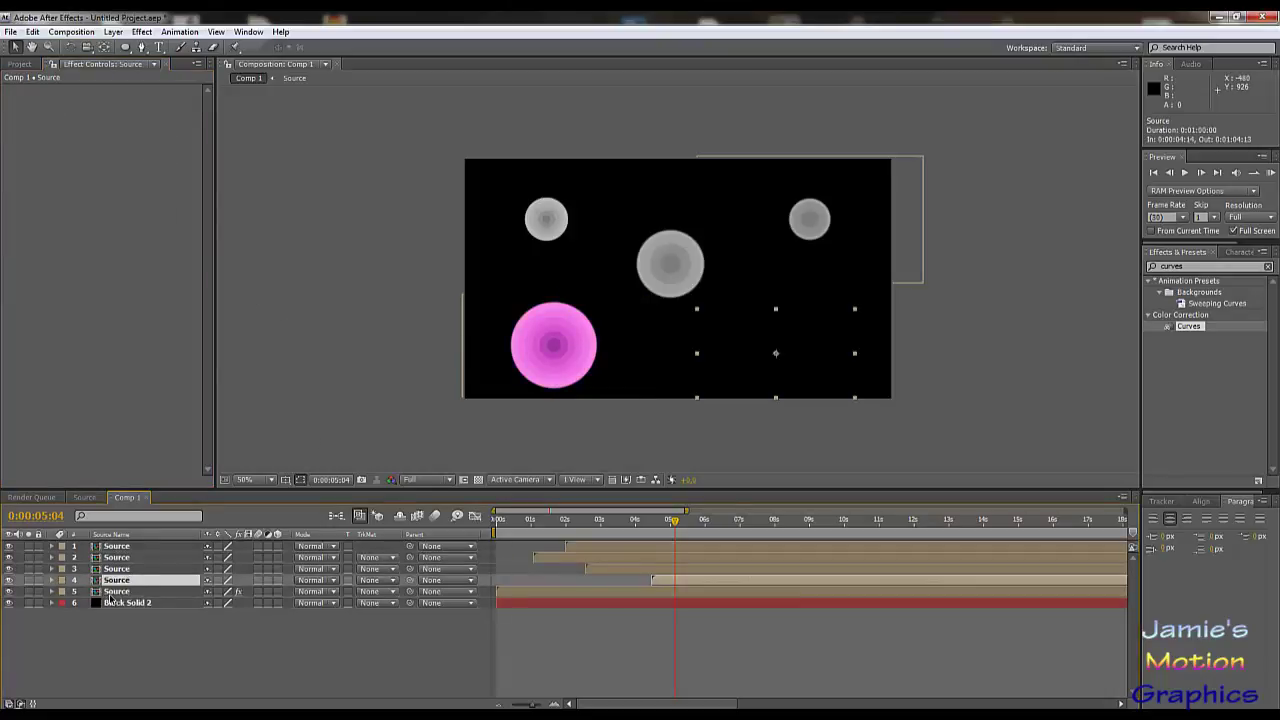
click(112, 591)
click(44, 97)
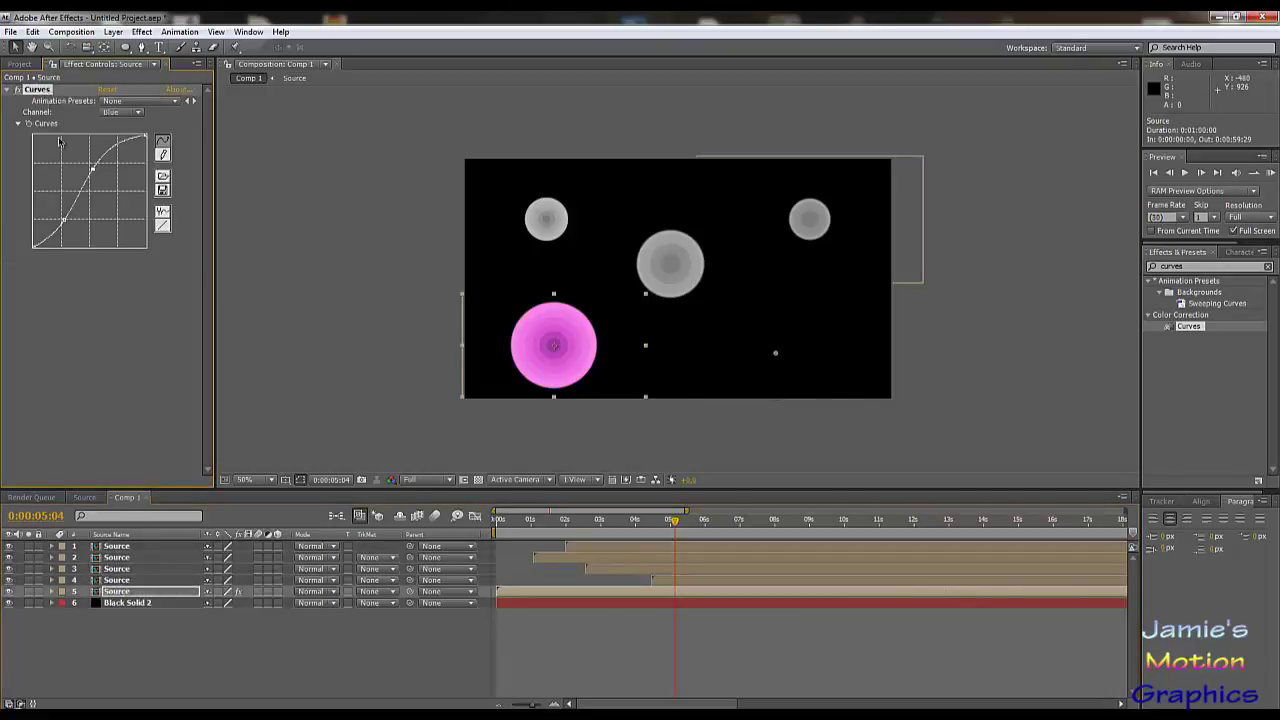
click(116, 582)
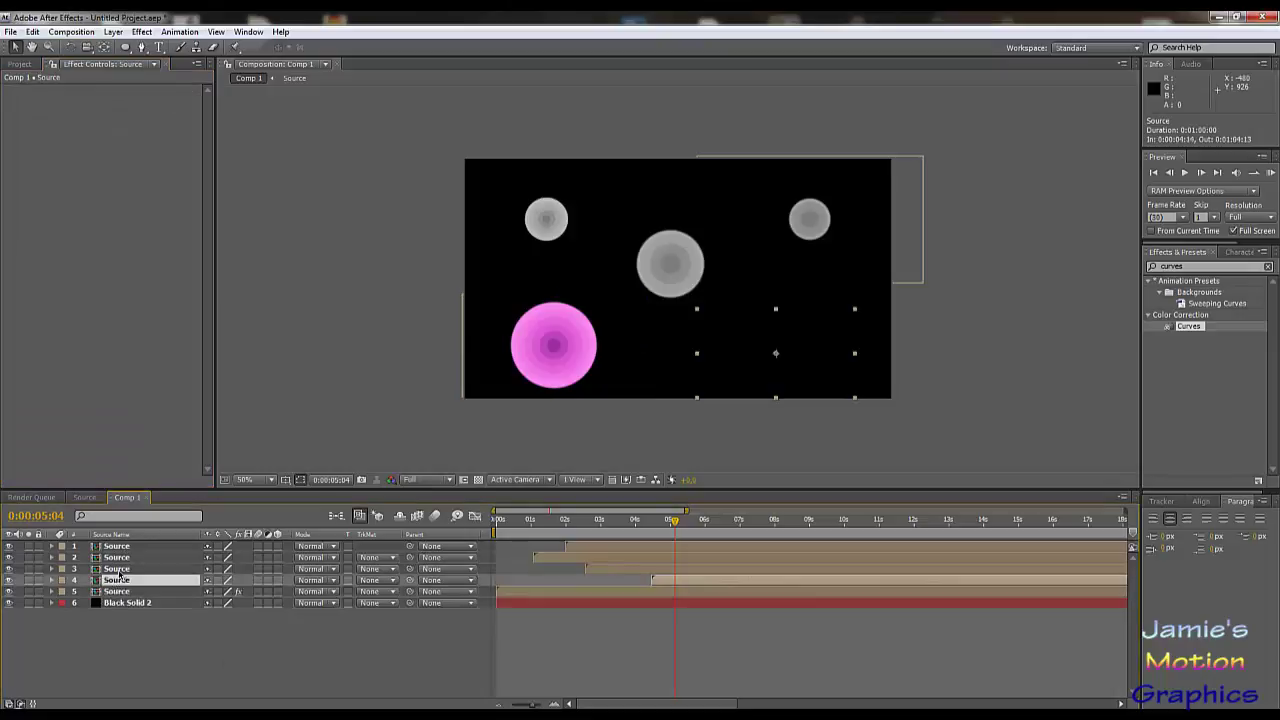
key(ctrl+v)
click(116, 569)
key(ctrl+v)
click(122, 558)
key(ctrl+v)
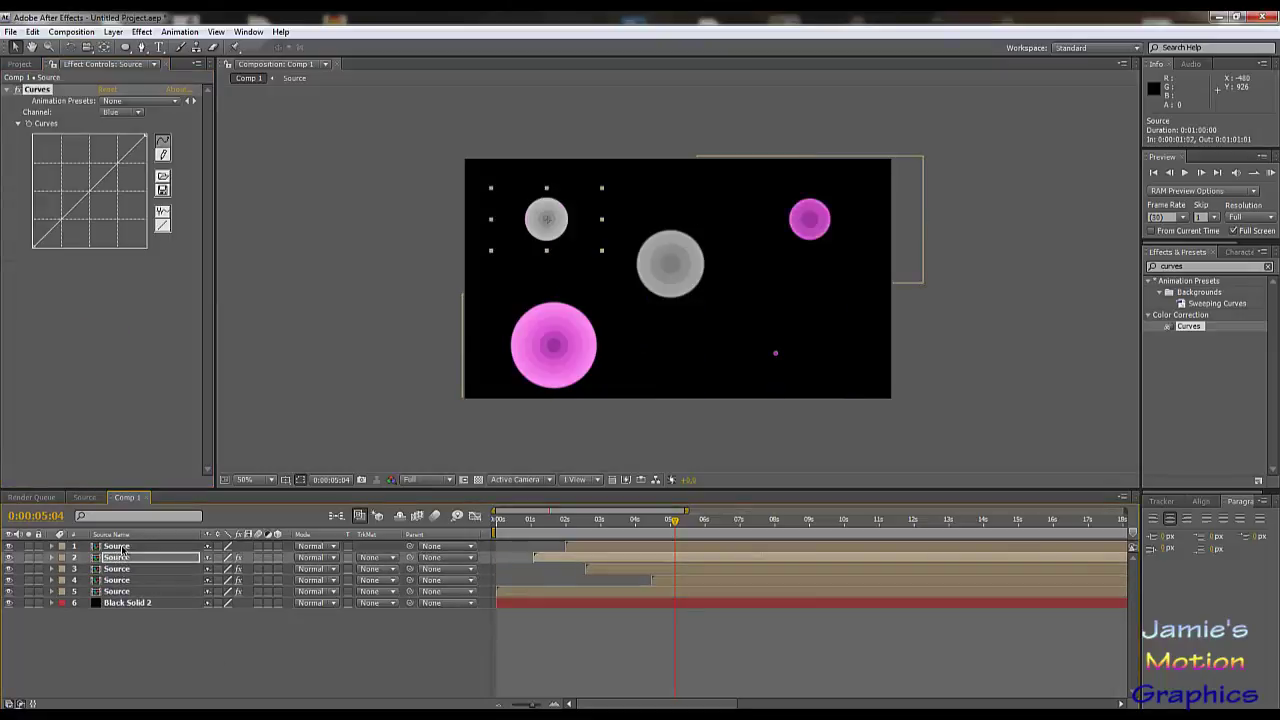
click(116, 546)
key(ctrl+v)
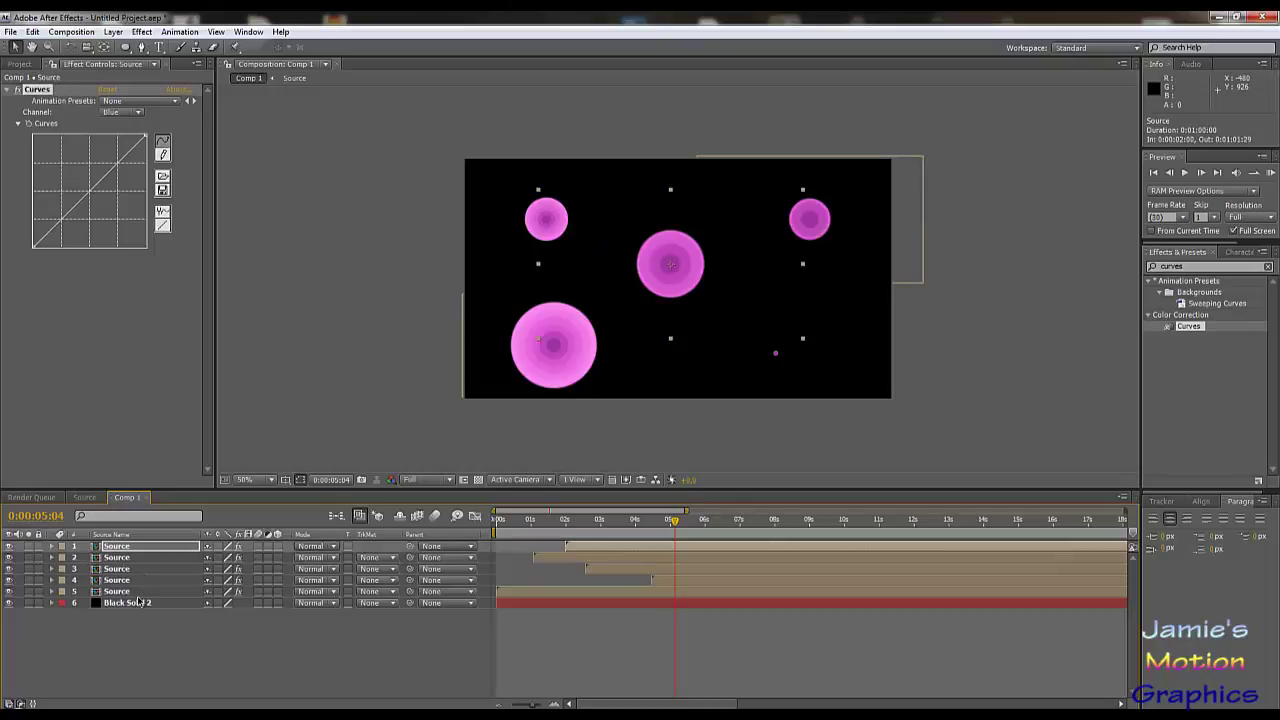
- Move the current time to 0:00:09:07 and raise the Blue and Green curves of the top Source layer's Curves effect
drag(800, 521, 818, 522)
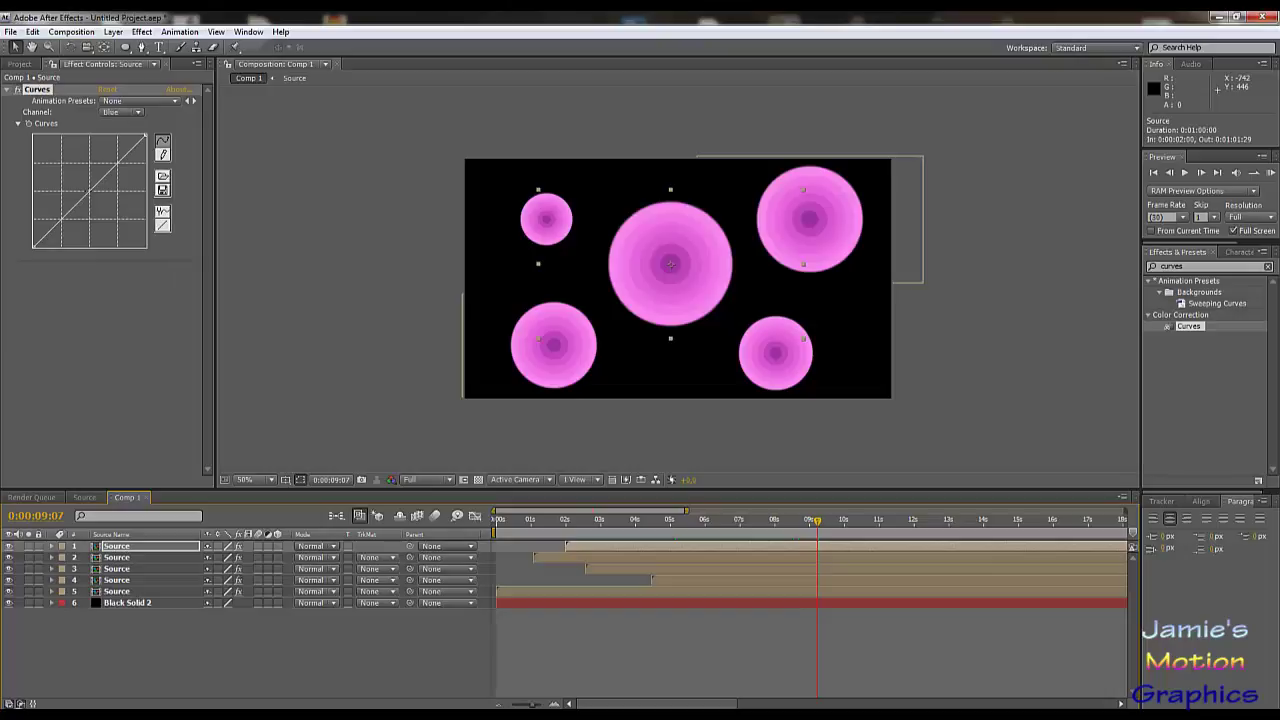
drag(70, 210, 66, 176)
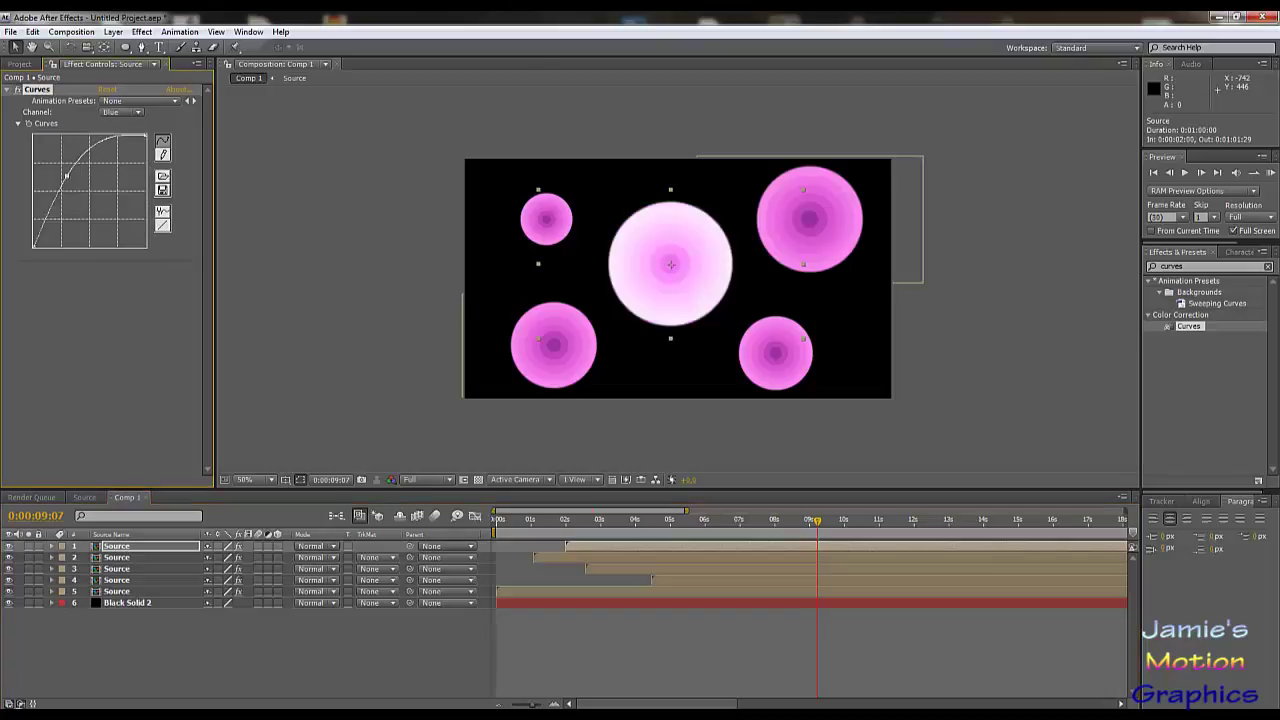
click(120, 113)
click(132, 98)
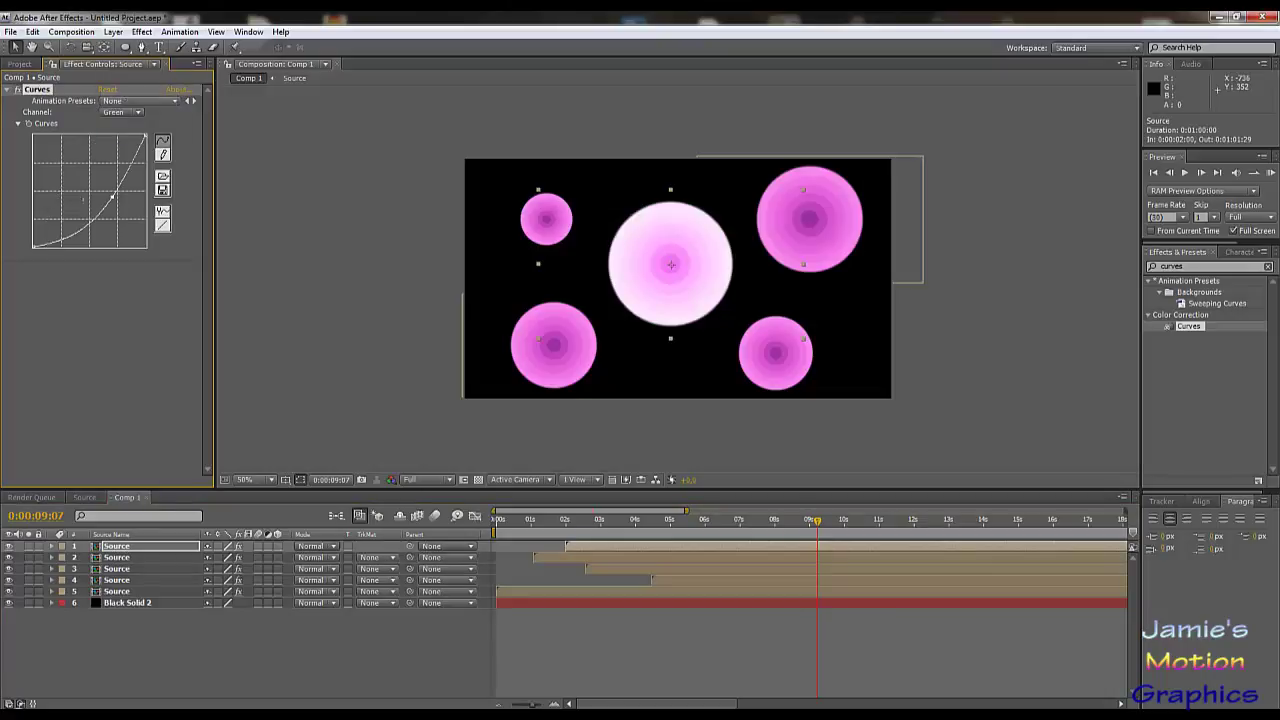
drag(113, 195, 72, 178)
- Remove the Red channel's upper curve point on Source layer 1 and bow both its Red and Green curves below the diagonal
click(120, 112)
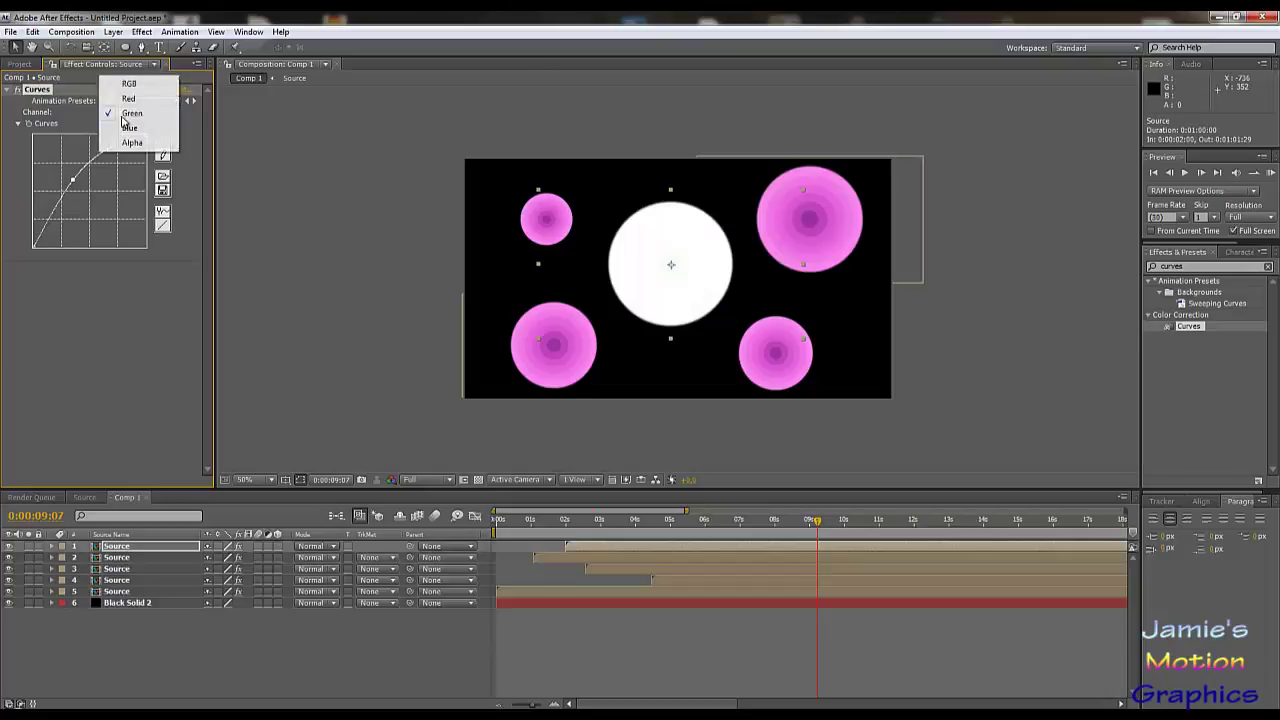
click(128, 98)
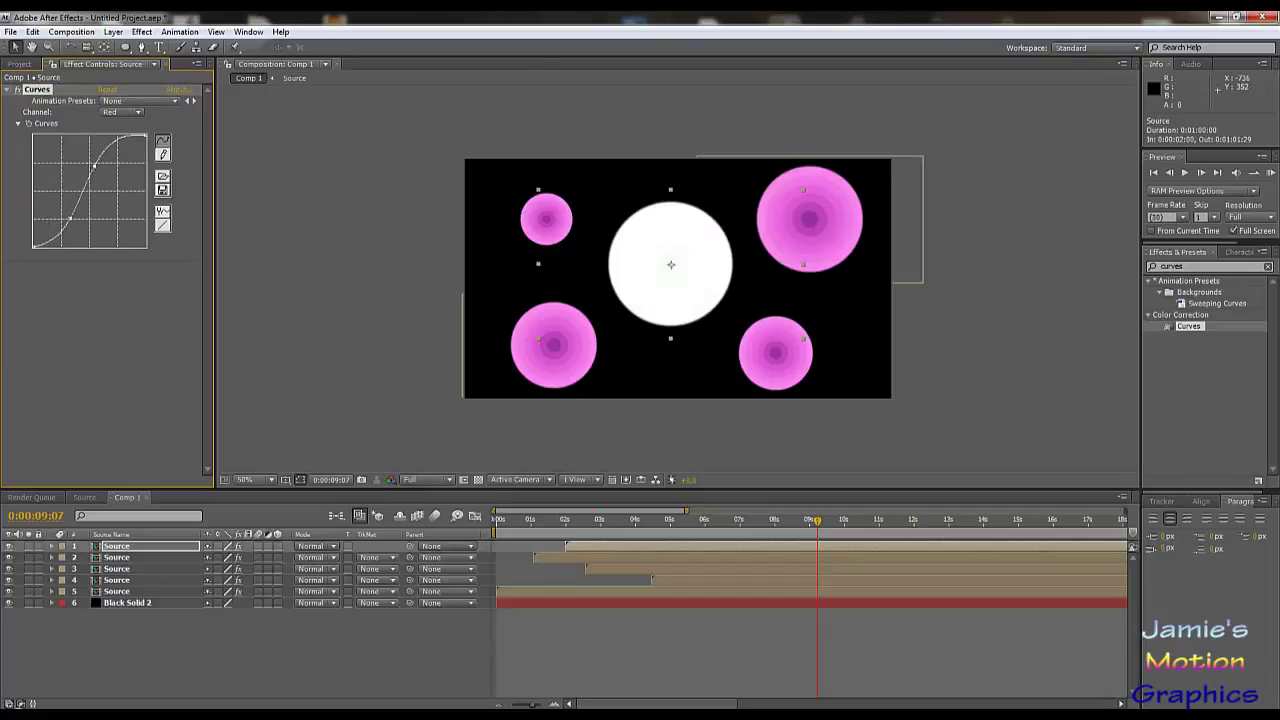
drag(95, 165, 156, 140)
drag(70, 217, 110, 203)
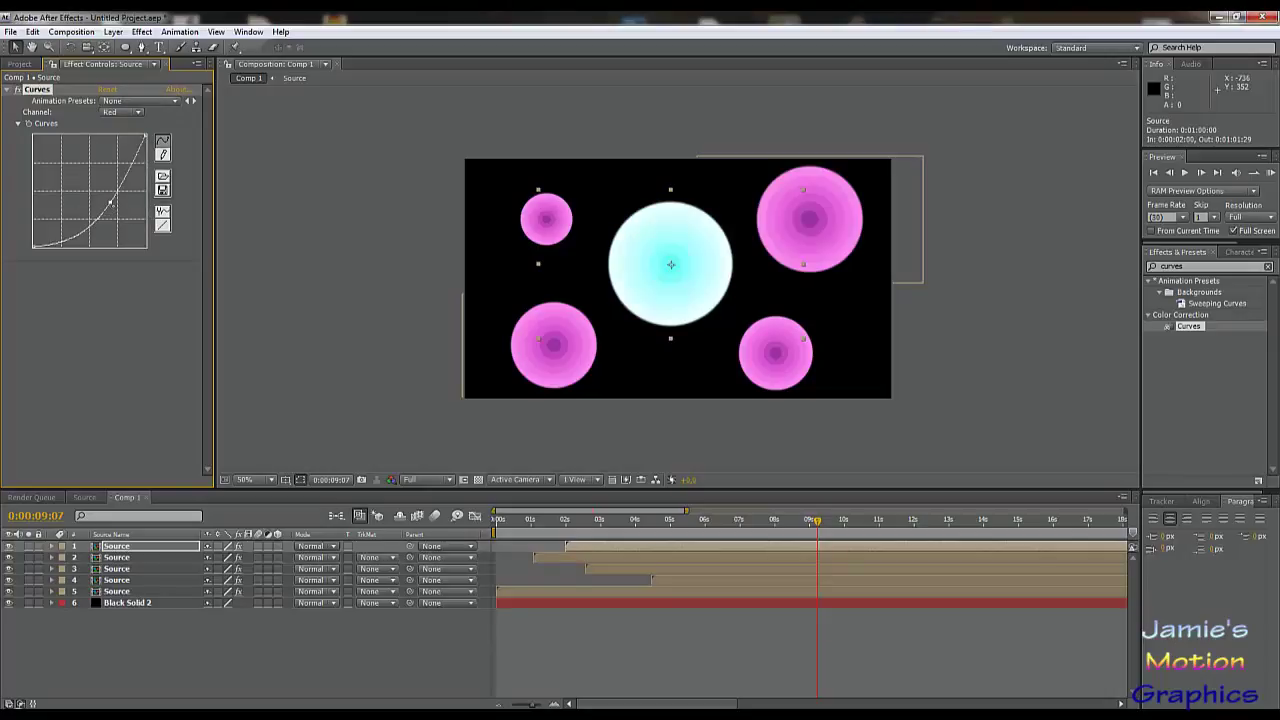
click(122, 112)
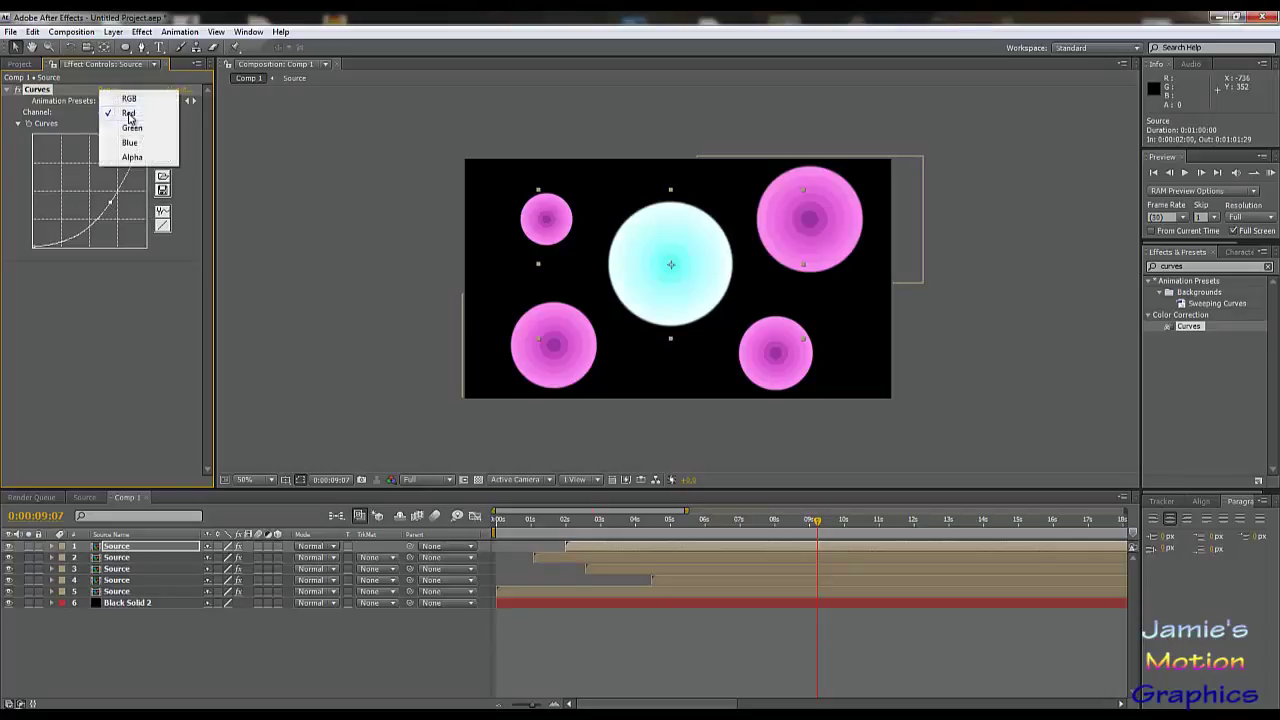
click(128, 123)
drag(72, 178, 32, 260)
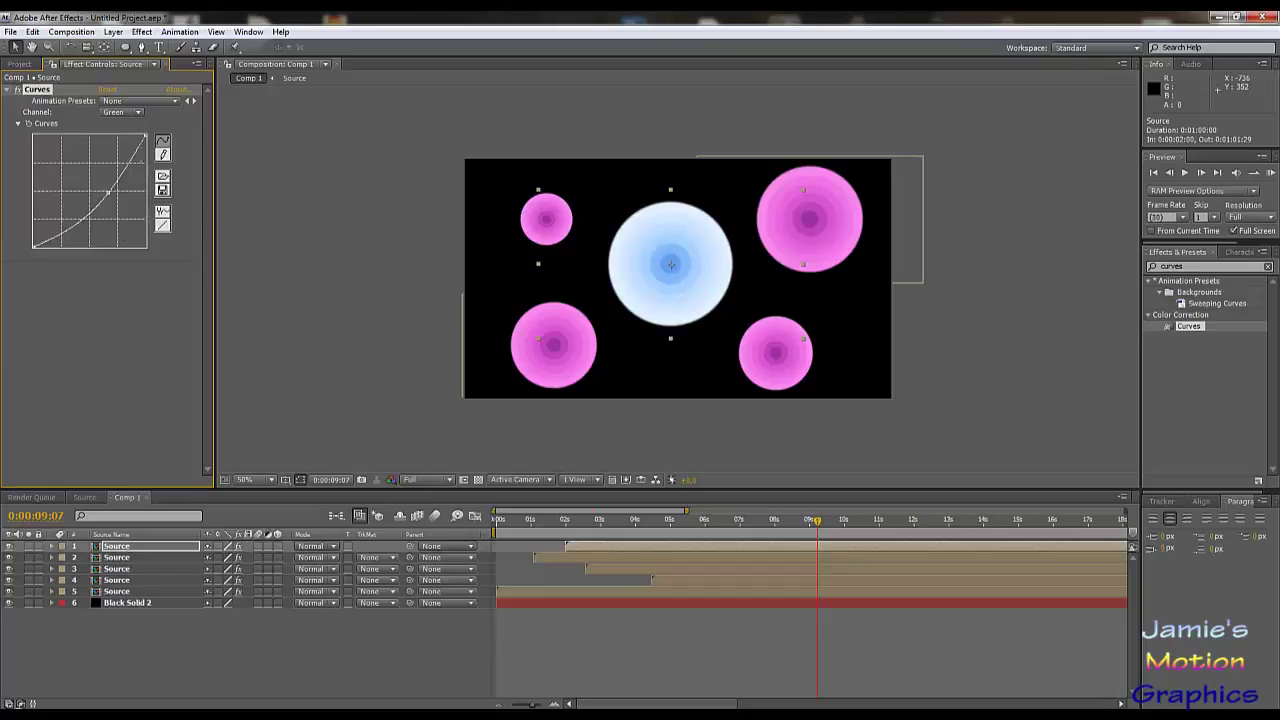
- Remove the extra Blue curve points on Source layer 1 and bow the curve well below the diagonal to turn the central circle green
click(126, 115)
click(120, 128)
drag(102, 156, 158, 140)
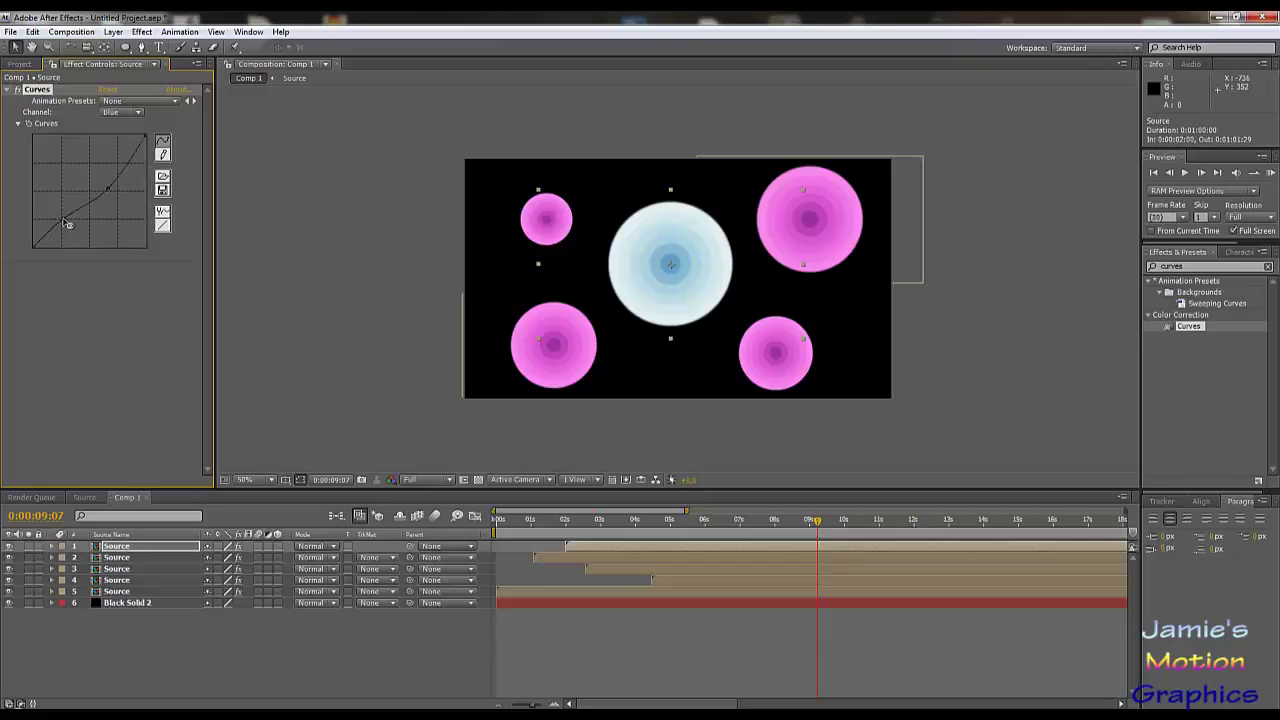
drag(63, 218, 28, 258)
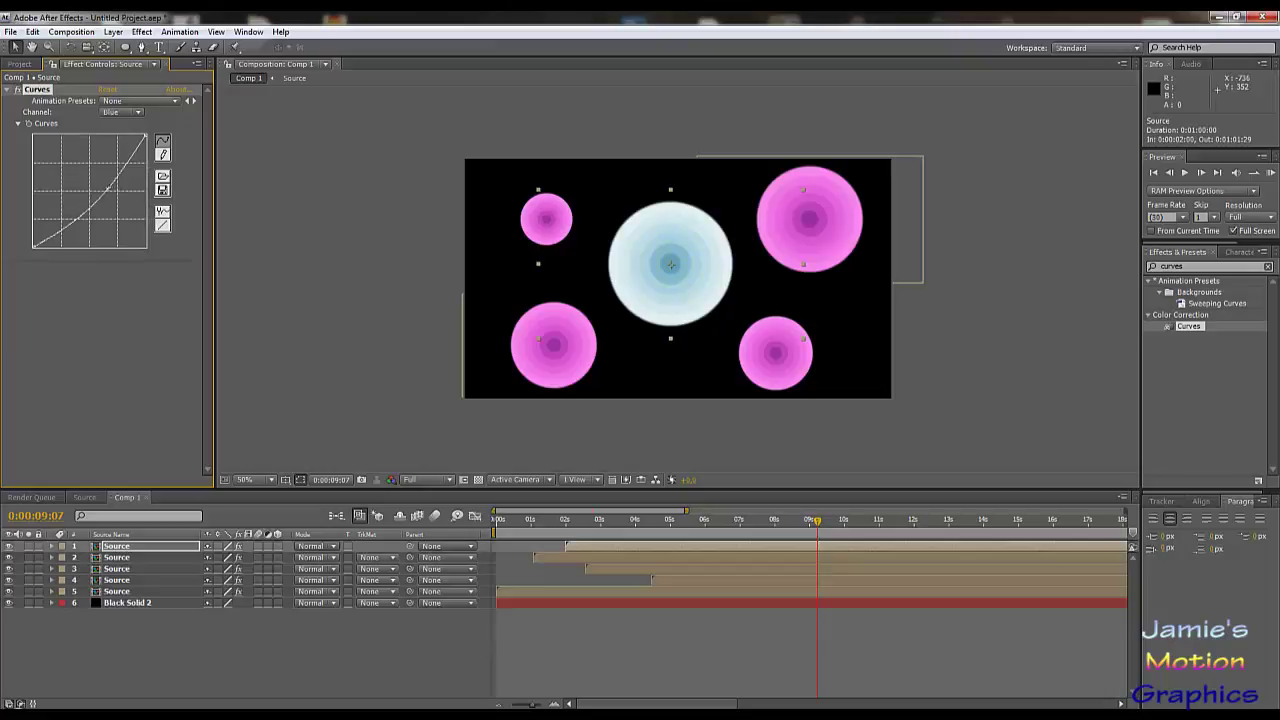
drag(108, 187, 111, 205)
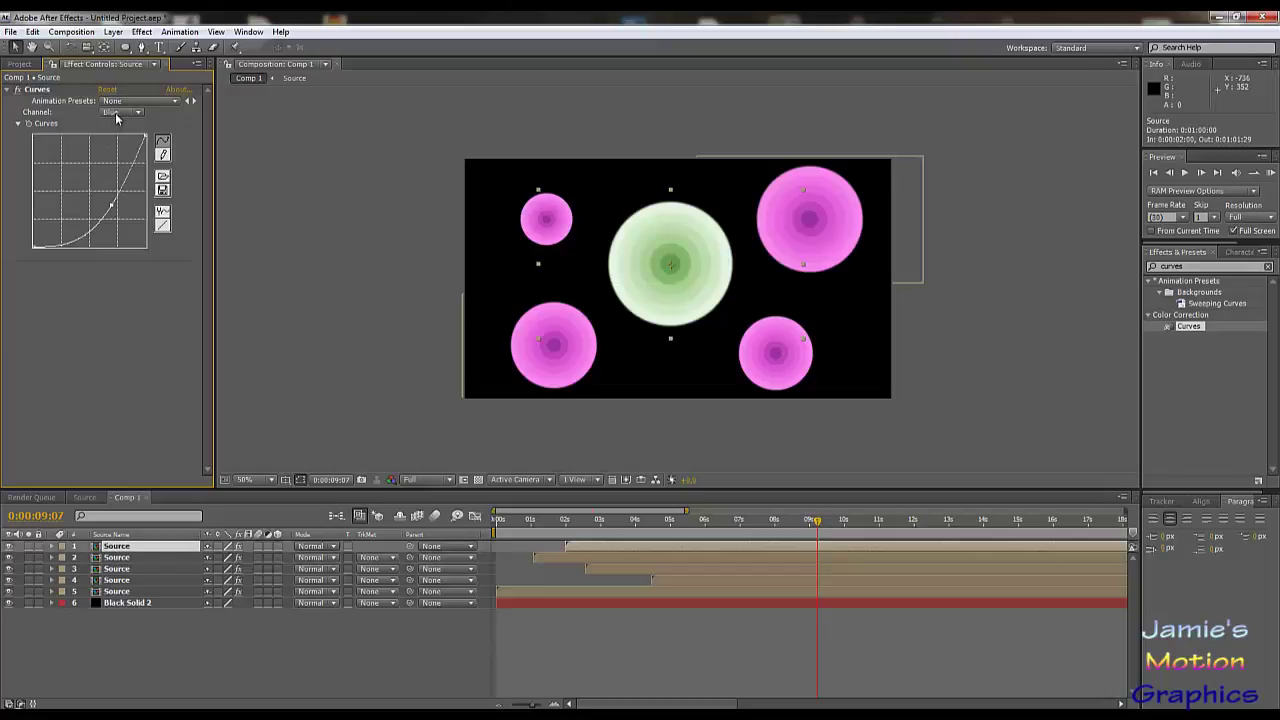
click(118, 112)
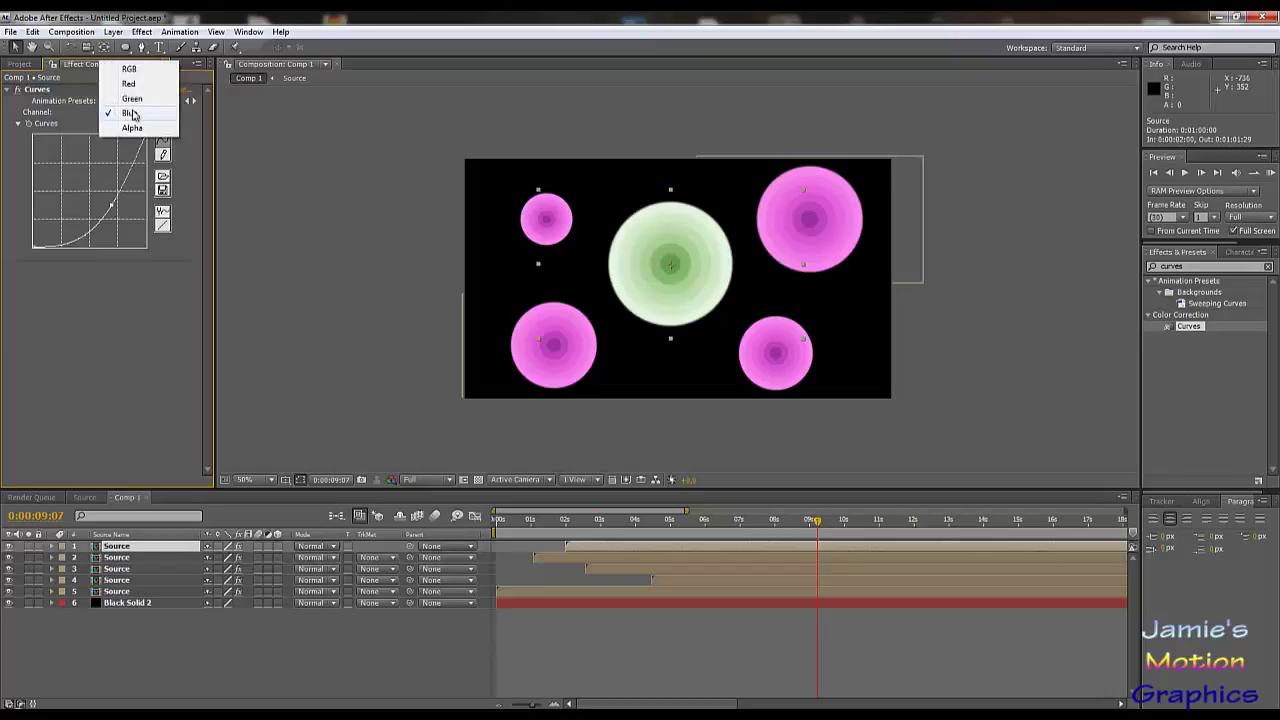
click(102, 302)
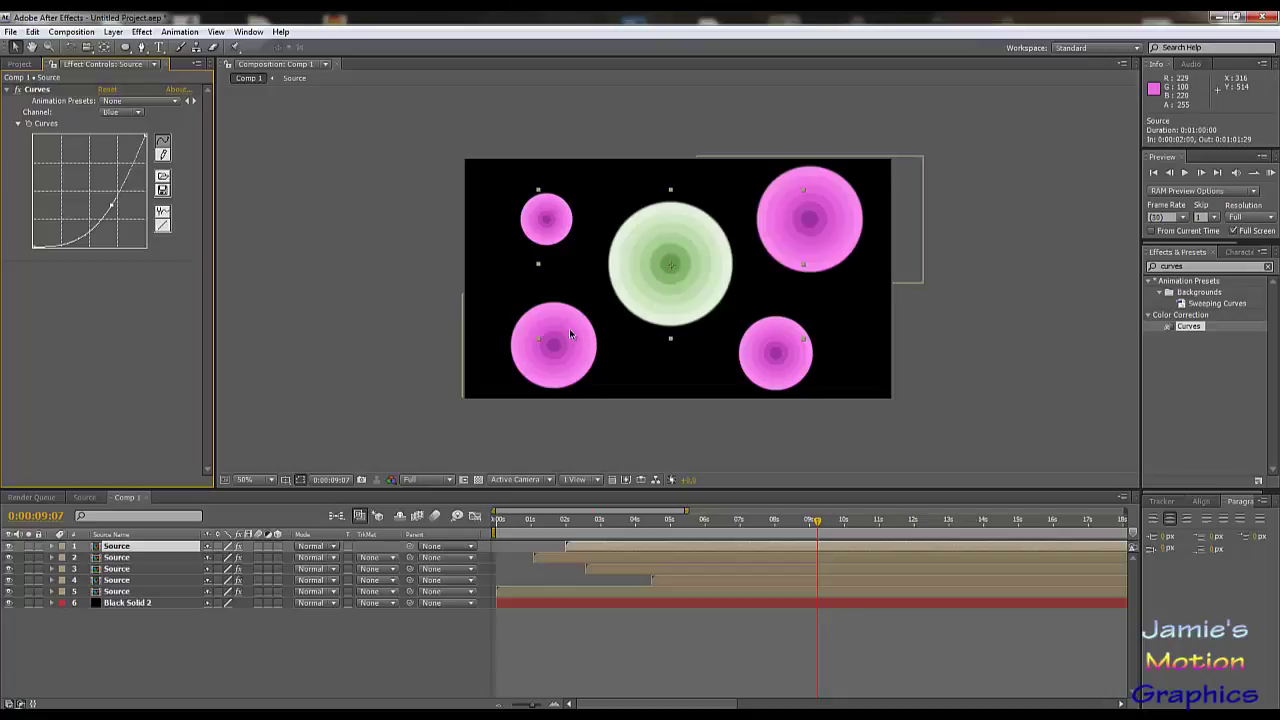
- Shape the Blue curve of Source layer 2's Curves effect into an S with a raised upper point and a lowered lower point
click(117, 557)
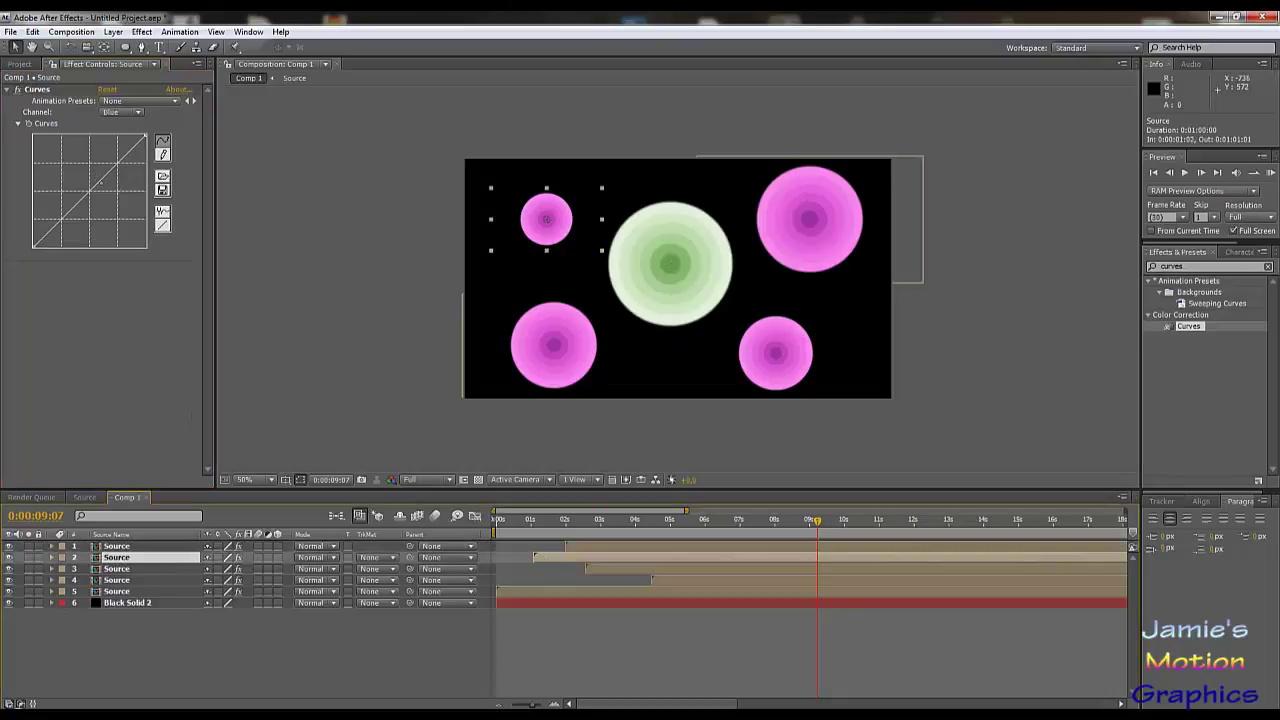
drag(100, 183, 101, 160)
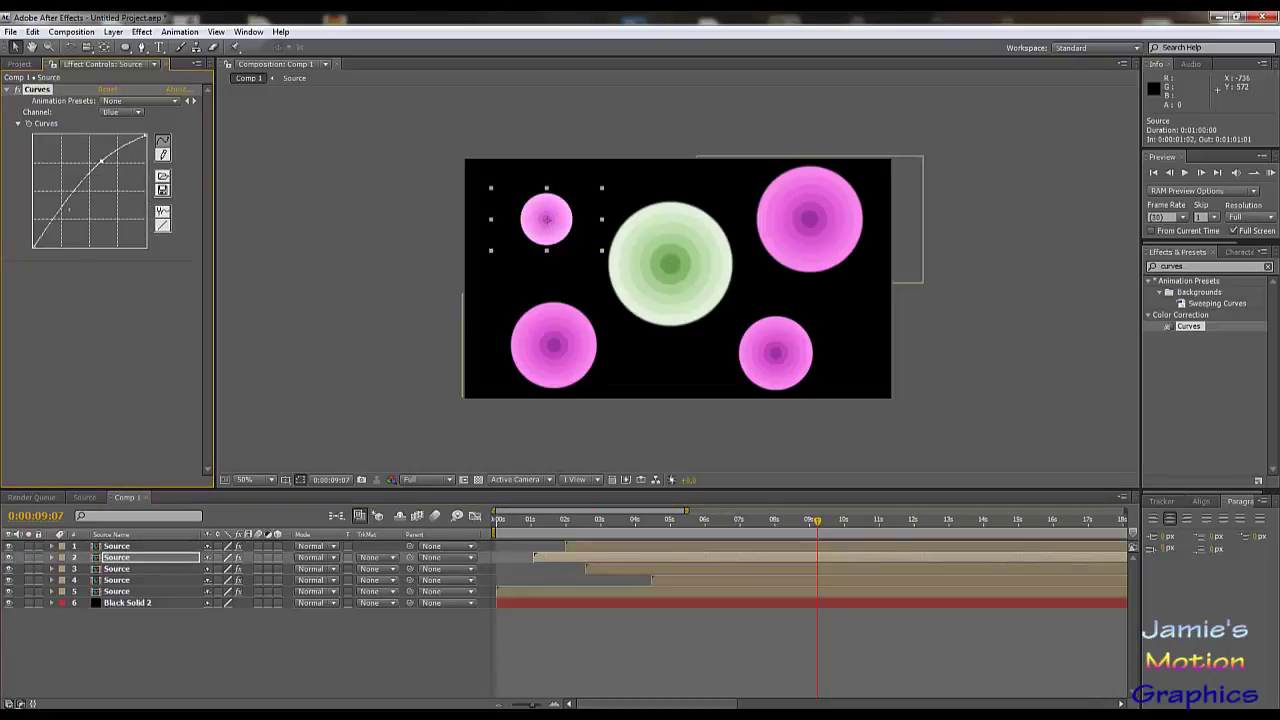
drag(62, 205, 72, 225)
- Flatten Source layer 2's Green curve to a slight bow below the diagonal and reshape its Red curve with an early hump to turn the circle blue
click(135, 114)
click(132, 99)
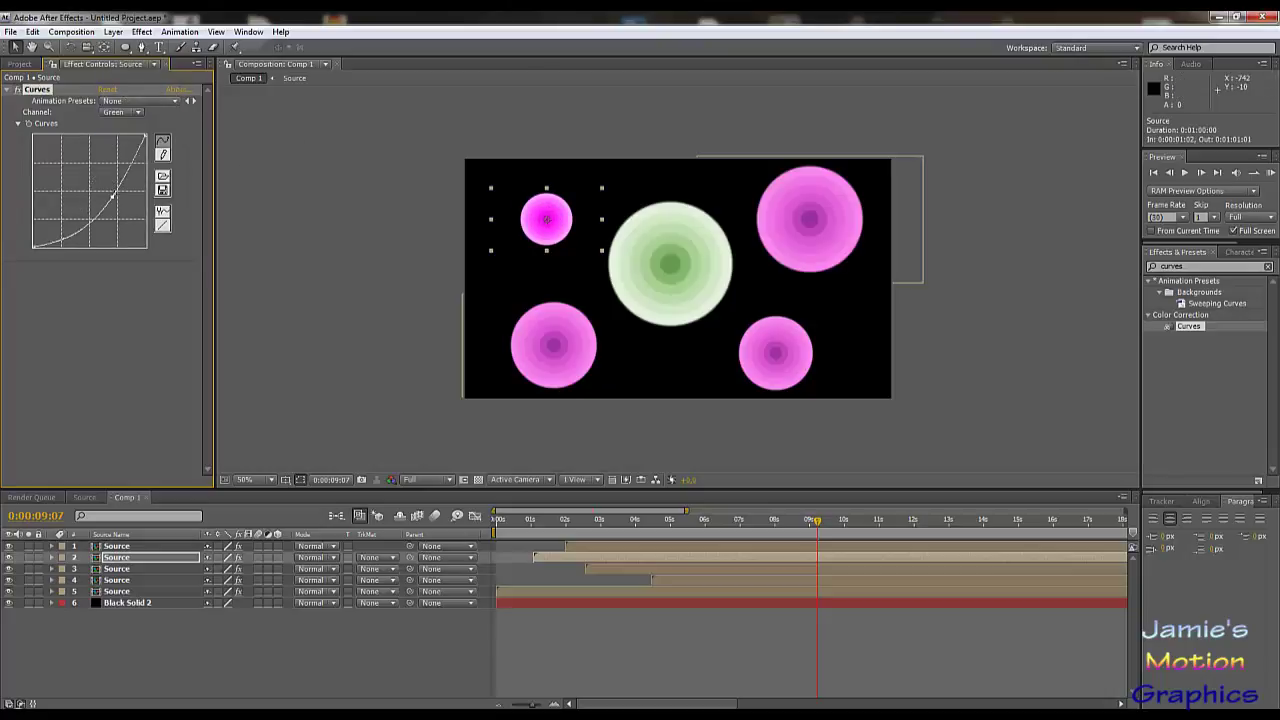
drag(113, 196, 93, 196)
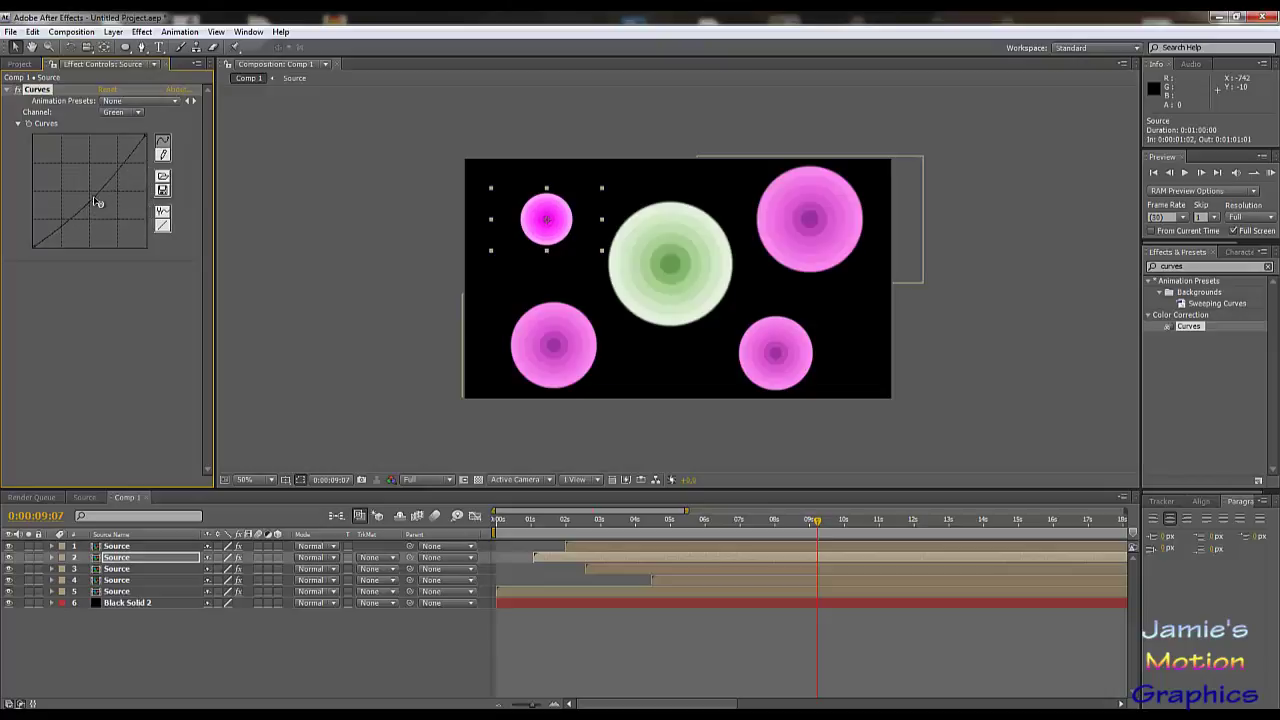
click(118, 112)
click(129, 98)
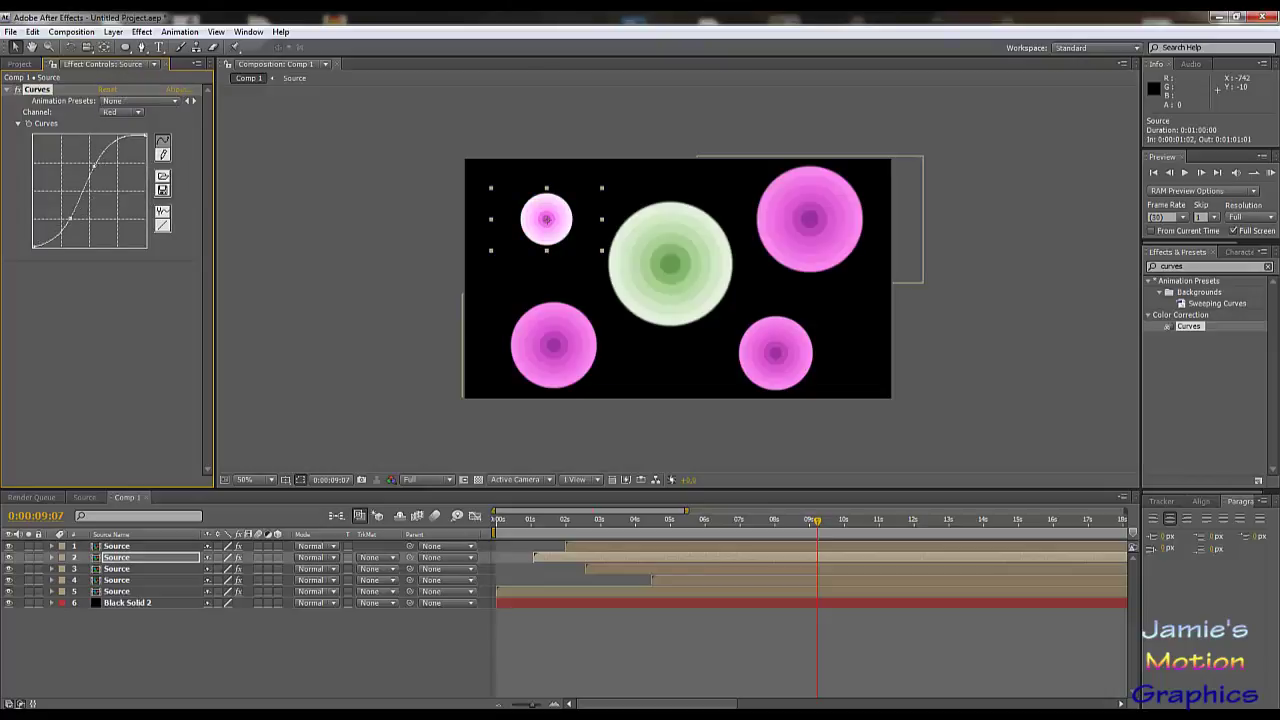
drag(92, 166, 63, 187)
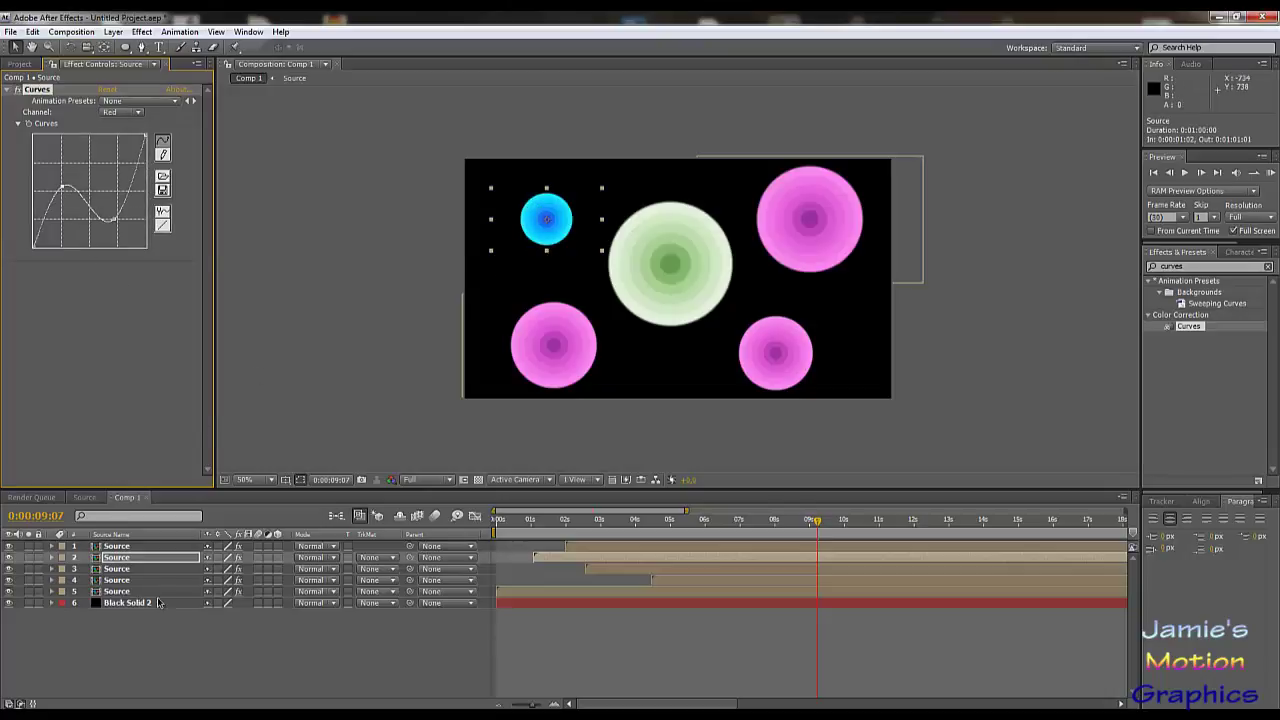
- Shape Source layer 3's Blue curve into a high hump with a dip after it, and raise the lower half of its Green curve
click(124, 570)
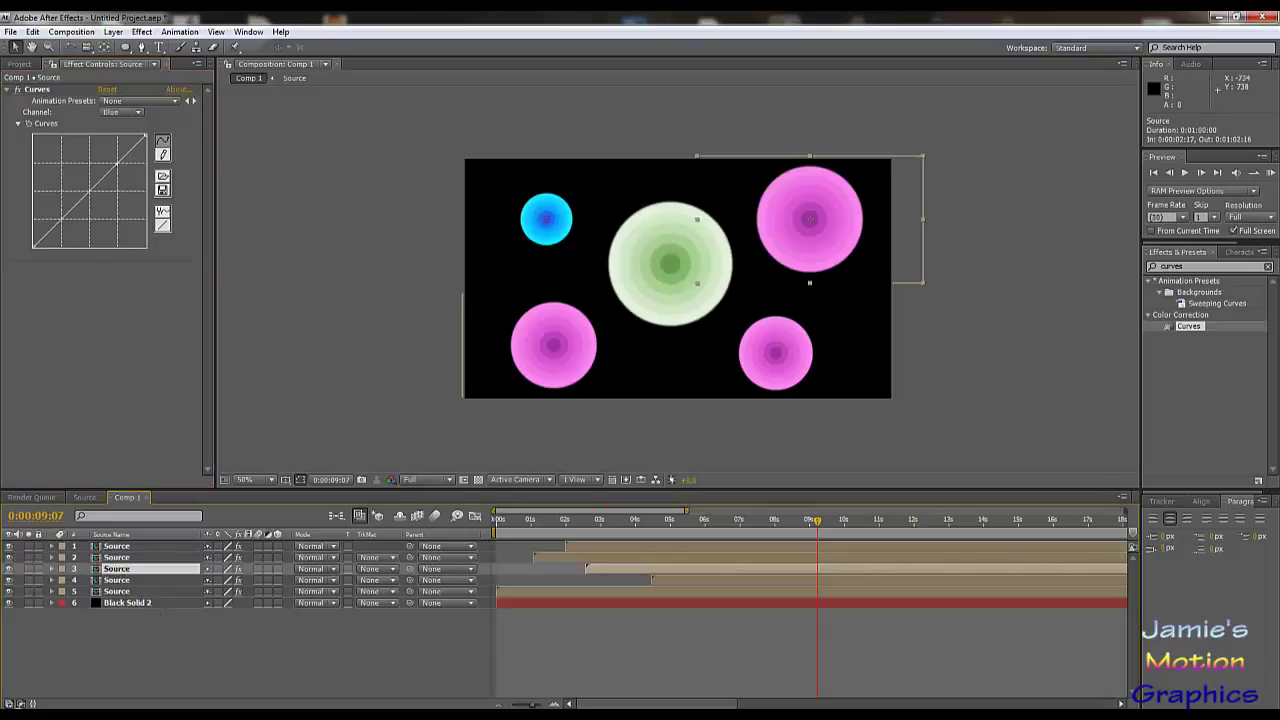
drag(112, 169, 114, 201)
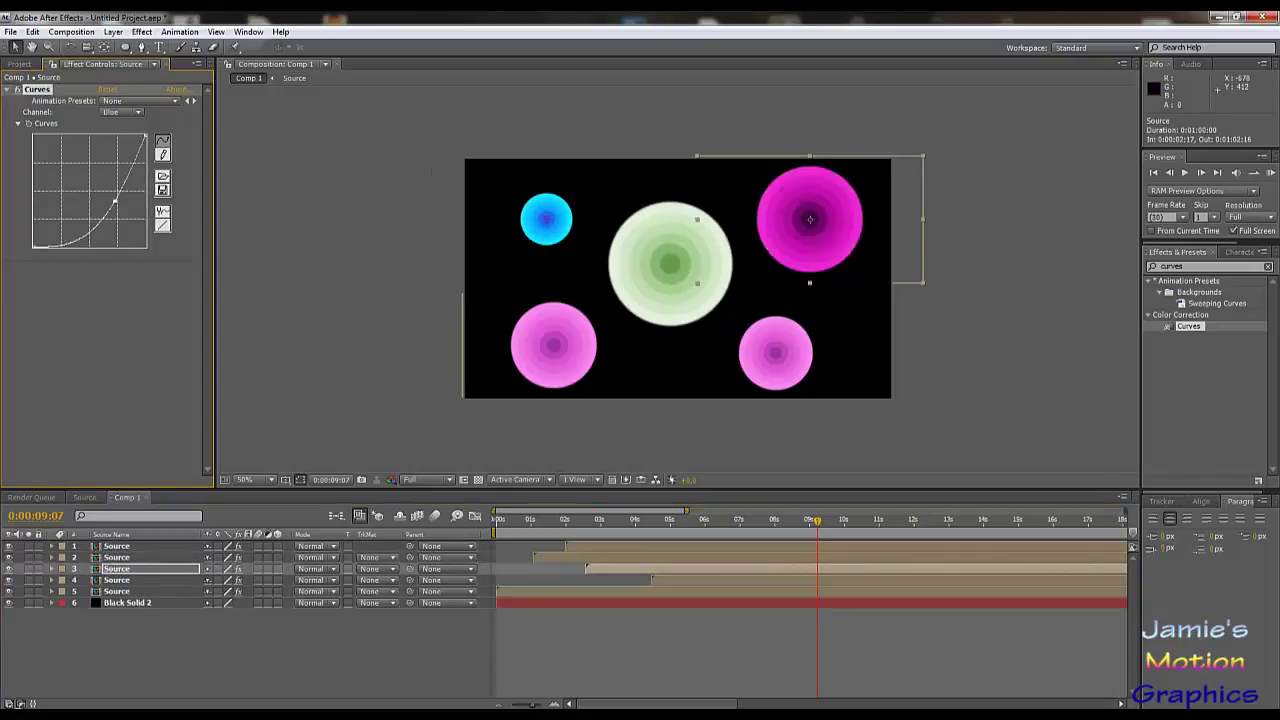
drag(60, 238, 43, 190)
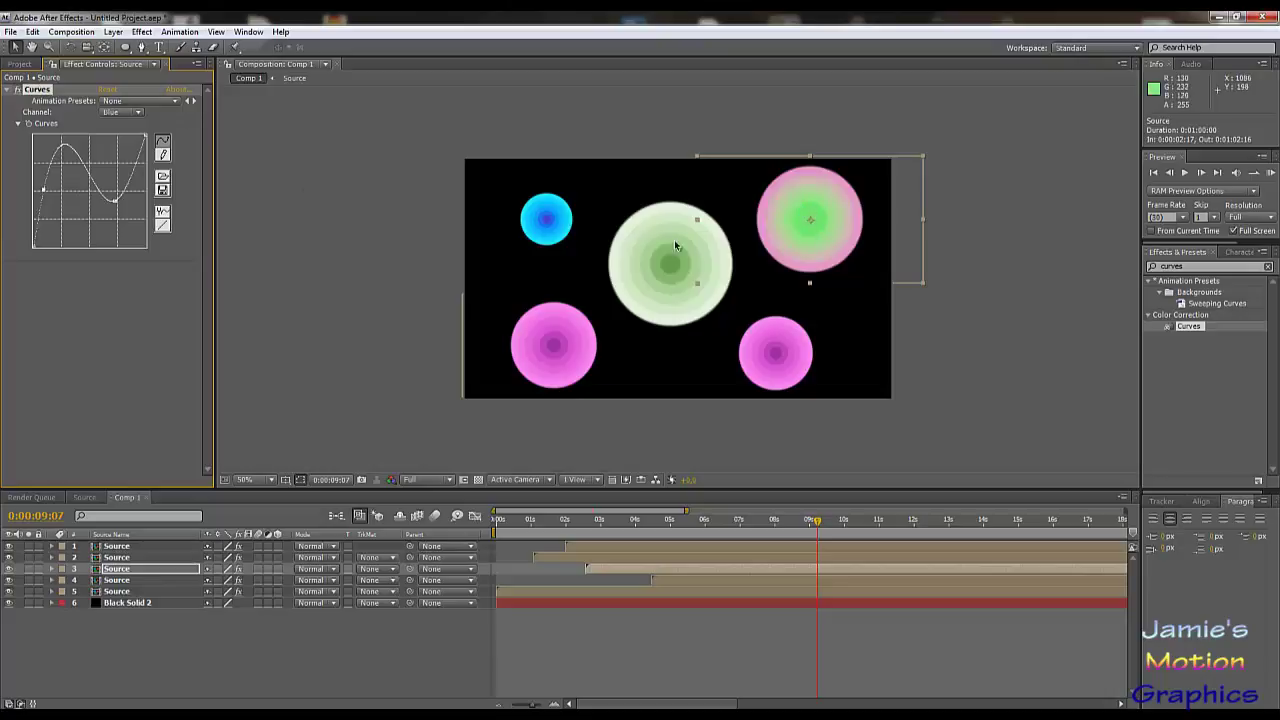
click(138, 113)
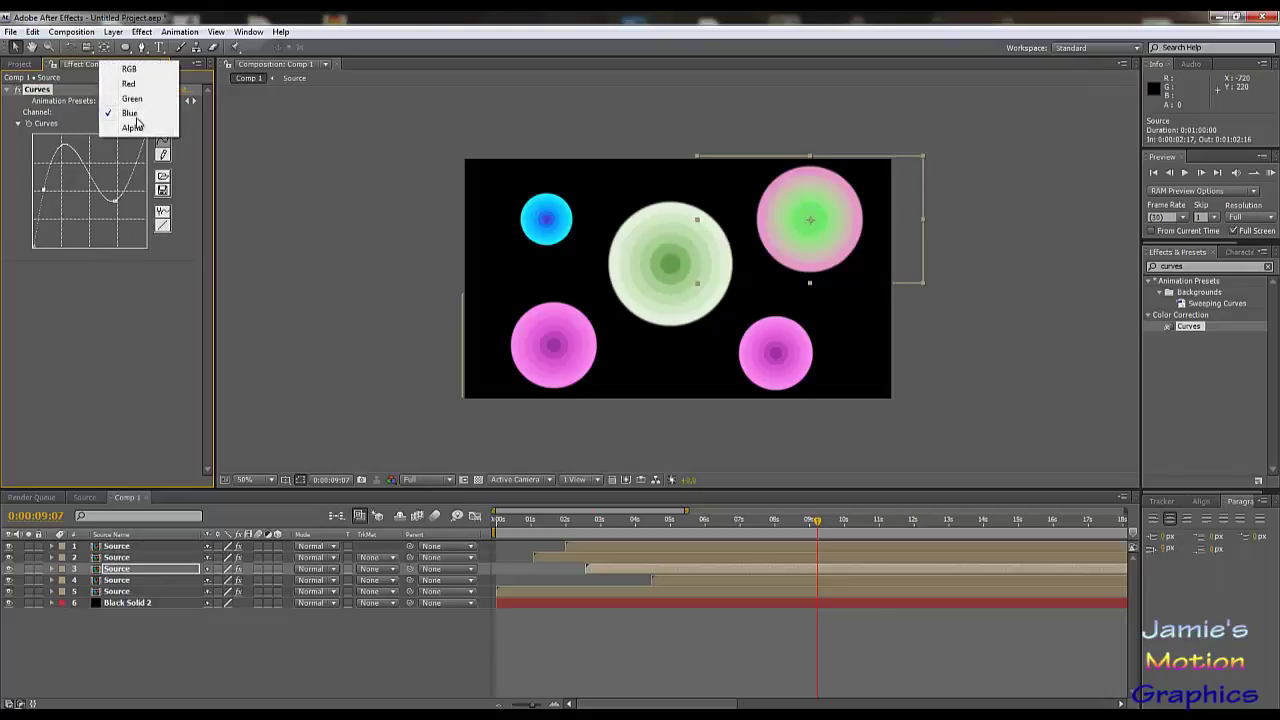
click(132, 102)
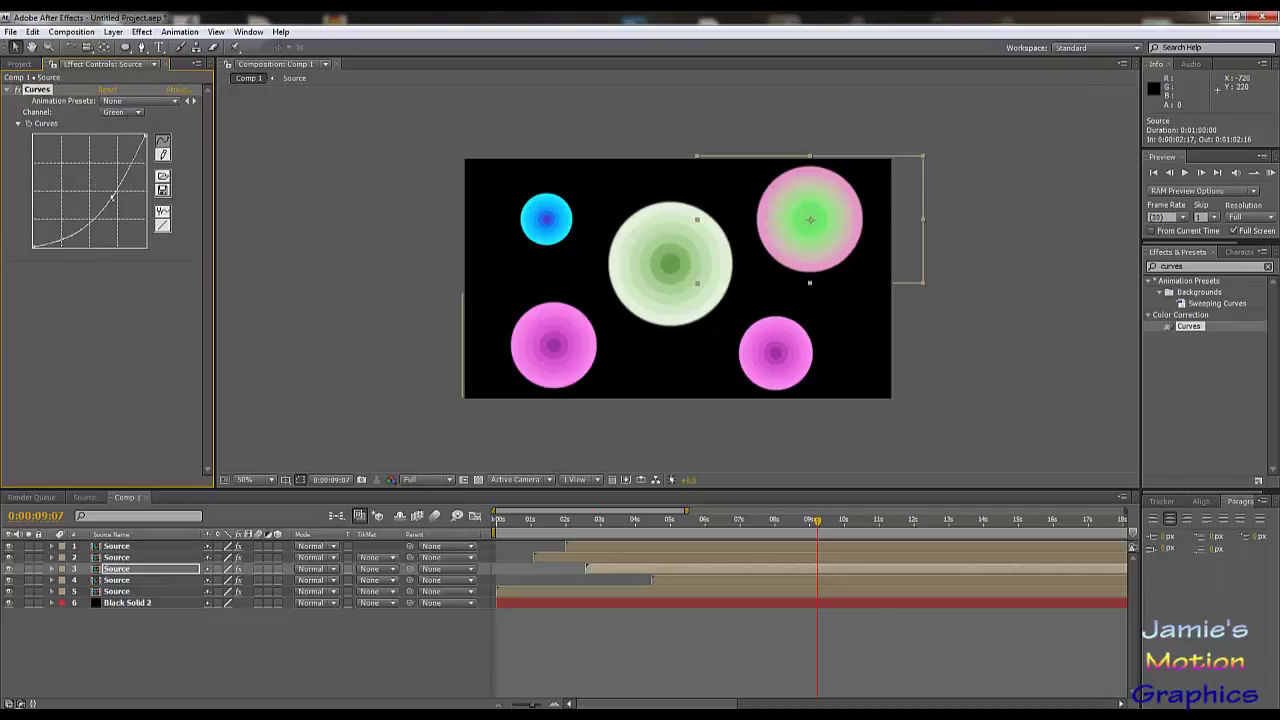
drag(112, 198, 68, 188)
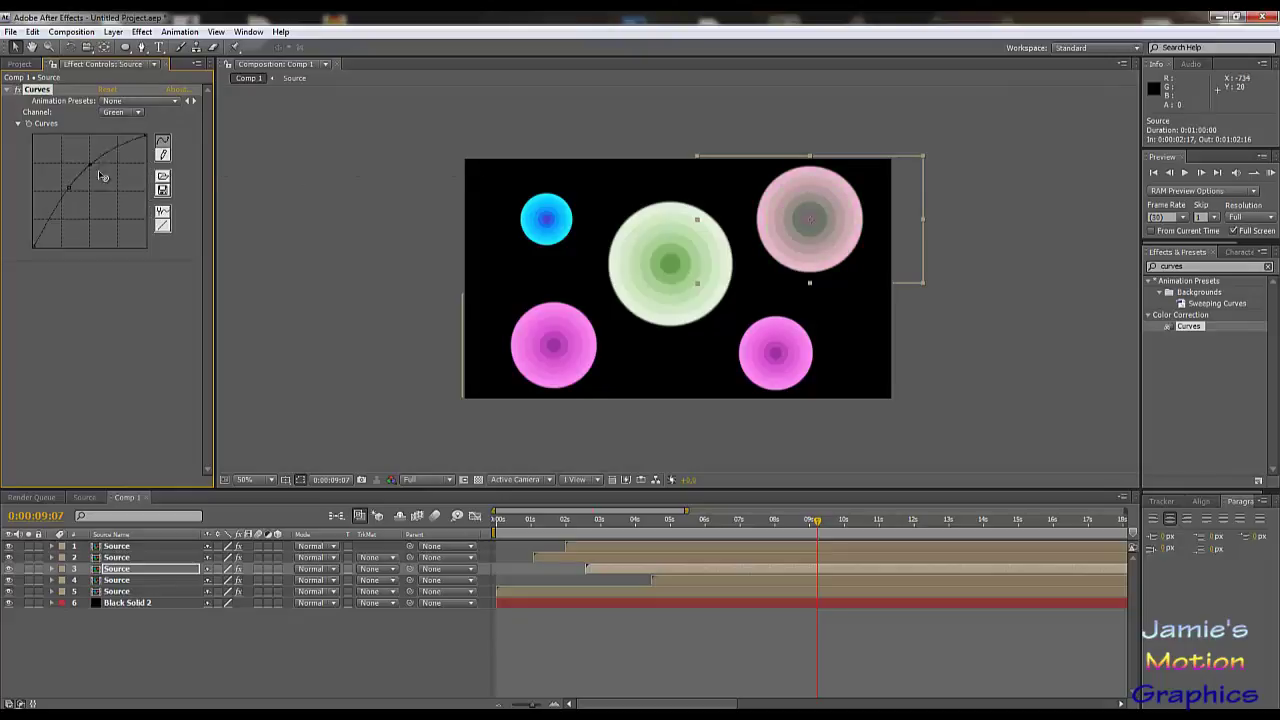
mouse_move(108, 157)
mouse_down()
mouse_move(109, 187)
mouse_move(109, 176)
mouse_up()
- Remove the upper point of Source layer 3's Blue curve and bow the curve well below the diagonal
click(133, 113)
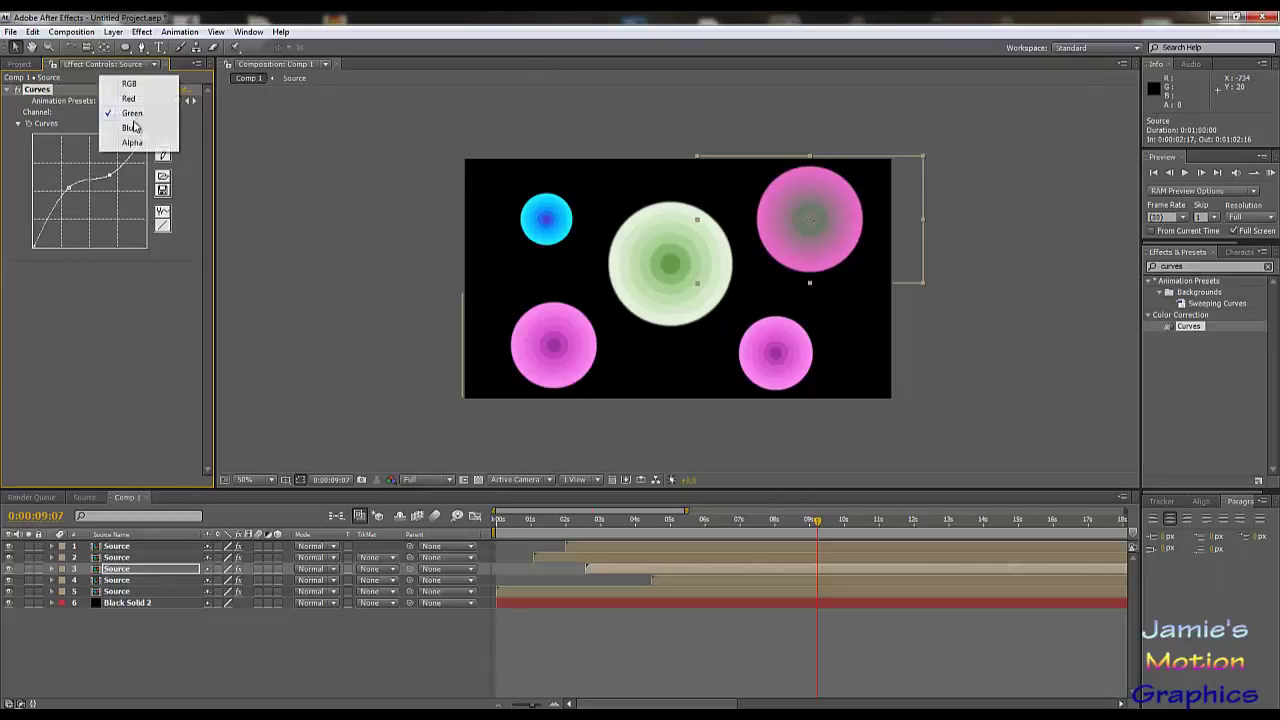
click(129, 128)
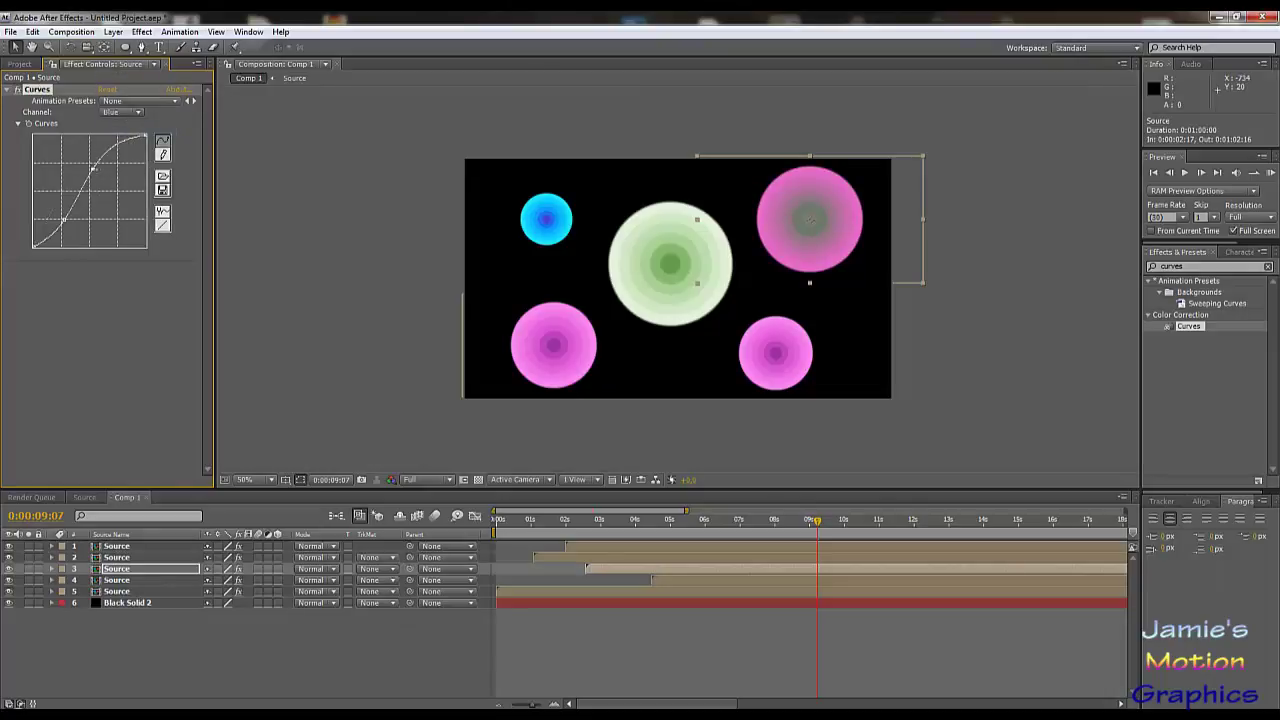
drag(105, 155, 172, 140)
drag(105, 183, 150, 135)
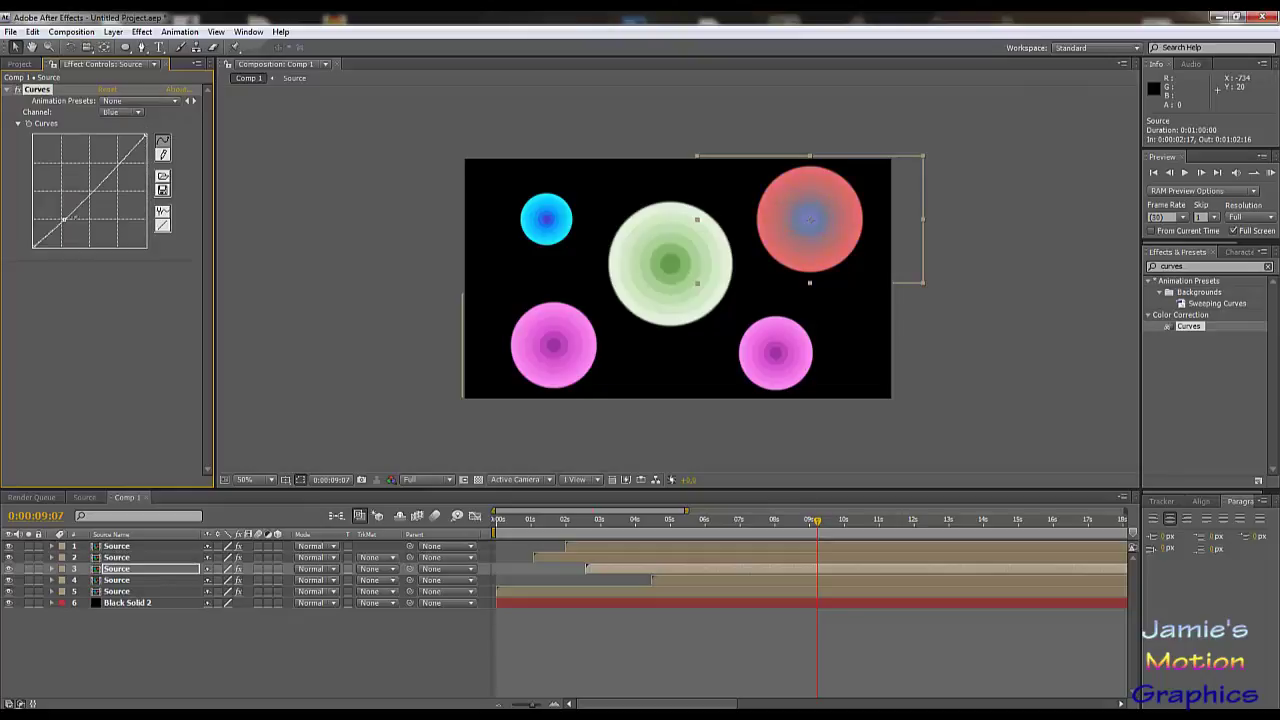
drag(63, 219, 105, 211)
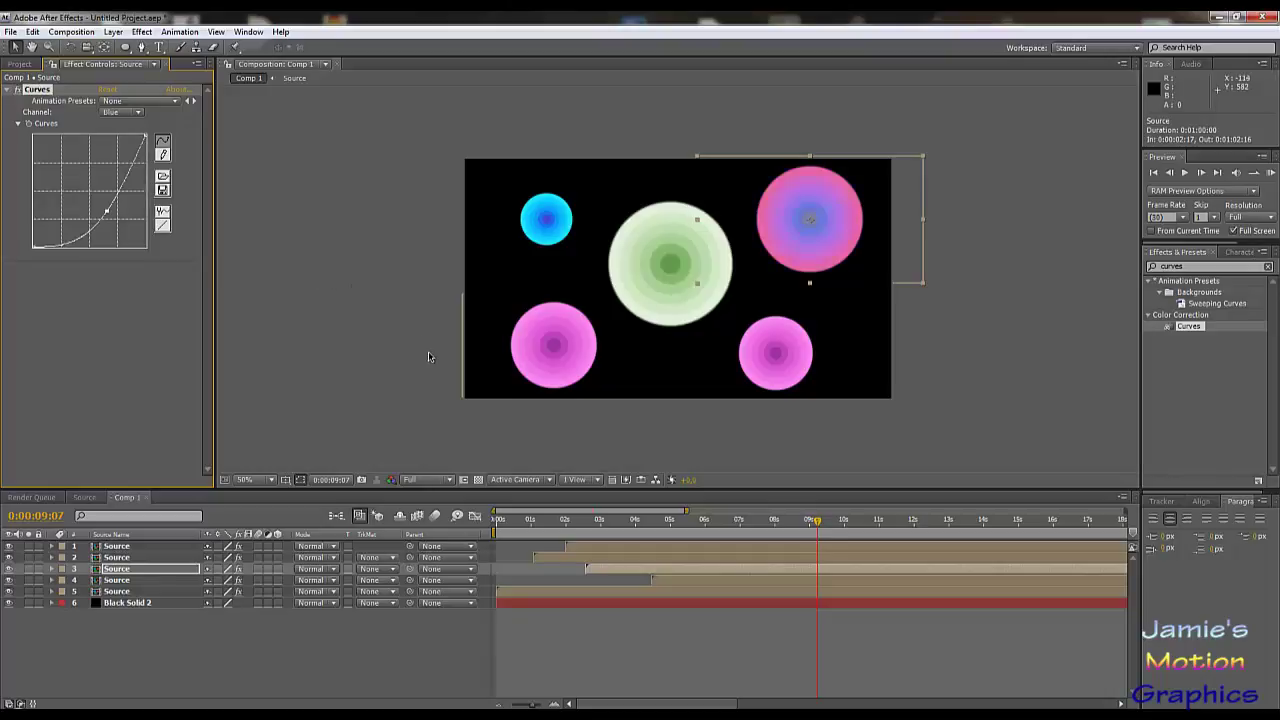
- Bow Source layer 4's Blue curve below the diagonal and add a raised middle point before the dip in its Green curve
click(116, 580)
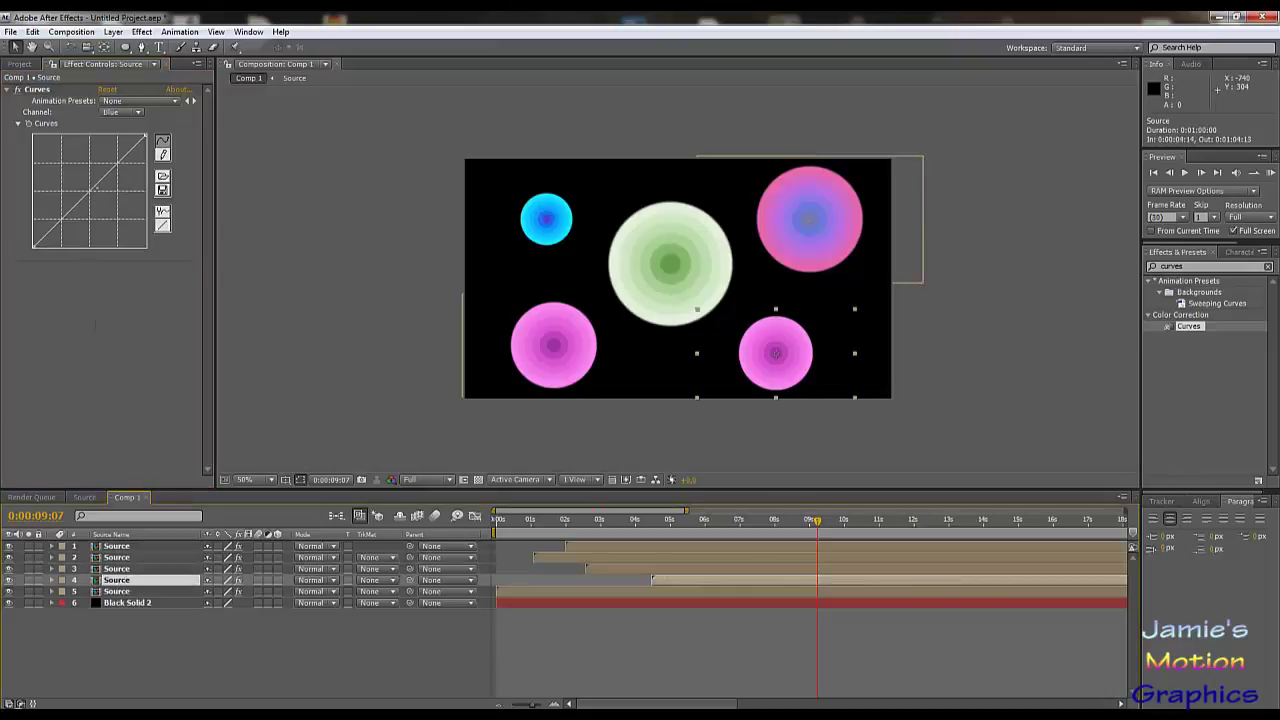
click(76, 180)
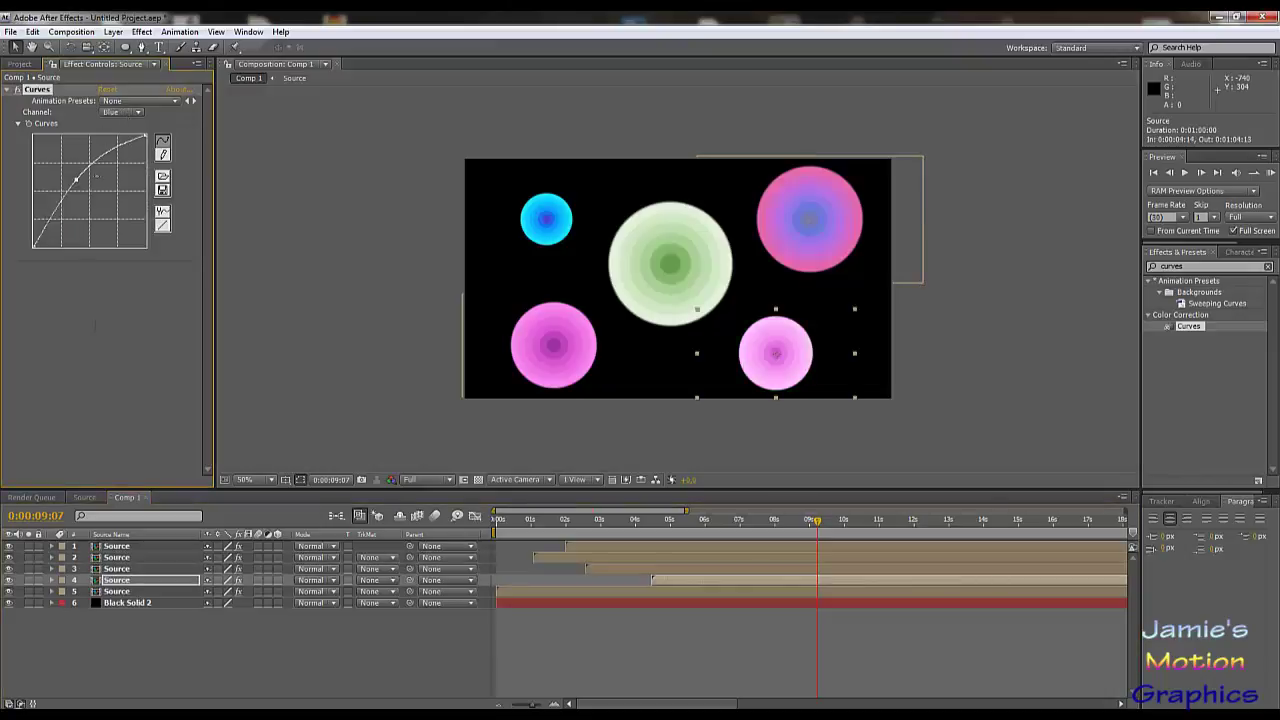
drag(76, 180, 108, 205)
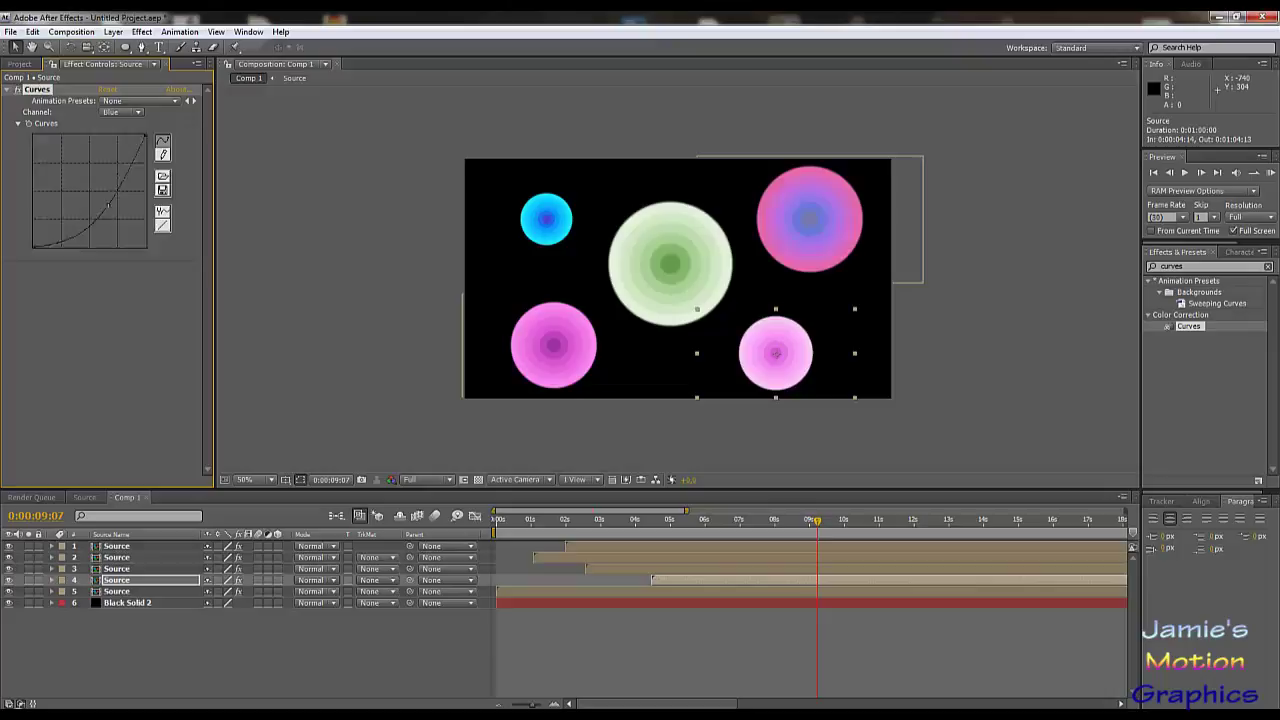
click(121, 112)
click(131, 98)
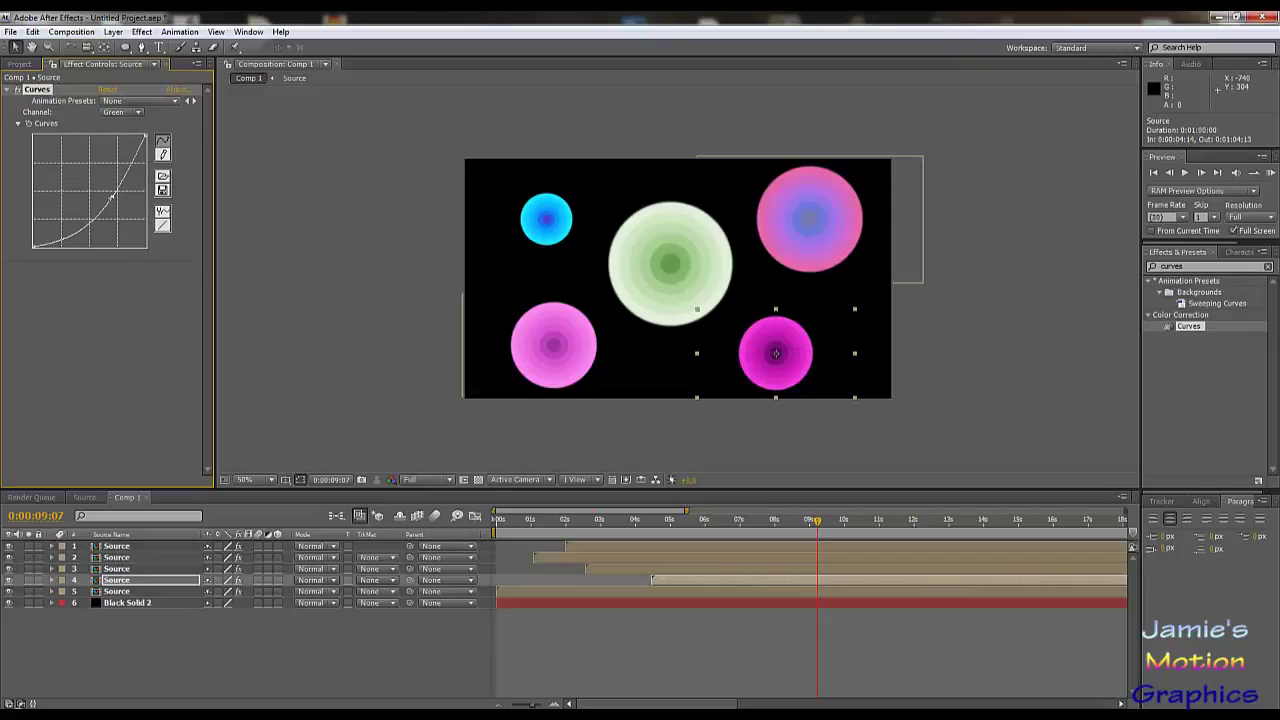
click(102, 201)
drag(102, 201, 112, 196)
click(94, 188)
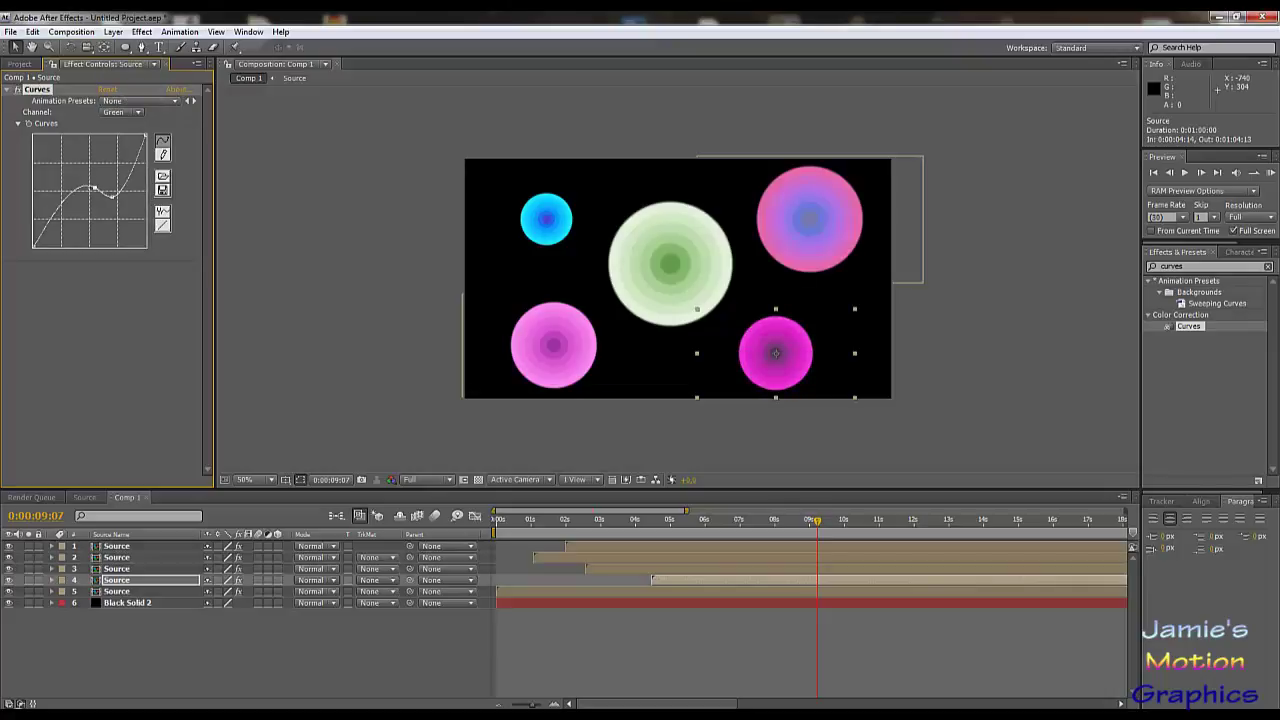
- Reduce Source layer 4's Red curve to one point slightly above the diagonal to turn the circle purple, and deselect the layer
click(128, 114)
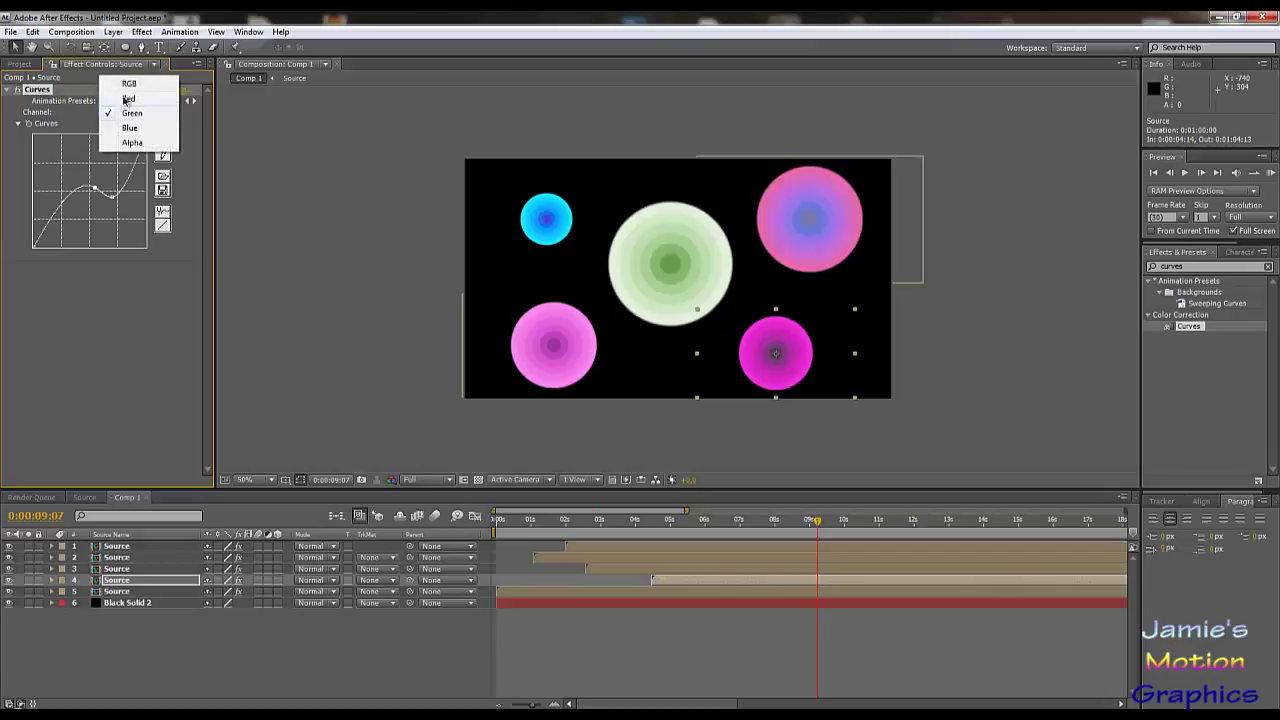
click(128, 98)
mouse_move(70, 218)
mouse_down()
mouse_move(64, 188)
mouse_move(72, 200)
mouse_up()
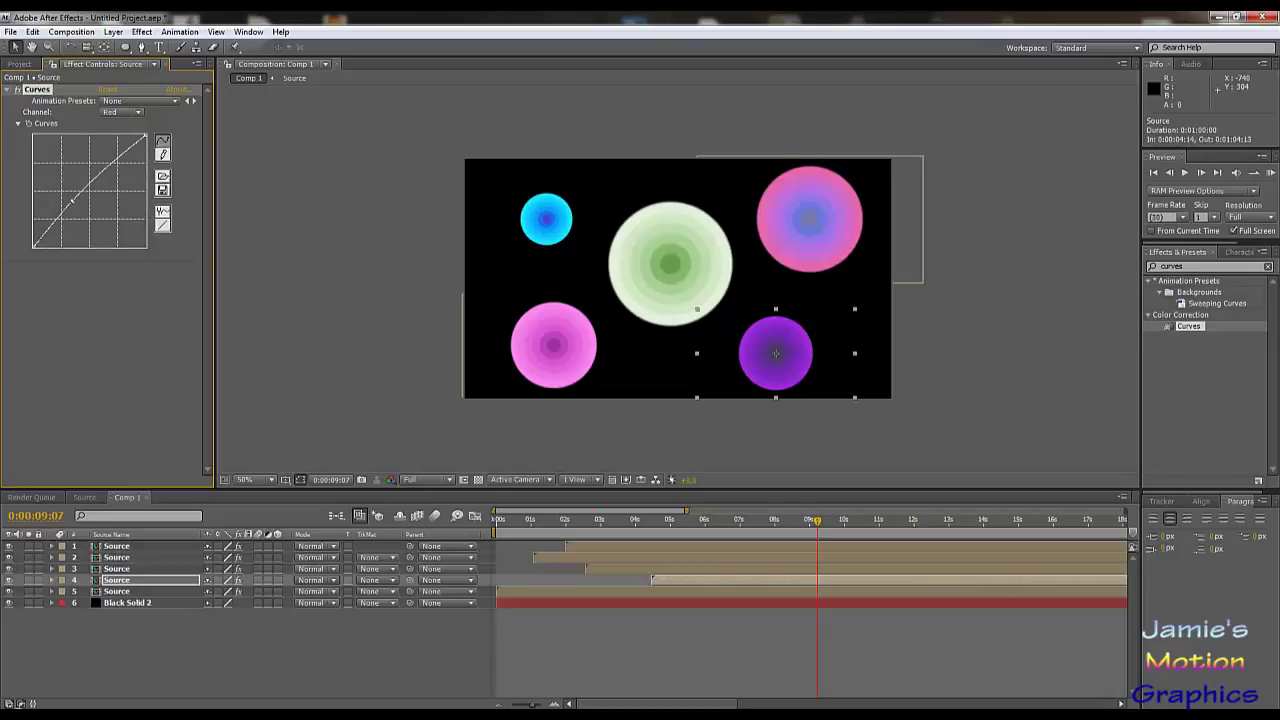
click(409, 447)
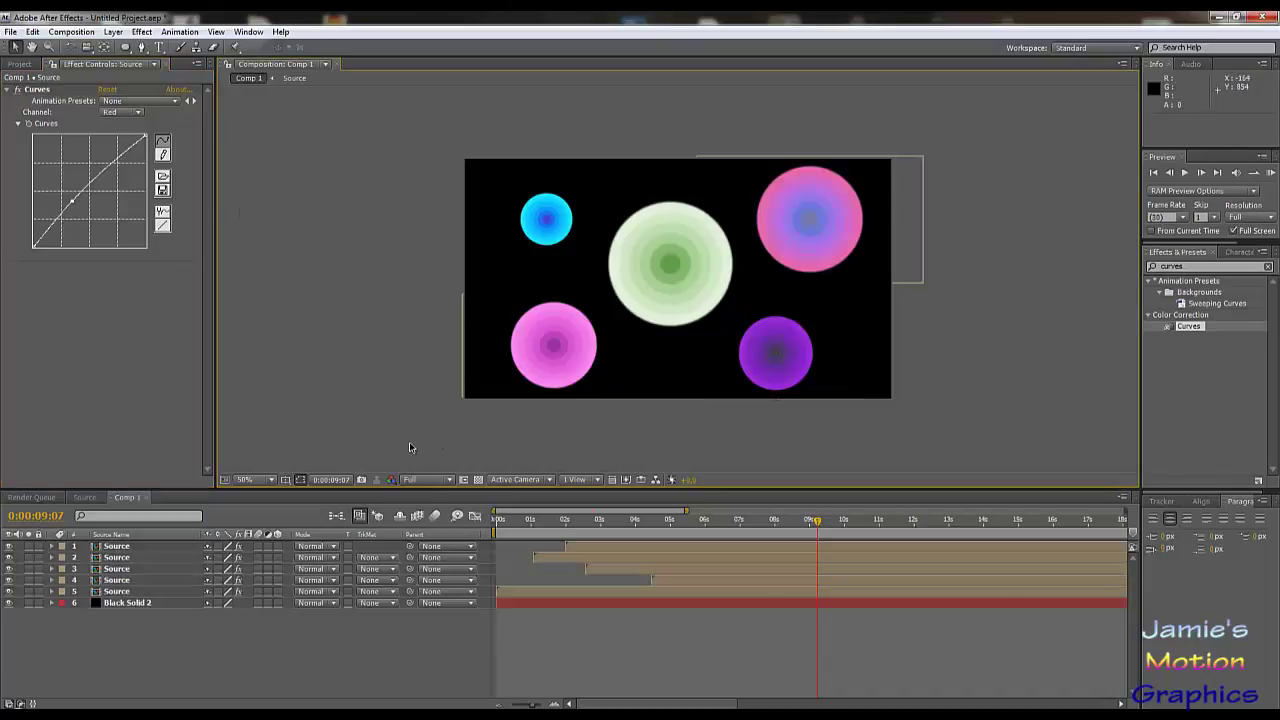
click(212, 648)
- Duplicate all five Source layers and move the duplicates together to the top of the layer stack
click(117, 547)
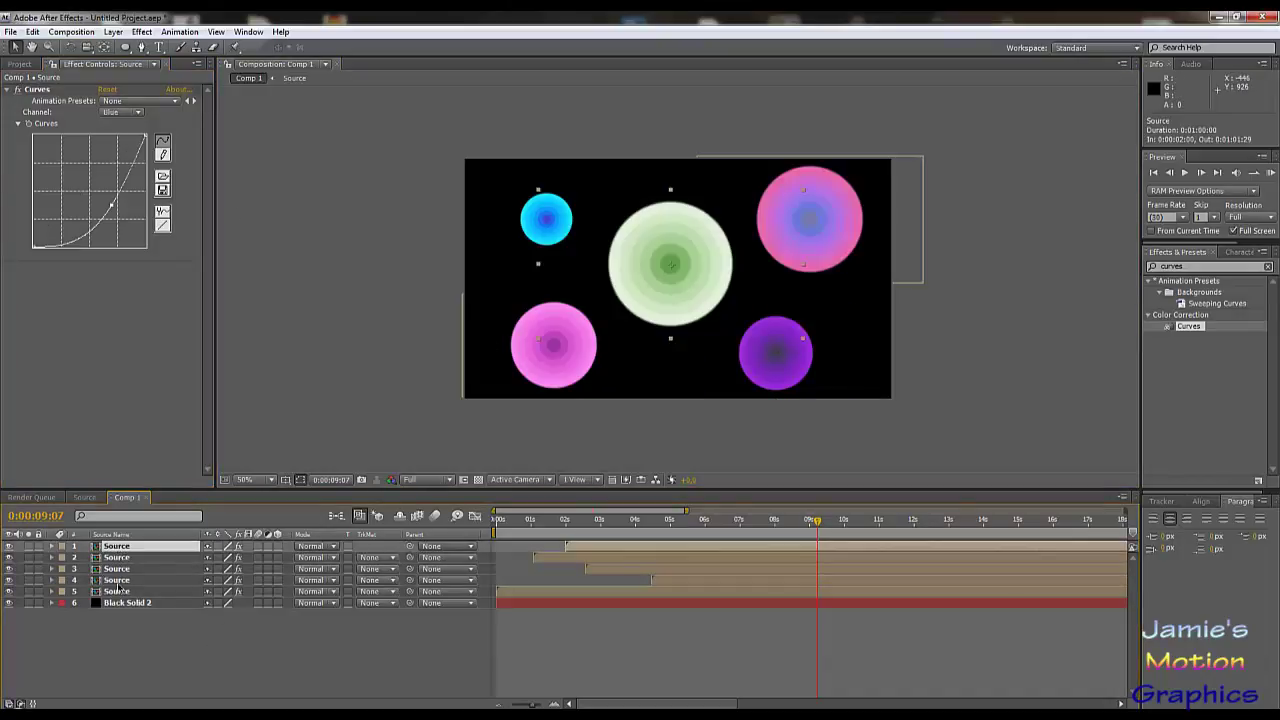
shift+click(119, 591)
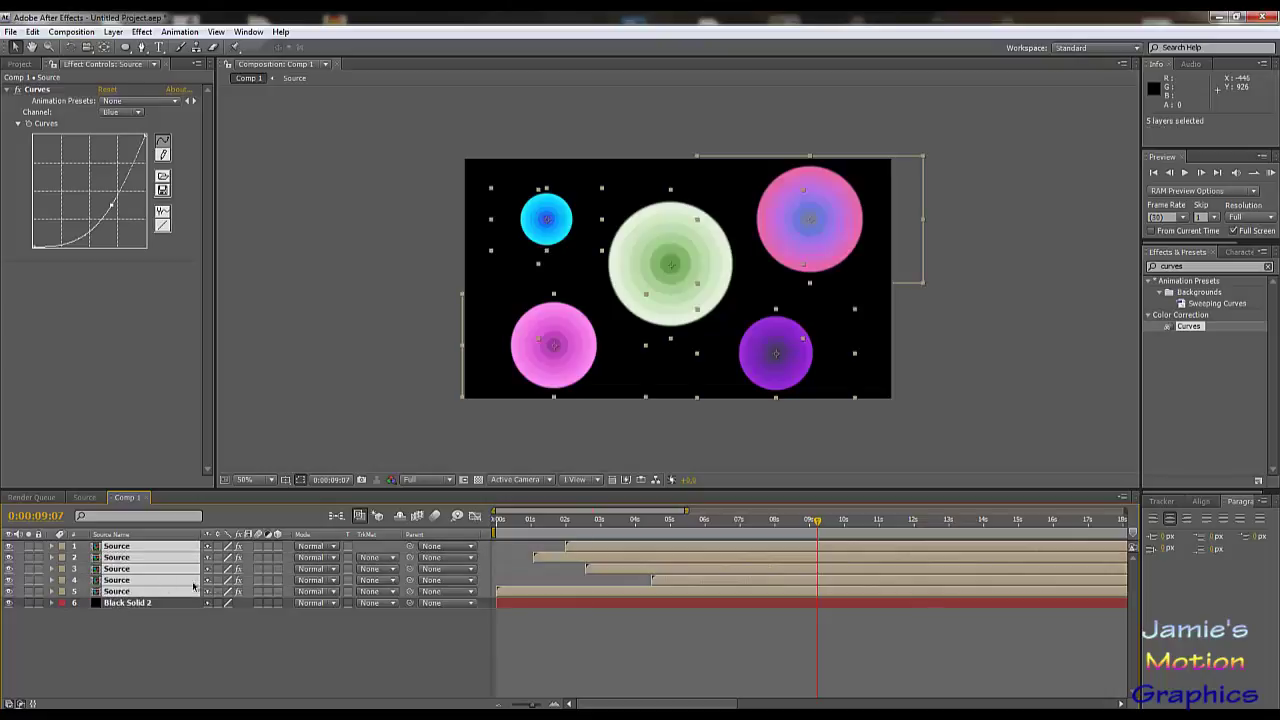
key(ctrl+d)
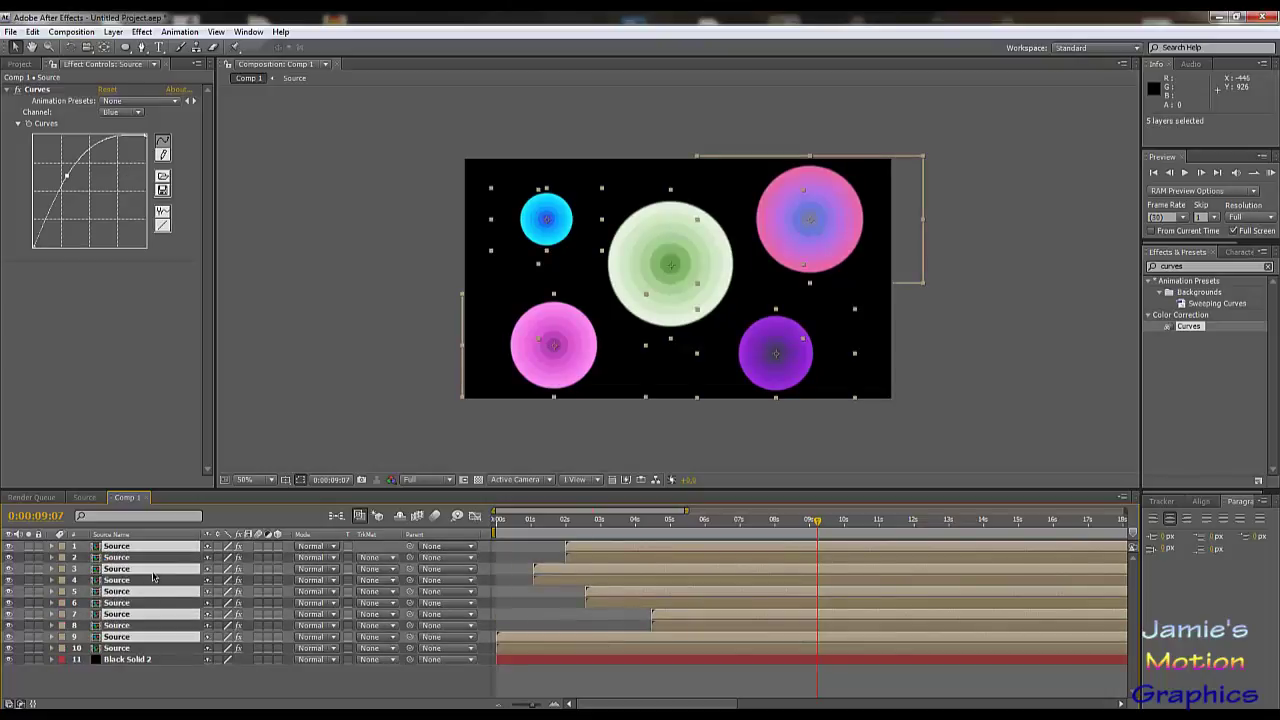
drag(150, 572, 150, 550)
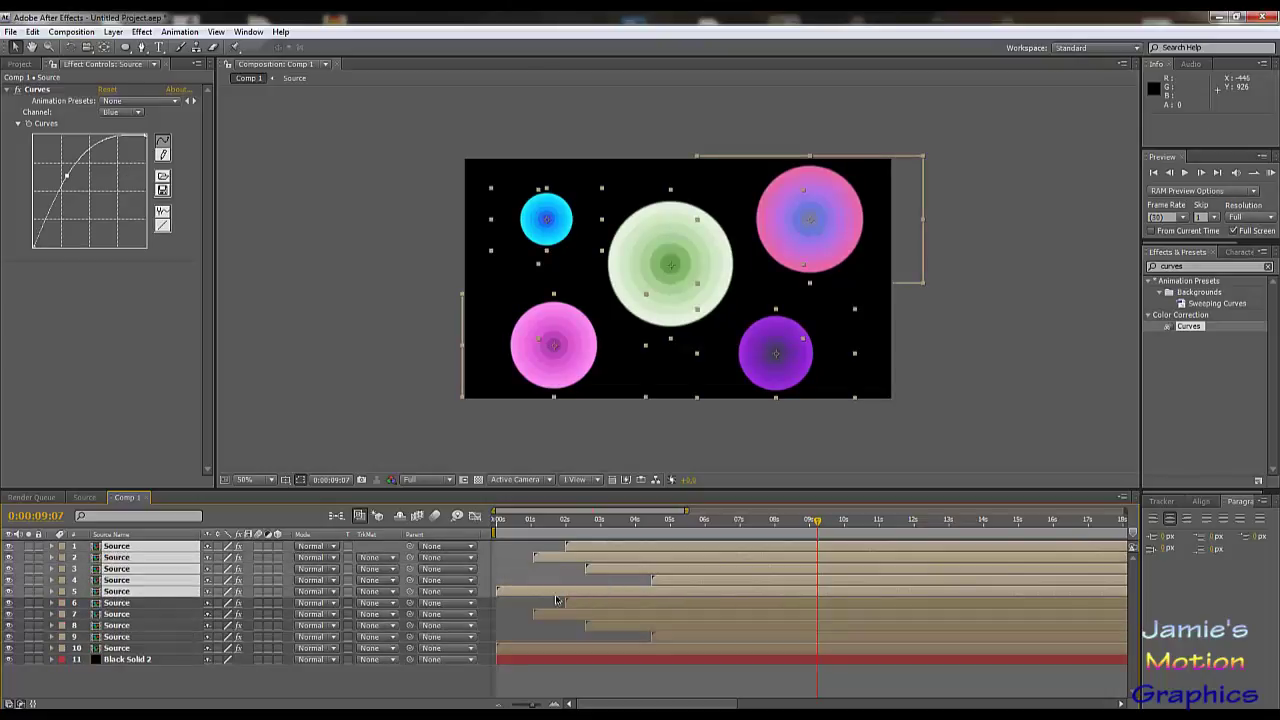
- Shift the five duplicated layers later in time so that layer 5 starts at 0:00:05:13, and deselect them
drag(545, 592, 673, 613)
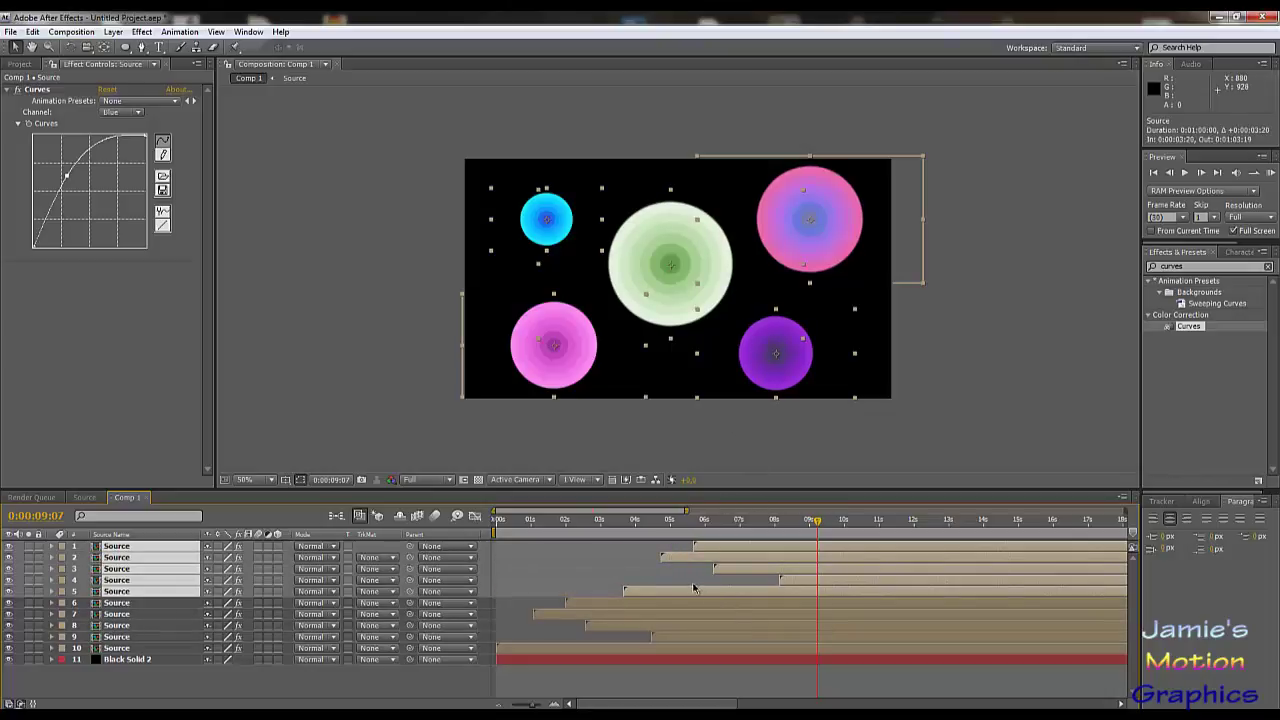
drag(668, 596, 731, 600)
click(680, 458)
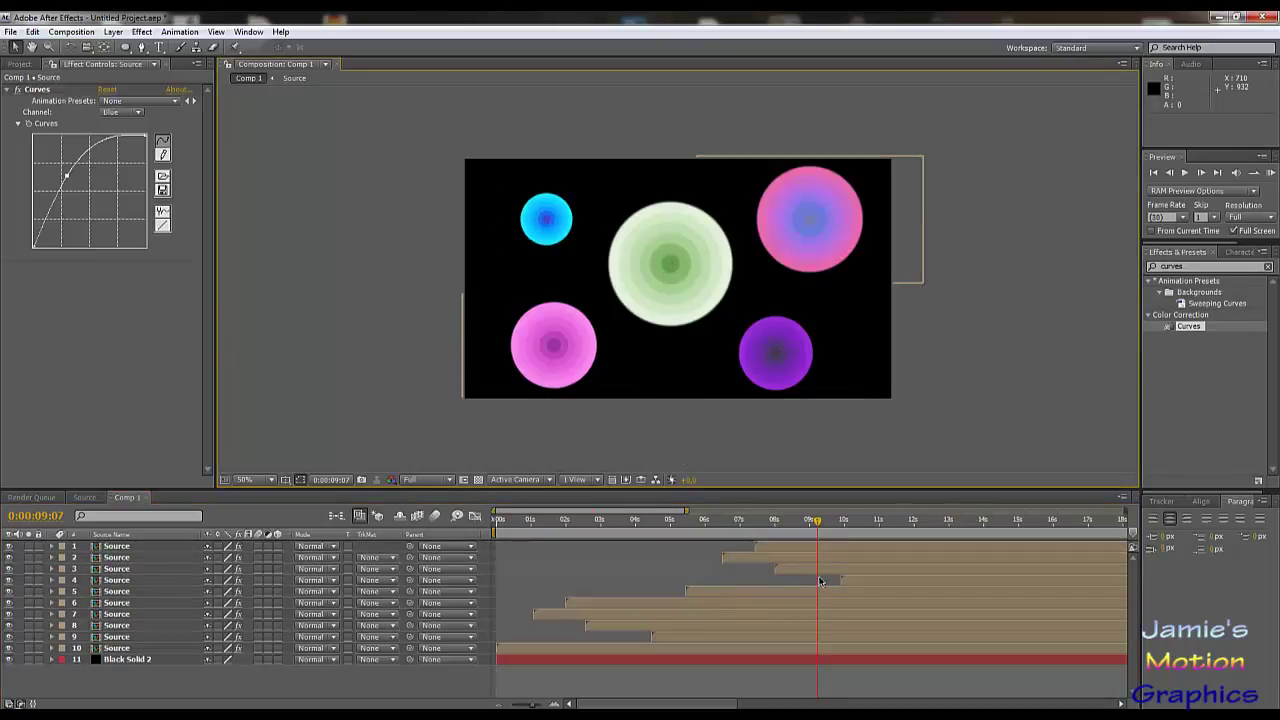
- Move duplicated layer 4 to start at 0:00:05:16, layer 3 at 0:00:05:19, and layers 1 and 2 at about 0:00:05:20
drag(849, 581, 689, 590)
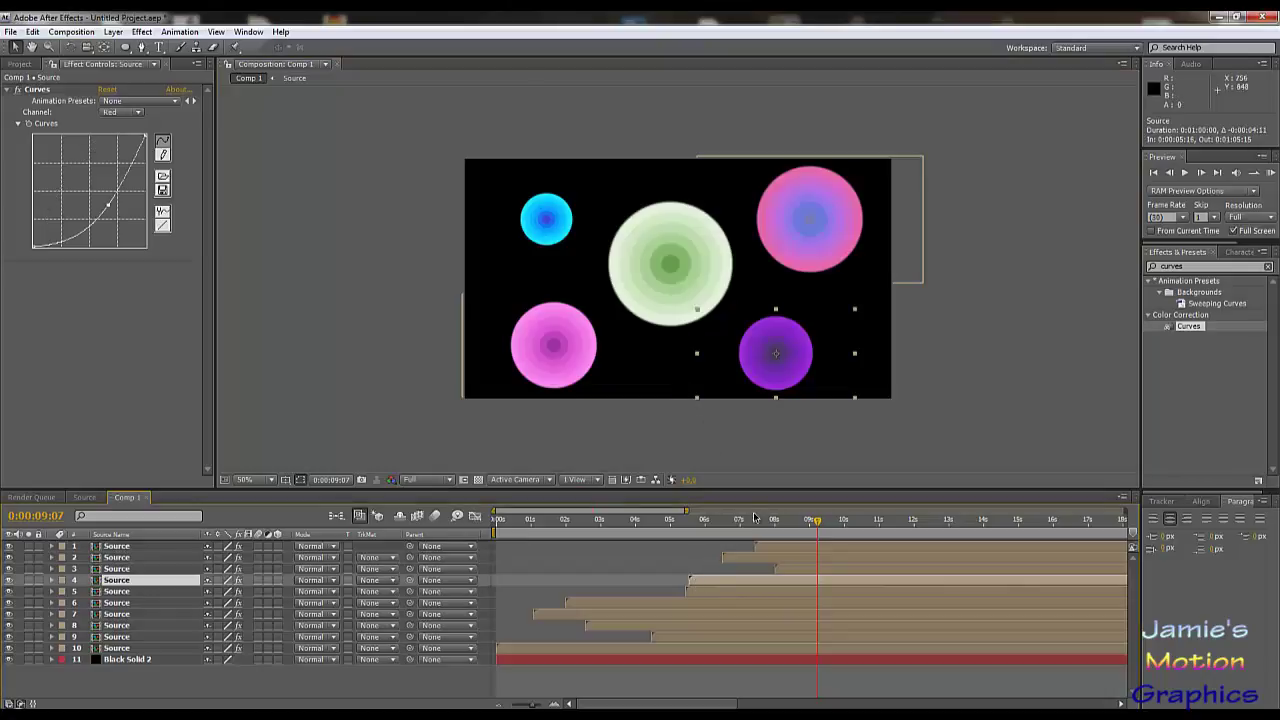
drag(785, 570, 706, 574)
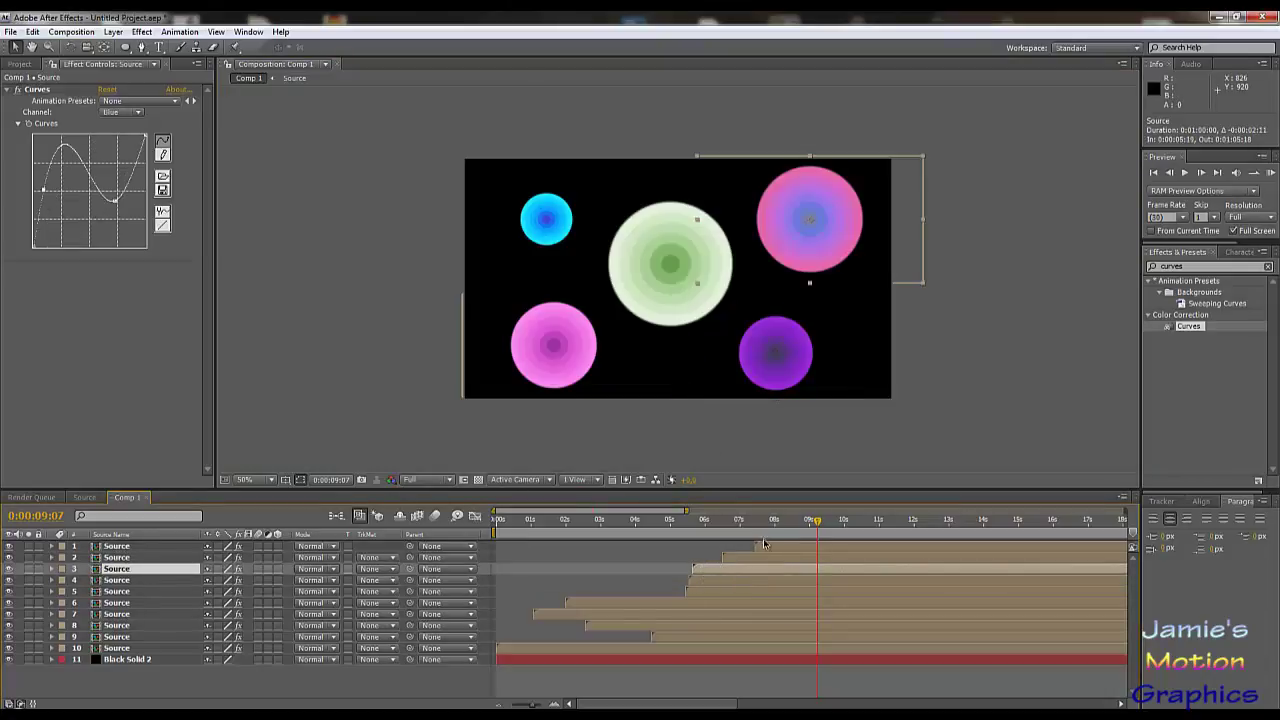
drag(764, 543, 695, 560)
click(720, 558)
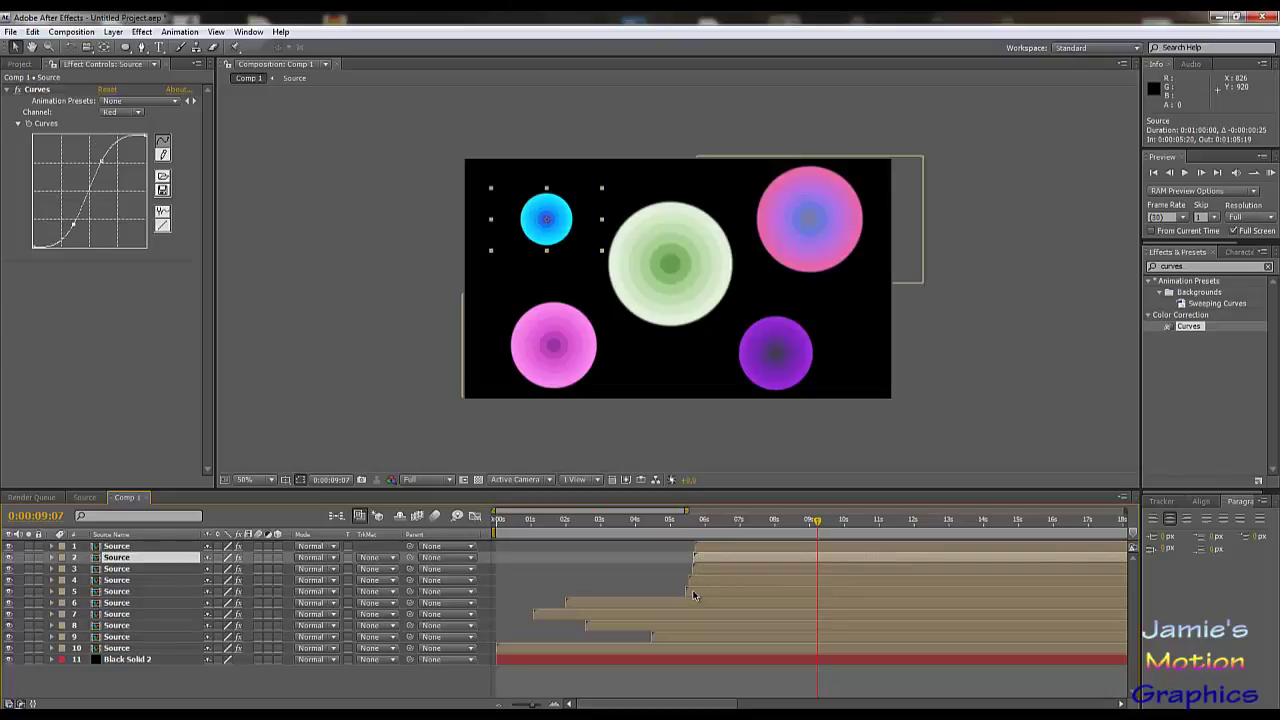
- Select duplicated Source layer 5, play on to 0:00:11:13 and move its pink circle to position 1178, 468 at the composition's right edge
click(694, 596)
key(space)
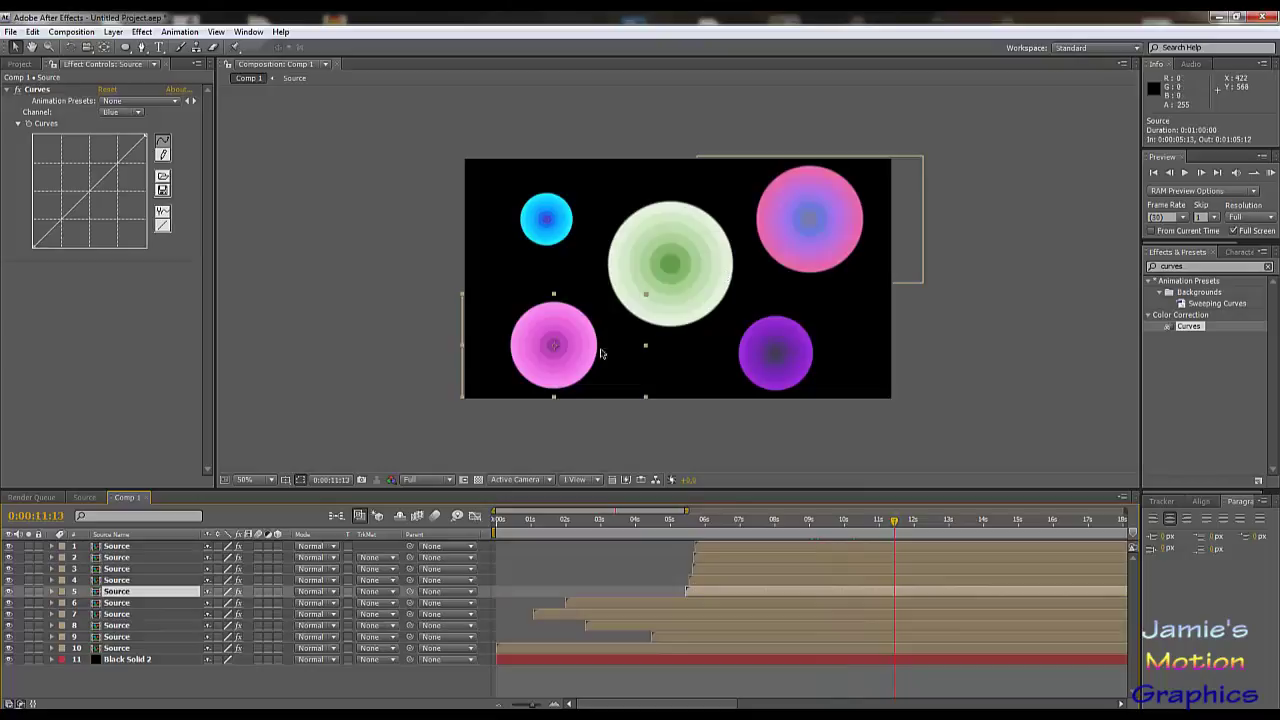
drag(586, 360, 888, 330)
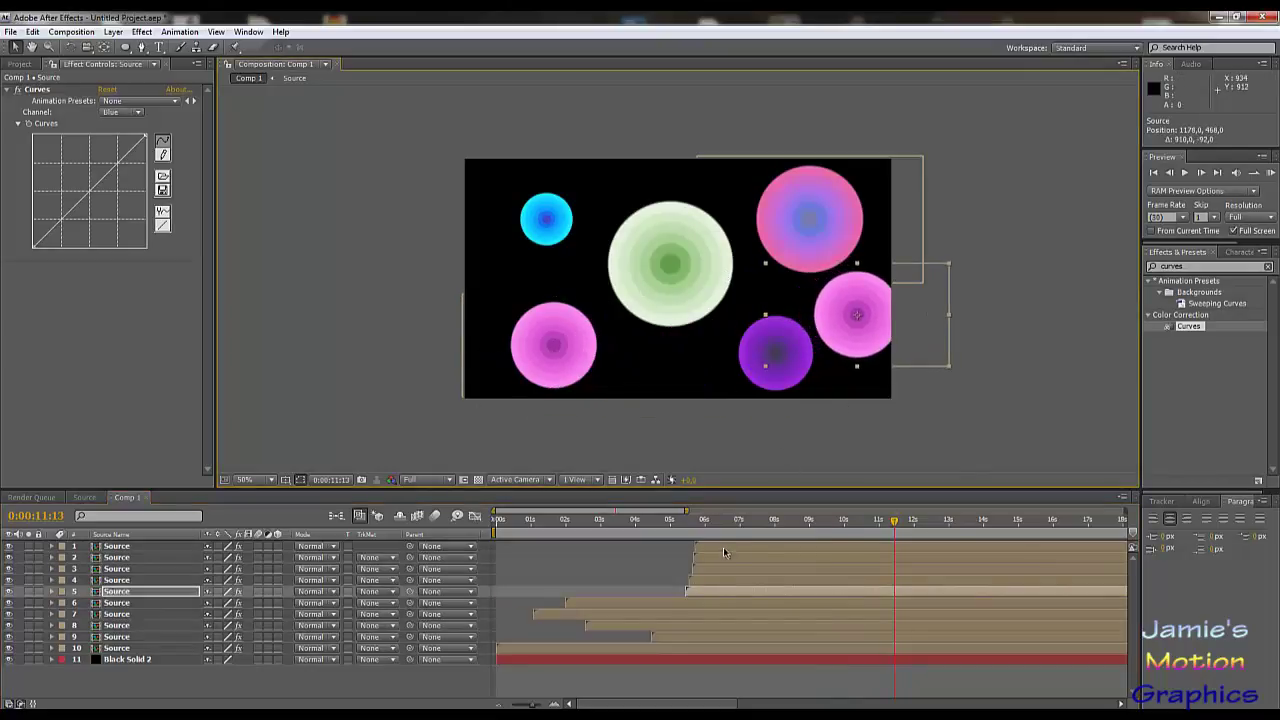
- Move duplicated layer 4's purple circle to 790, 34 at the composition's top edge and layer 3's pink-blue circle to 54, 336 at its left edge
click(720, 581)
drag(771, 346, 736, 194)
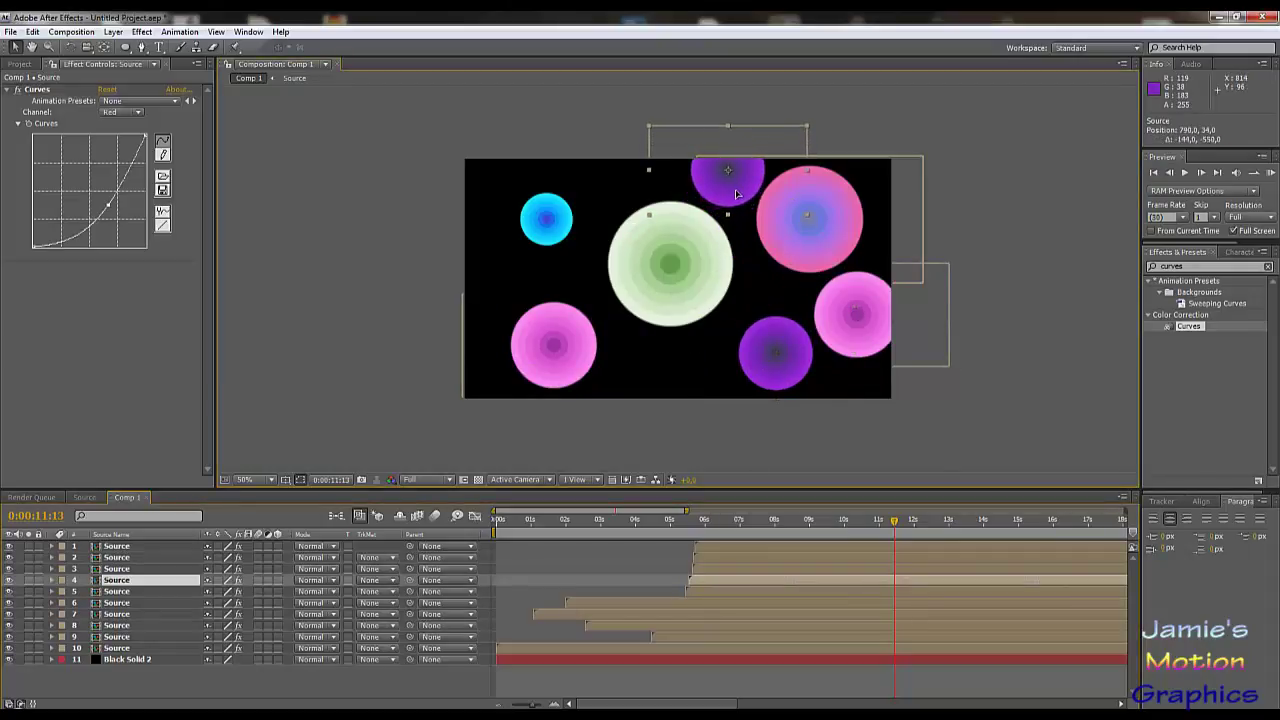
click(740, 568)
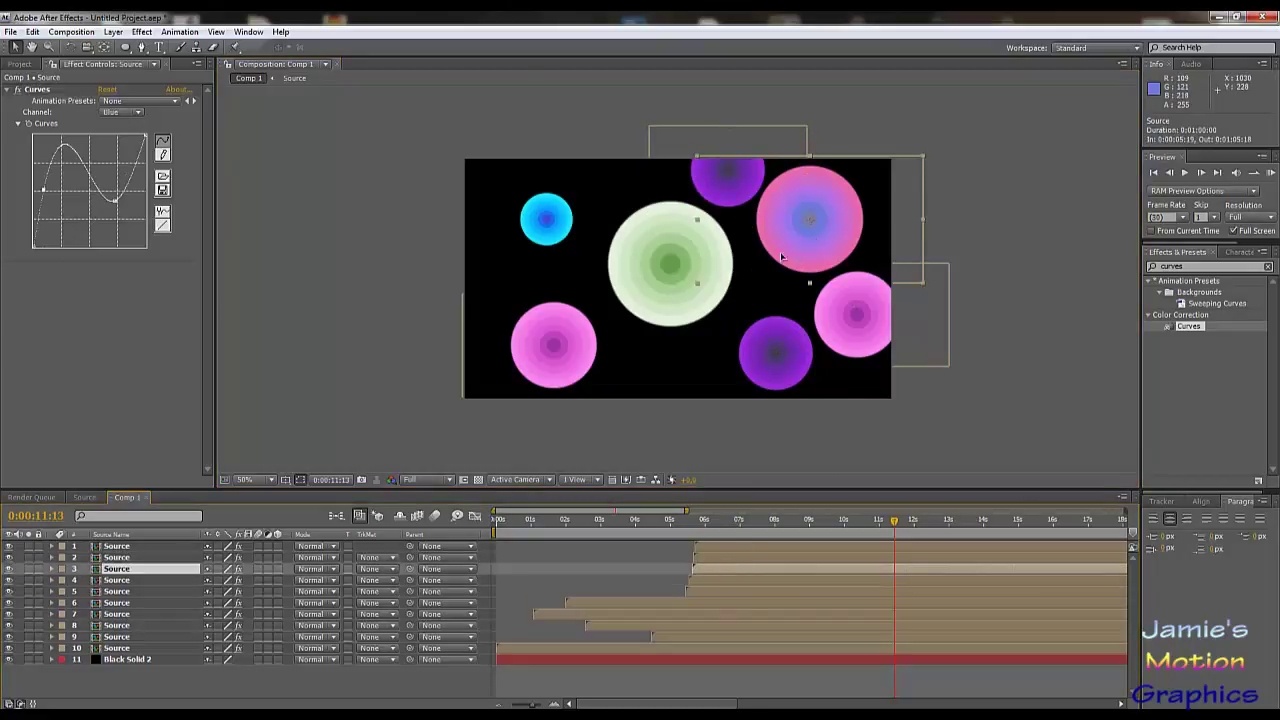
drag(782, 257, 484, 290)
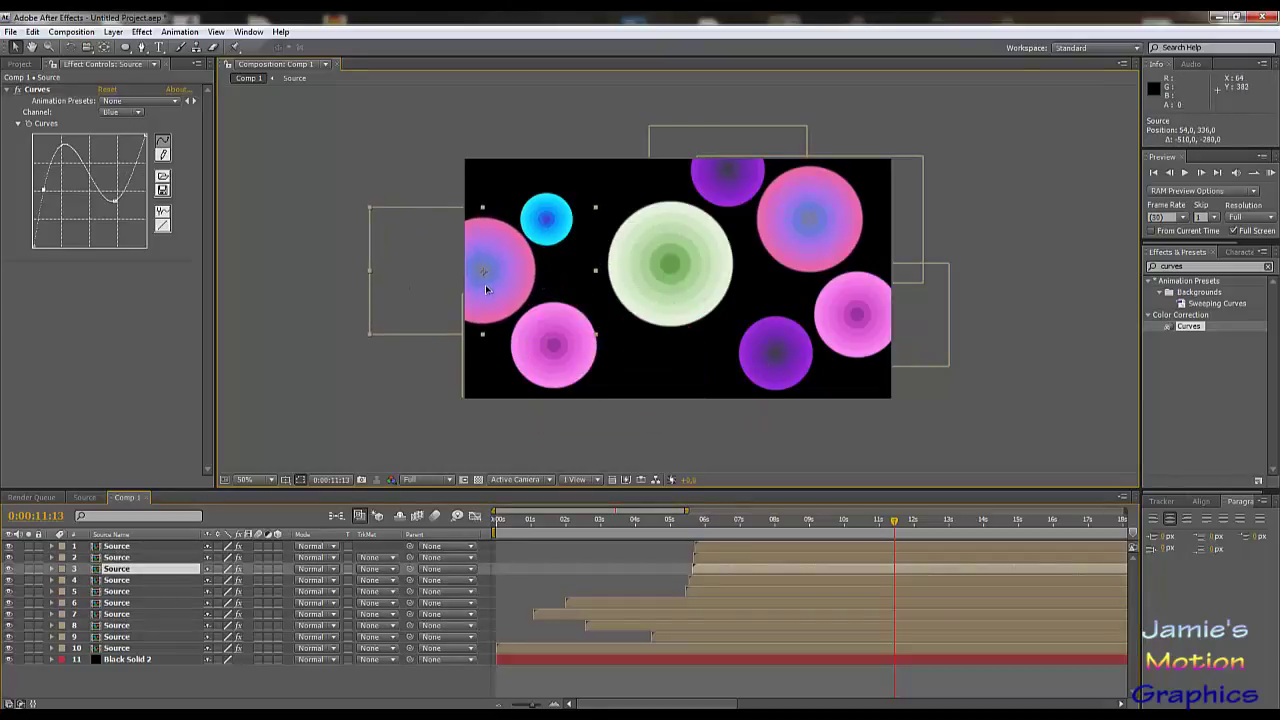
- Move duplicated layer 2's small blue circle just right of the large green circle, and layer 1's green circle to 70, 138 near the composition's upper-left corner
click(788, 558)
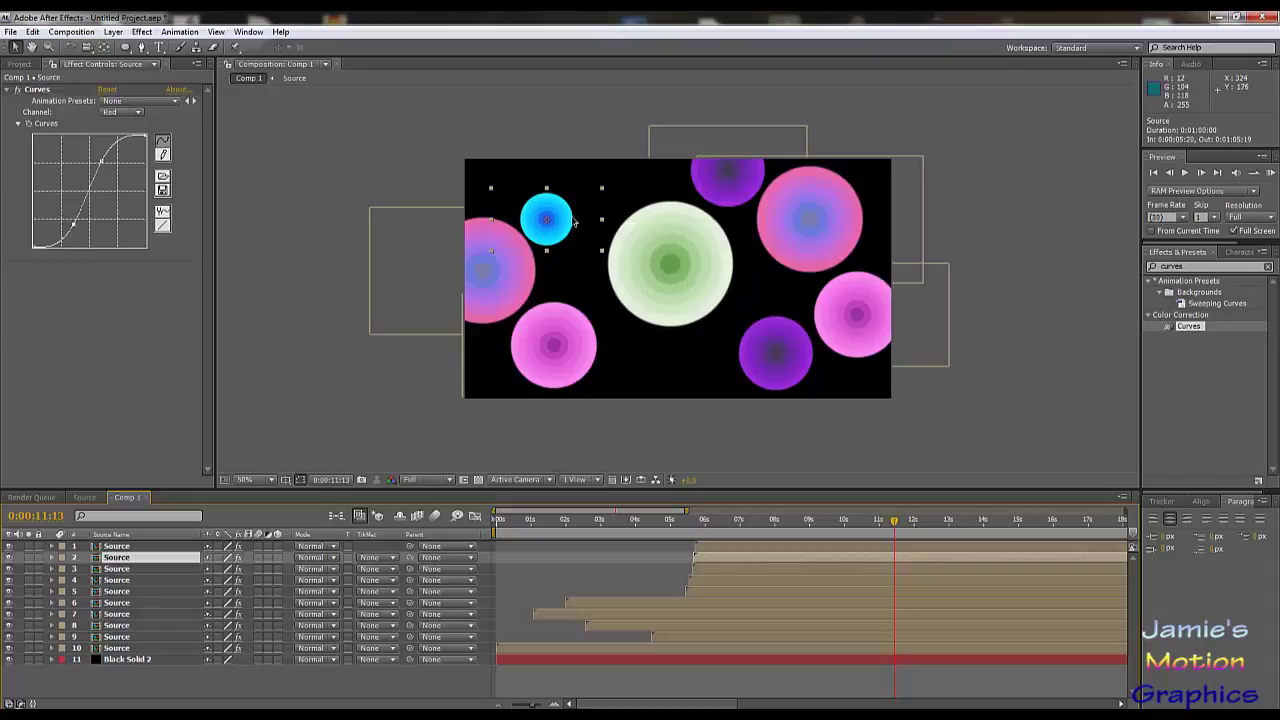
drag(563, 222, 774, 289)
click(724, 547)
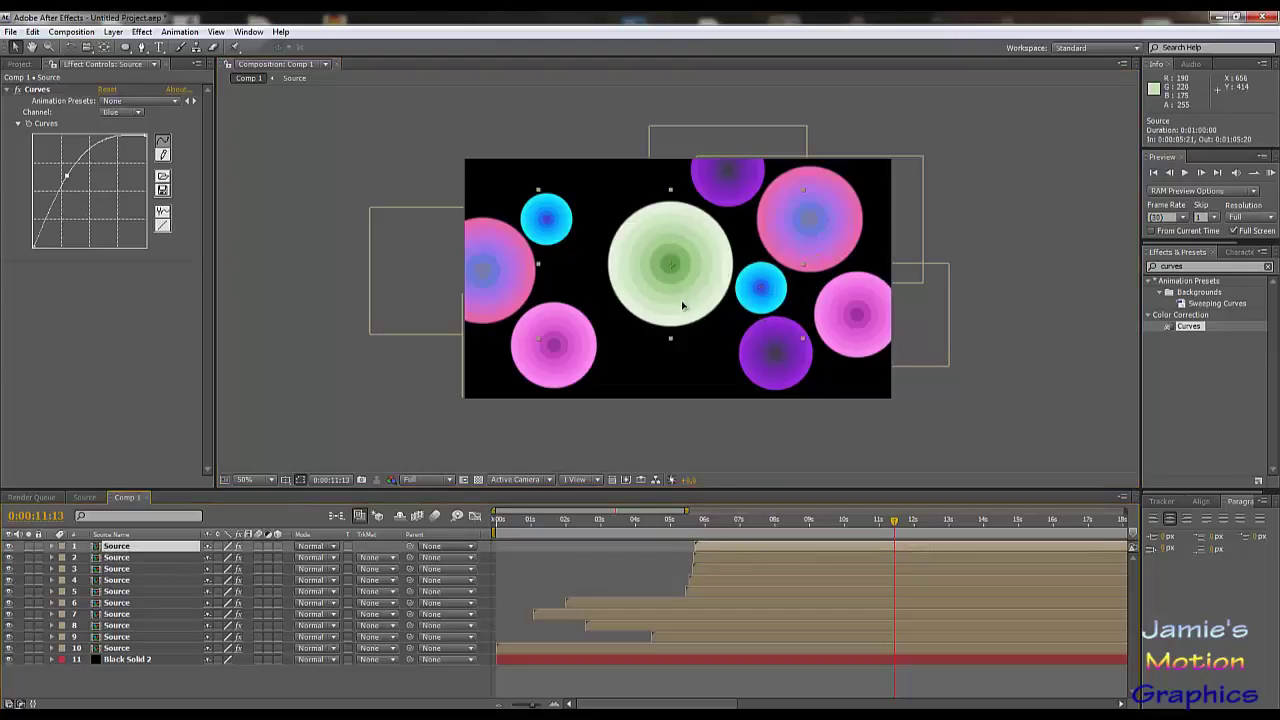
drag(687, 307, 503, 246)
- Reposition layer 3's pink-blue circle at the composition's bottom edge below the central green circle, and layer 1's green circle to 22, 354 on the left edge
click(490, 292)
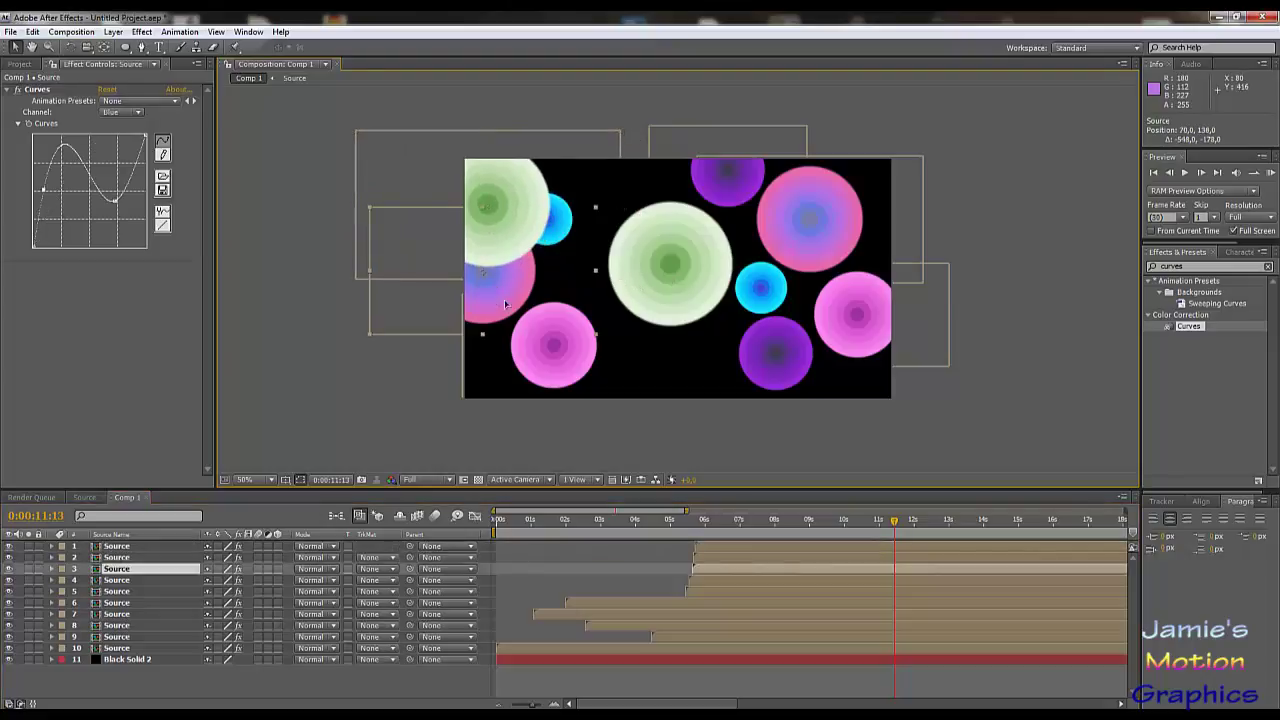
drag(503, 303, 692, 409)
drag(498, 283, 492, 306)
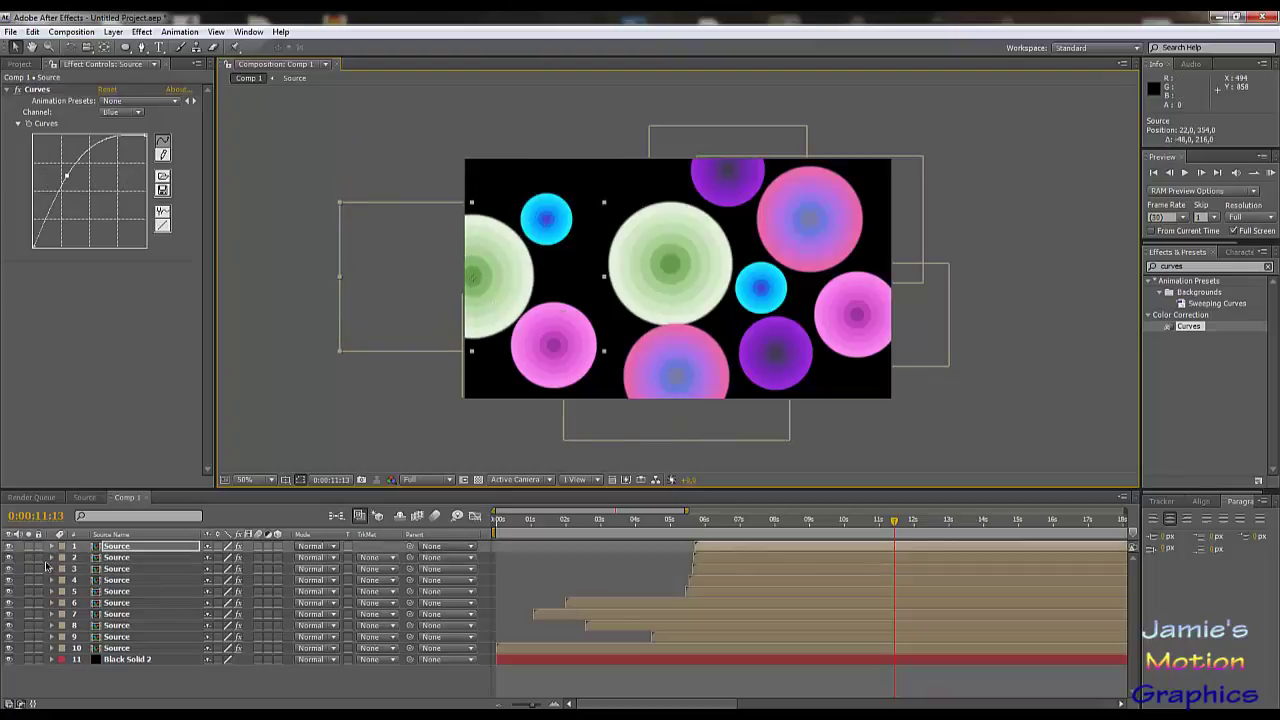
- Lock original Source layers 6 to 10 and Black Solid 2, undoing the accidental move of the solid
drag(38, 651, 40, 604)
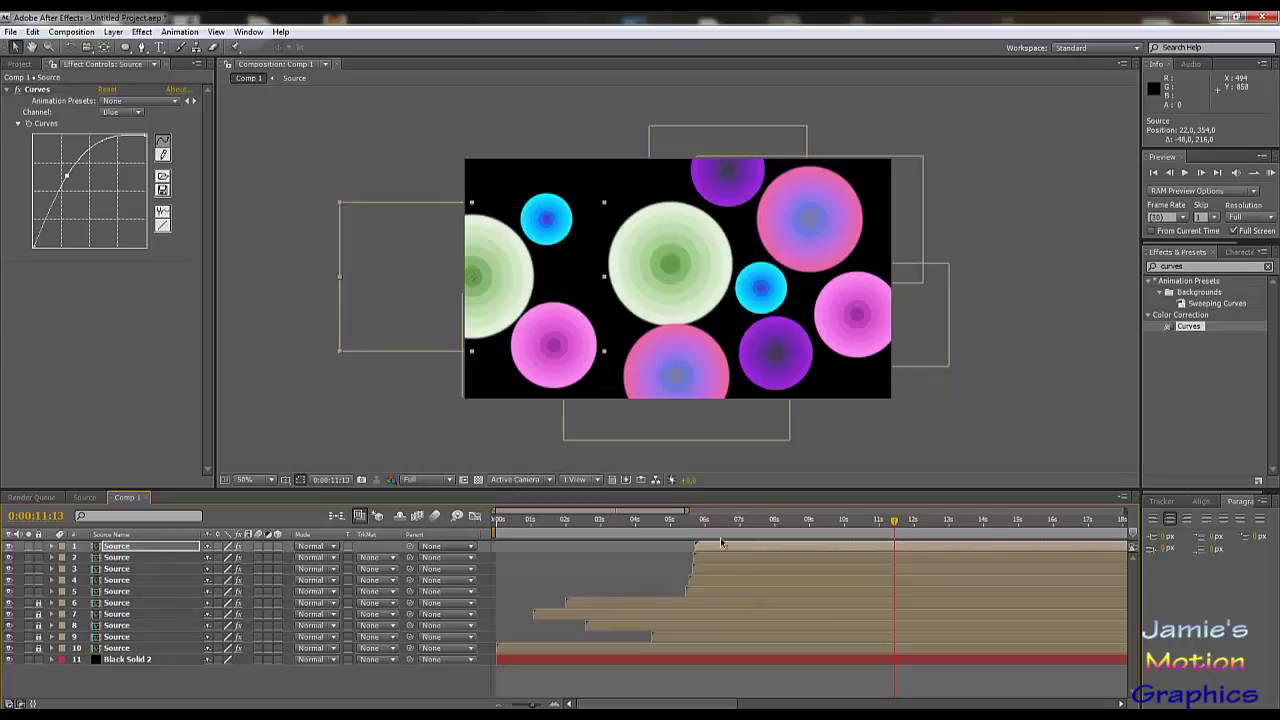
click(685, 266)
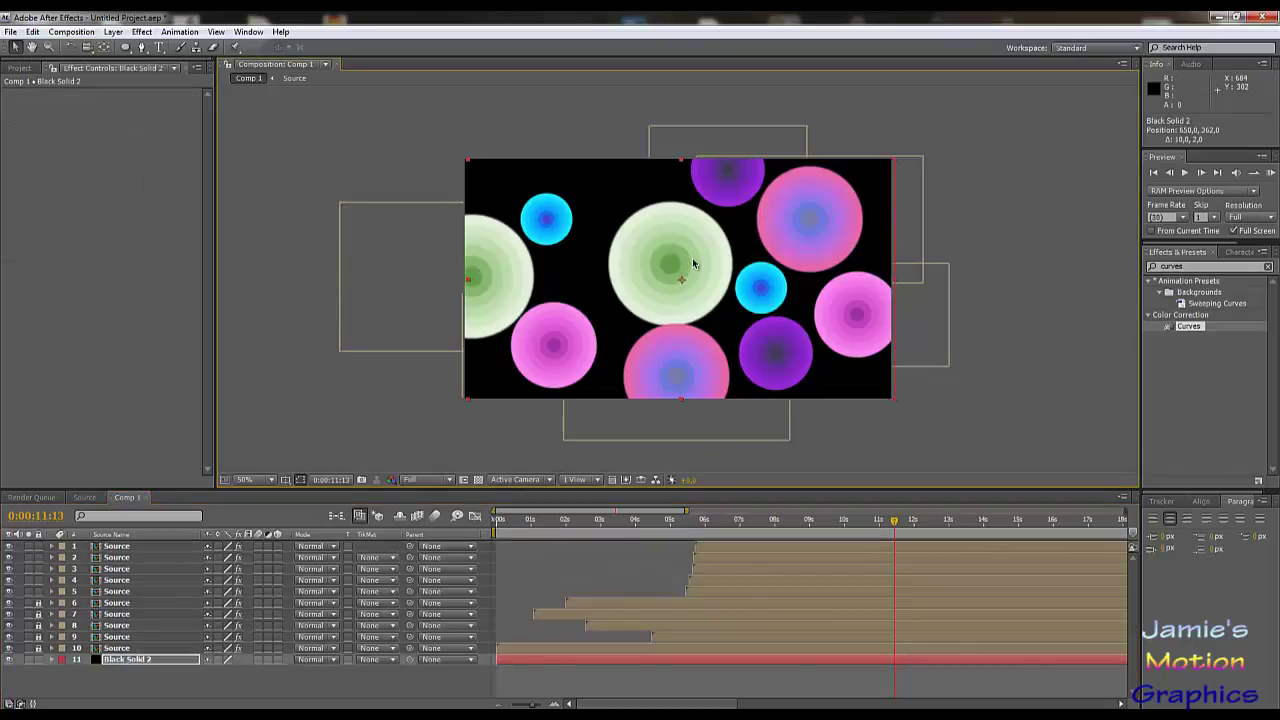
key(ctrl+z)
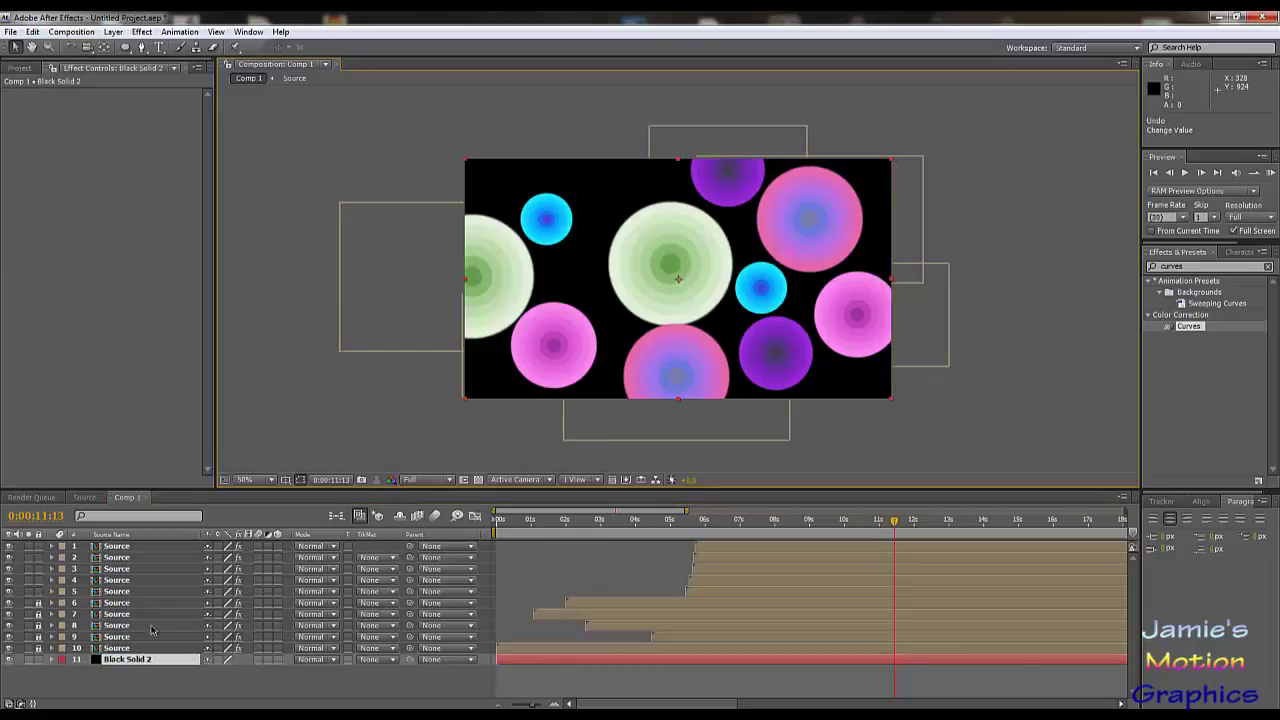
click(38, 660)
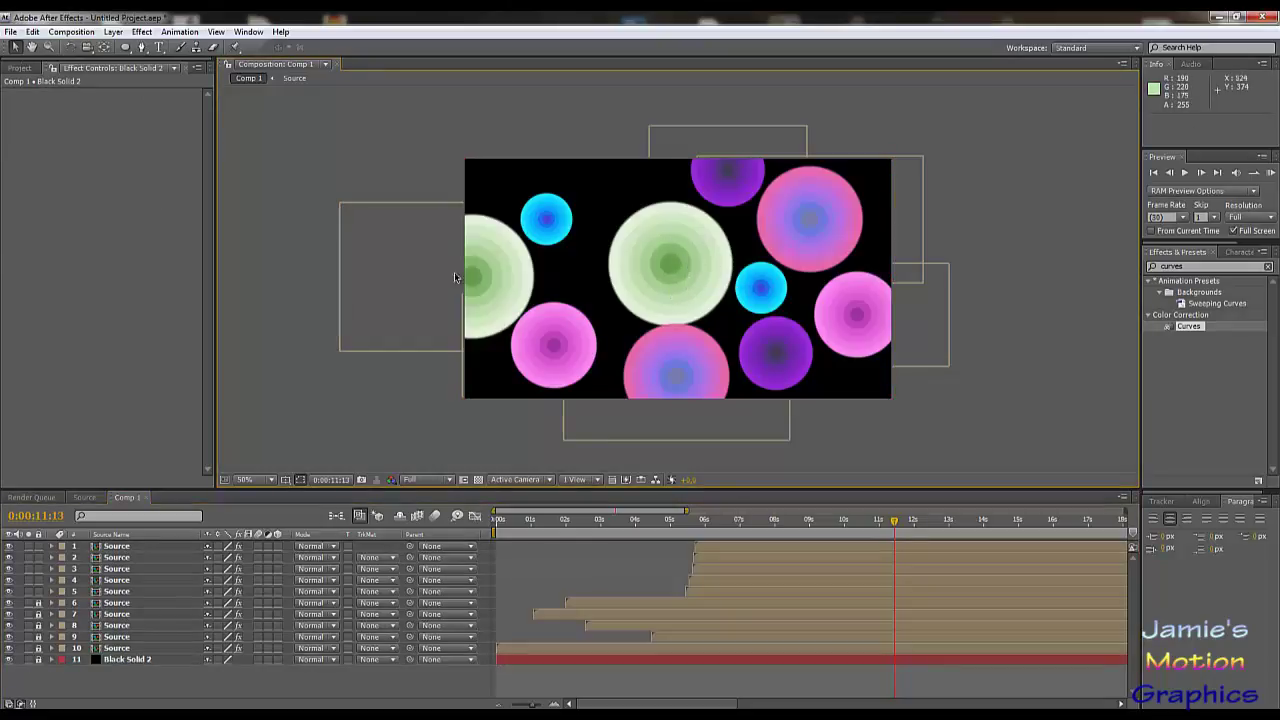
- Nudge layer 1's green circle to 2, 356 and stagger layers 1 to 4 later in time, with layer 4 starting at 0:00:06:26 and layer 2 at 0:00:07:15
mouse_move(480, 271)
mouse_down()
mouse_move(559, 272)
mouse_move(483, 262)
mouse_move(481, 249)
mouse_move(476, 272)
mouse_up()
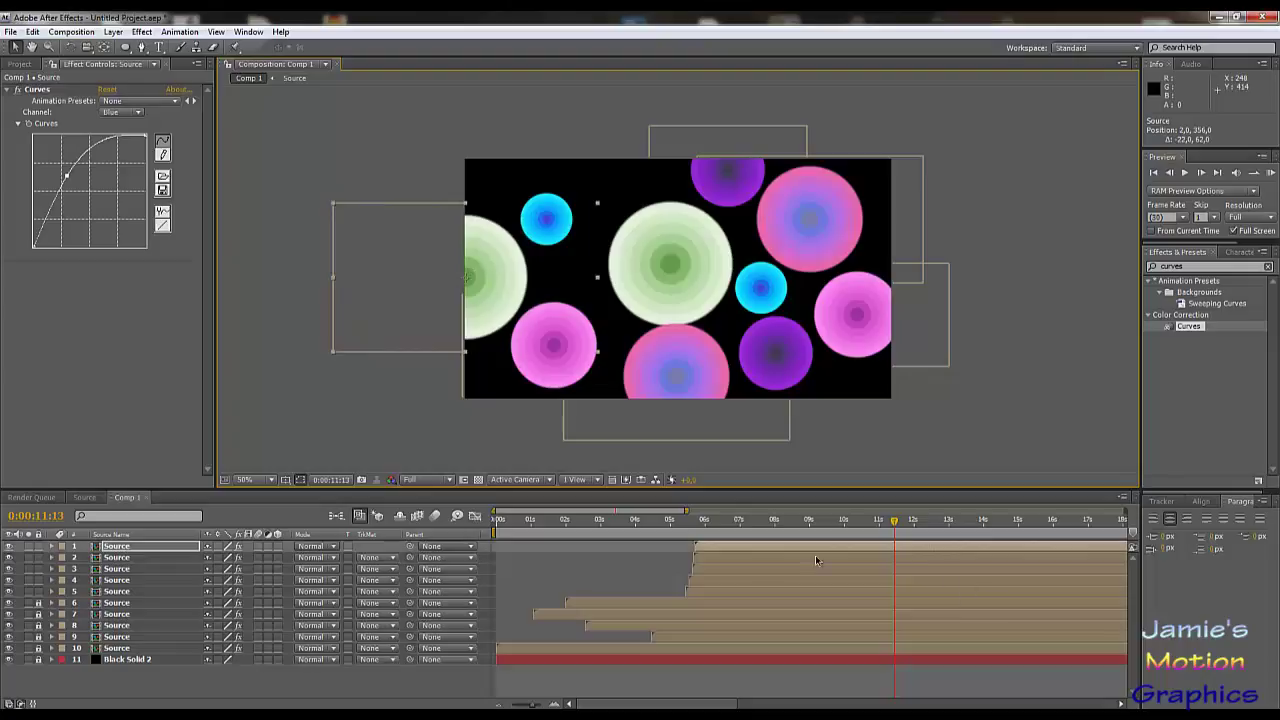
drag(705, 584, 838, 580)
drag(719, 545, 997, 568)
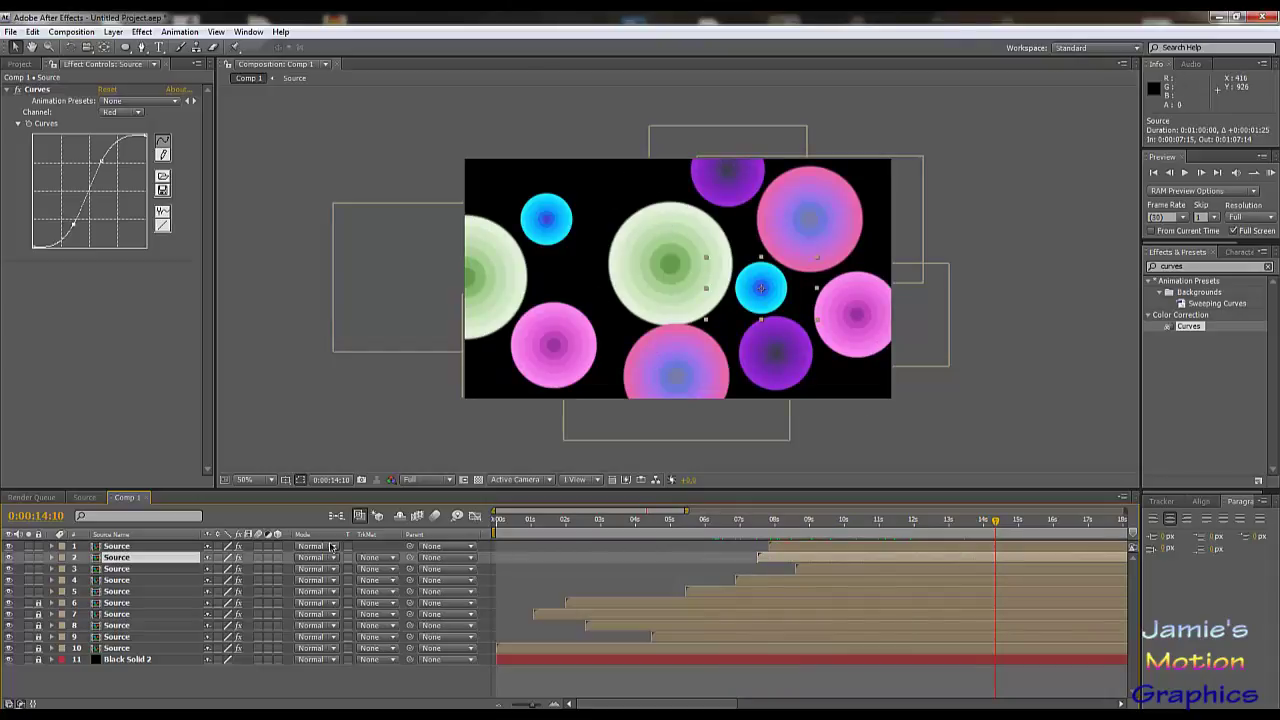
- Reset the Curves effect on duplicated Source layer 5 and keep only that layer selected
click(112, 592)
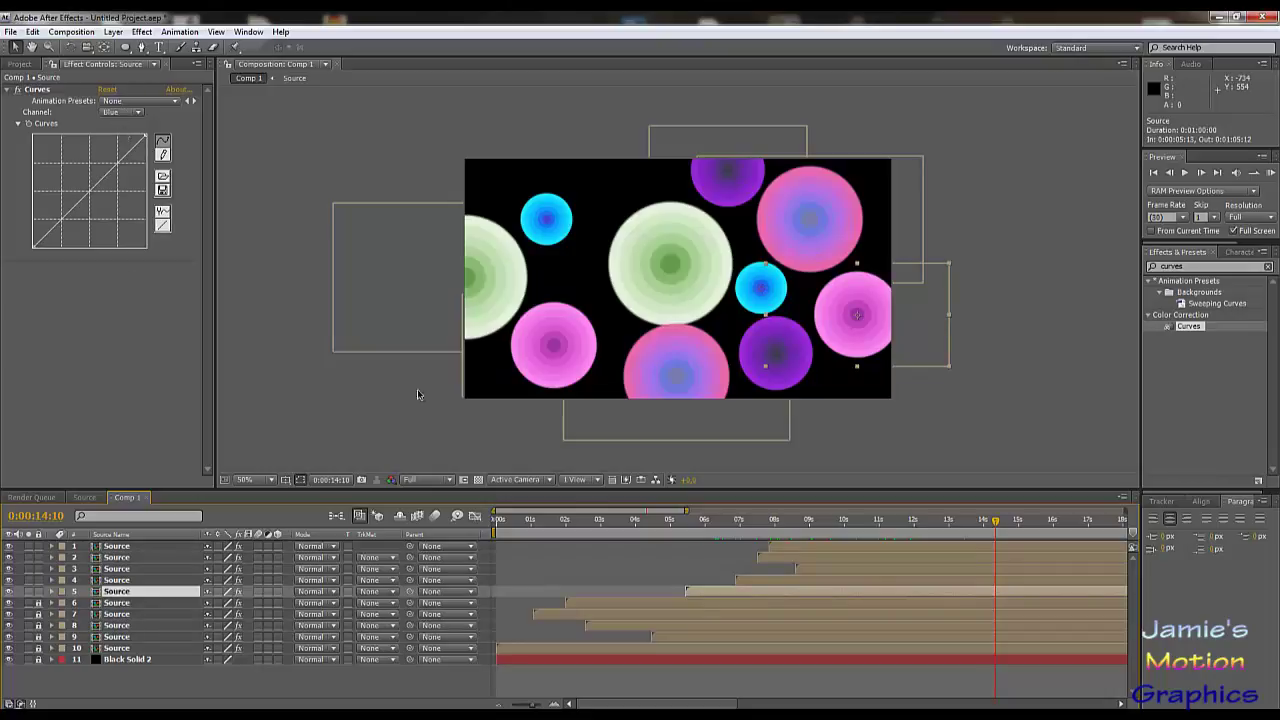
shift+click(114, 547)
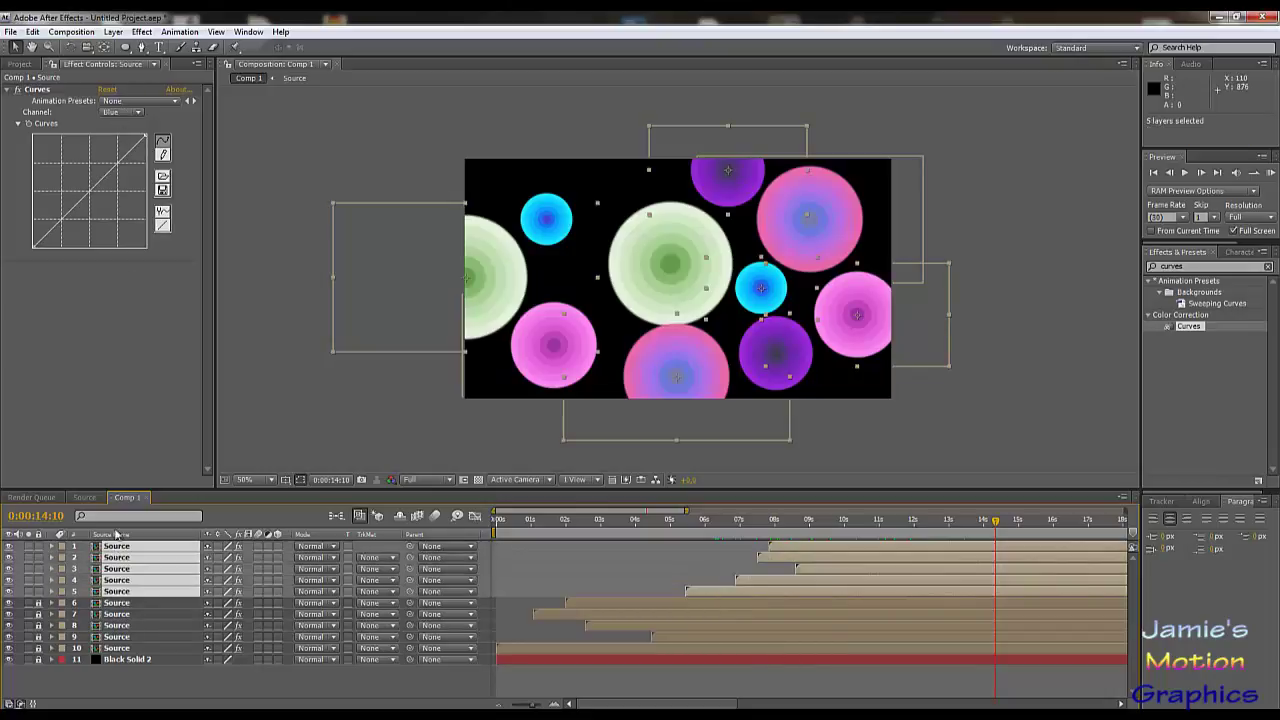
click(108, 90)
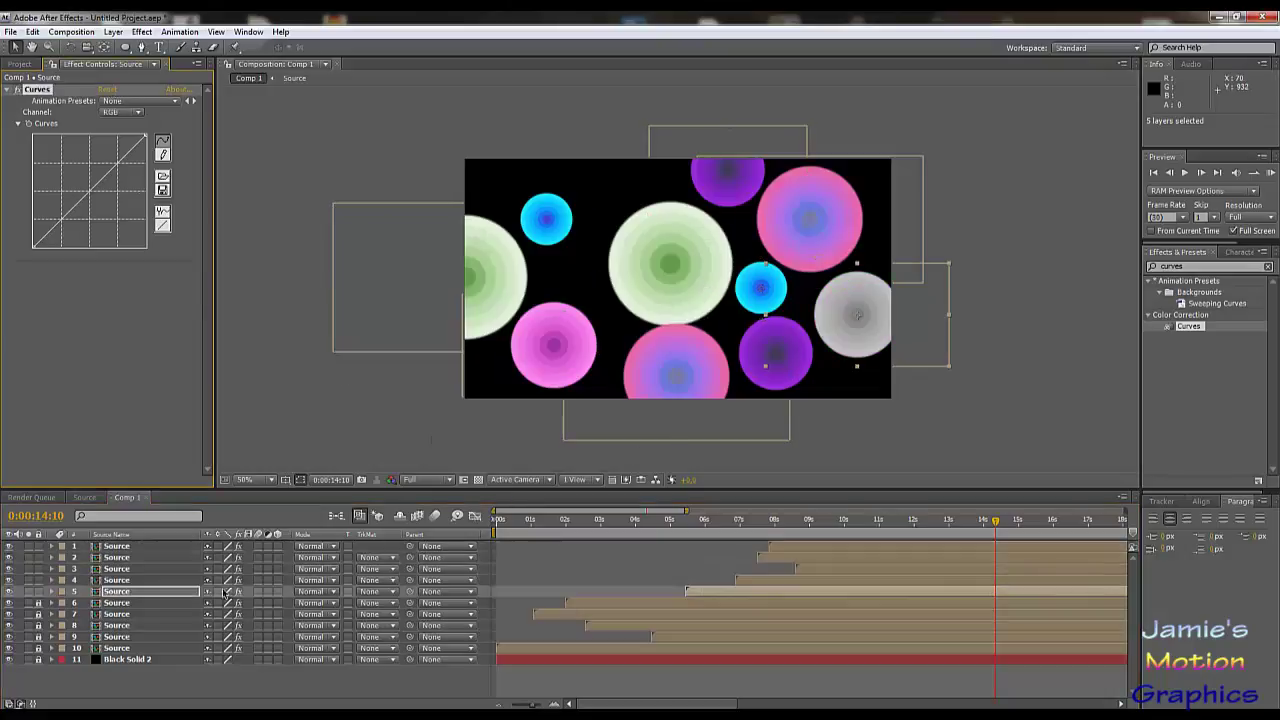
click(134, 593)
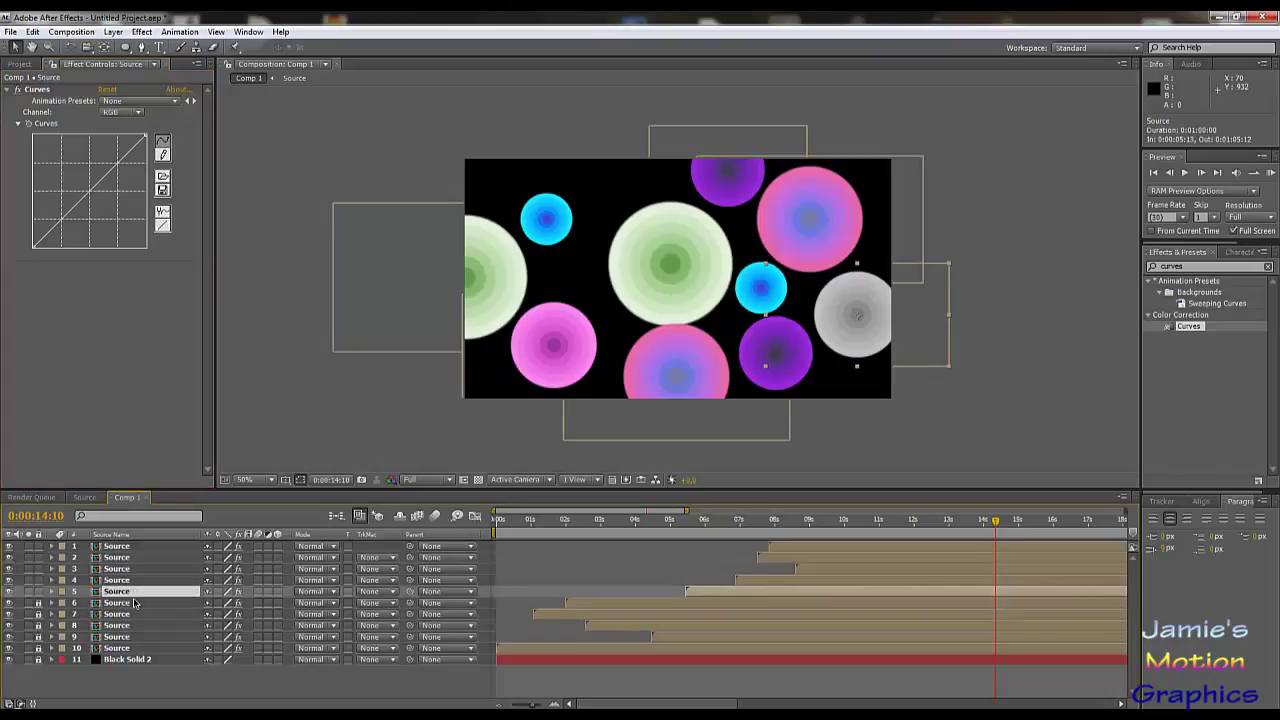
click(133, 602)
click(131, 592)
- Shape layer 5's green channel curve into an S with raised highlights and lowered shadows to tint its circle light green
click(128, 114)
click(128, 129)
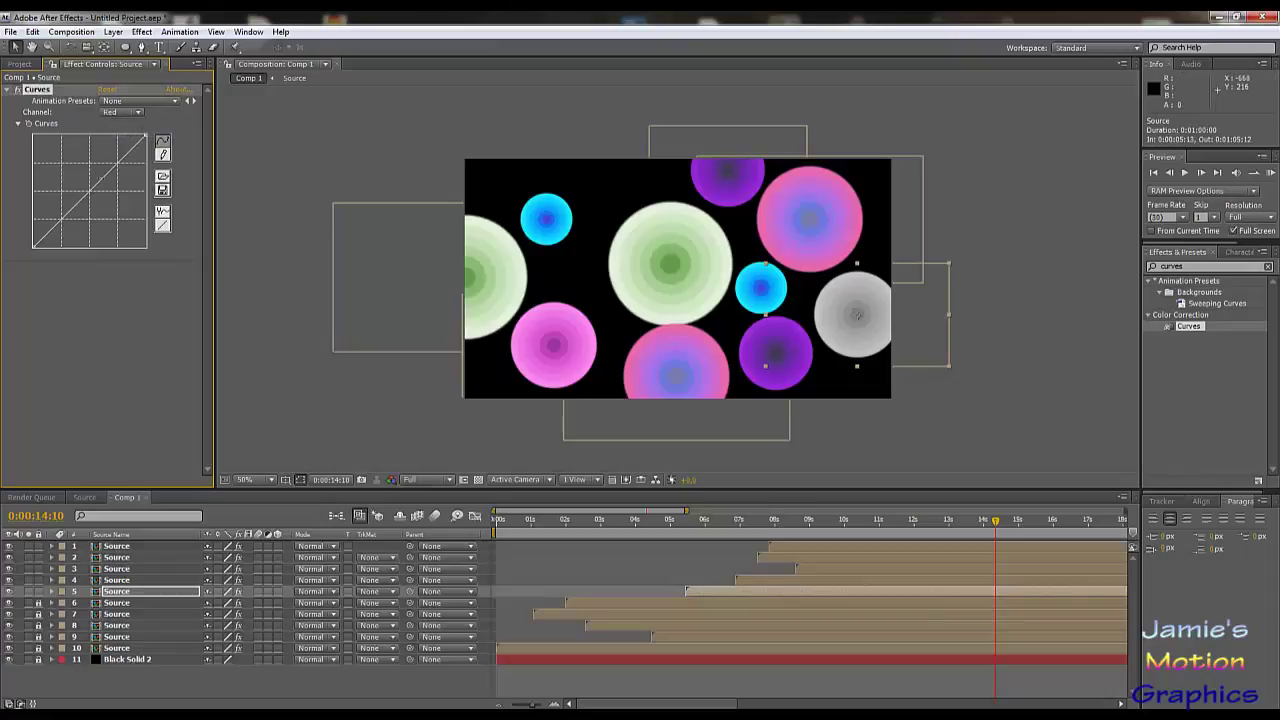
click(135, 113)
click(130, 127)
drag(118, 172, 96, 152)
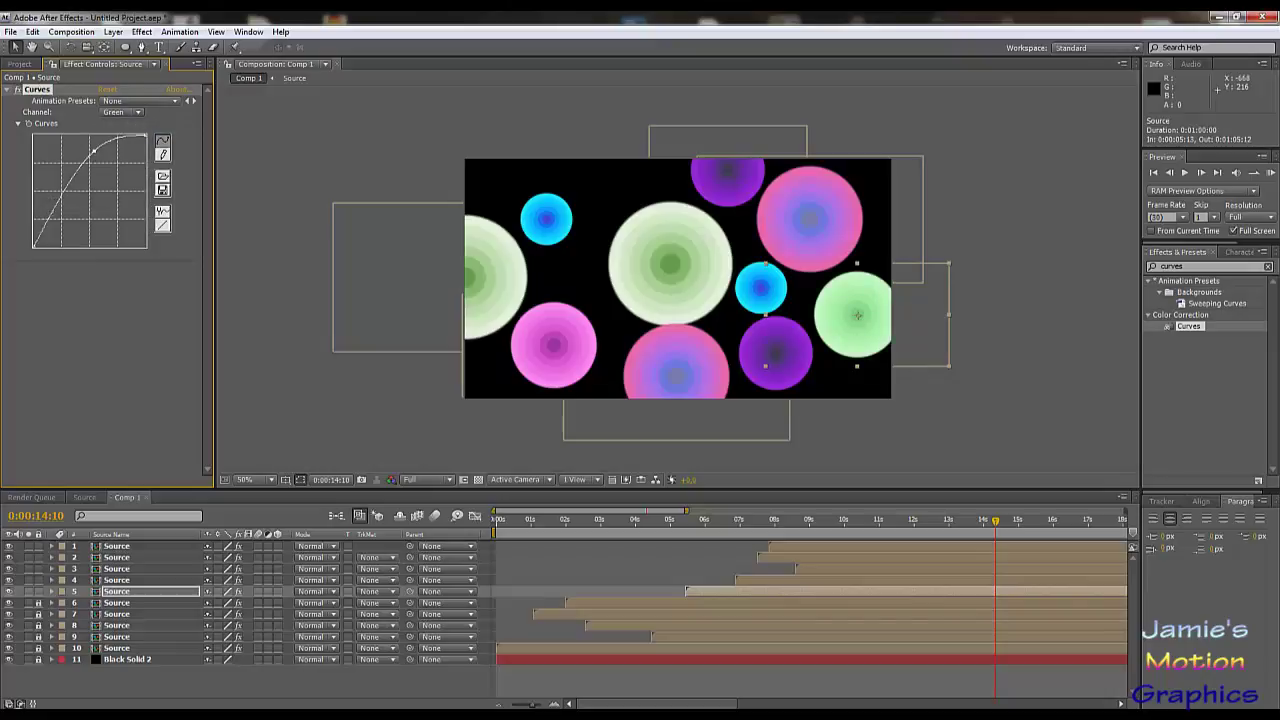
mouse_move(44, 230)
mouse_down()
mouse_move(44, 198)
mouse_move(65, 220)
mouse_up()
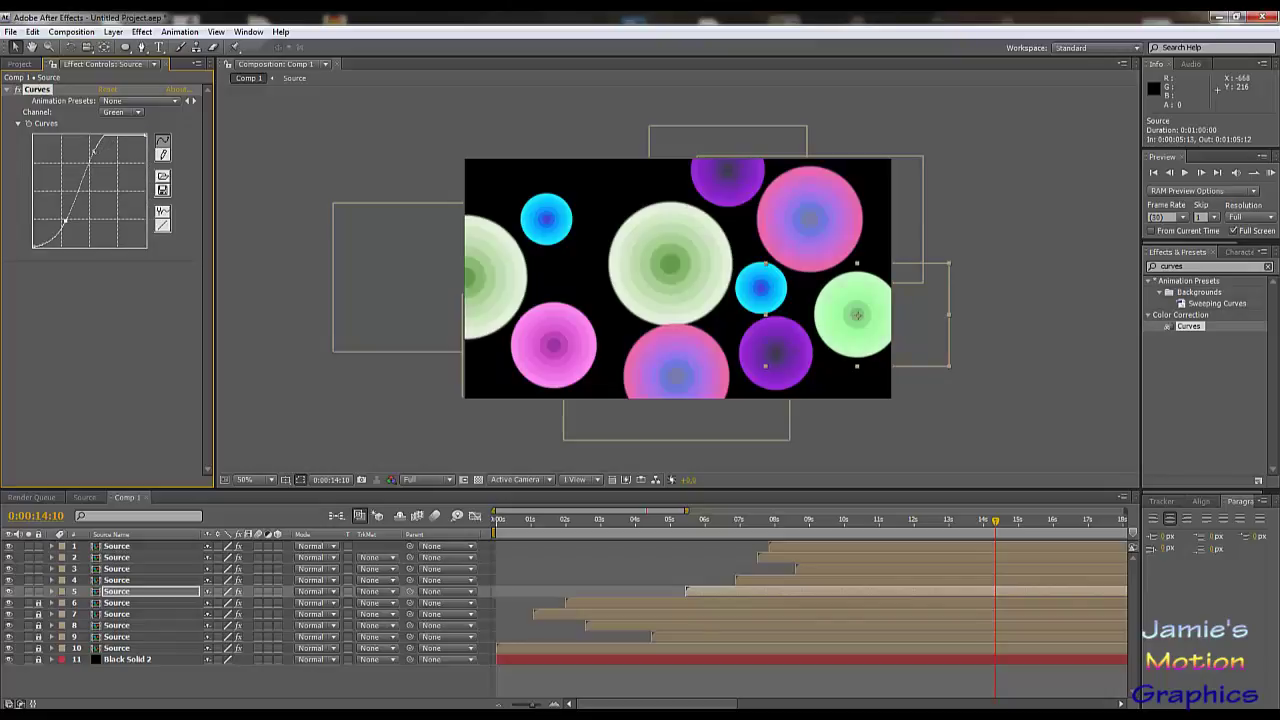
- Darken layer 5's circle by pulling its RGB curve down, and lower its red channel curve to deepen the green
click(131, 113)
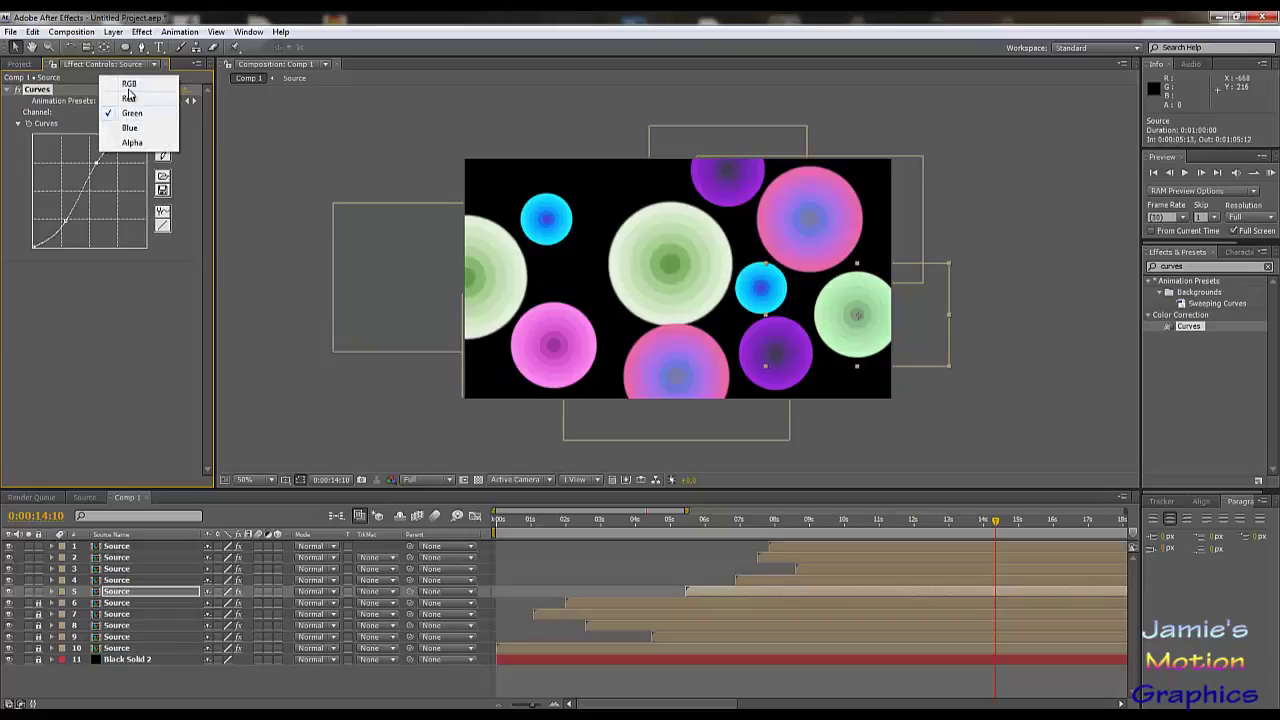
click(129, 84)
drag(107, 174, 122, 197)
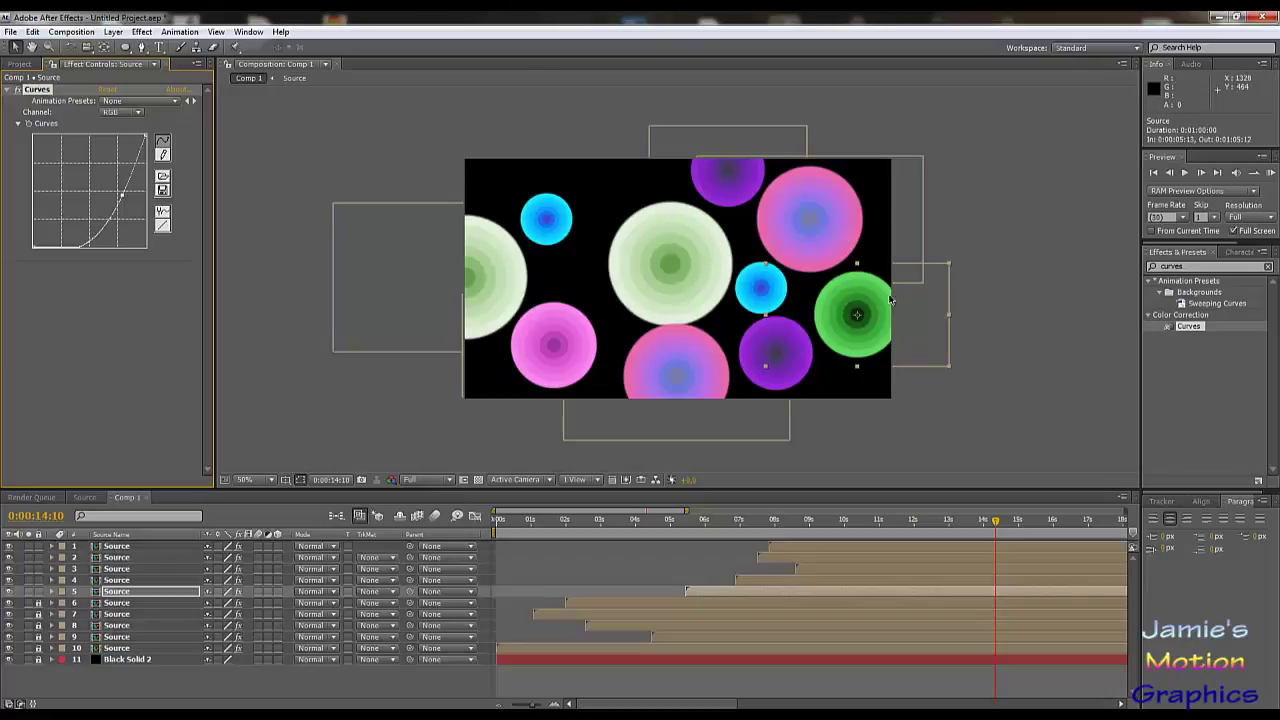
click(127, 115)
click(126, 131)
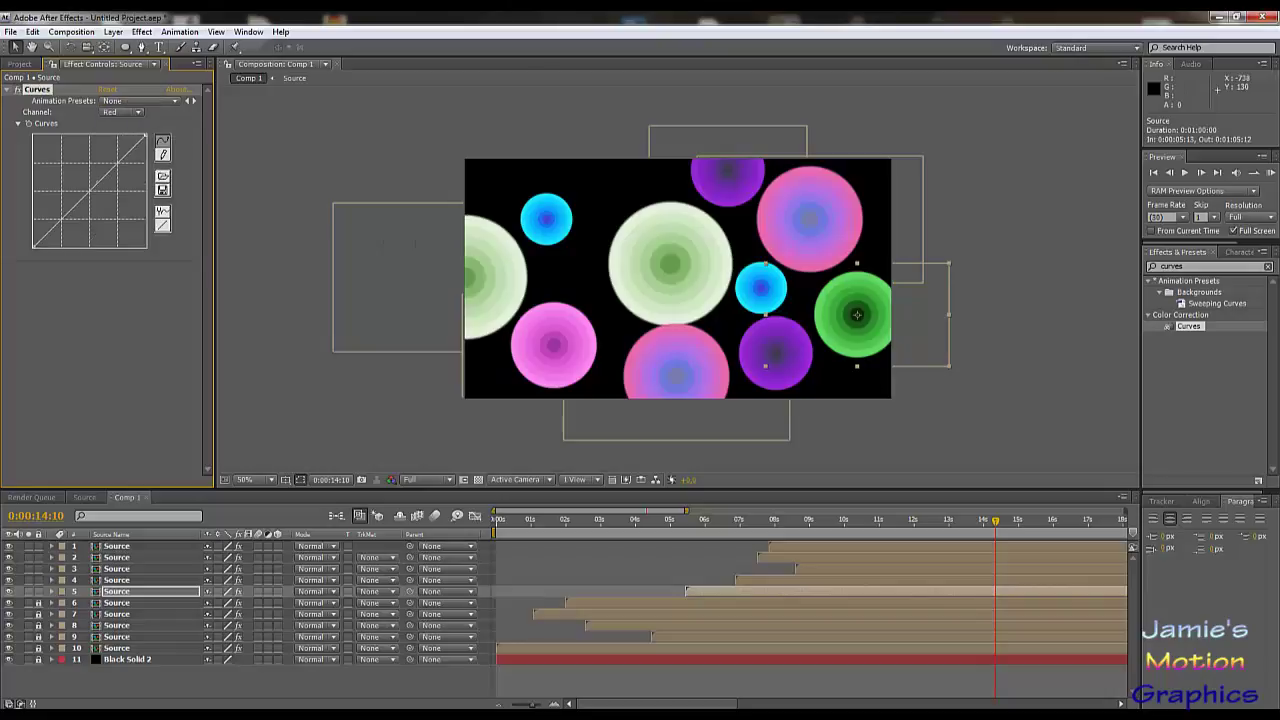
drag(92, 188, 110, 204)
drag(122, 212, 121, 209)
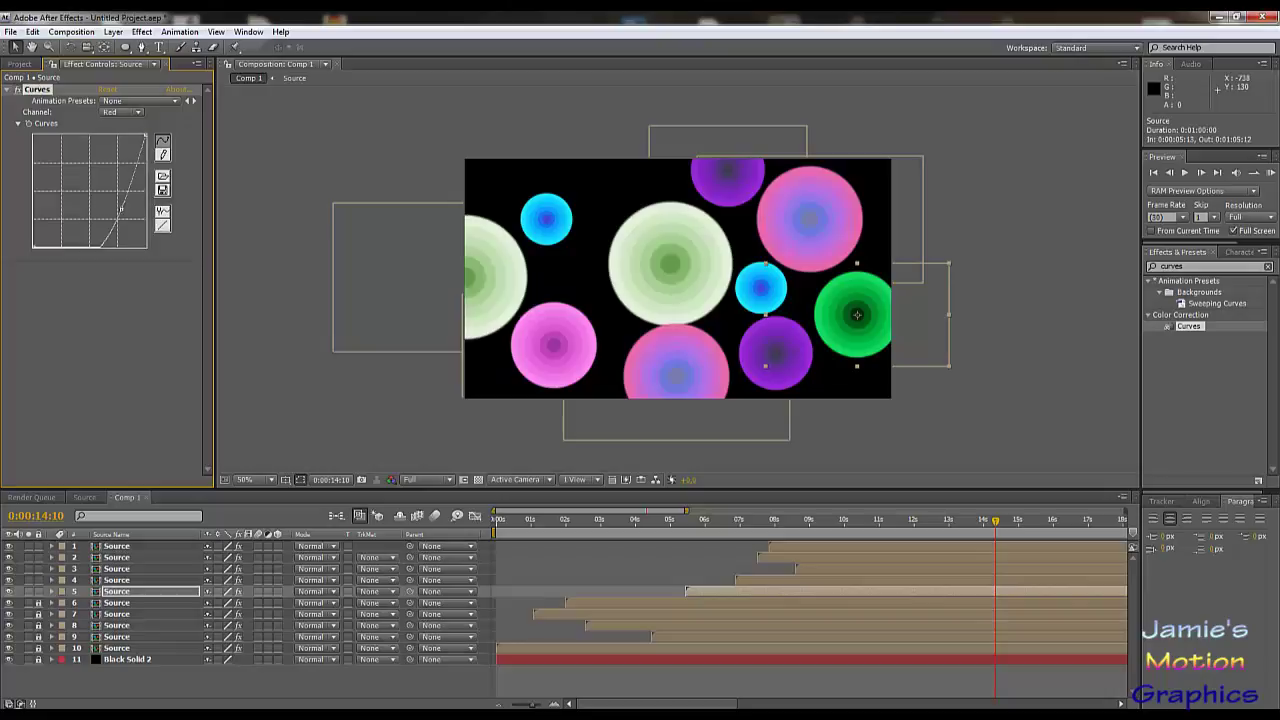
- Adjust layer 5's blue channel curve, undoing the raised versions and keeping a slightly lowered curve
click(120, 112)
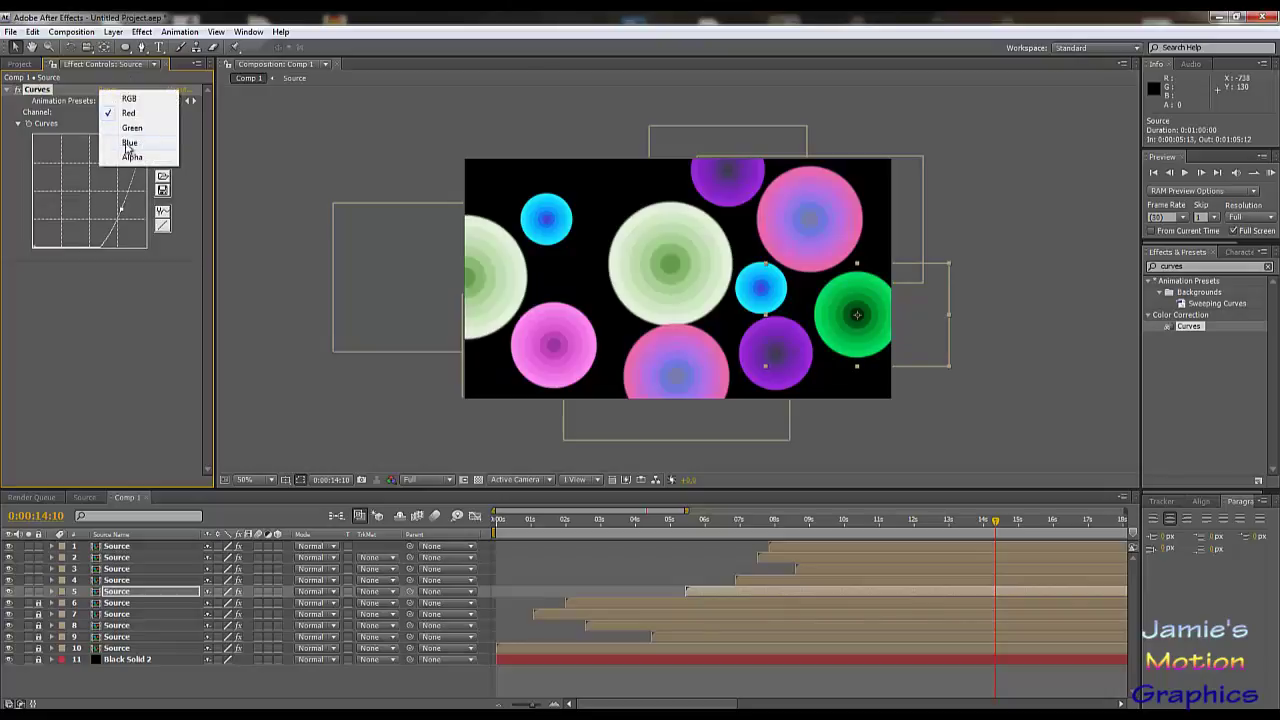
click(129, 142)
drag(129, 142, 75, 180)
drag(129, 138, 78, 184)
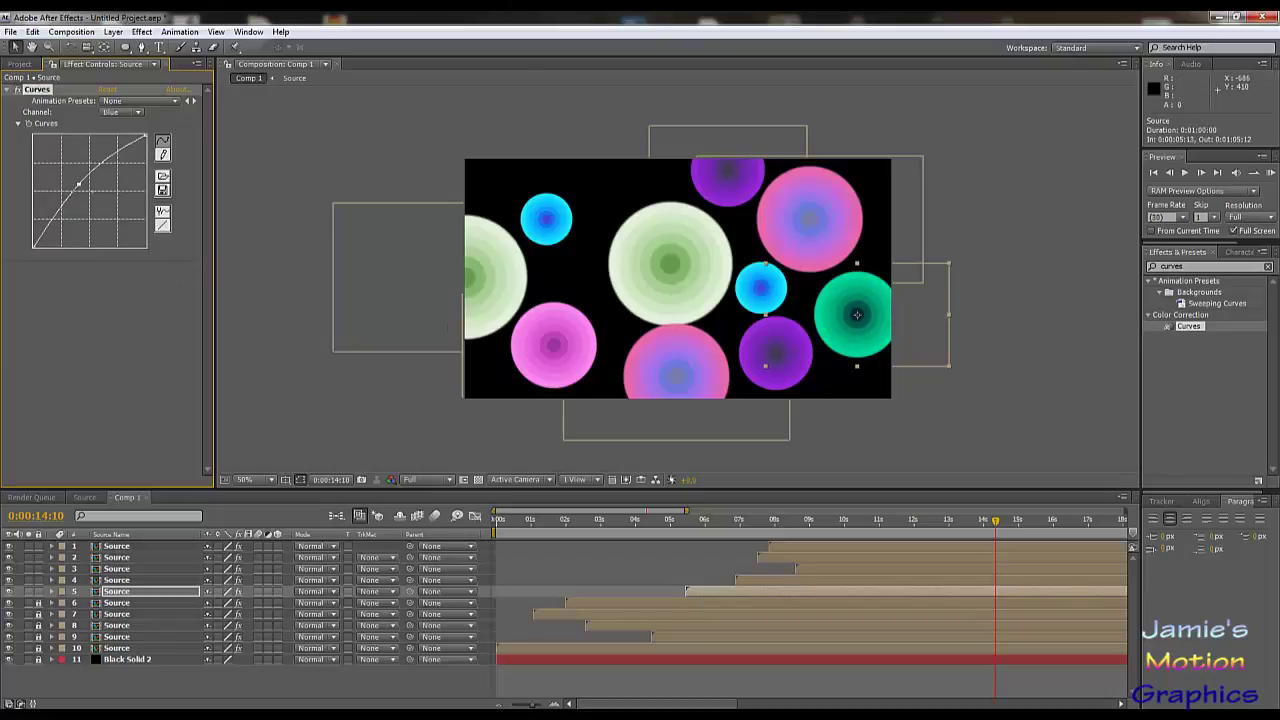
drag(78, 184, 75, 180)
key(ctrl+z)
key(ctrl+z)
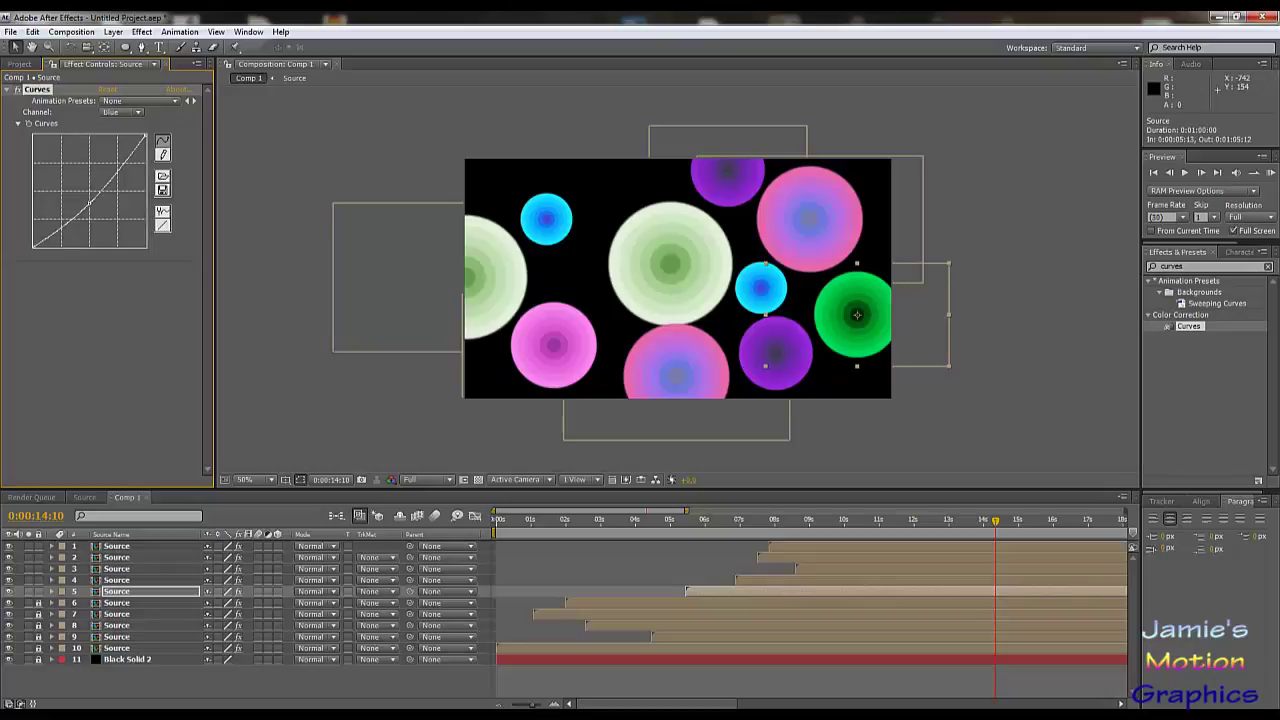
- Reset the Curves effect on Source layer 4 and bend its RGB curve into a wave with raised shadows and lowered highlights
click(828, 581)
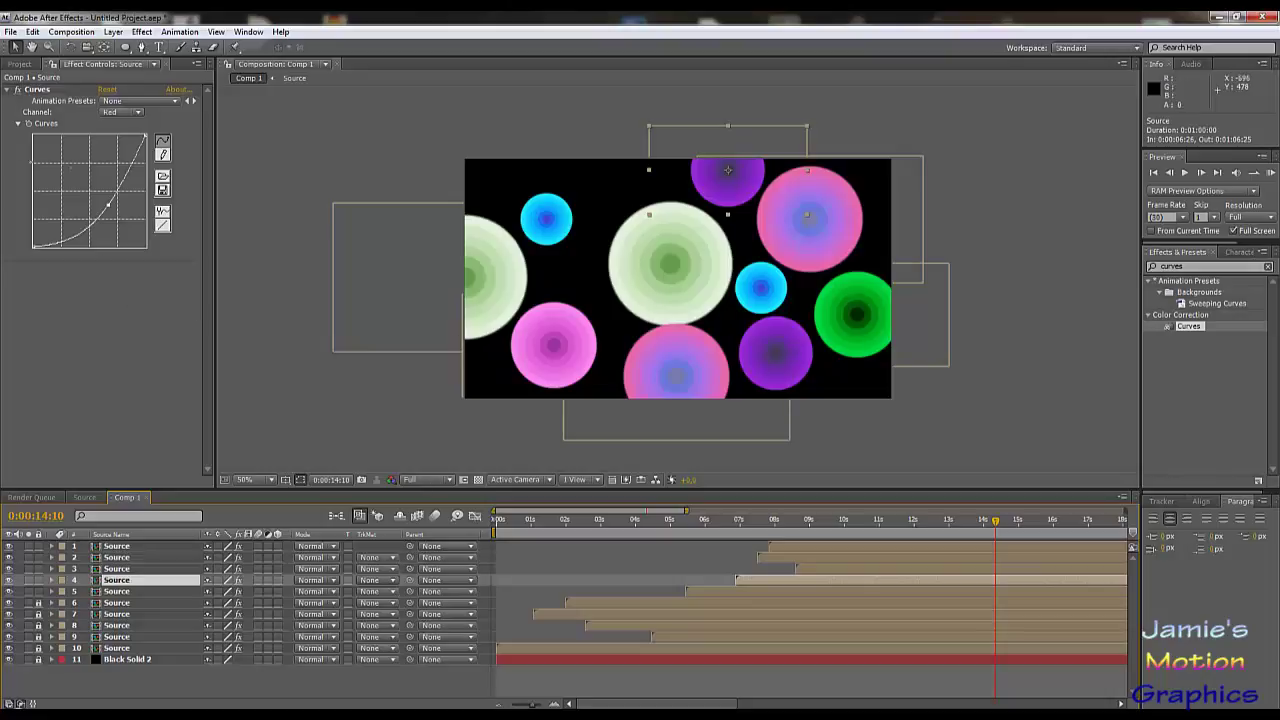
click(108, 93)
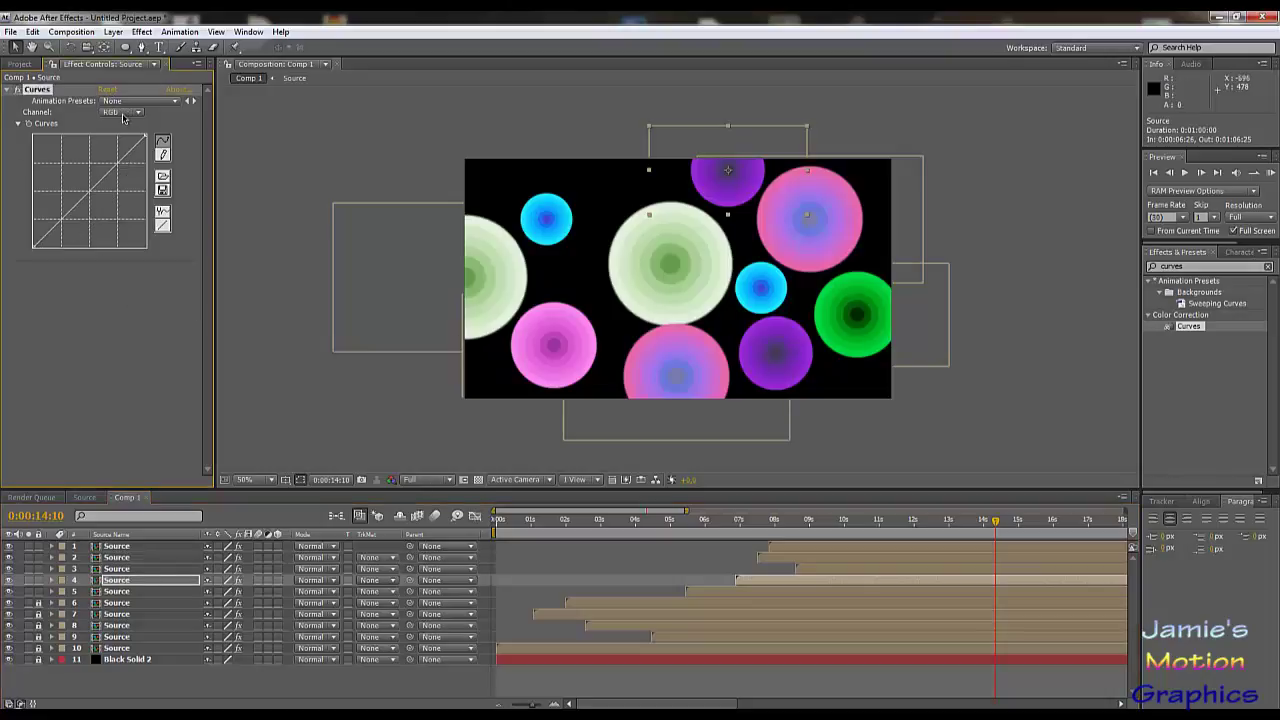
click(122, 112)
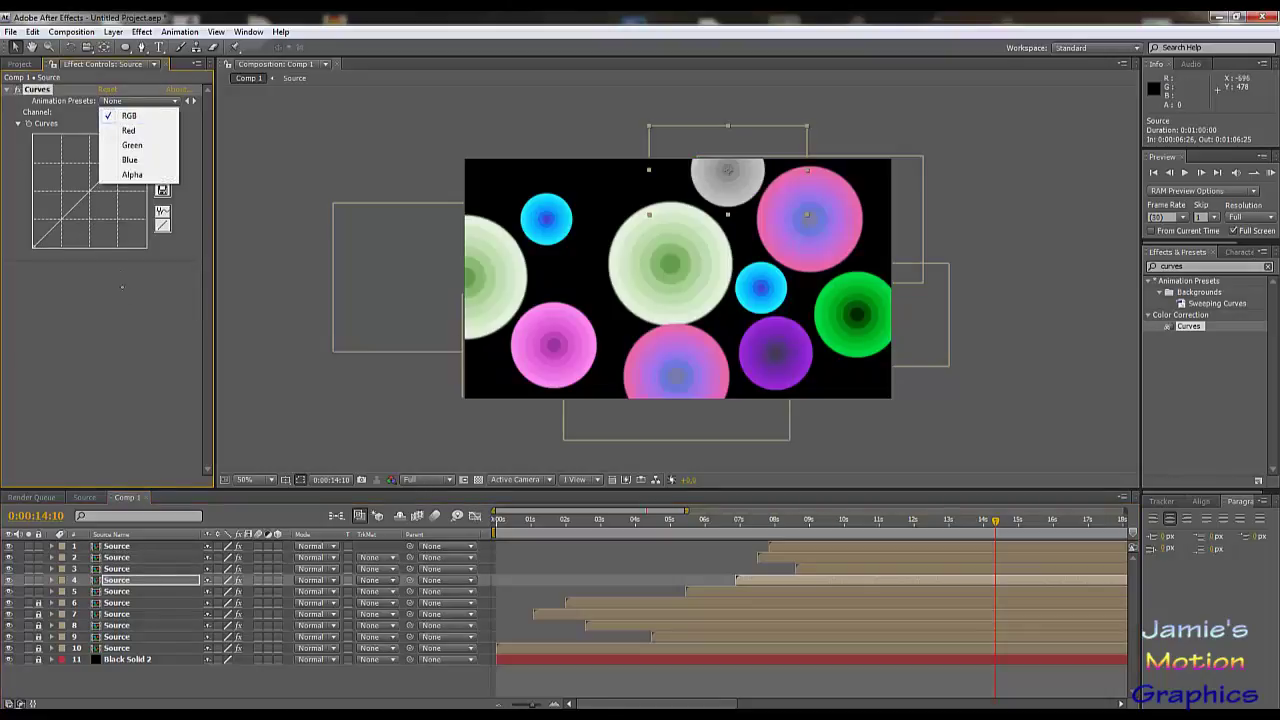
key(Escape)
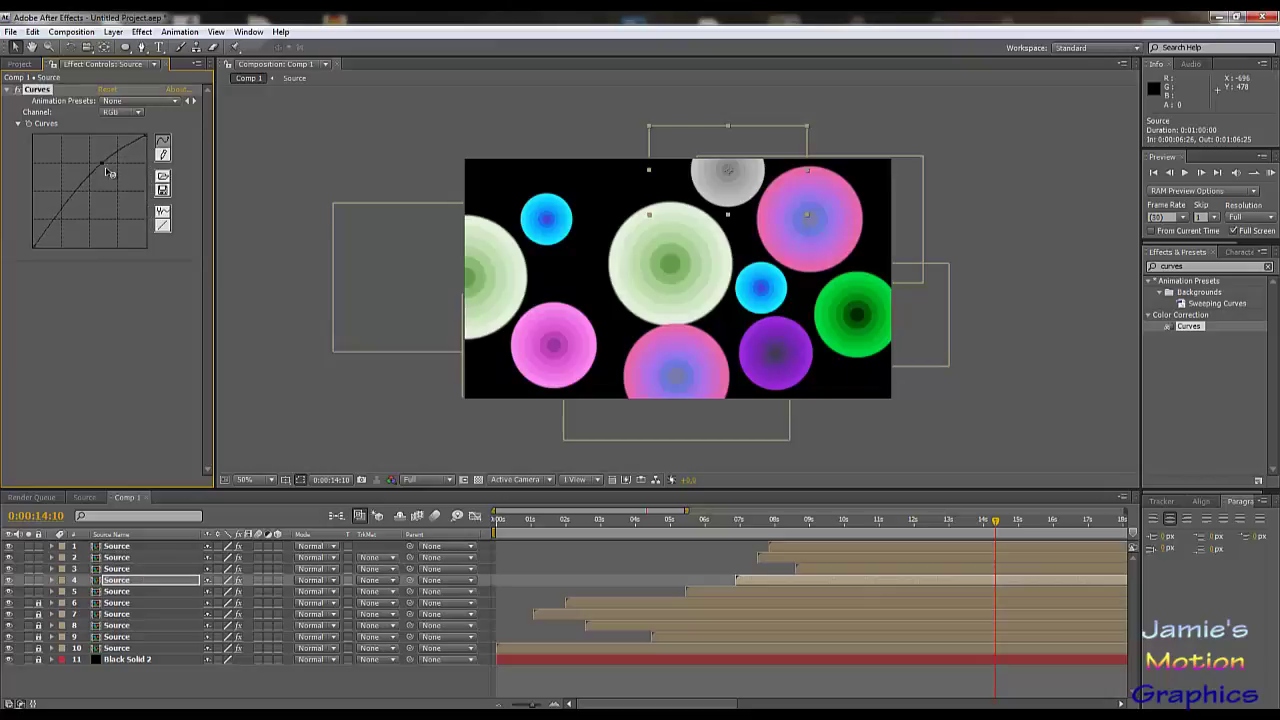
drag(109, 172, 135, 192)
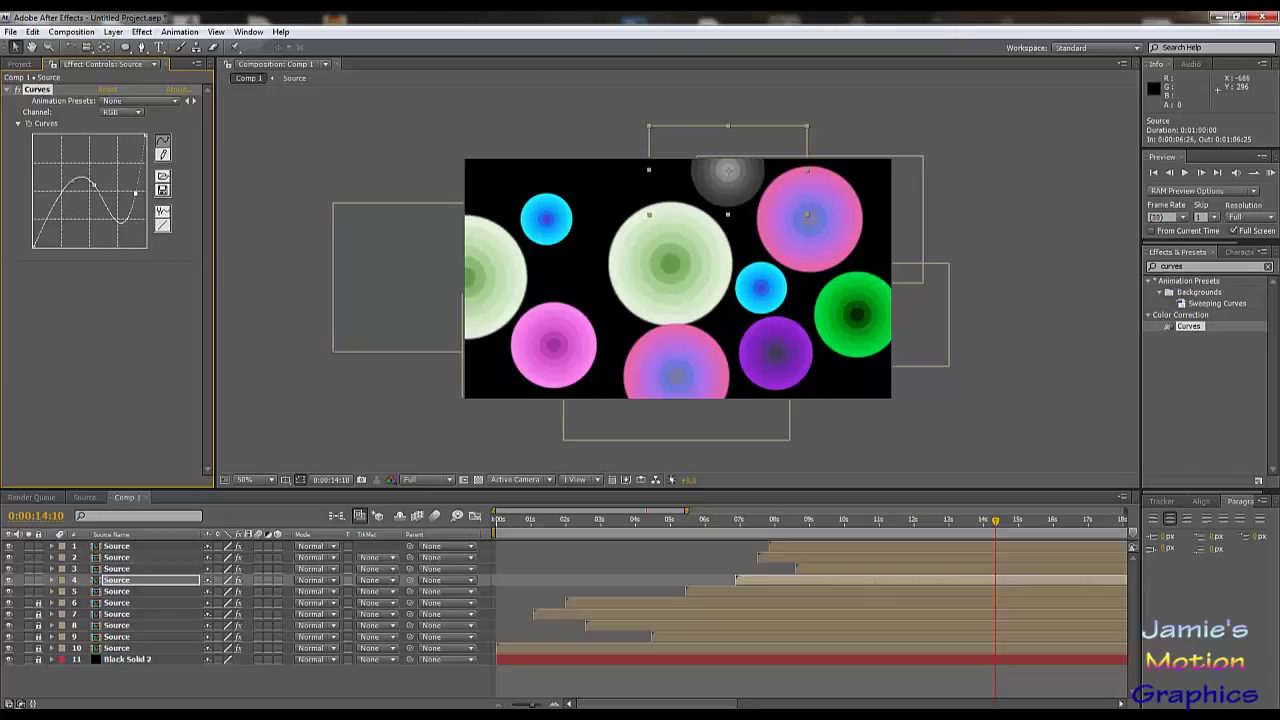
mouse_move(135, 193)
mouse_down()
mouse_move(128, 225)
mouse_move(130, 200)
mouse_up()
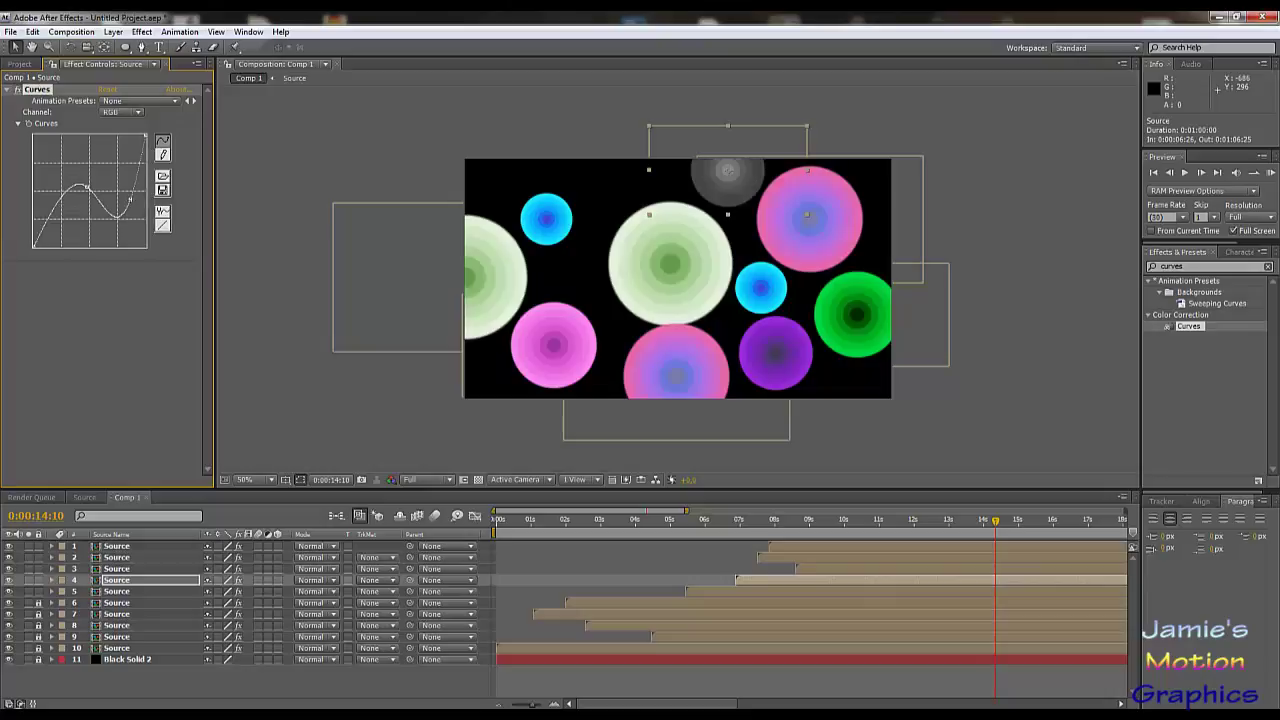
drag(130, 200, 134, 200)
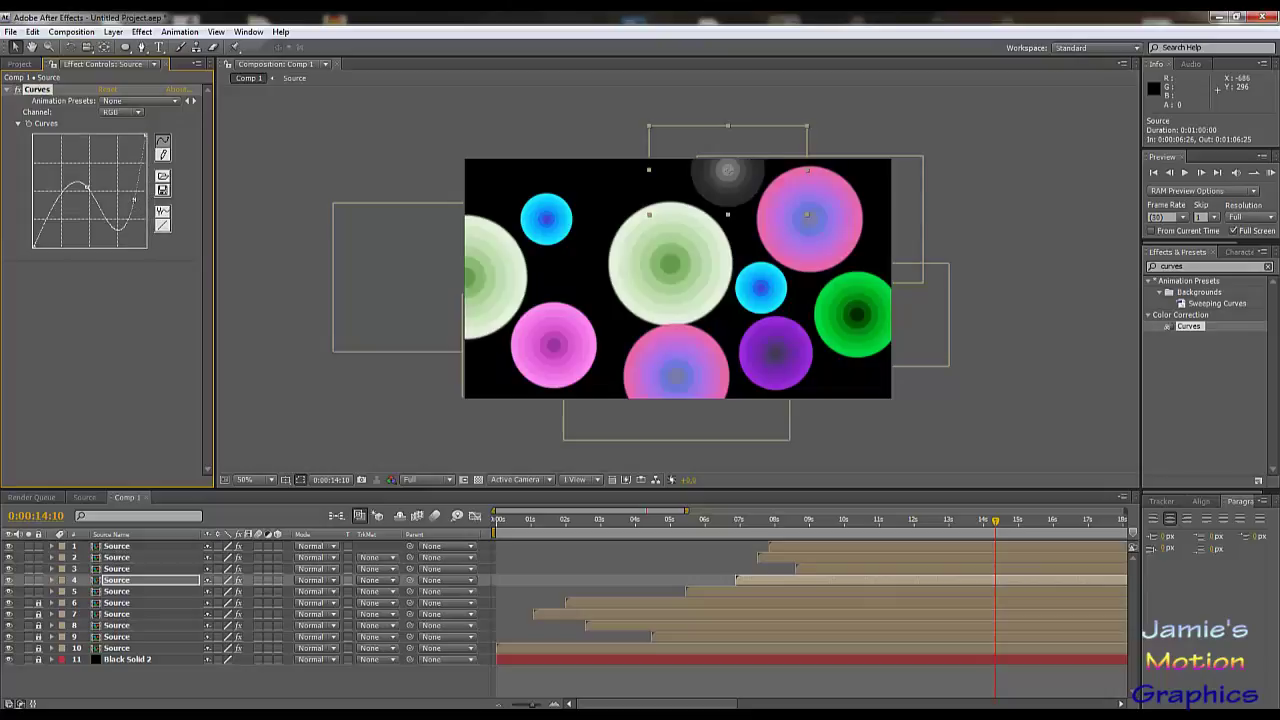
- Raise layer 4's blue channel curve and pull its green channel curve slightly below the diagonal
click(122, 113)
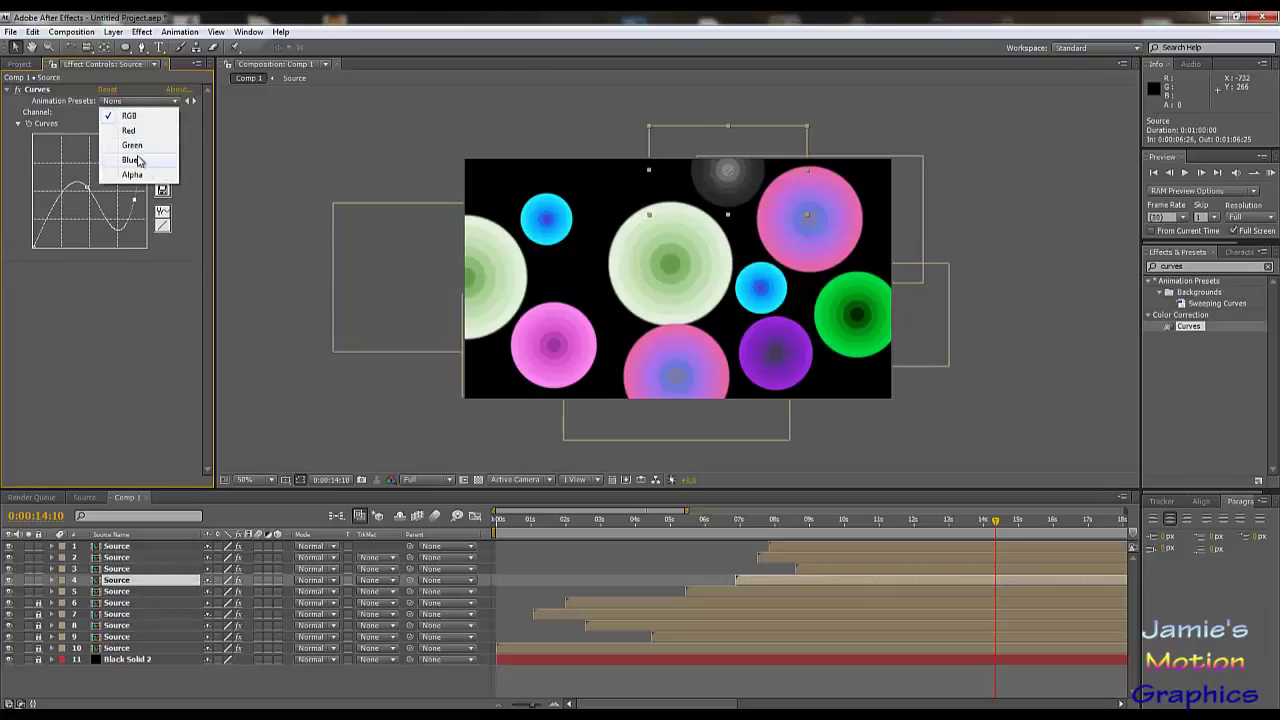
click(131, 160)
drag(90, 188, 72, 180)
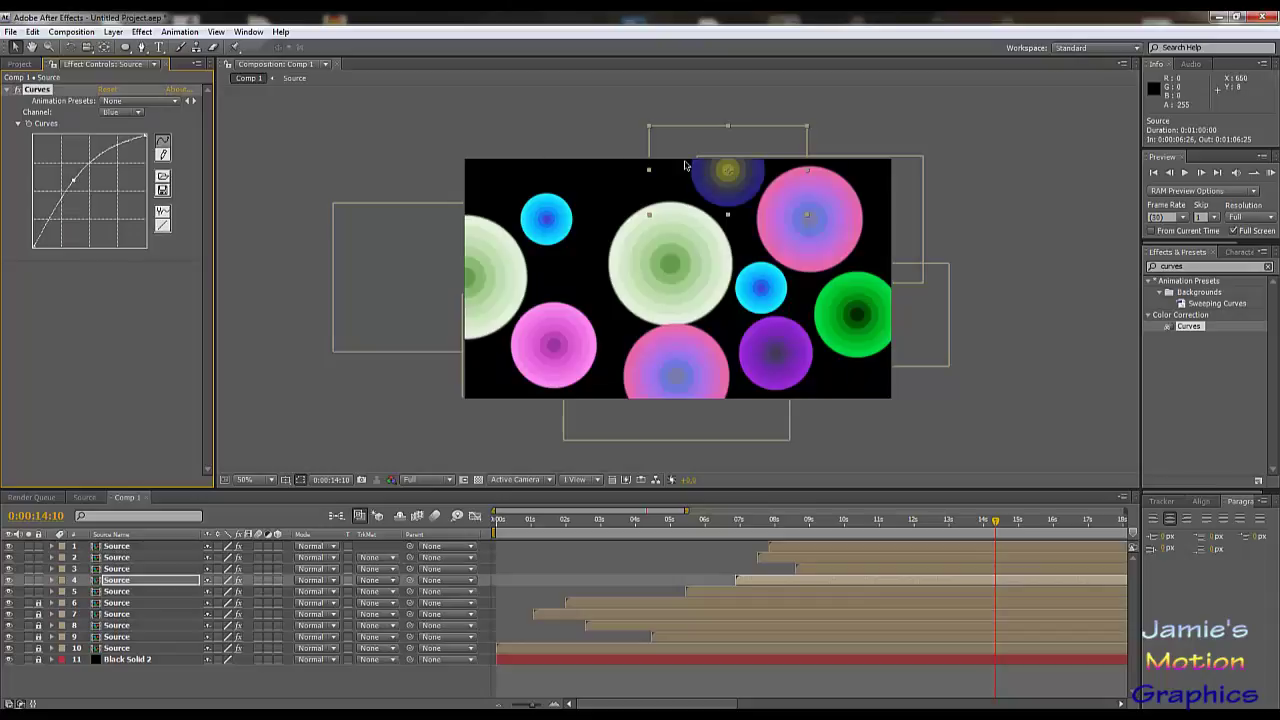
click(128, 121)
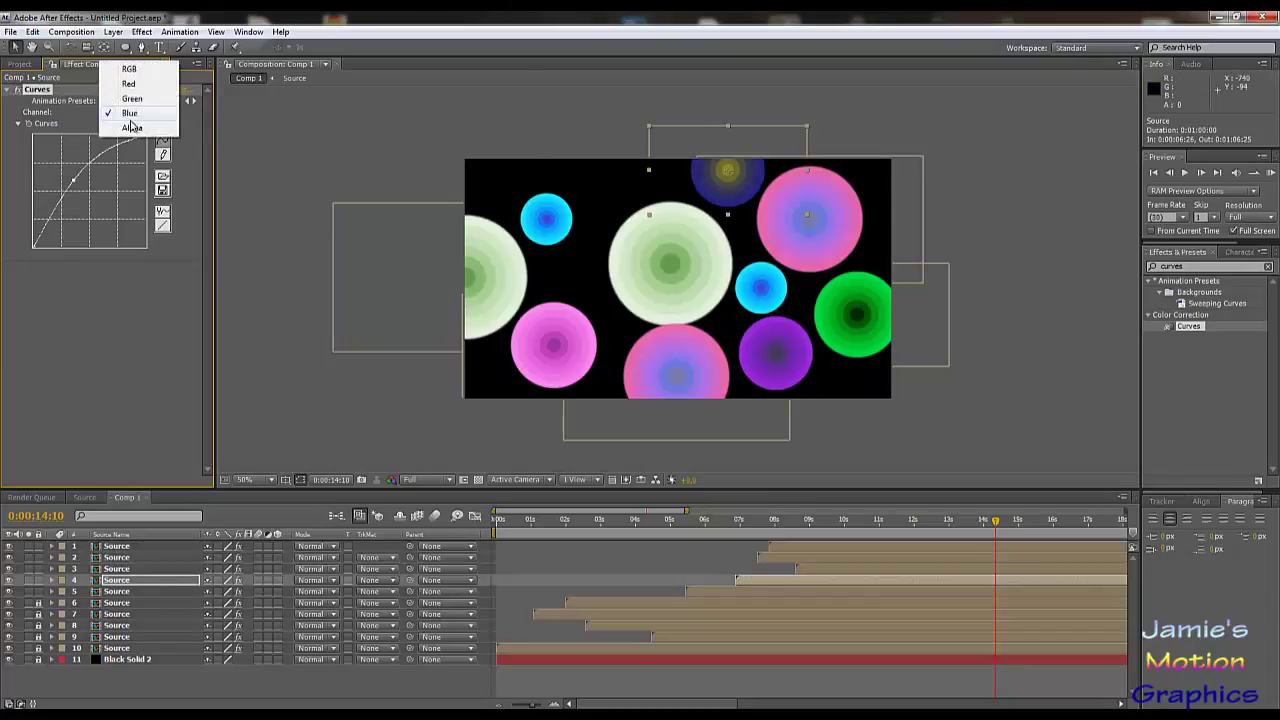
click(128, 97)
drag(104, 178, 105, 190)
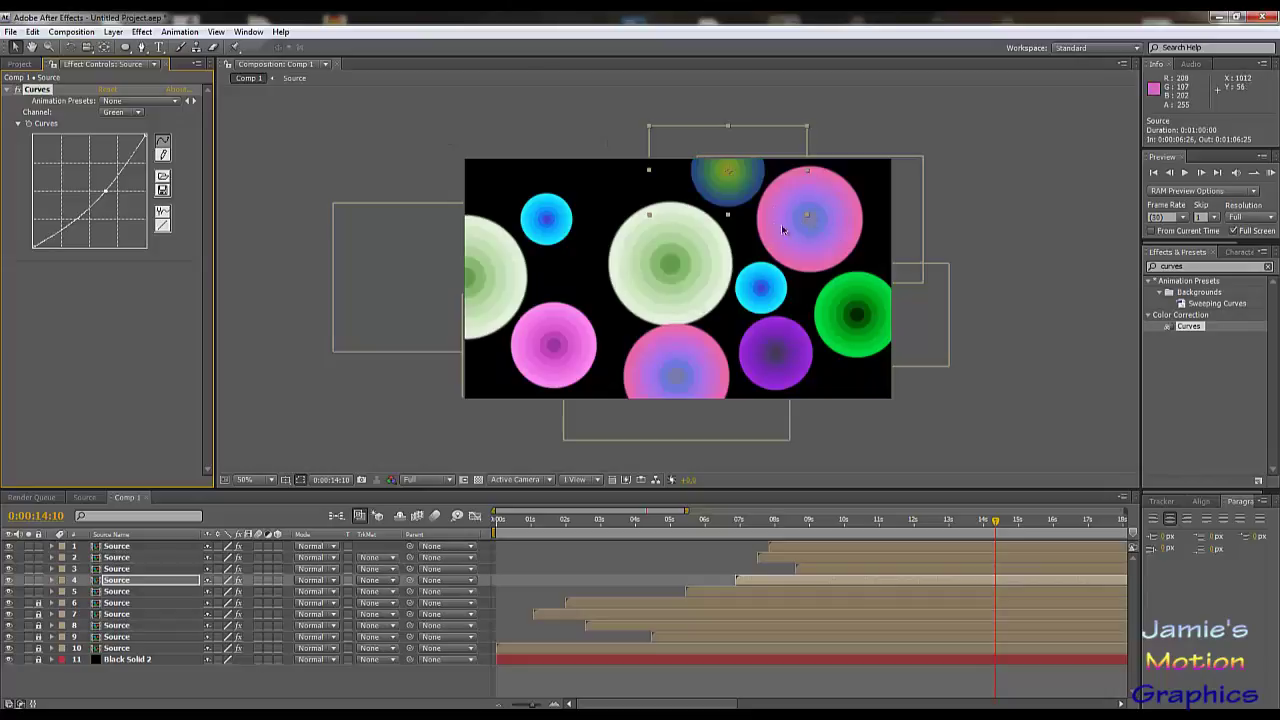
- Readjust the point on layer 4's green channel curve, shifting it slightly lower and toward the shadows
click(124, 113)
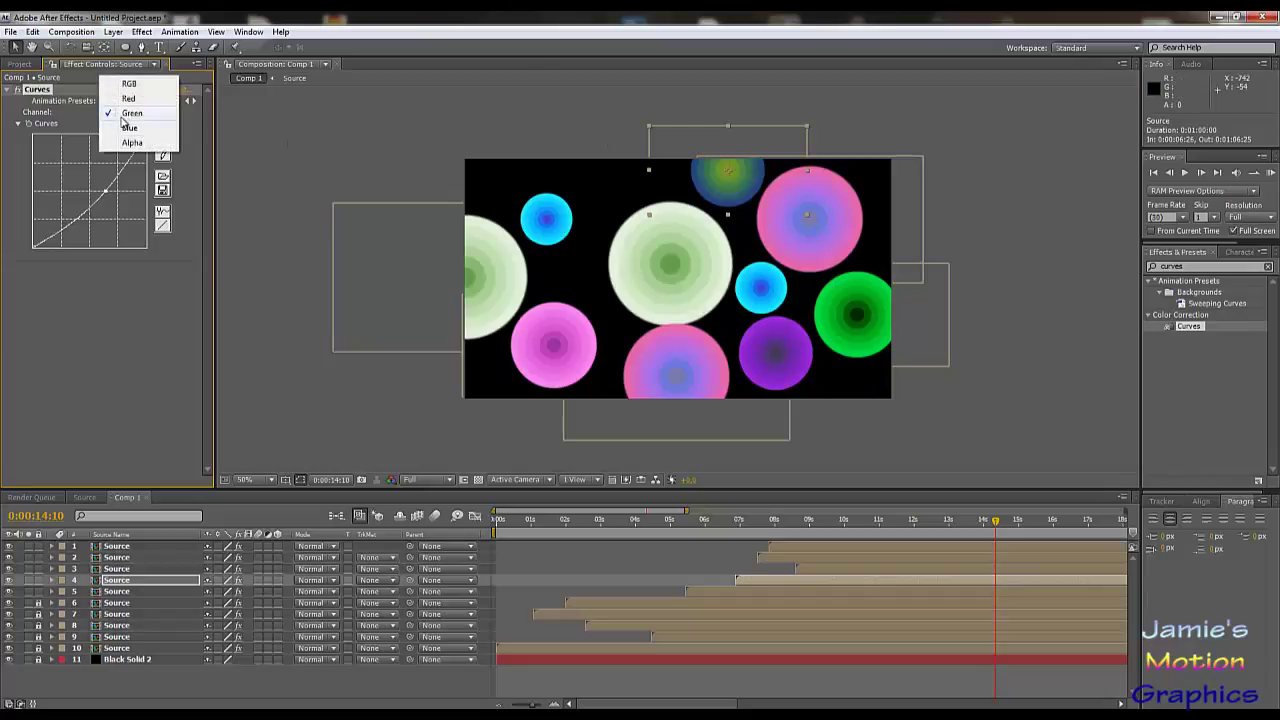
click(128, 130)
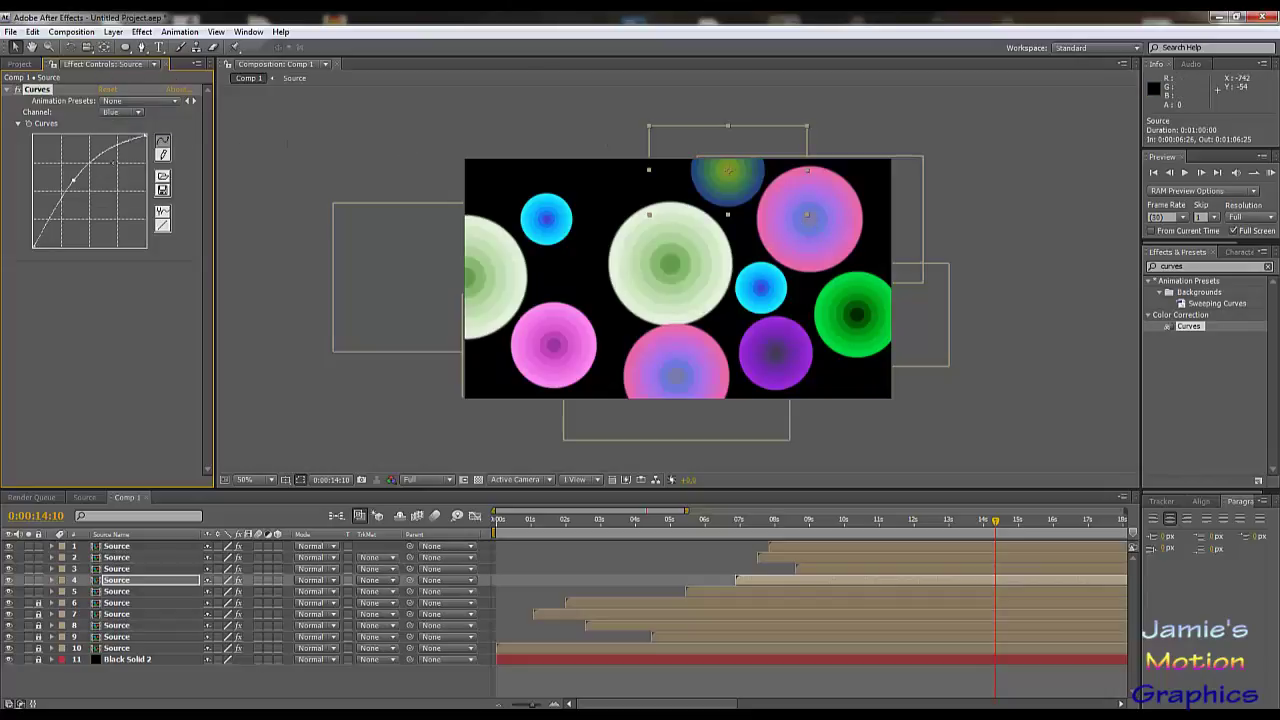
click(125, 113)
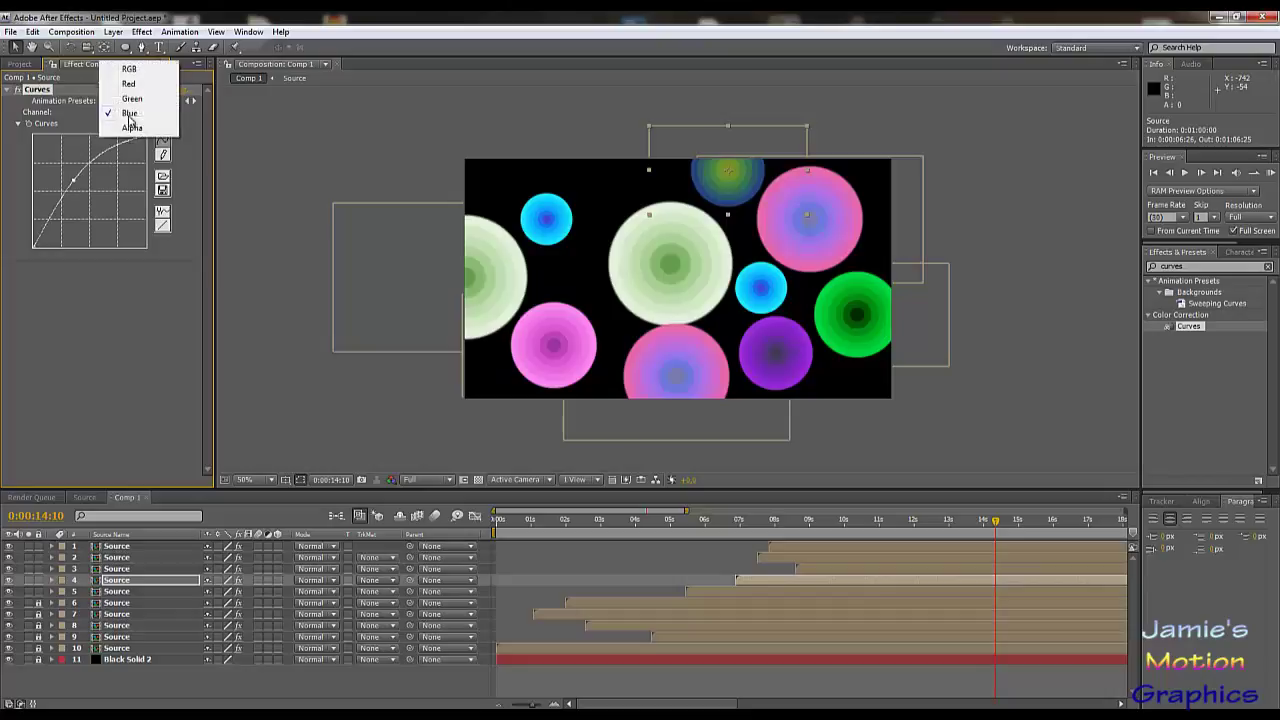
click(129, 101)
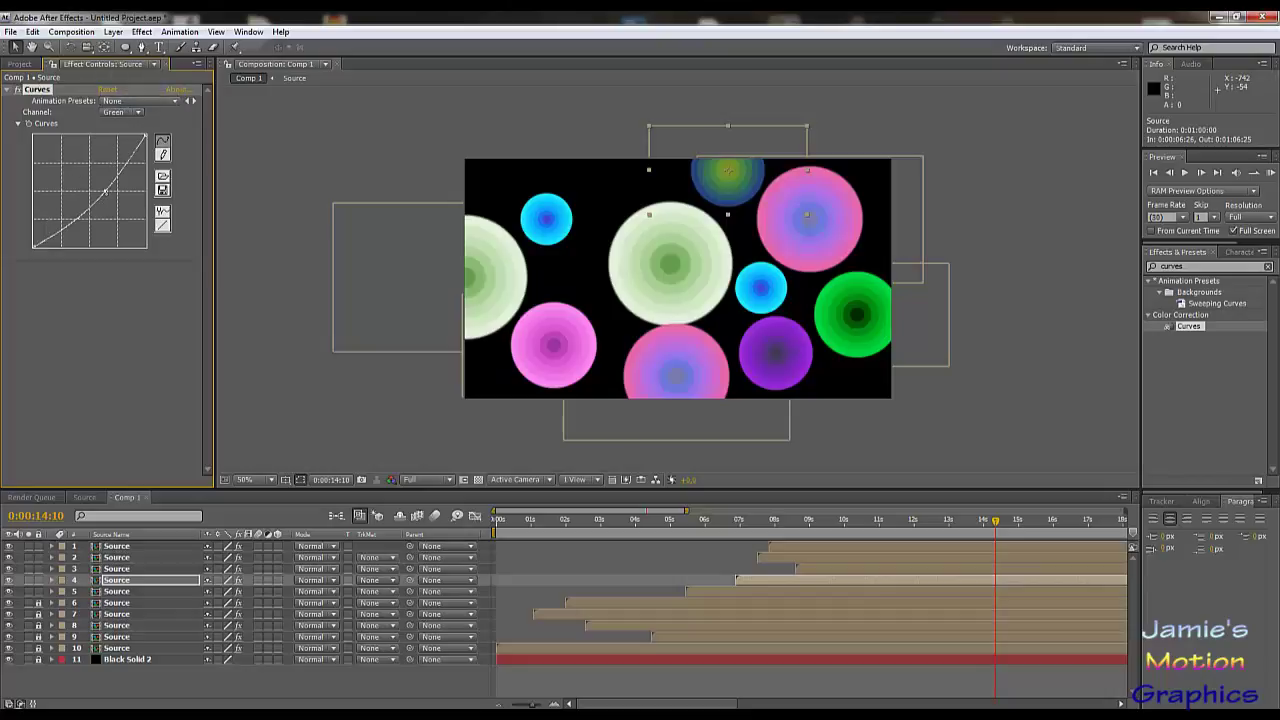
mouse_move(105, 191)
mouse_down()
mouse_move(84, 176)
mouse_move(100, 197)
mouse_up()
- Reset the Curves effect on Source layer 3 and darken its circle by pulling the RGB curve down
click(811, 569)
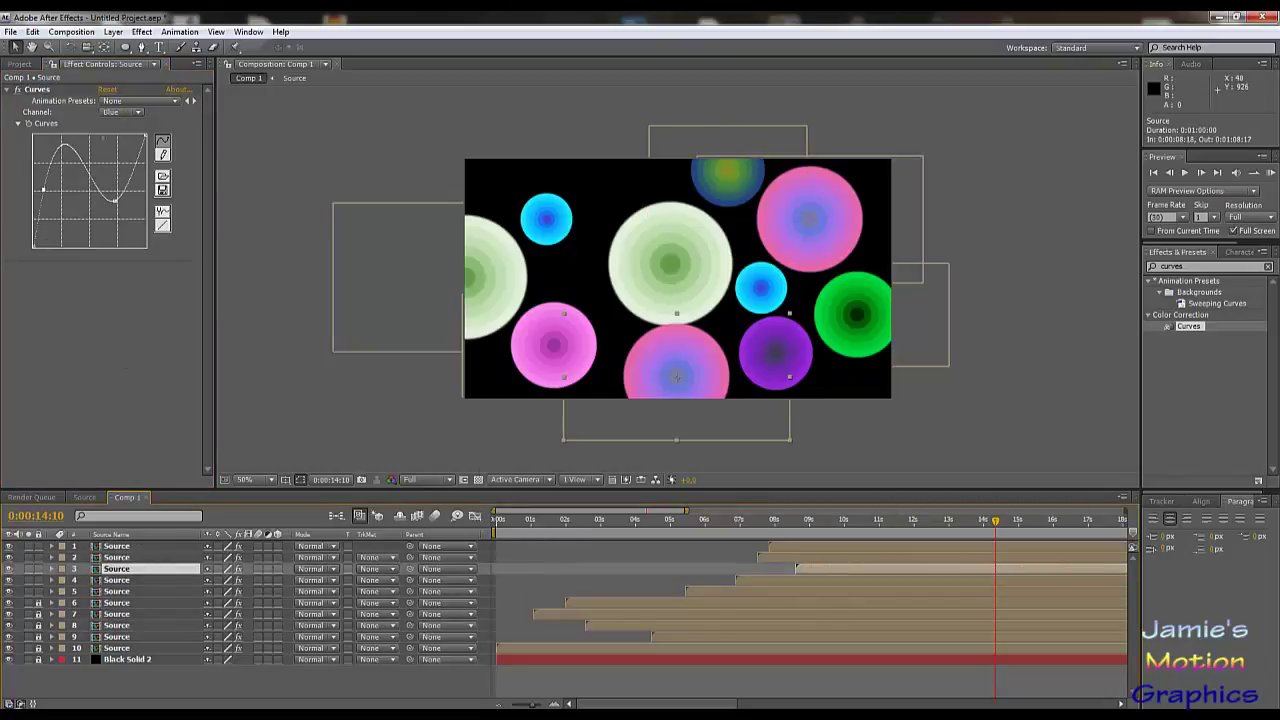
click(107, 90)
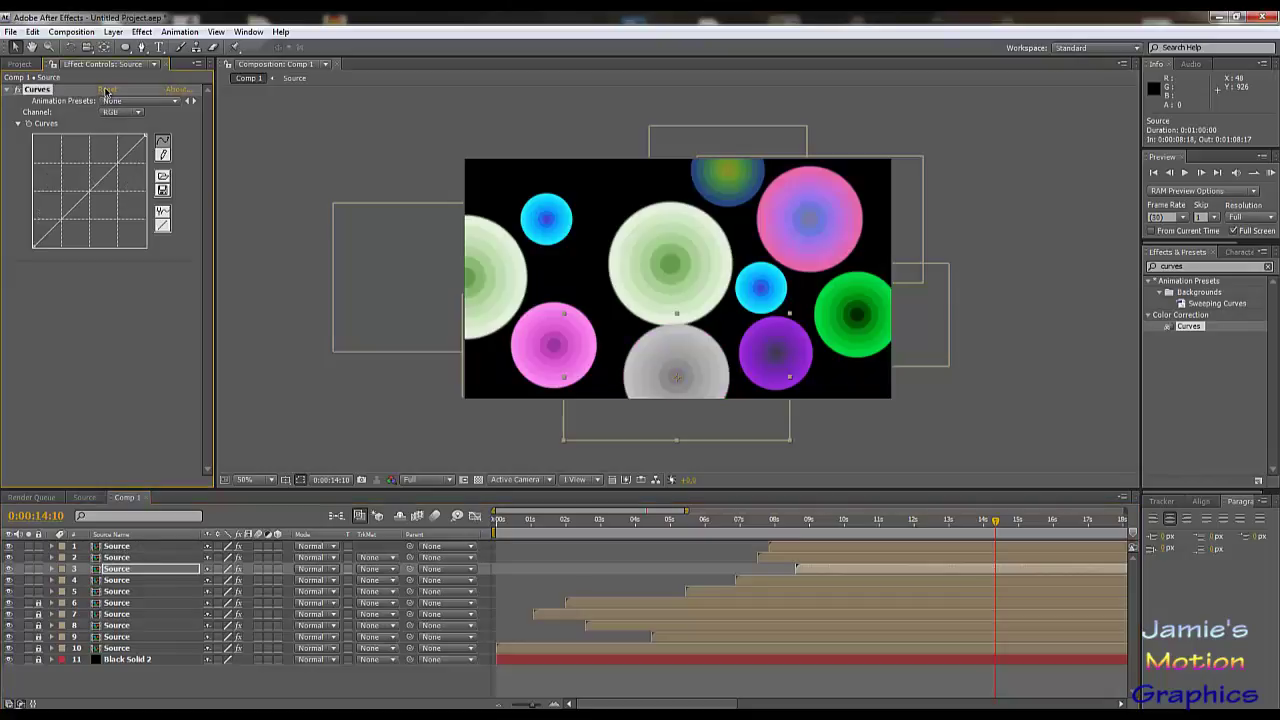
drag(112, 170, 120, 190)
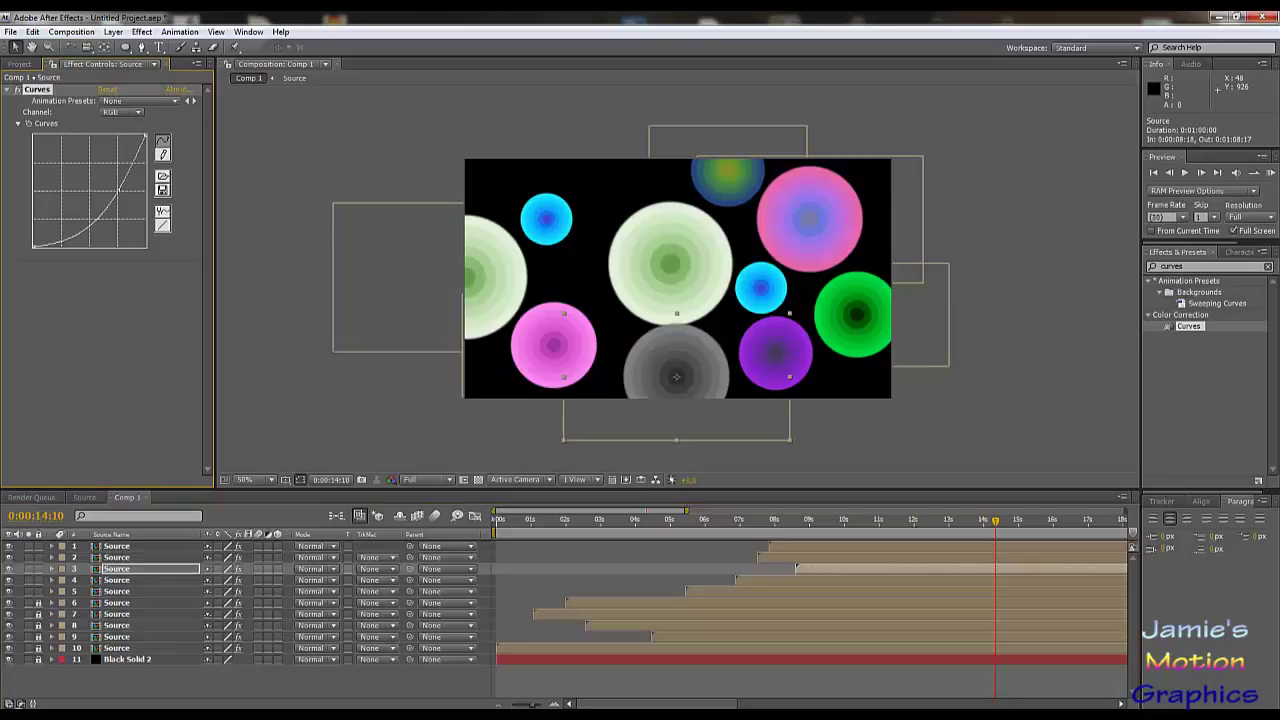
- Turn layer 3's circle red by raising its red channel curve and lowering its green and blue channel curves
click(130, 113)
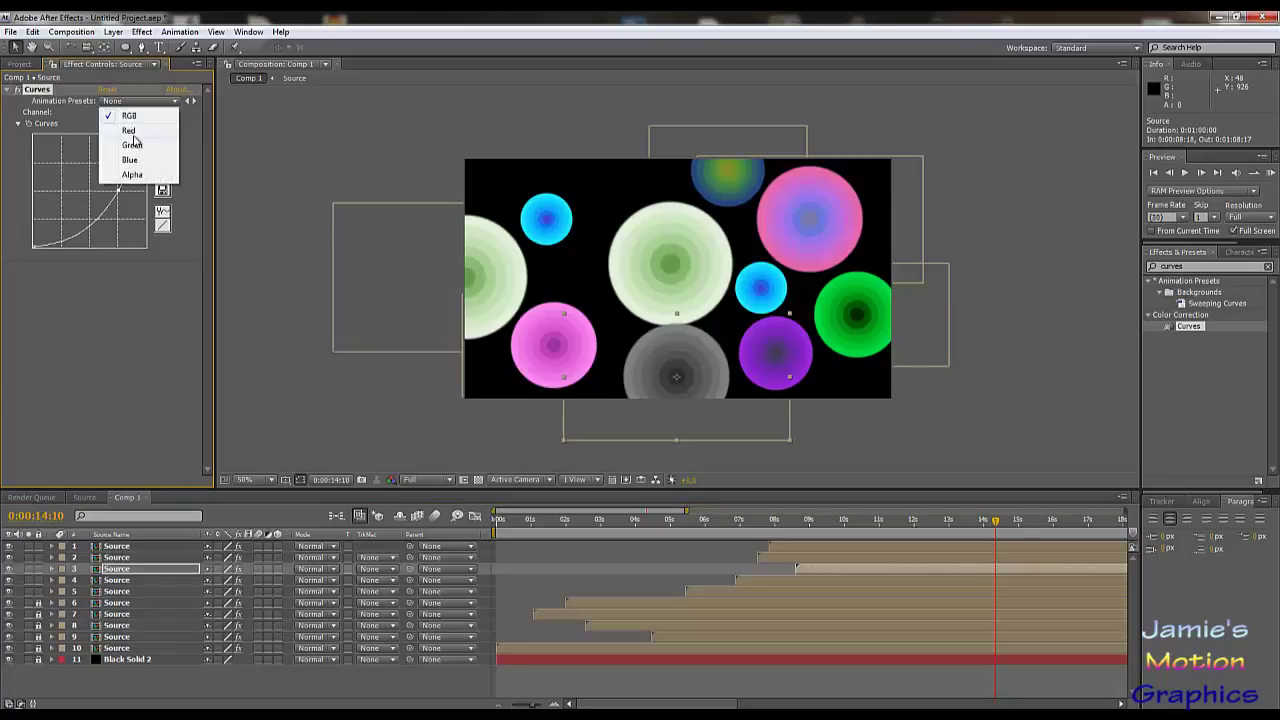
click(134, 134)
drag(95, 185, 65, 179)
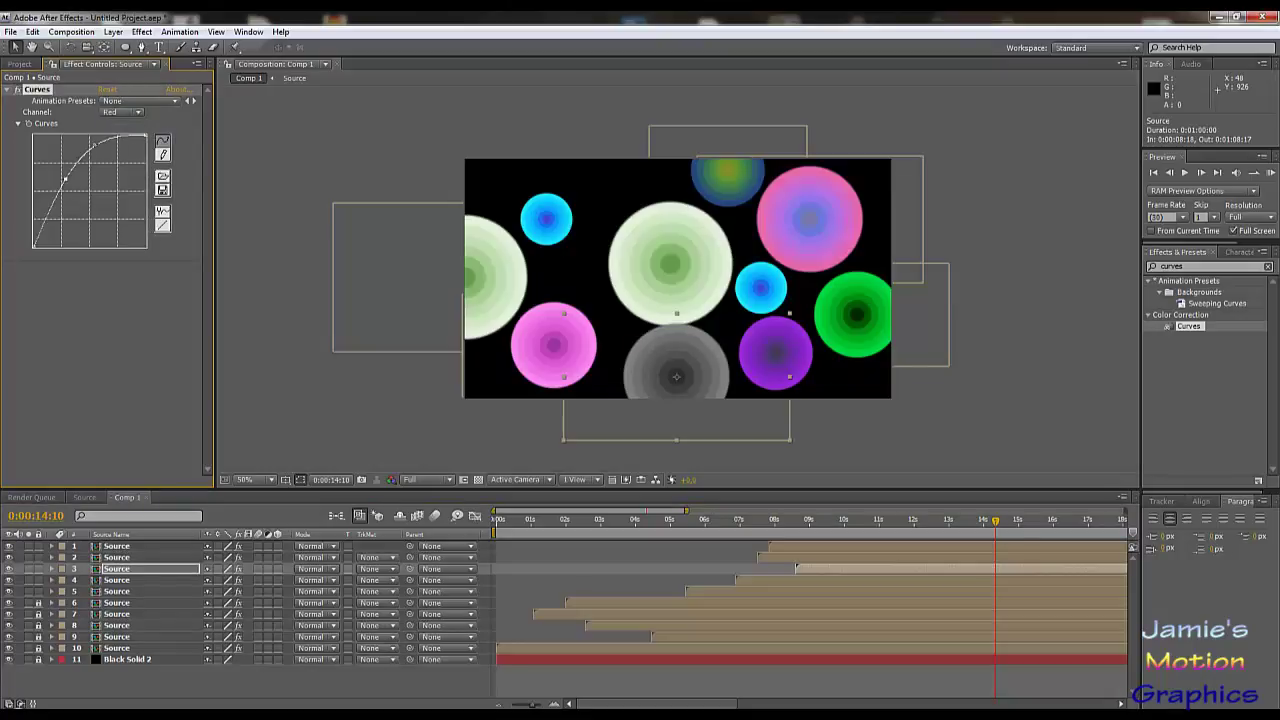
click(131, 113)
click(134, 123)
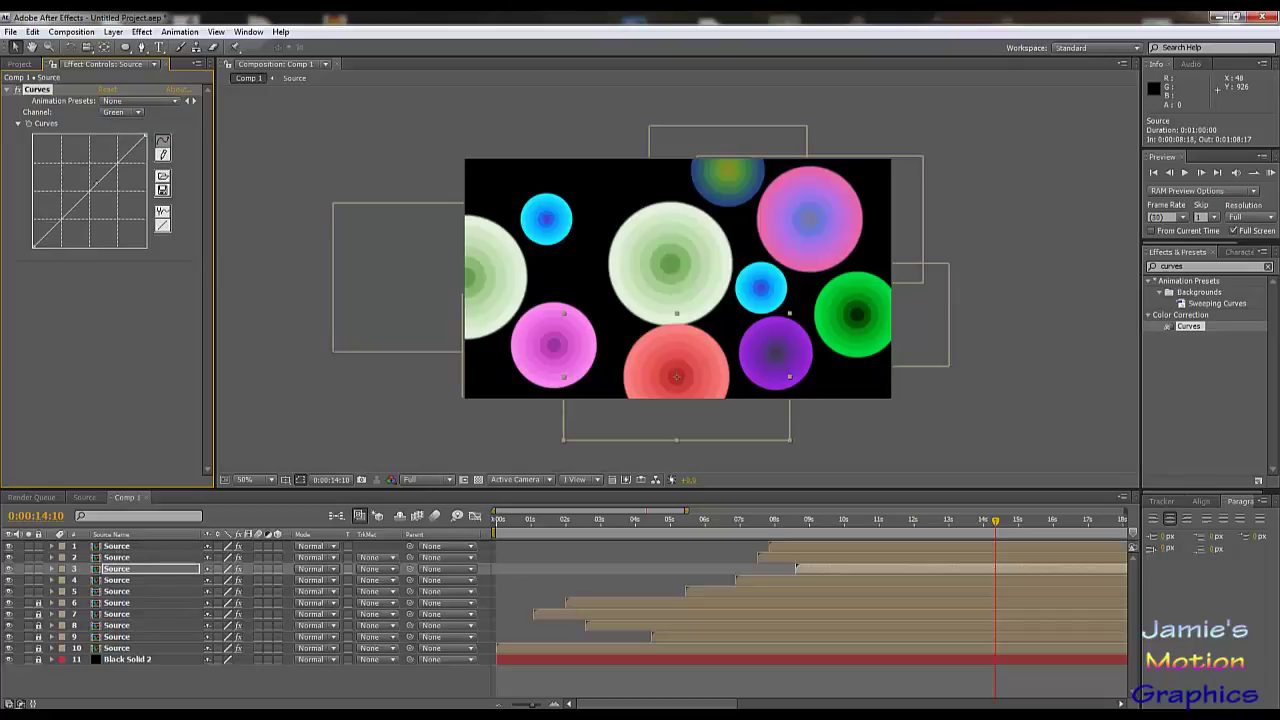
drag(112, 169, 116, 197)
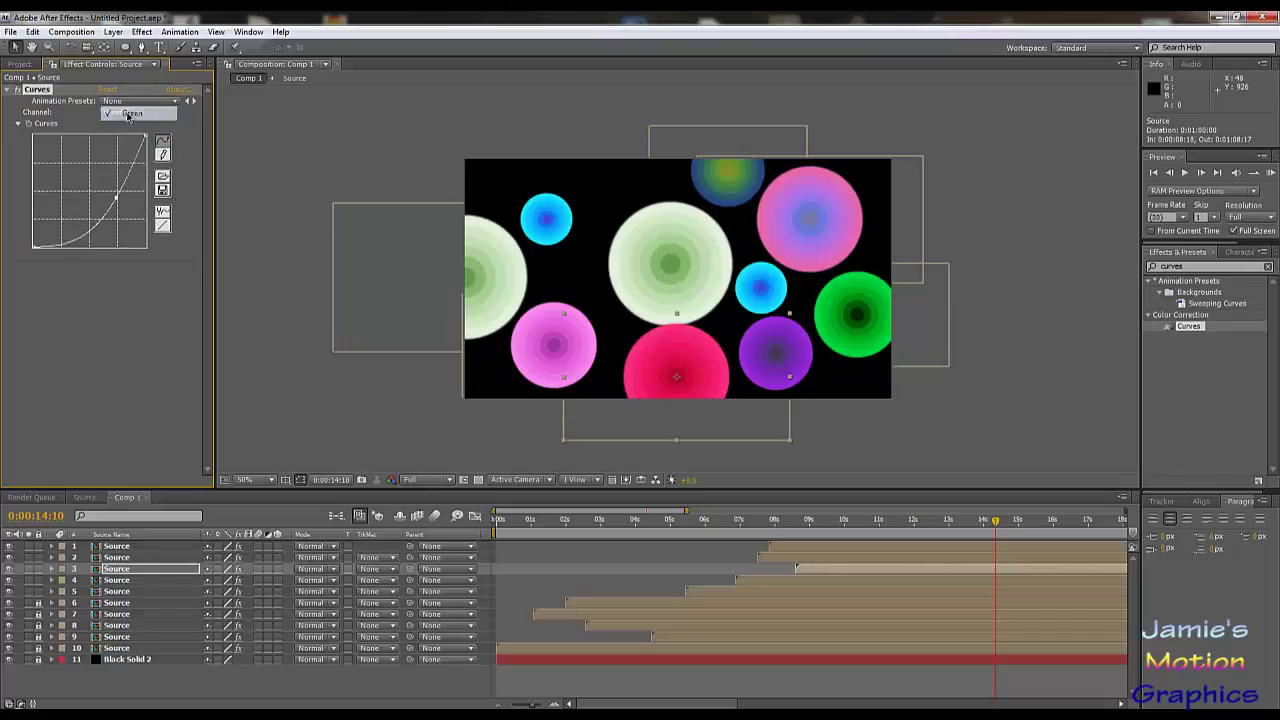
click(127, 113)
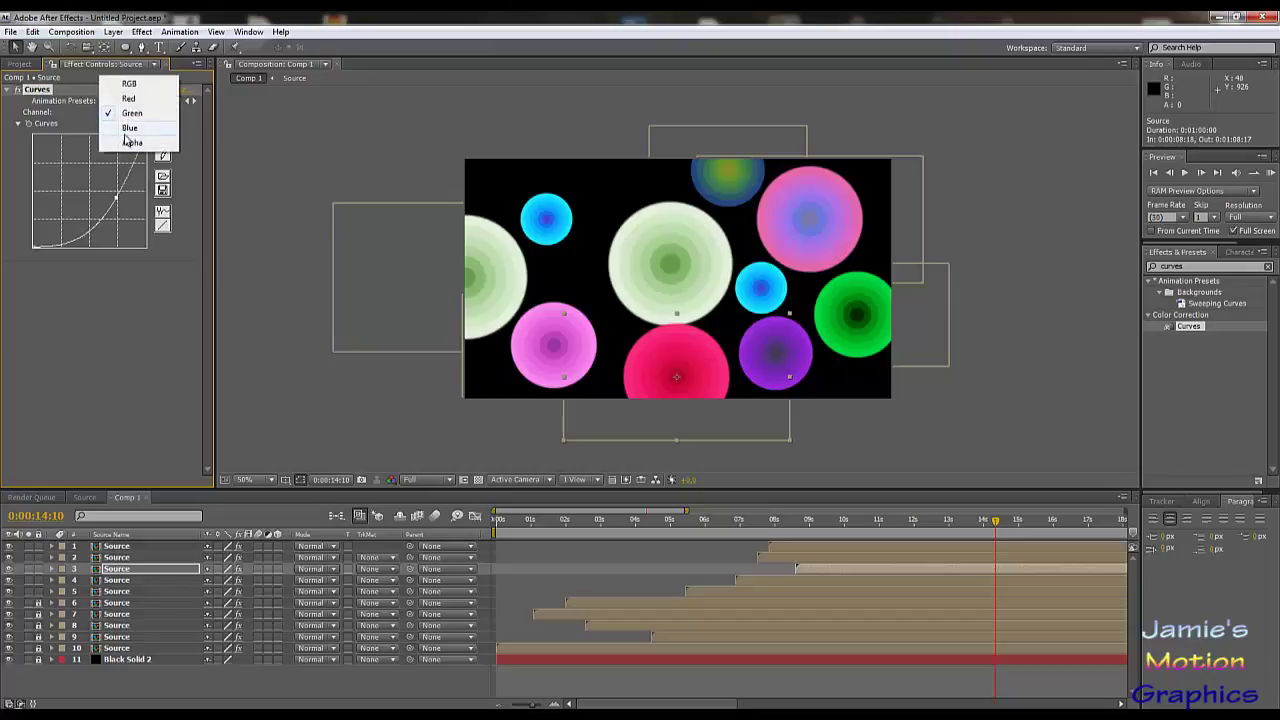
click(129, 128)
drag(92, 190, 111, 207)
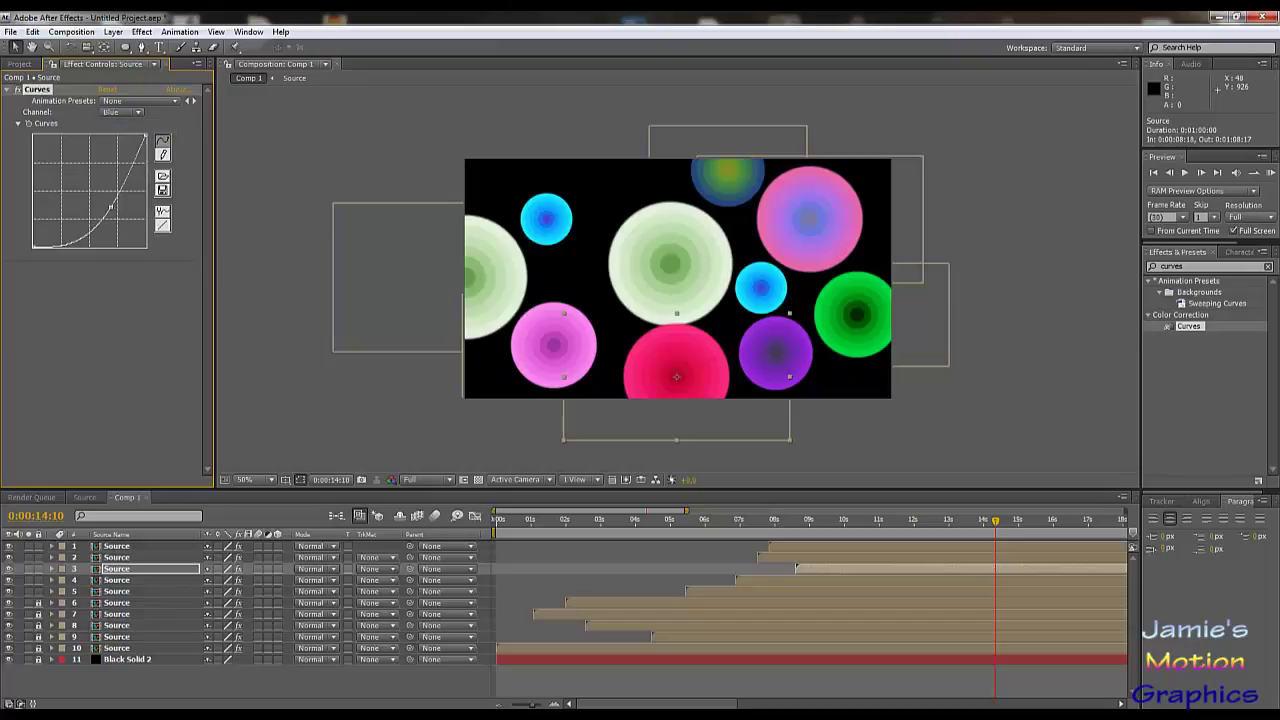
- Reshape layer 3's RGB curve into an S with raised highlights and lowered shadows
click(128, 103)
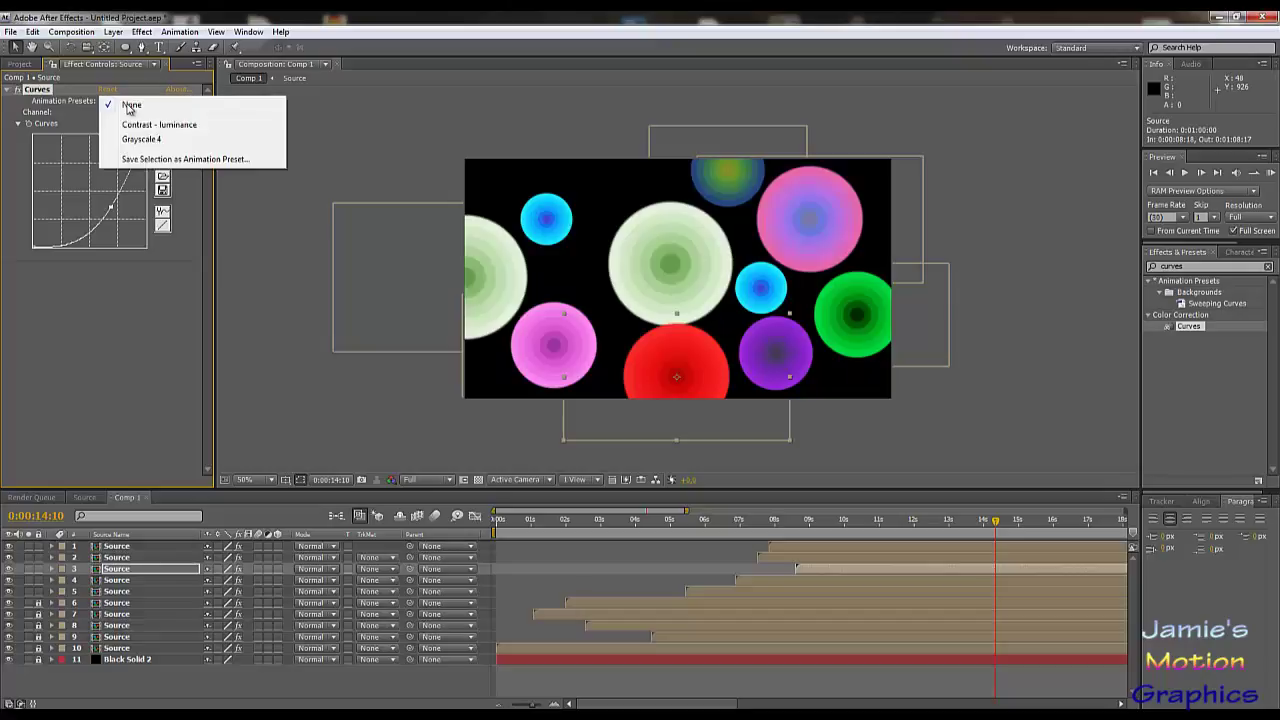
click(85, 124)
click(120, 112)
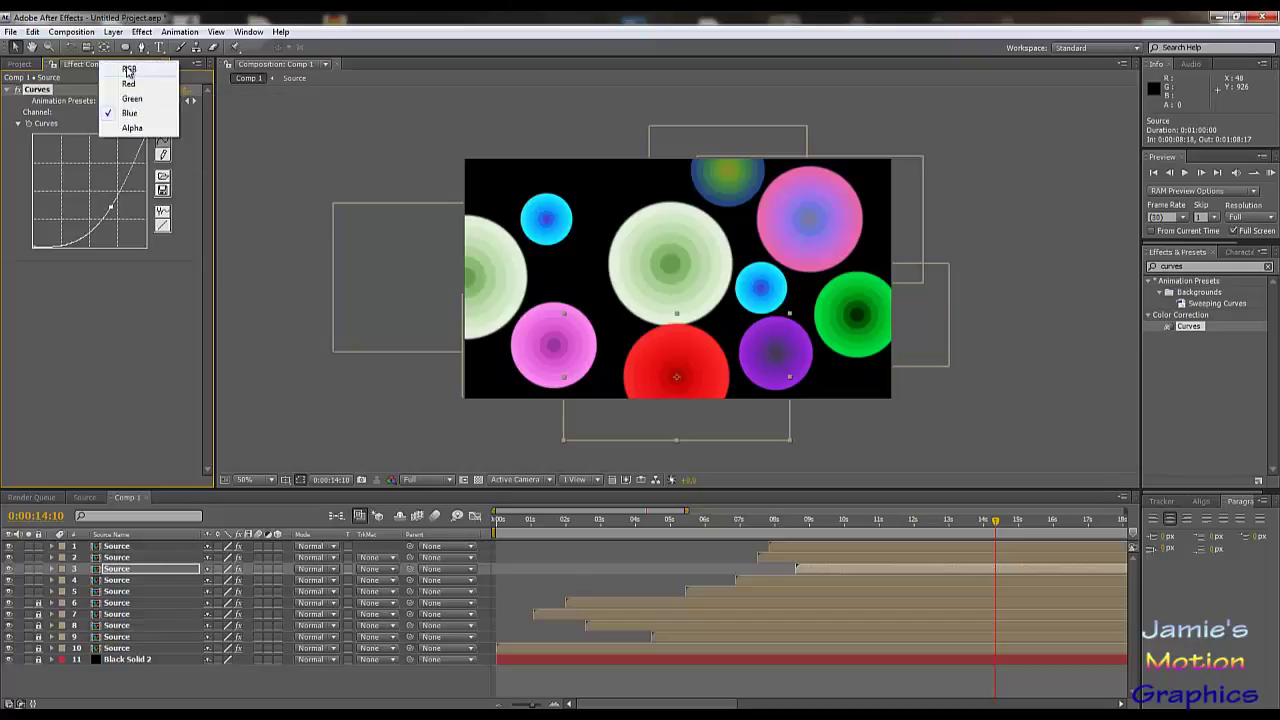
click(129, 69)
drag(124, 195, 114, 160)
drag(75, 211, 78, 222)
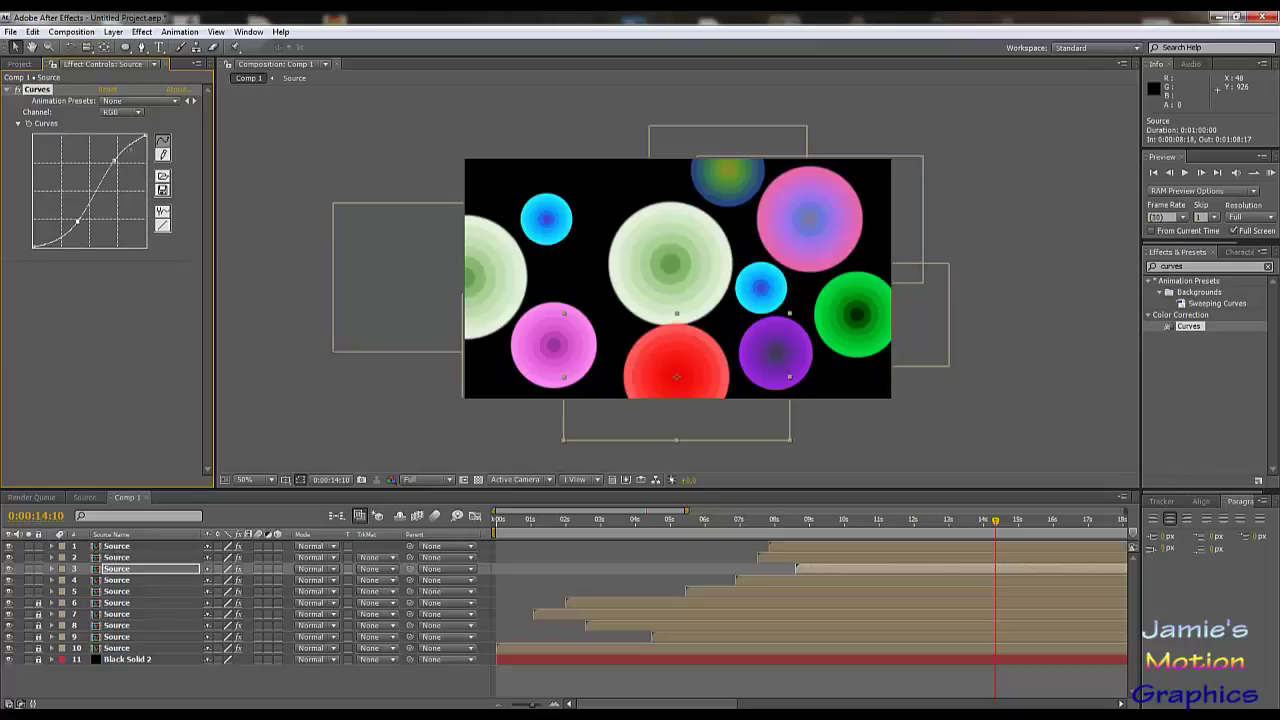
- Soften the red boost on layer 3 by bringing its raised red channel curve closer to the diagonal
click(122, 112)
click(122, 127)
drag(65, 178, 75, 187)
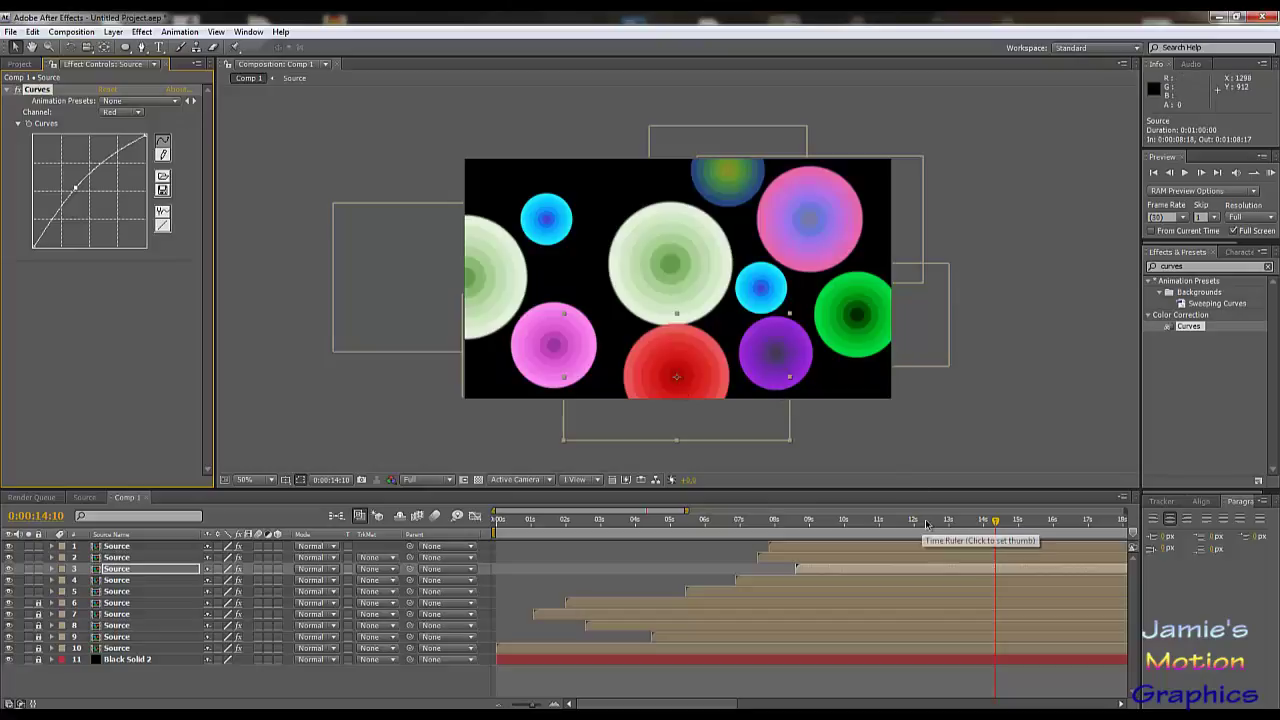
- Reset the Curves effect on Source layer 2 and reshape its blue channel curve to strengthen the blue
click(828, 559)
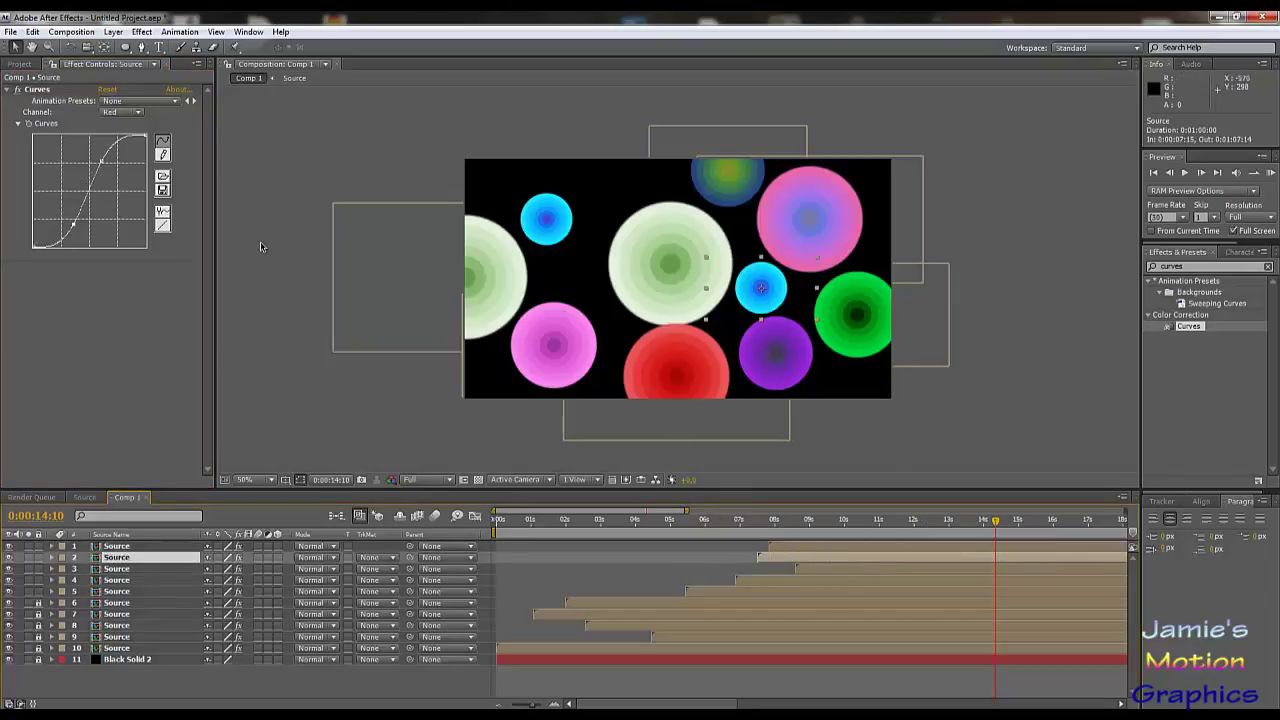
click(108, 90)
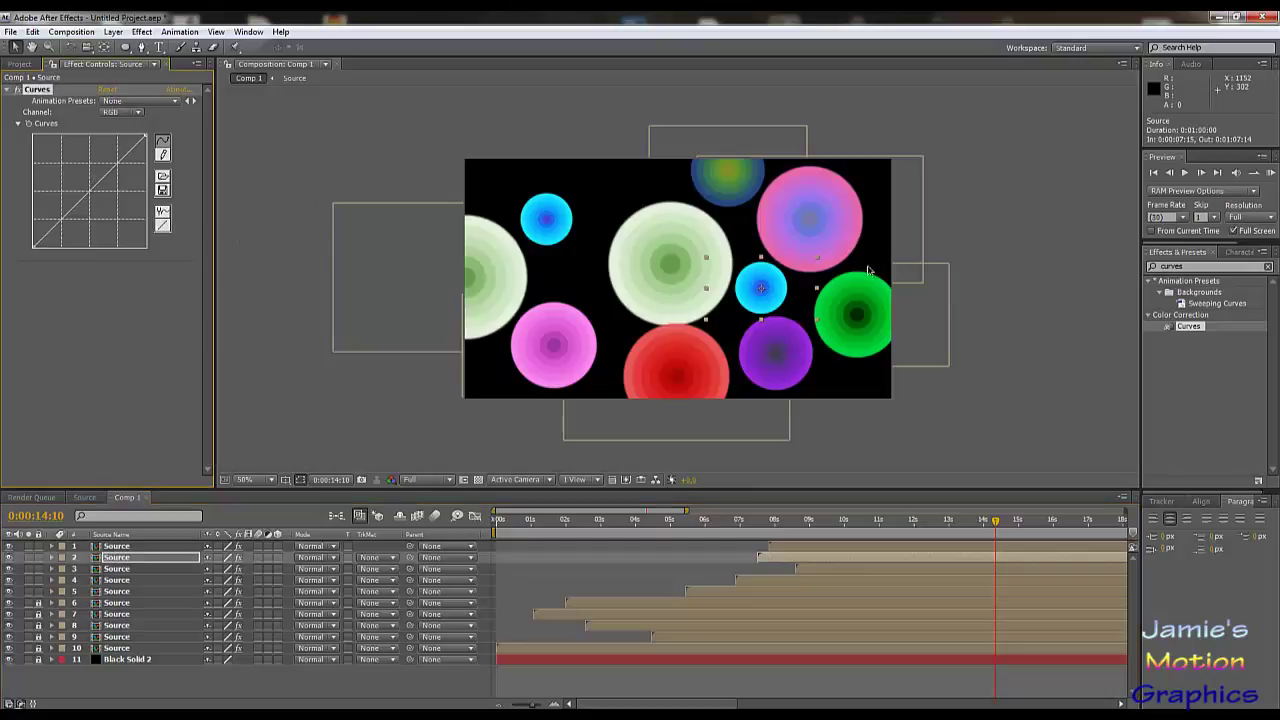
click(121, 112)
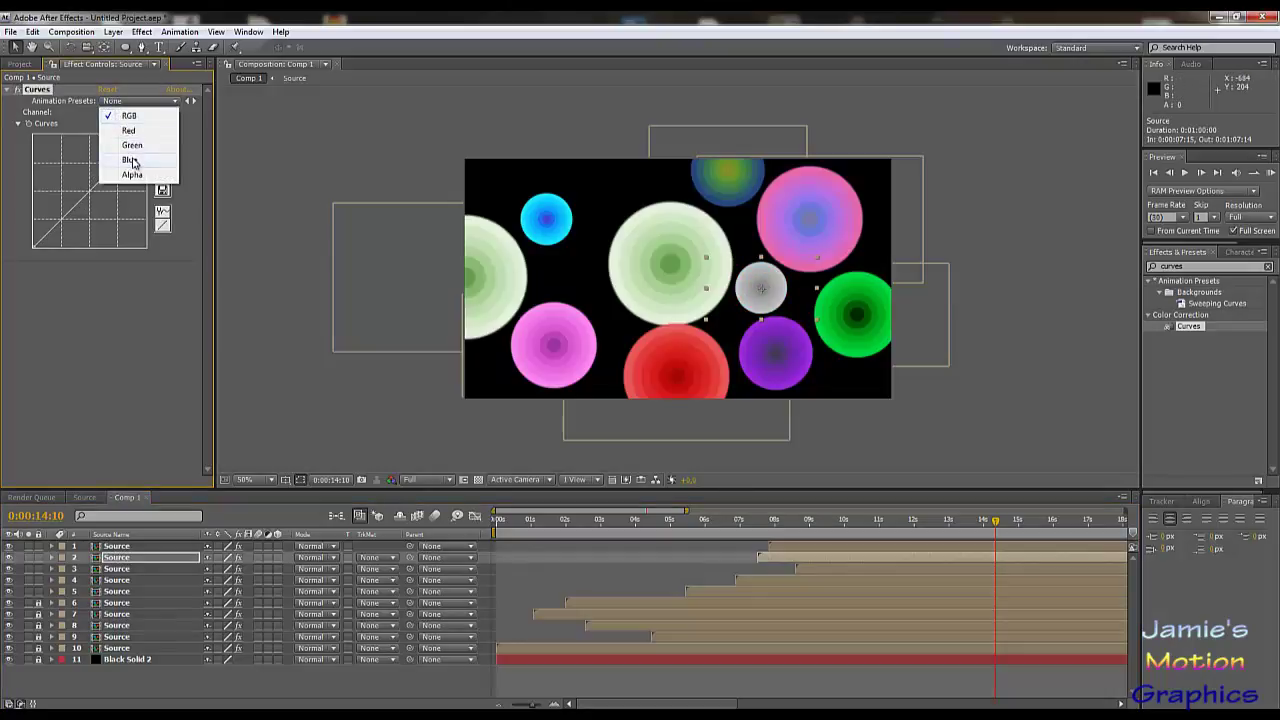
click(131, 145)
click(131, 113)
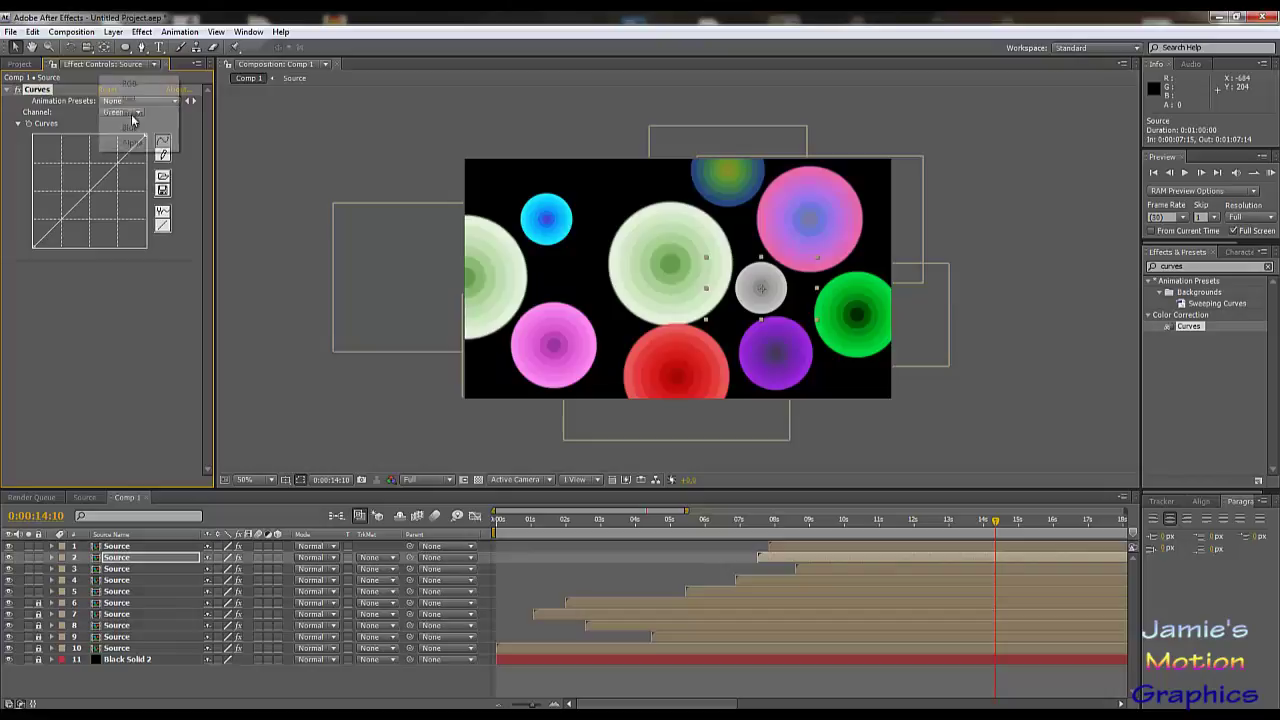
click(129, 128)
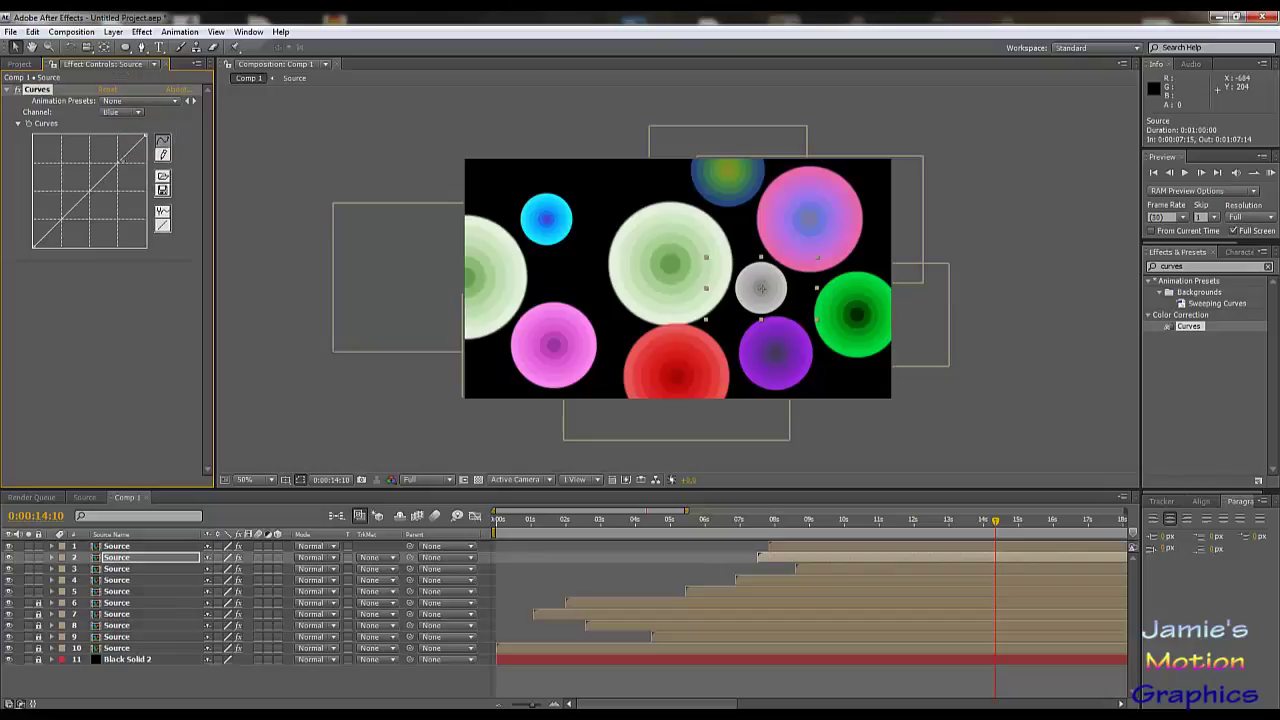
drag(104, 174, 67, 208)
drag(112, 139, 160, 139)
drag(89, 164, 117, 202)
- Lower layer 2's green and red channel curves to turn its circle blue-violet
click(125, 112)
click(130, 101)
click(118, 113)
click(128, 100)
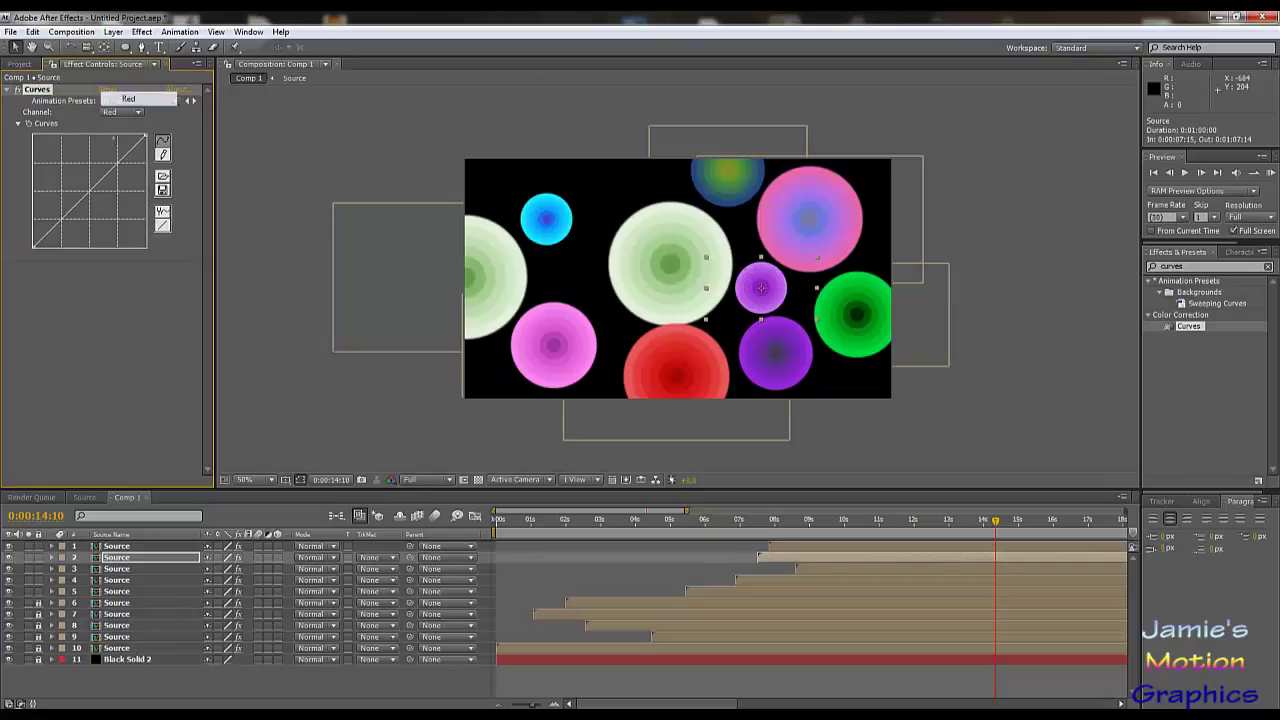
drag(89, 188, 106, 212)
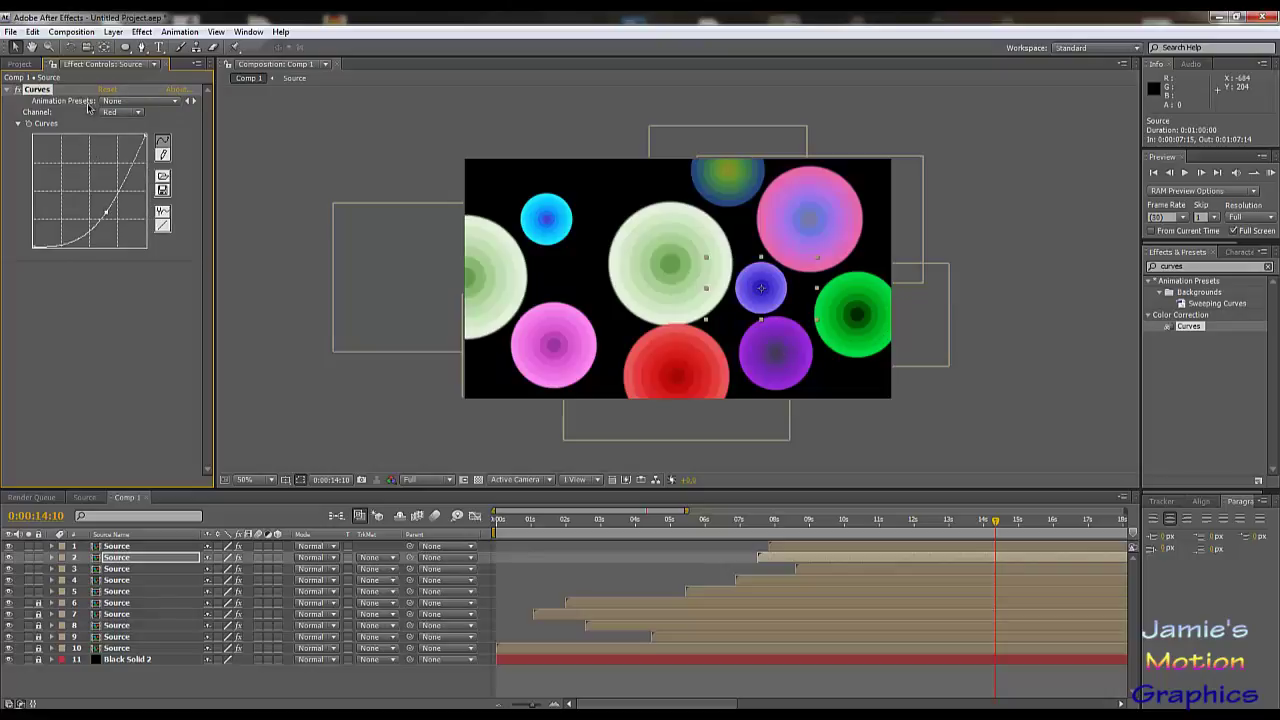
- Darken Source layer 2 by pulling its RGB curve below the diagonal, with strongly lowered shadows
click(120, 112)
click(131, 99)
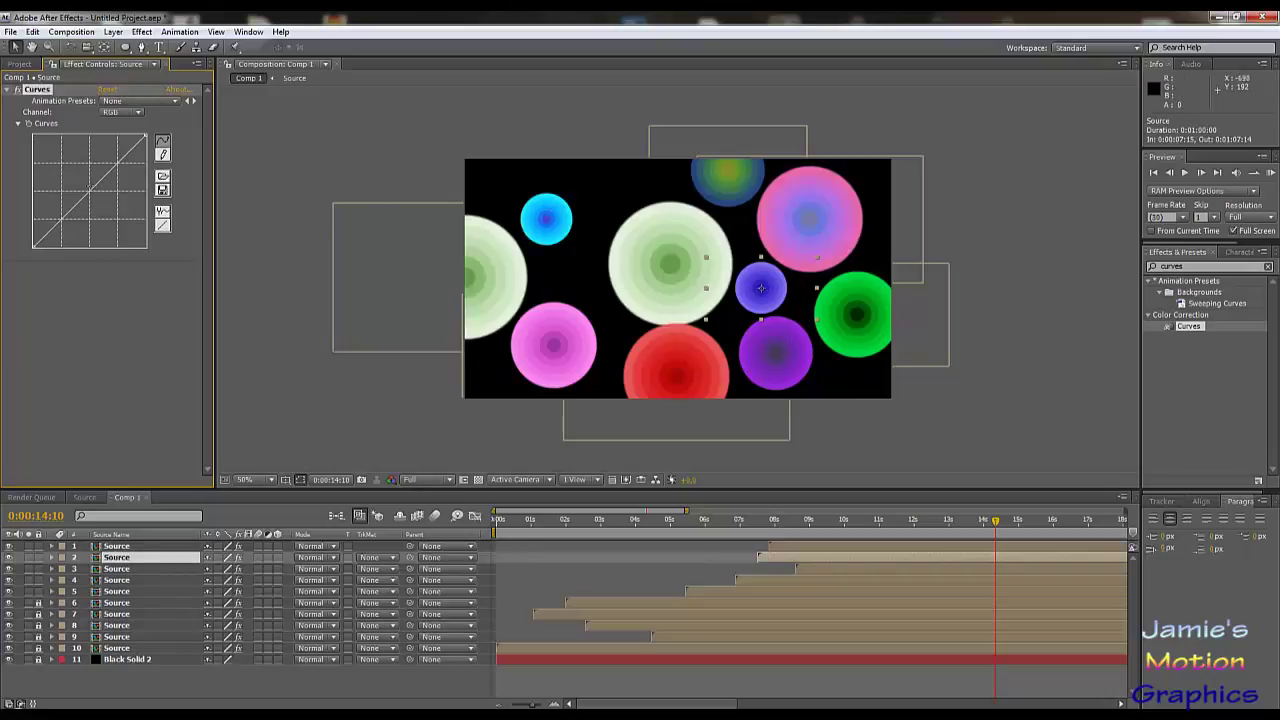
drag(103, 186, 74, 176)
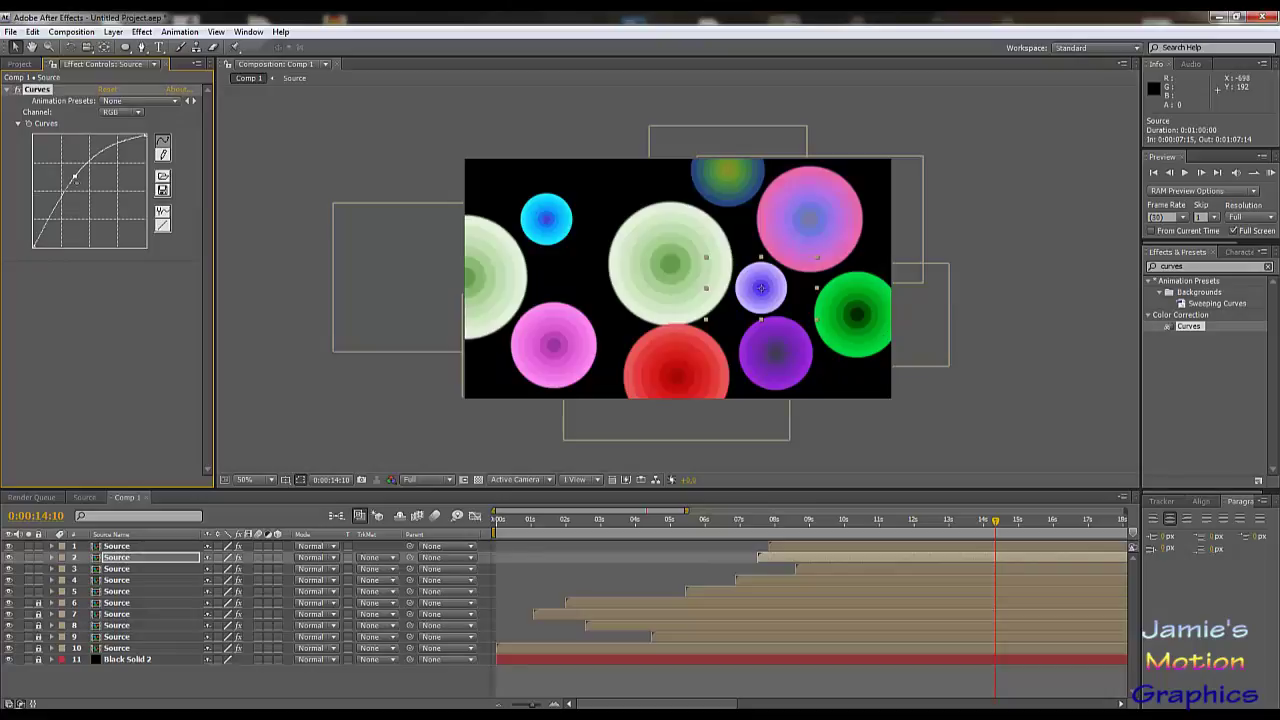
drag(117, 148, 117, 222)
drag(74, 176, 28, 270)
drag(117, 222, 105, 215)
click(100, 205)
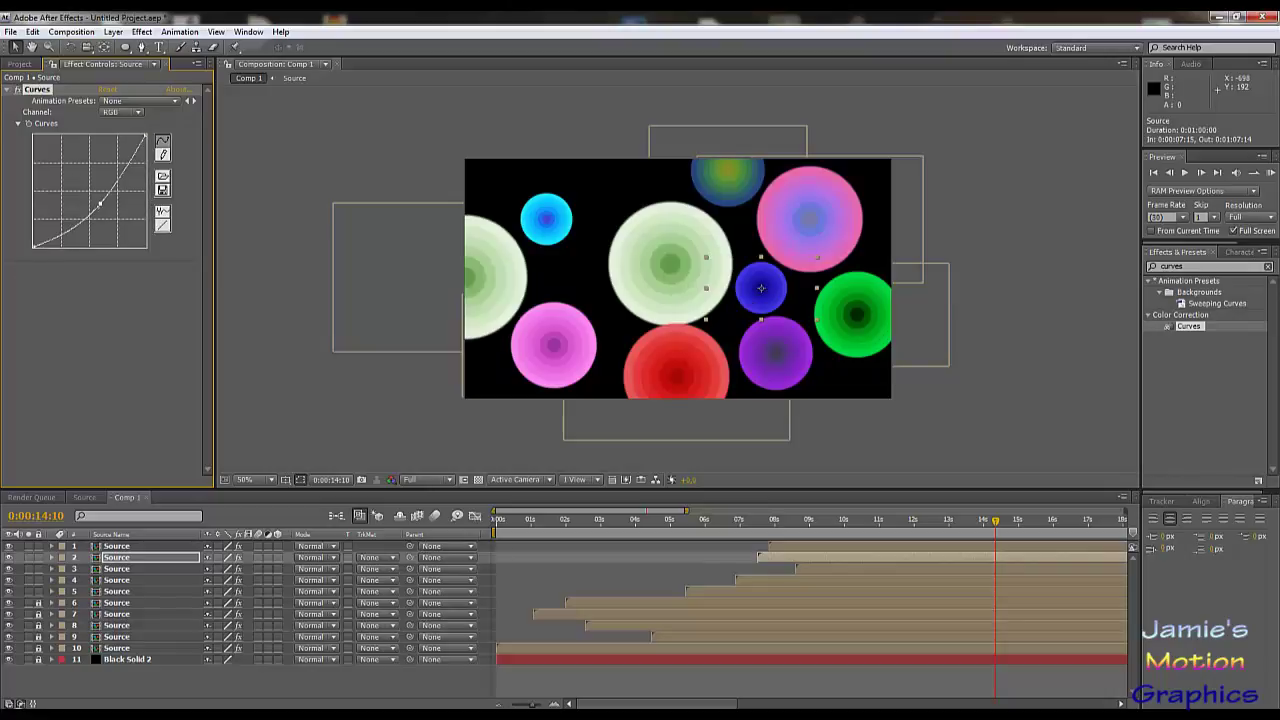
drag(100, 203, 80, 236)
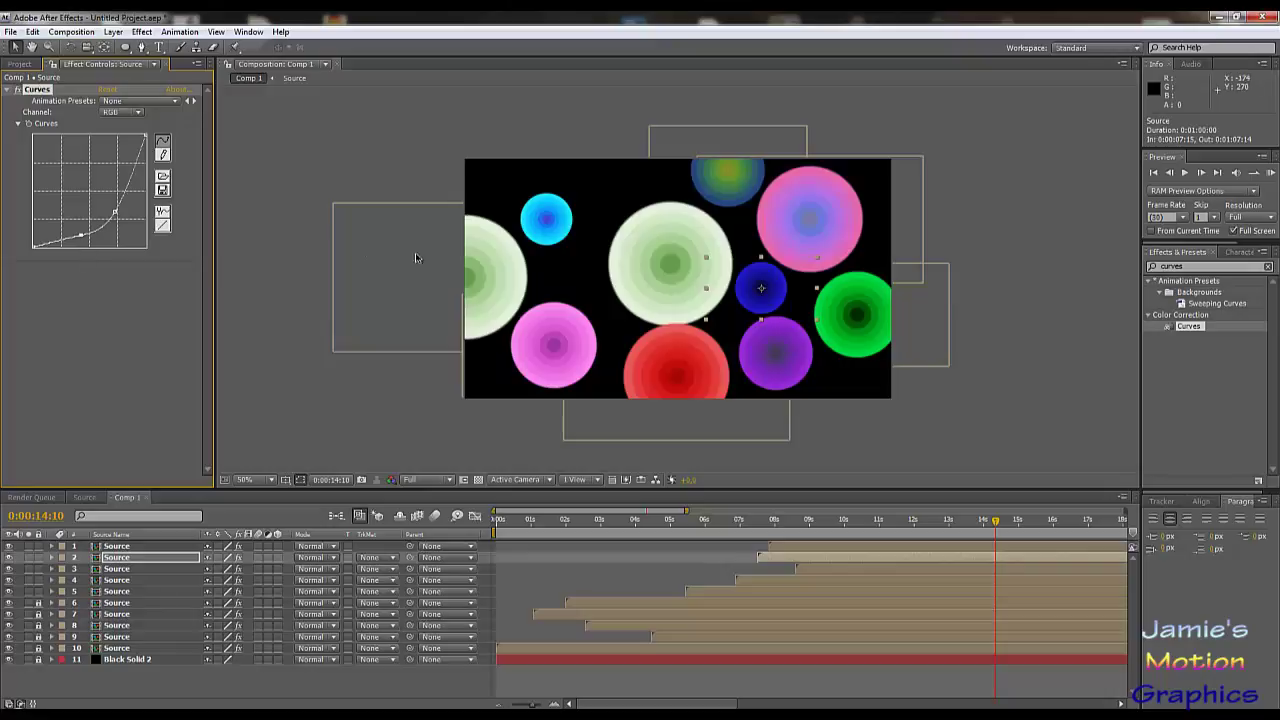
click(422, 394)
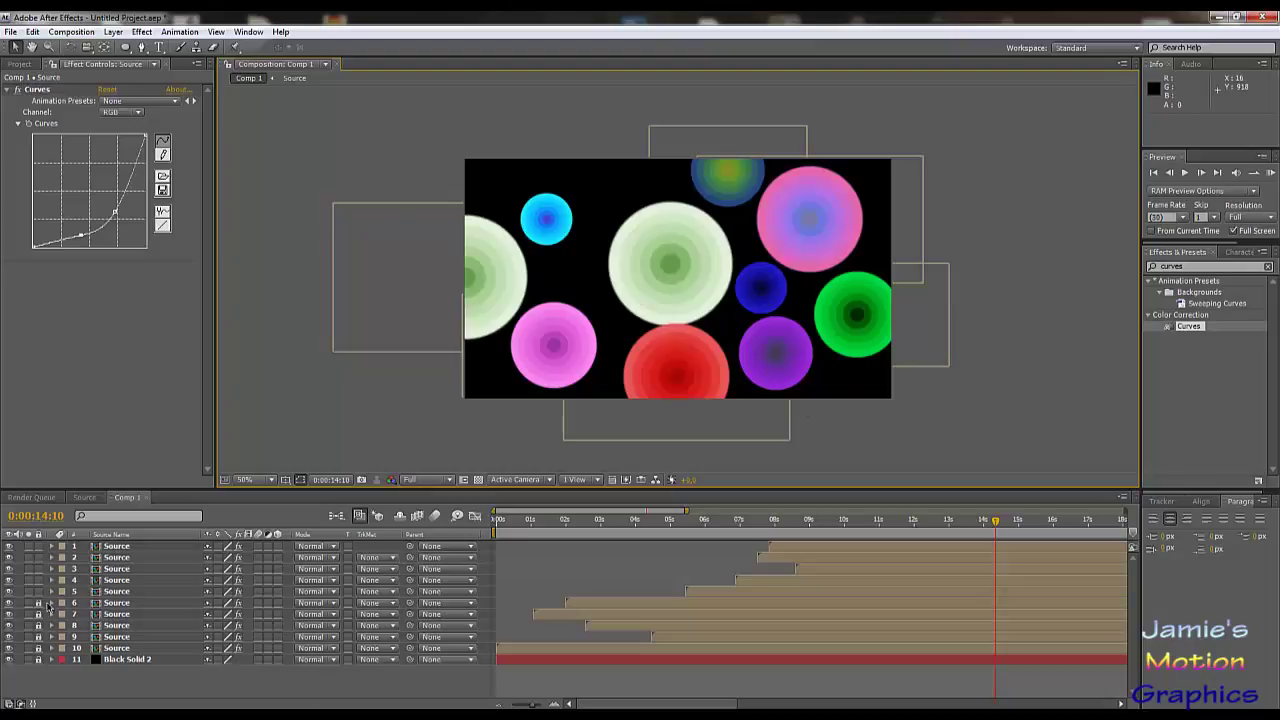
- Reveal the Scale of Source layers 1 to 5 and enlarge layer 1 to 66%
click(118, 547)
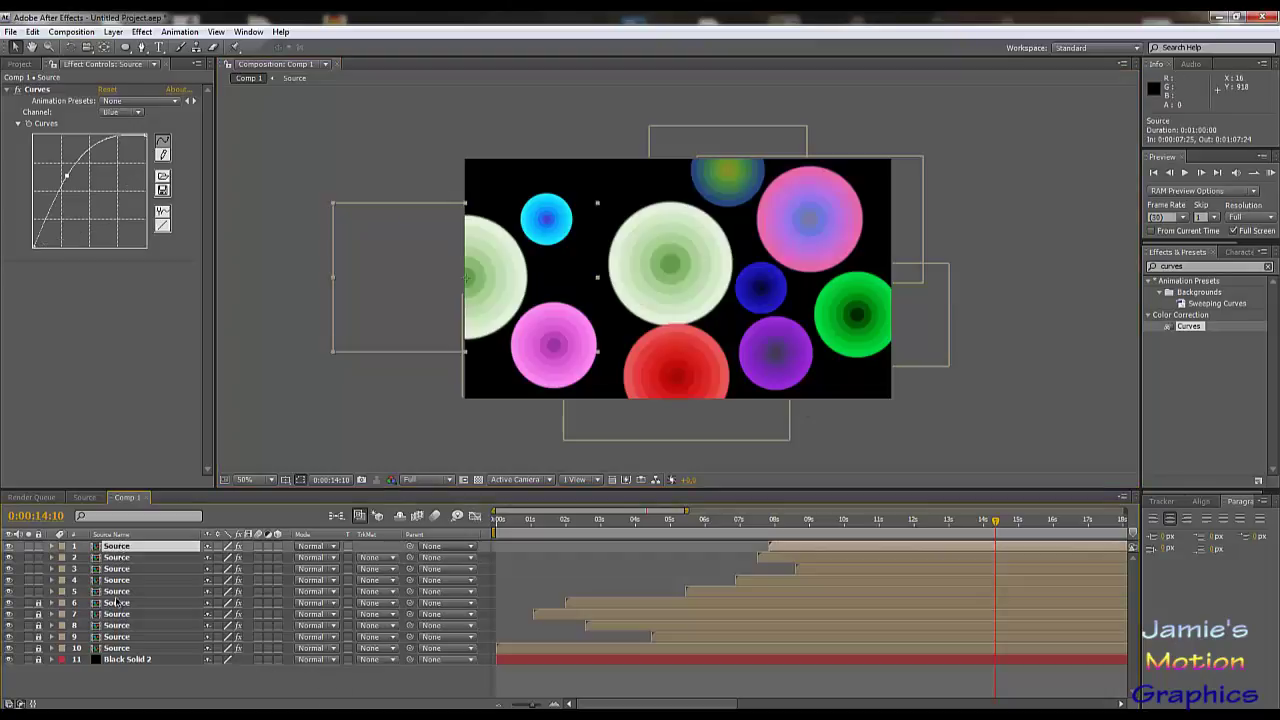
shift+click(116, 597)
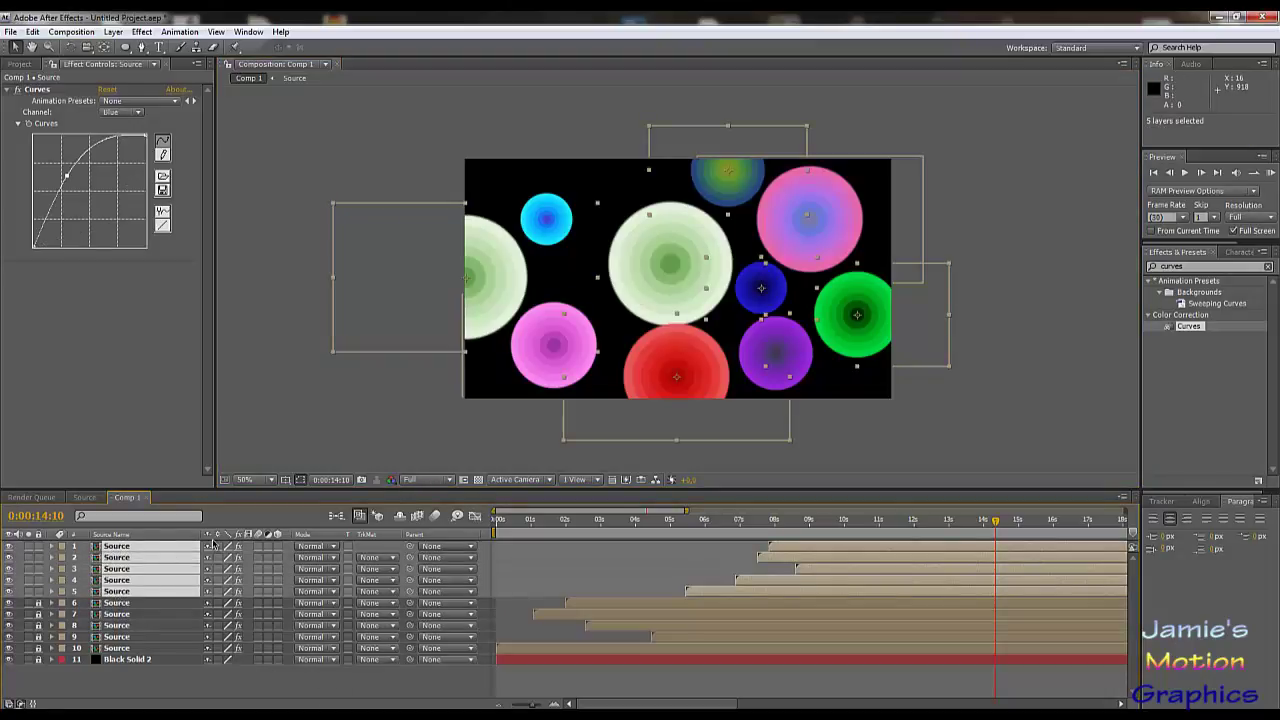
key(s)
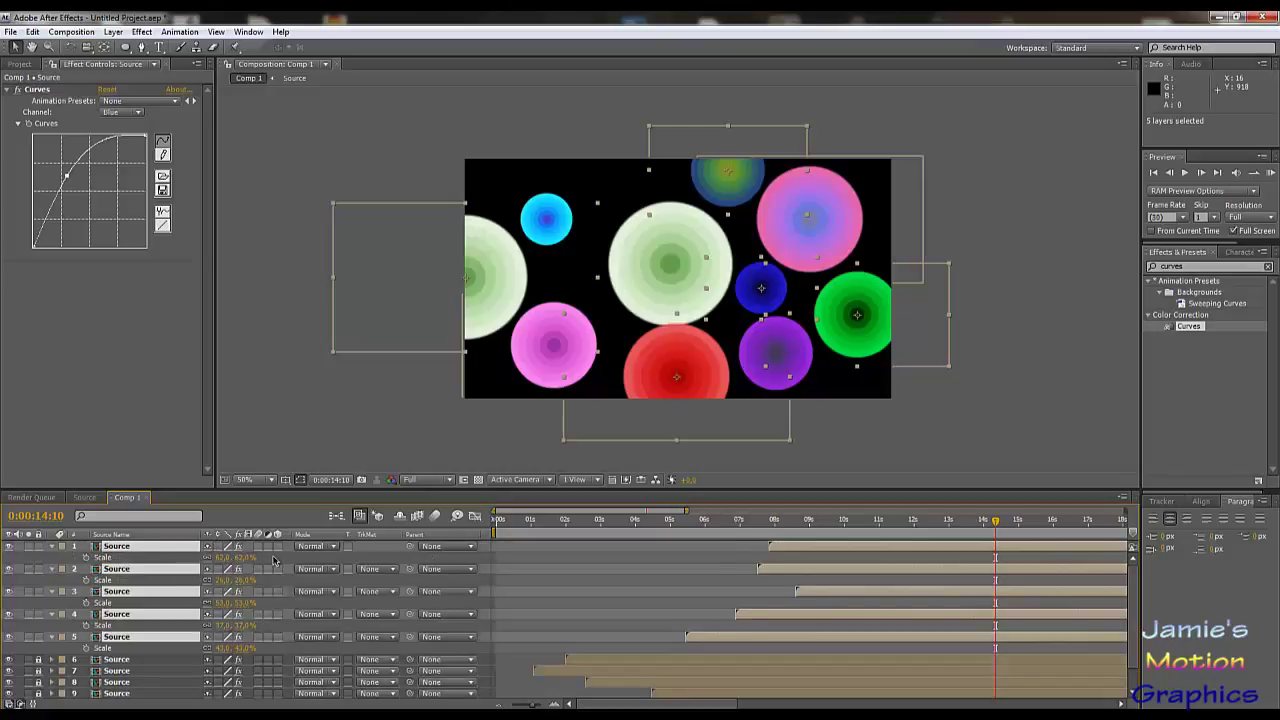
click(274, 562)
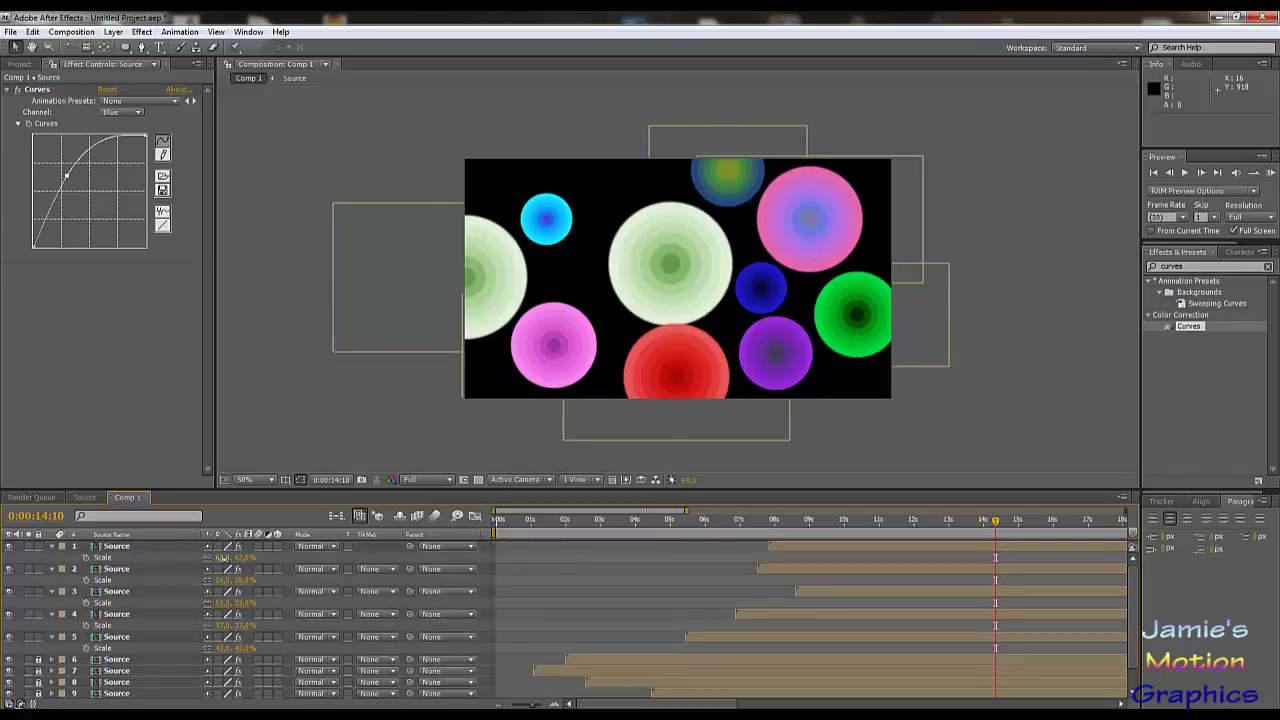
drag(222, 557, 224, 561)
click(883, 548)
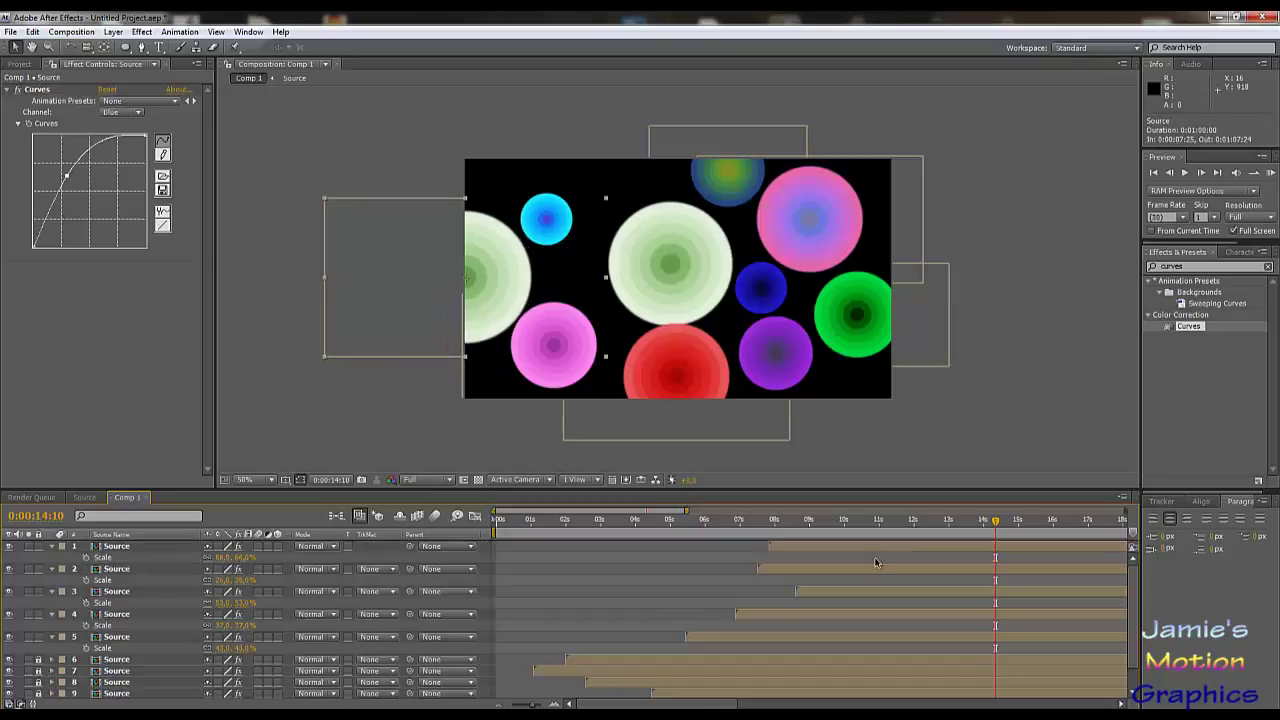
- Reset the Curves effect on Source layer 1 and reshape its RGB curve with lowered highlights to darken the circle
click(867, 569)
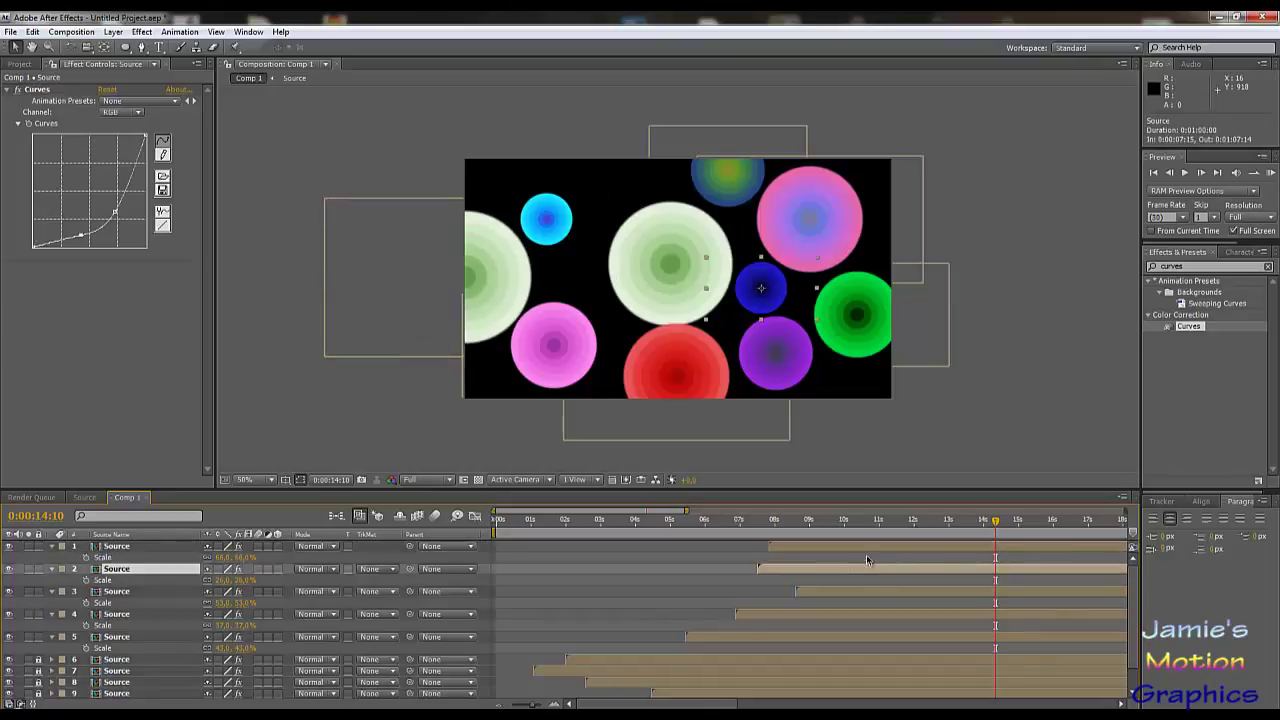
click(866, 550)
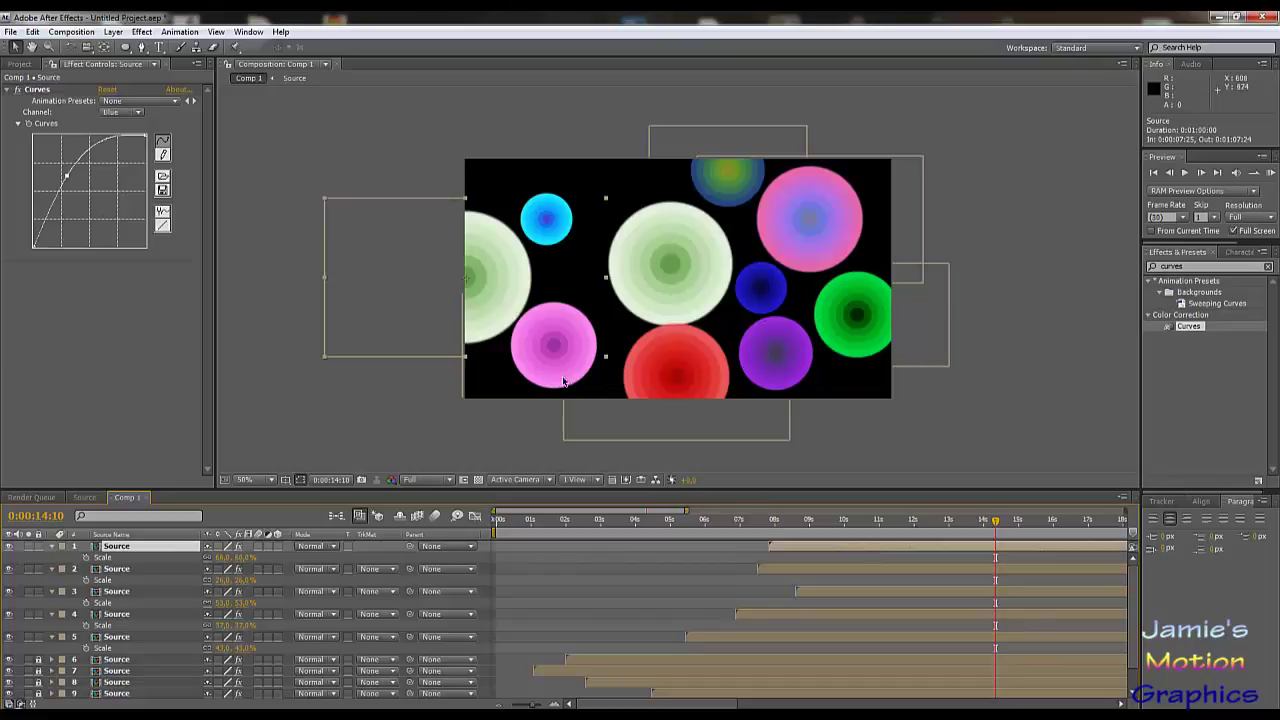
click(107, 89)
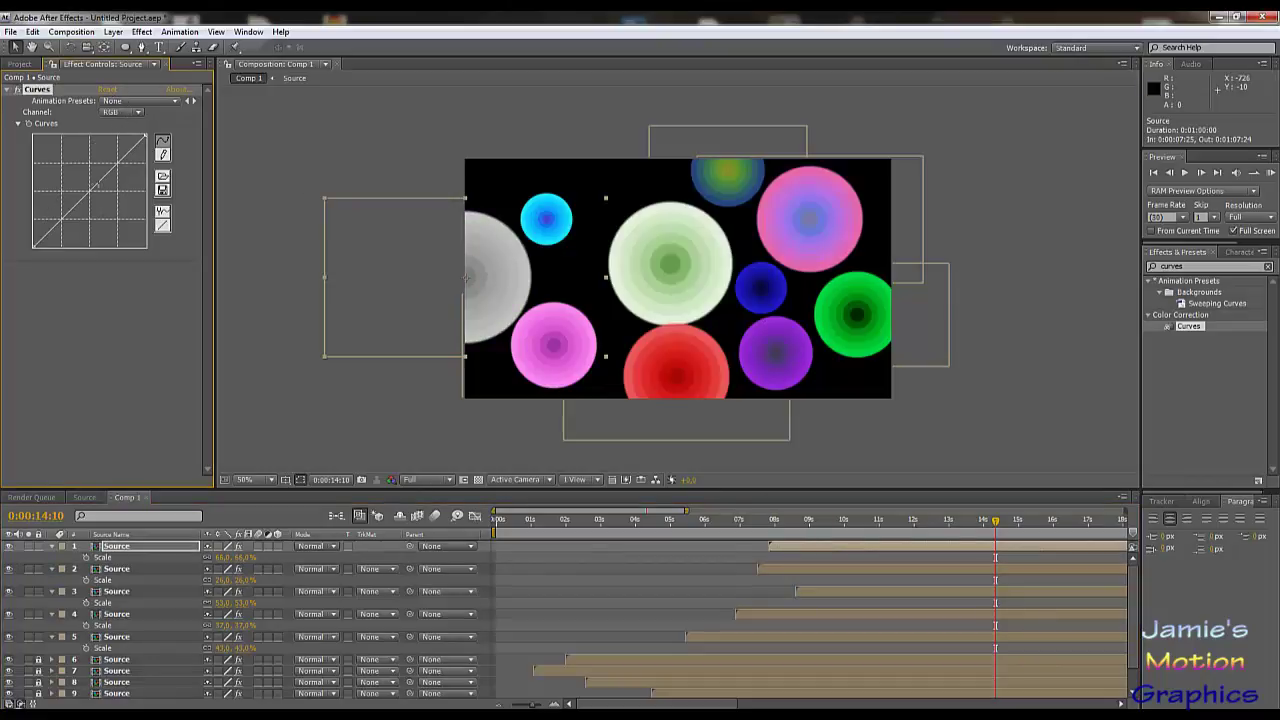
mouse_move(100, 178)
mouse_down()
mouse_move(81, 172)
mouse_move(69, 204)
mouse_move(95, 185)
mouse_move(114, 202)
mouse_move(69, 213)
mouse_up()
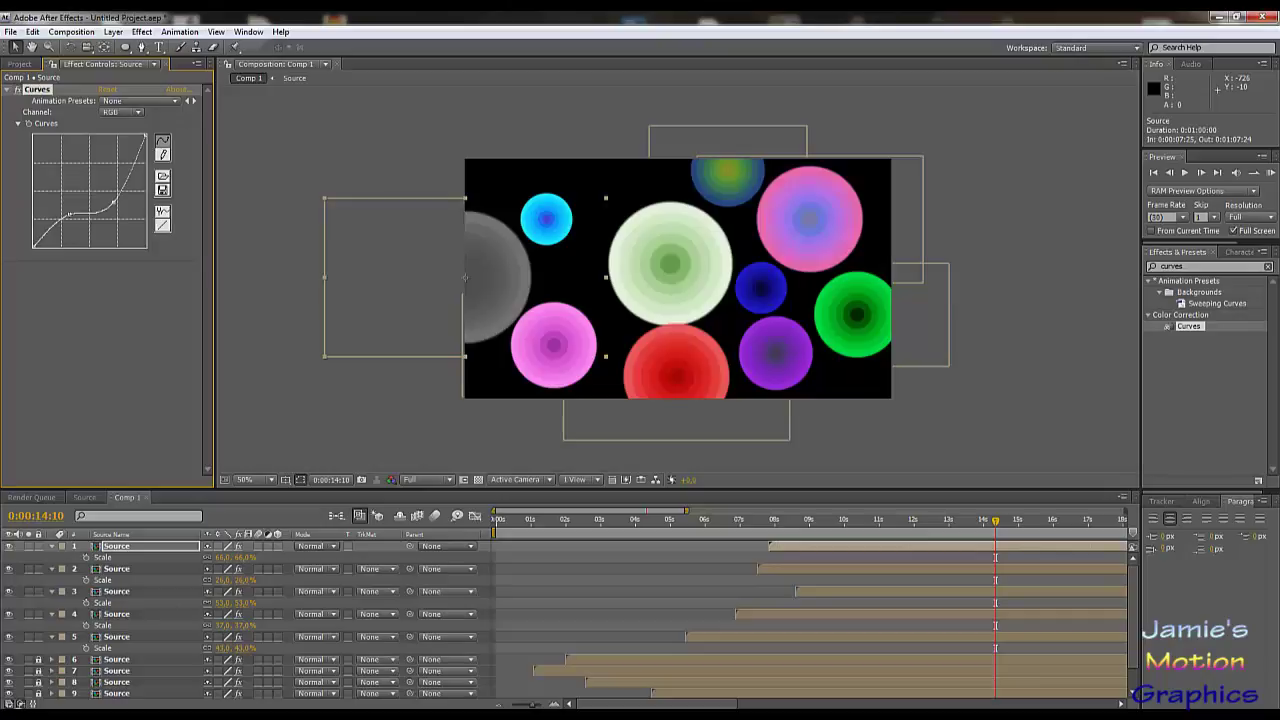
- Raise layer 1's red channel curve and lower its blue channel curve to turn the circle orange-red
click(133, 112)
click(122, 128)
drag(75, 206, 67, 178)
click(124, 114)
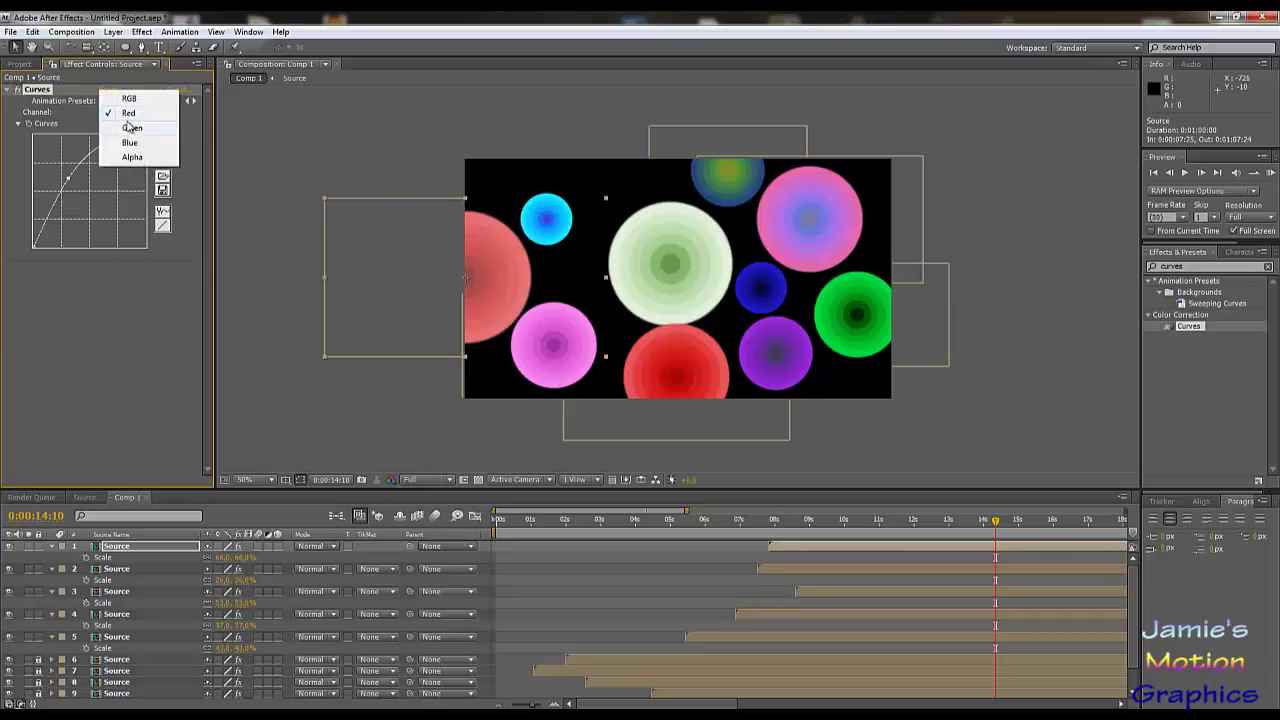
click(134, 143)
drag(82, 194, 108, 202)
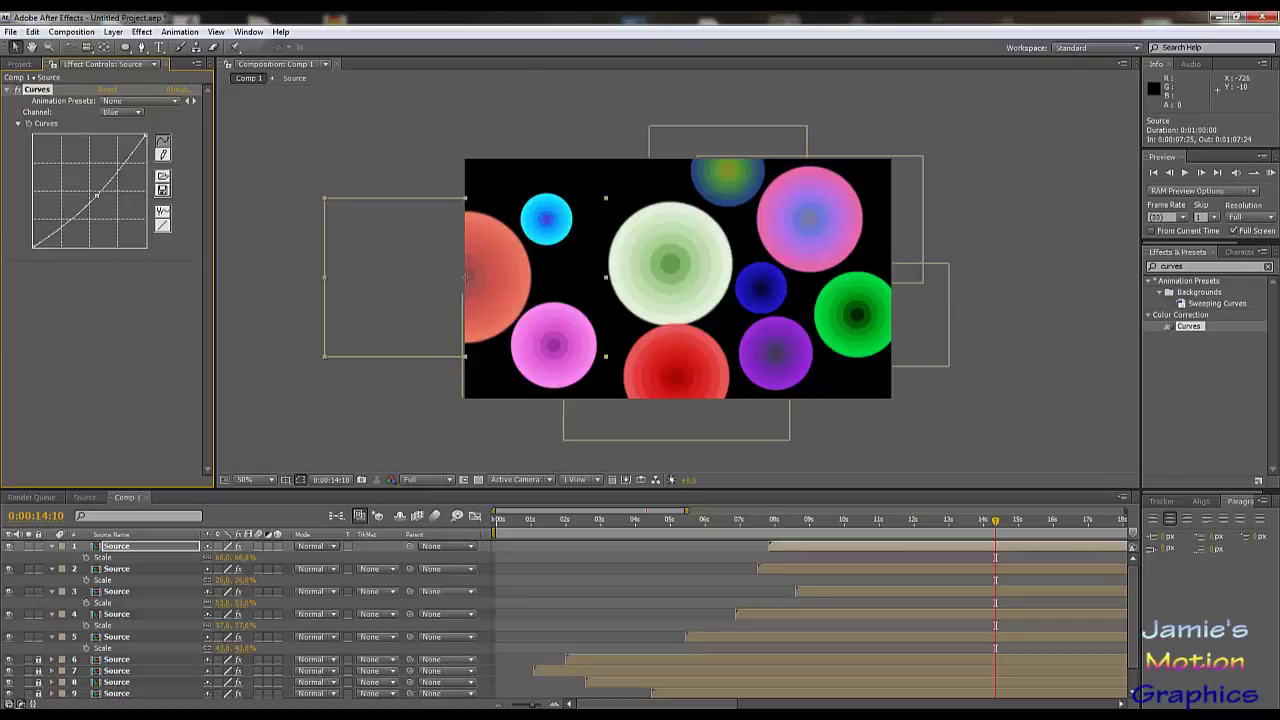
- Raise layer 1's green channel curve to shift the circle to yellow-orange
click(123, 113)
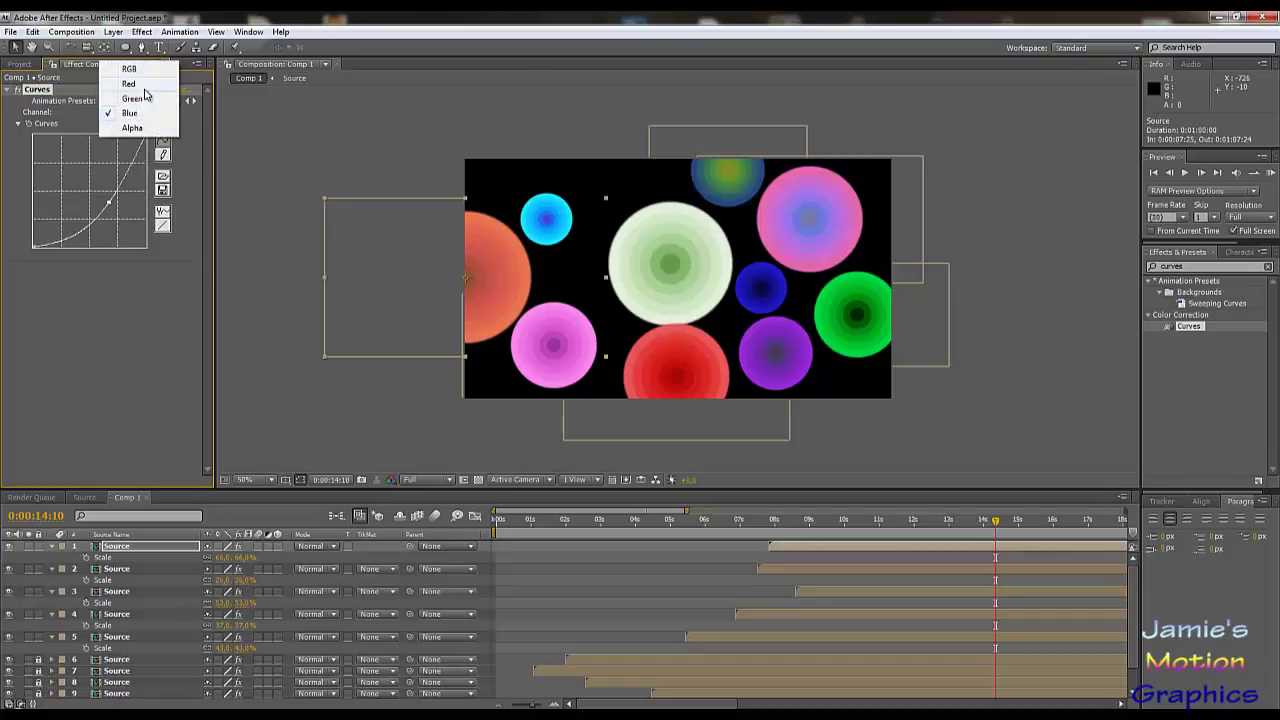
click(142, 95)
mouse_move(100, 186)
mouse_down()
mouse_move(67, 171)
mouse_move(76, 178)
mouse_up()
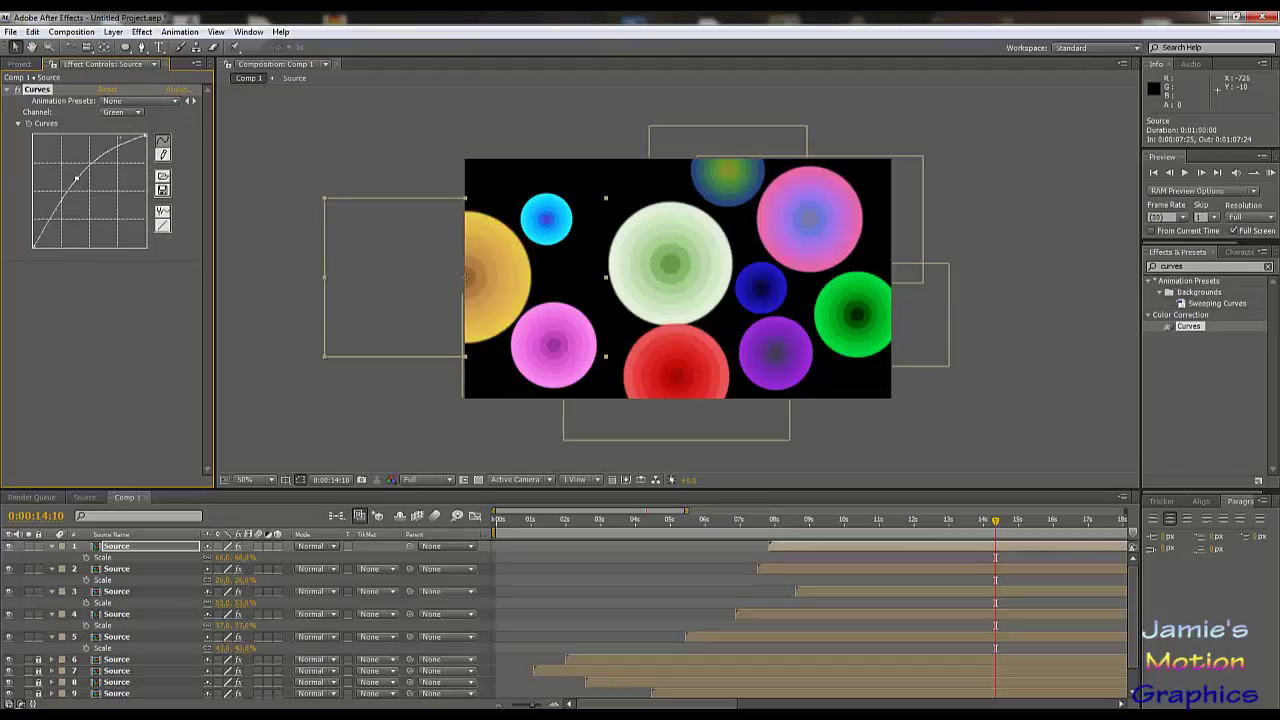
- Remove the shadow point from layer 1's RGB curve so it bows smoothly below the diagonal and deepens the yellow
click(128, 114)
click(130, 86)
drag(70, 214, 30, 265)
click(171, 373)
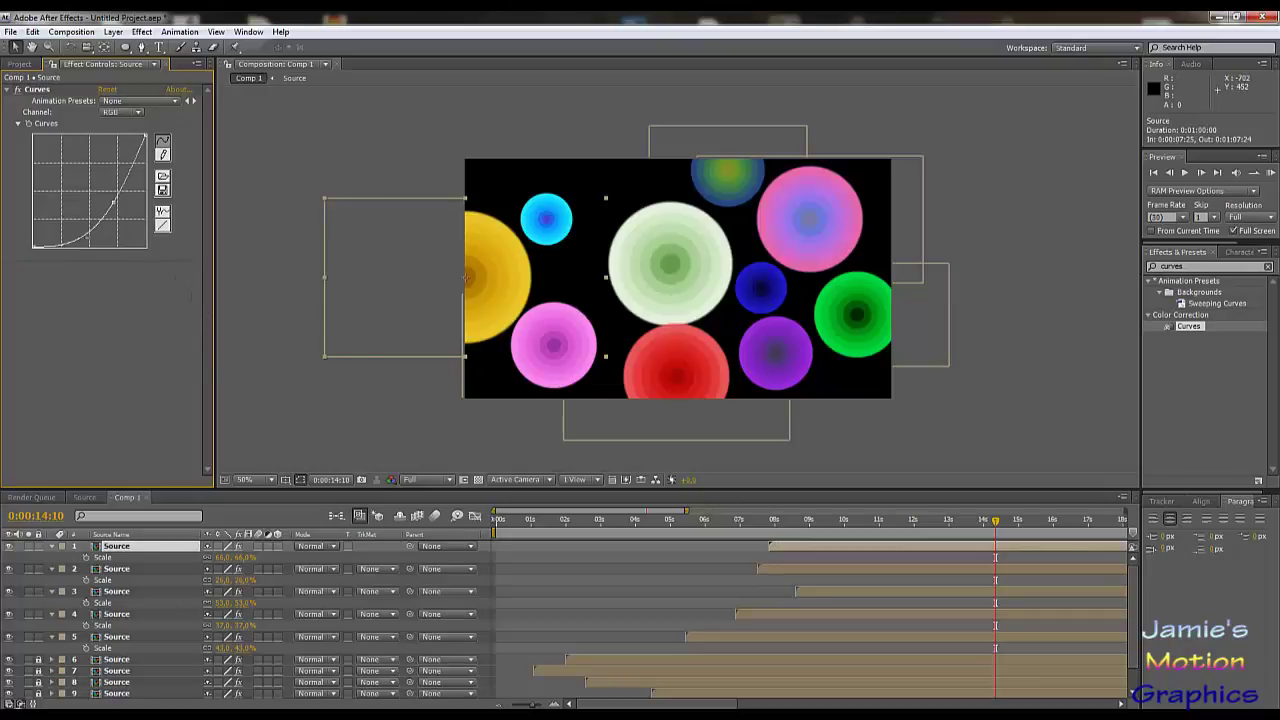
- Open the channel choices of layer 1's Curves effect
click(120, 111)
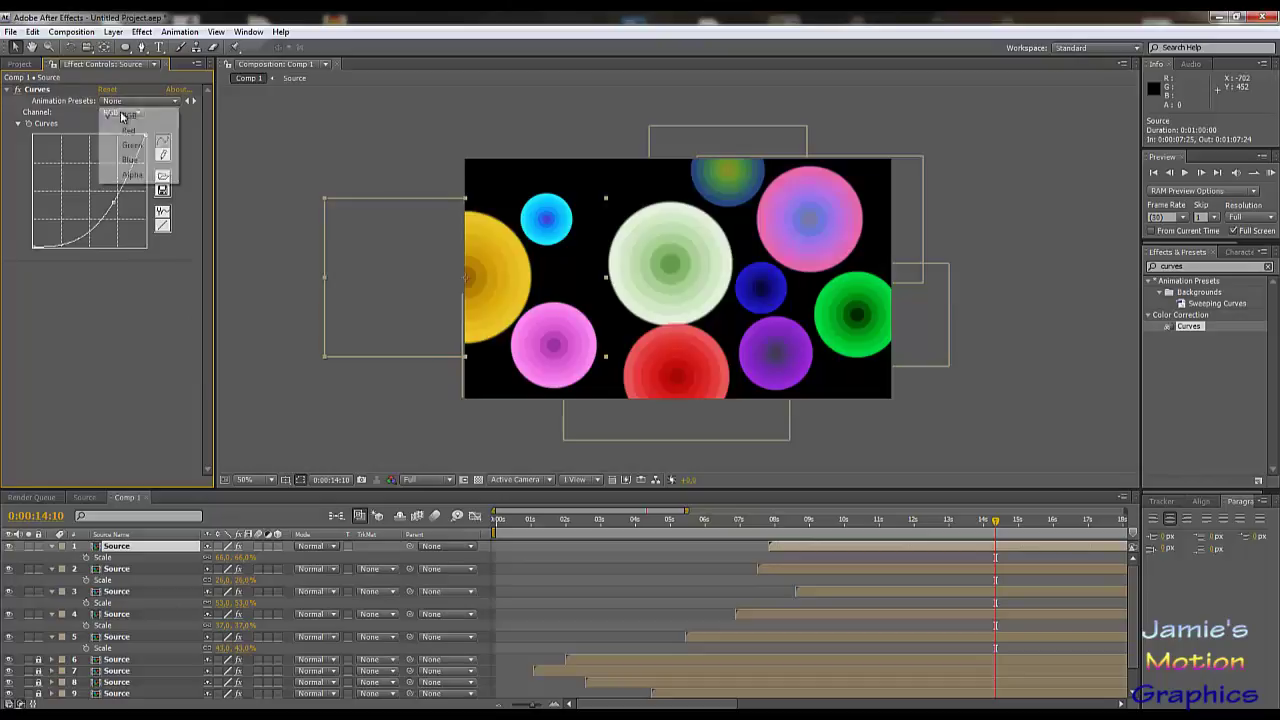
- Reshape the Red channel curve of Source layer 1 with an upper-range dip so the yellow circle turns green, and move the time to 0:00:14:05
click(130, 131)
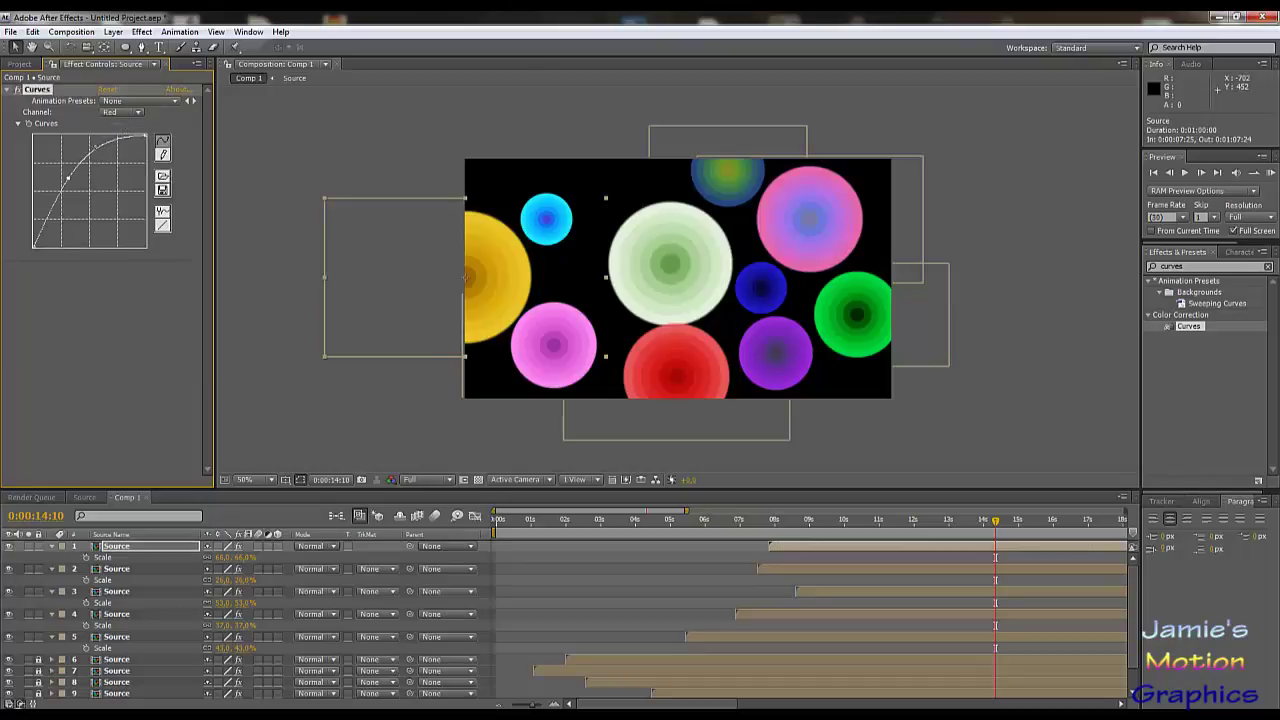
drag(110, 147, 129, 213)
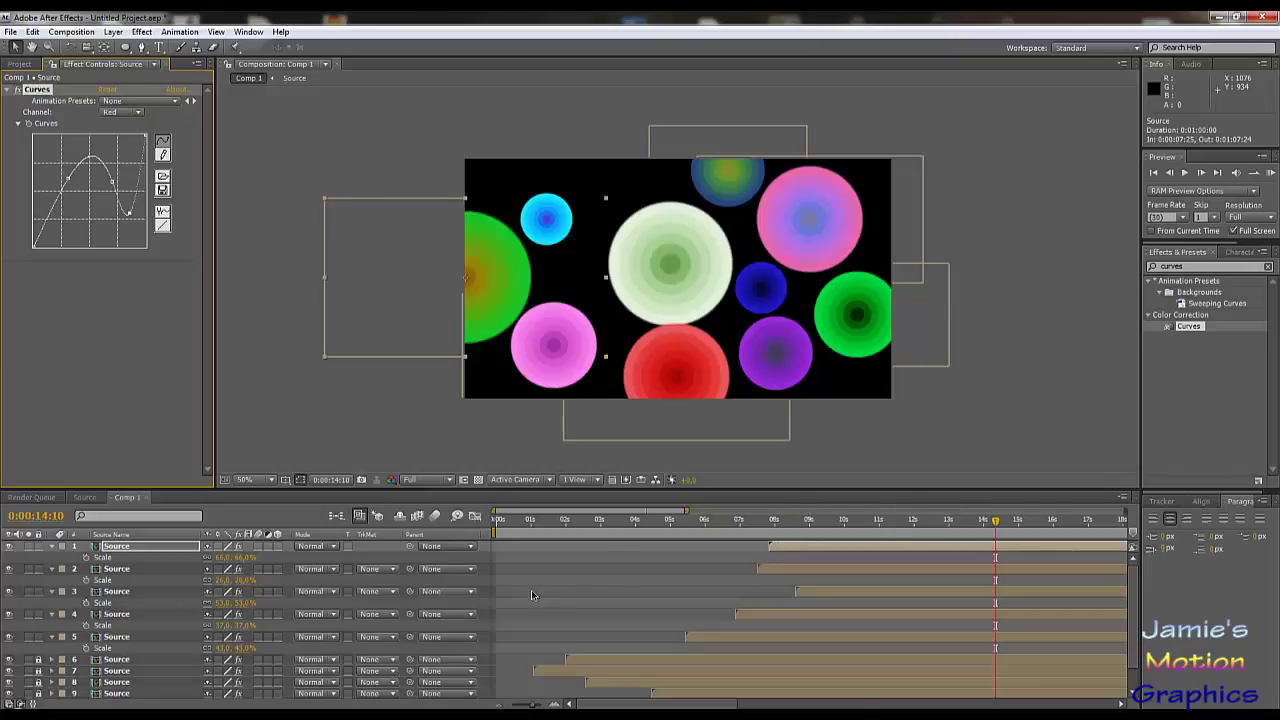
drag(962, 528, 915, 522)
drag(978, 548, 1015, 560)
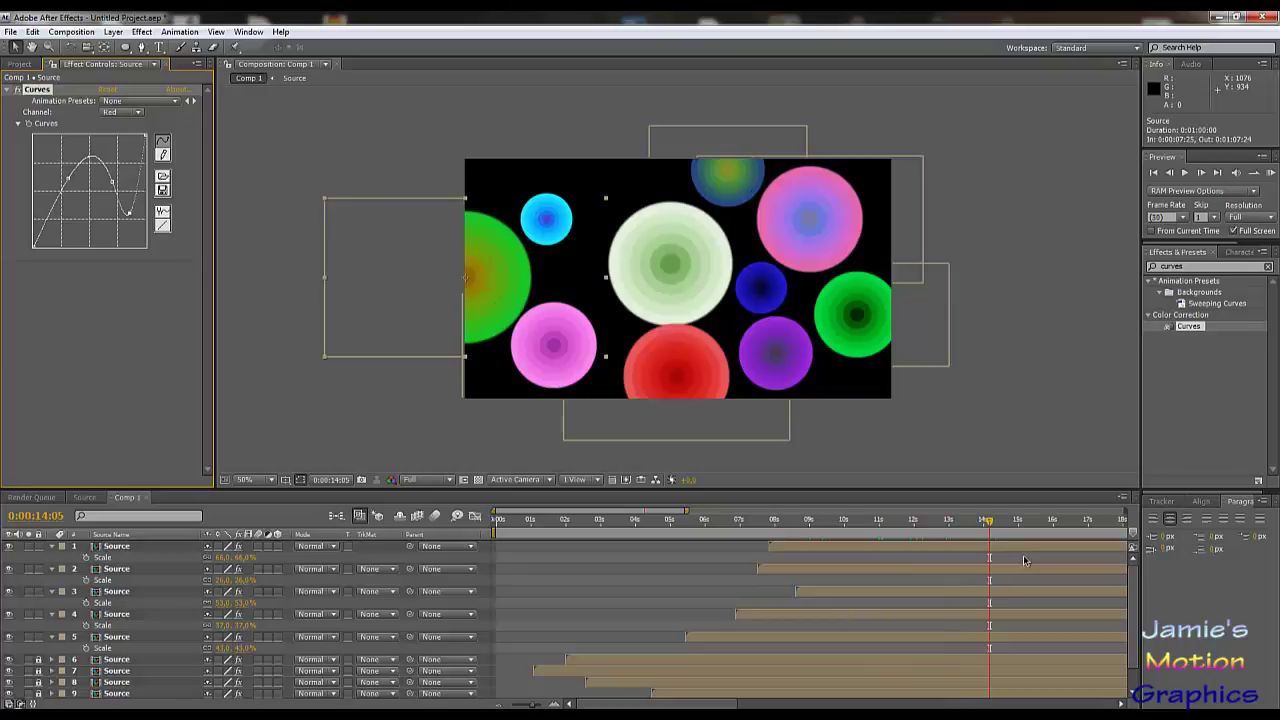
click(1024, 560)
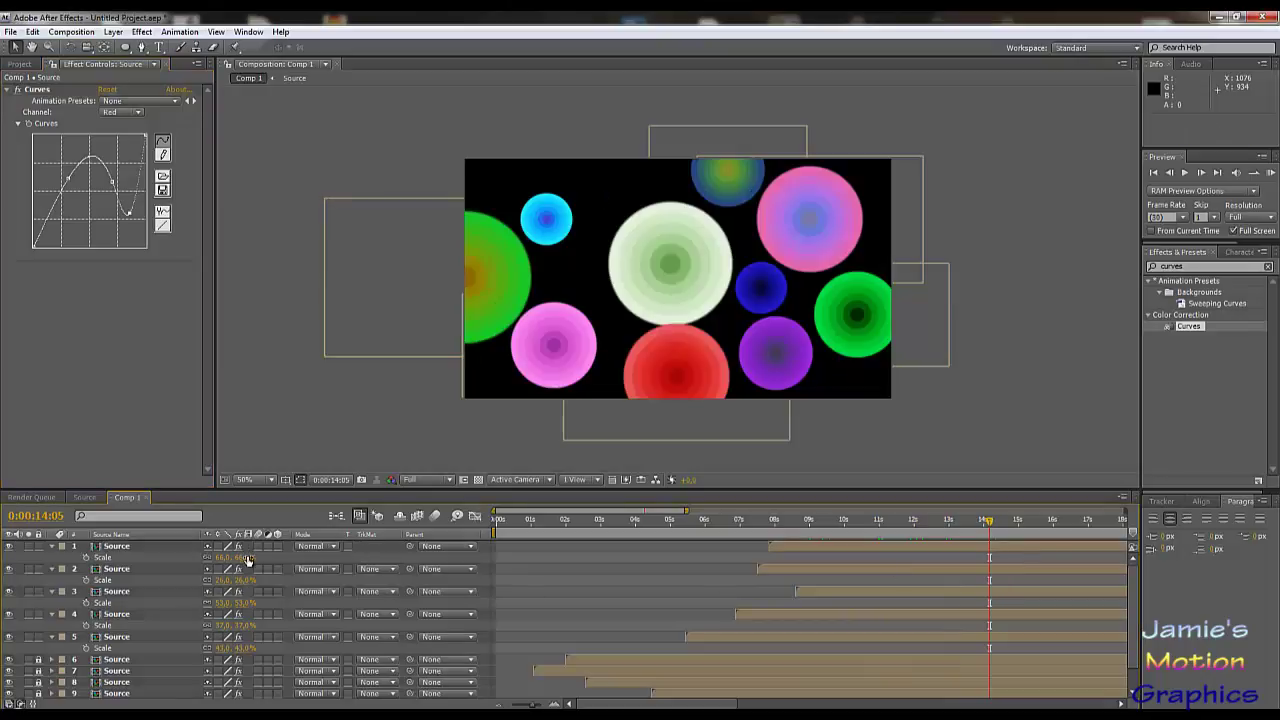
- Reveal the Scale of all layers and scale Source layer 1 to 68%, layer 2 to 37% and layer 3 to about 45%
key(u)
key(u)
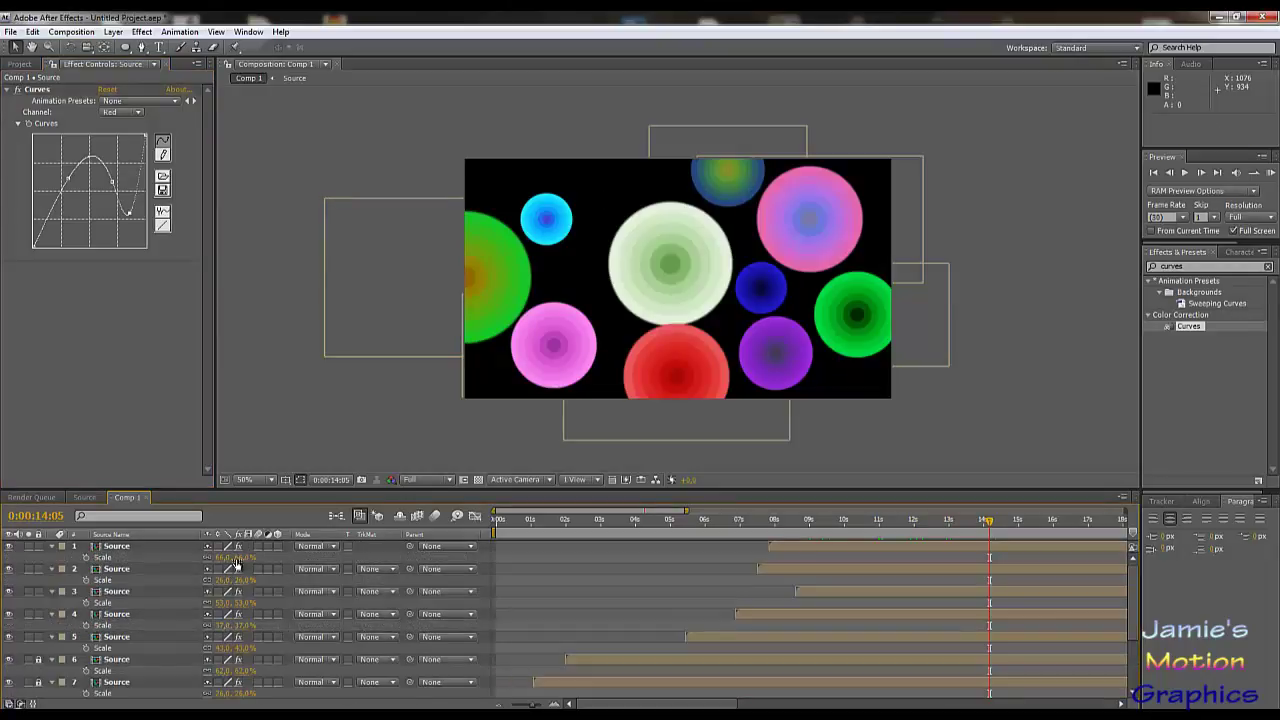
scroll(255, 608, down, 3)
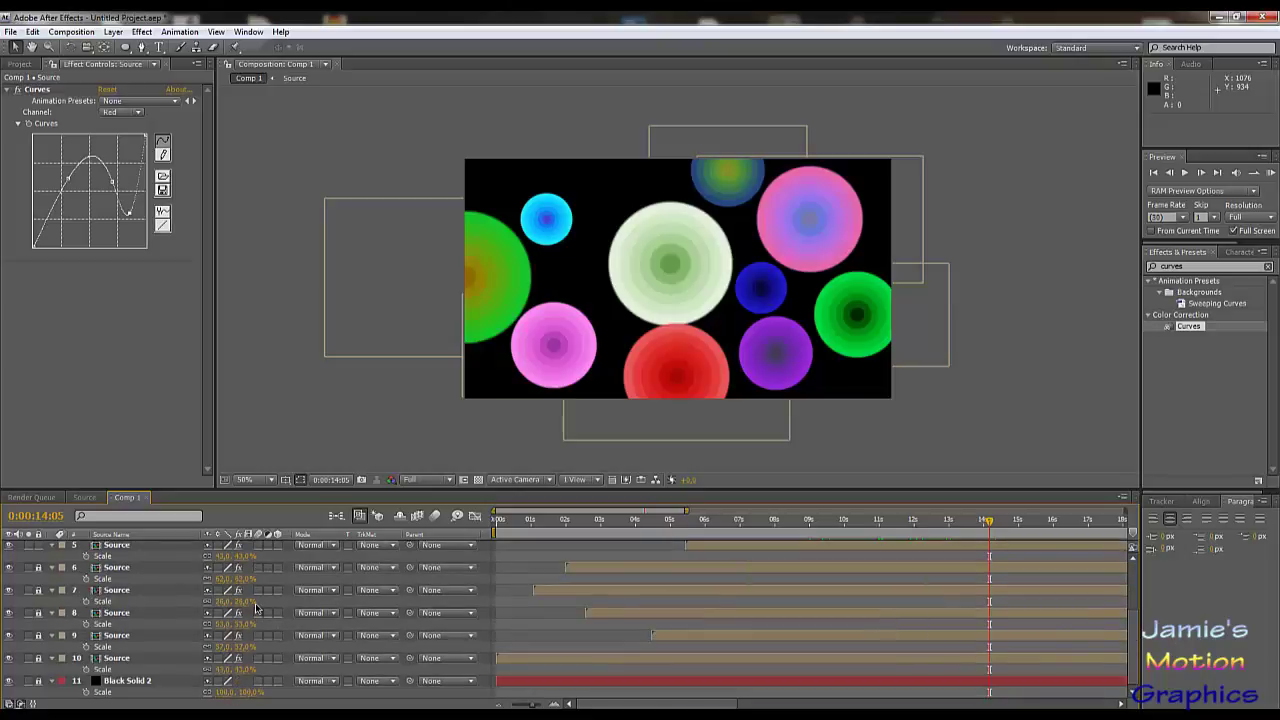
scroll(255, 608, up, 3)
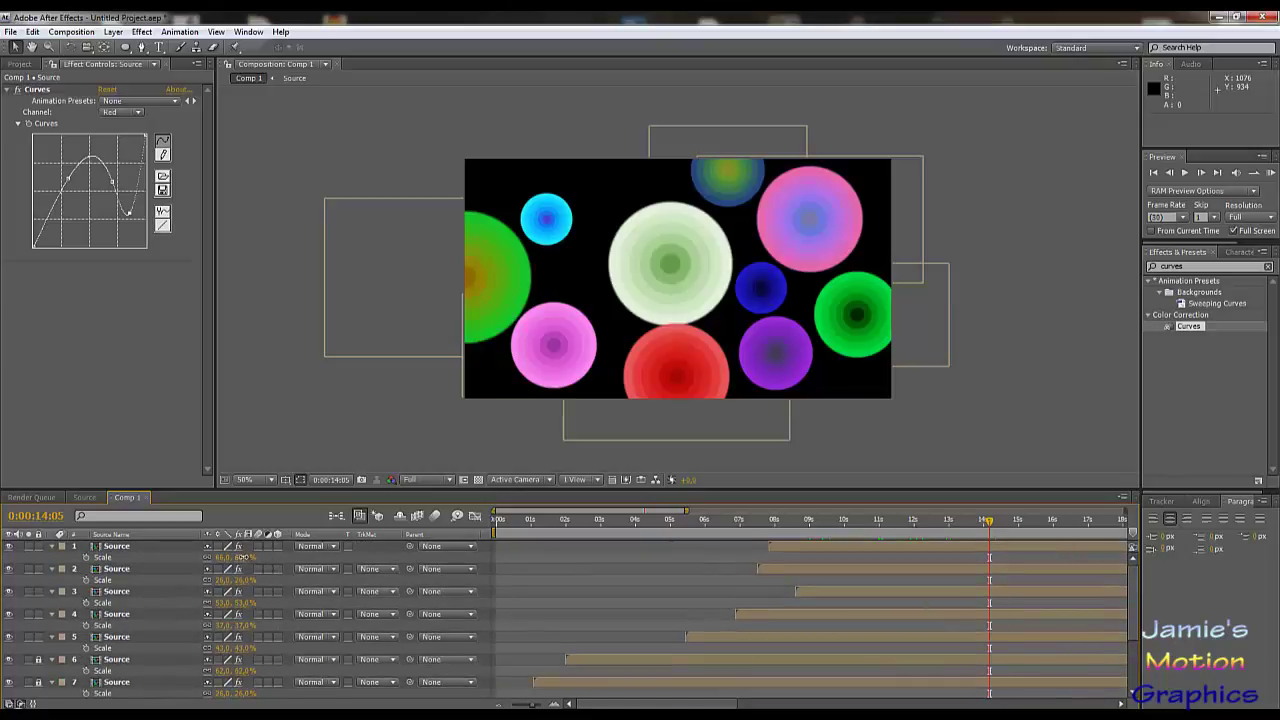
drag(241, 557, 260, 586)
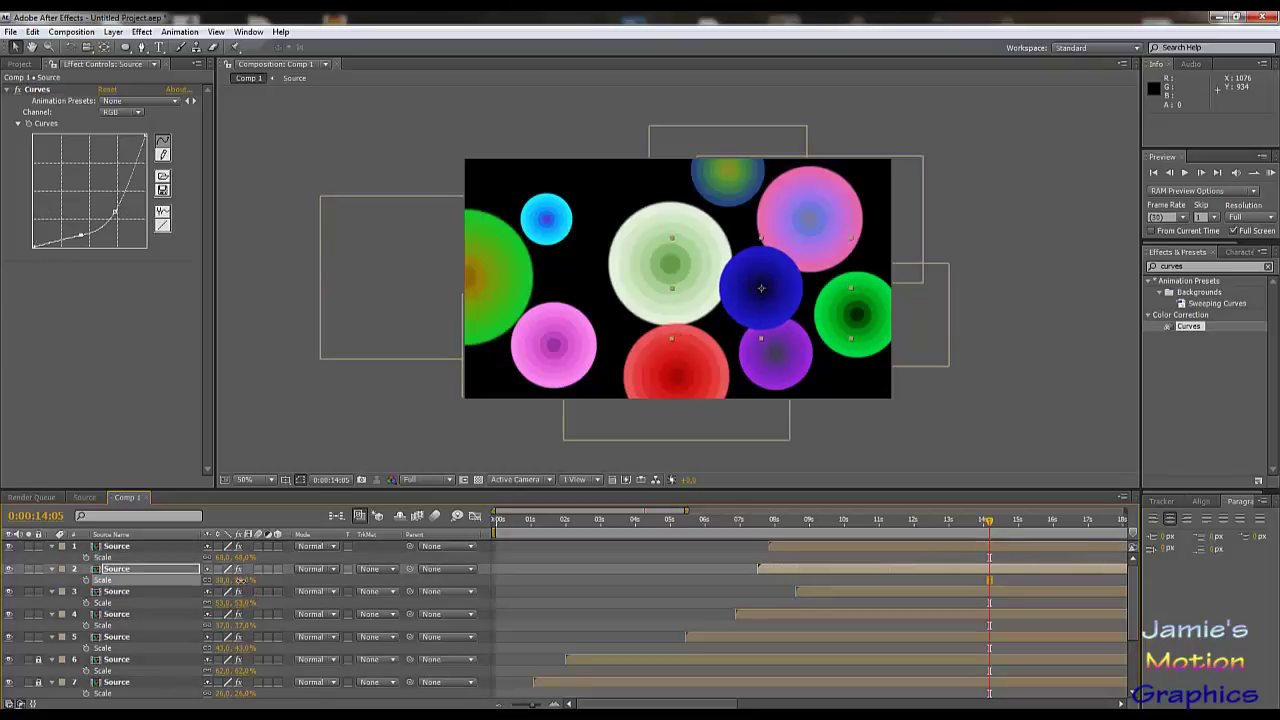
drag(240, 580, 244, 604)
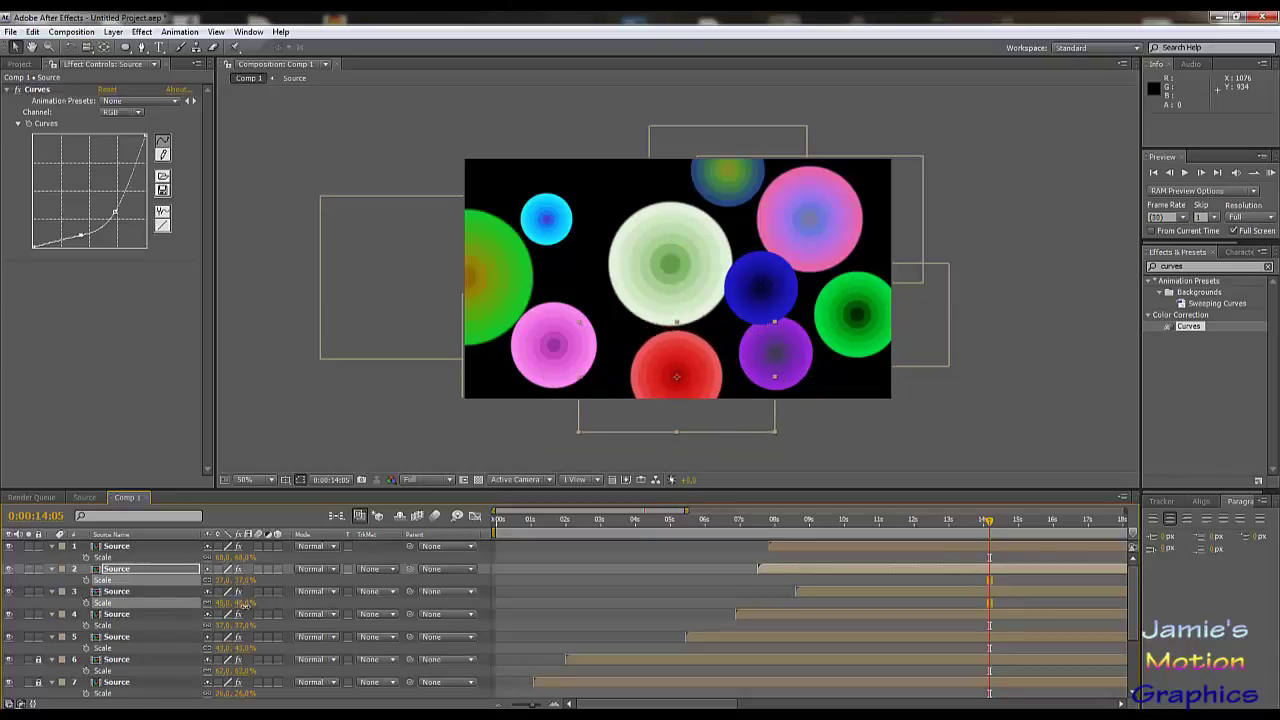
- Move the red circle left along the composition's bottom edge and nudge the dark blue circle to about 886, 380
click(676, 376)
drag(684, 381, 645, 384)
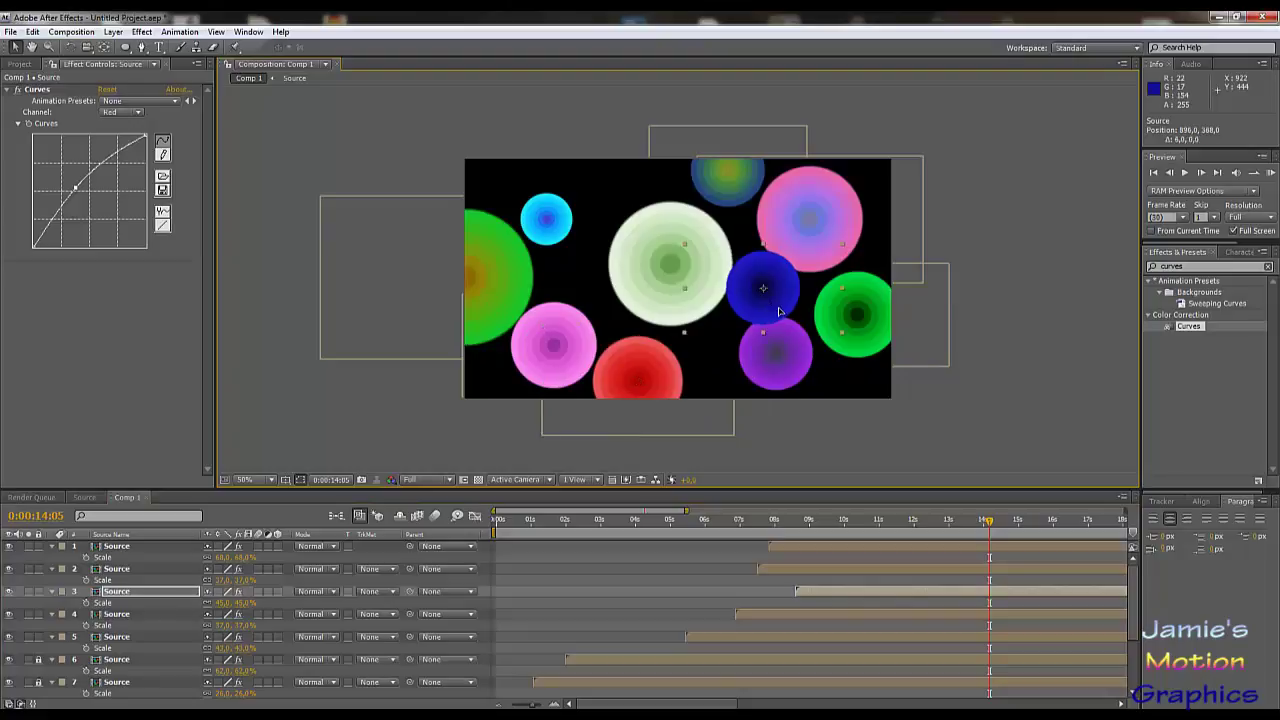
drag(768, 309, 766, 305)
click(750, 323)
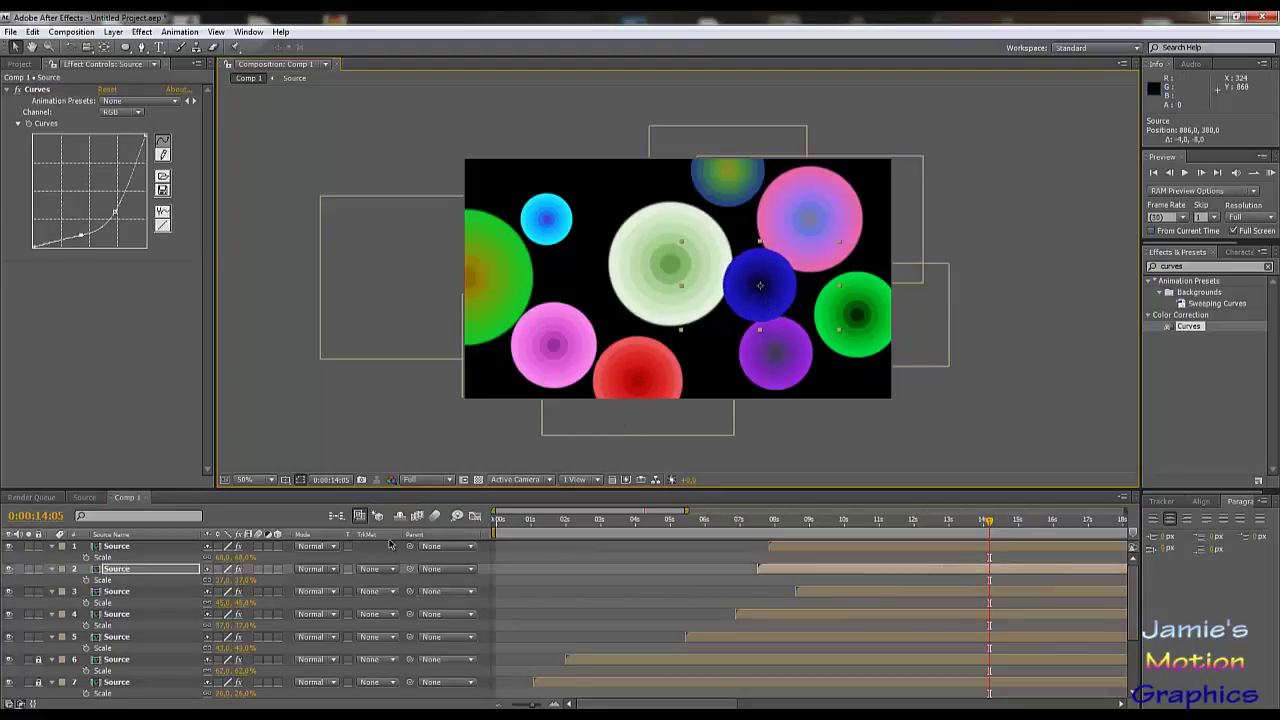
- Scale Source layers 3, 4 and 5 to 50%, 53% and 64%, and lower the large green circle to about 1192, 566
click(222, 603)
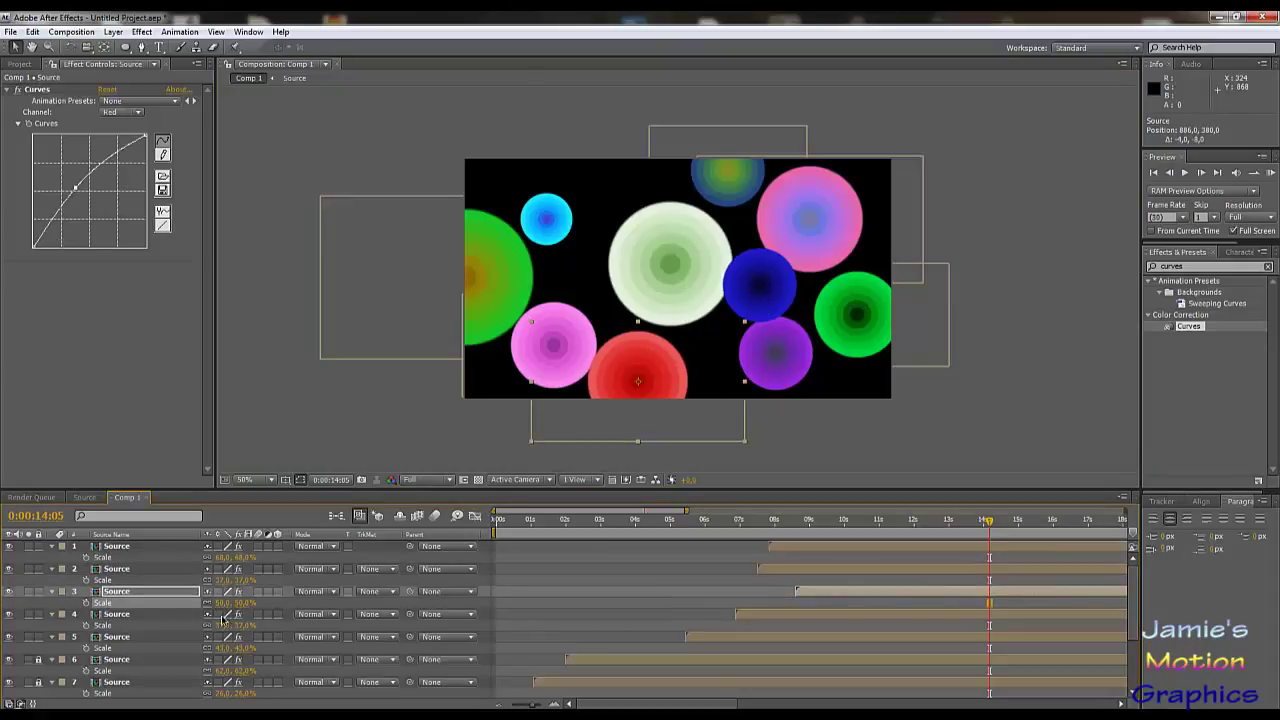
mouse_move(222, 625)
mouse_down()
mouse_move(240, 633)
mouse_move(232, 648)
mouse_up()
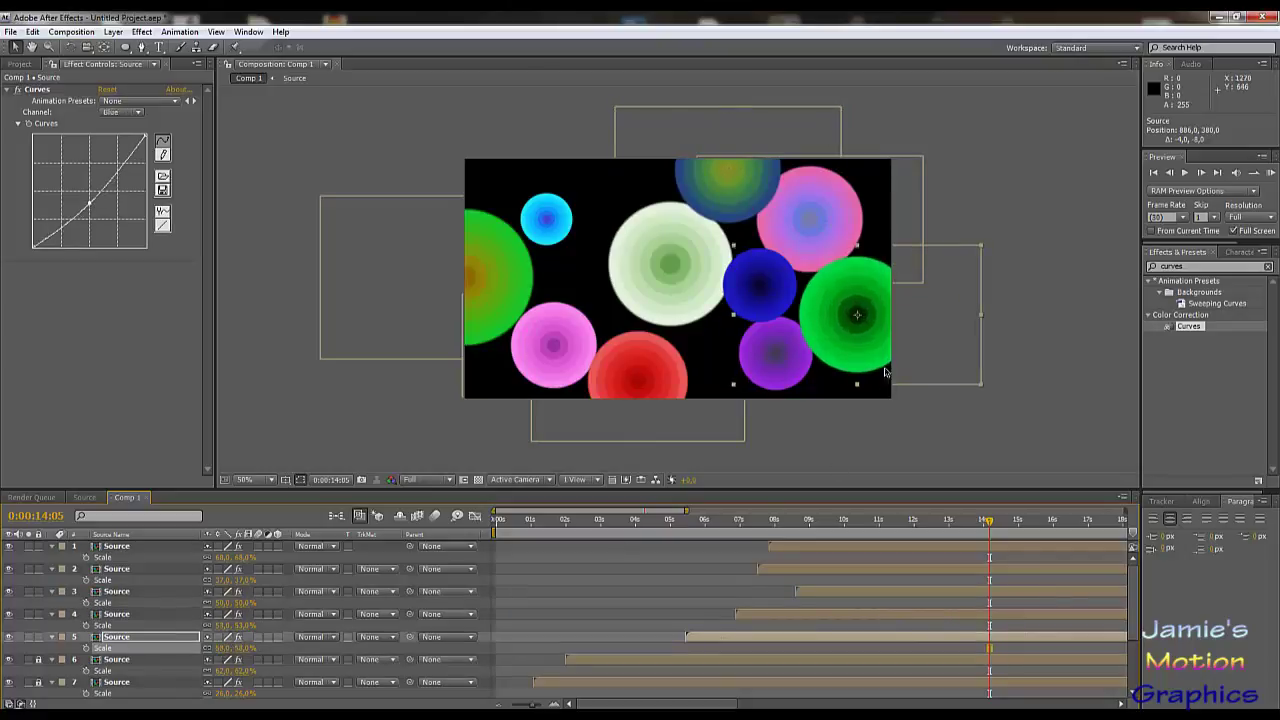
drag(871, 355, 874, 388)
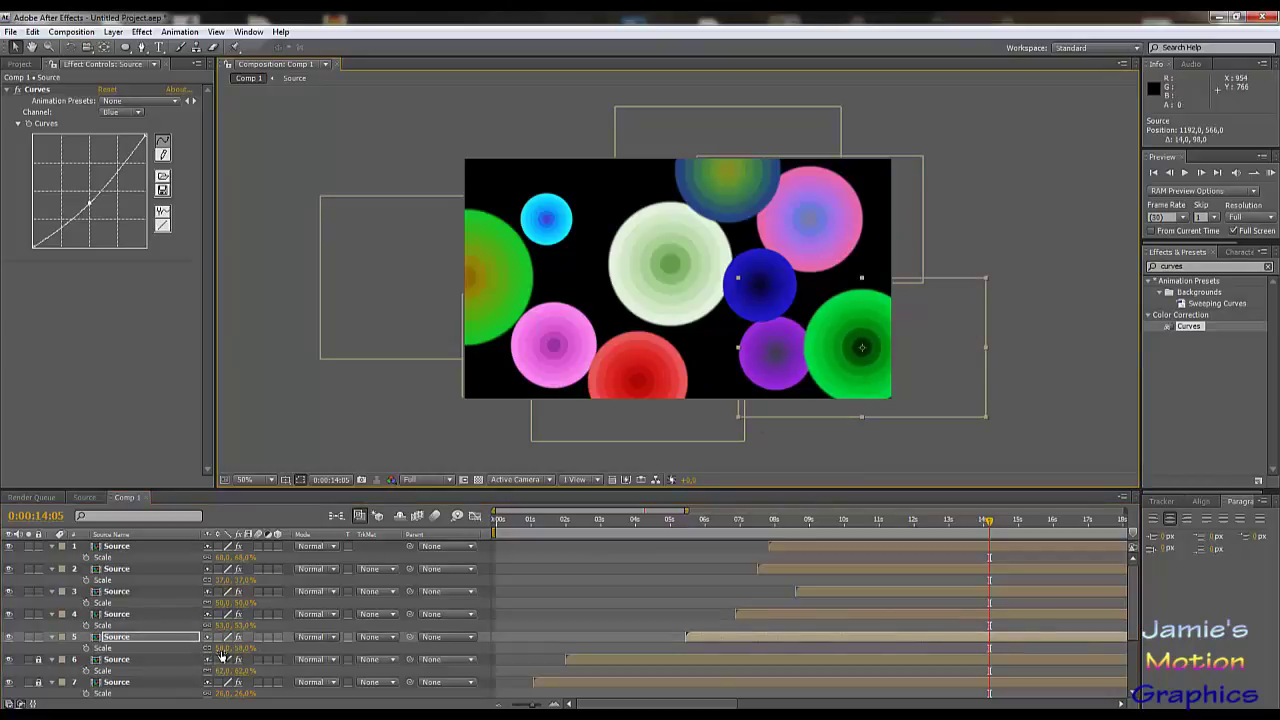
drag(218, 648, 220, 658)
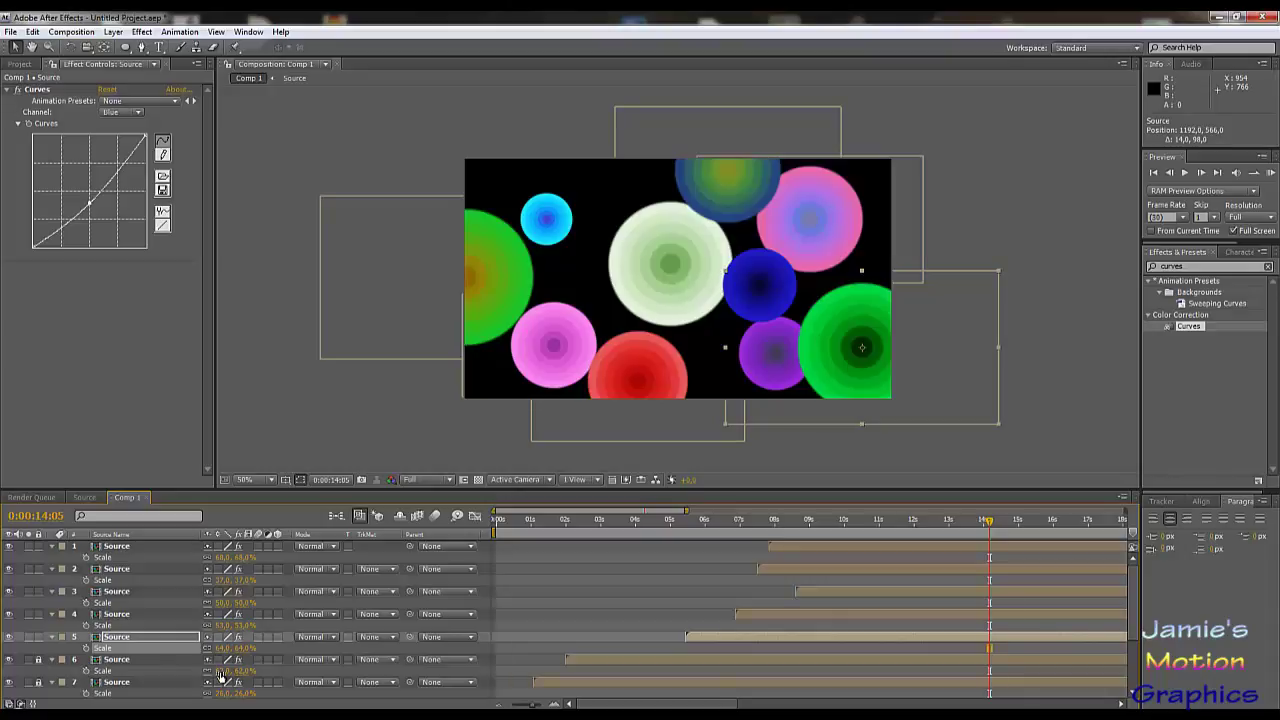
- Collapse the Scale properties of all Source layers and the Black Solid 2 layer
shift+click(137, 580)
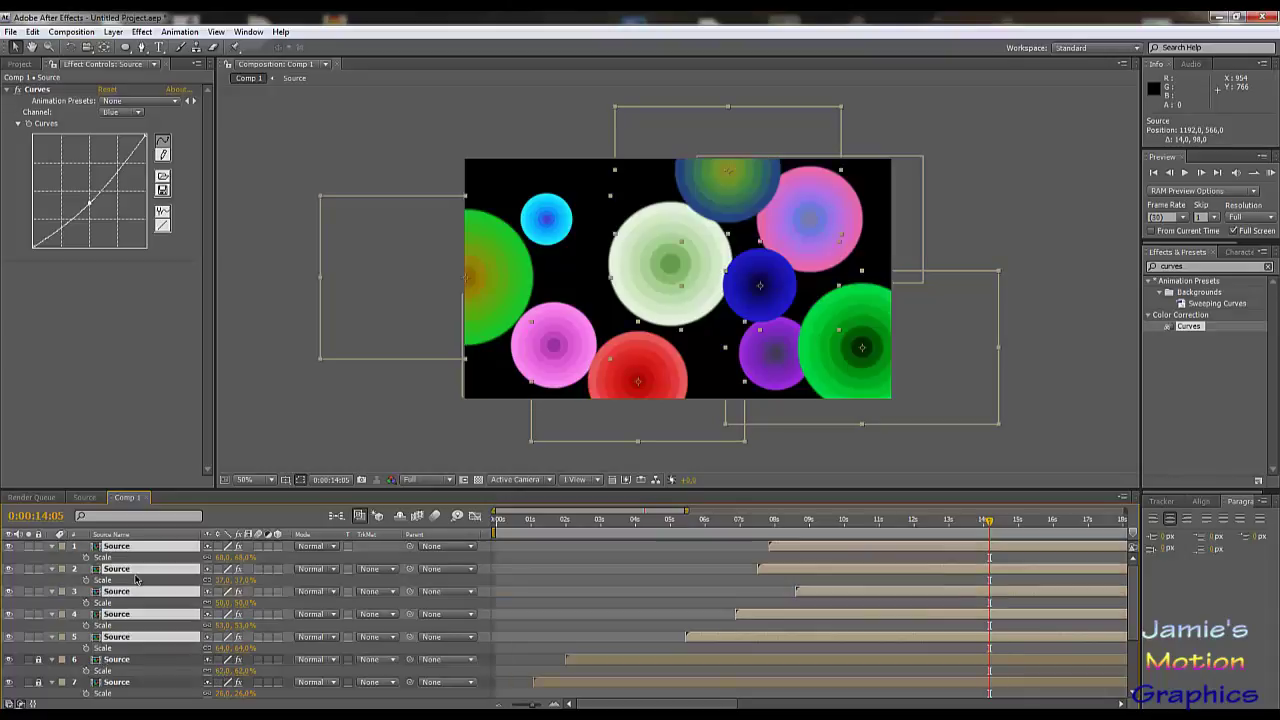
key(s)
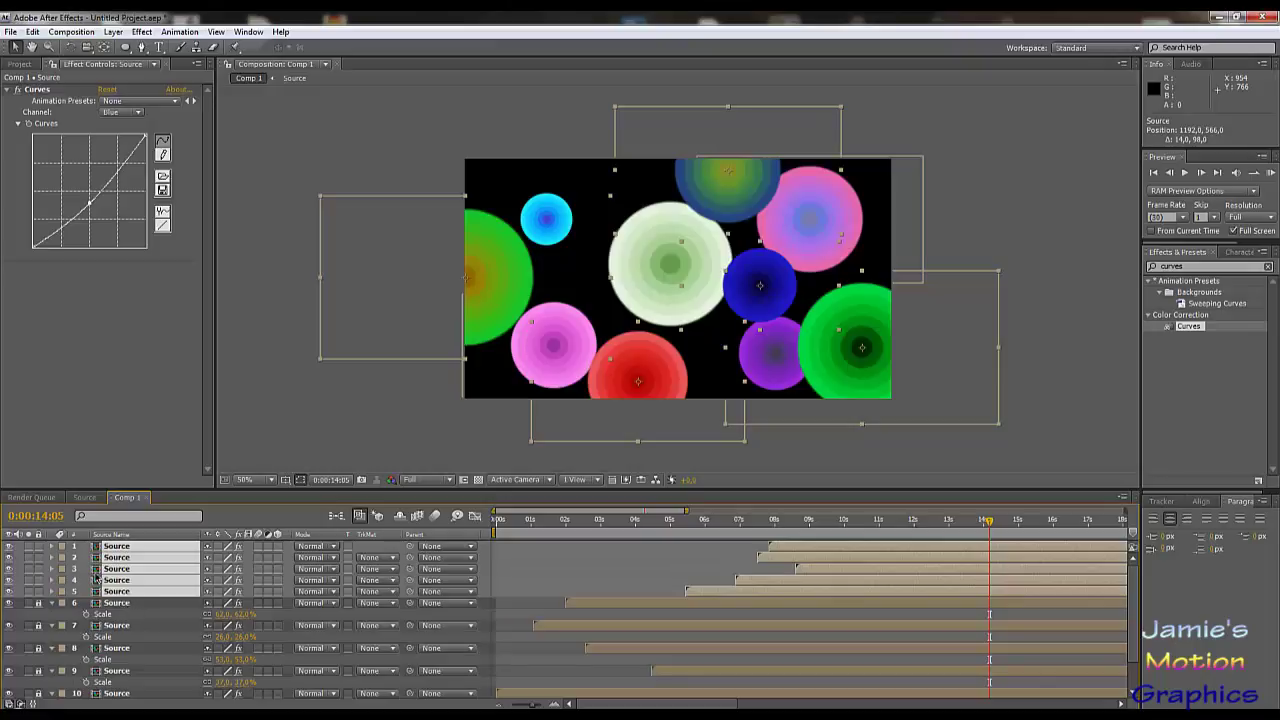
click(45, 607)
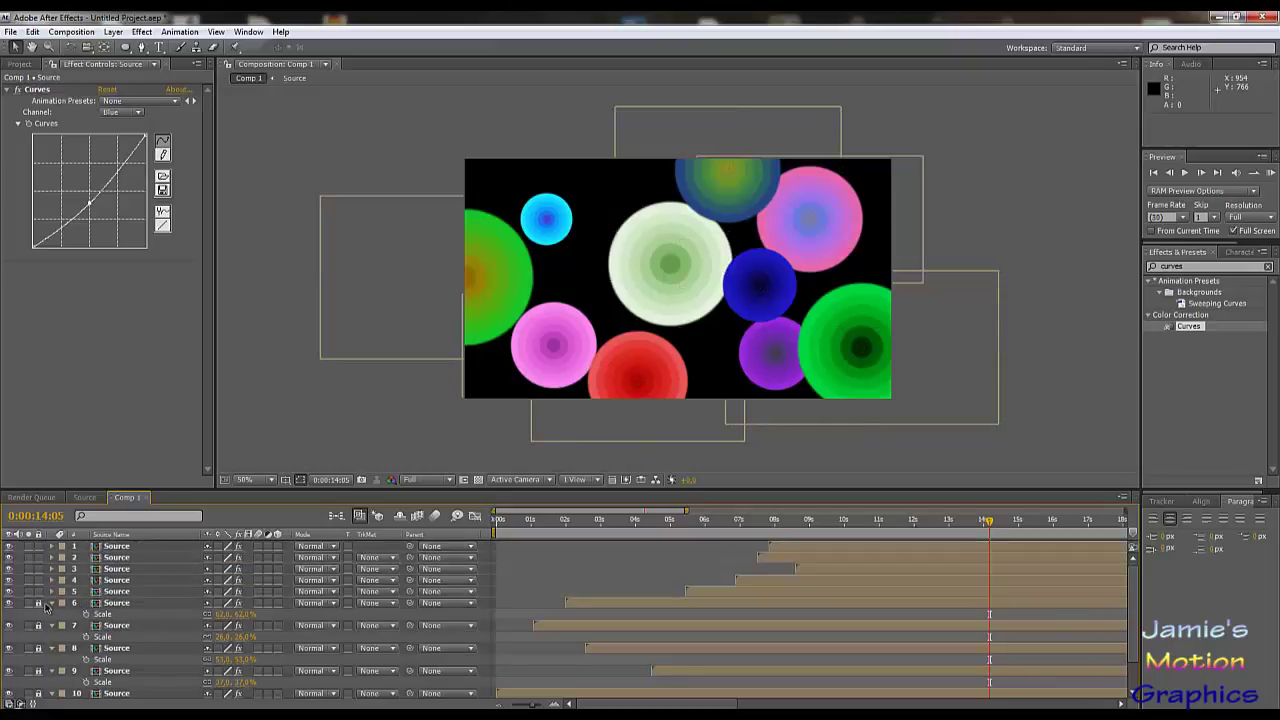
click(51, 604)
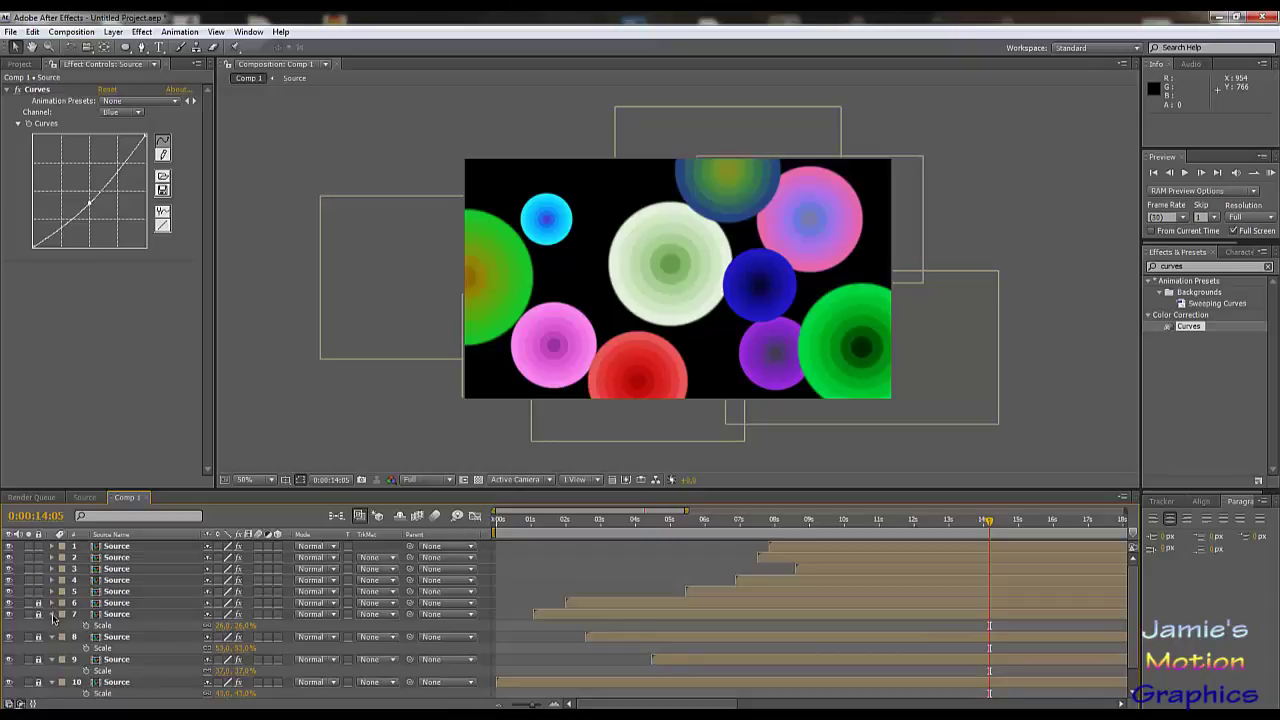
click(52, 615)
click(52, 626)
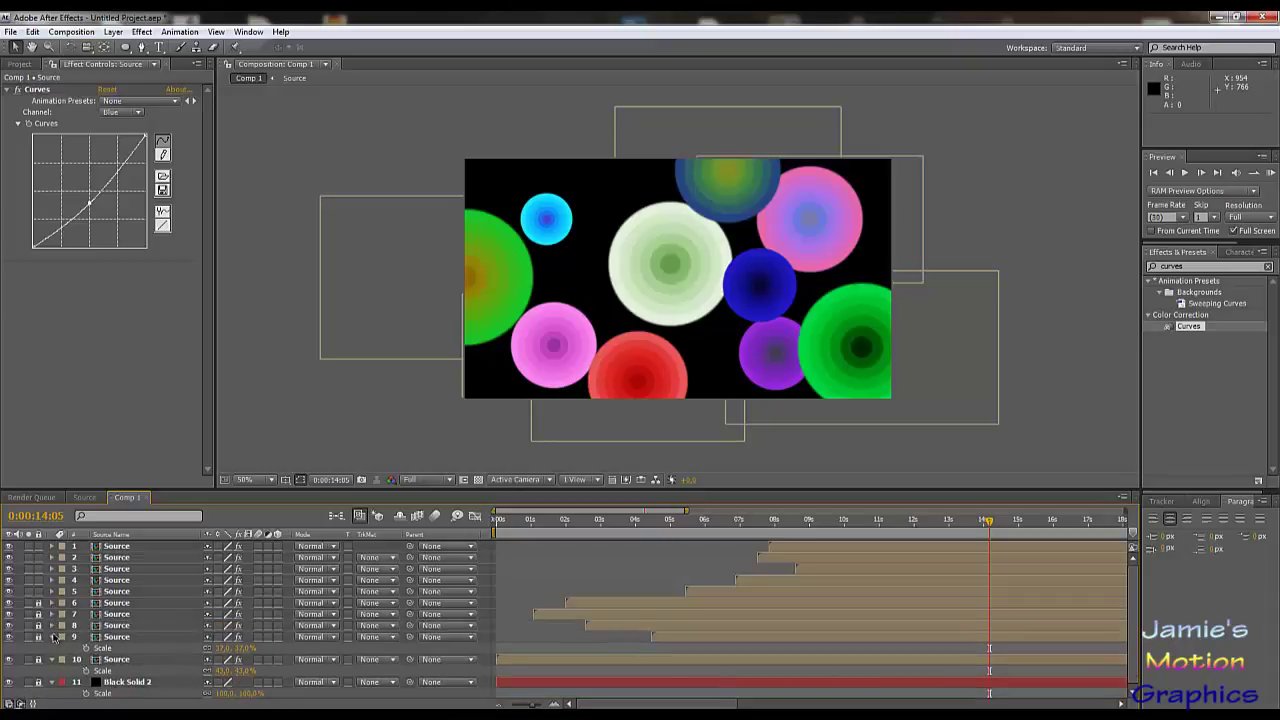
double_click(53, 637)
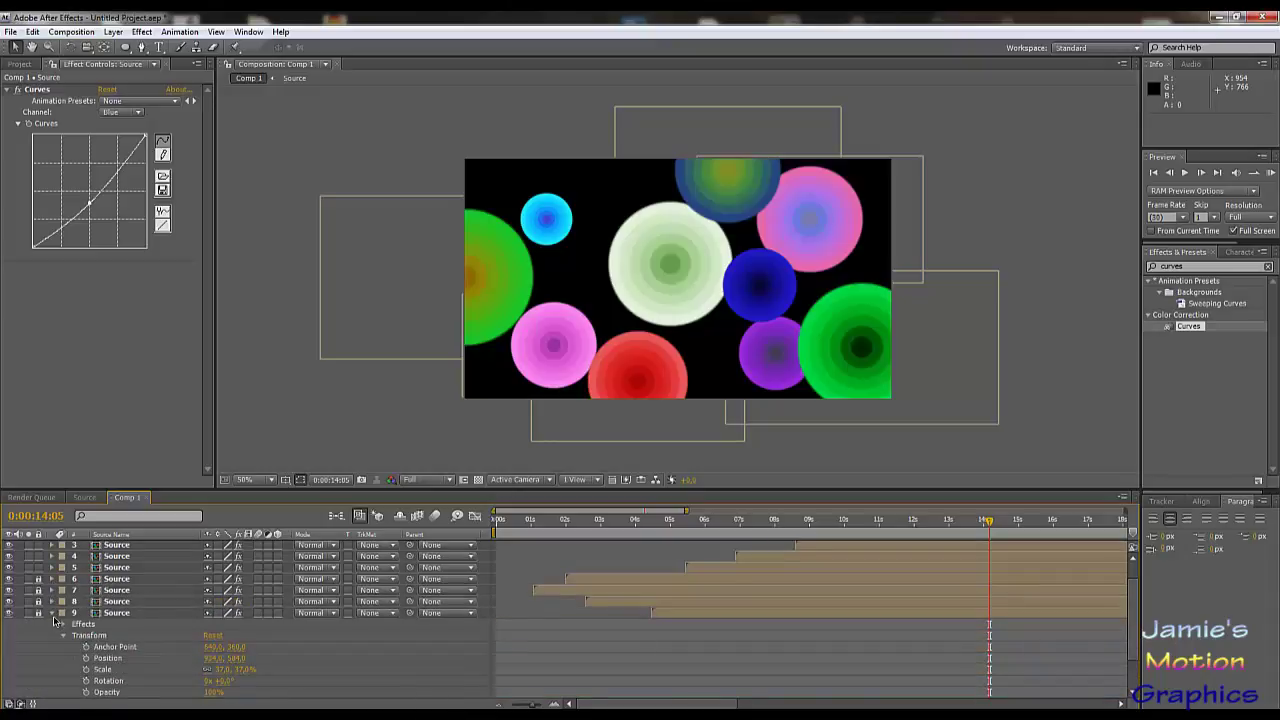
click(53, 614)
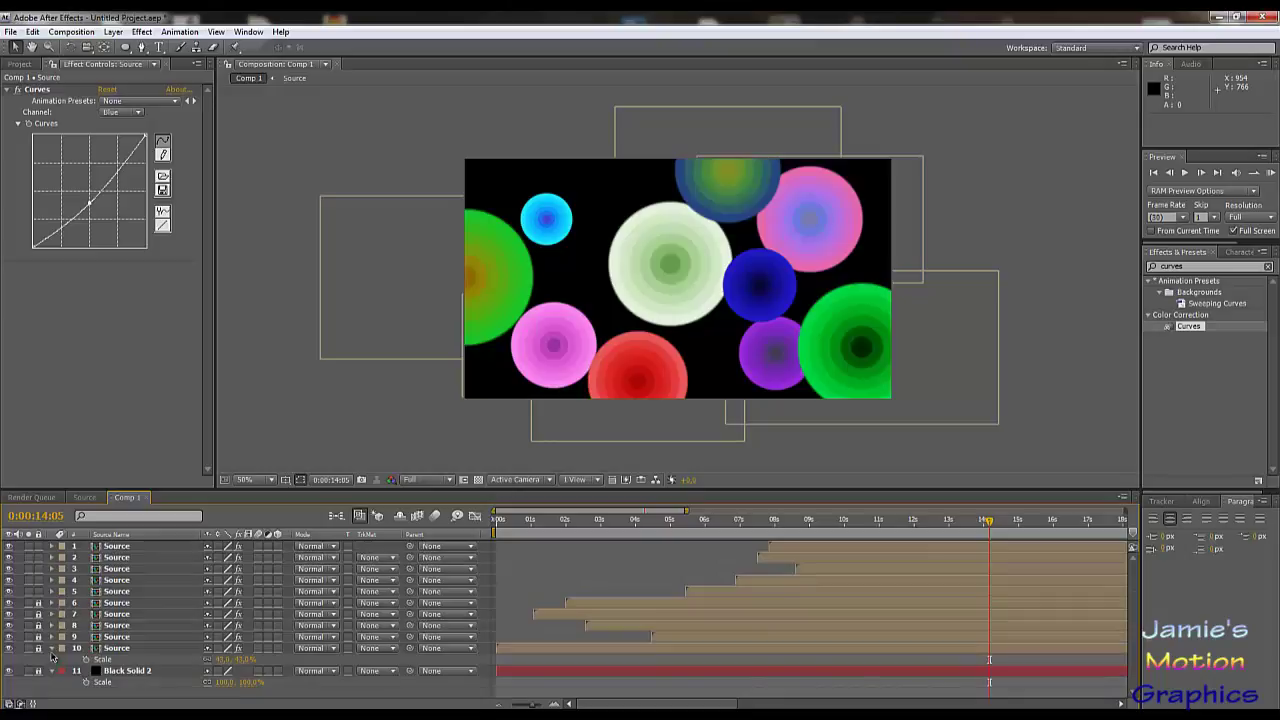
click(53, 648)
click(53, 660)
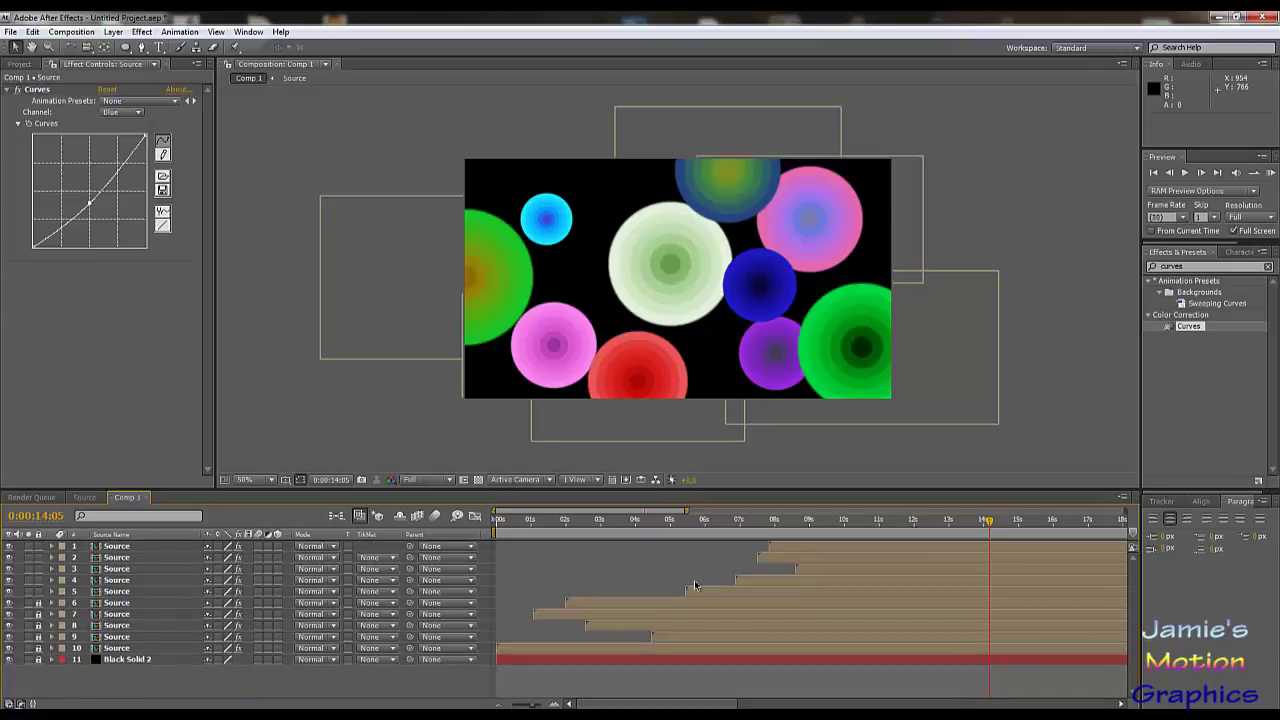
- Set the time to 0:00:11:06 and duplicate the five topmost Source layers
drag(800, 535, 887, 561)
click(124, 548)
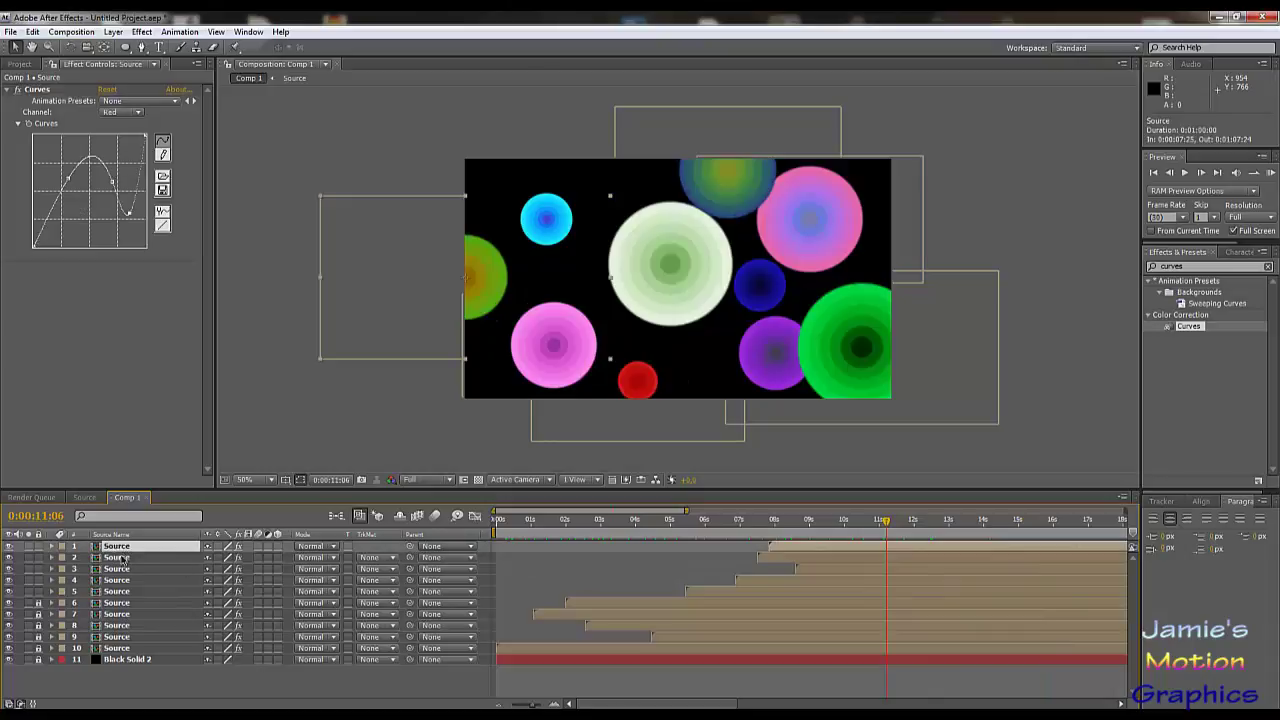
shift+click(117, 592)
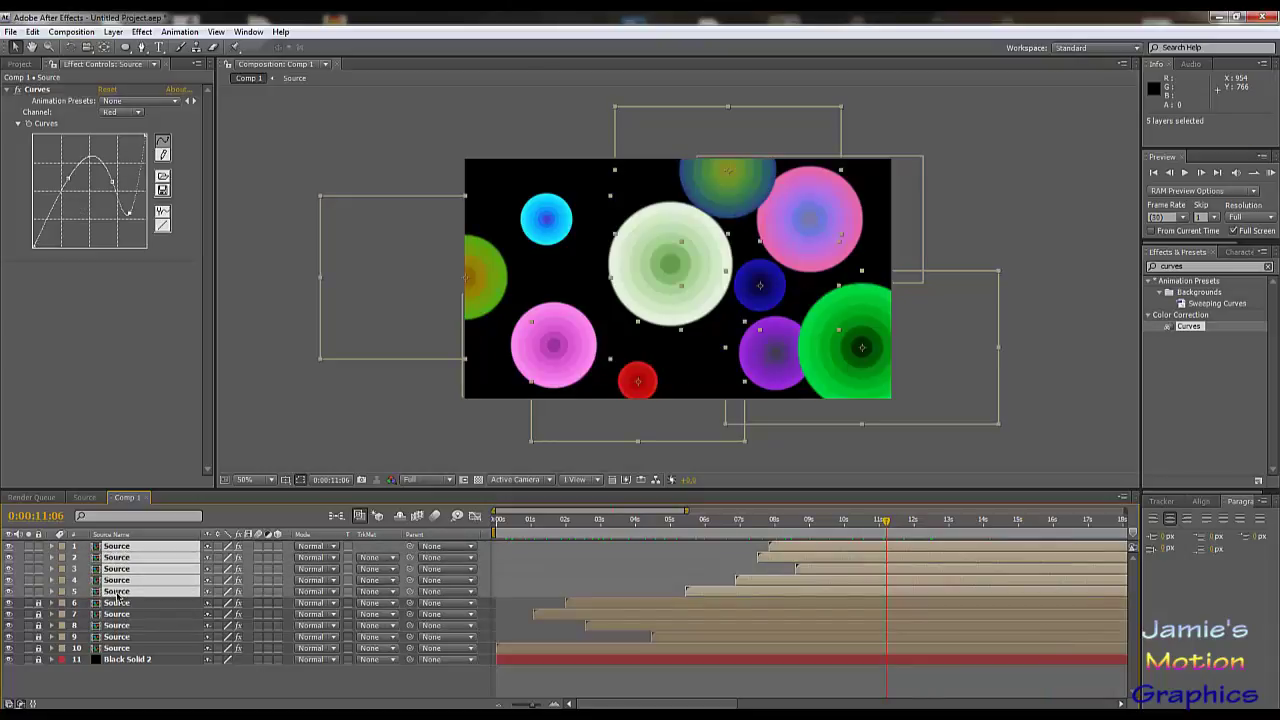
key(ctrl+d)
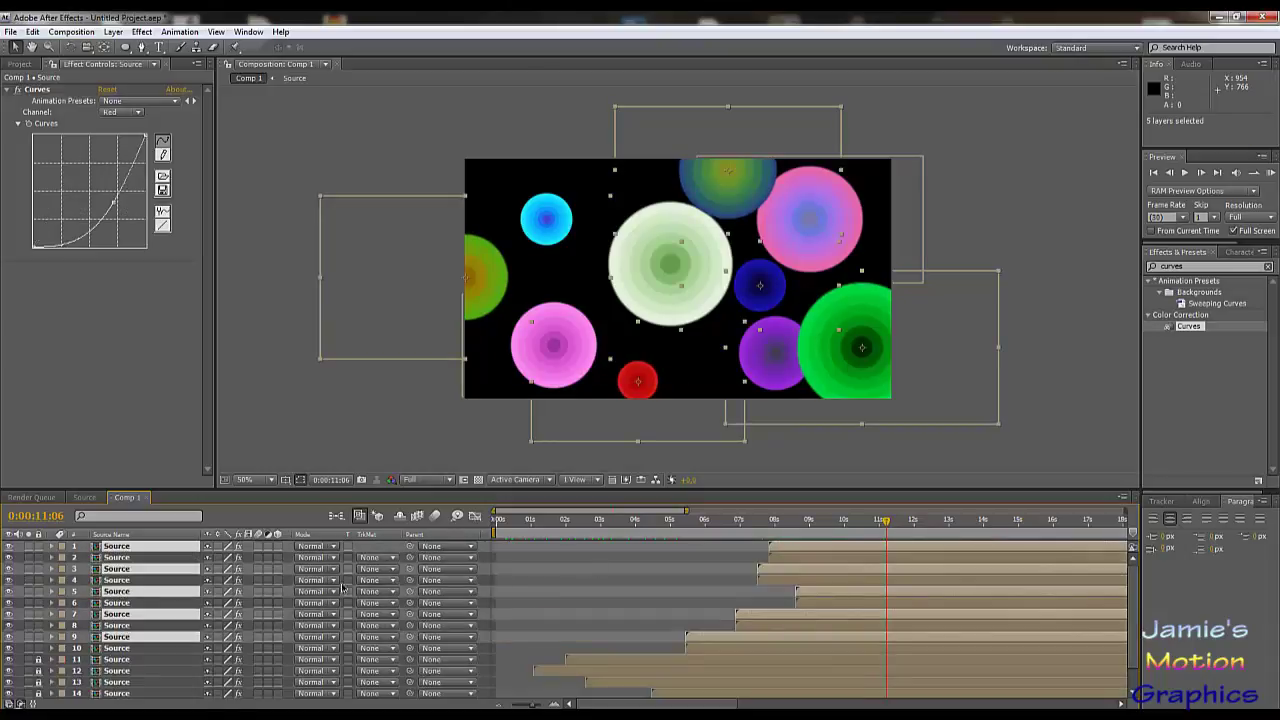
- Group the five duplicated layers at the top of the layer stack and lock the five originals below them
drag(193, 569, 177, 543)
drag(40, 603, 40, 648)
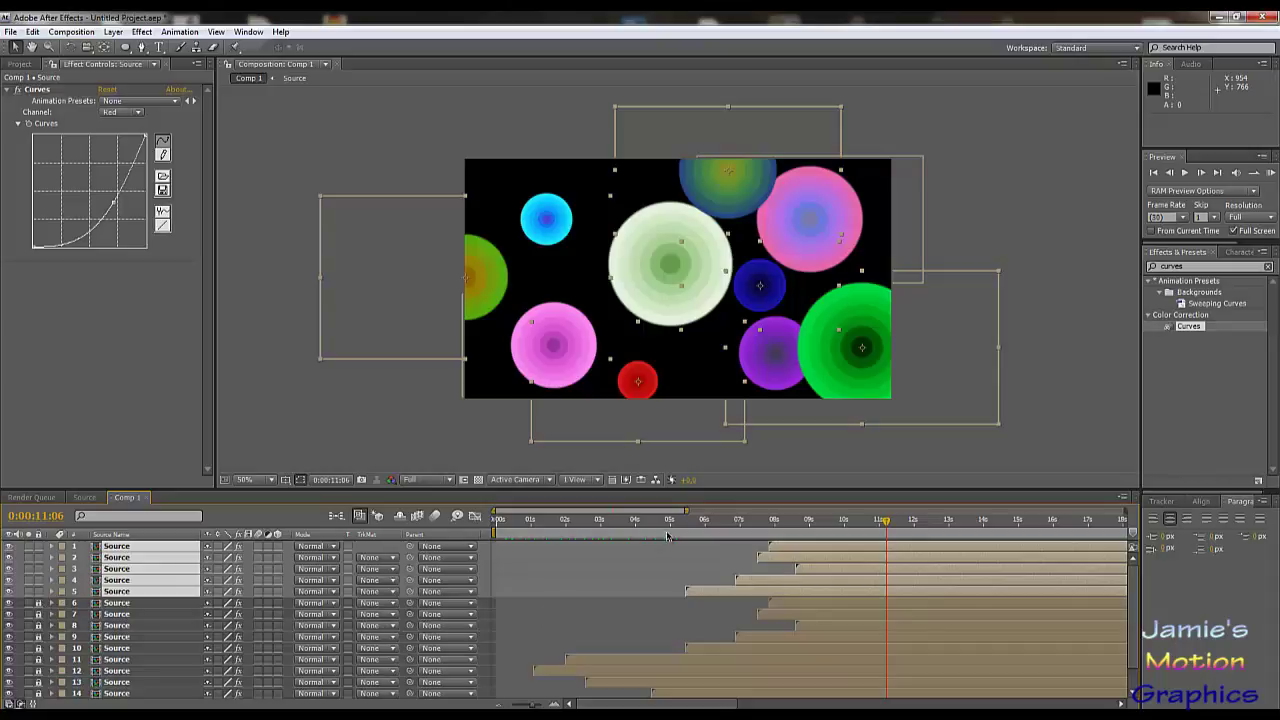
- Shift the five duplicated layers in time so they start slightly staggered just after 9 seconds
drag(771, 592, 828, 557)
click(871, 520)
click(881, 576)
drag(918, 548, 840, 555)
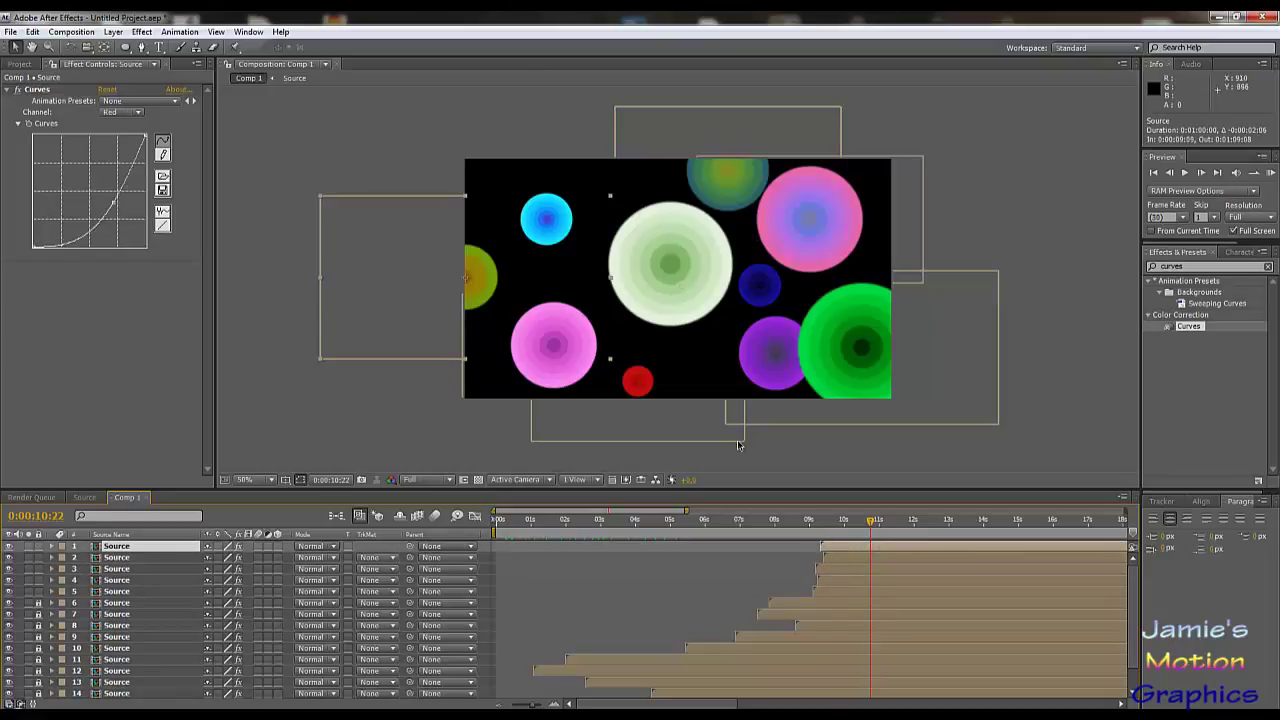
- Set the time to 0:00:19:02 and move layer 1's green circle to the upper middle of the composition, about 480, 104
drag(1010, 521, 1060, 521)
drag(1150, 548, 968, 557)
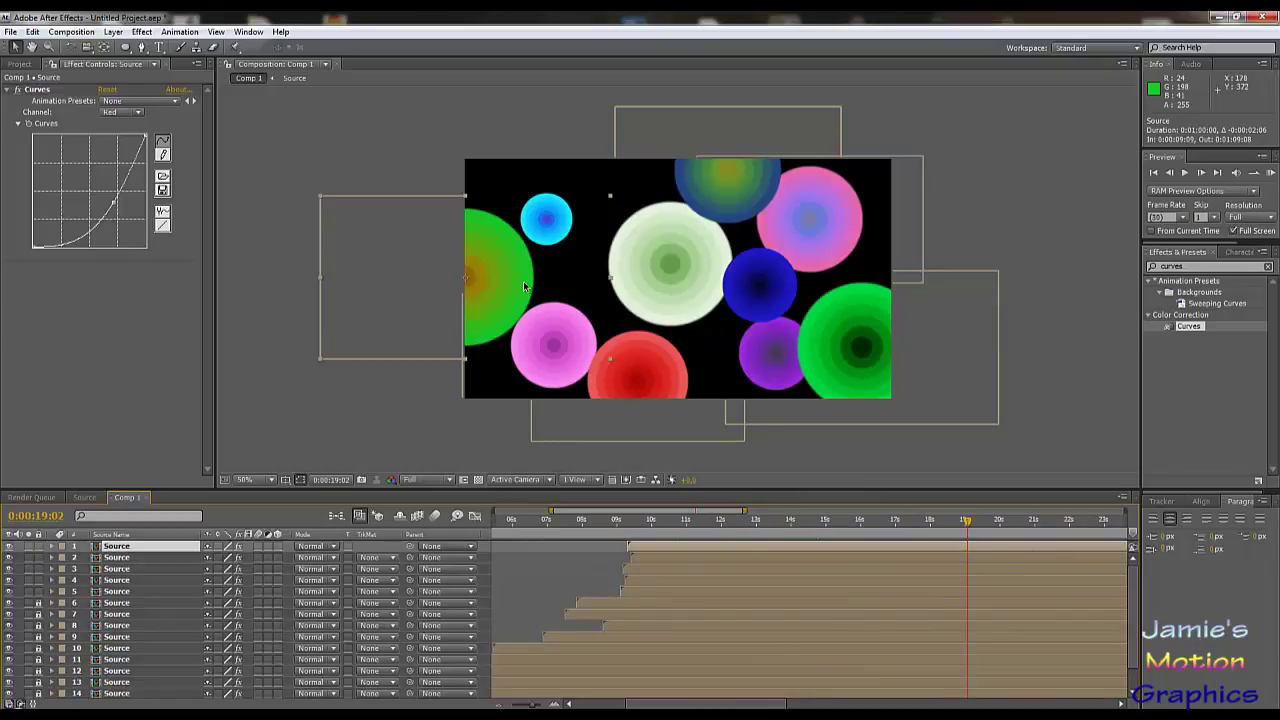
drag(512, 291, 681, 197)
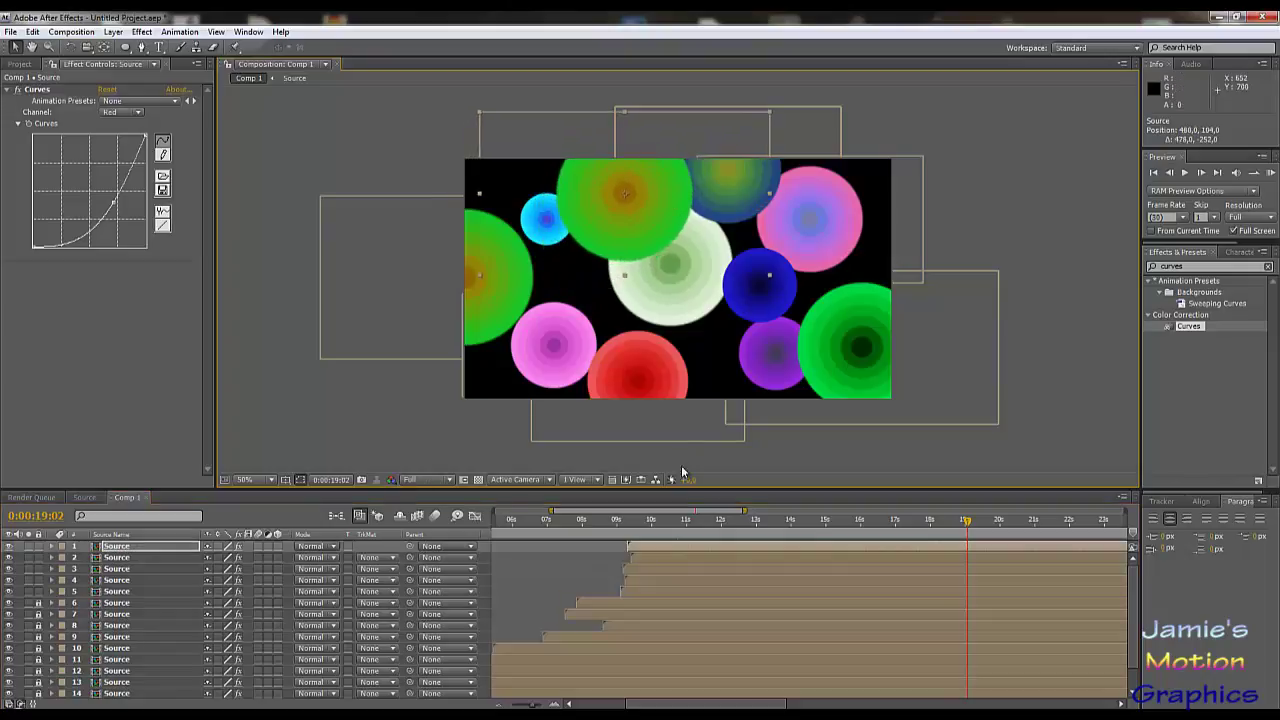
- Move layer 2's dark blue circle to the lower-left corner, about 72, 642, and layer 3's red circle to the right edge, about 1244, 242
click(678, 556)
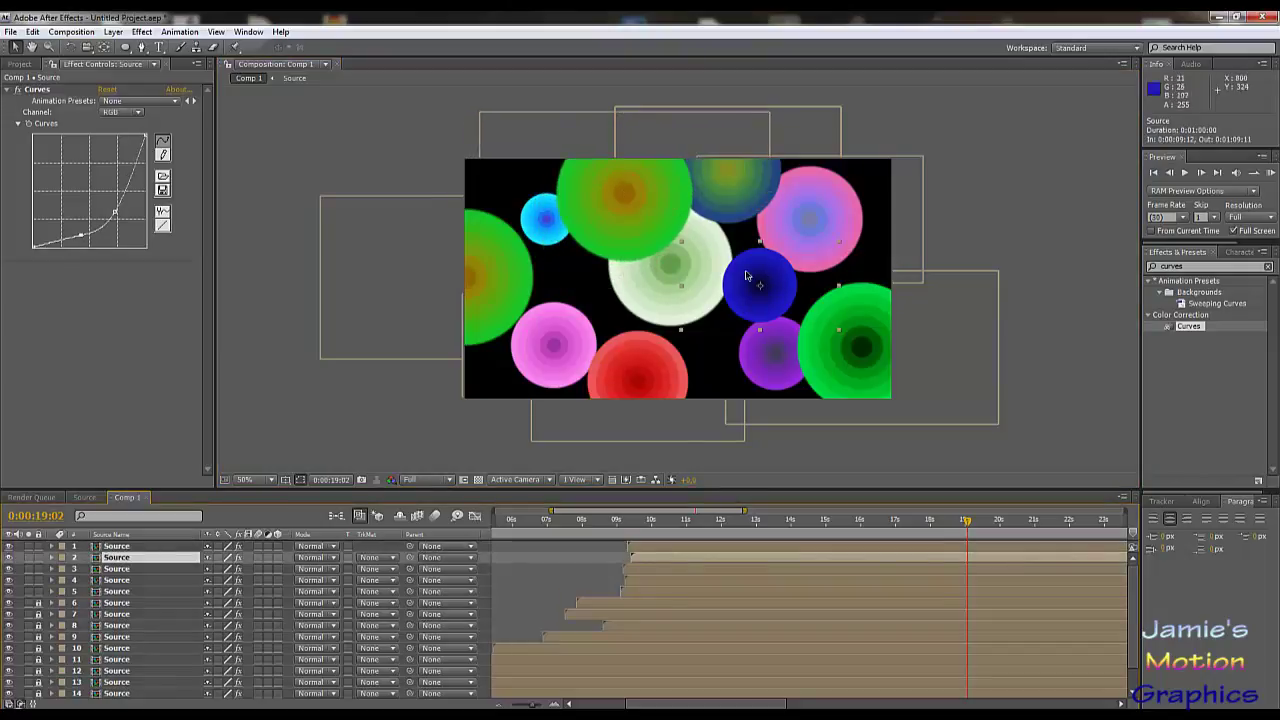
drag(774, 291, 503, 376)
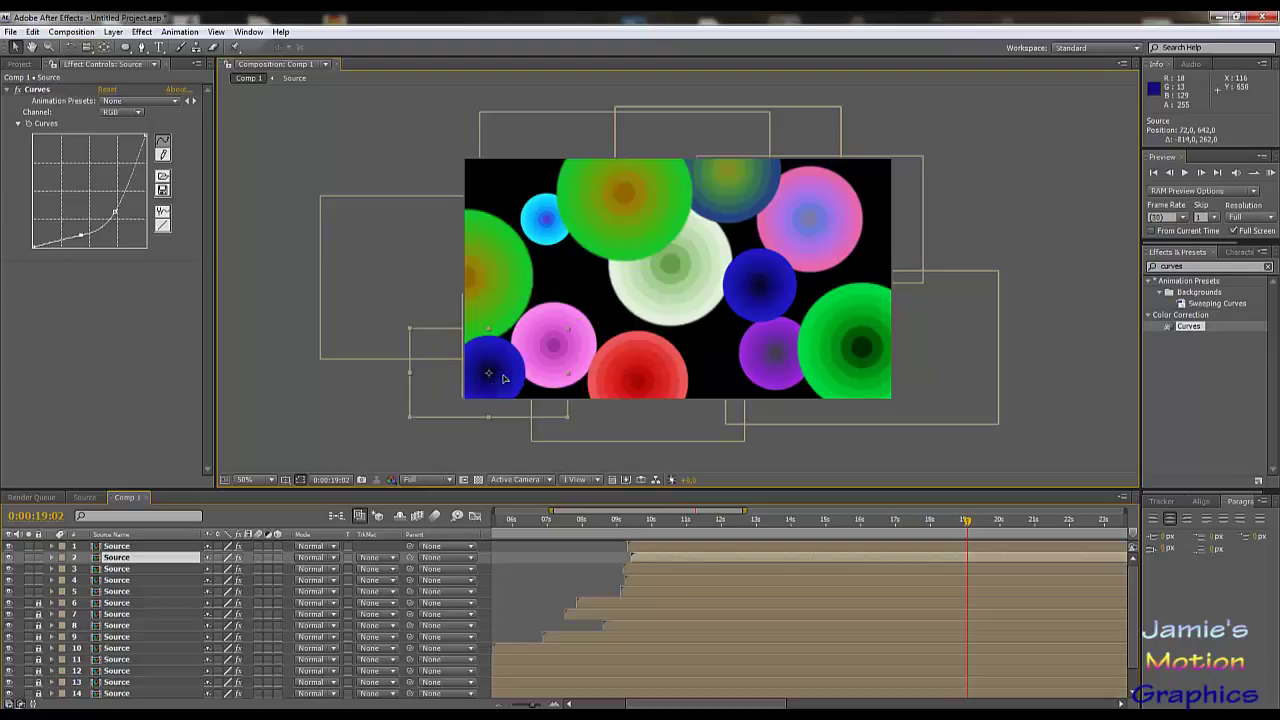
click(659, 569)
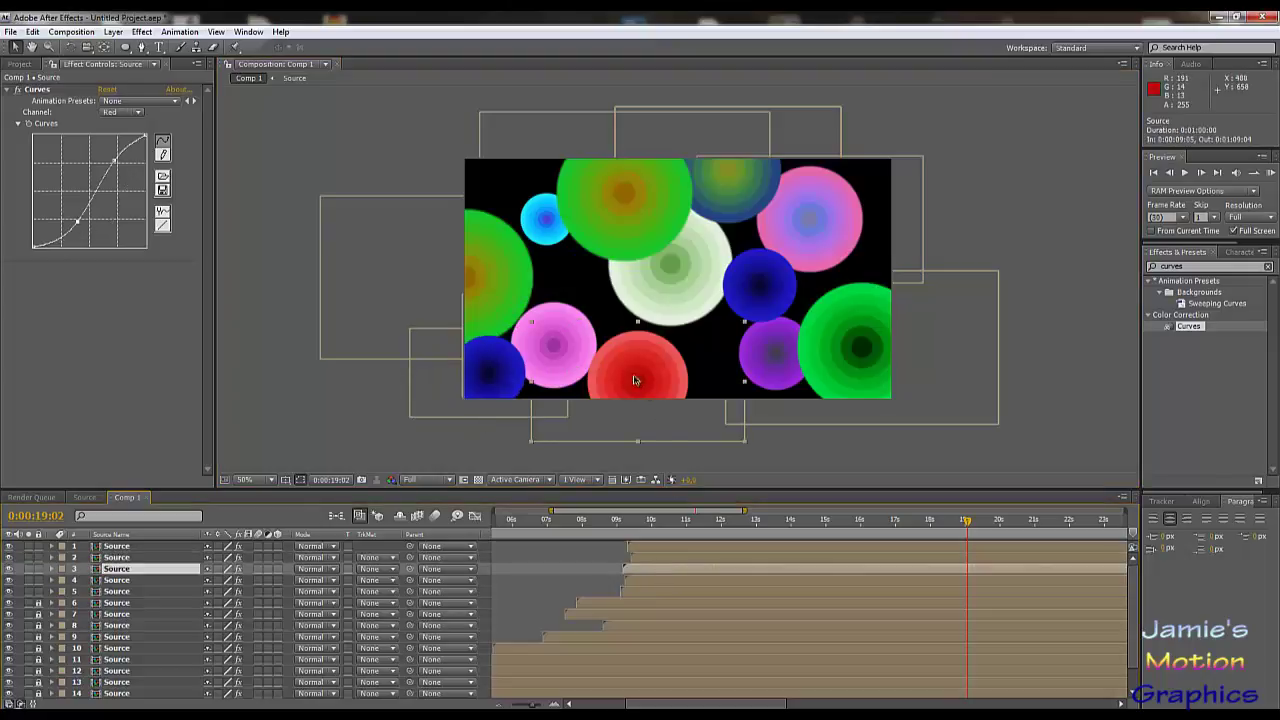
drag(726, 336, 881, 239)
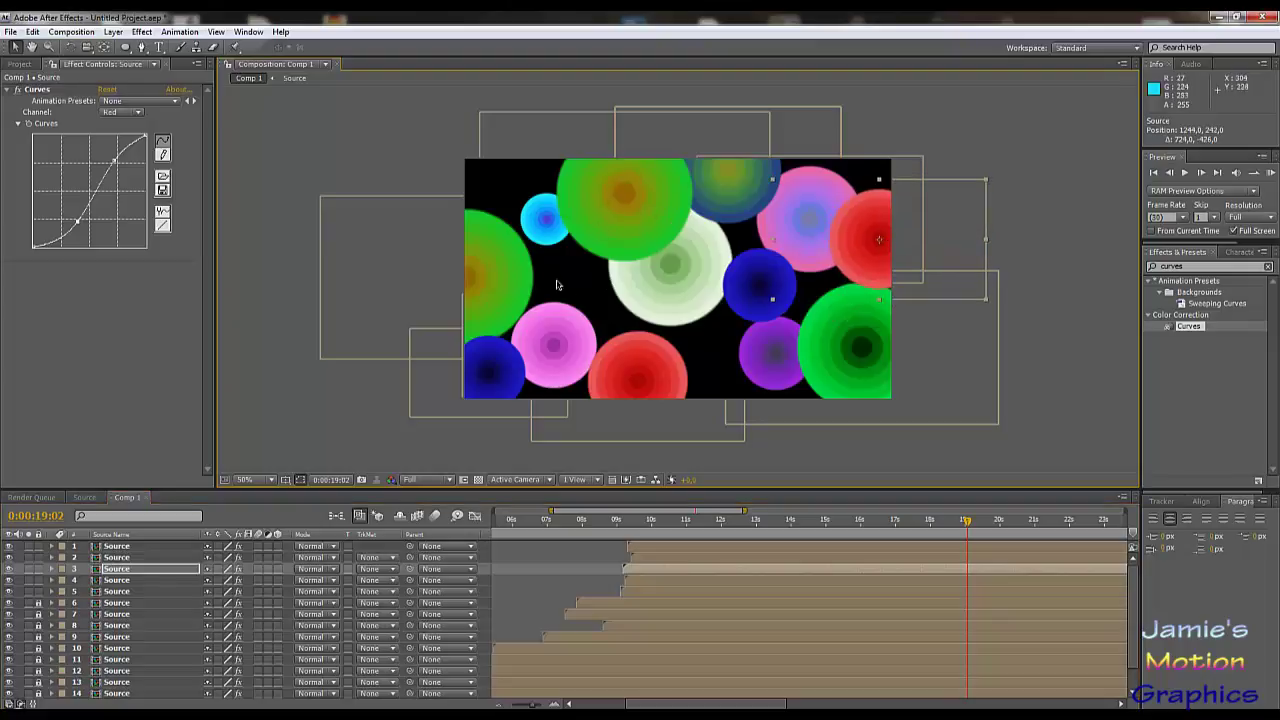
- Move layer 4's blue-green circle from the top edge to the lower middle of the composition, about 754, 552
click(651, 558)
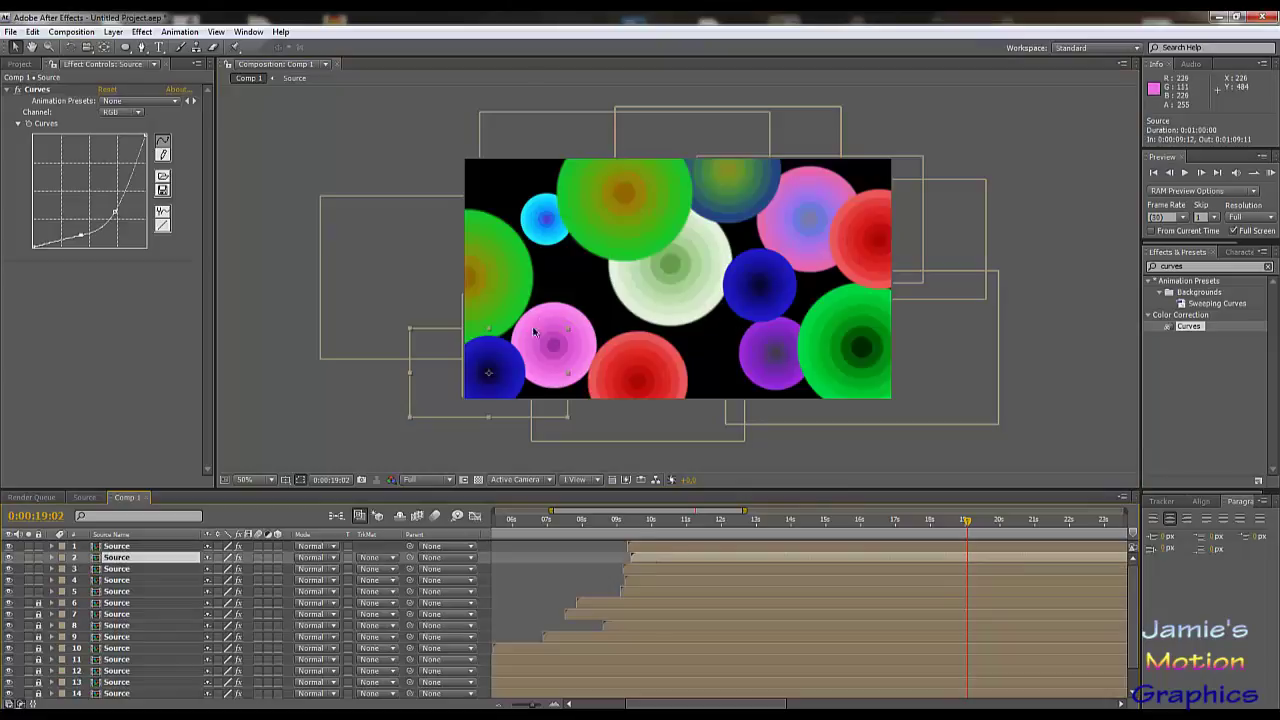
click(676, 570)
click(668, 581)
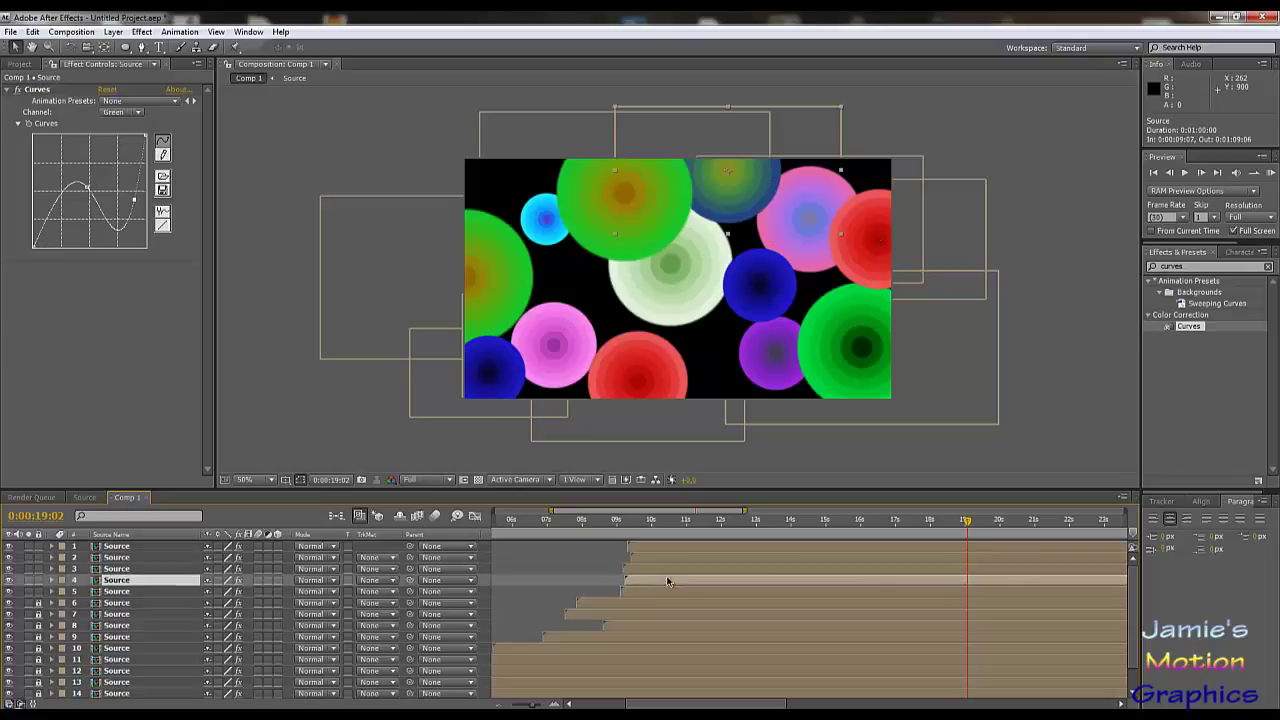
drag(729, 234, 727, 397)
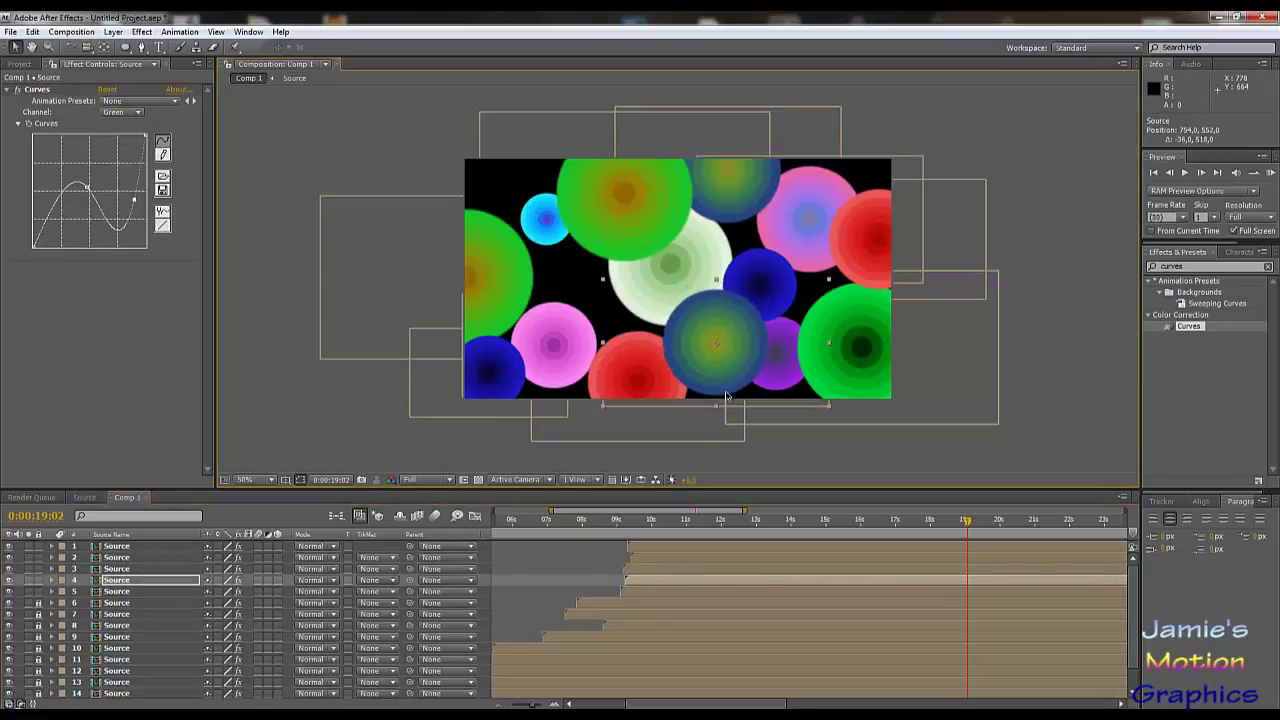
- Move layer 5's green circle to the upper-left corner of the composition, about 88, 30
click(663, 591)
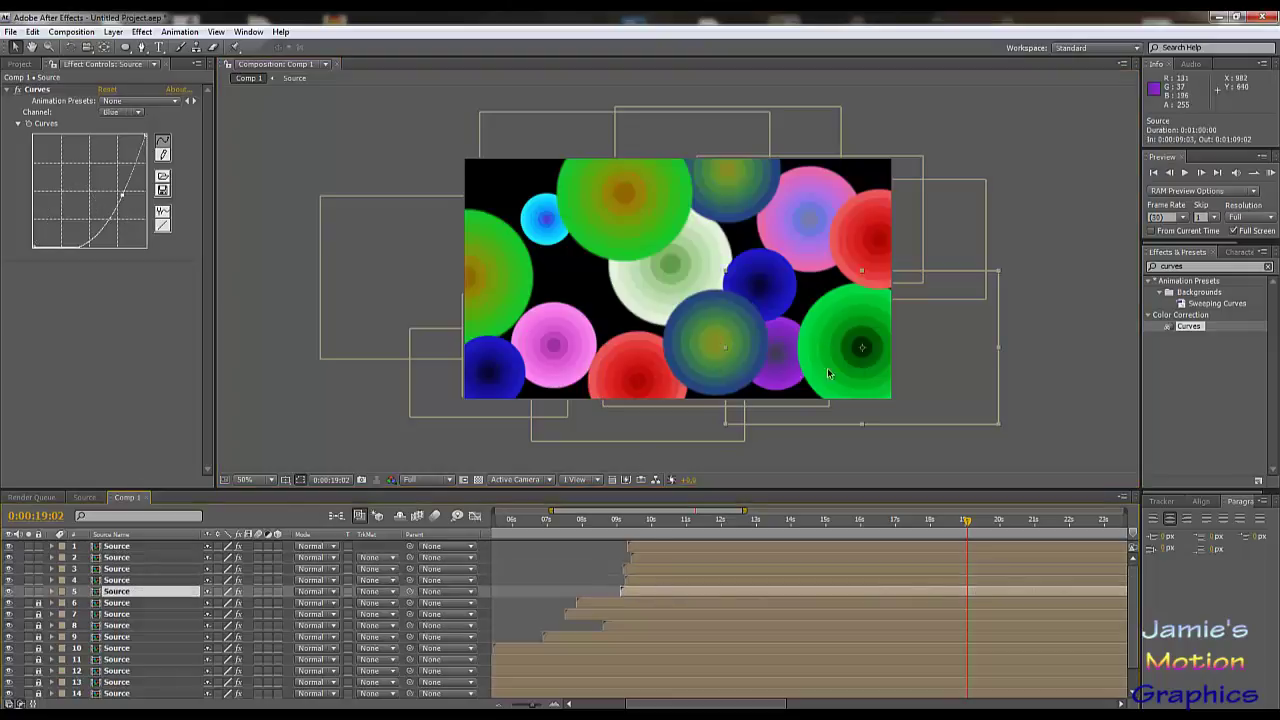
drag(875, 366, 524, 189)
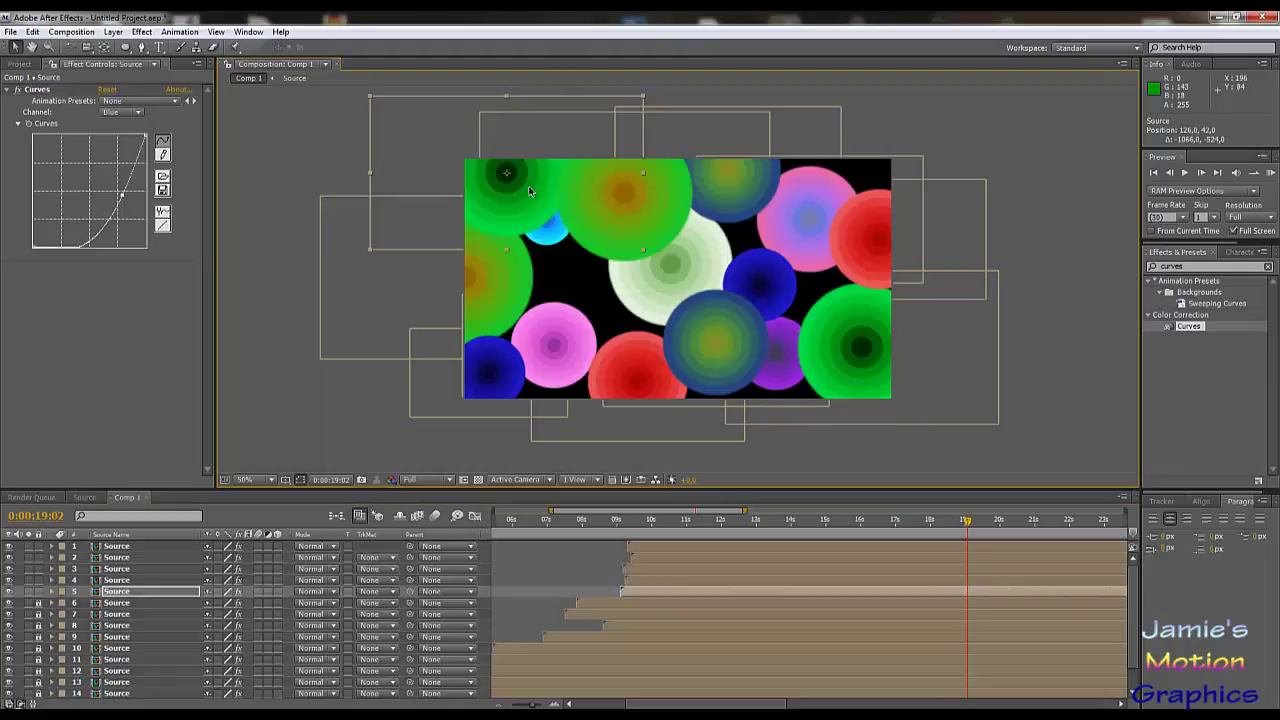
drag(531, 192, 600, 358)
drag(502, 377, 528, 324)
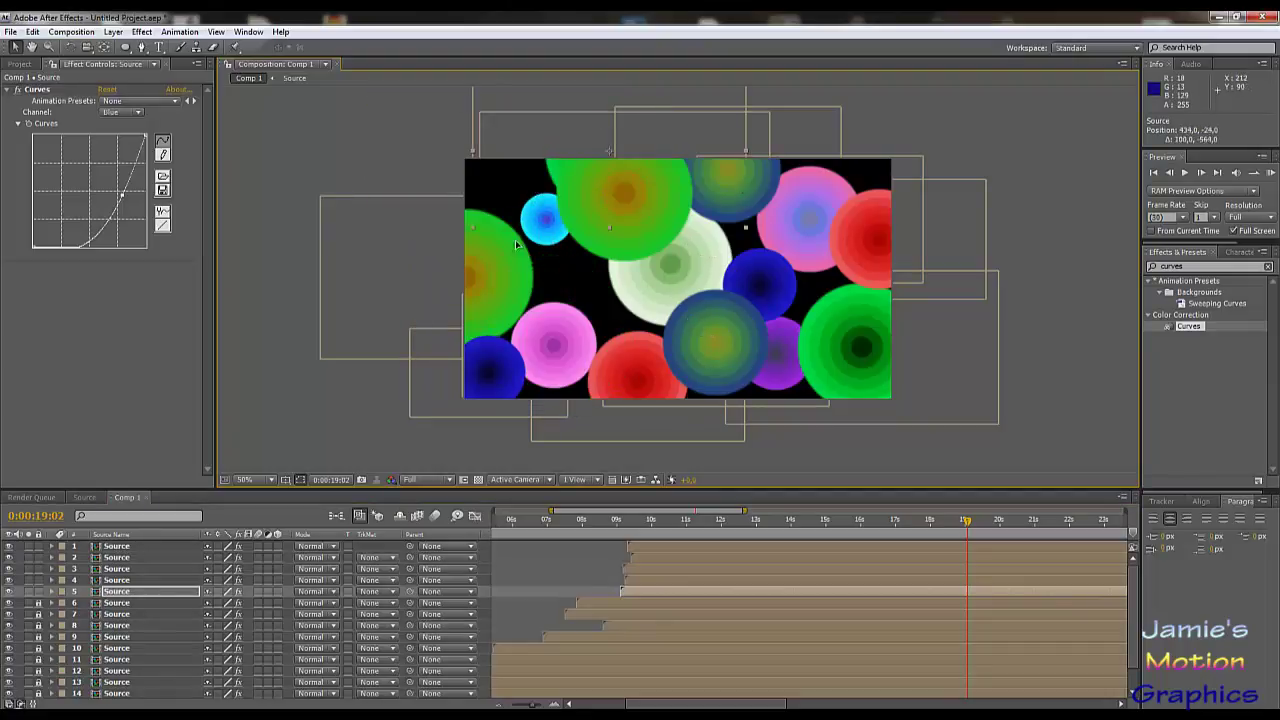
drag(550, 372, 445, 233)
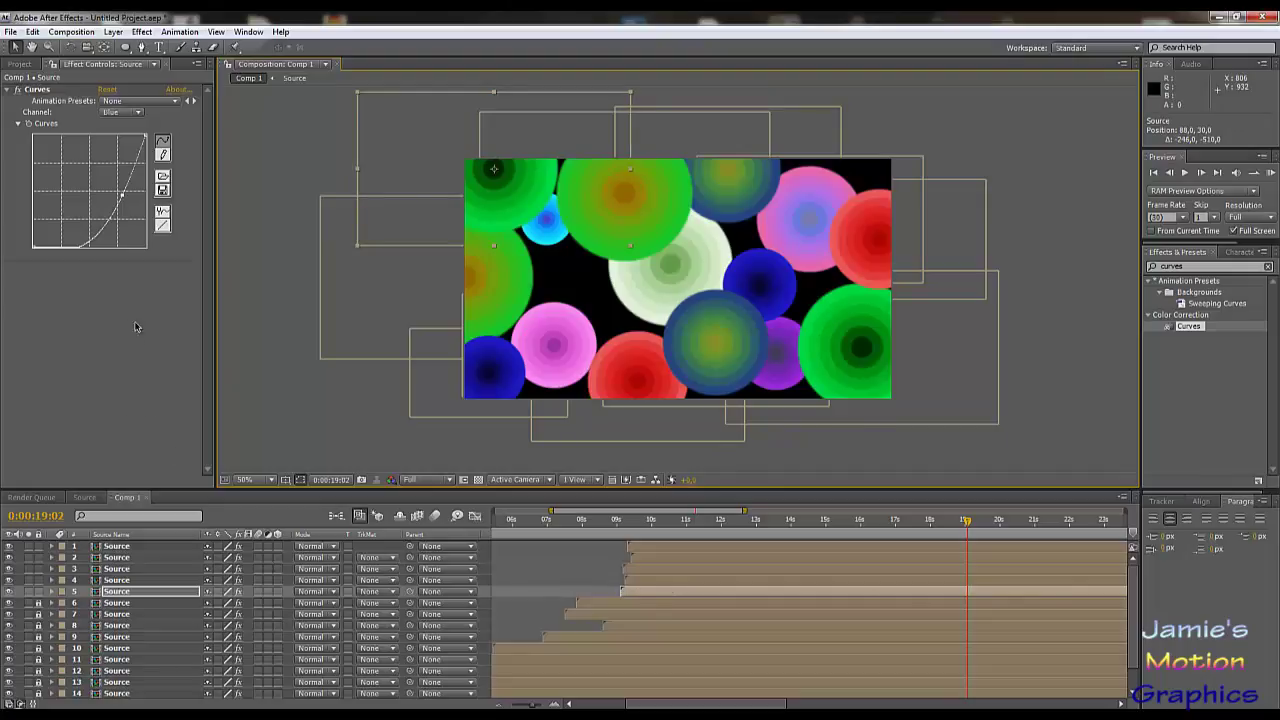
- Reset the Curves effect on each of the five unlocked Source layers, 1 to 5
click(169, 602)
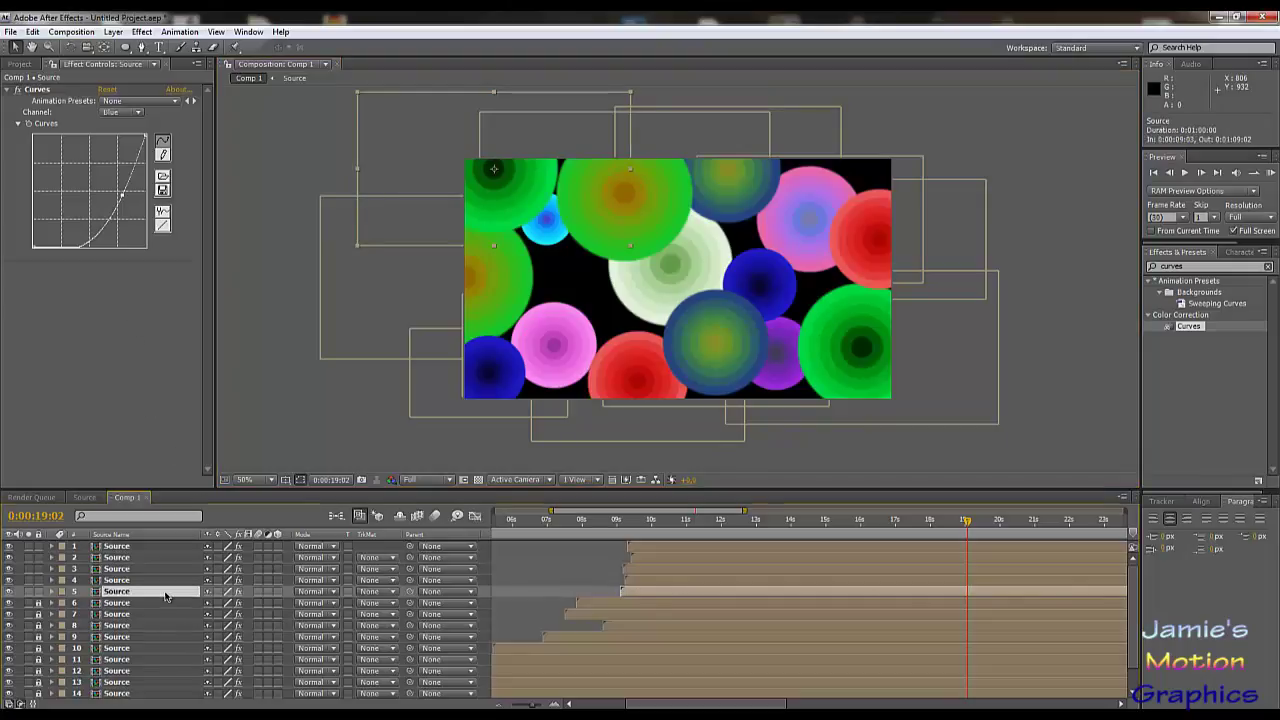
click(106, 91)
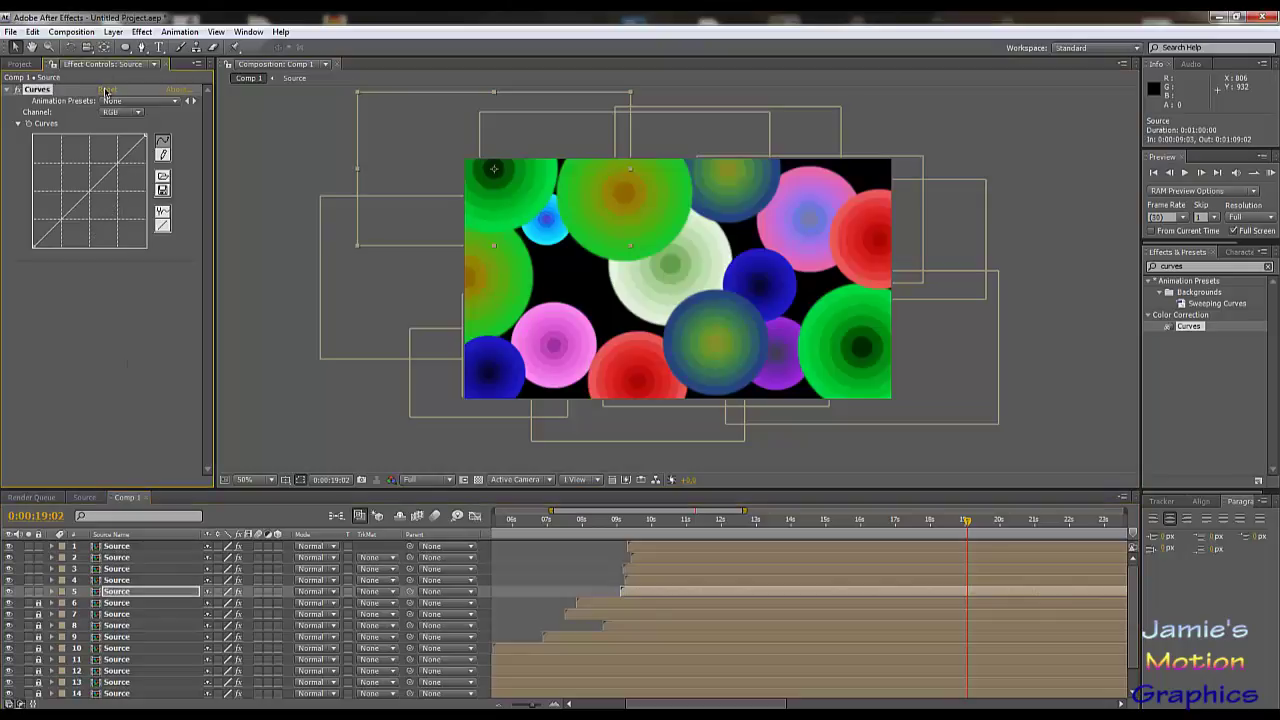
click(121, 581)
shift+click(121, 547)
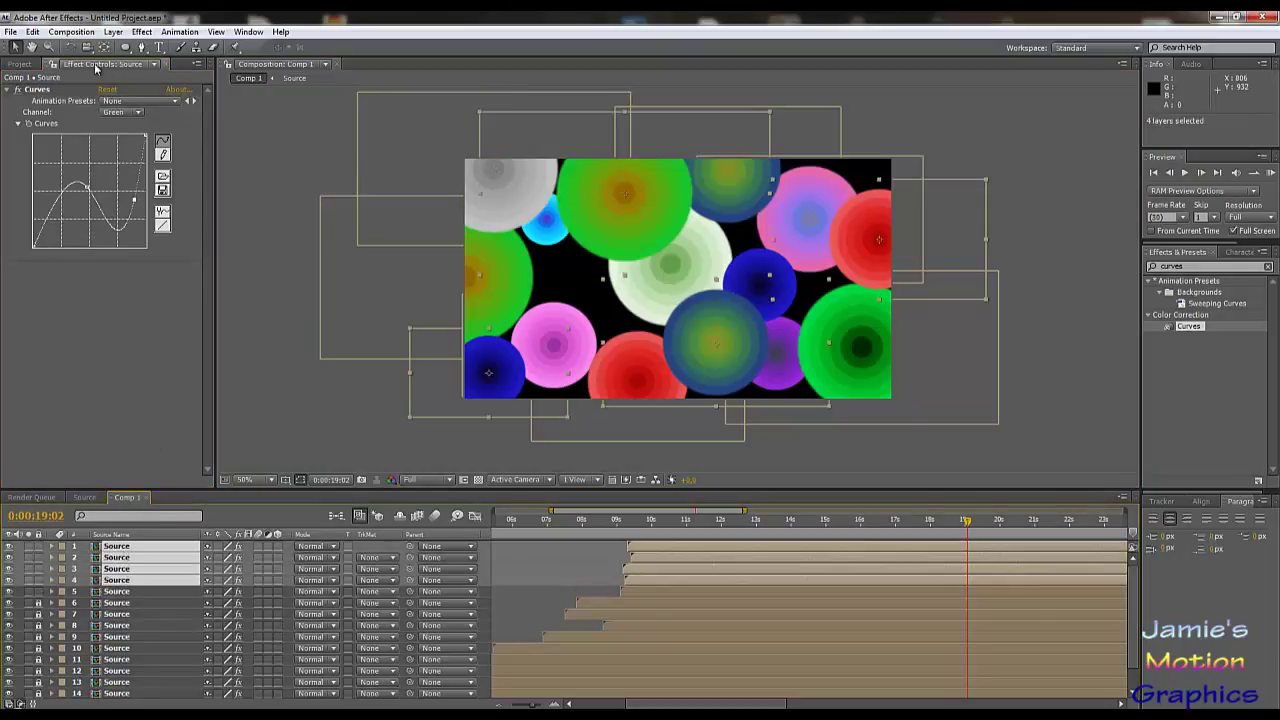
click(114, 91)
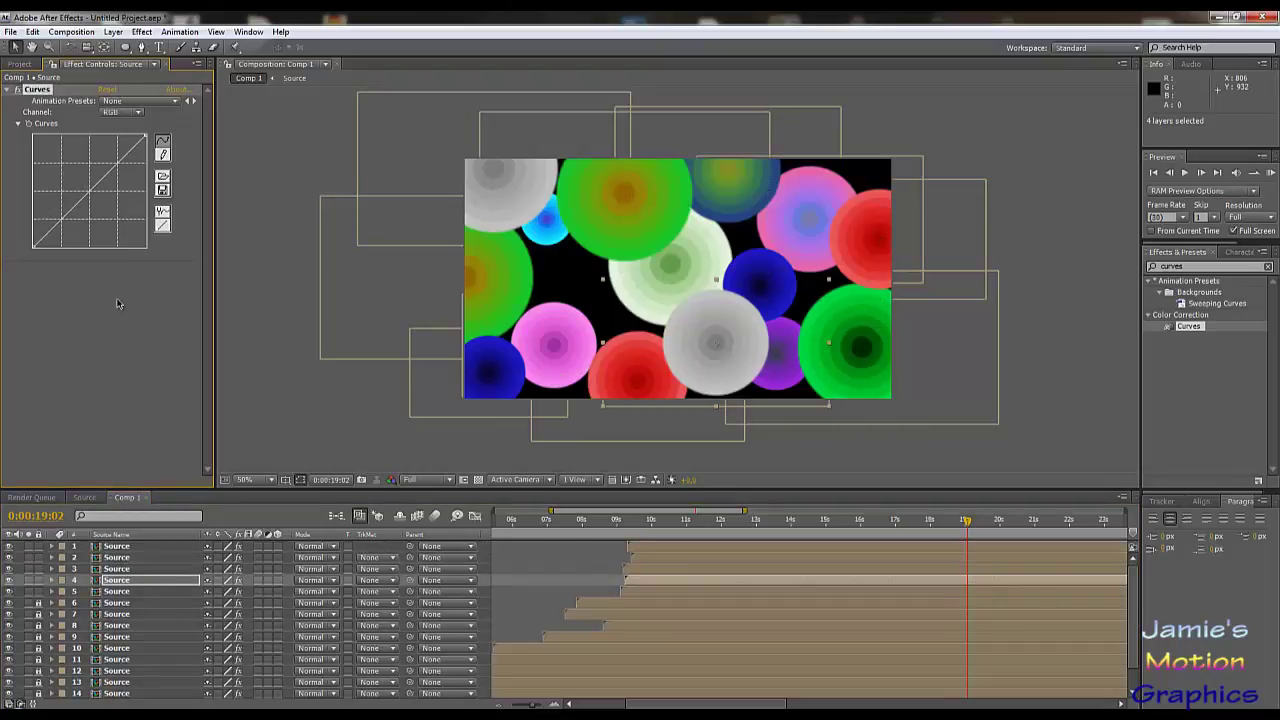
click(117, 568)
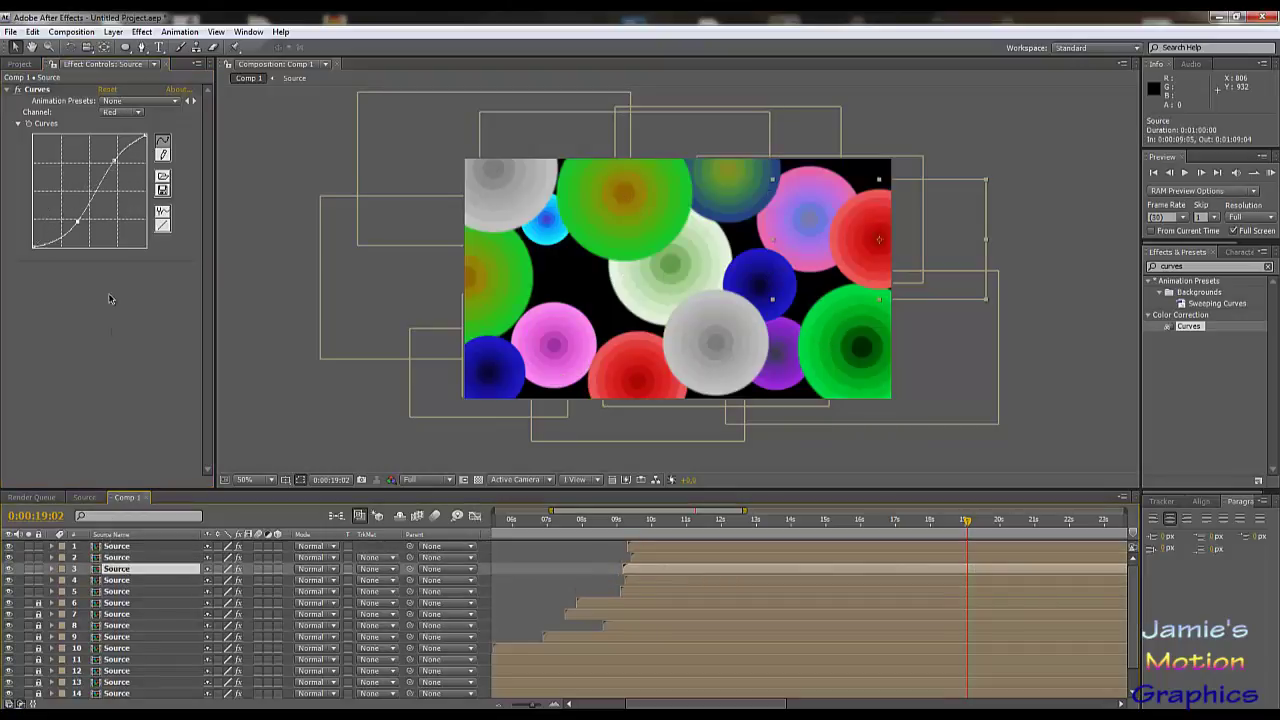
click(114, 91)
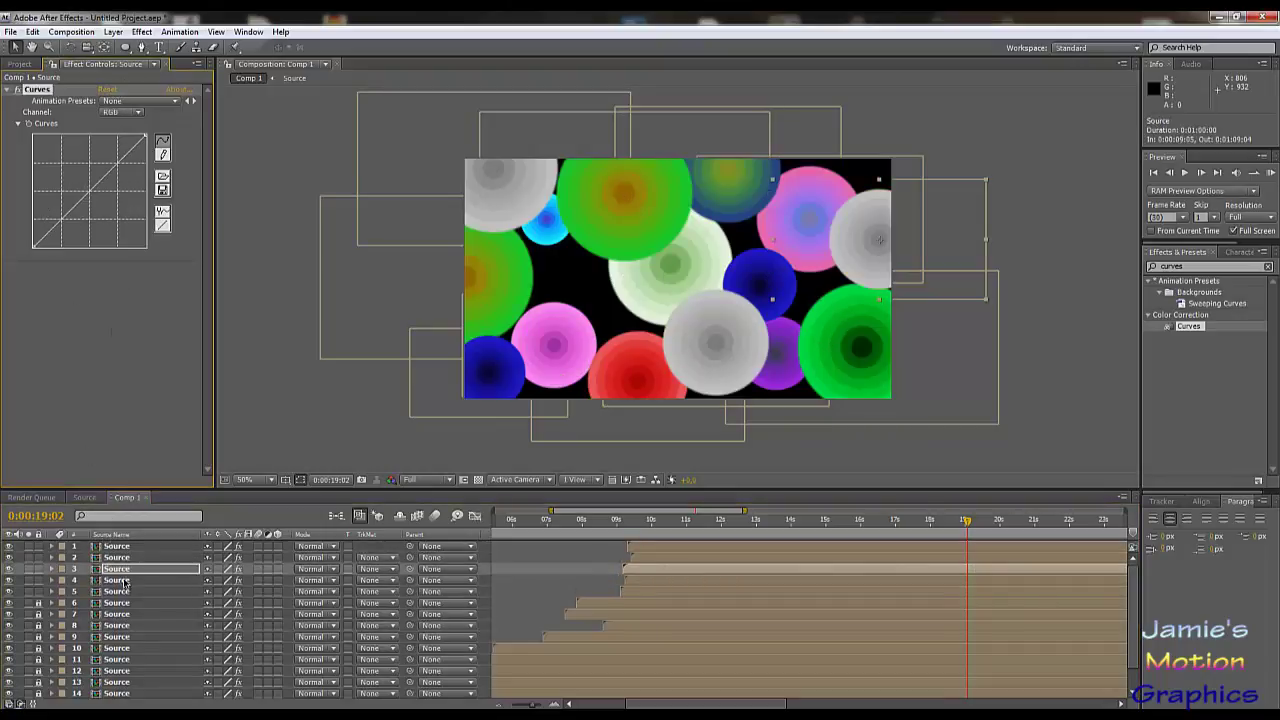
click(117, 557)
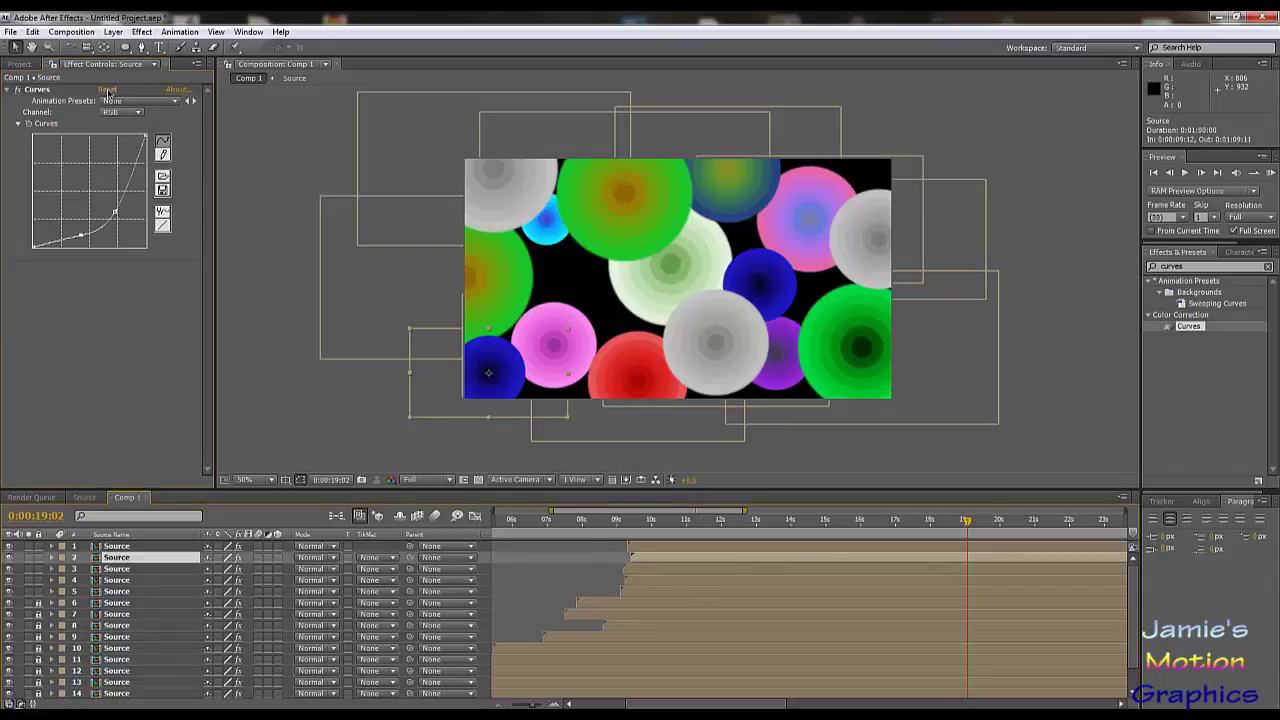
click(109, 91)
click(125, 547)
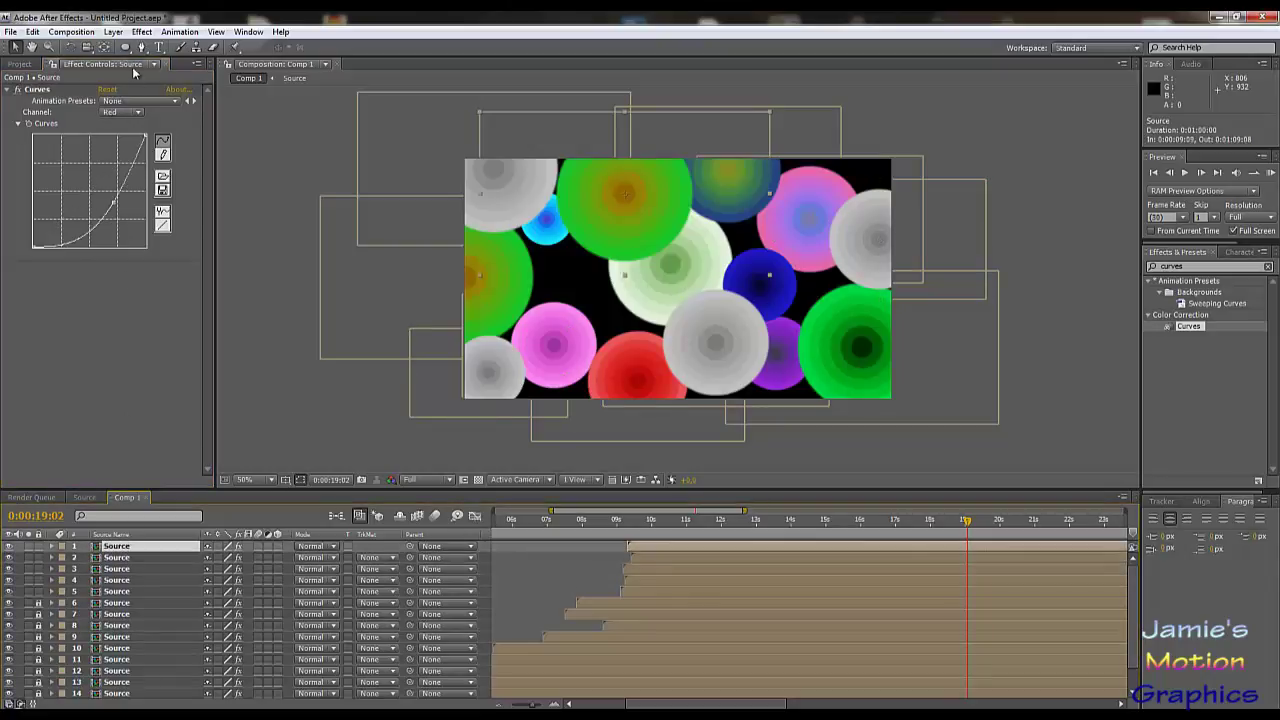
click(109, 91)
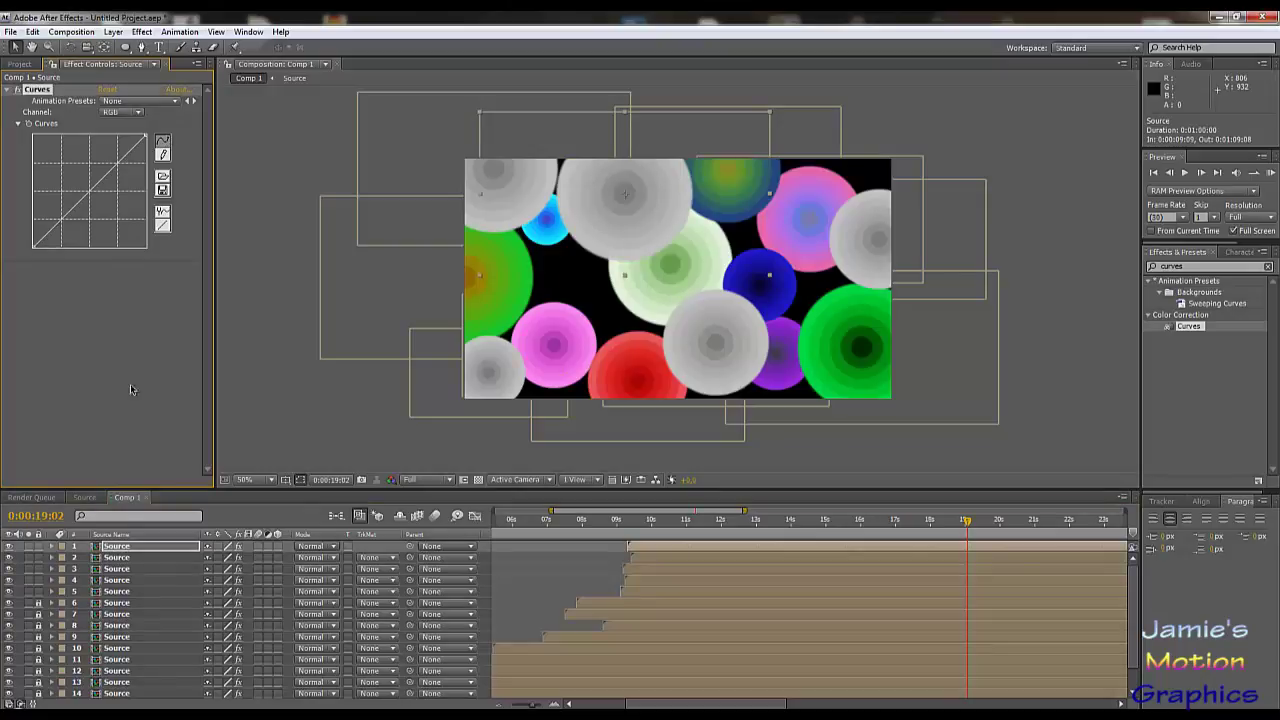
- On layer 5's Curves, raise the Red channel's lower midtones and pull the RGB curve down to tint the circle a muted red
click(115, 592)
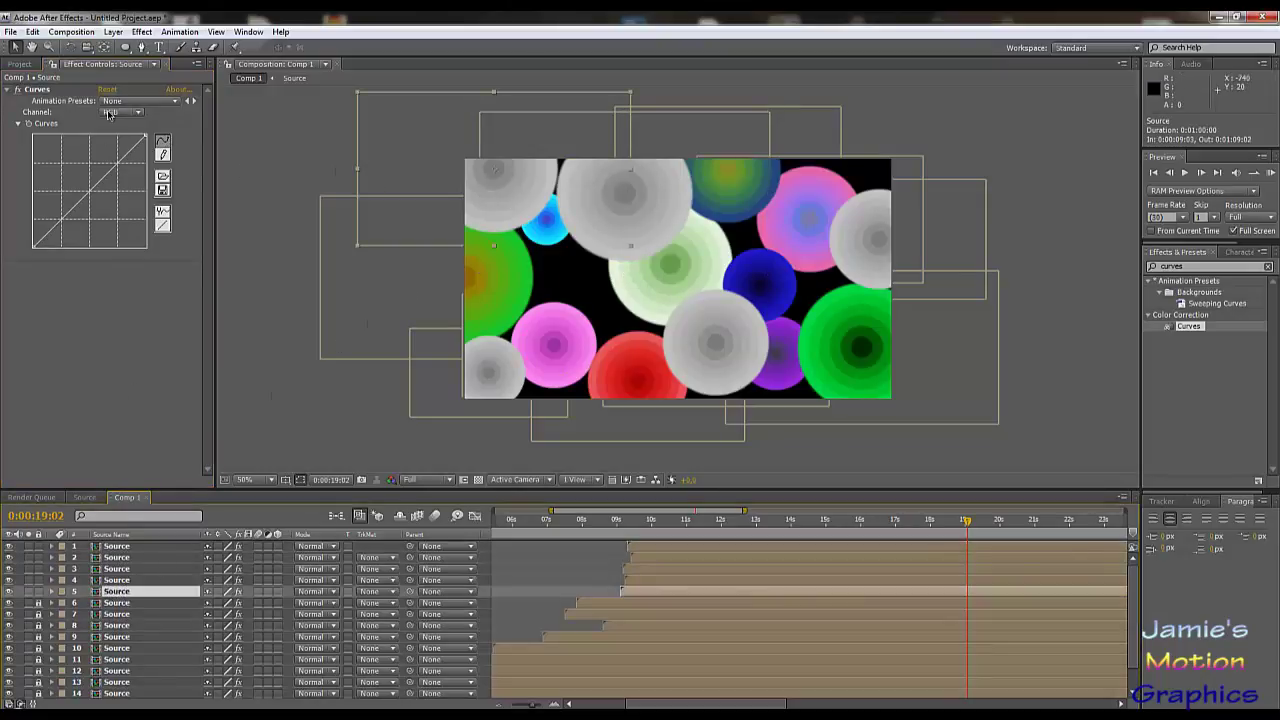
click(108, 114)
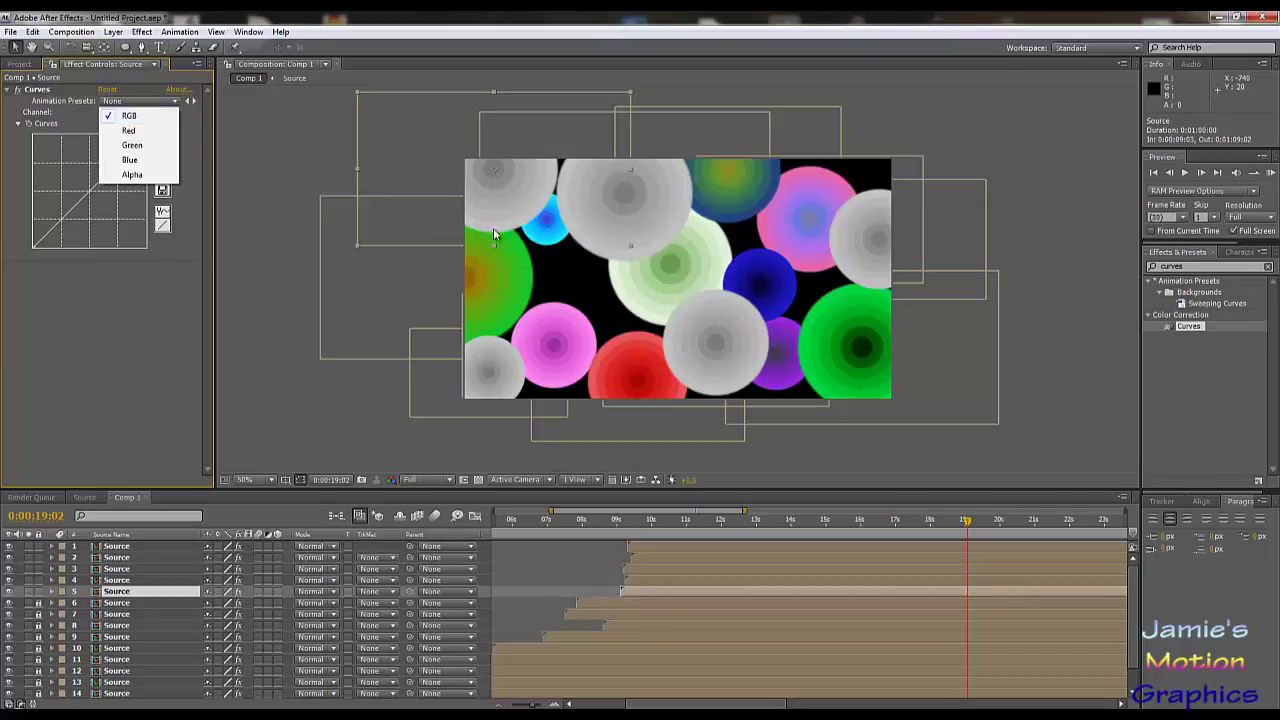
click(125, 135)
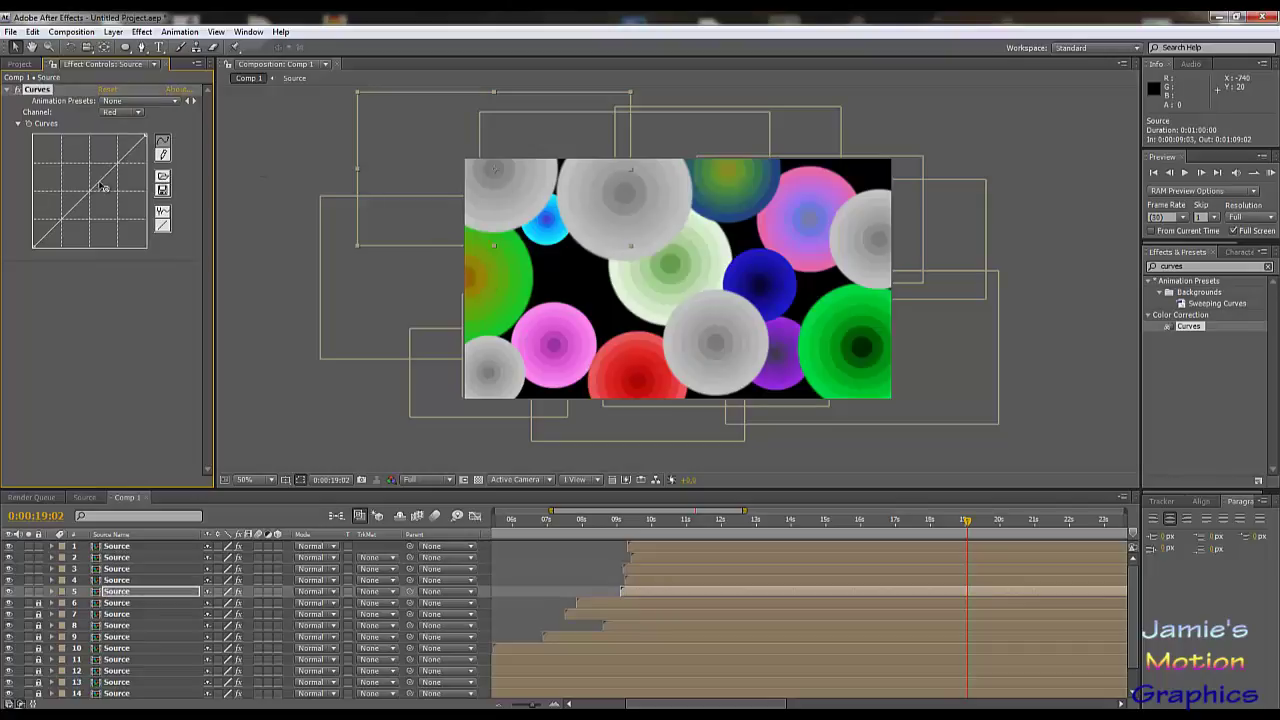
drag(75, 205, 75, 173)
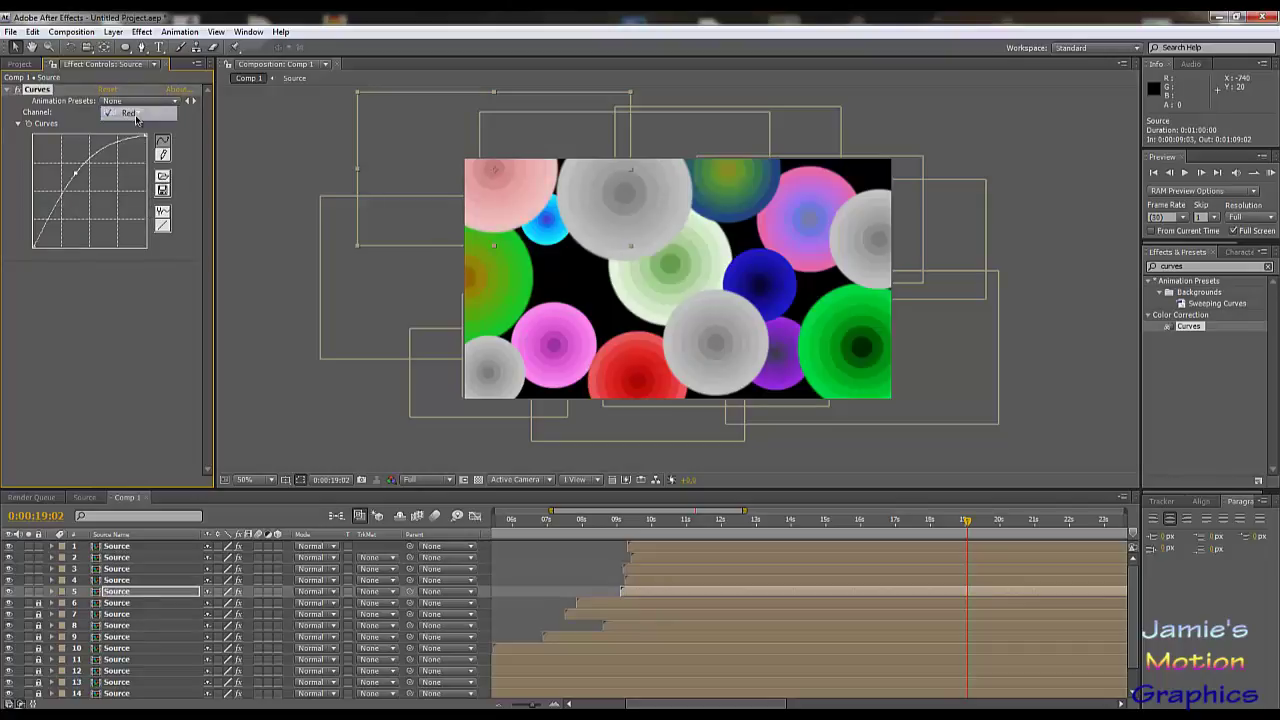
click(130, 112)
click(129, 98)
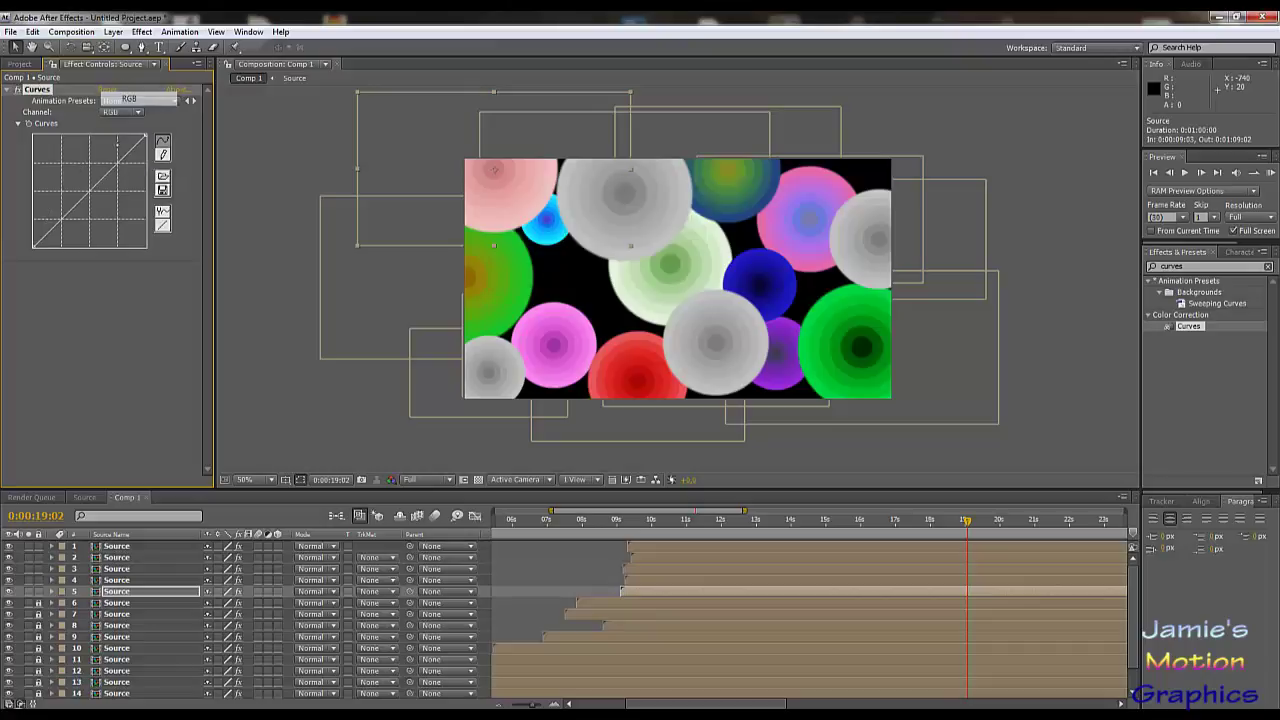
mouse_move(100, 182)
mouse_down()
mouse_move(93, 200)
mouse_move(108, 205)
mouse_up()
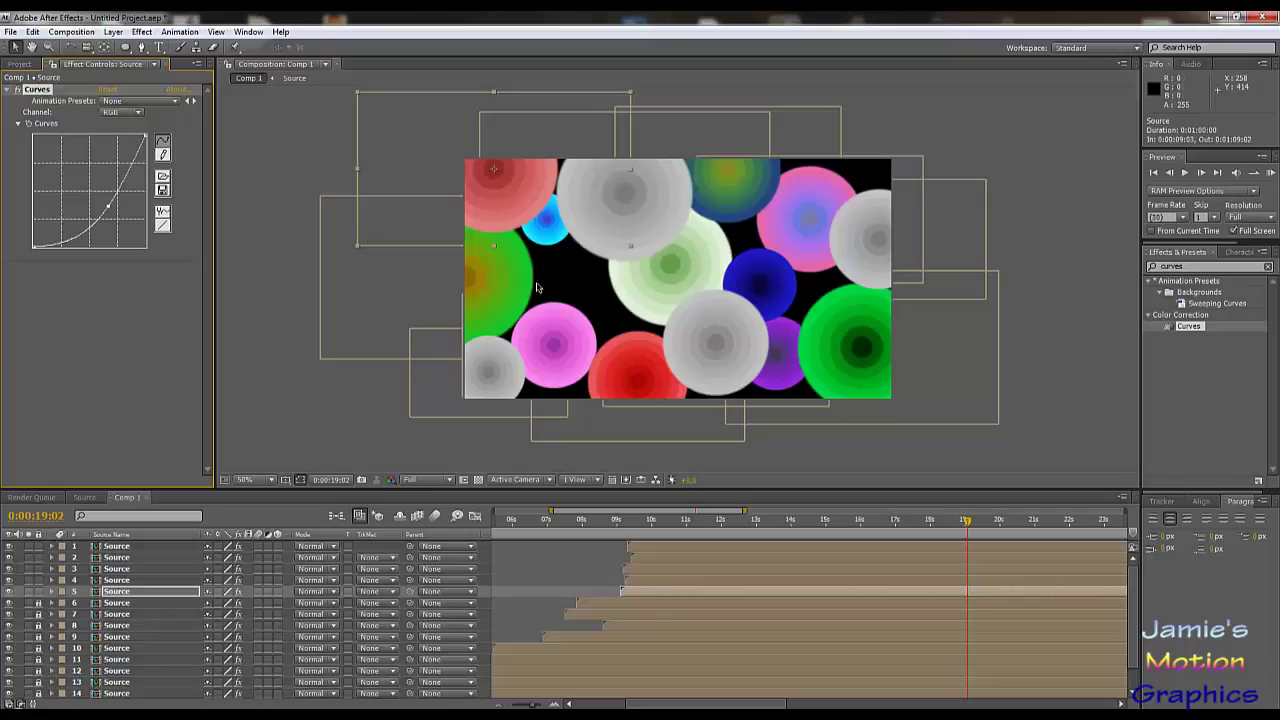
- Raise the Blue curve strongly in layer 5's shadows and lower its highlights slightly to turn the circle purple
click(110, 120)
click(125, 112)
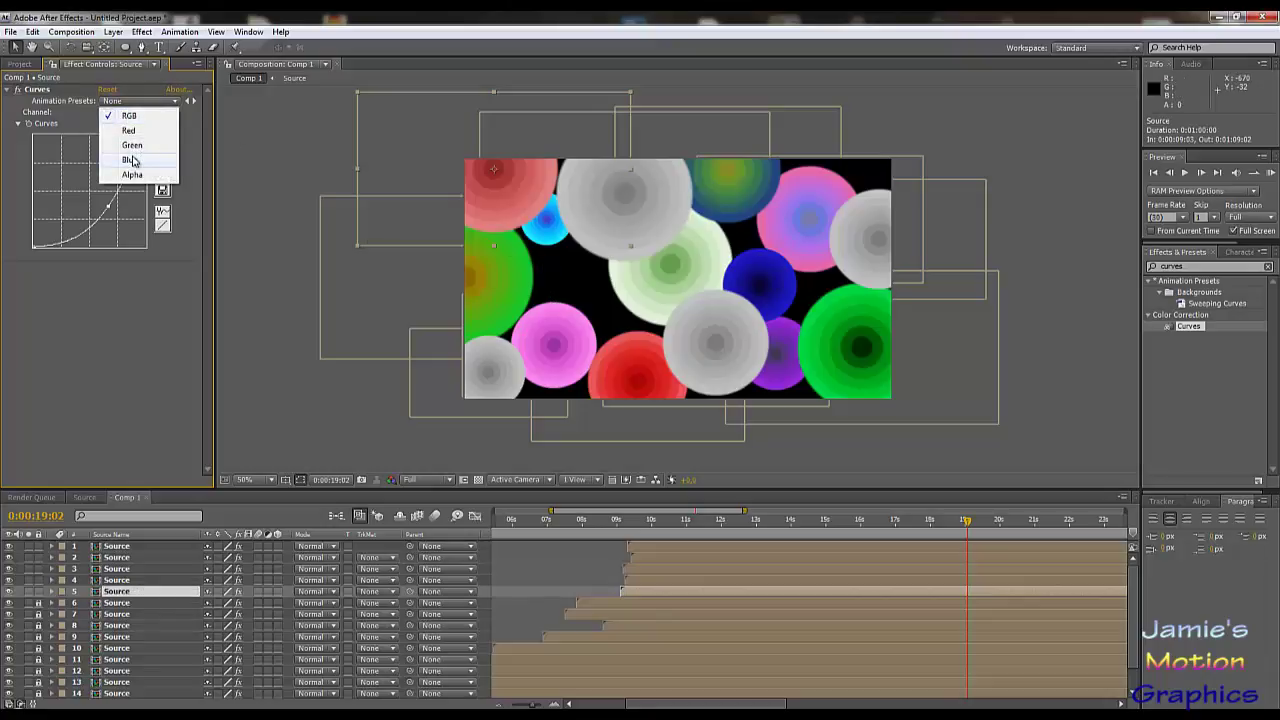
click(131, 160)
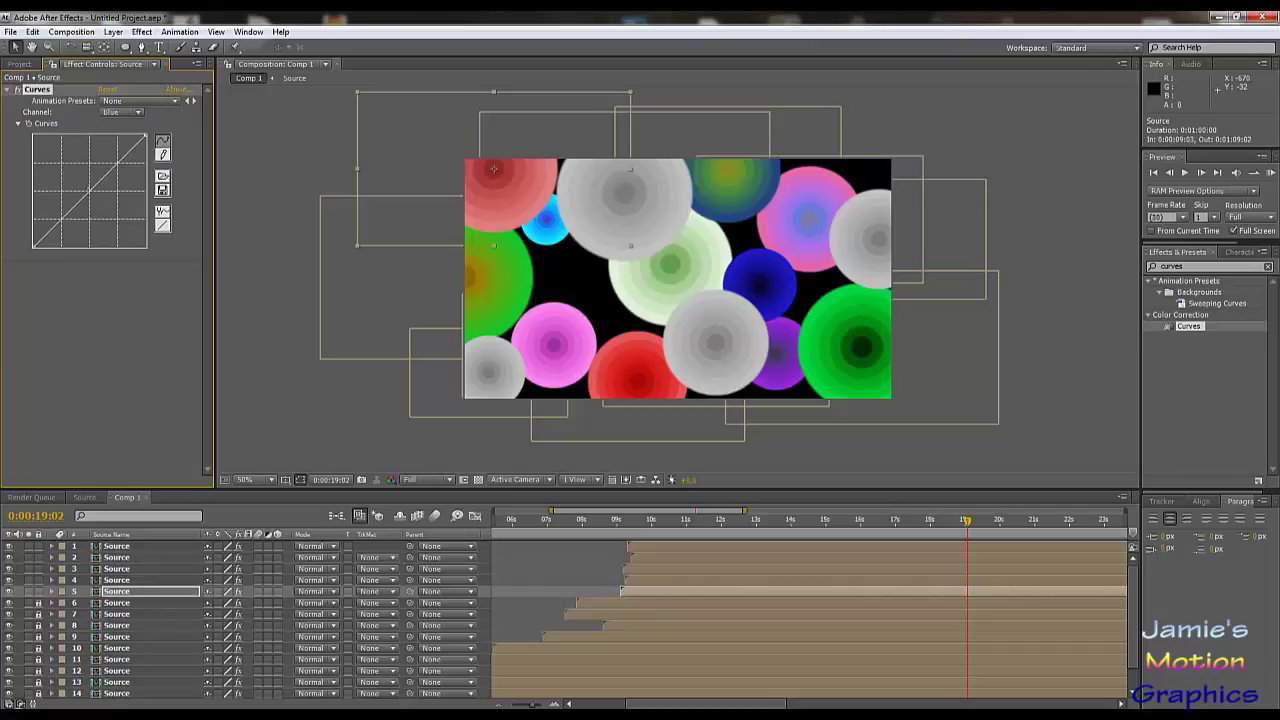
drag(90, 190, 62, 173)
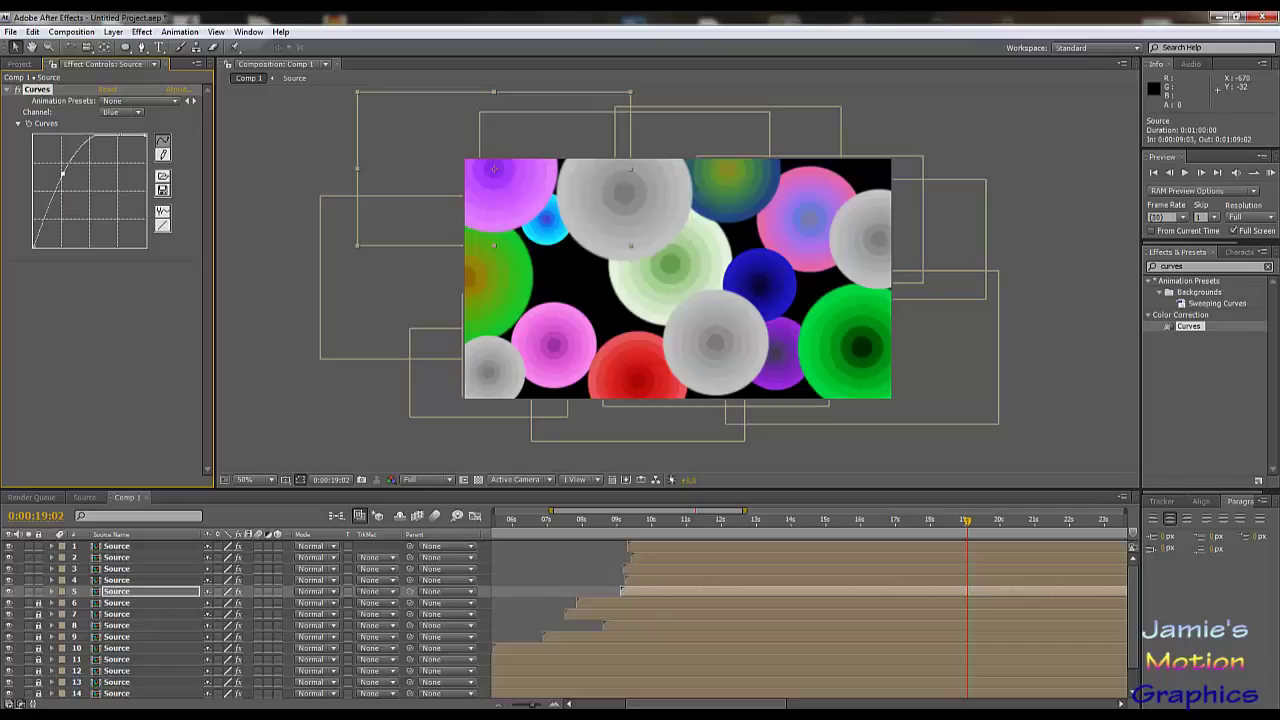
mouse_move(108, 136)
mouse_down()
mouse_move(108, 162)
mouse_move(113, 148)
mouse_up()
- Lower layer 5's Green curve slightly at the midtones and pull its RGB curve further down for a deep magenta
click(131, 115)
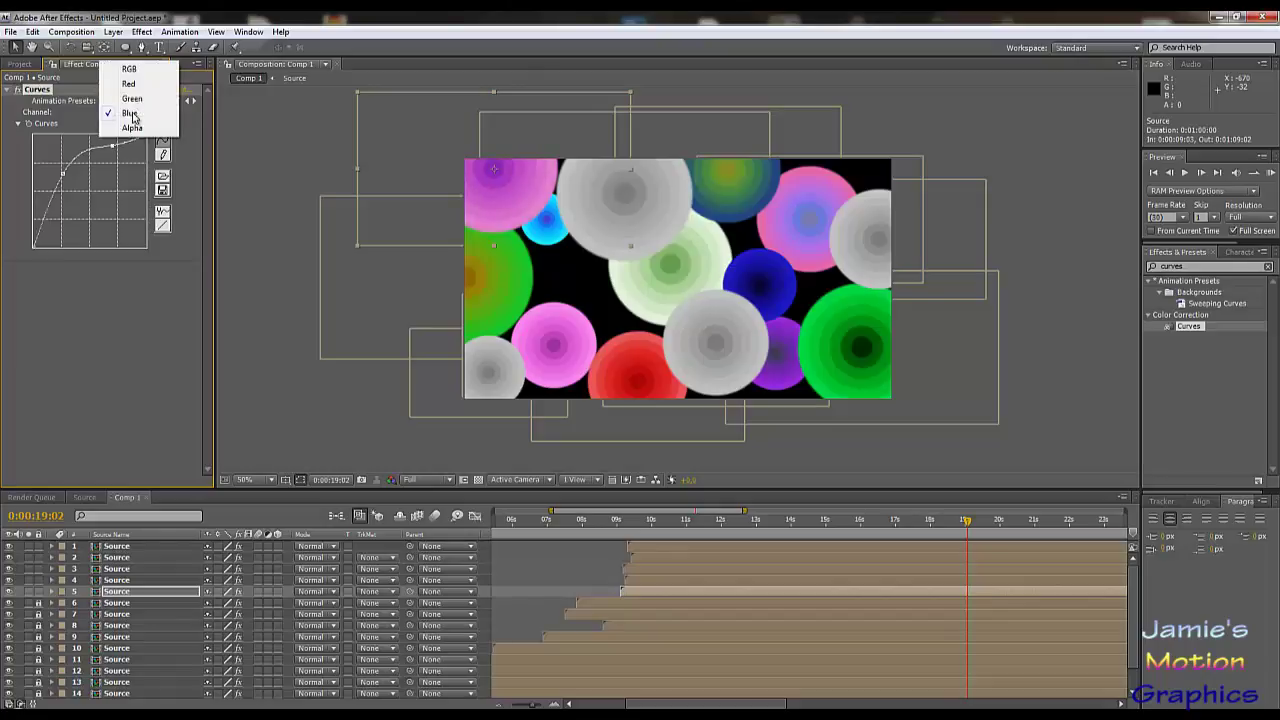
click(118, 100)
mouse_move(100, 183)
mouse_down()
mouse_move(124, 212)
mouse_move(110, 221)
mouse_move(82, 186)
mouse_move(90, 197)
mouse_up()
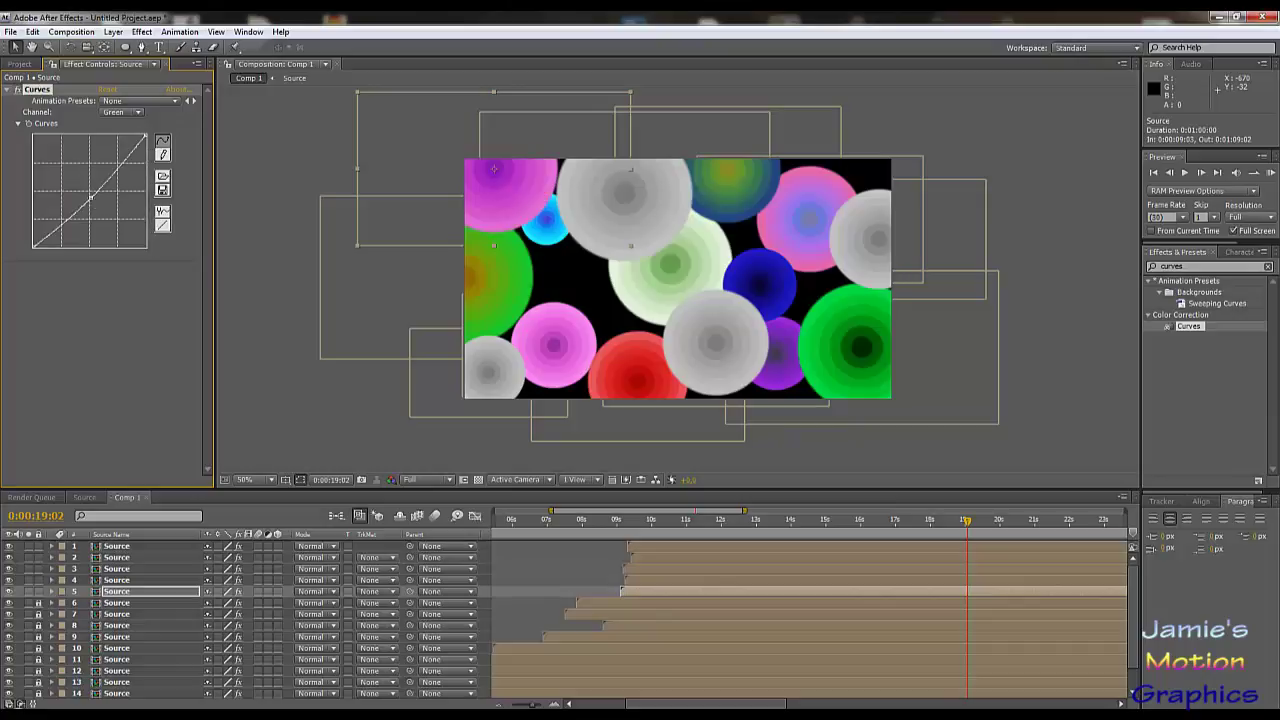
click(129, 115)
click(125, 84)
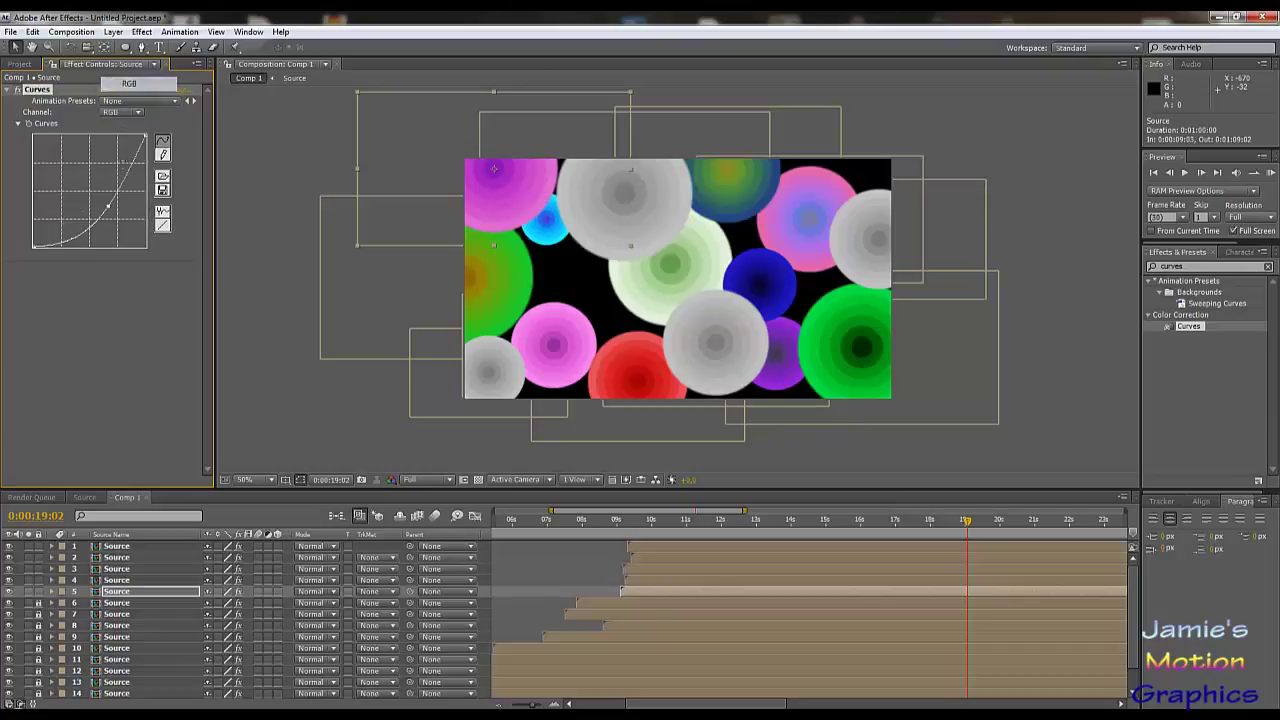
drag(117, 213, 119, 215)
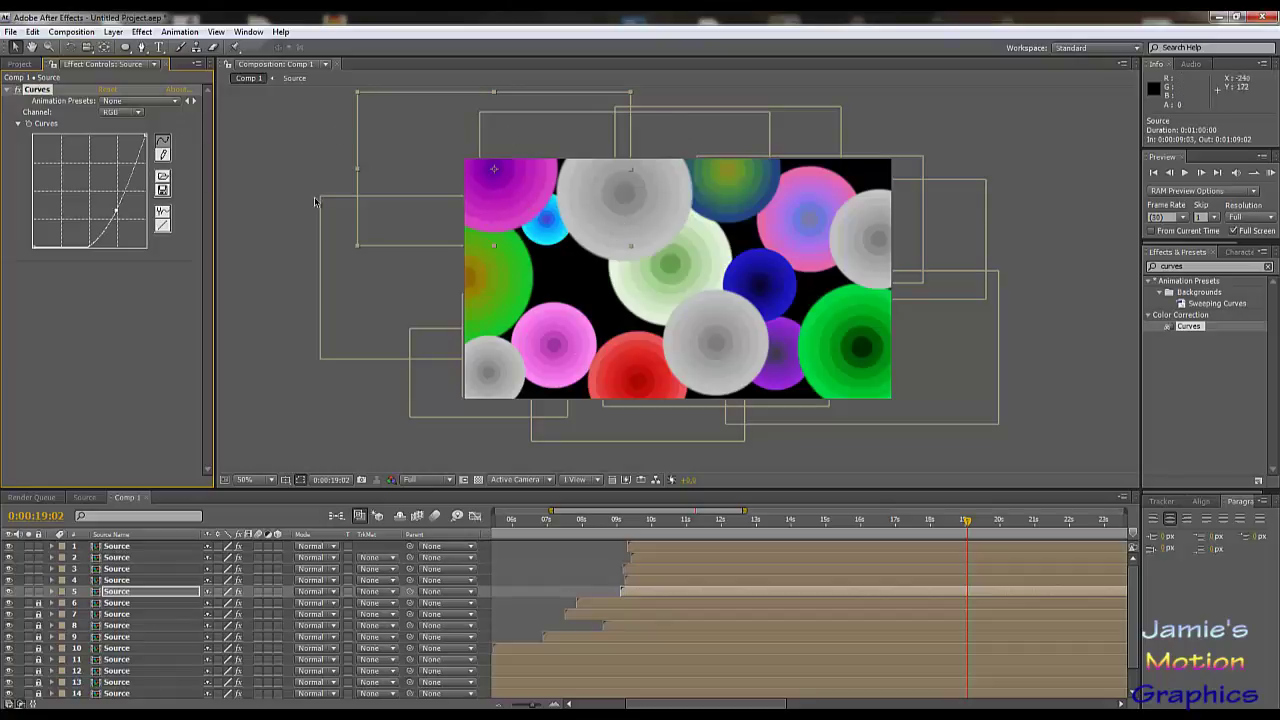
- Pull the Red channel curve down on layer 4's Curves to turn its grey circle teal
click(128, 581)
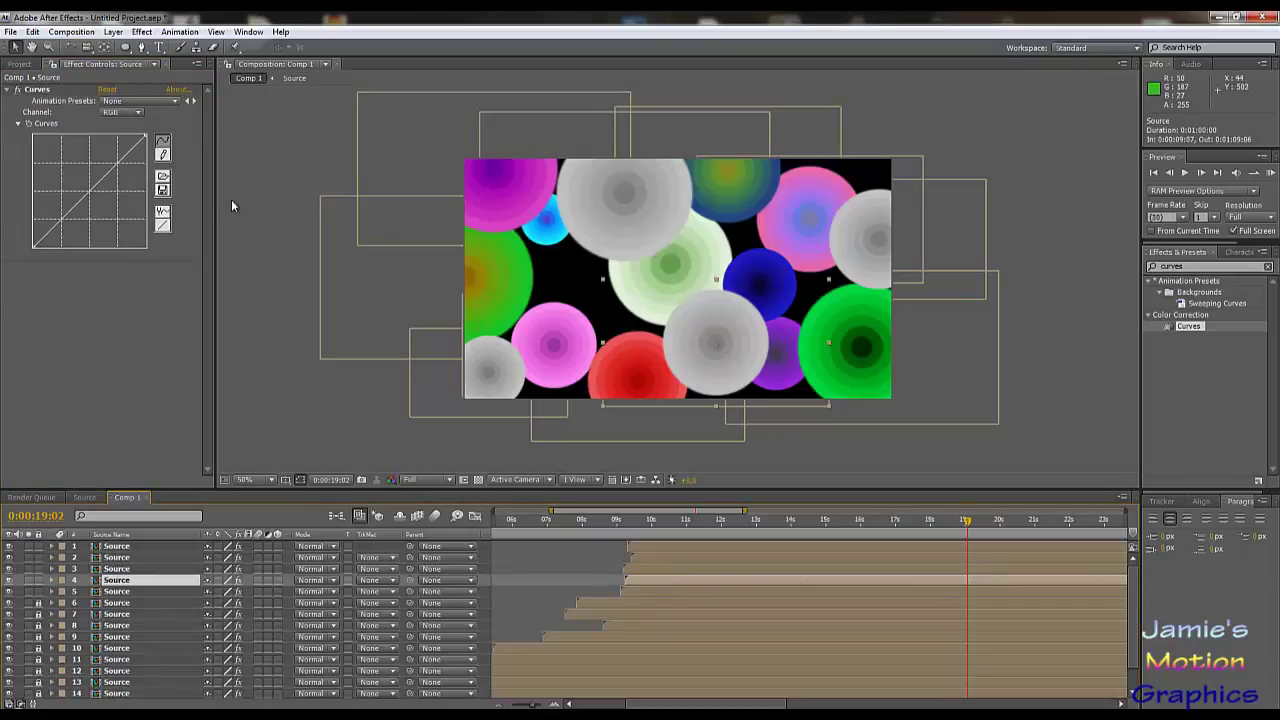
click(118, 113)
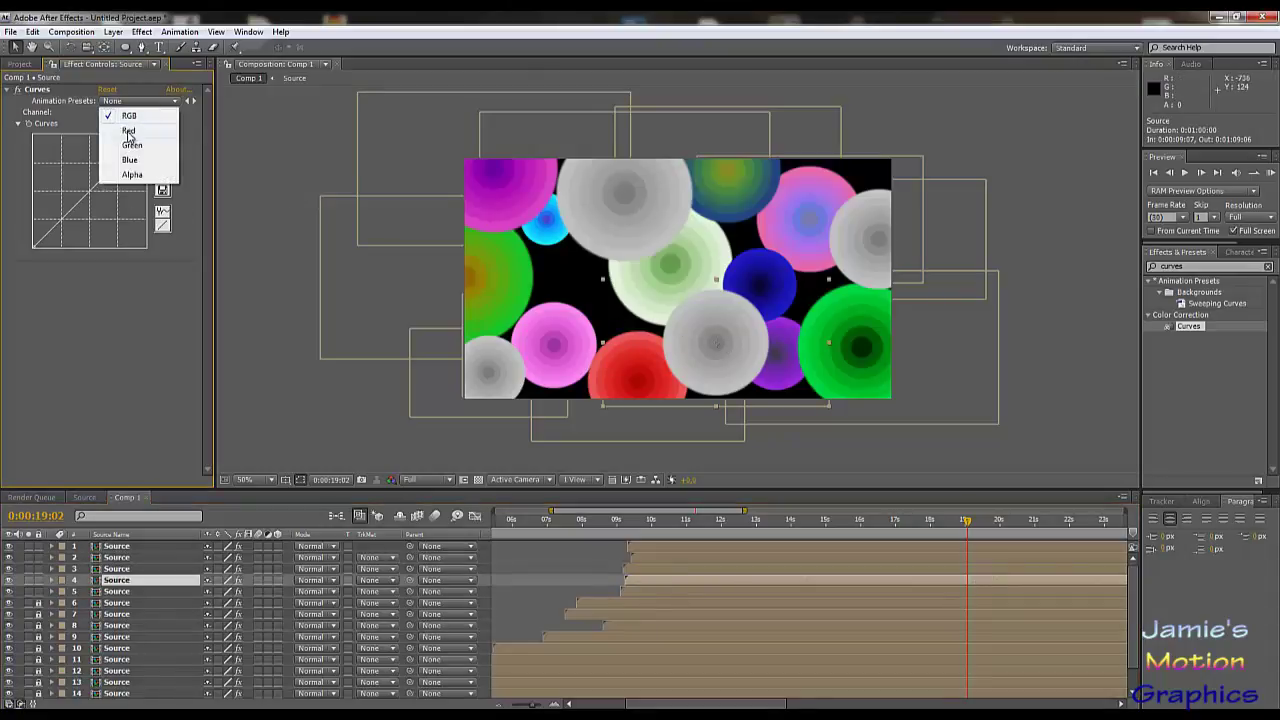
click(126, 131)
mouse_move(102, 184)
mouse_down()
mouse_move(88, 174)
mouse_move(117, 203)
mouse_up()
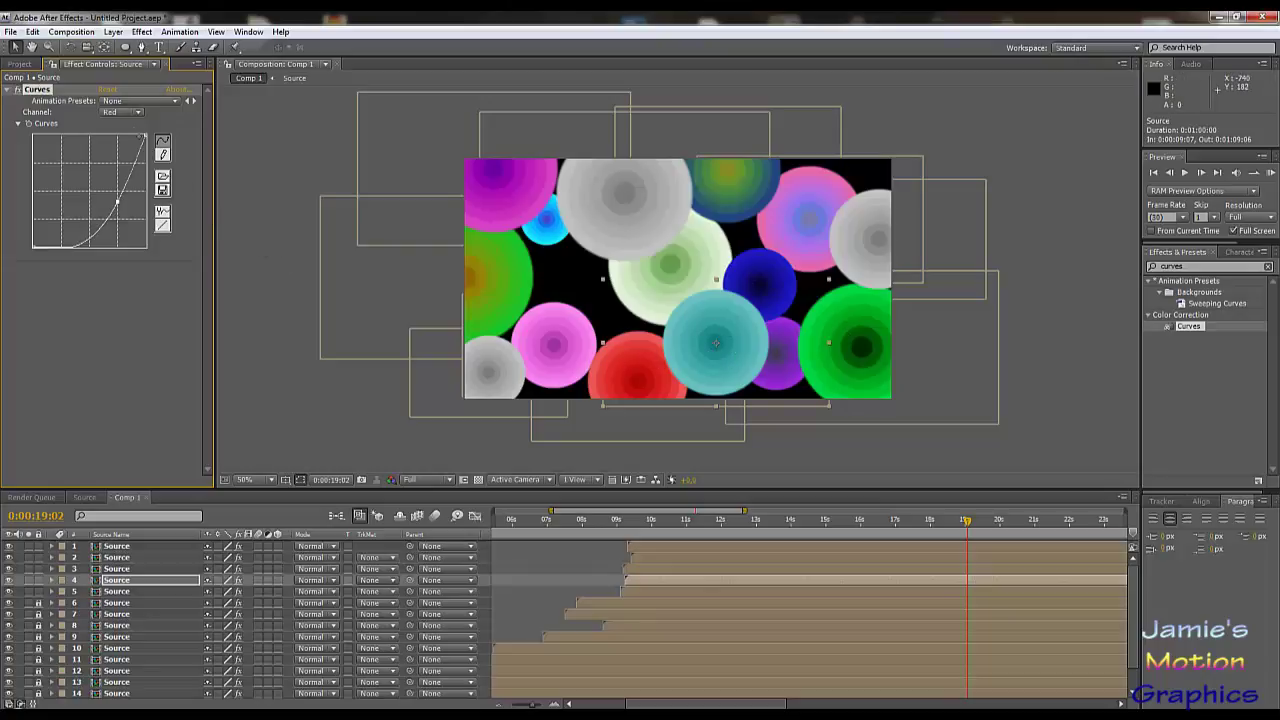
- Raise layer 4's Green curve slightly at the midtones and lower its RGB curve to get a darker sea green
click(127, 112)
click(128, 126)
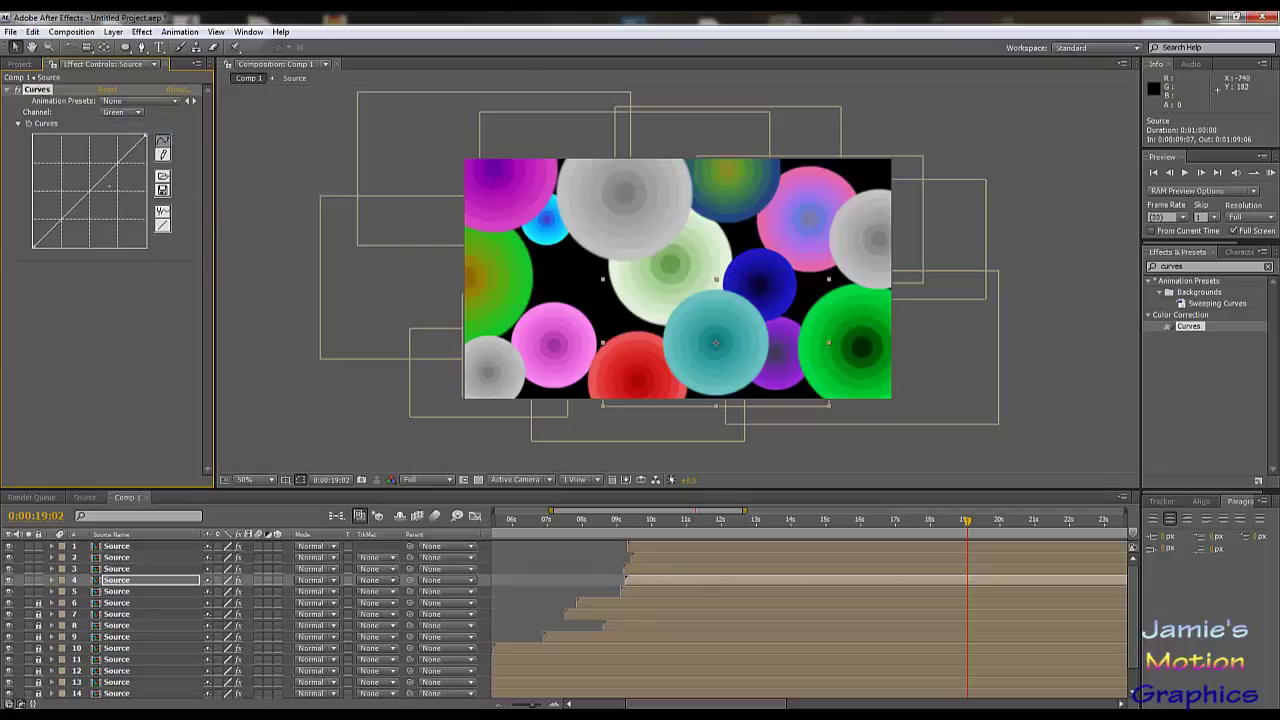
drag(99, 189, 88, 180)
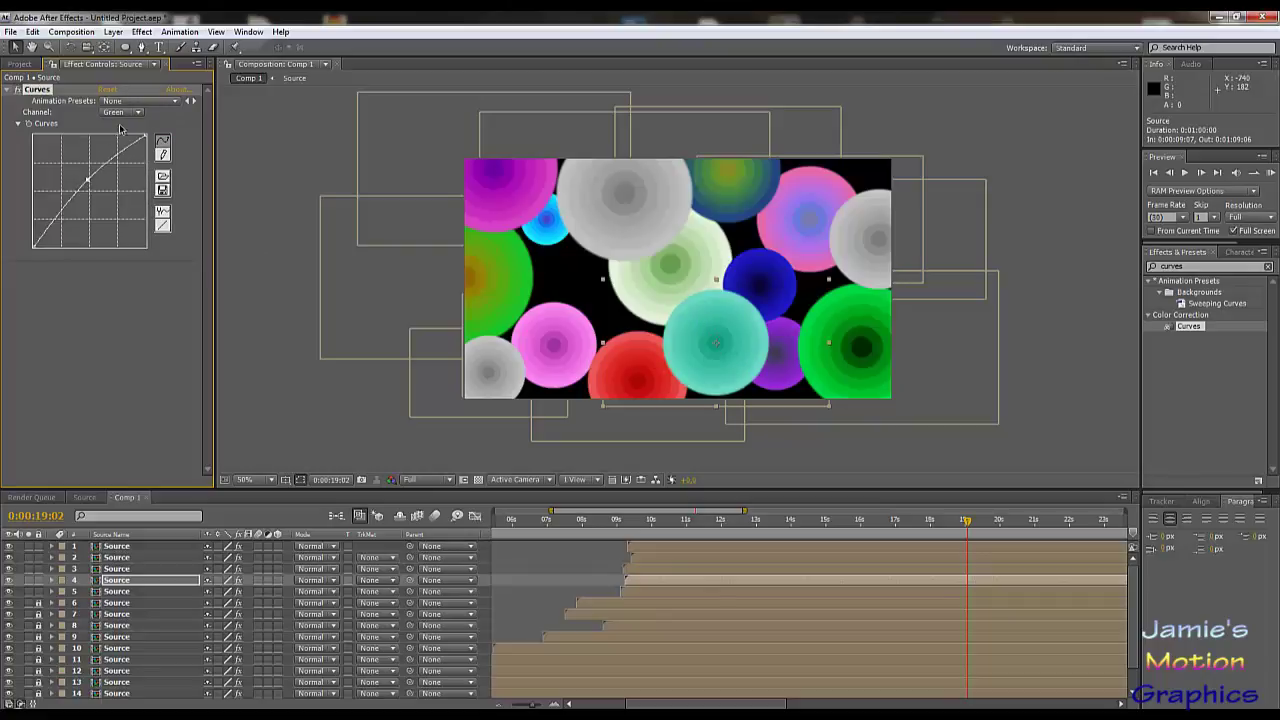
click(121, 113)
click(124, 86)
drag(92, 188, 100, 200)
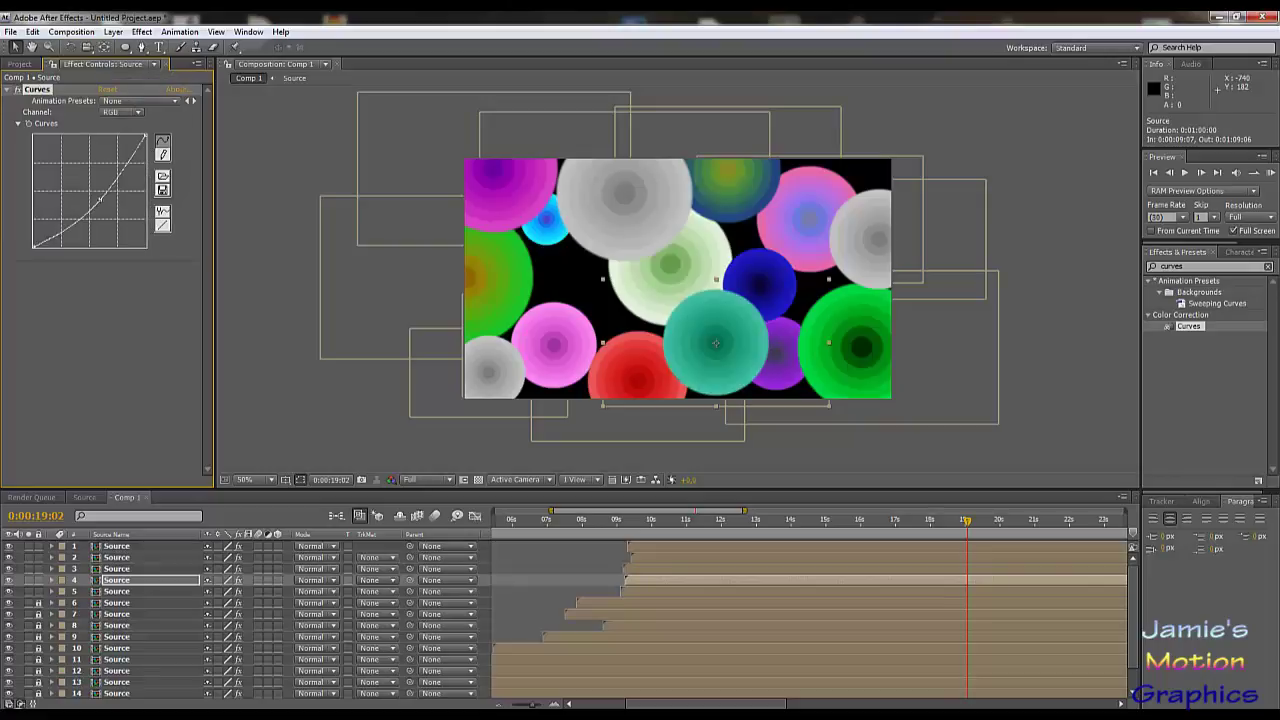
- Ease layer 4's RGB curve back up to just below the diagonal for a lighter teal
drag(99, 200, 92, 193)
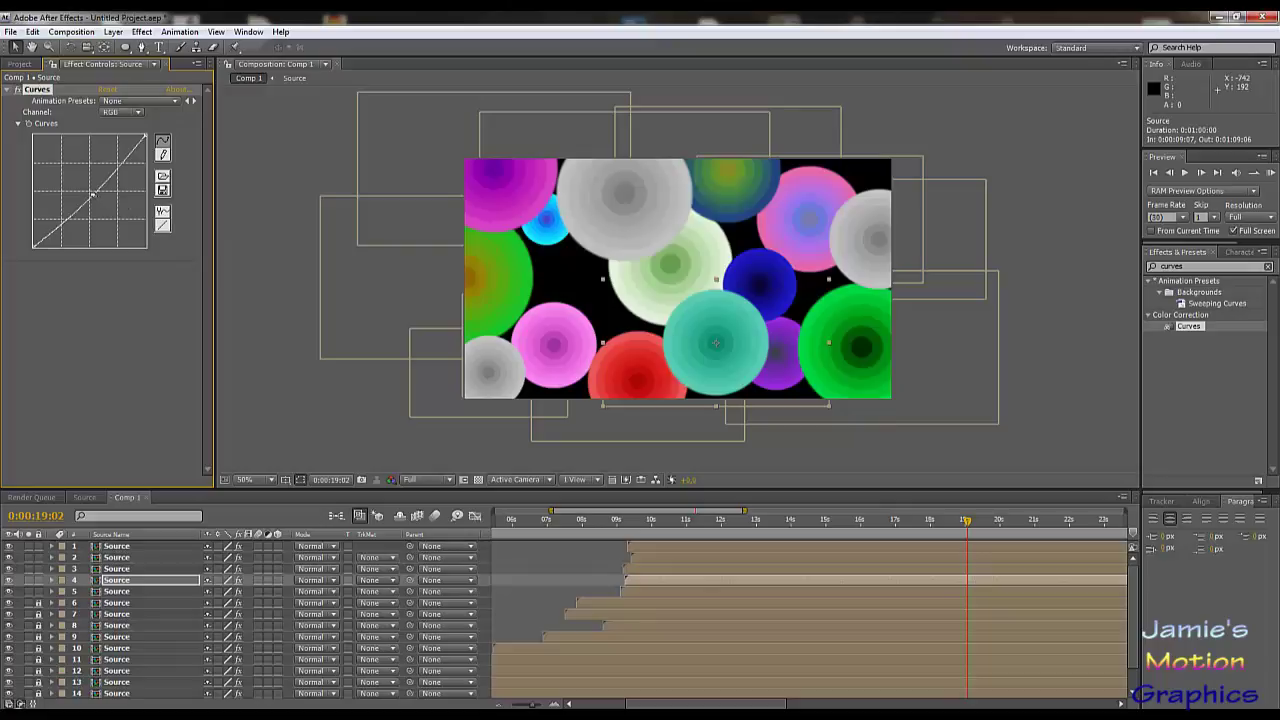
drag(92, 193, 96, 196)
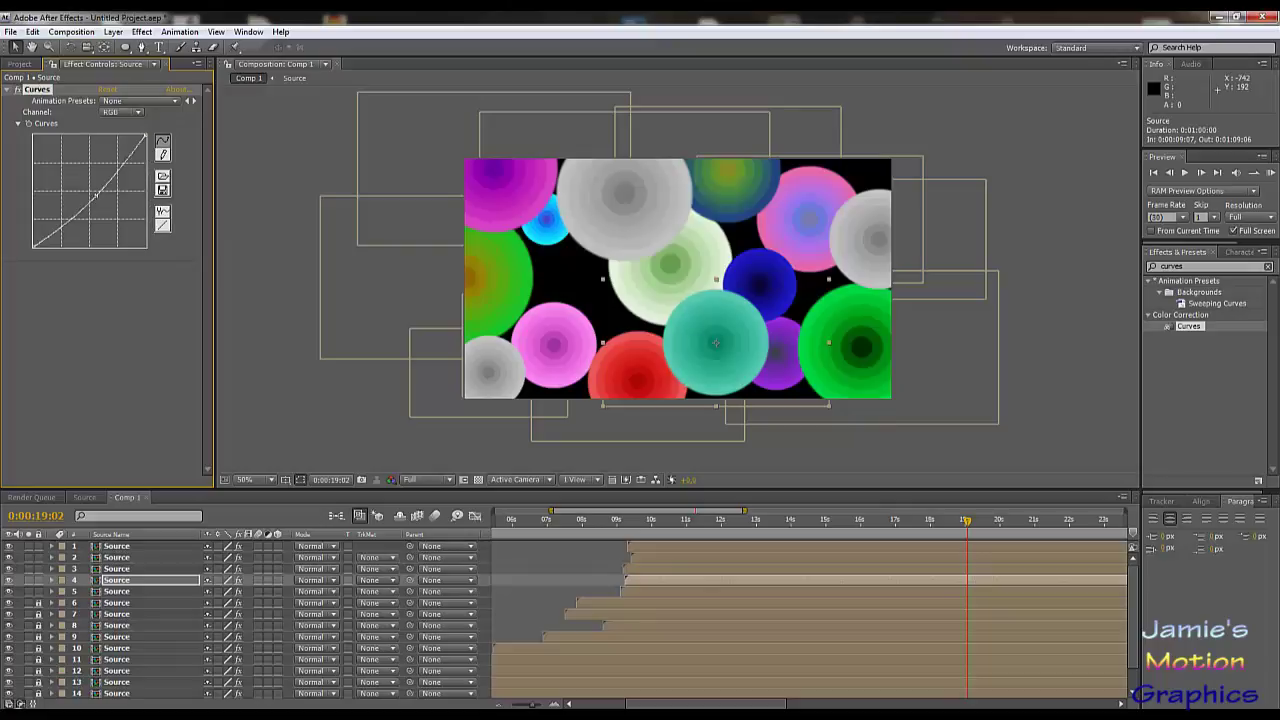
- Try lowering layer 4's Blue curve slightly at the midtones, and undo the change
click(116, 114)
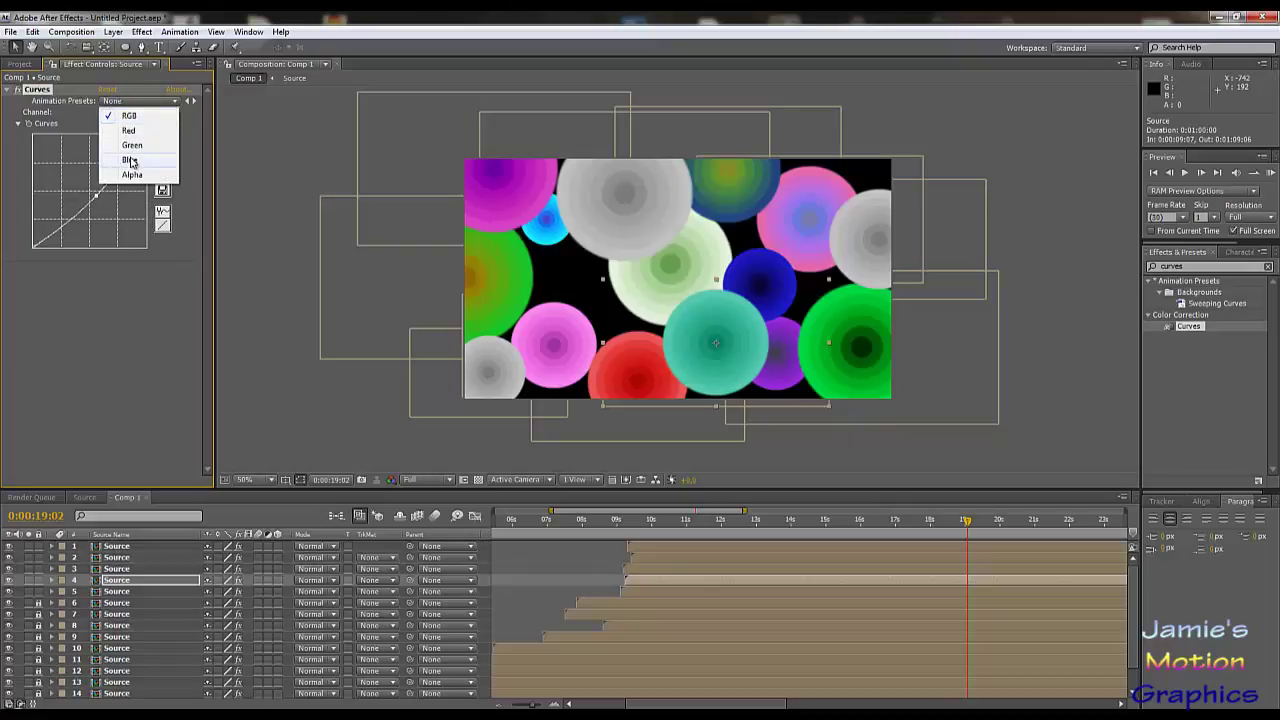
click(130, 161)
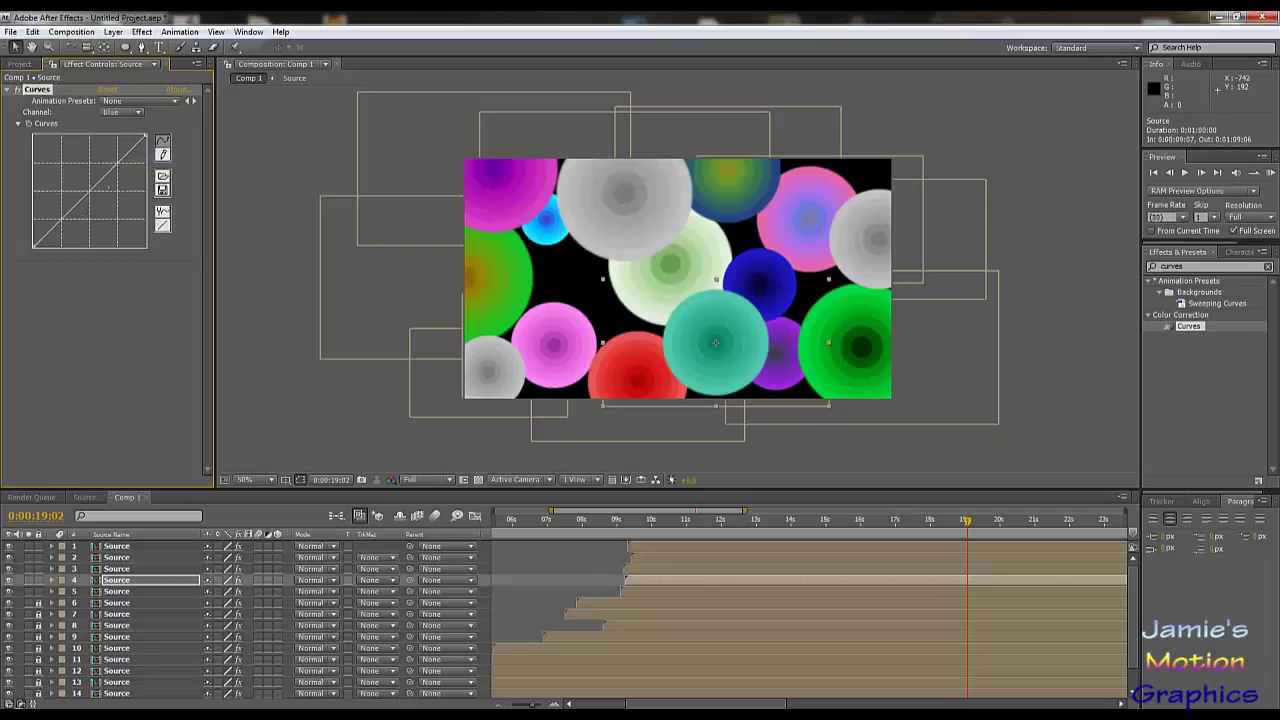
drag(90, 190, 100, 197)
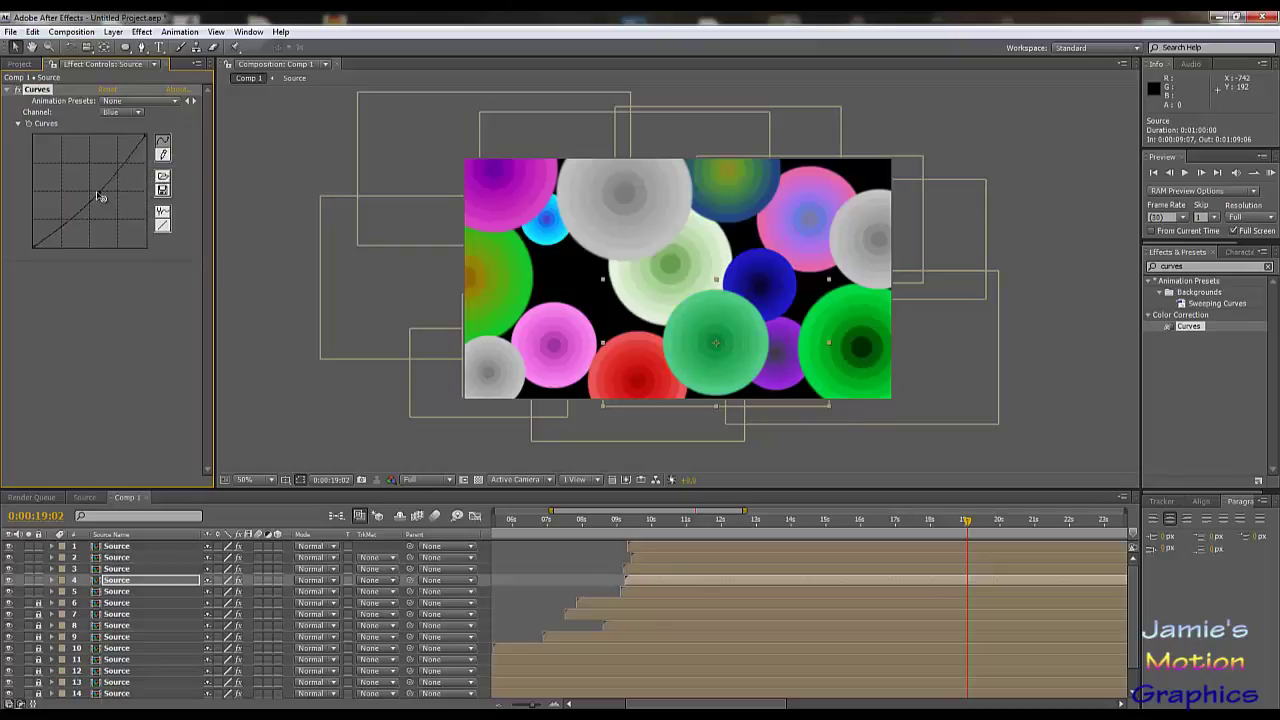
key(ctrl+z)
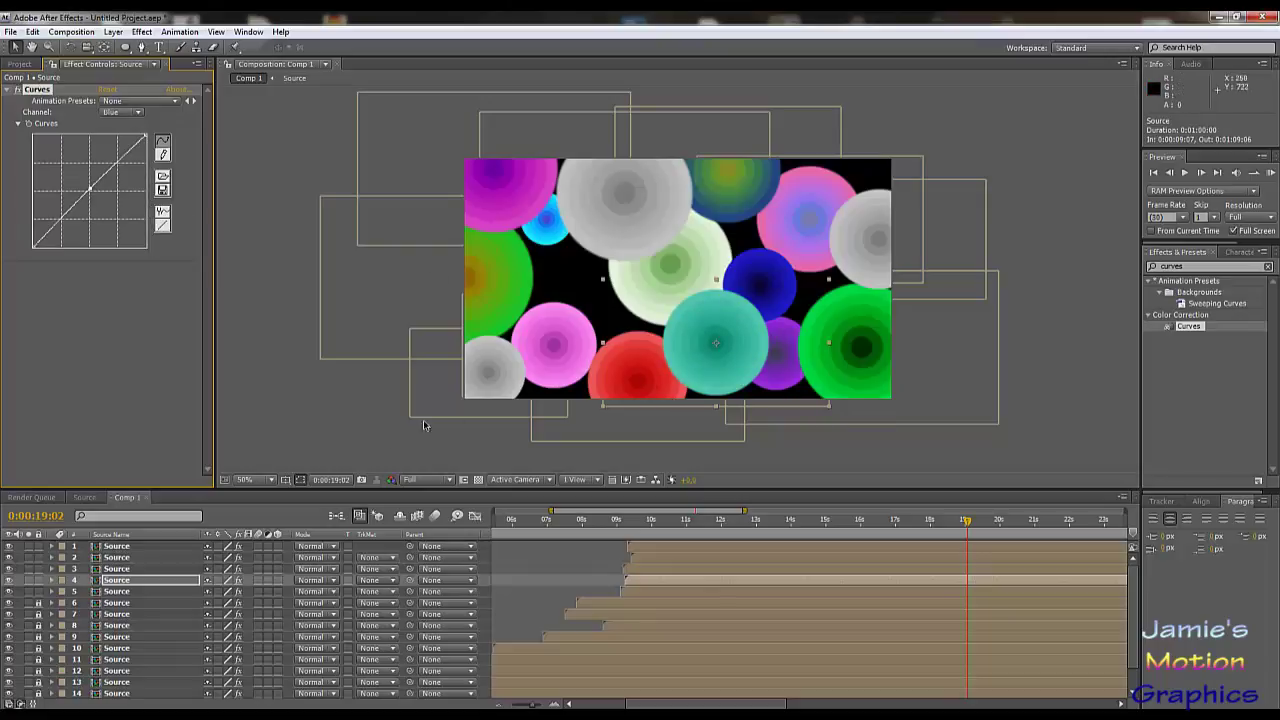
- Try raising layer 4's Red curve steeply in the shadows, and undo the change
click(124, 112)
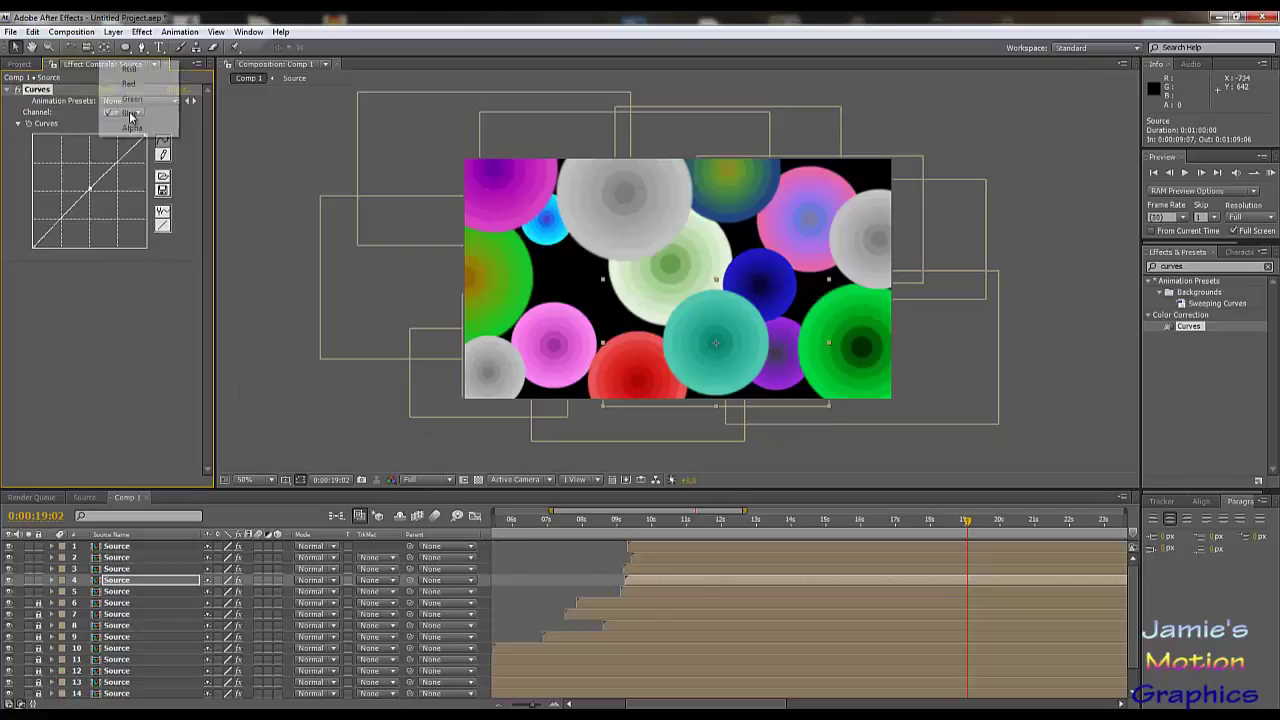
click(130, 82)
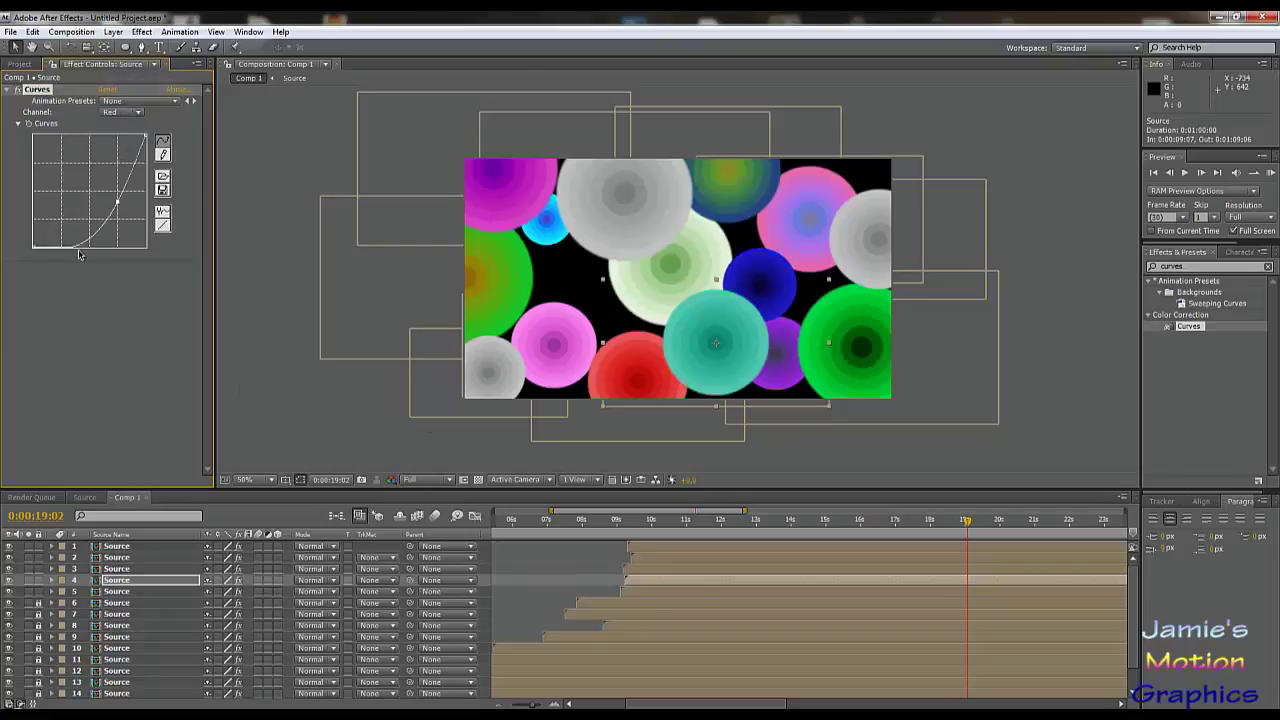
drag(78, 247, 62, 150)
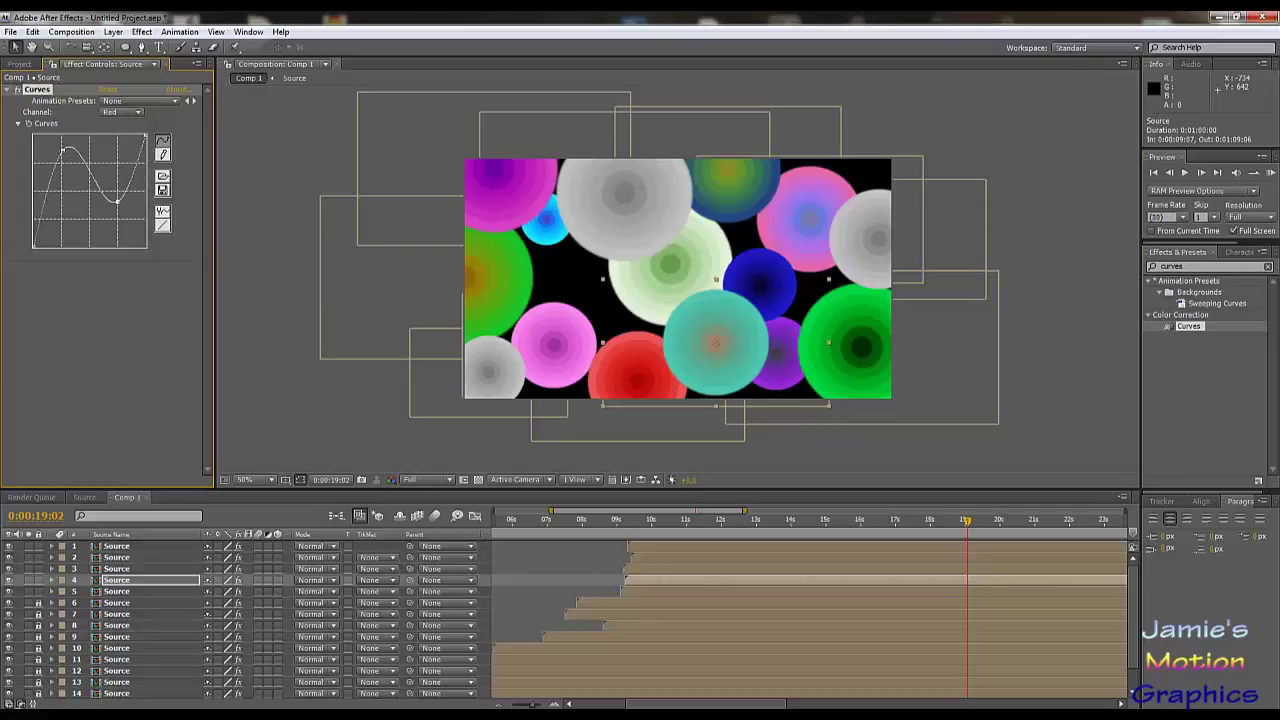
key(ctrl+z)
key(ctrl+z)
key(ctrl+z)
key(ctrl+z)
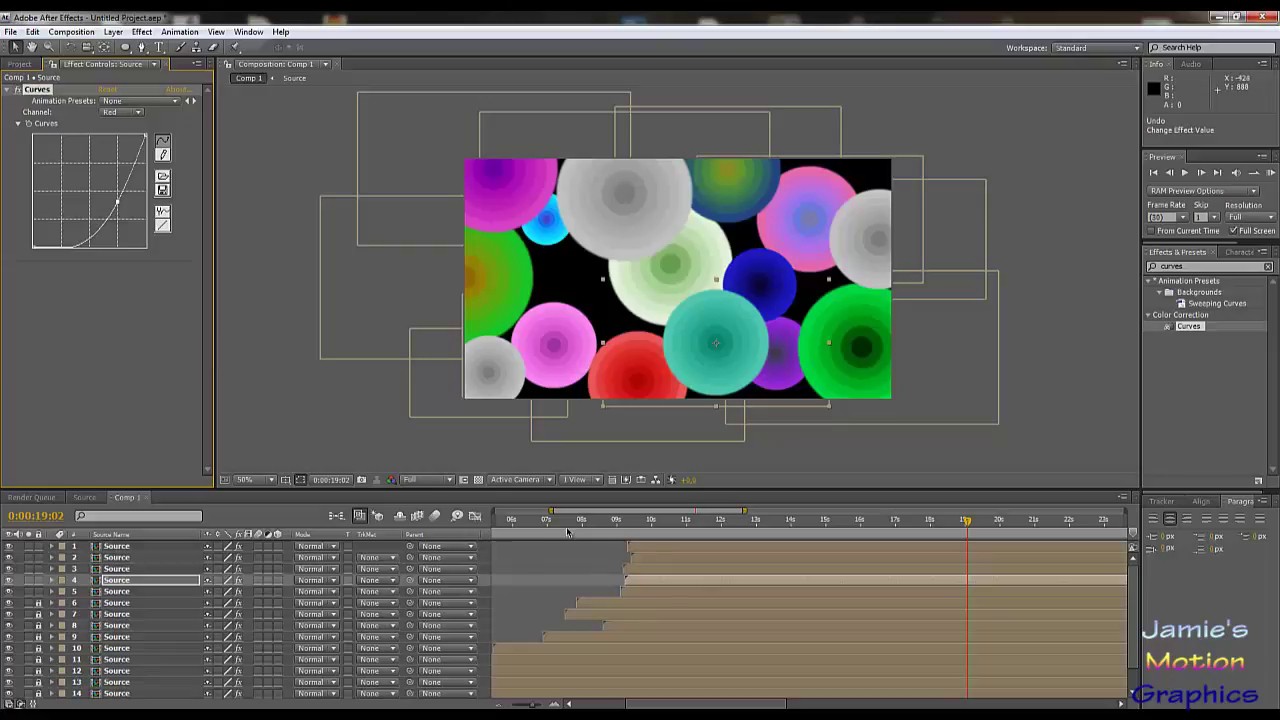
- Pull layer 3's RGB curve well down through the midtones to darken its grey circle, discarding the extra shadow point
click(673, 568)
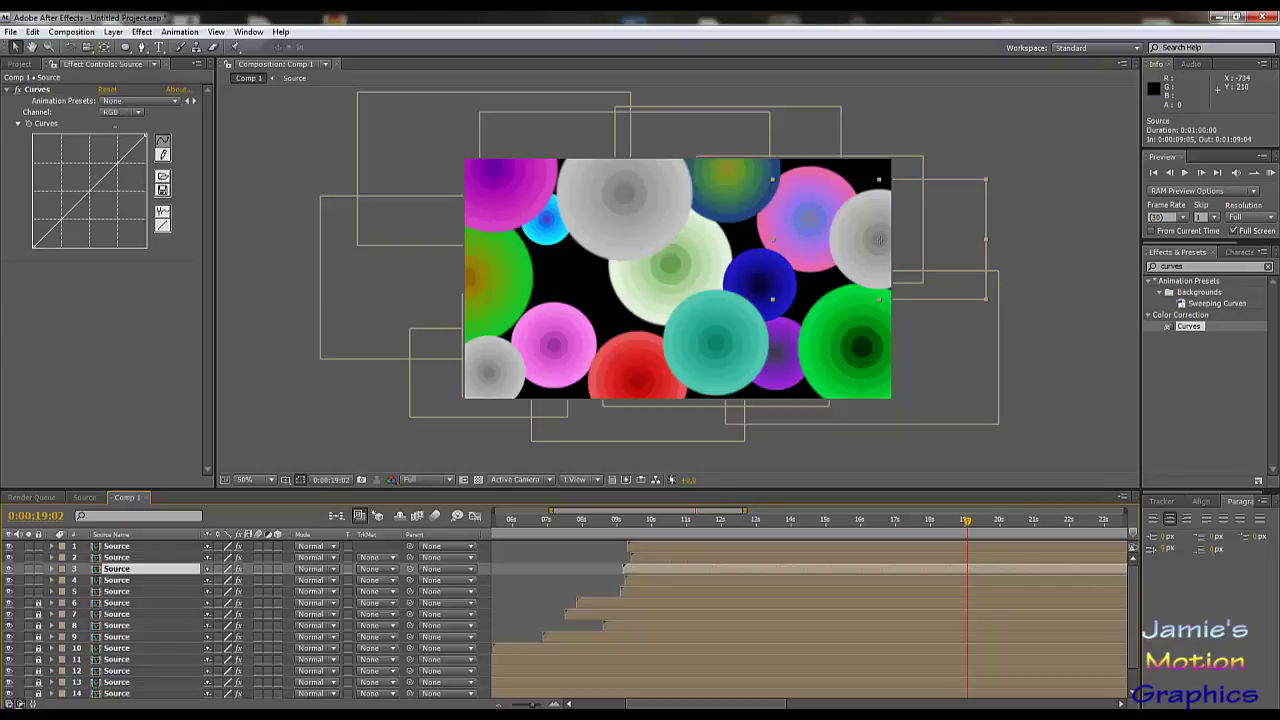
drag(100, 184, 110, 207)
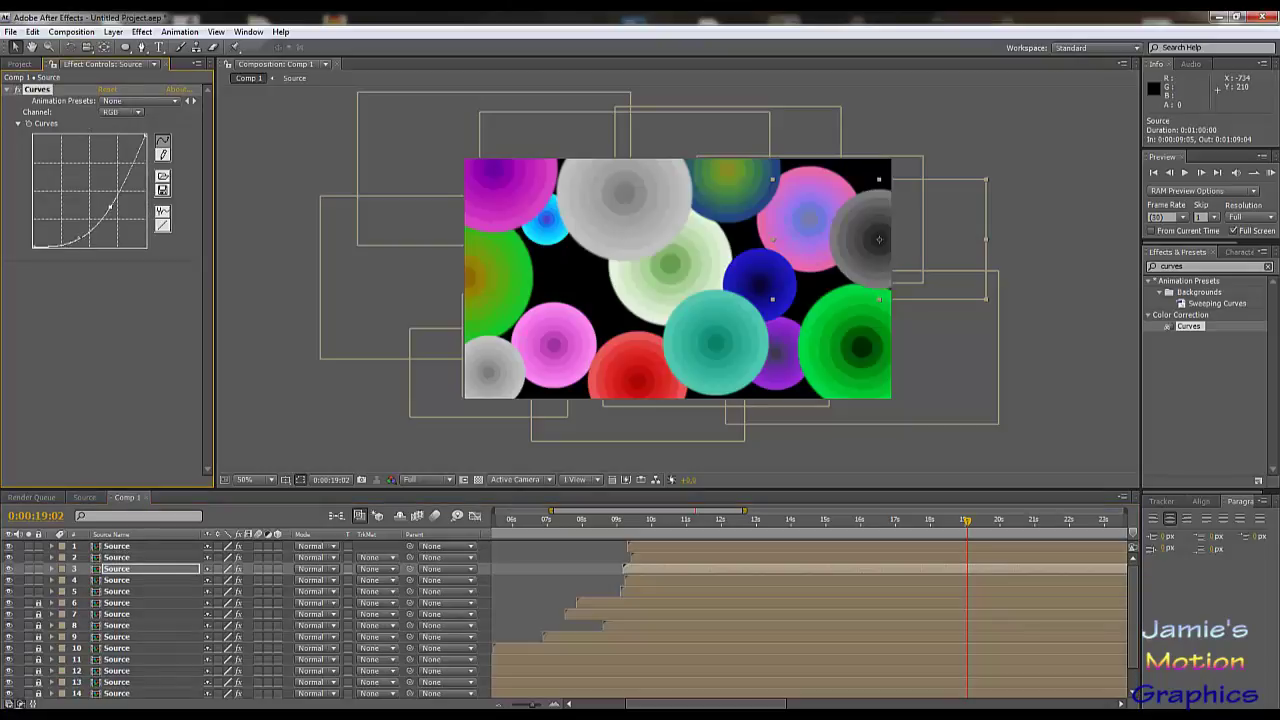
mouse_move(58, 238)
mouse_down()
mouse_move(60, 208)
mouse_move(57, 237)
mouse_up()
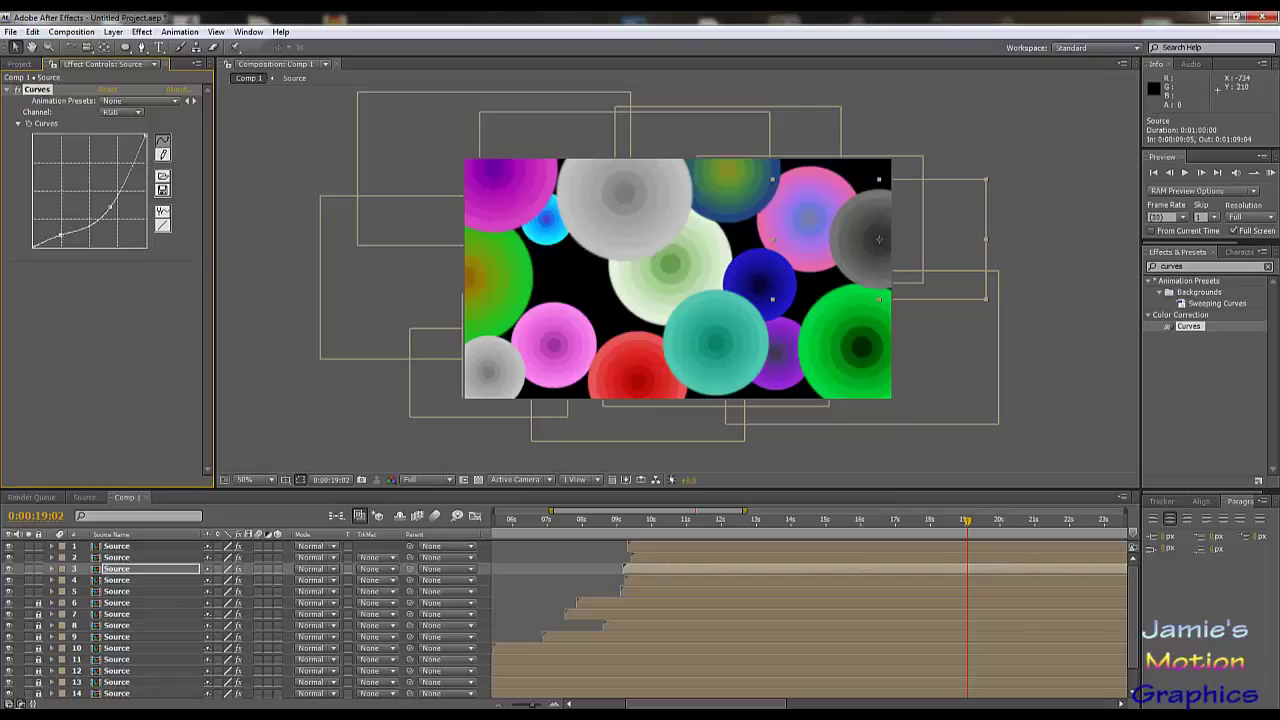
key(ctrl+z)
key(ctrl+z)
- Raise layer 3's Green curve at the midtones and its Red curve more strongly to turn the circle tan
click(137, 112)
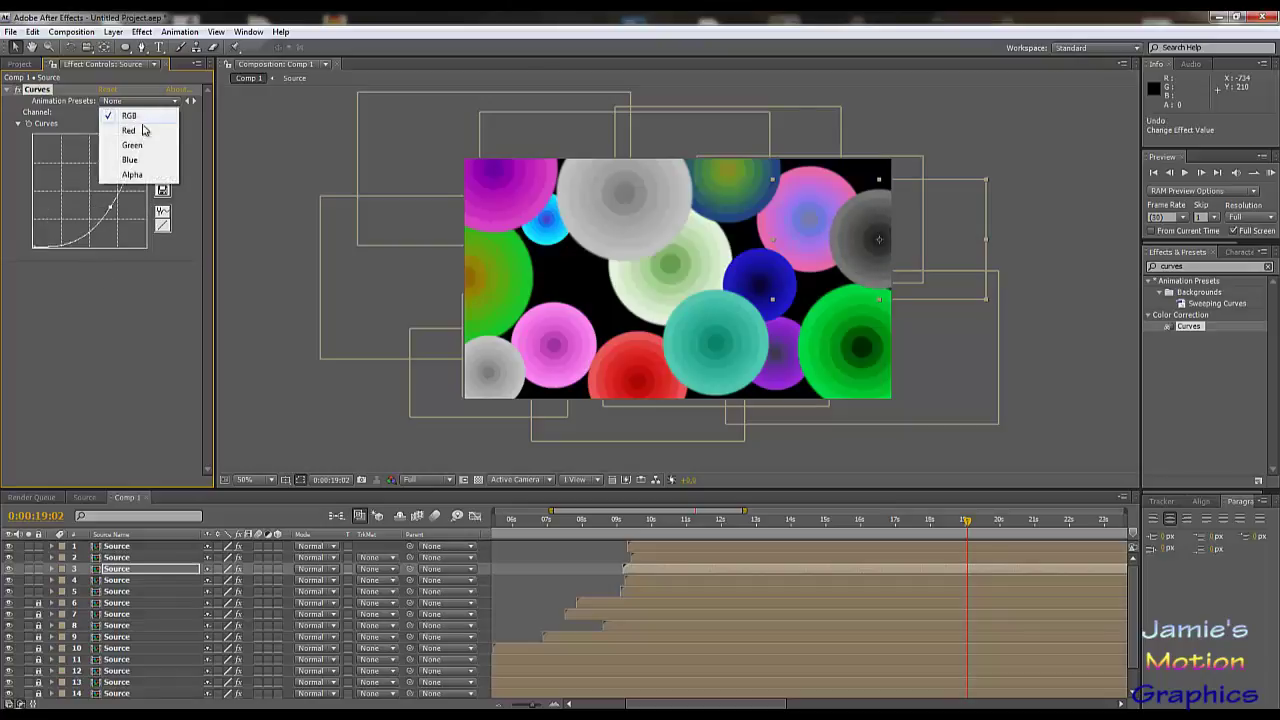
click(138, 145)
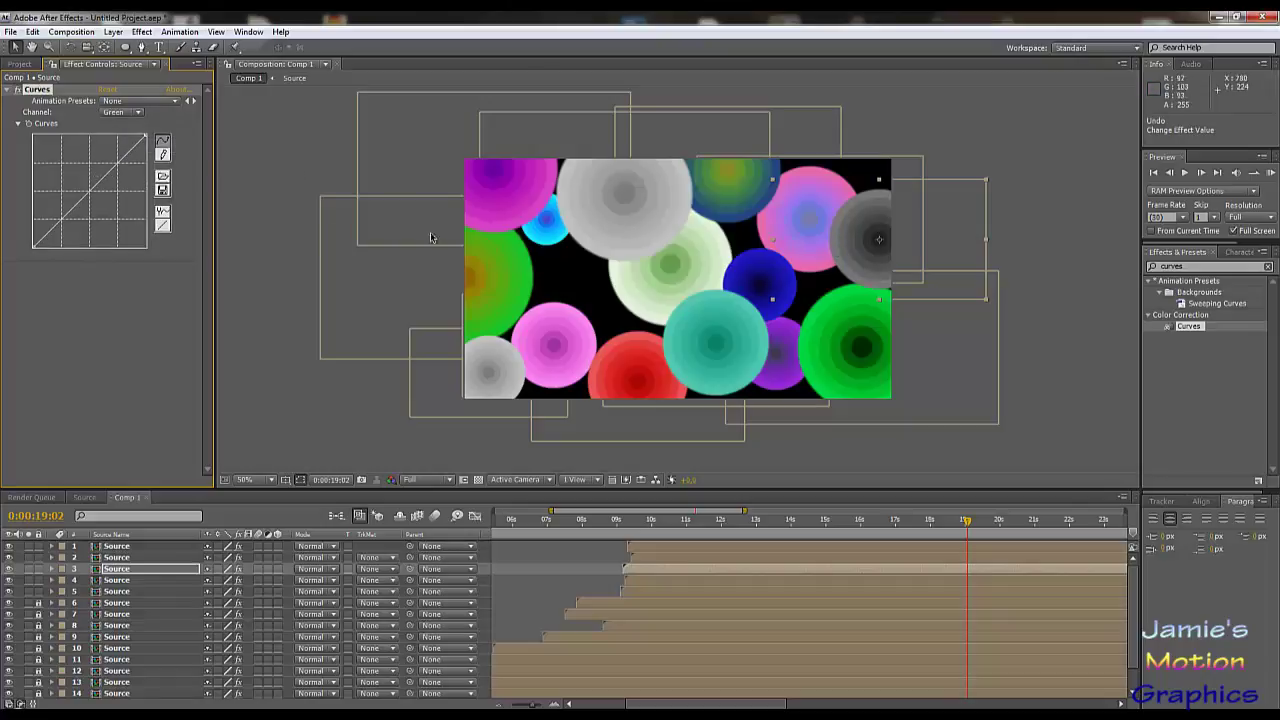
drag(77, 203, 77, 183)
click(132, 112)
click(128, 98)
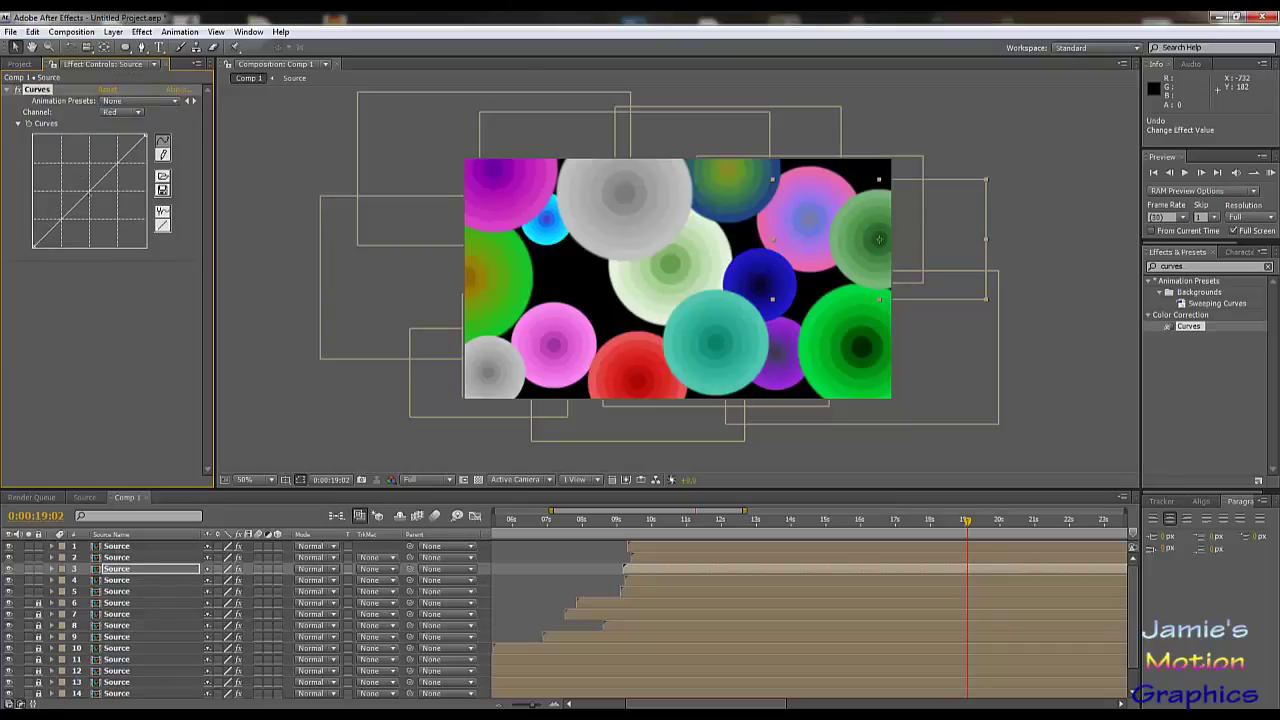
drag(70, 211, 70, 182)
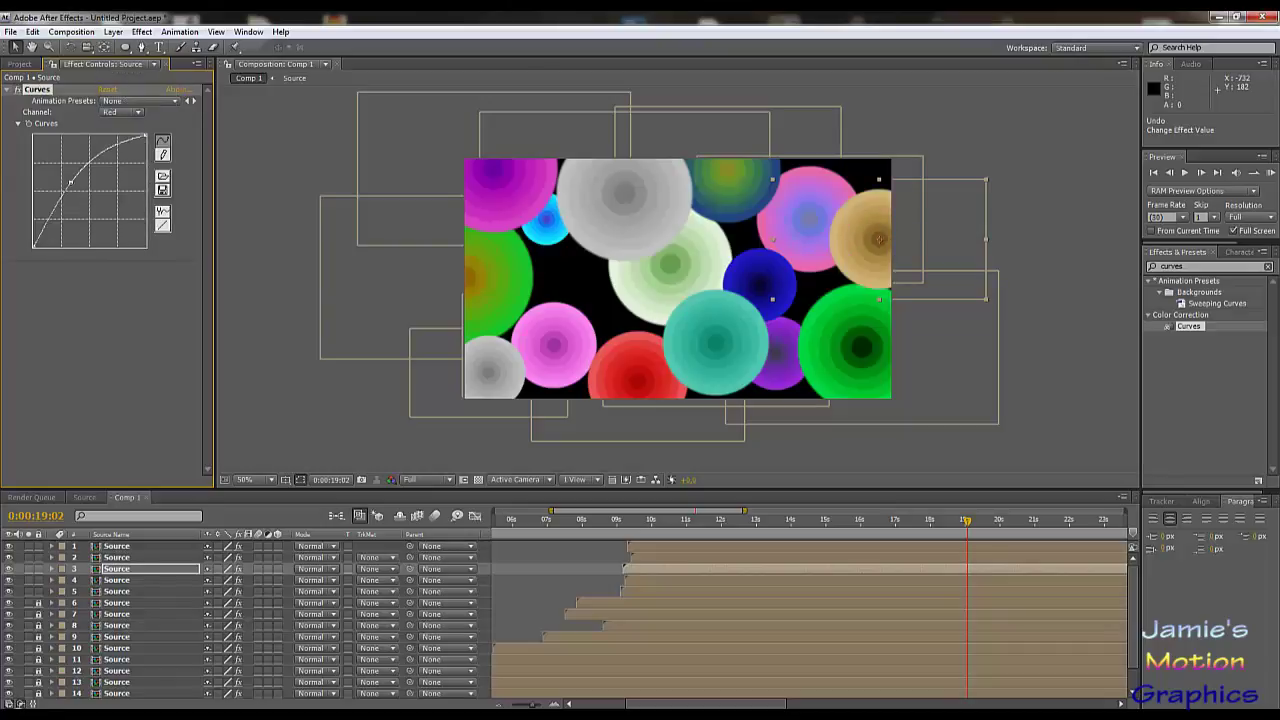
- Lower layer 3's Blue curve at the midtones and pull its RGB curve further down for a deep gold
click(137, 111)
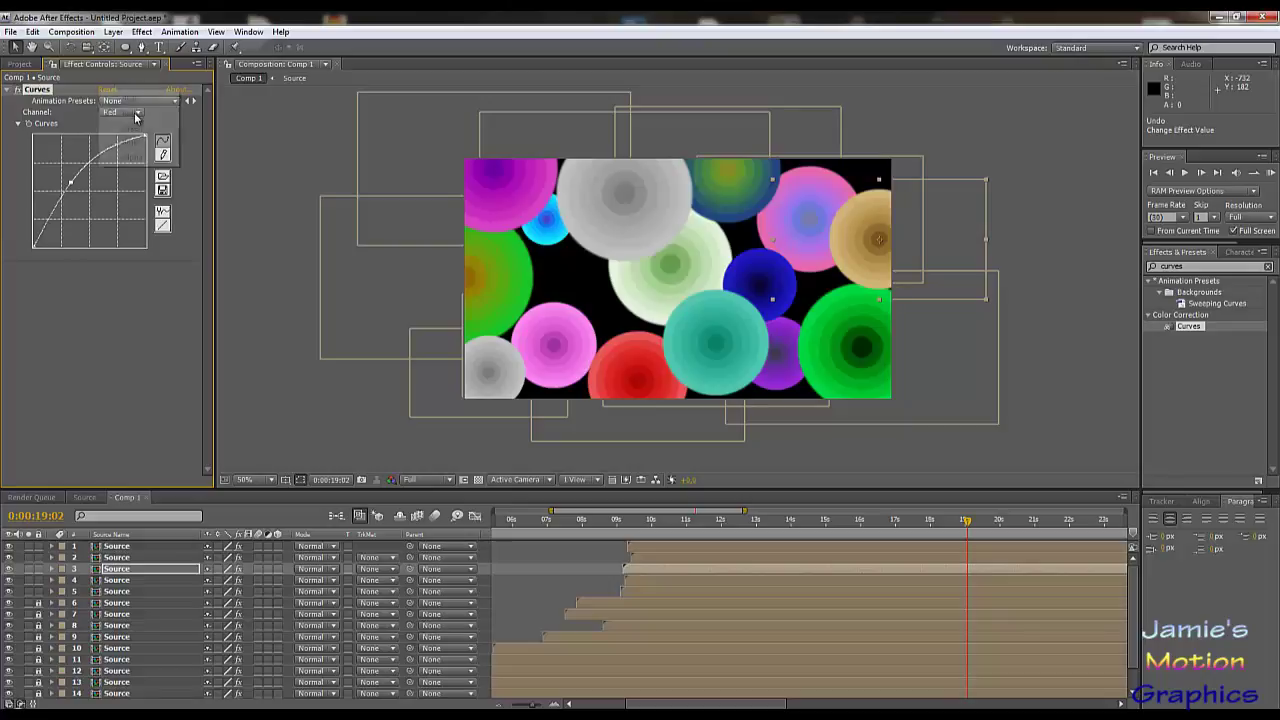
click(135, 142)
drag(95, 205, 99, 206)
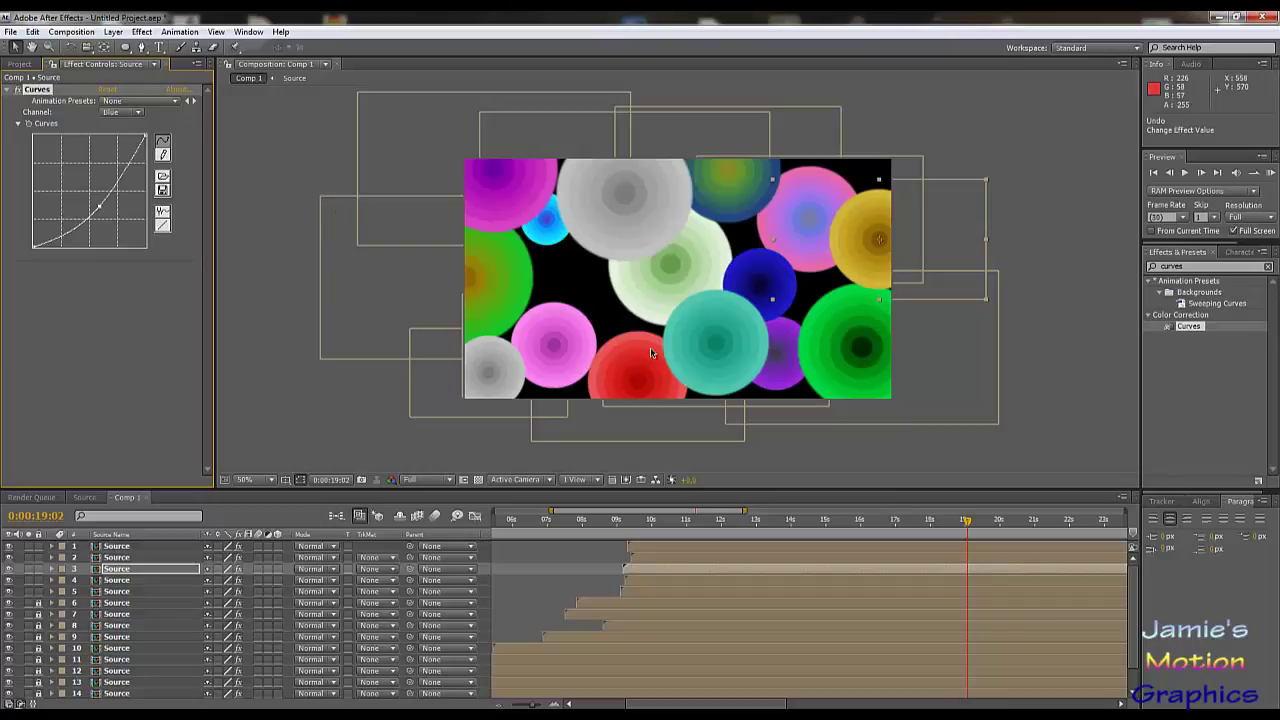
click(116, 113)
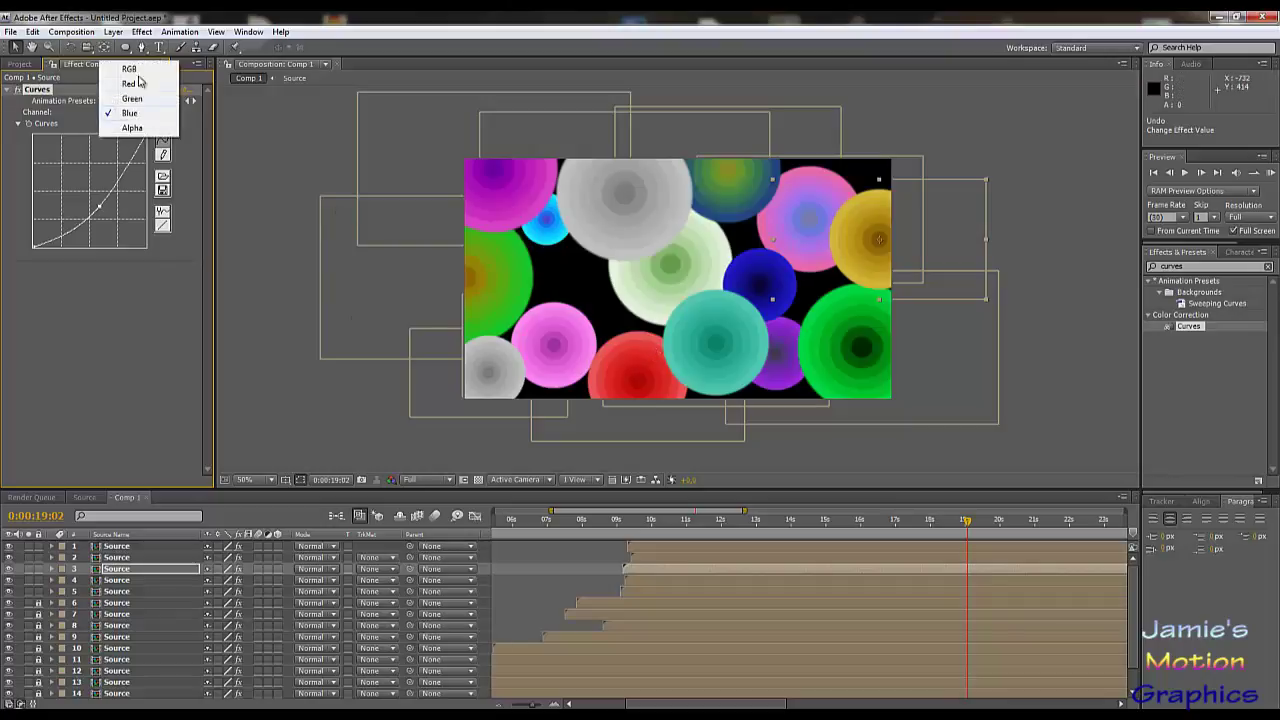
click(127, 65)
mouse_move(110, 207)
mouse_down()
mouse_move(124, 190)
mouse_move(136, 212)
mouse_move(124, 196)
mouse_up()
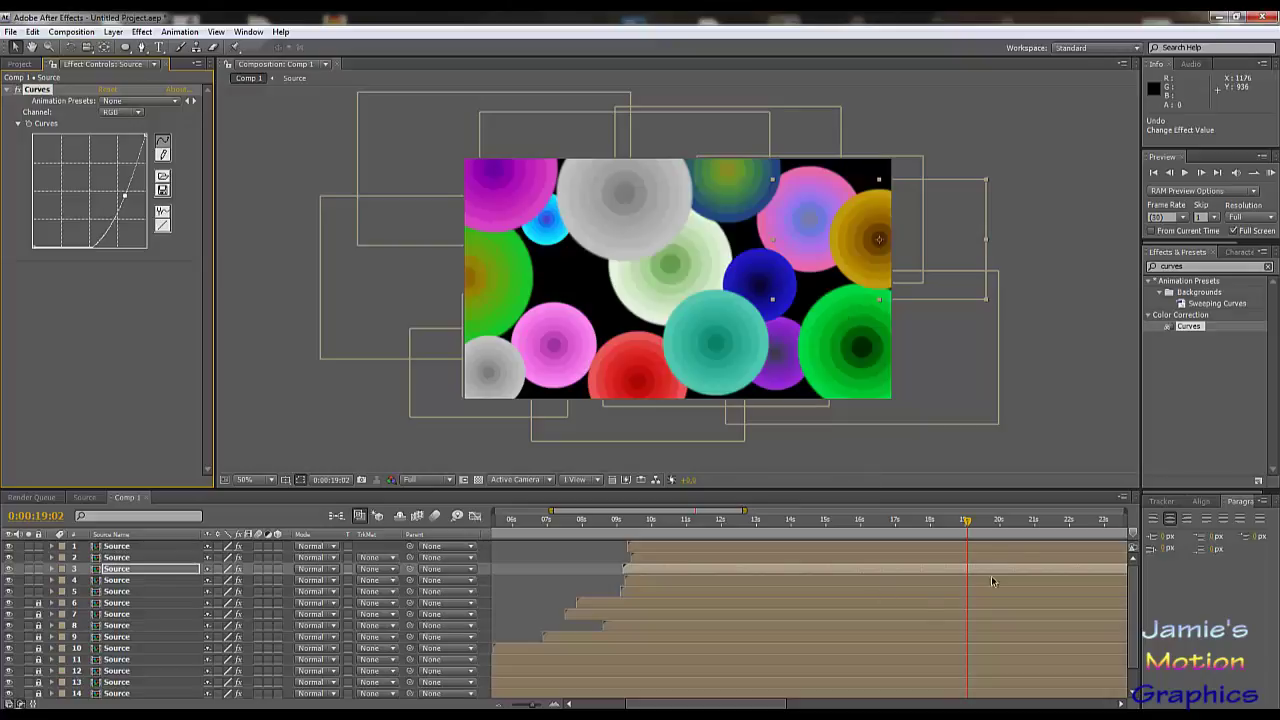
- Pull layer 2's Green curve well down and raise its Blue curve moderately to turn the grey circle purple
click(726, 558)
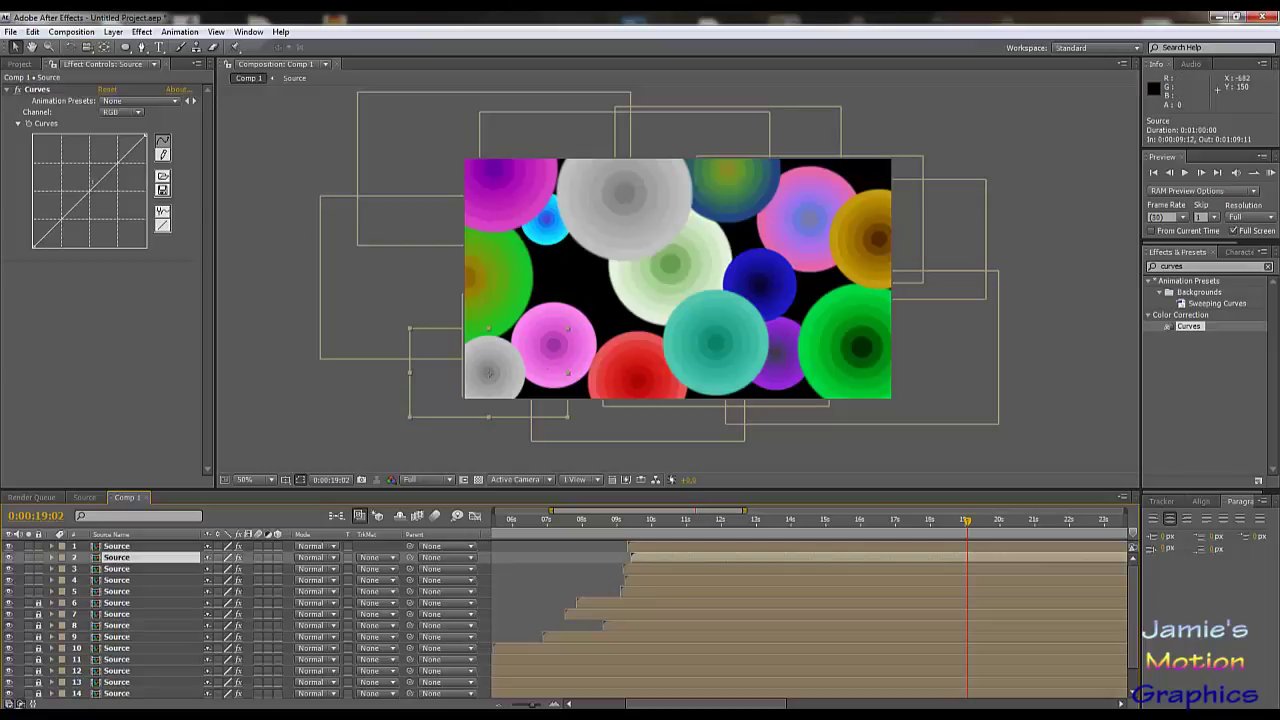
click(113, 115)
click(131, 146)
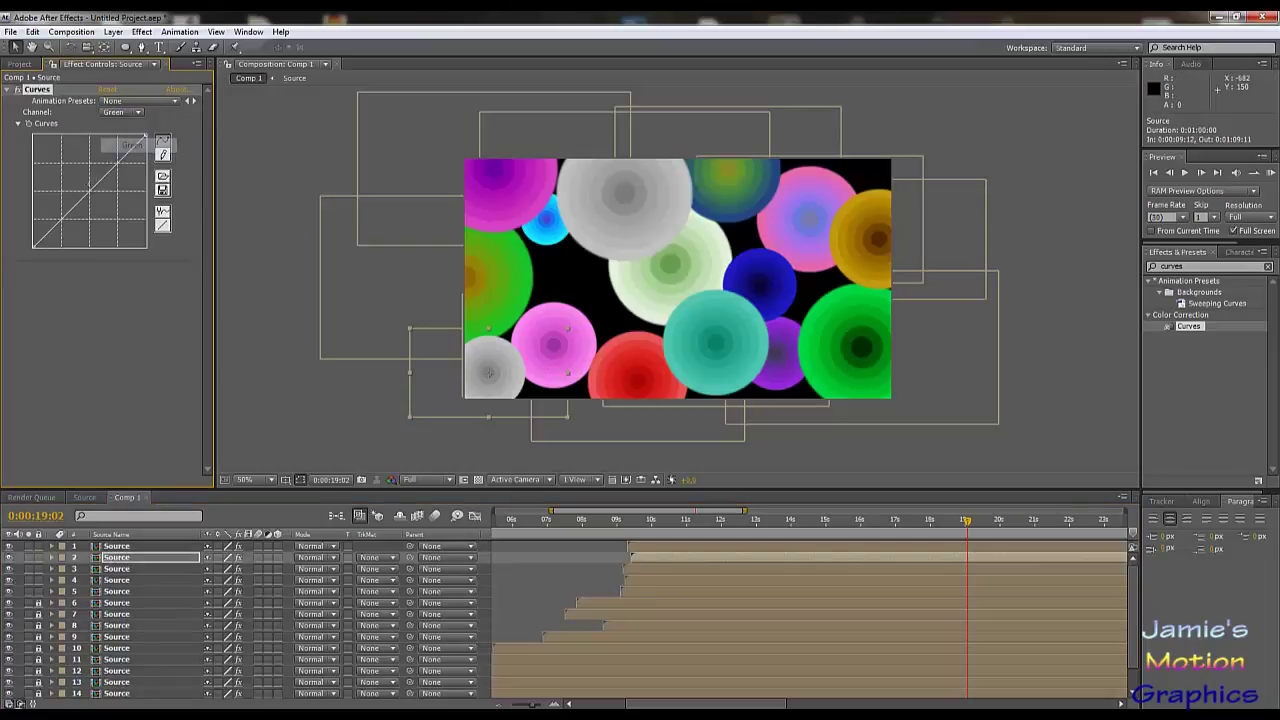
drag(90, 196, 108, 207)
click(125, 113)
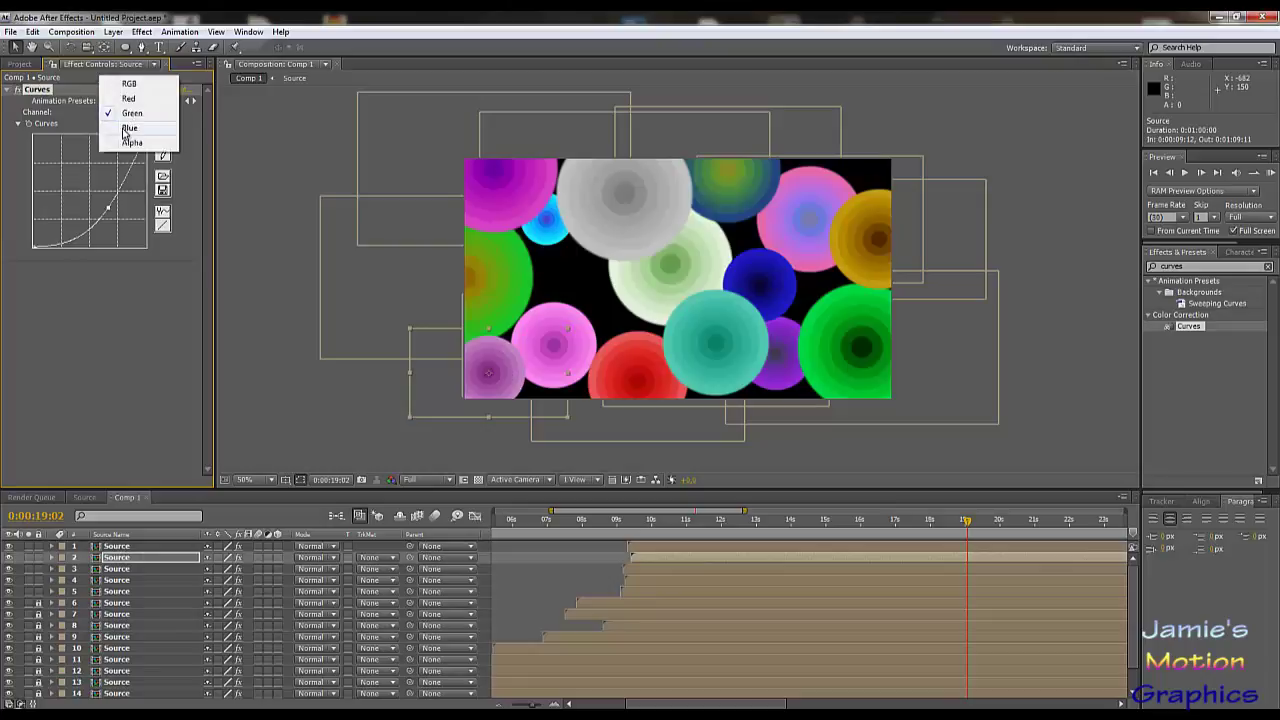
click(129, 127)
drag(92, 189, 81, 186)
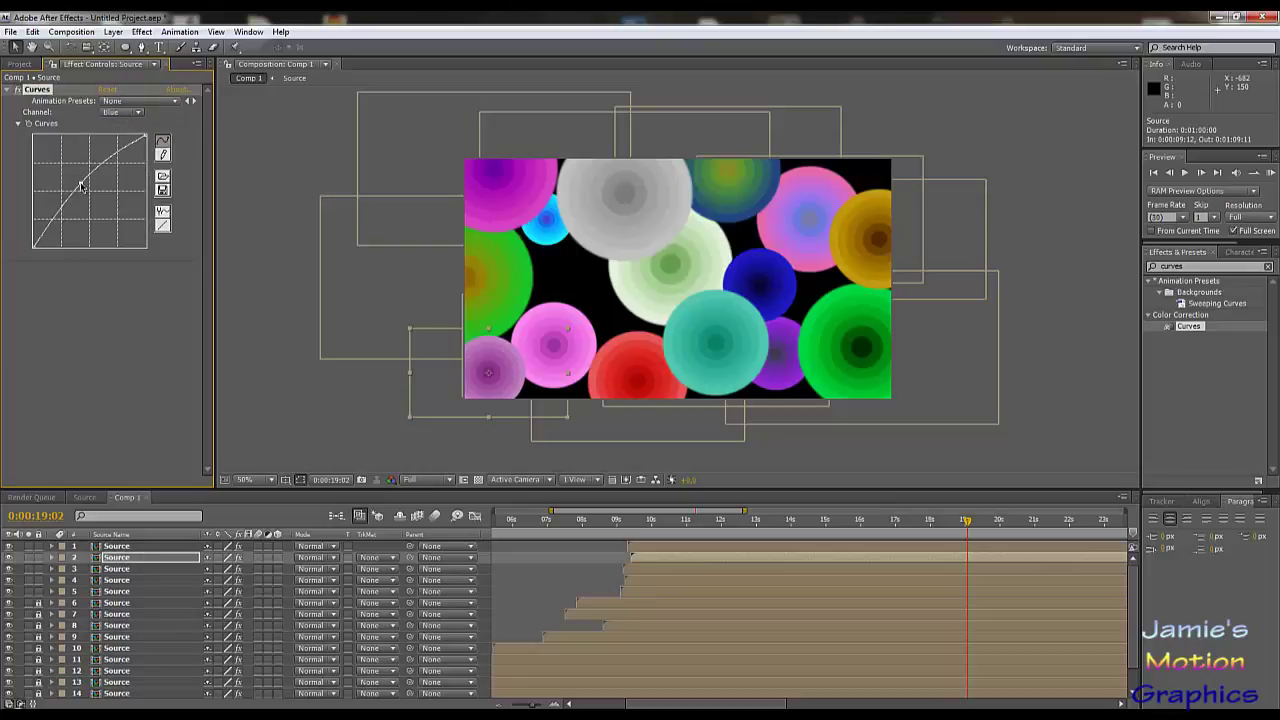
- Pull layer 2's Red curve strongly down, cutting the shadows, to turn the circle blue
click(124, 114)
click(112, 84)
drag(88, 193, 110, 217)
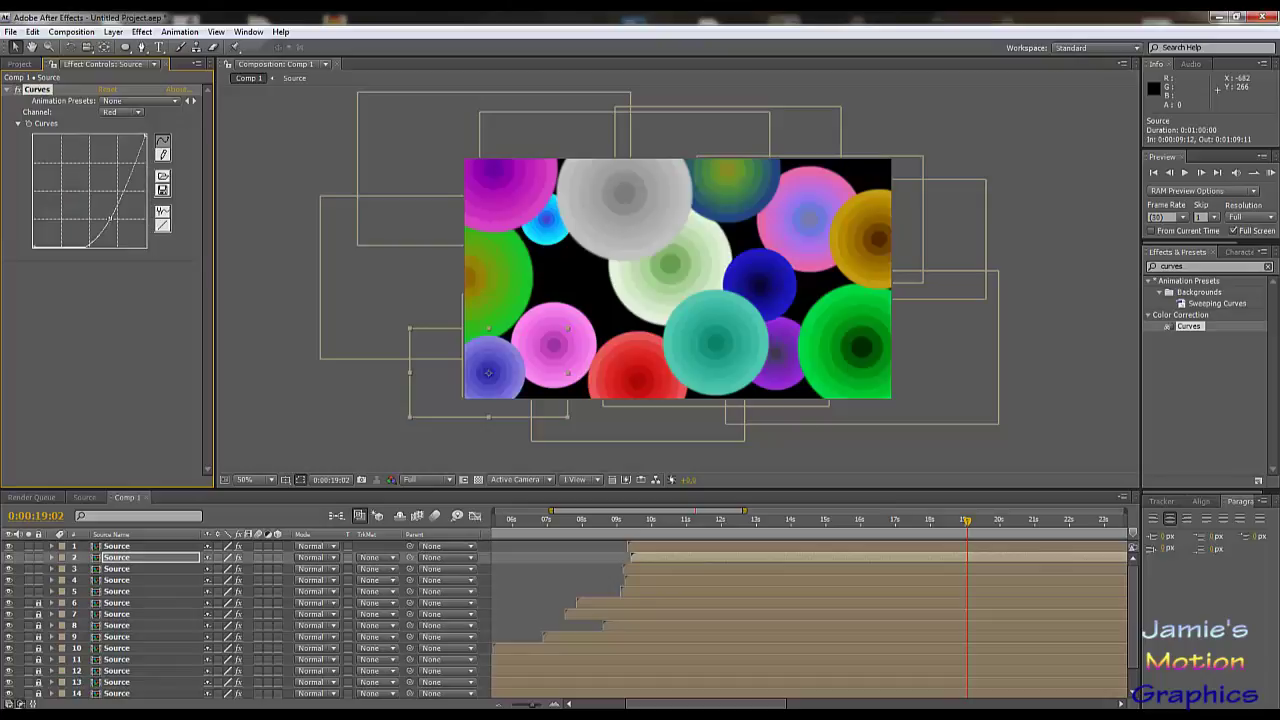
- Shape layer 2's RGB curve into an S with raised highlights and slightly lowered shadows for more contrast
click(120, 112)
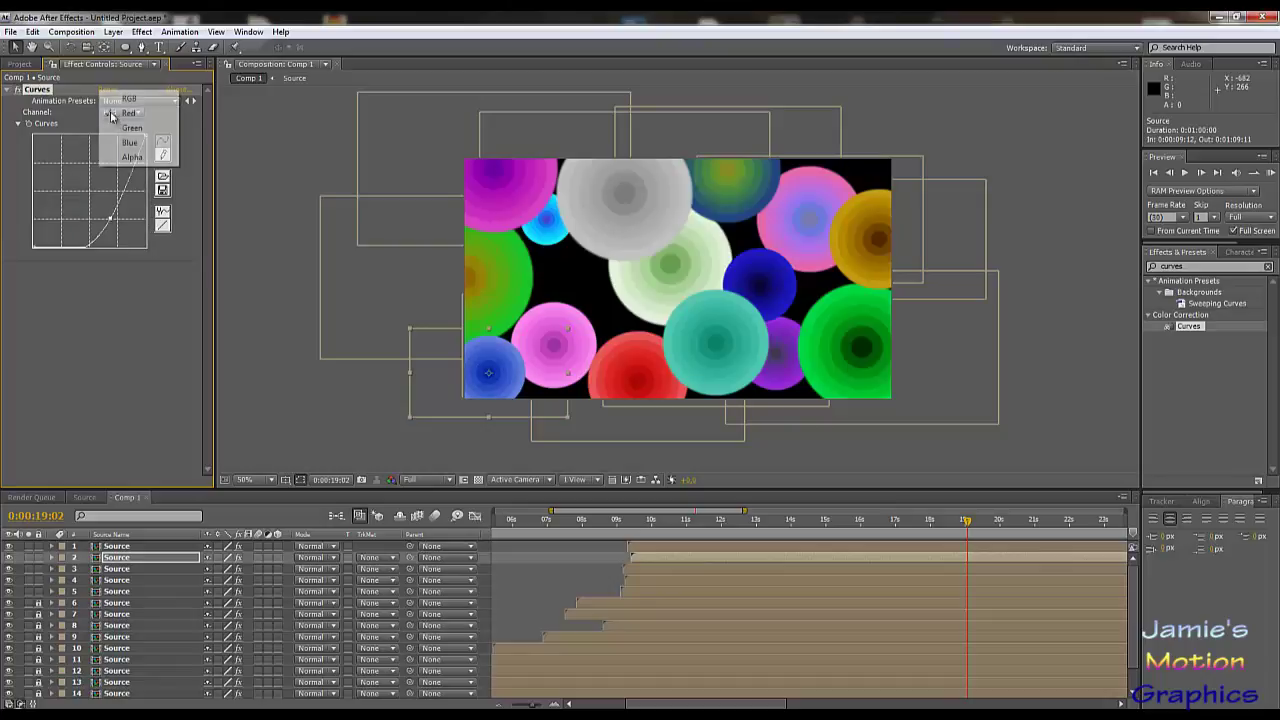
click(125, 100)
drag(124, 158, 108, 155)
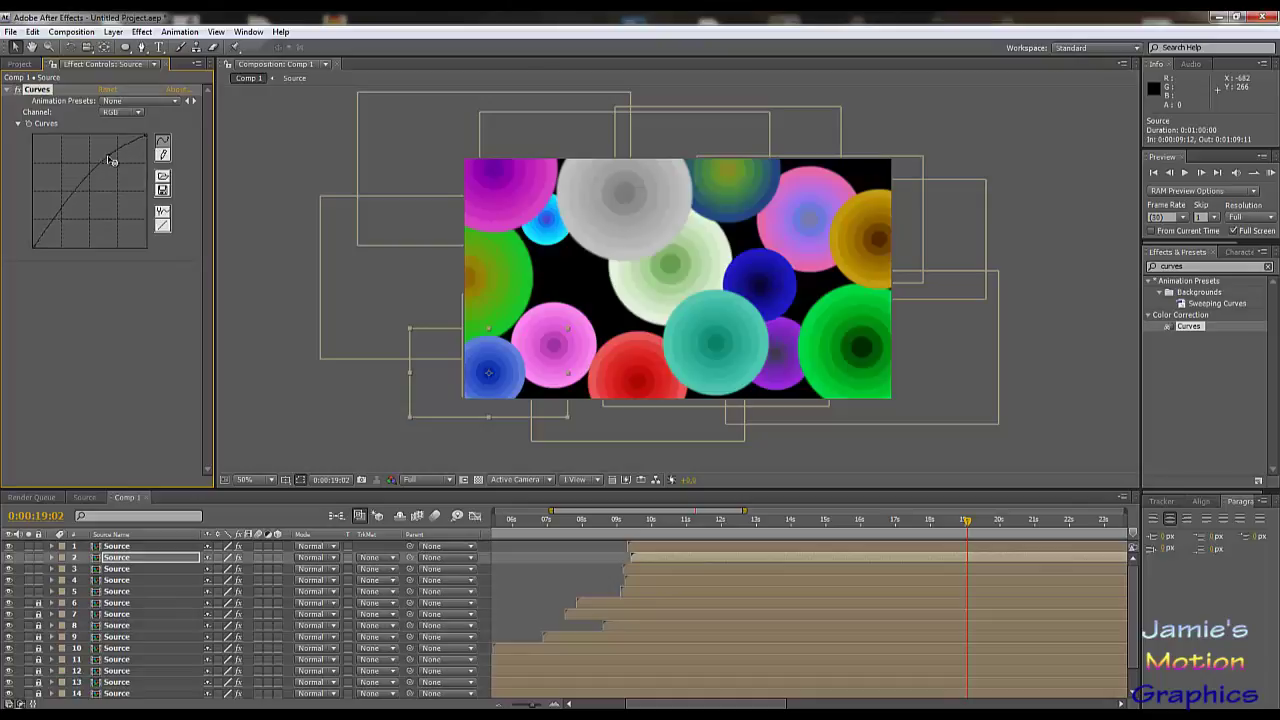
mouse_move(62, 214)
mouse_down()
mouse_move(73, 222)
mouse_move(64, 215)
mouse_up()
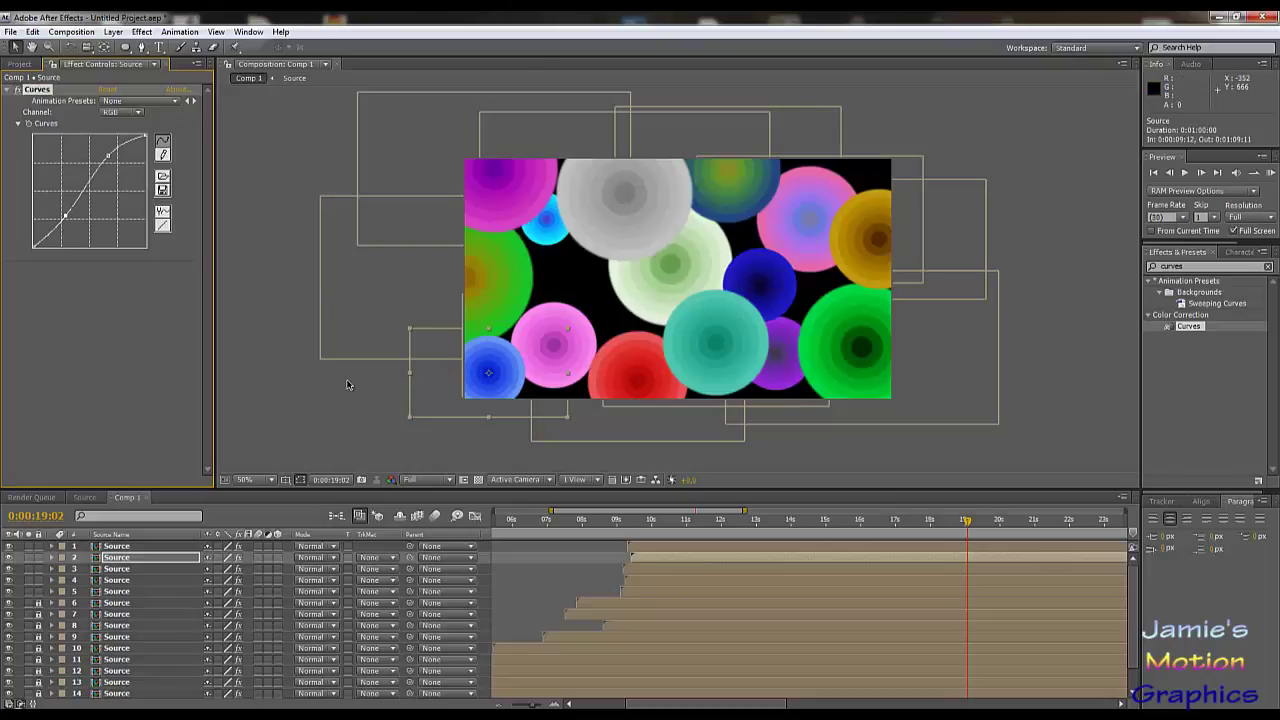
- Ease layer 2's Red curve back up at the midtones to shift the circle to violet, and deselect the layer
click(116, 114)
click(128, 127)
drag(110, 218, 100, 206)
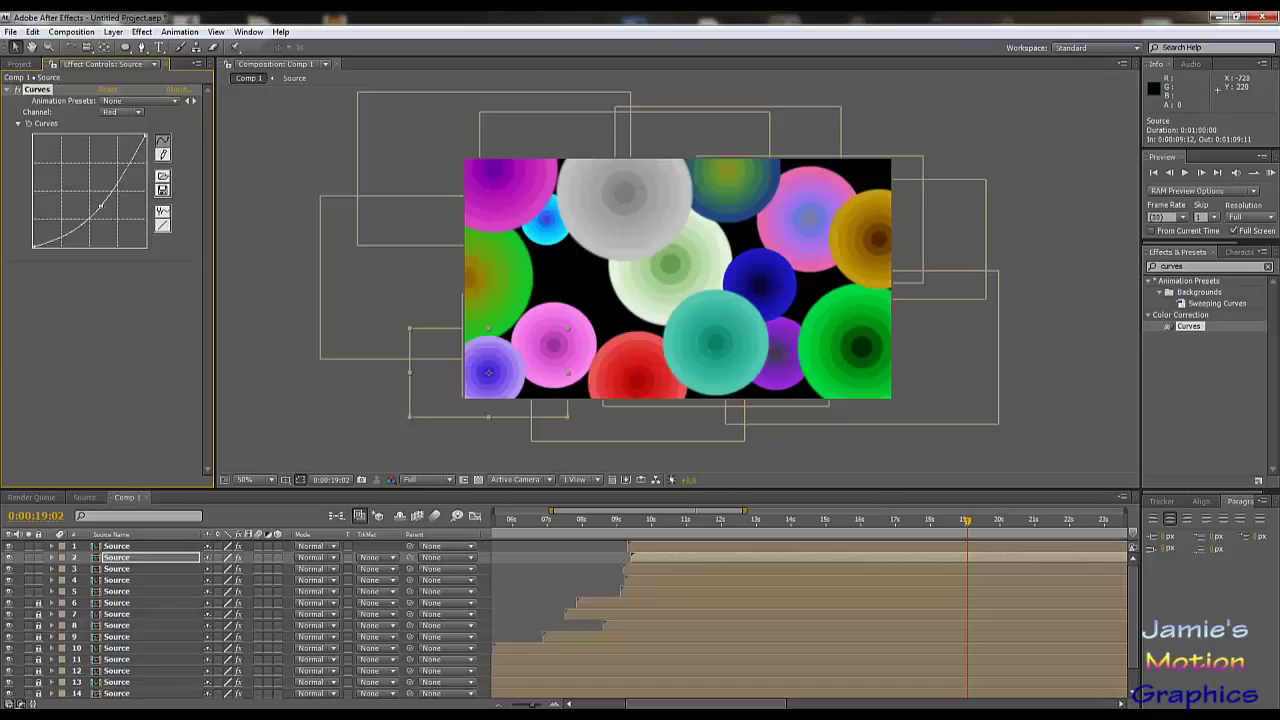
click(110, 281)
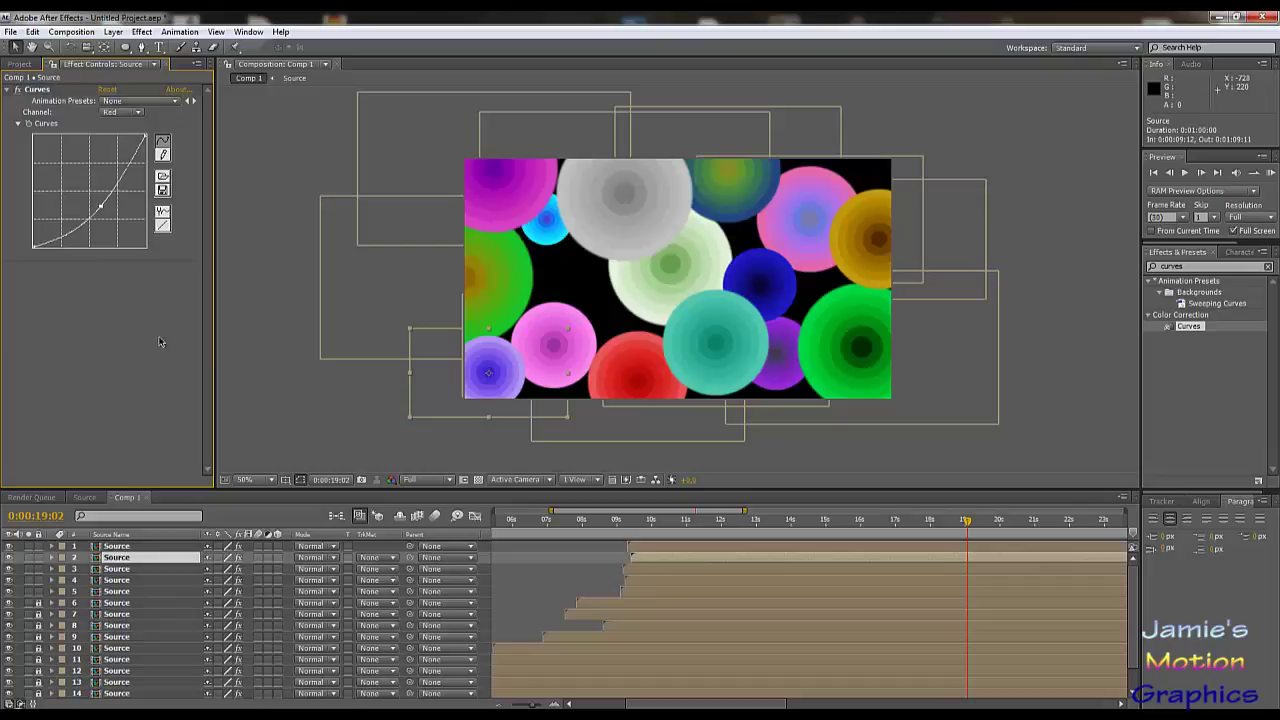
click(365, 421)
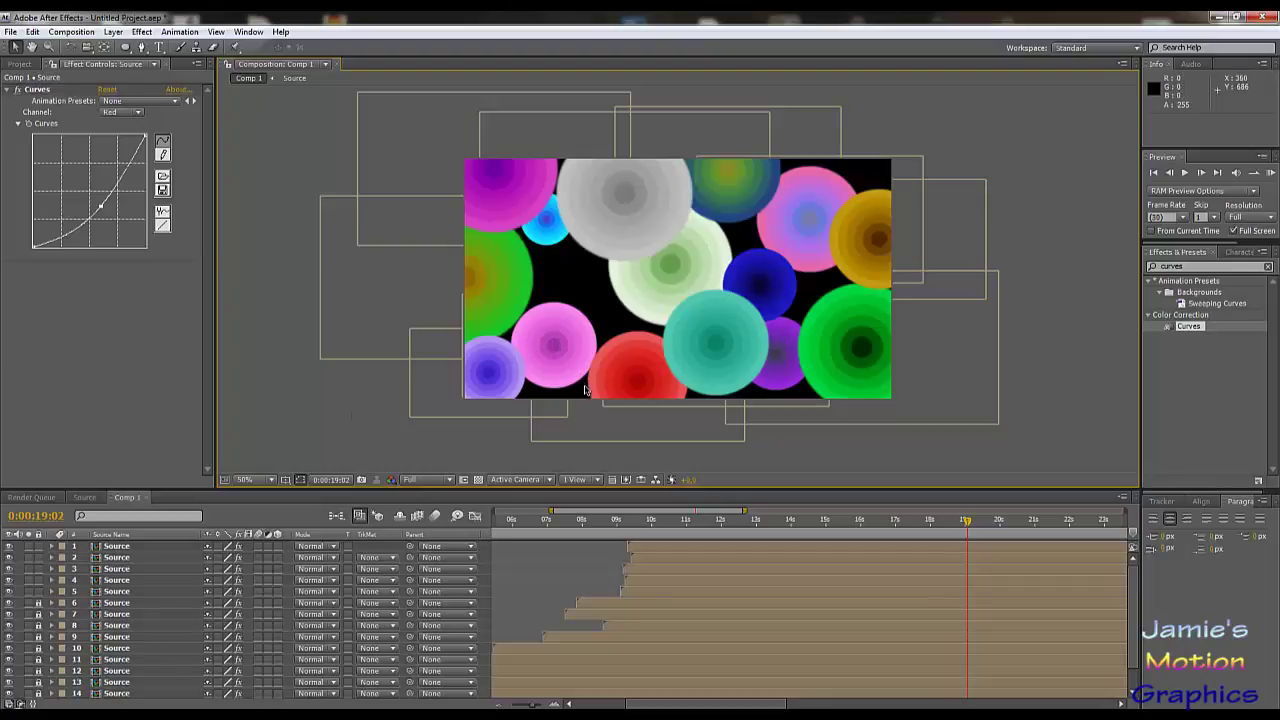
- Raise layer 2's Green curve strongly in the shadows to tint the circle's centre blue-teal
click(124, 112)
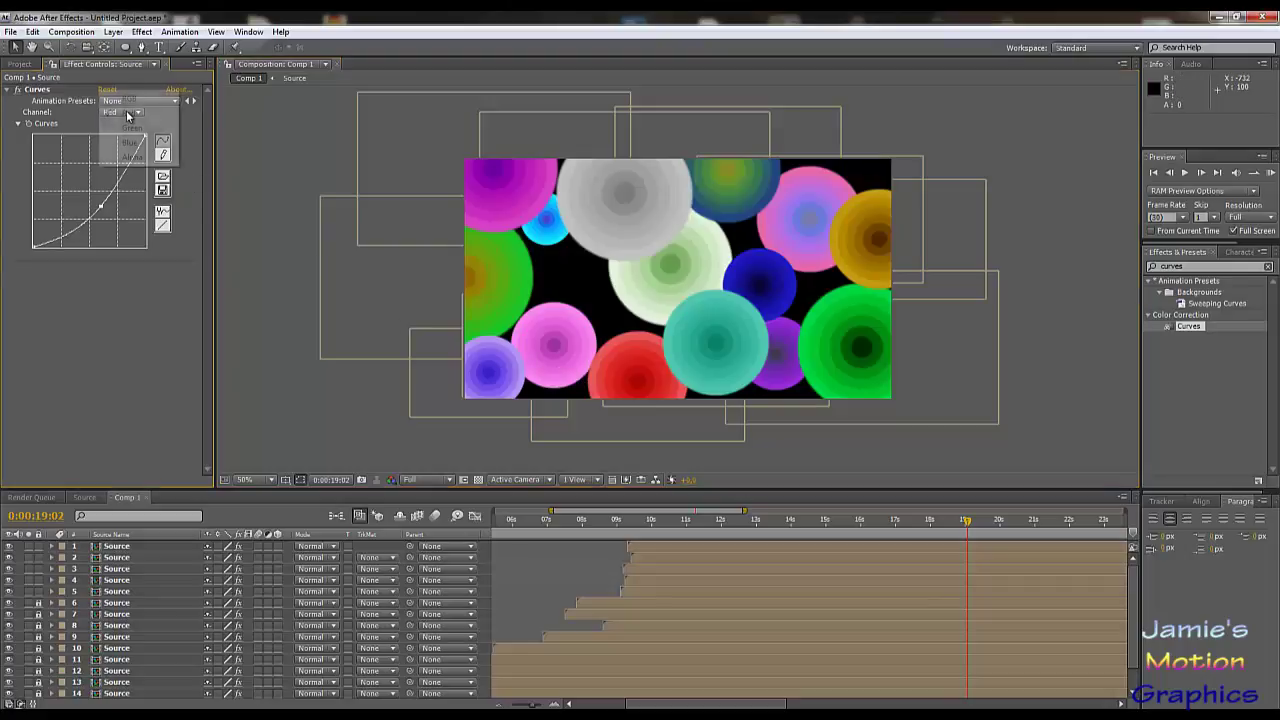
click(128, 124)
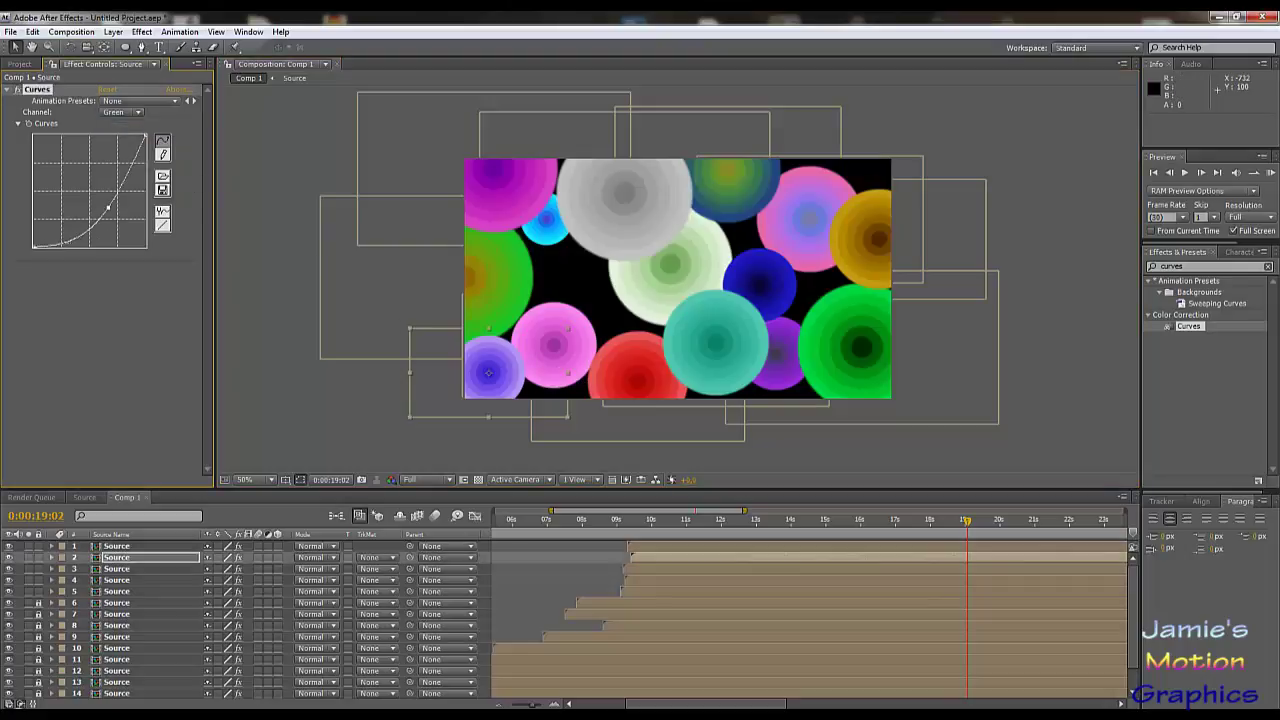
drag(66, 241, 56, 185)
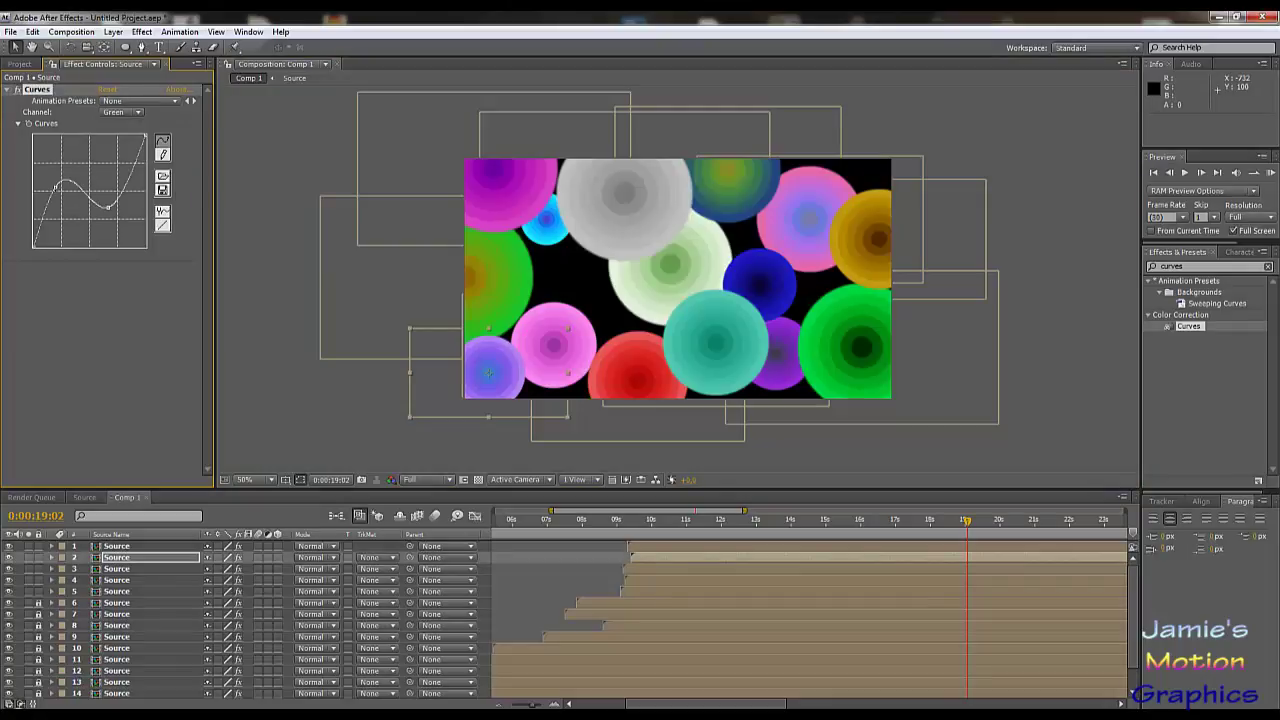
- Remove the raised shadow point from layer 2's Green curve to drop the teal tint from the circle's centre
click(101, 316)
click(305, 390)
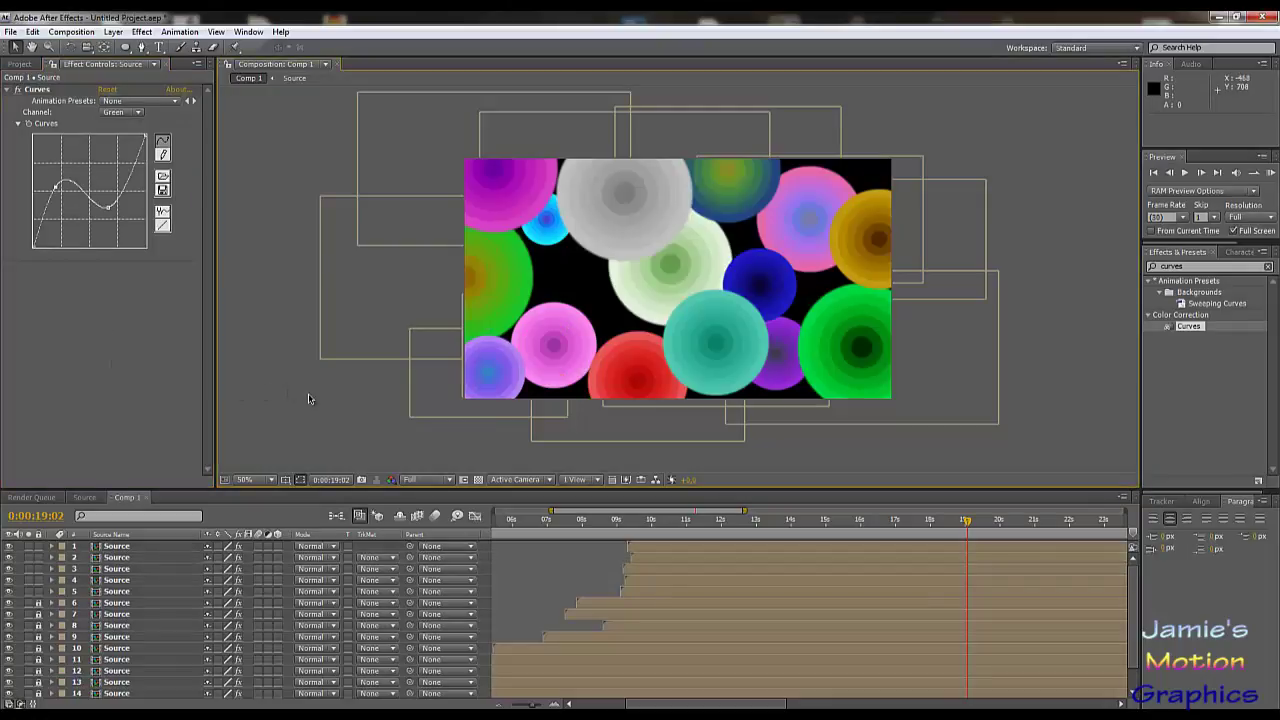
drag(56, 186, 24, 256)
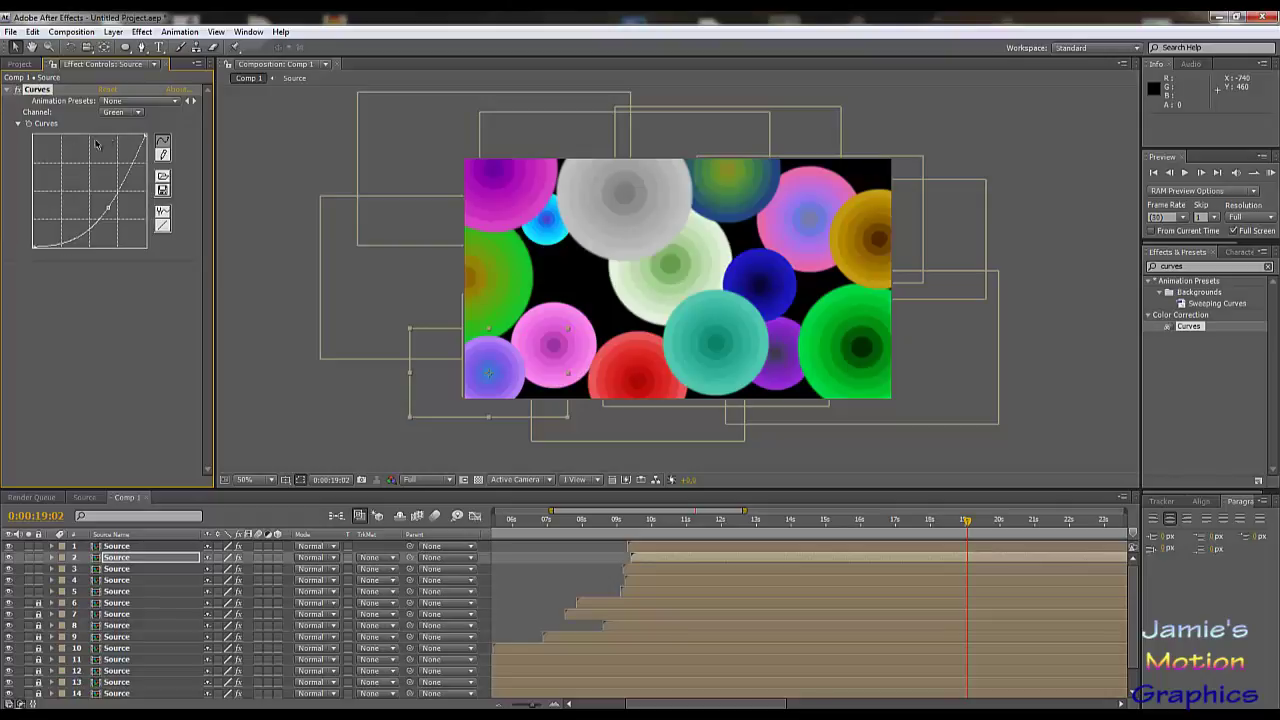
- Raise layer 2's Red curve in the shadows to make the circle's centre more violet, and deselect the layer
click(124, 112)
click(129, 98)
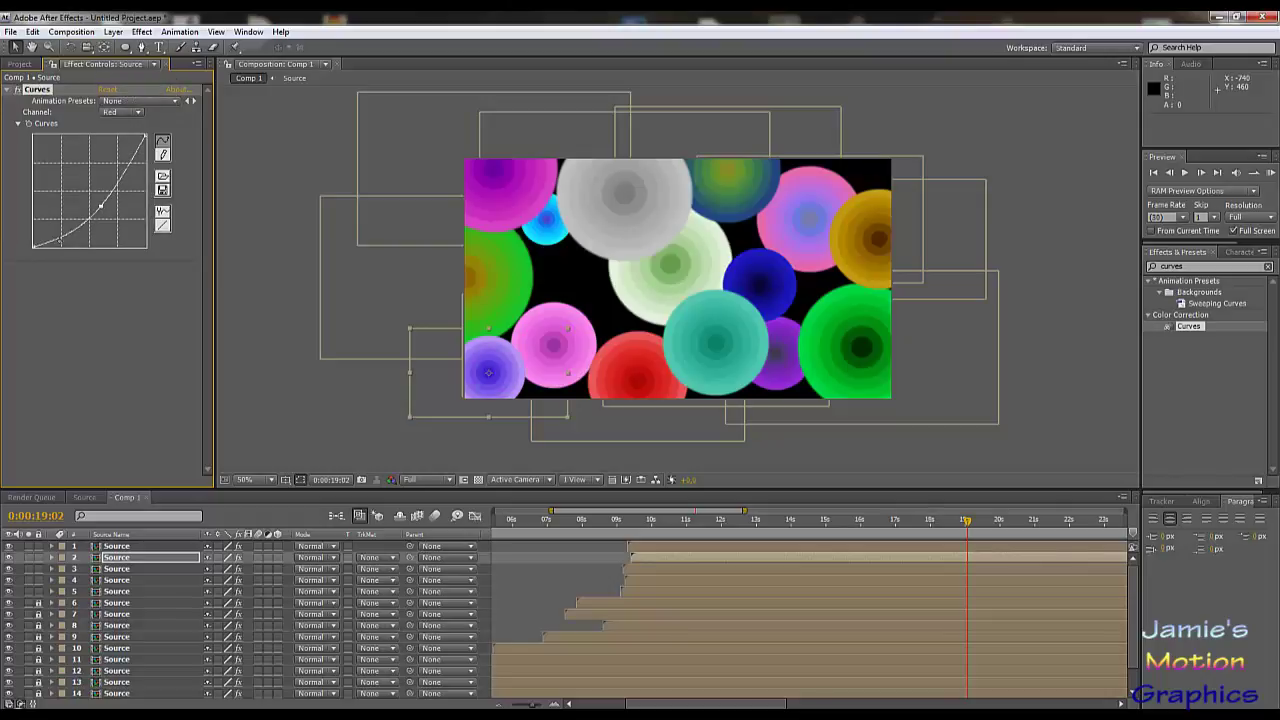
drag(59, 241, 57, 211)
click(84, 334)
click(335, 411)
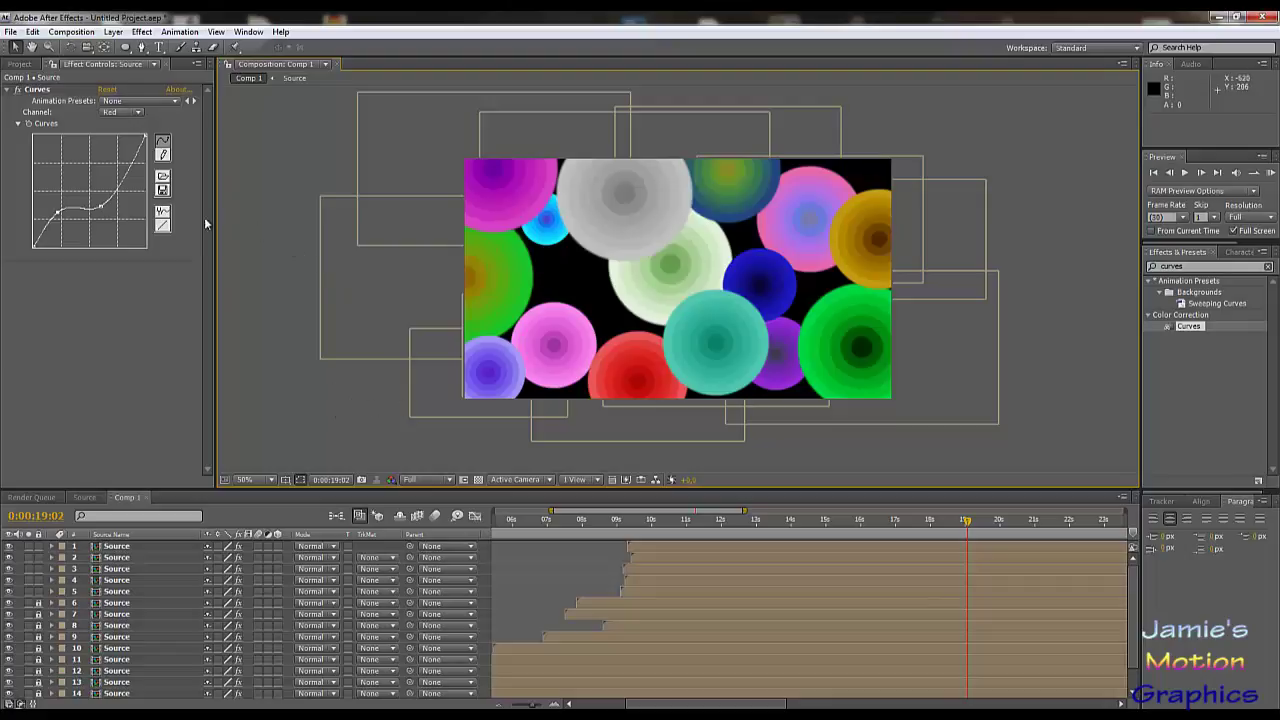
click(124, 112)
click(130, 98)
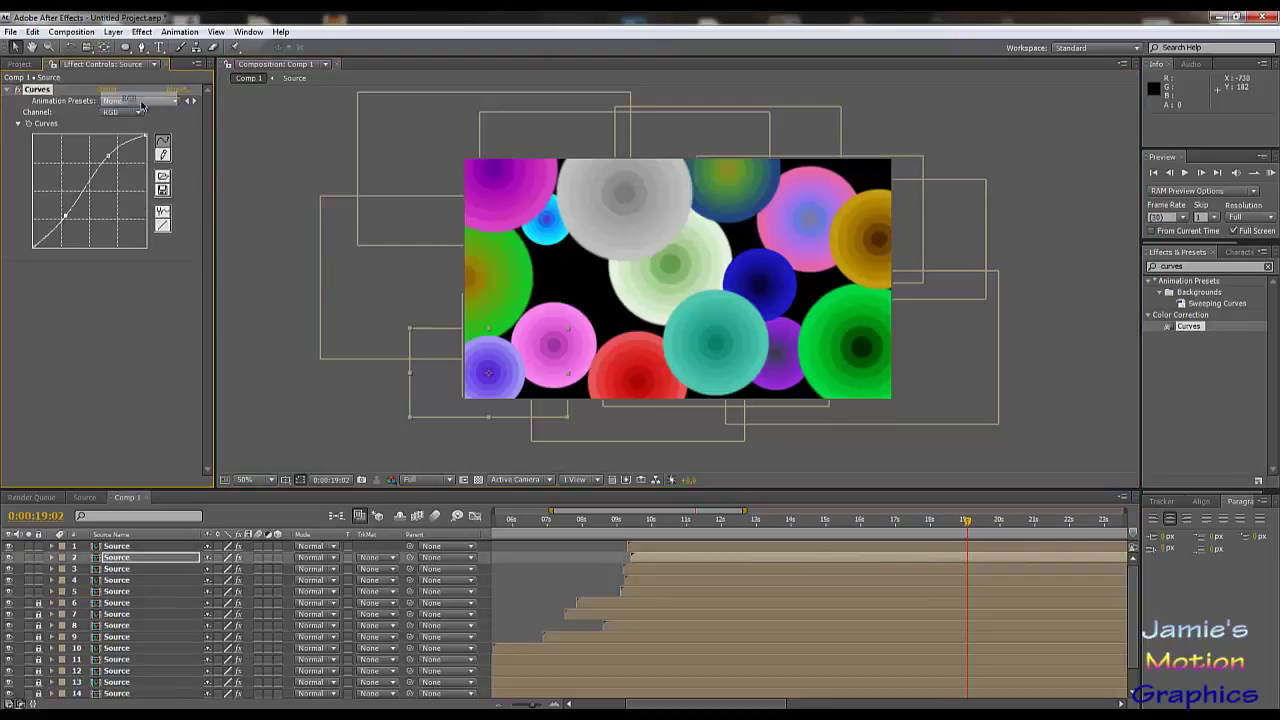
drag(108, 155, 60, 205)
key(ctrl+z)
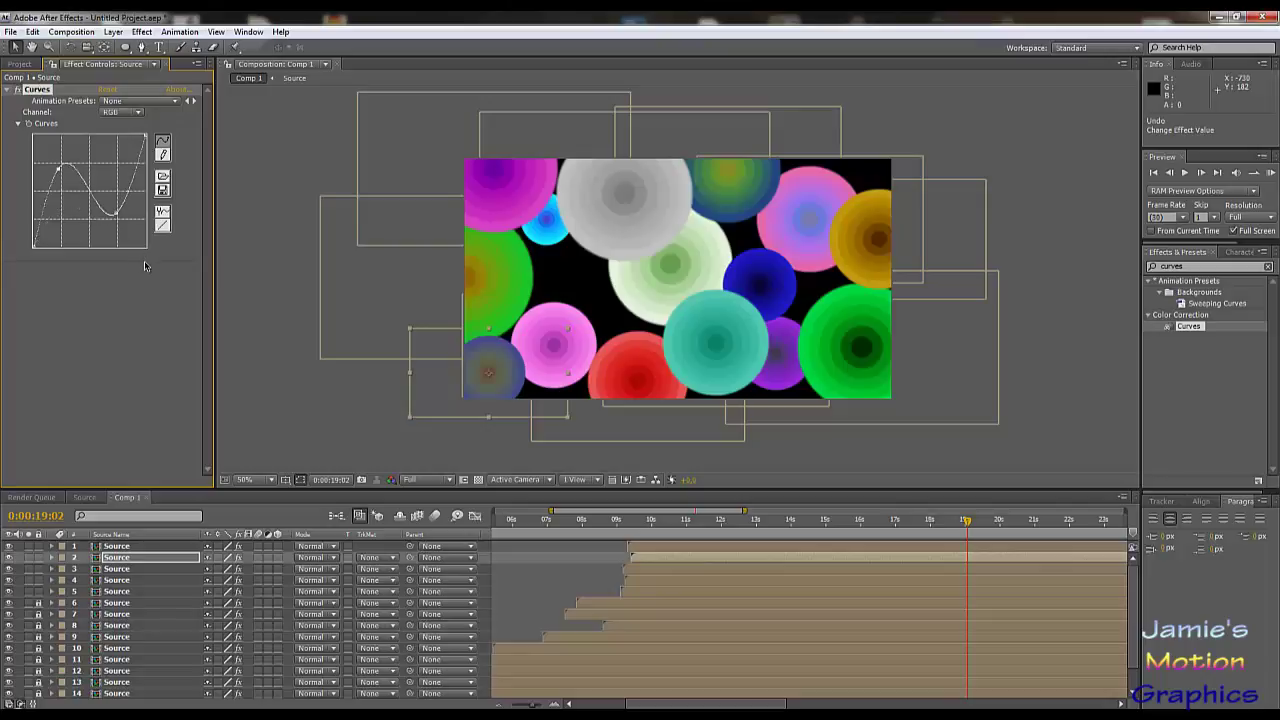
key(ctrl+z)
key(ctrl+z)
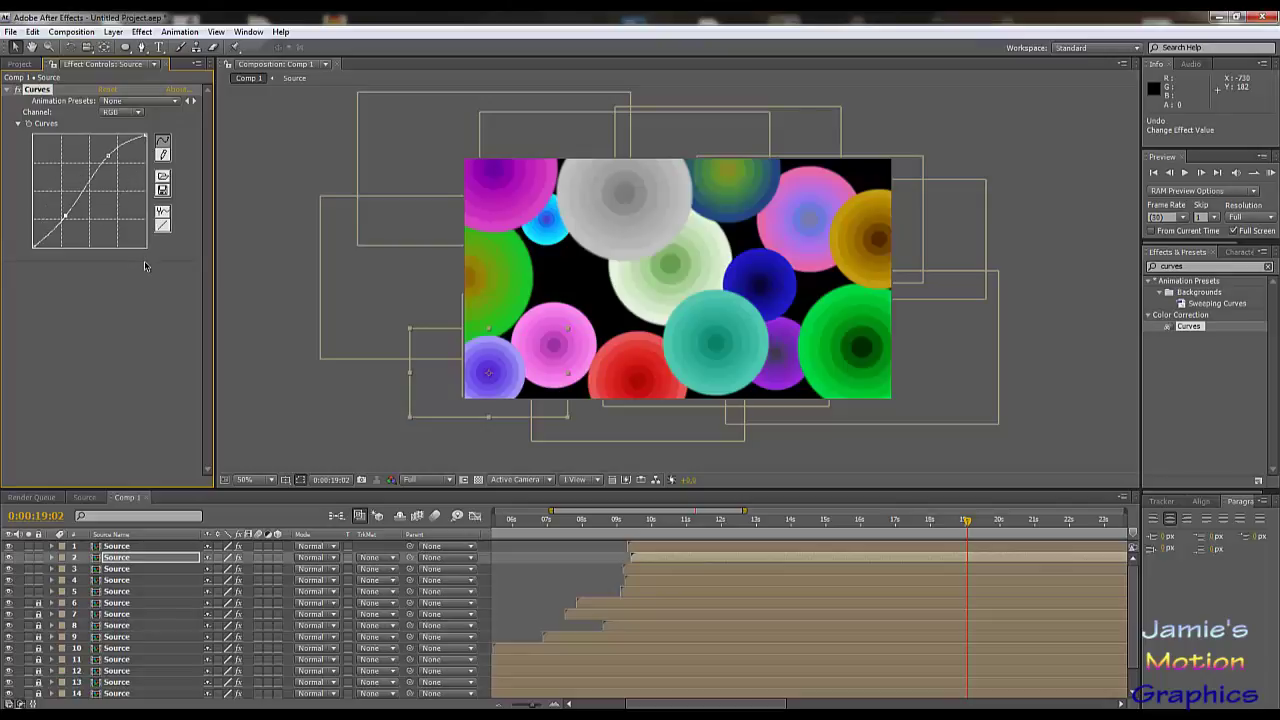
click(292, 380)
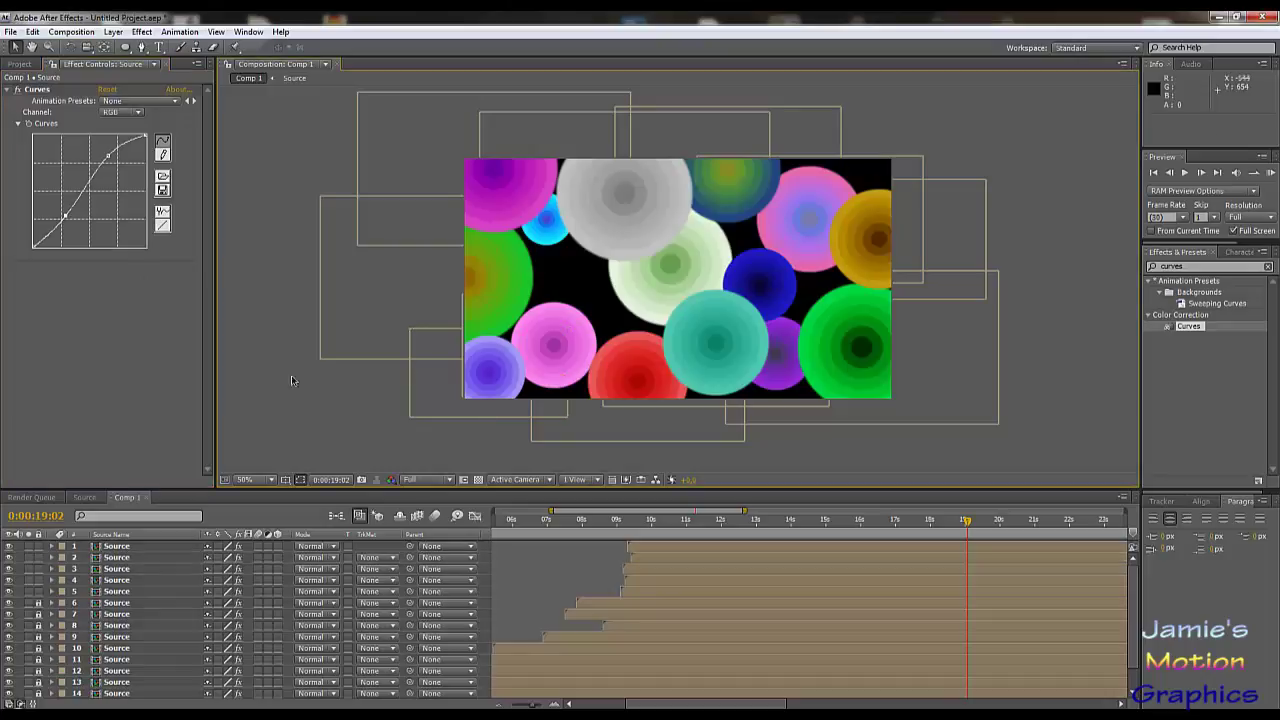
- Pull layer 1's RGB curve strongly down, with points in the shadows and highlights, to darken the grey circle to near-black
click(112, 546)
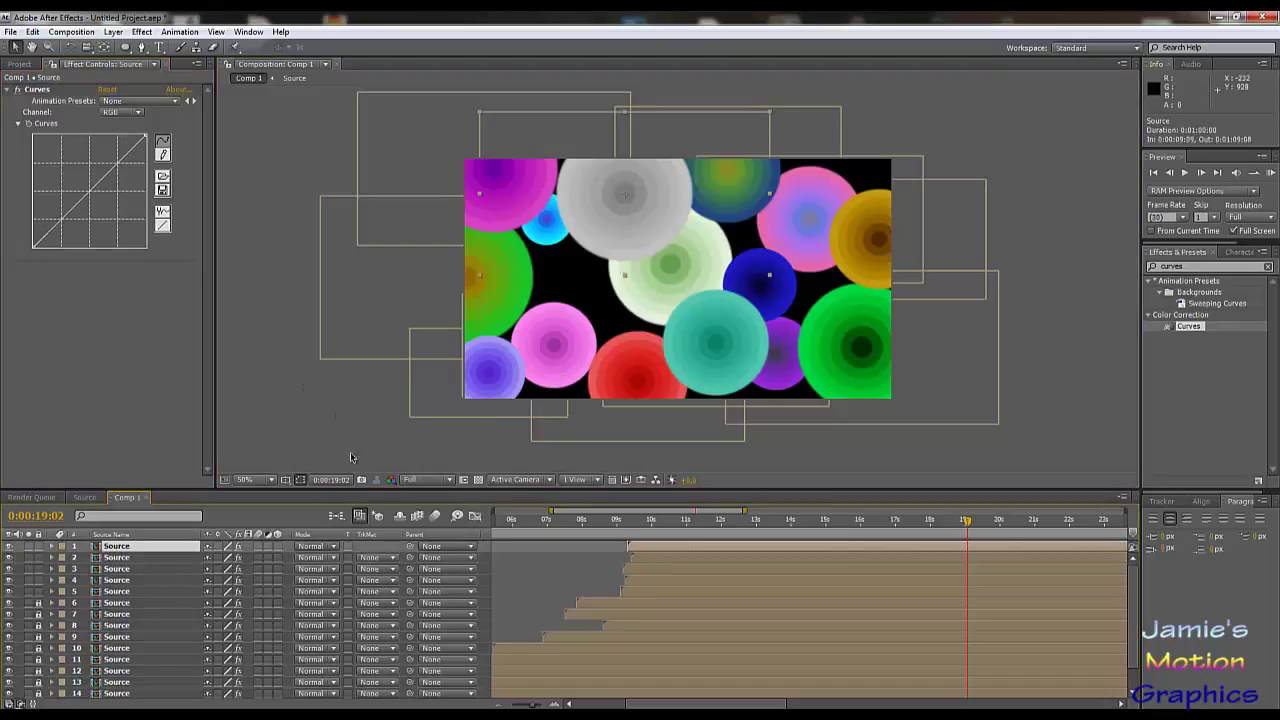
click(661, 557)
click(667, 545)
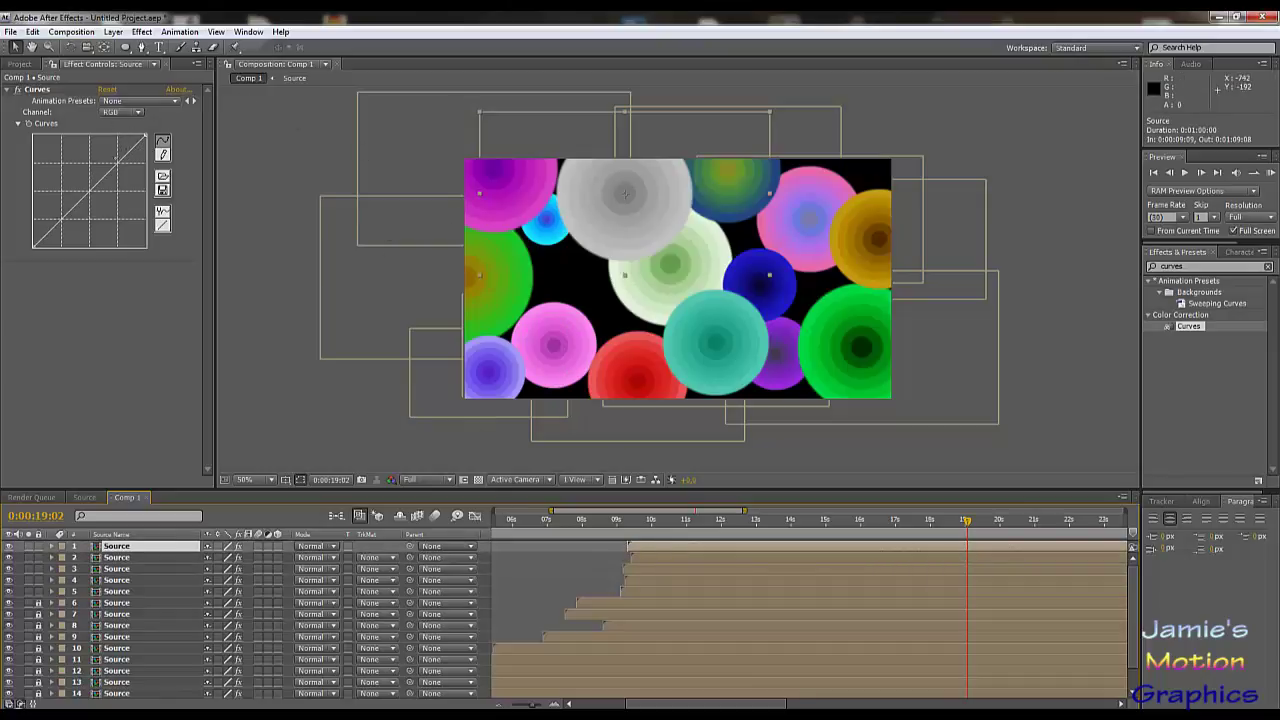
drag(116, 157, 121, 211)
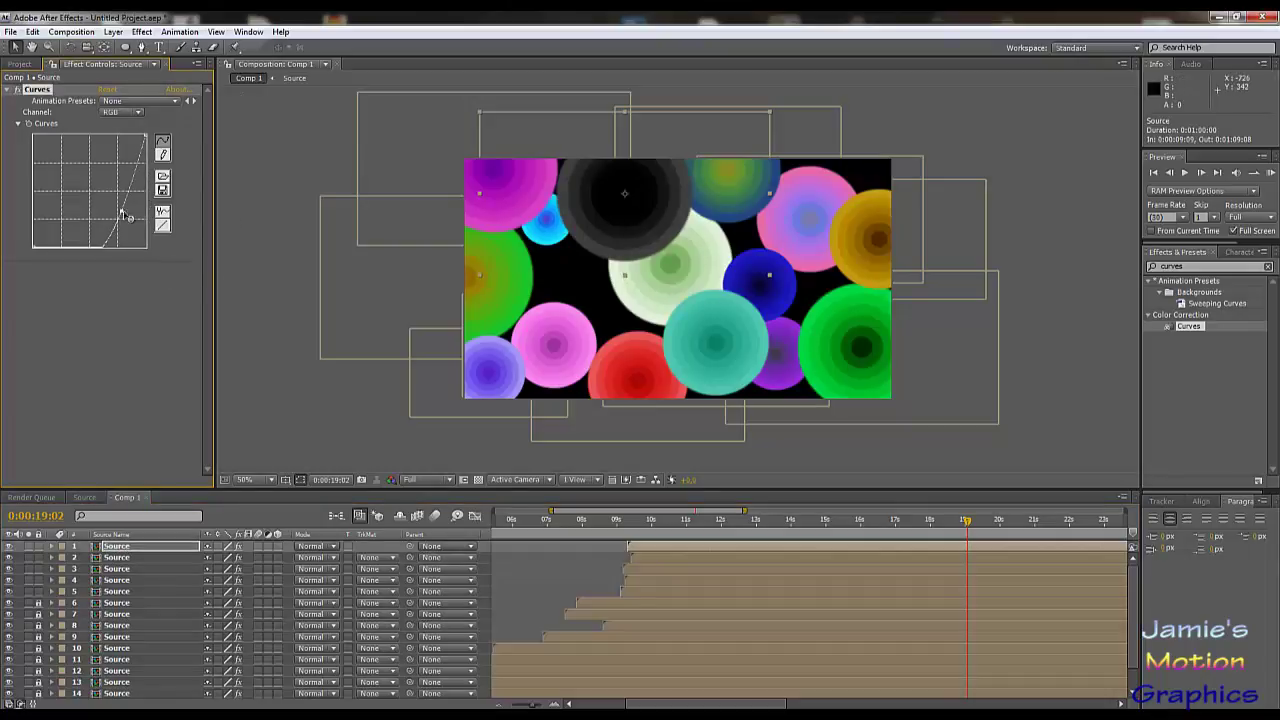
mouse_move(120, 211)
mouse_down()
mouse_move(106, 206)
mouse_move(114, 213)
mouse_up()
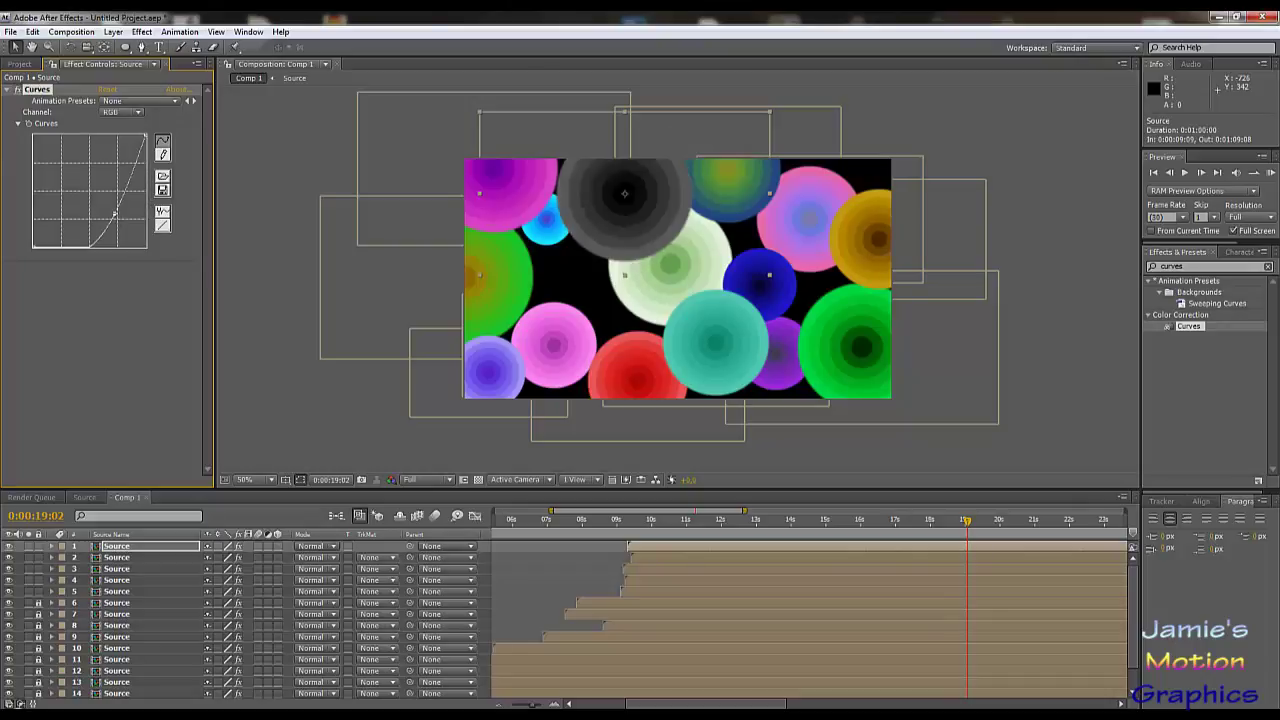
drag(114, 215, 113, 214)
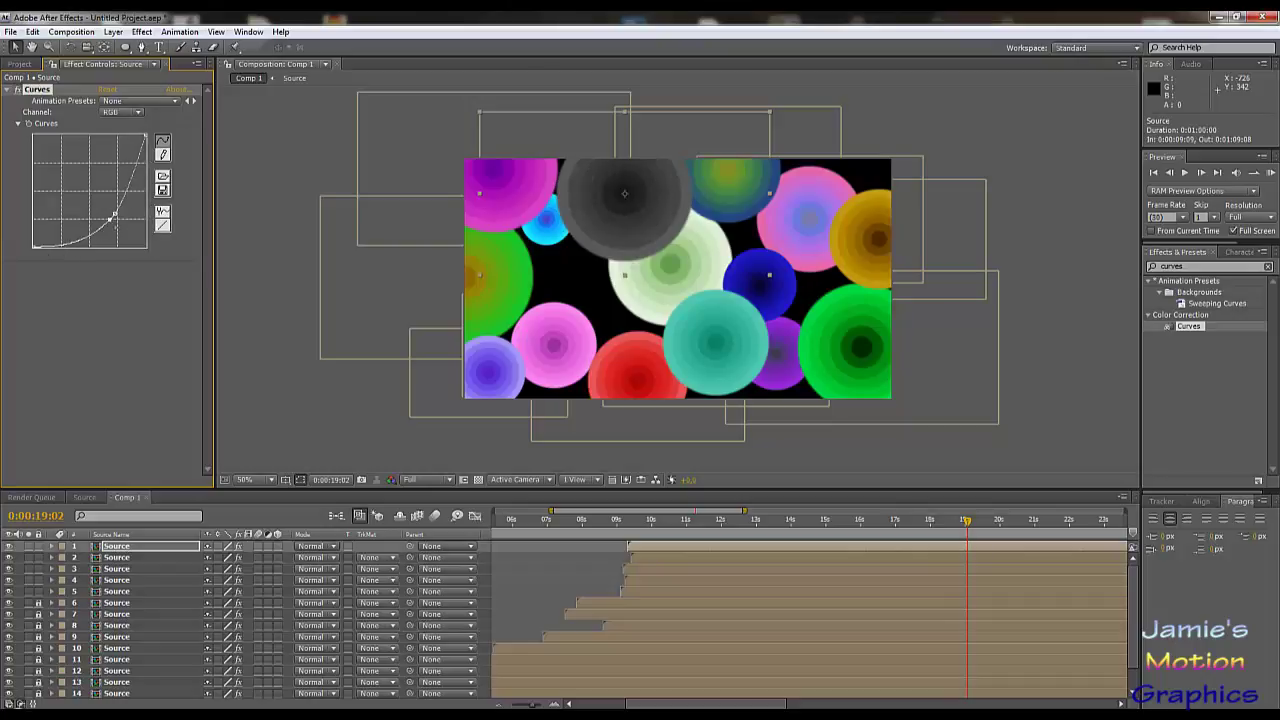
drag(114, 213, 109, 219)
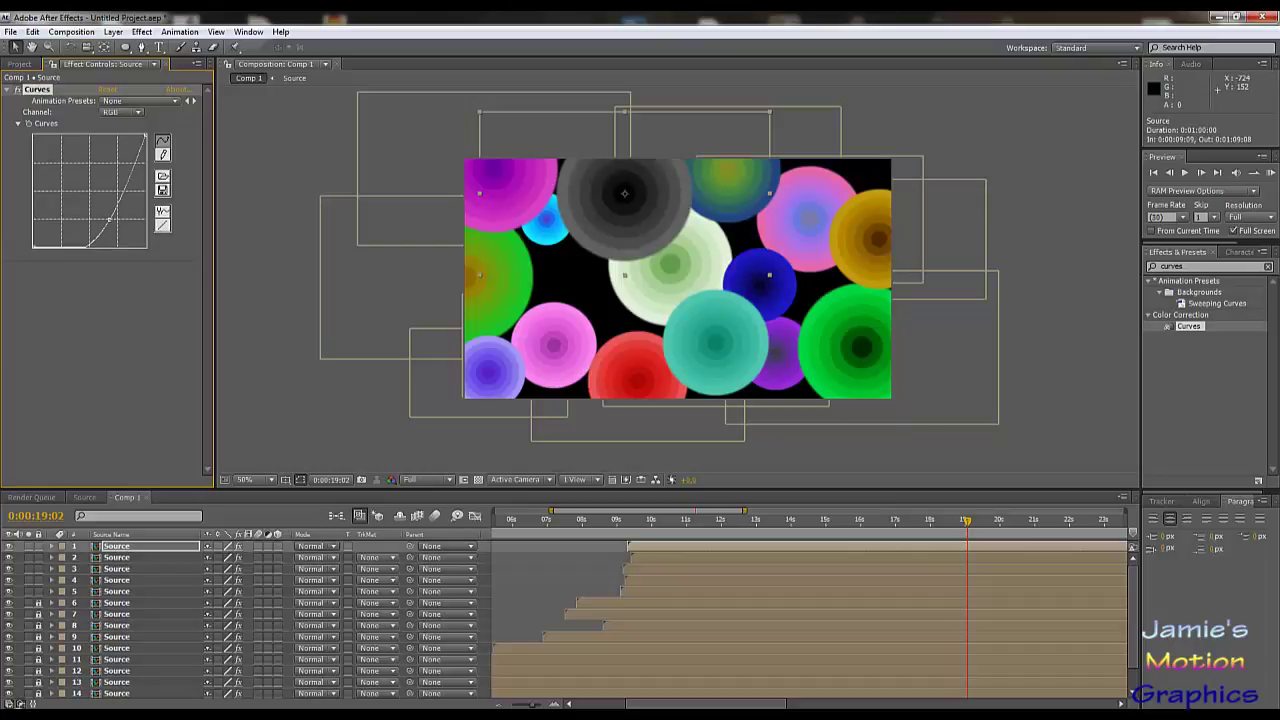
drag(109, 219, 70, 236)
drag(122, 178, 88, 229)
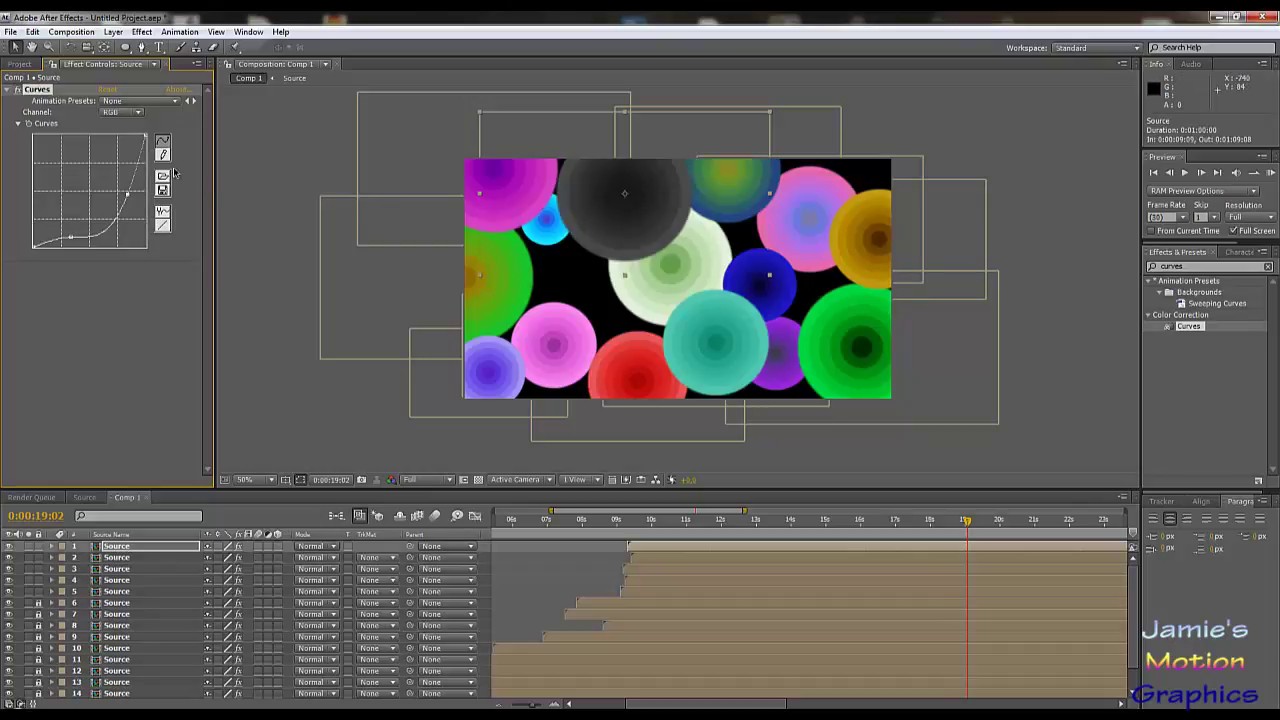
- Lower layer 1's Red curve in the highlights and lift its shadows slightly to give the dark circle a teal tint
click(125, 115)
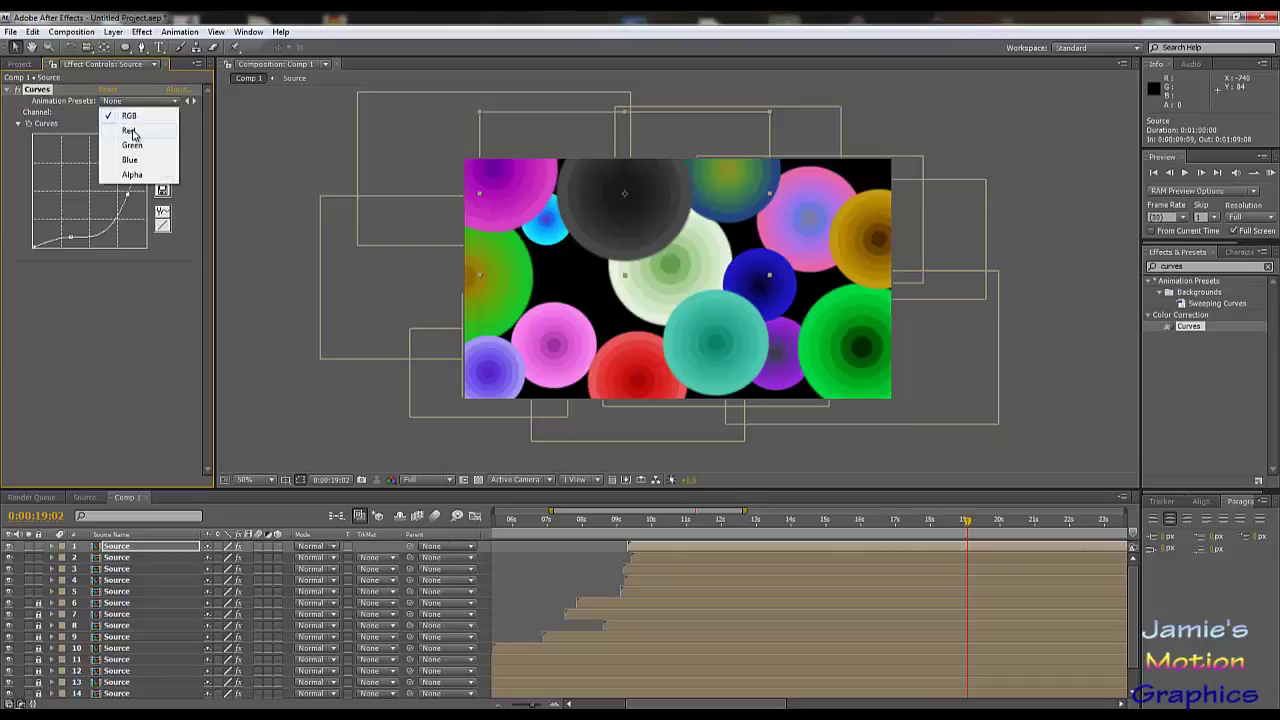
click(118, 129)
drag(115, 167, 122, 192)
drag(70, 240, 70, 224)
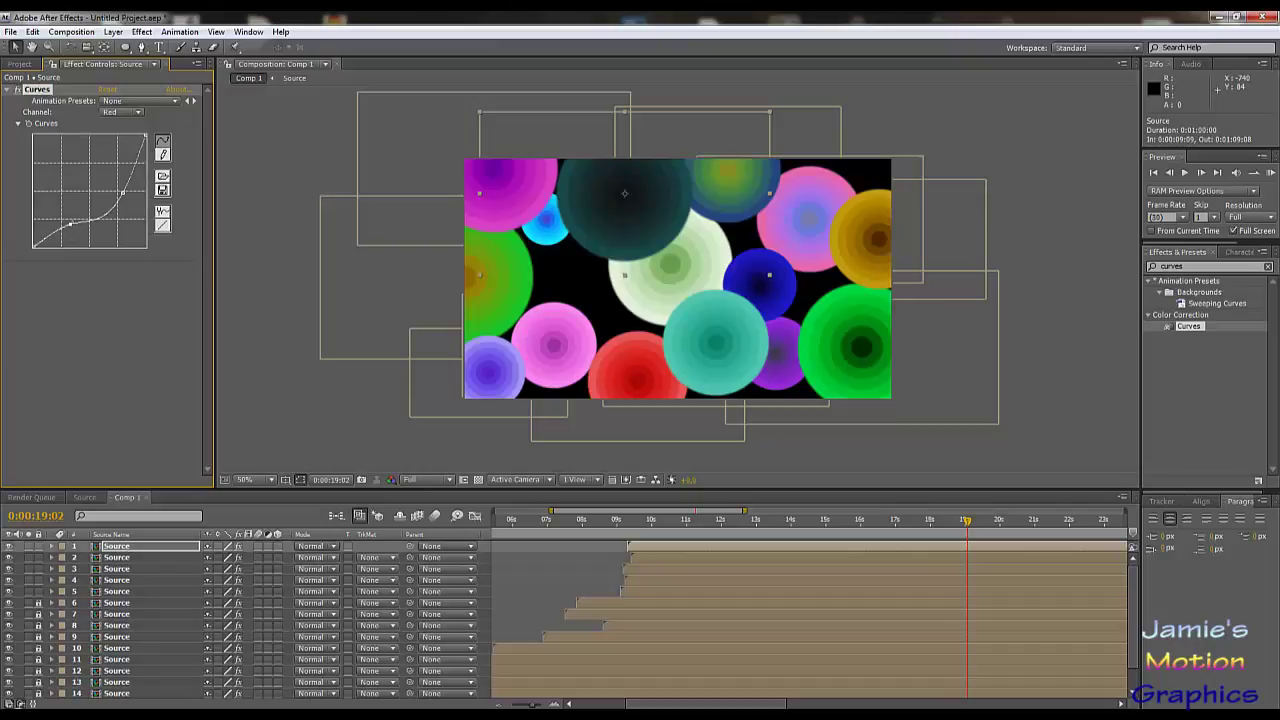
- Shape layer 1's Blue curve into a wave with peaks in the shadows and upper midtones and lowered highlights
click(128, 113)
click(122, 143)
mouse_move(118, 163)
mouse_down()
mouse_move(118, 197)
mouse_move(98, 162)
mouse_up()
click(73, 212)
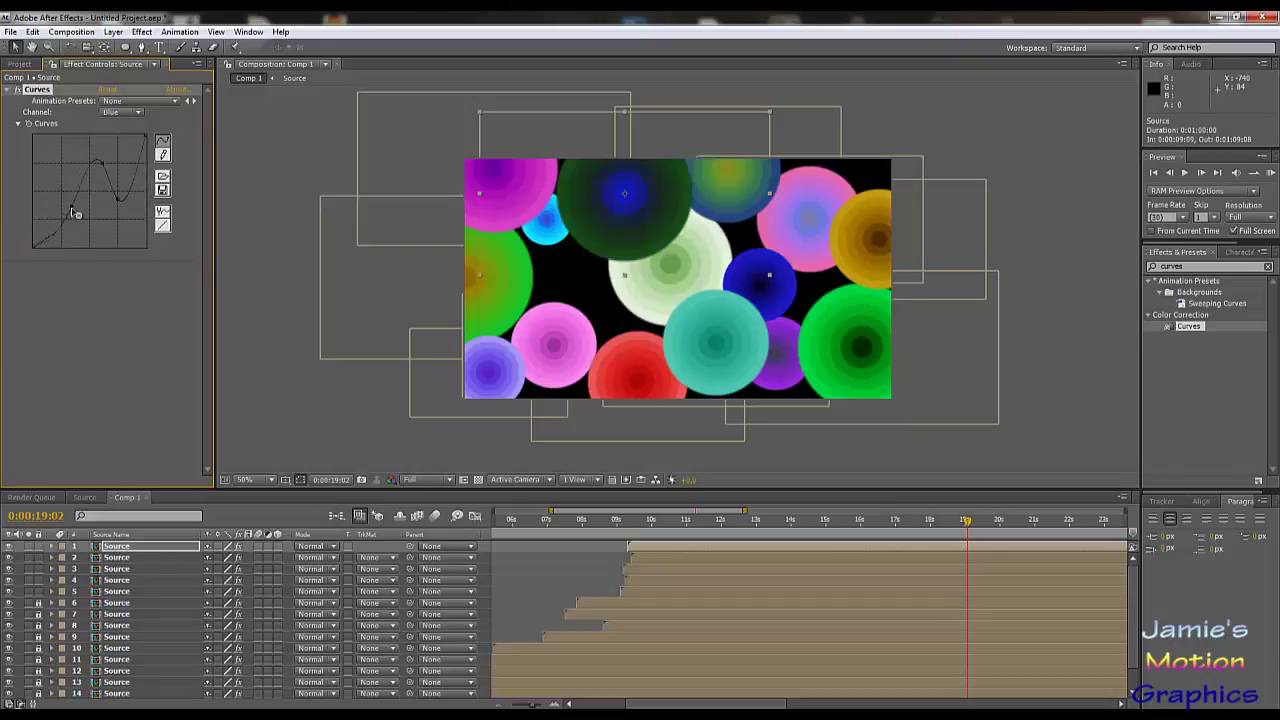
drag(73, 212, 65, 174)
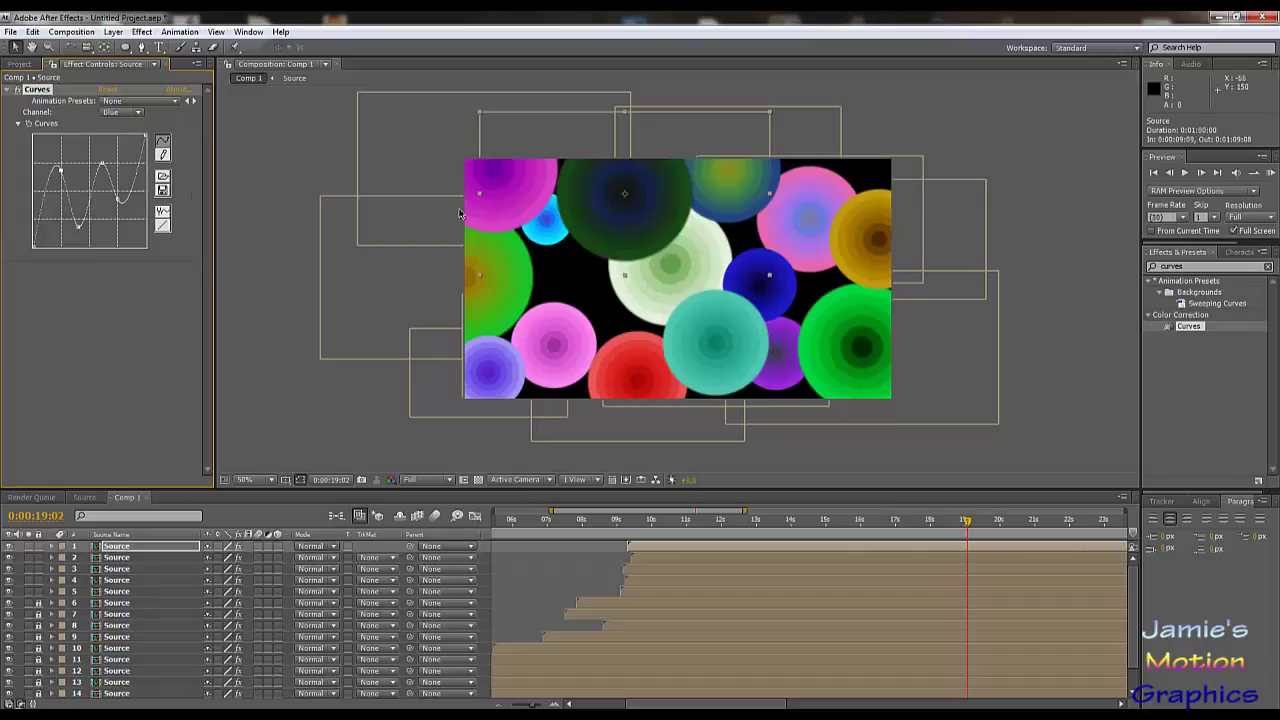
- Shape layer 1's Green curve with slightly raised shadows, a strong upper-midtone peak and lowered highlights to create teal rings
click(124, 113)
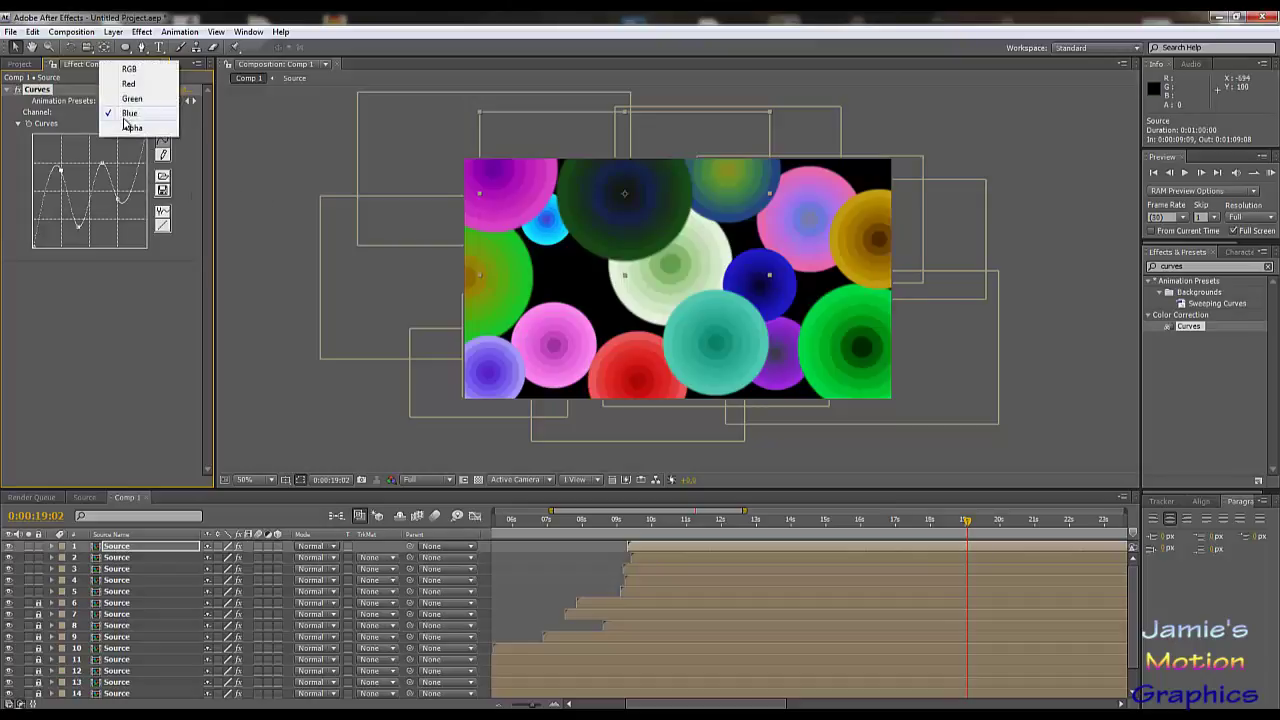
click(132, 101)
drag(110, 170, 49, 212)
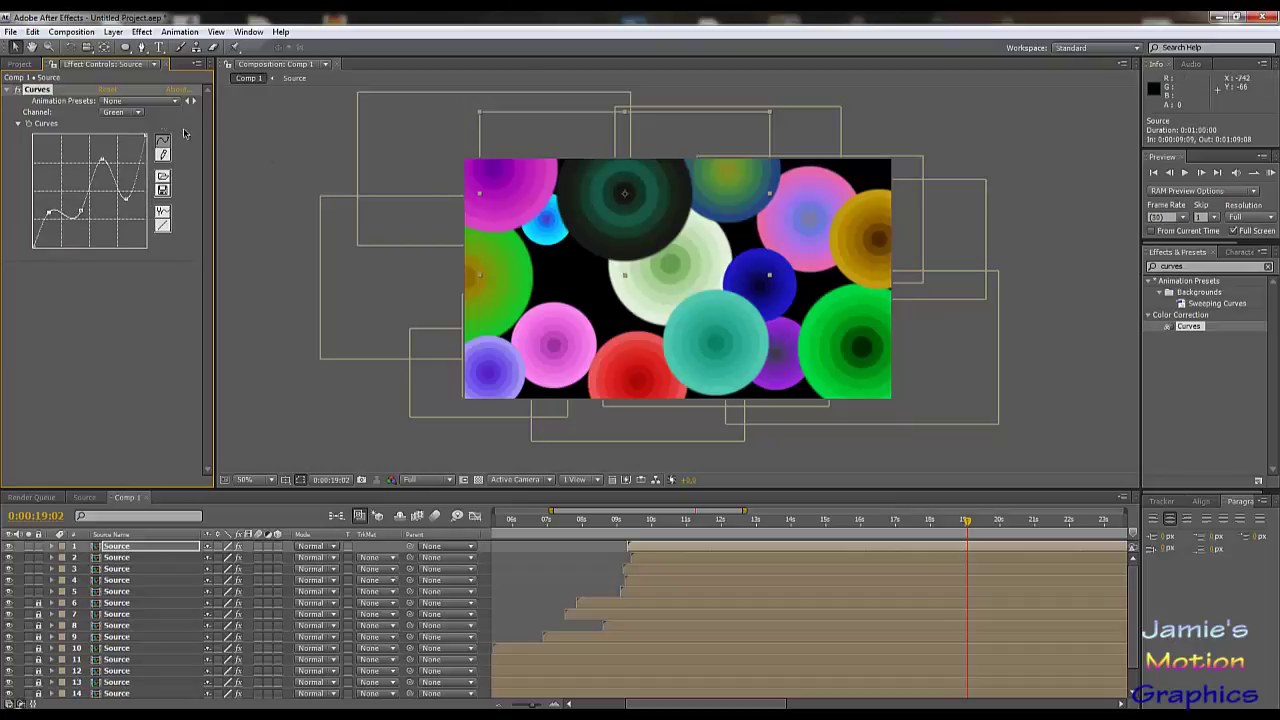
- Raise layer 1's Red curve in the shadows, midtones and highlights to turn the circle's rings brown
click(136, 113)
click(120, 100)
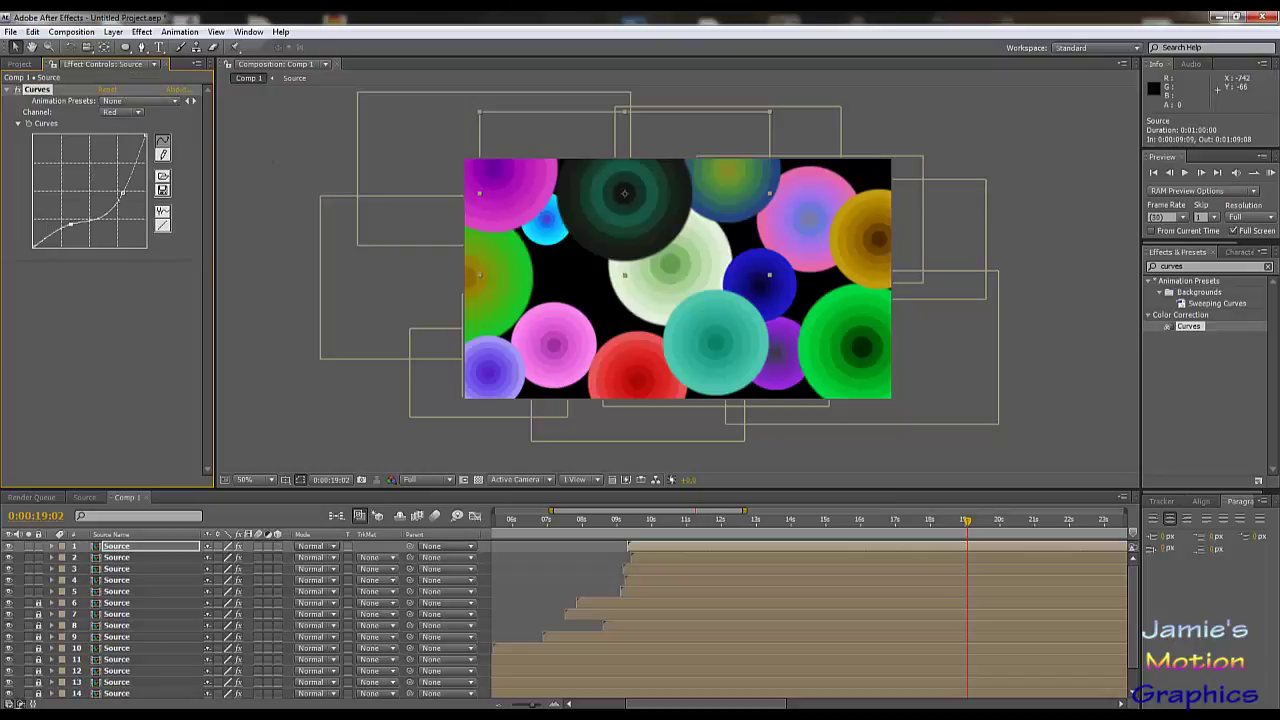
drag(115, 217, 90, 173)
drag(51, 245, 51, 185)
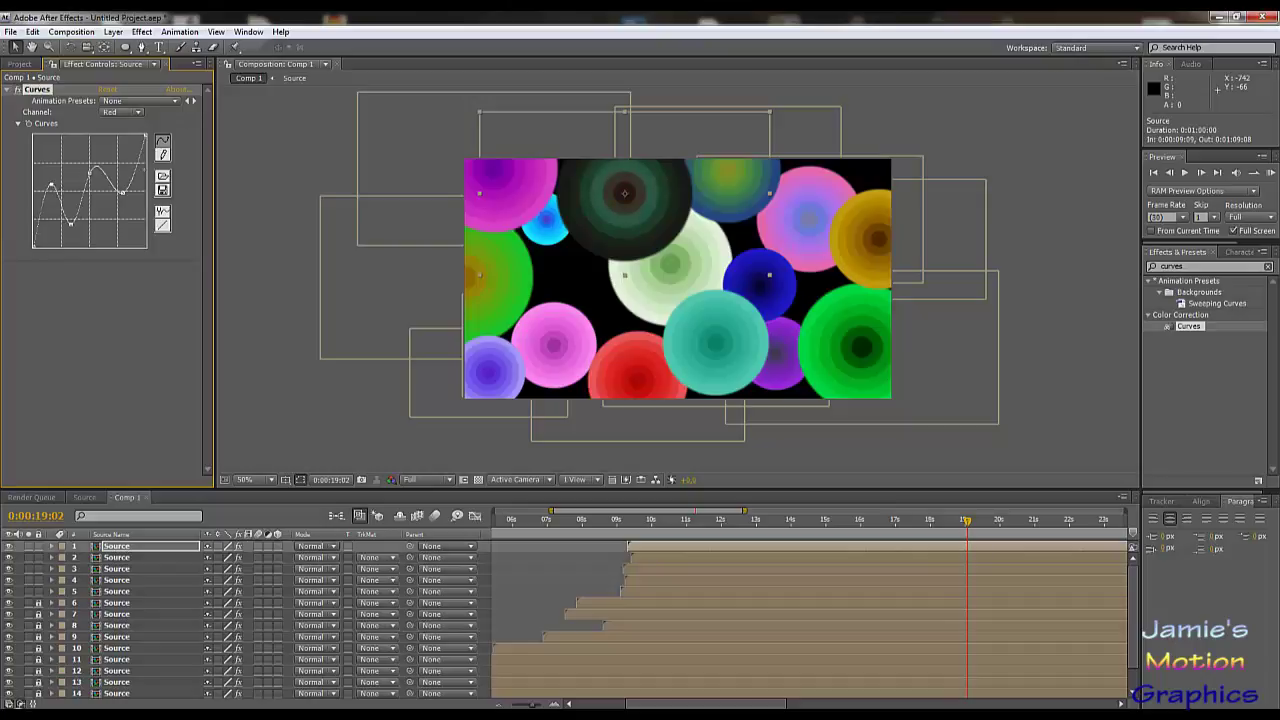
drag(122, 191, 120, 190)
drag(120, 191, 122, 166)
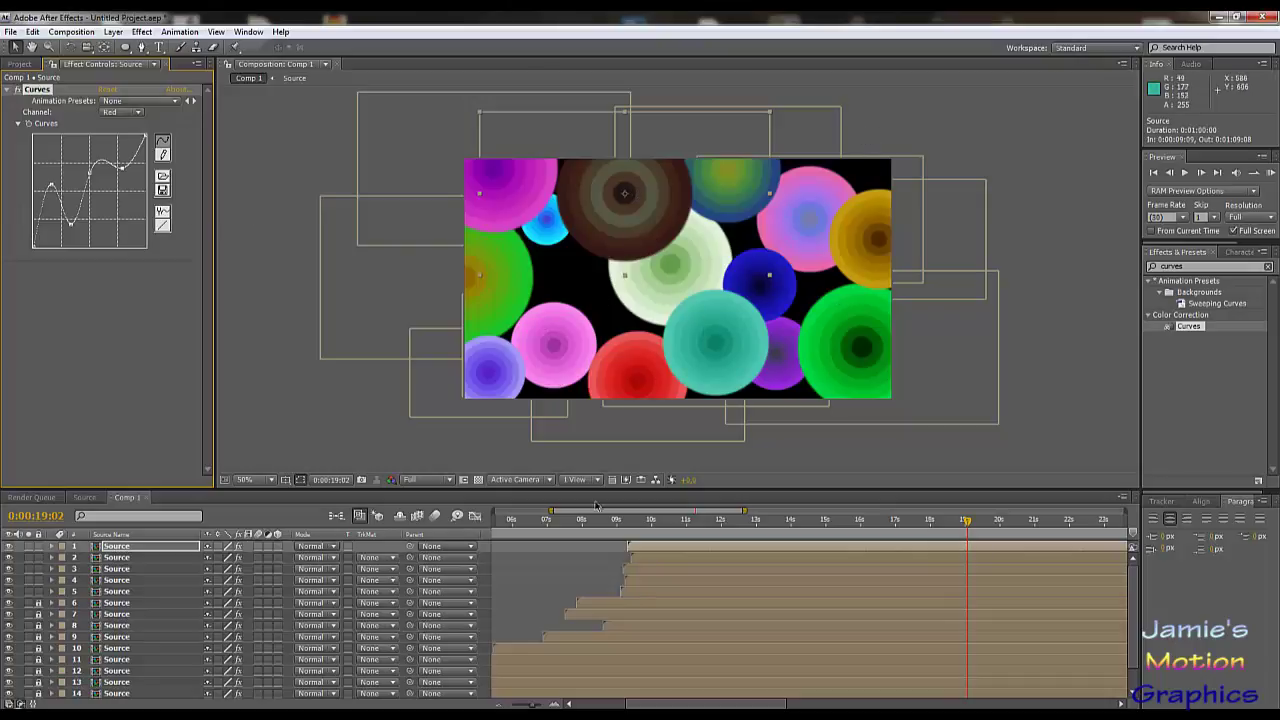
- Stagger layers 4, 3, 2 and 1 in time to start at about 10.5, 11.2, 12.5 and 11.9 seconds
drag(644, 582, 790, 563)
click(684, 560)
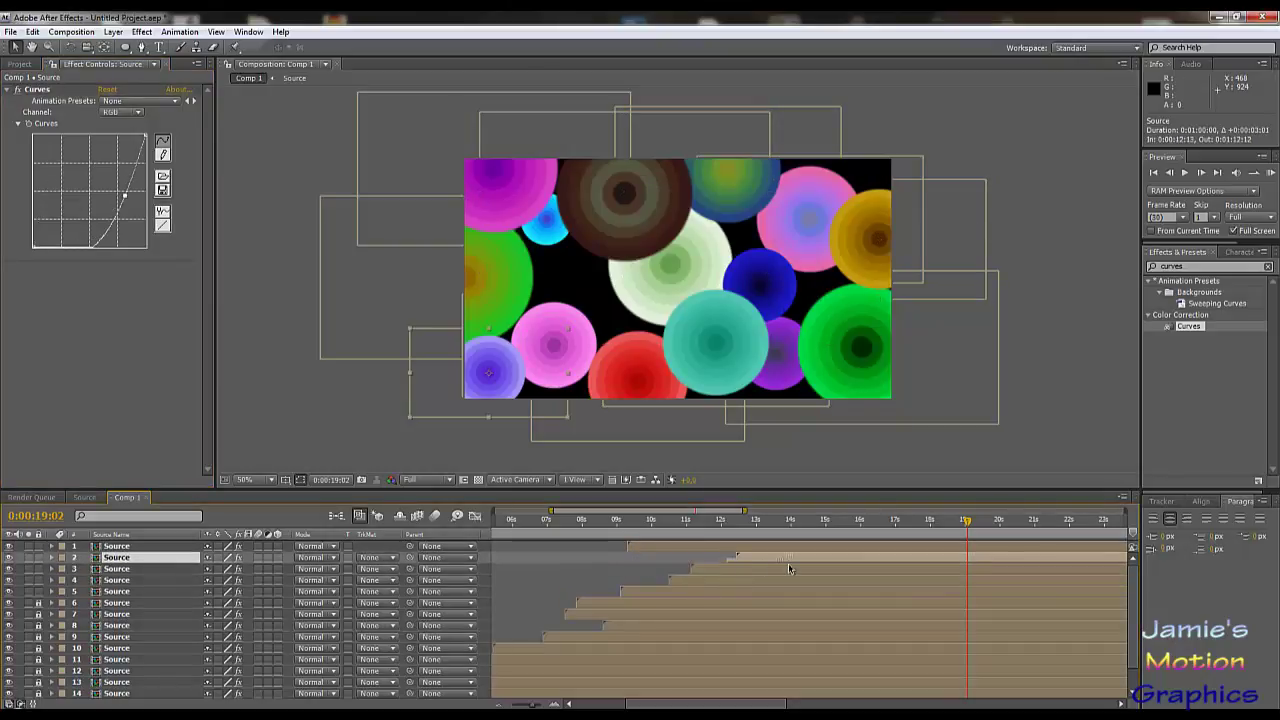
drag(676, 552, 765, 568)
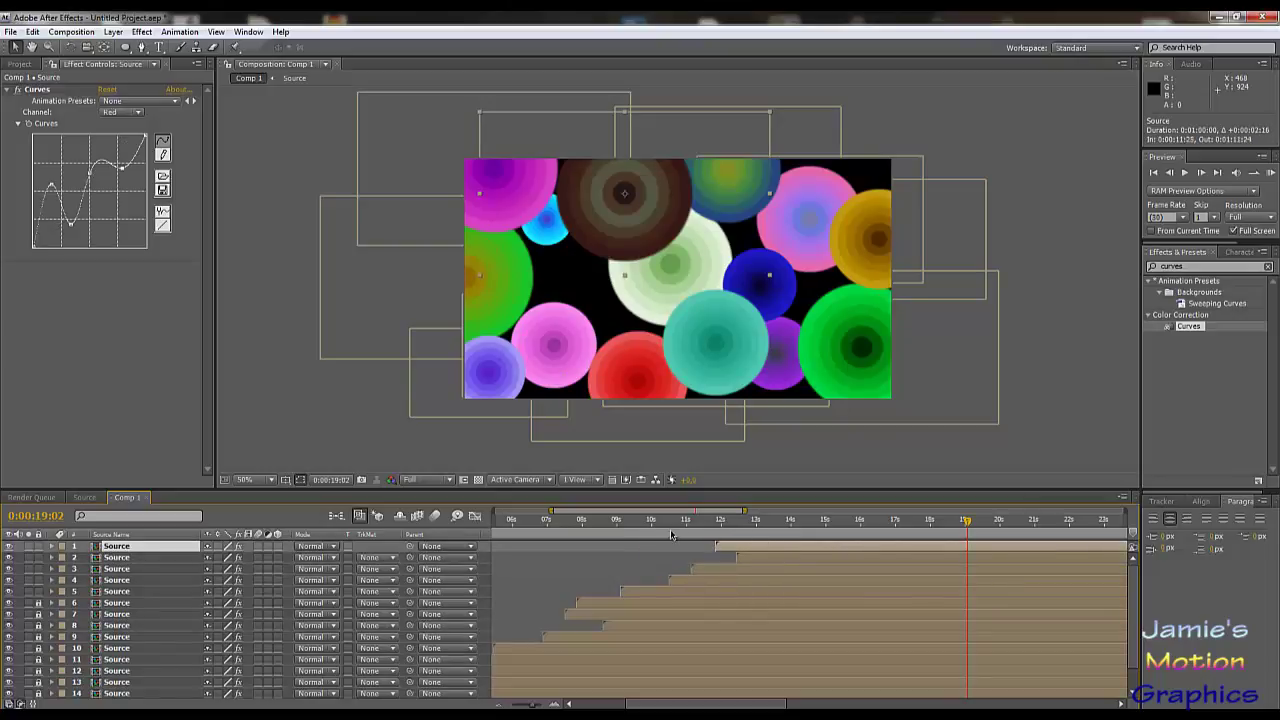
- Set the current time to 0:00:14:02 and delay layers 2, 1 and 3 to start at about 13.2, 12.2 and 11.4 seconds
drag(671, 536, 794, 569)
double_click(746, 568)
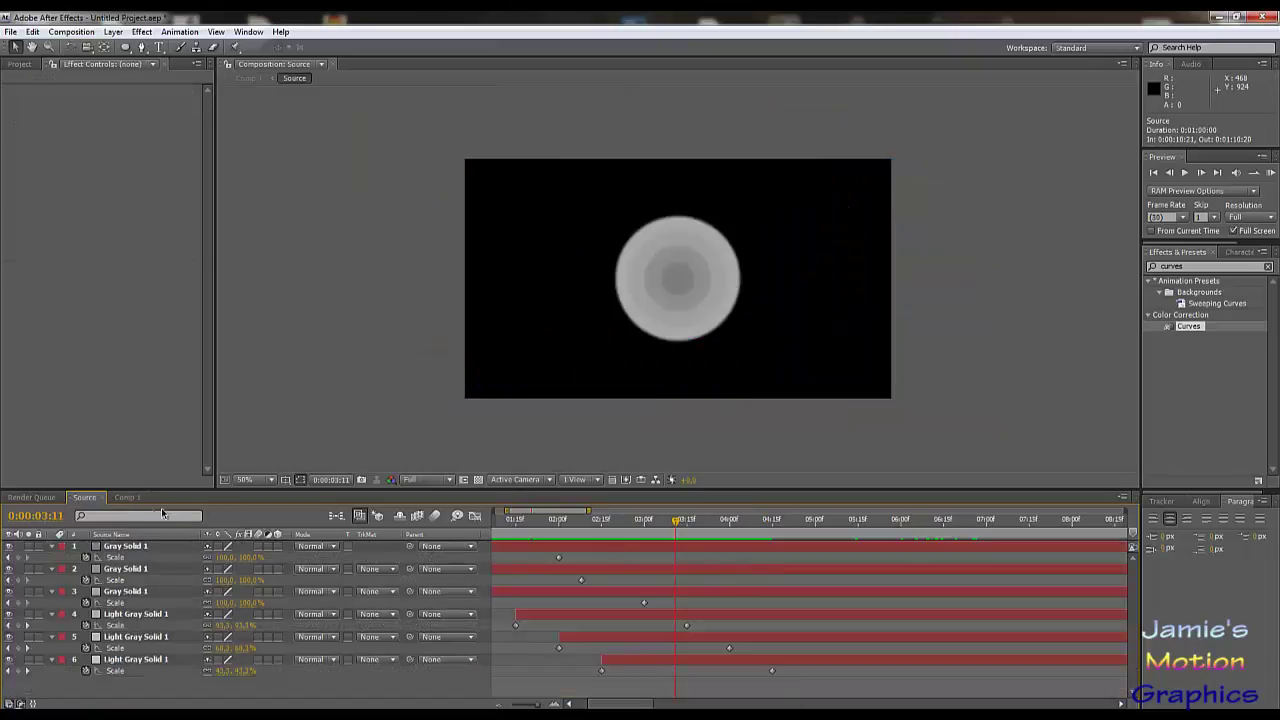
click(125, 497)
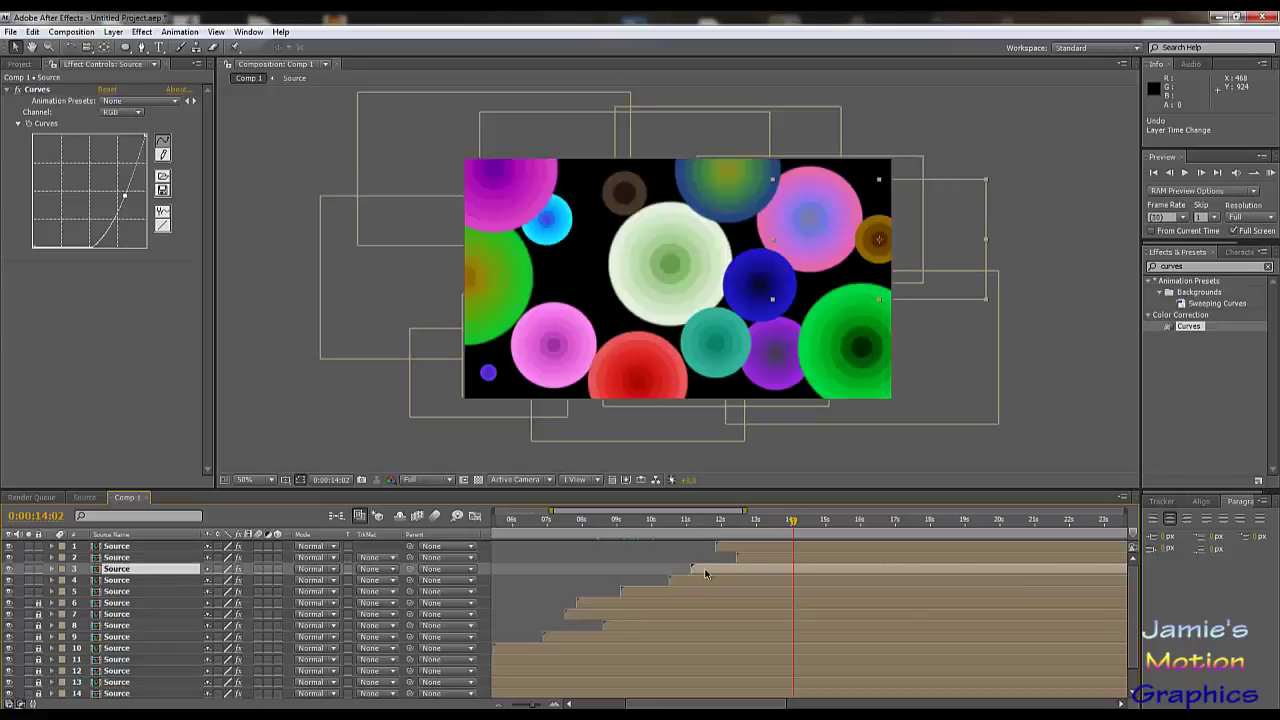
click(758, 558)
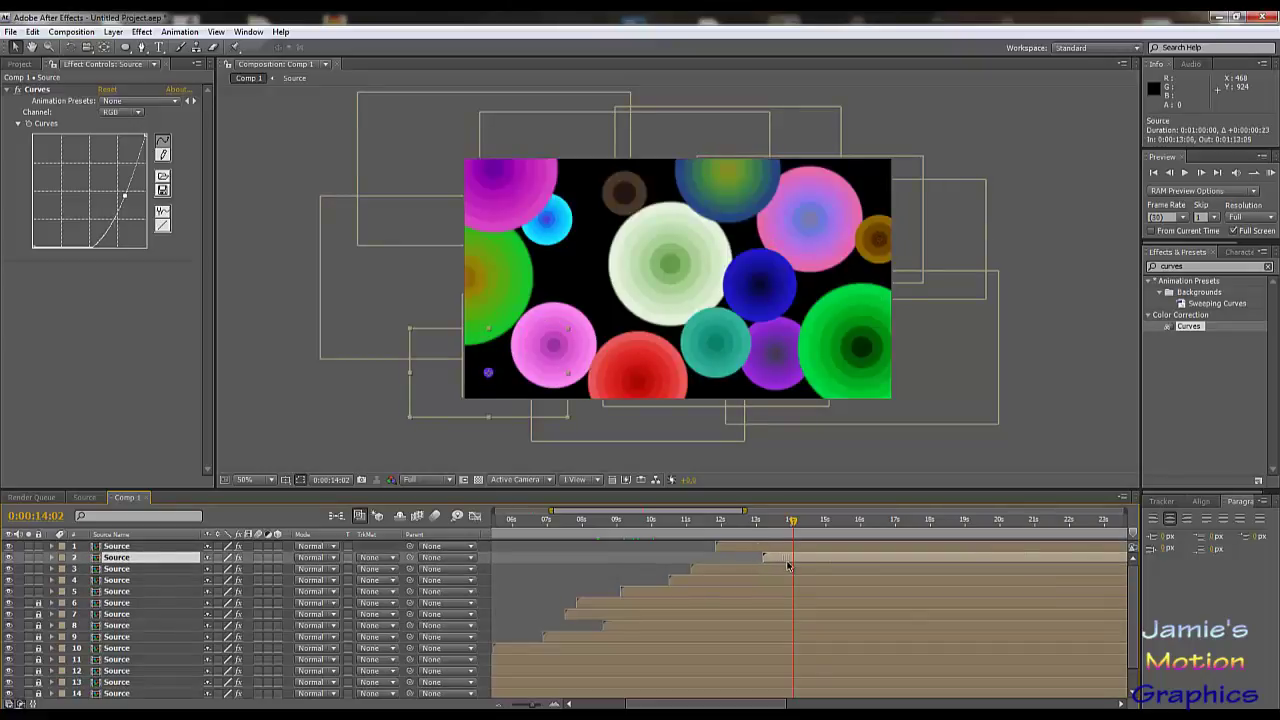
click(754, 548)
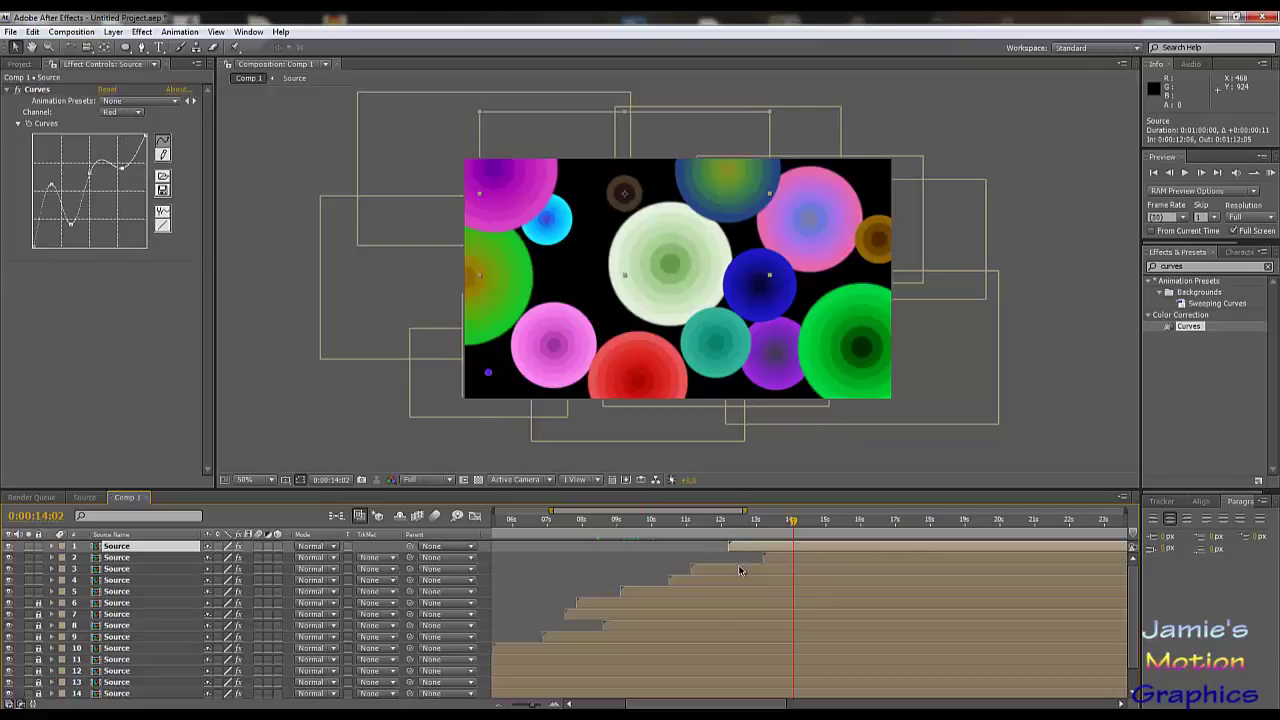
click(746, 571)
drag(749, 573, 750, 575)
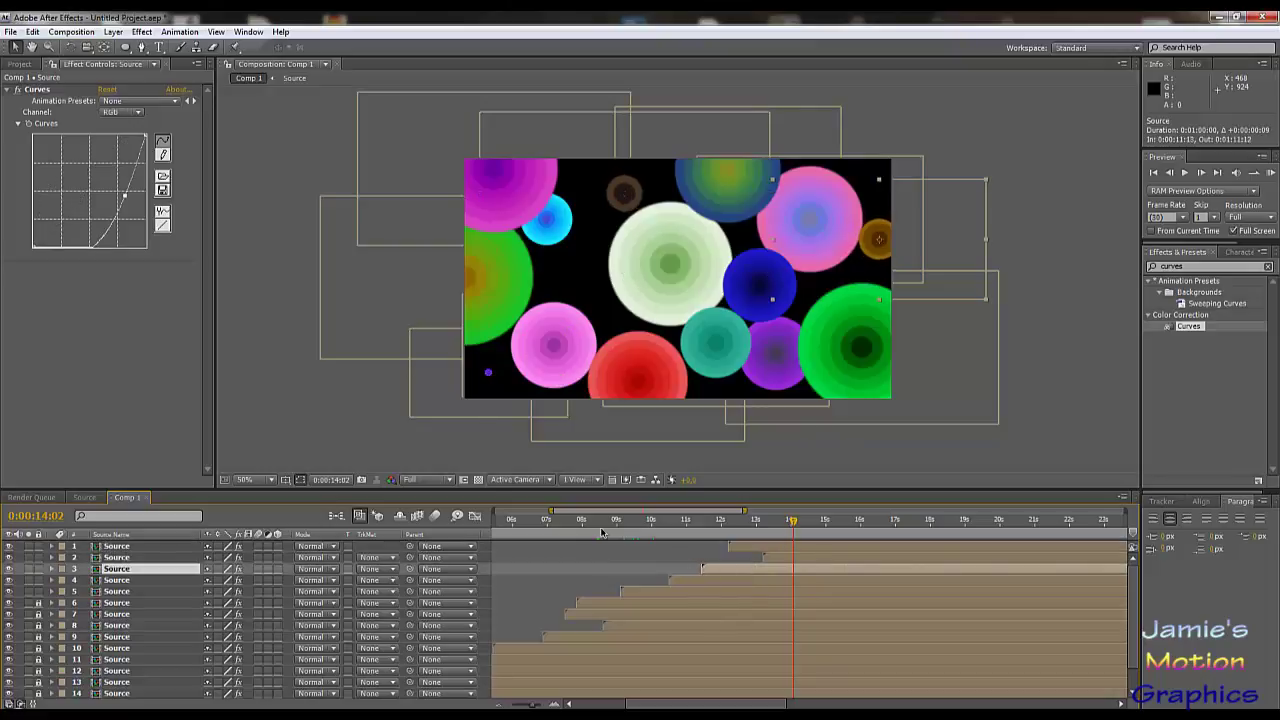
- Review the circles' growth from the start of the composition and set the current time to 0:00:14:03
key(Home)
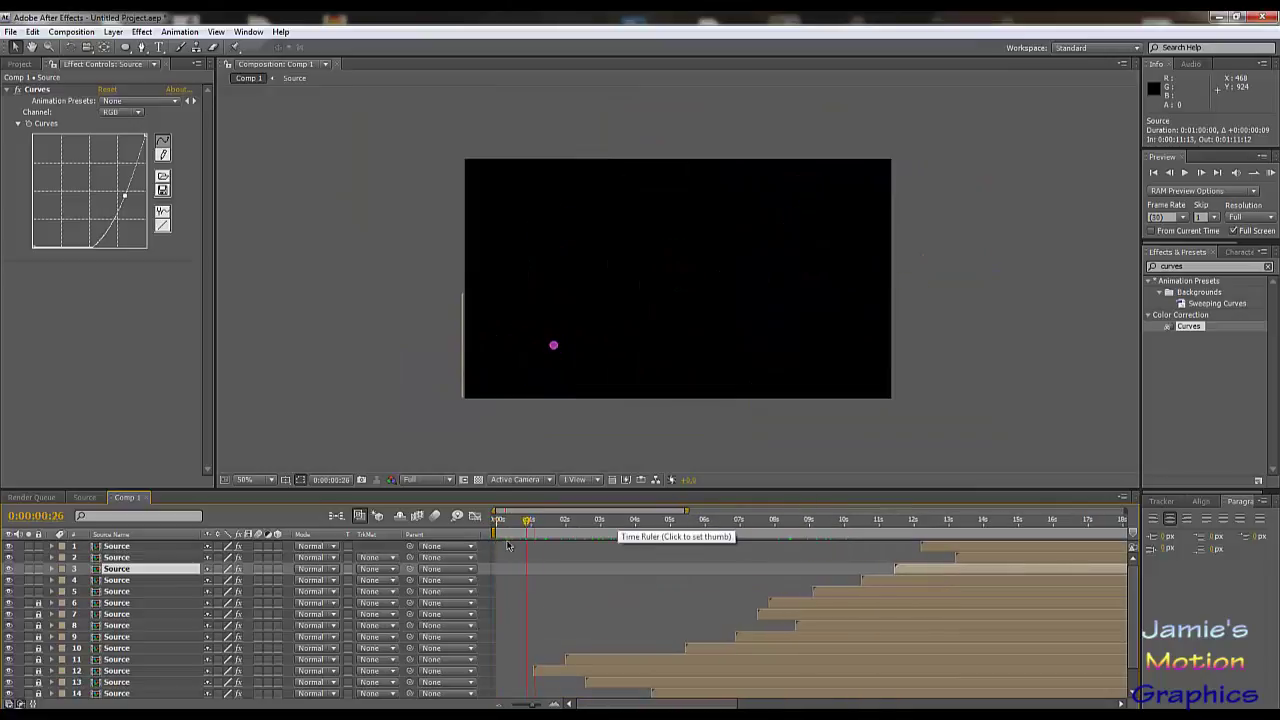
drag(496, 547, 567, 553)
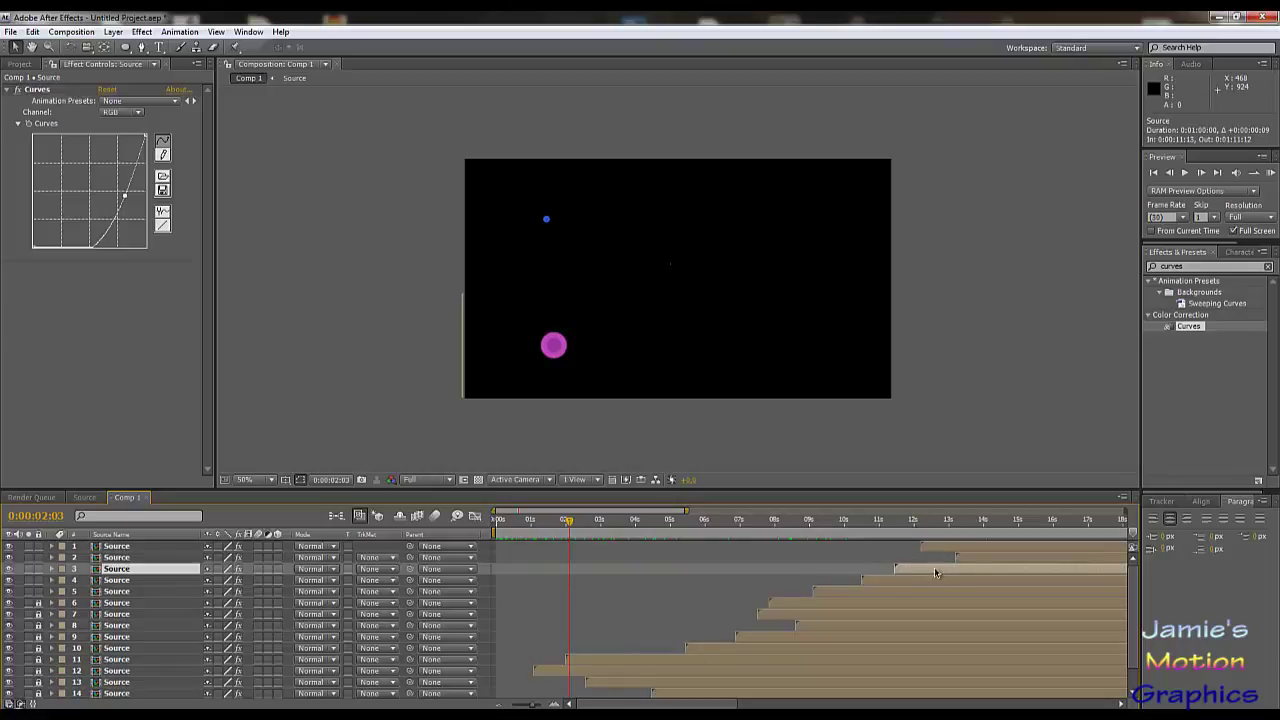
drag(913, 530, 987, 543)
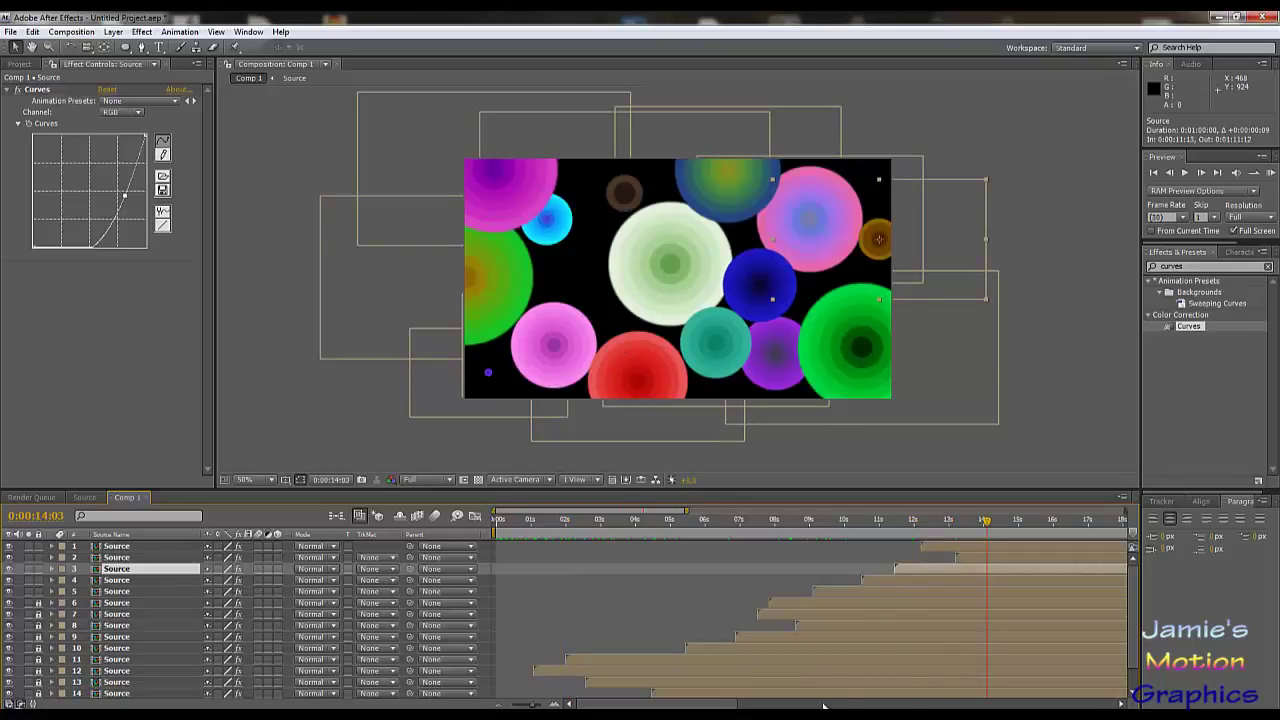
drag(720, 705, 778, 705)
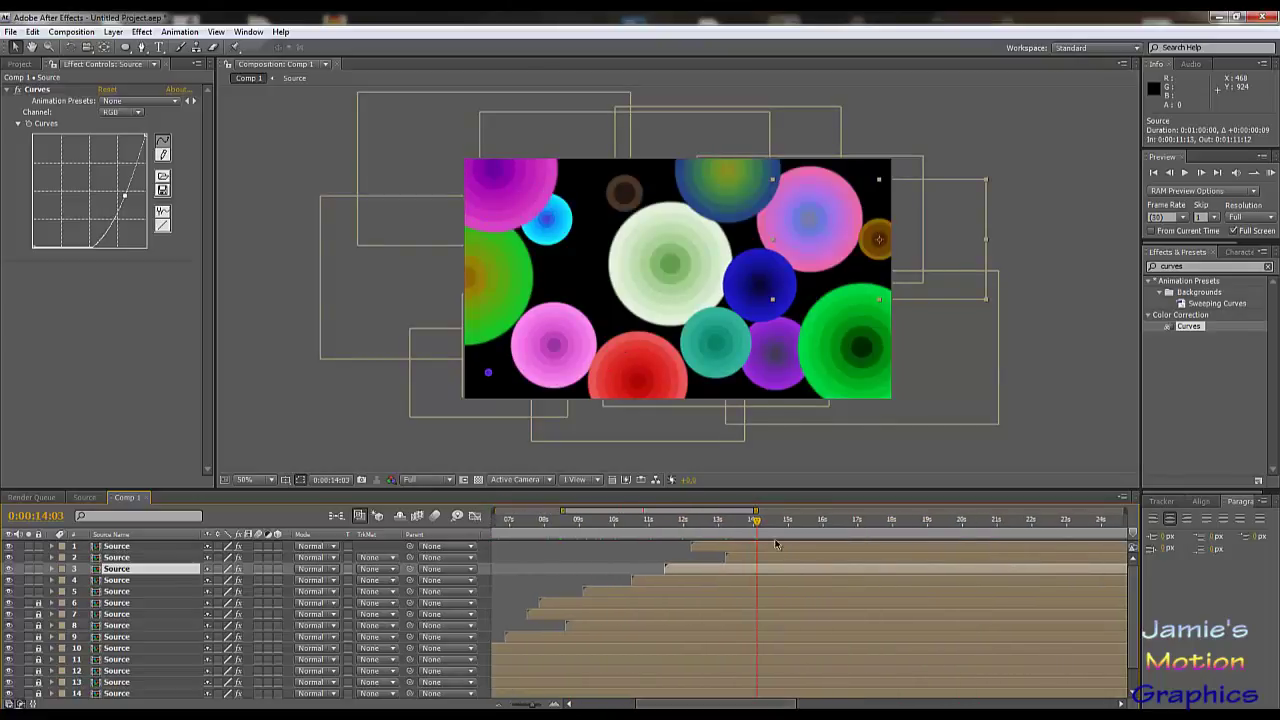
- Duplicate layers 1 to 5 and lock the five originals, layers 6 to 10
click(119, 548)
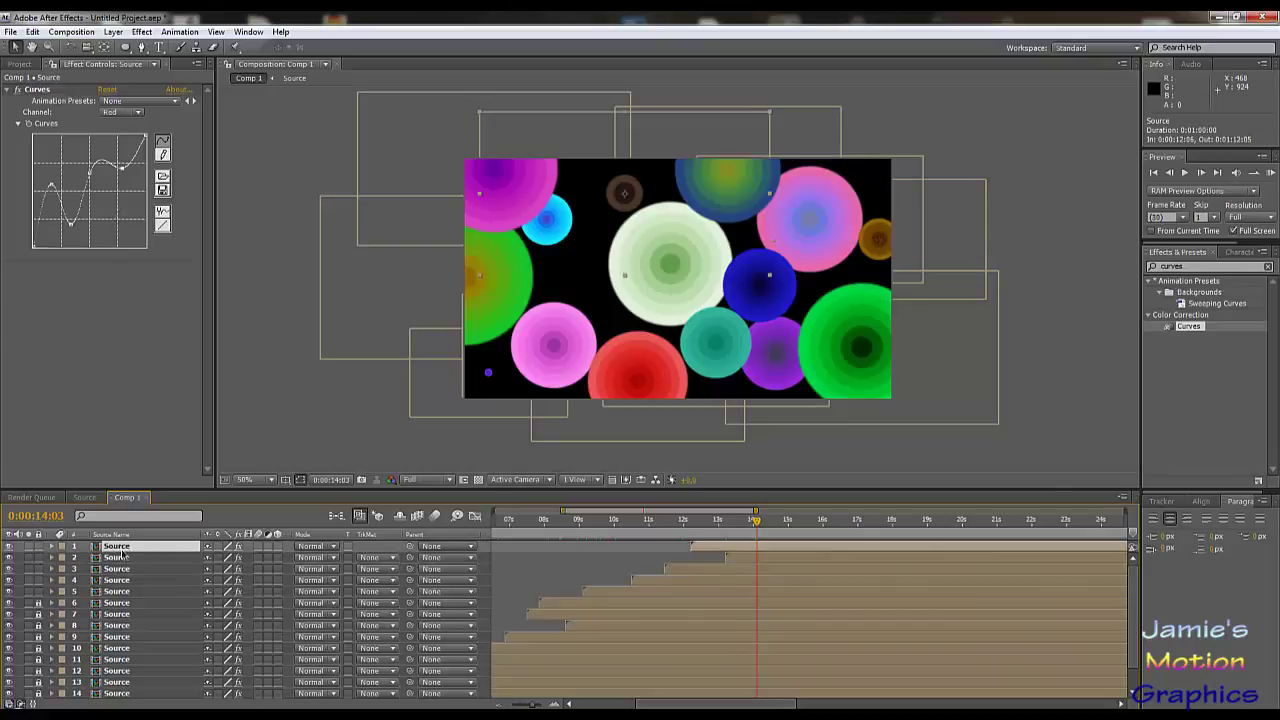
shift+click(115, 592)
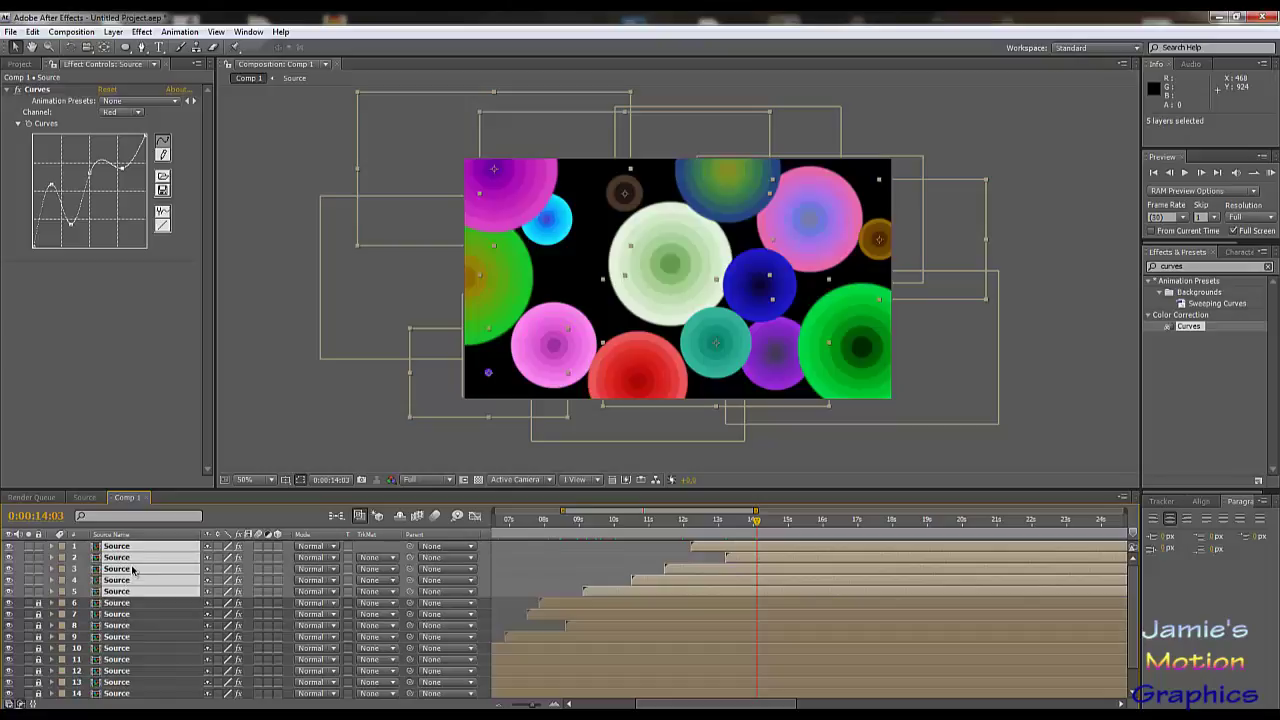
right_click(134, 570)
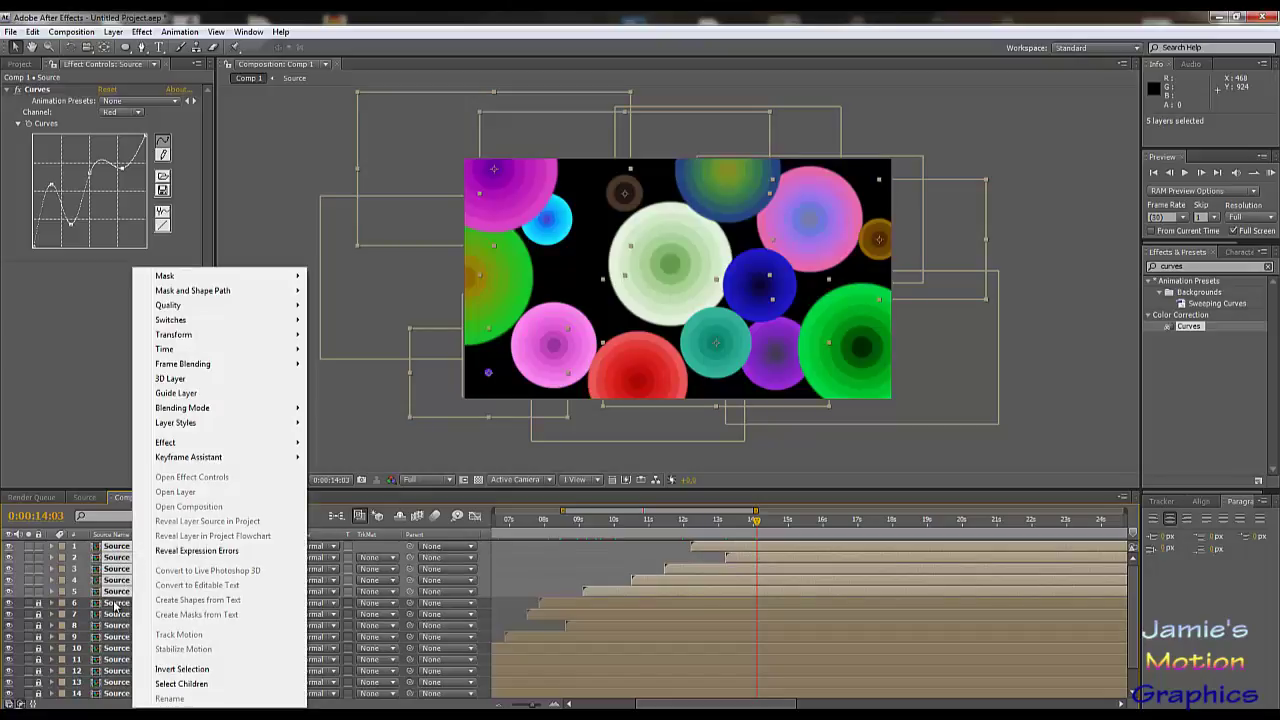
click(115, 605)
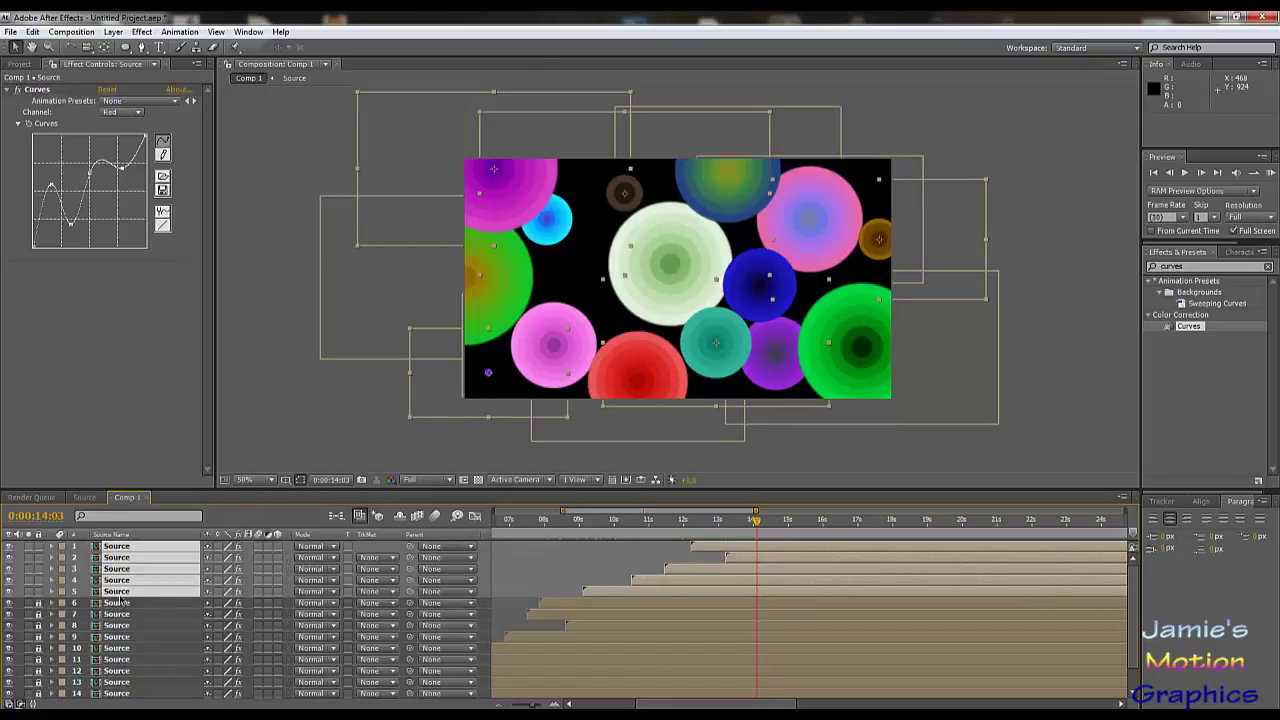
key(ctrl+d)
mouse_move(135, 569)
mouse_down()
mouse_move(129, 549)
mouse_move(127, 560)
mouse_up()
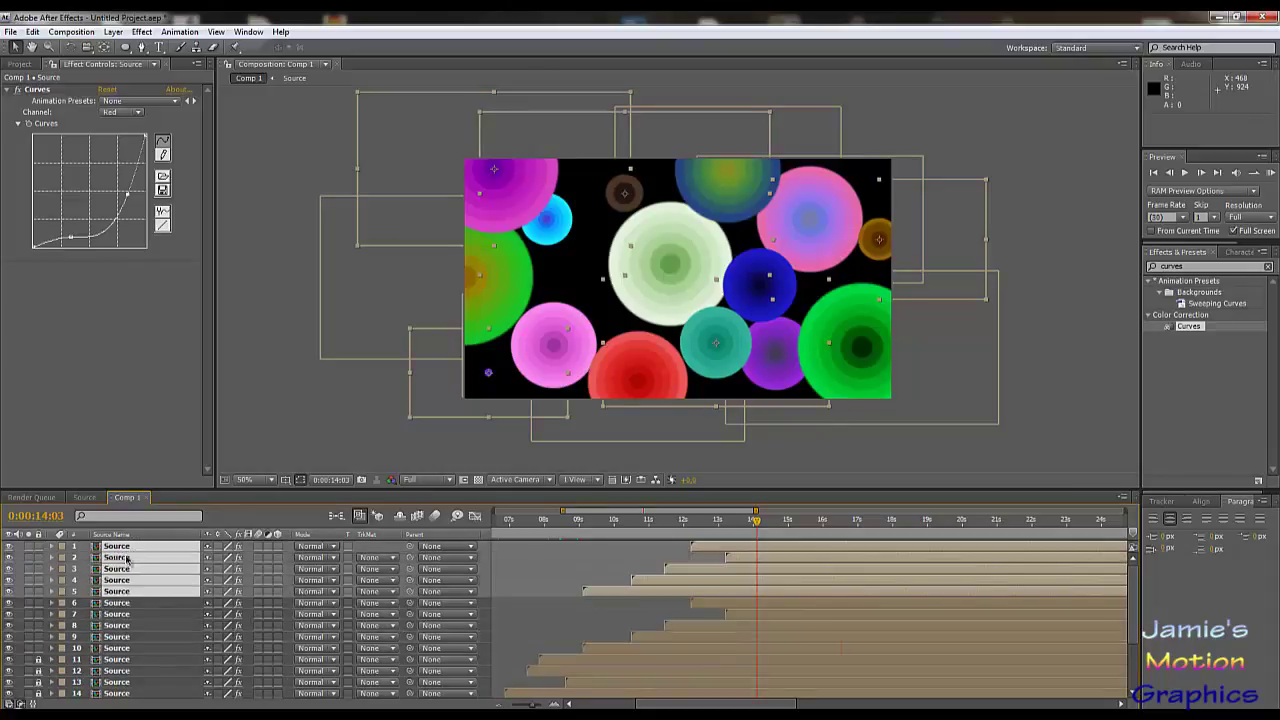
click(116, 603)
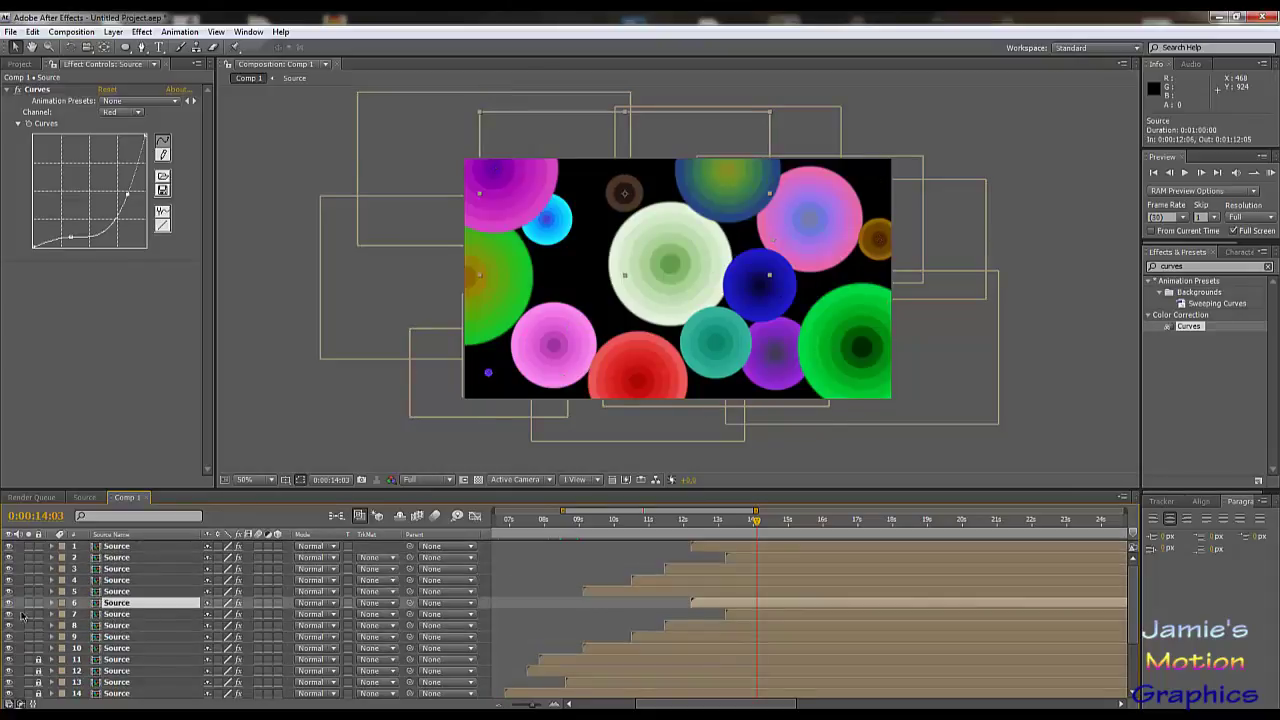
drag(36, 605, 38, 645)
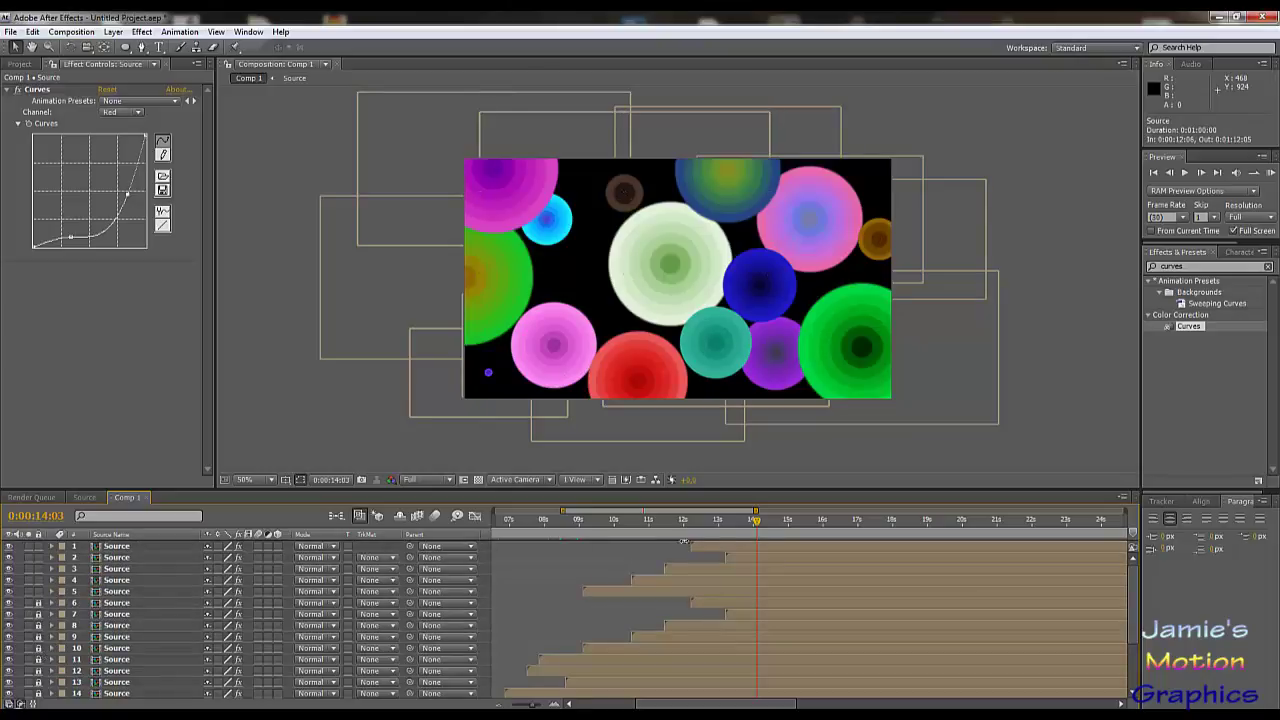
- Delay the duplicated layers 5, 4, 3, 2 and 1 in time so they all start at about 14 seconds
drag(662, 594, 820, 603)
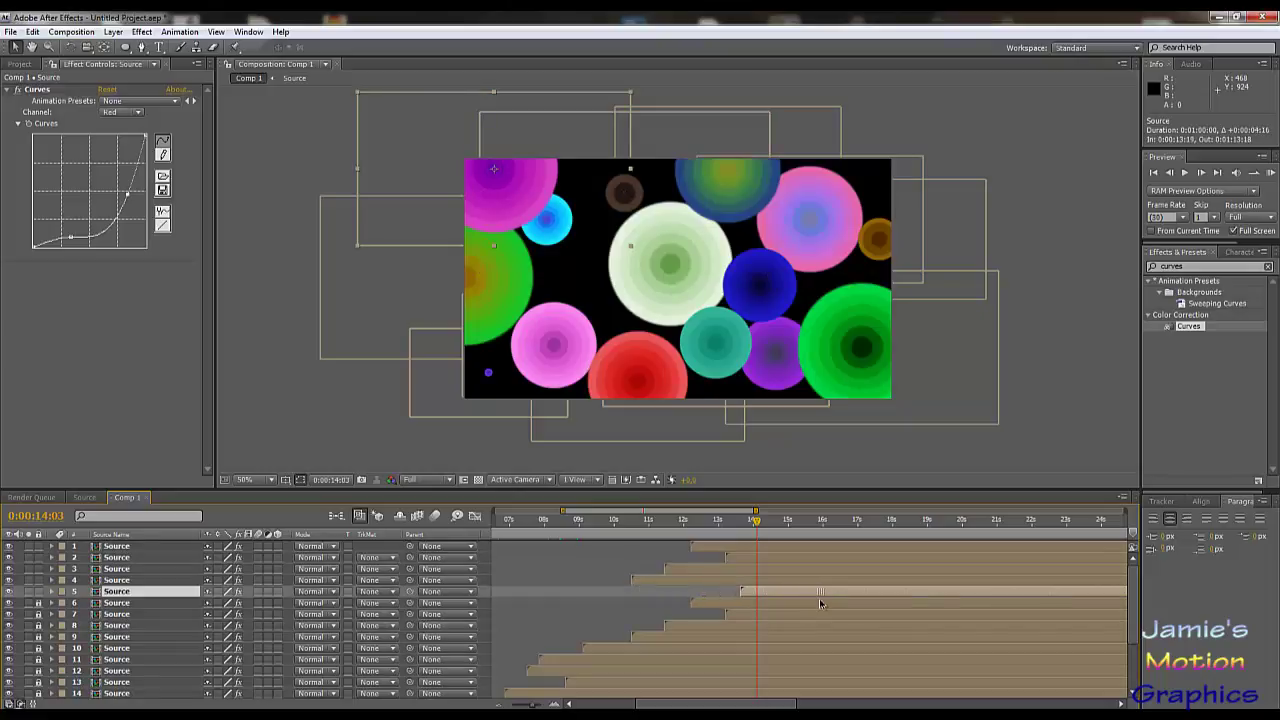
key(bracketleft)
click(700, 580)
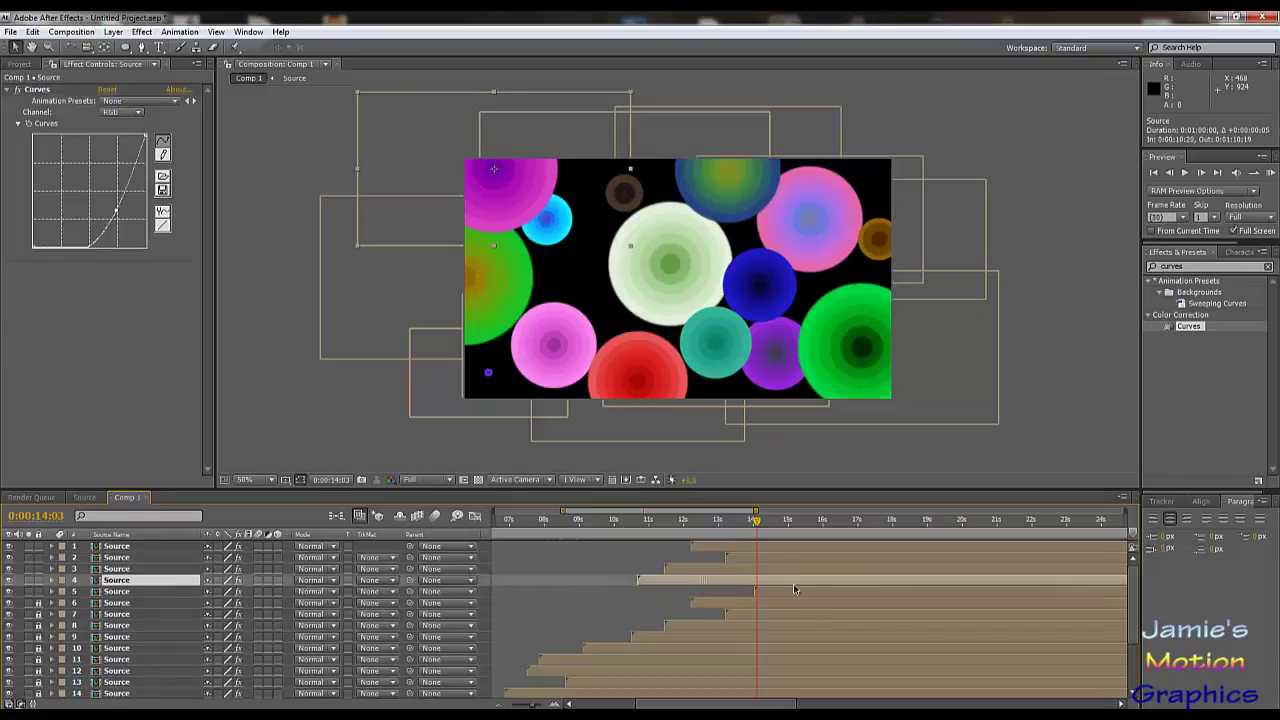
click(794, 571)
key(bracketleft)
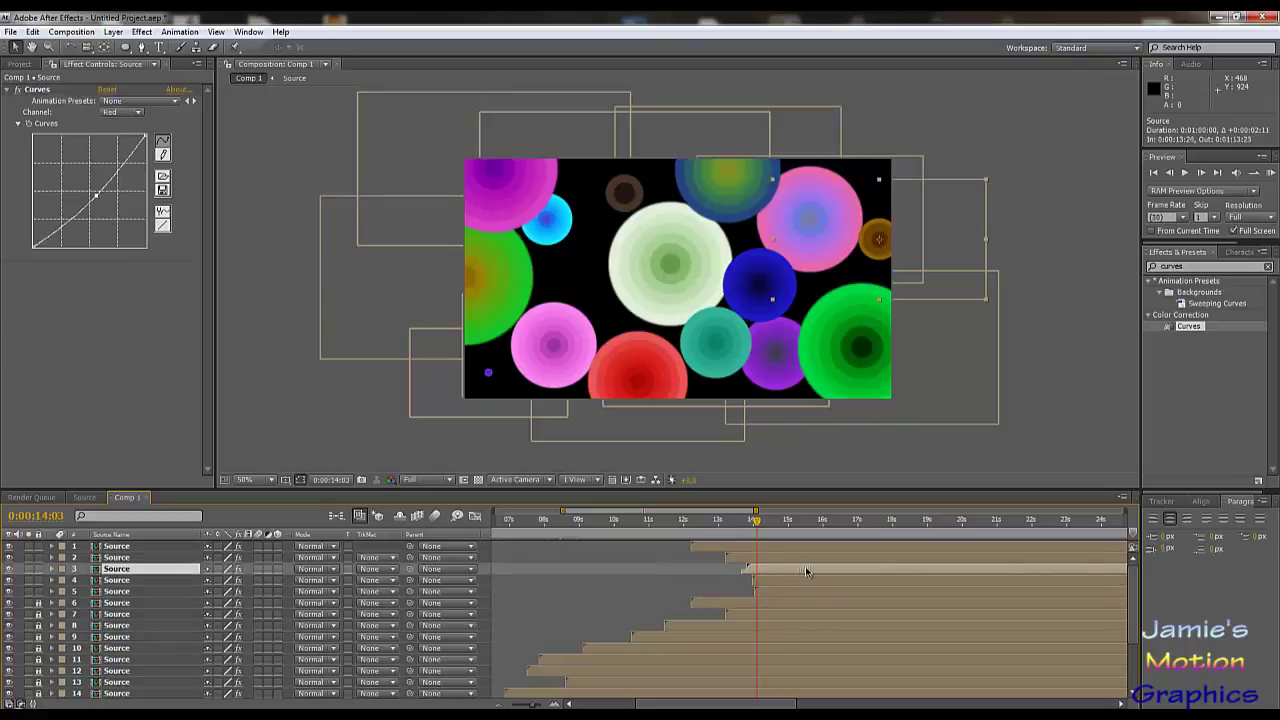
click(772, 559)
key(bracketleft)
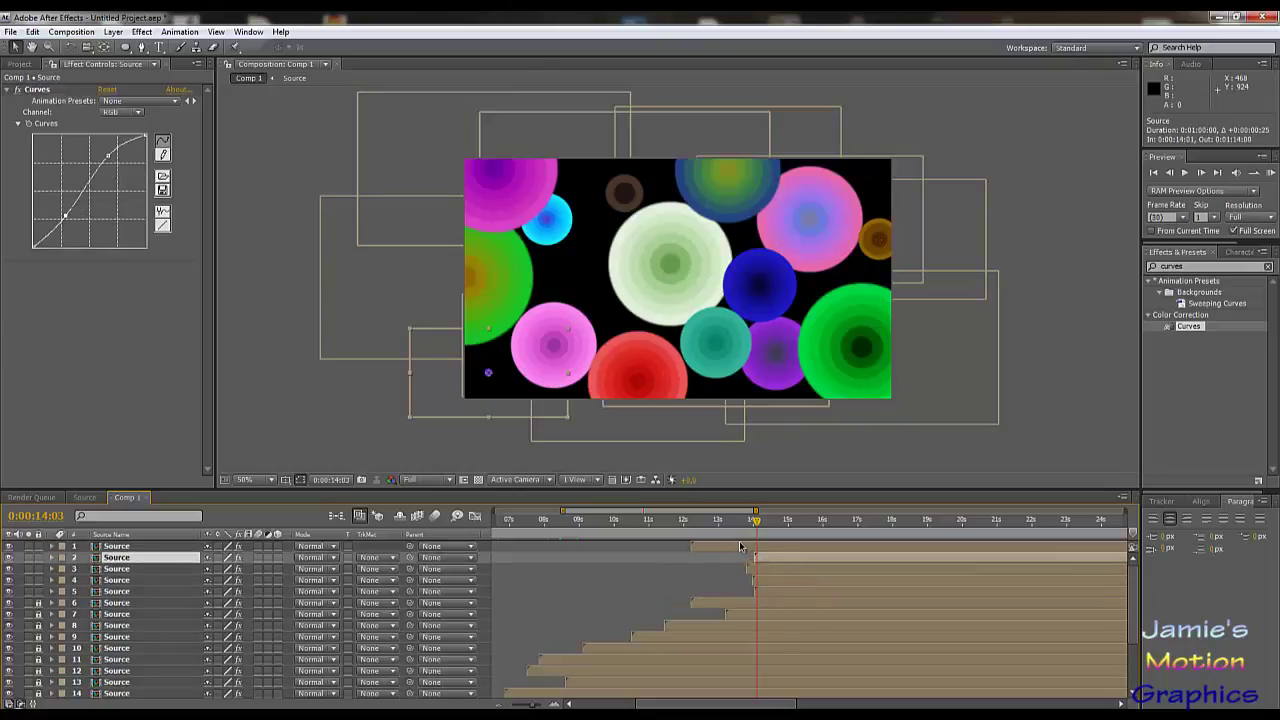
click(740, 546)
key(bracketleft)
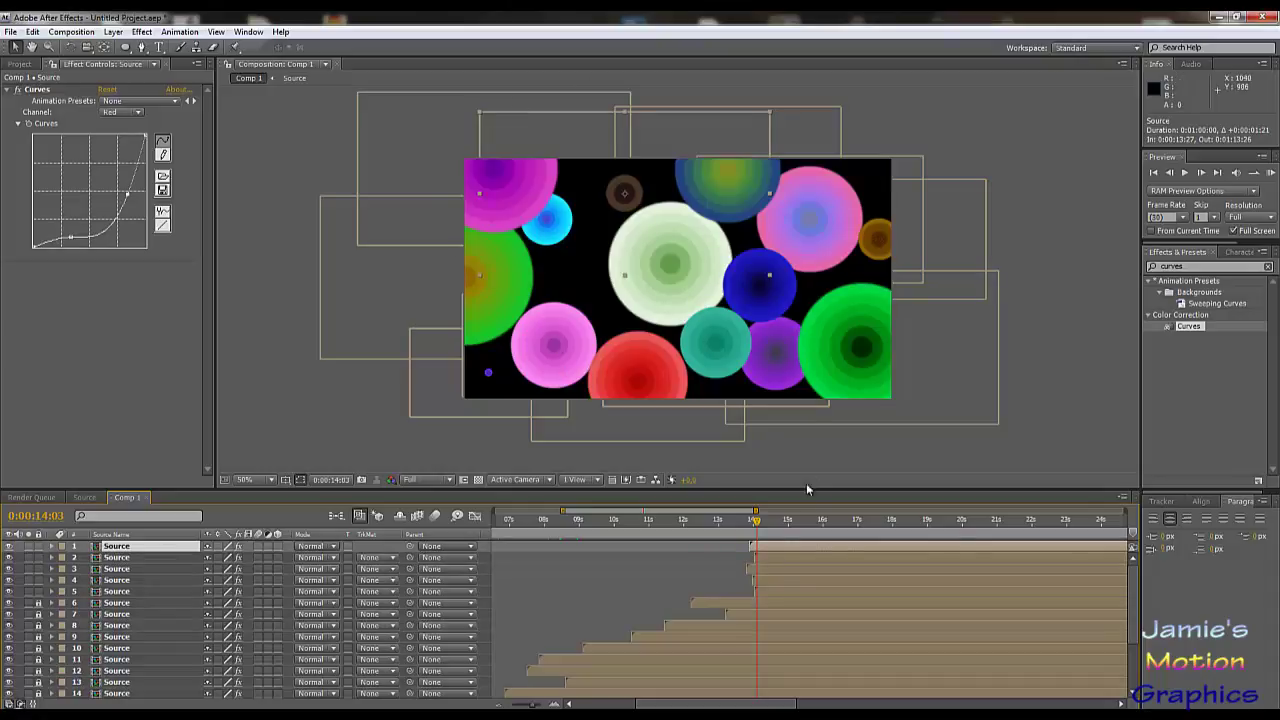
- Set the current time to 0:00:20:01 and move layer 5's magenta circle to about position 386, 416
drag(760, 522, 855, 547)
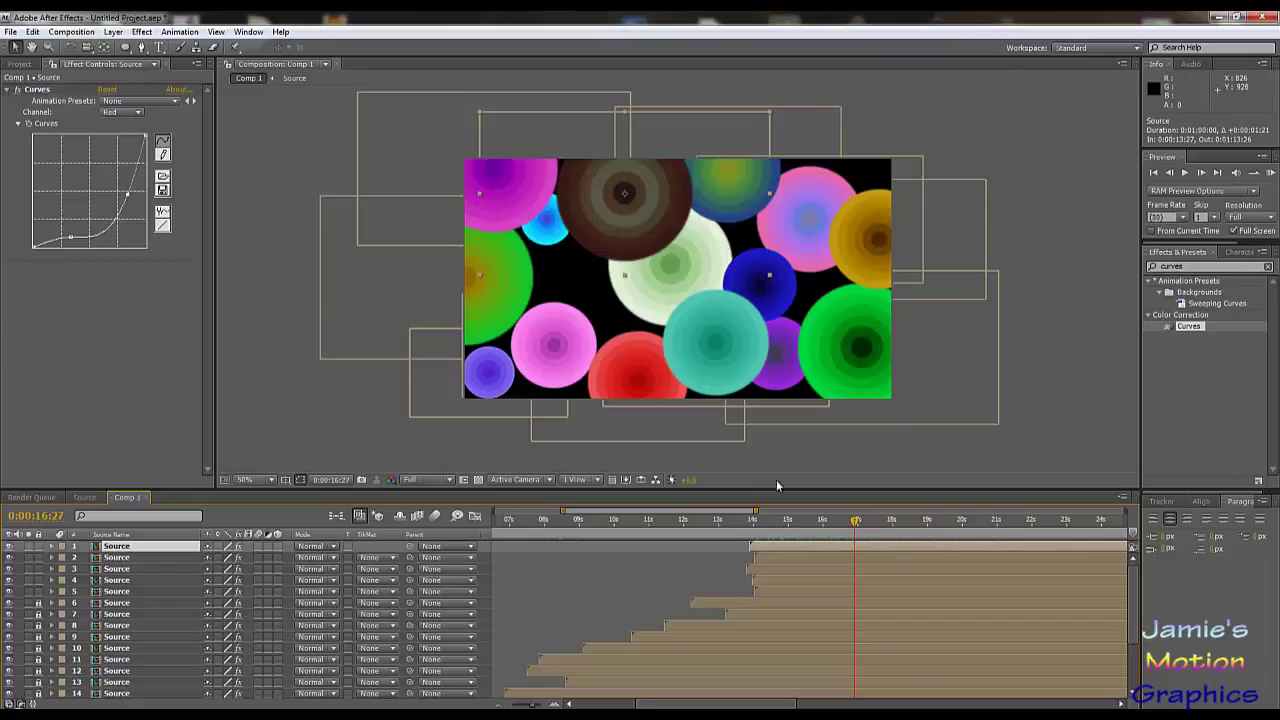
click(786, 591)
click(962, 527)
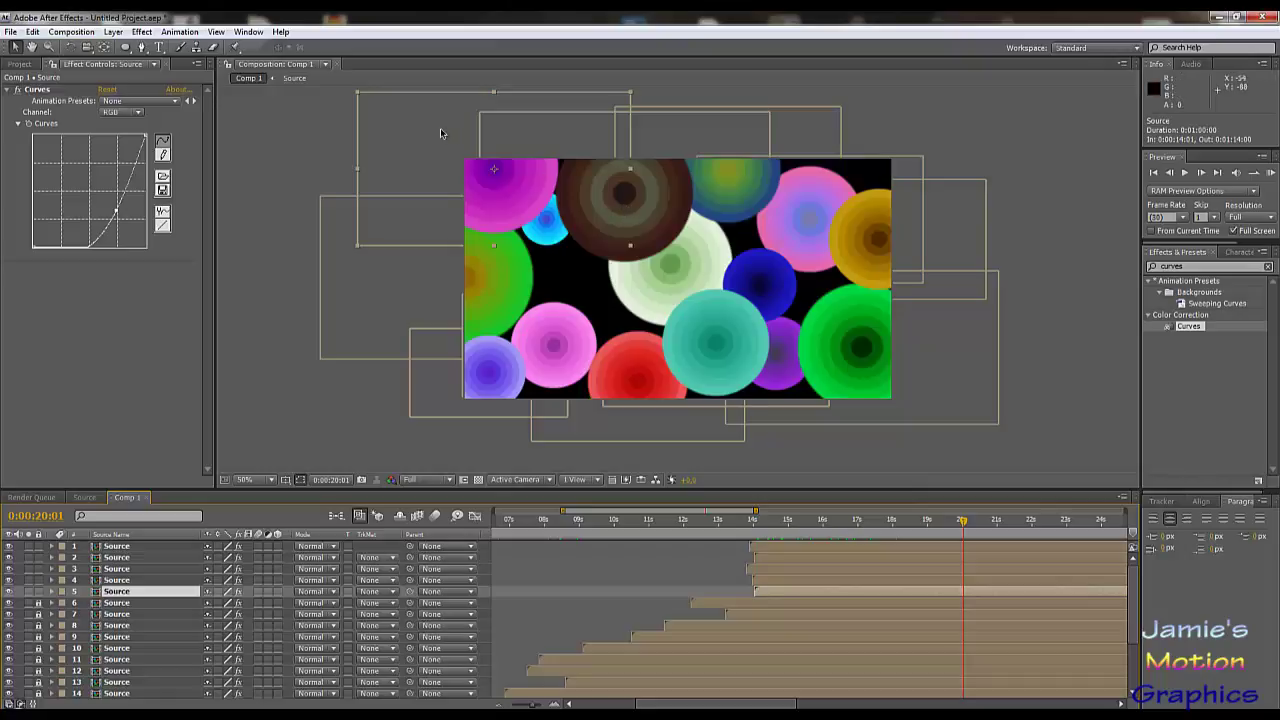
drag(503, 183, 506, 185)
drag(577, 260, 579, 313)
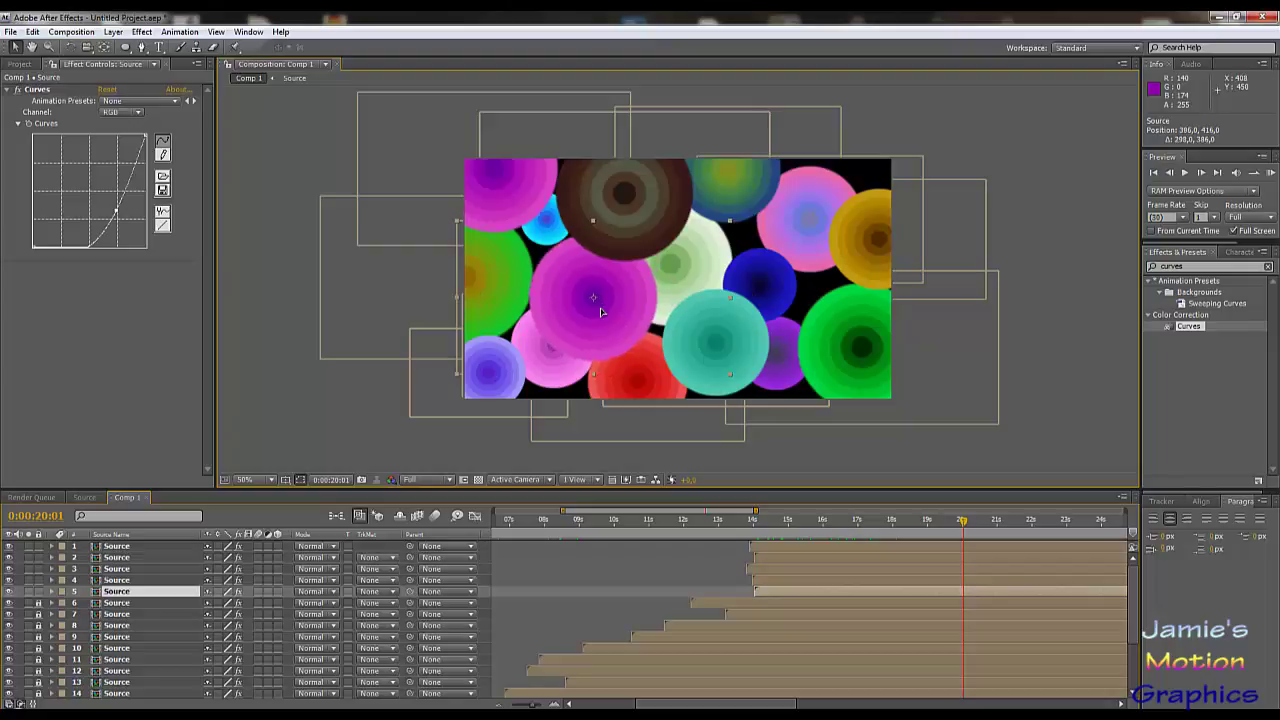
- Move layer 4's teal circle over the gap between the blue and gold circles, and layer 3's gold circle to about position 1208, -2
click(756, 581)
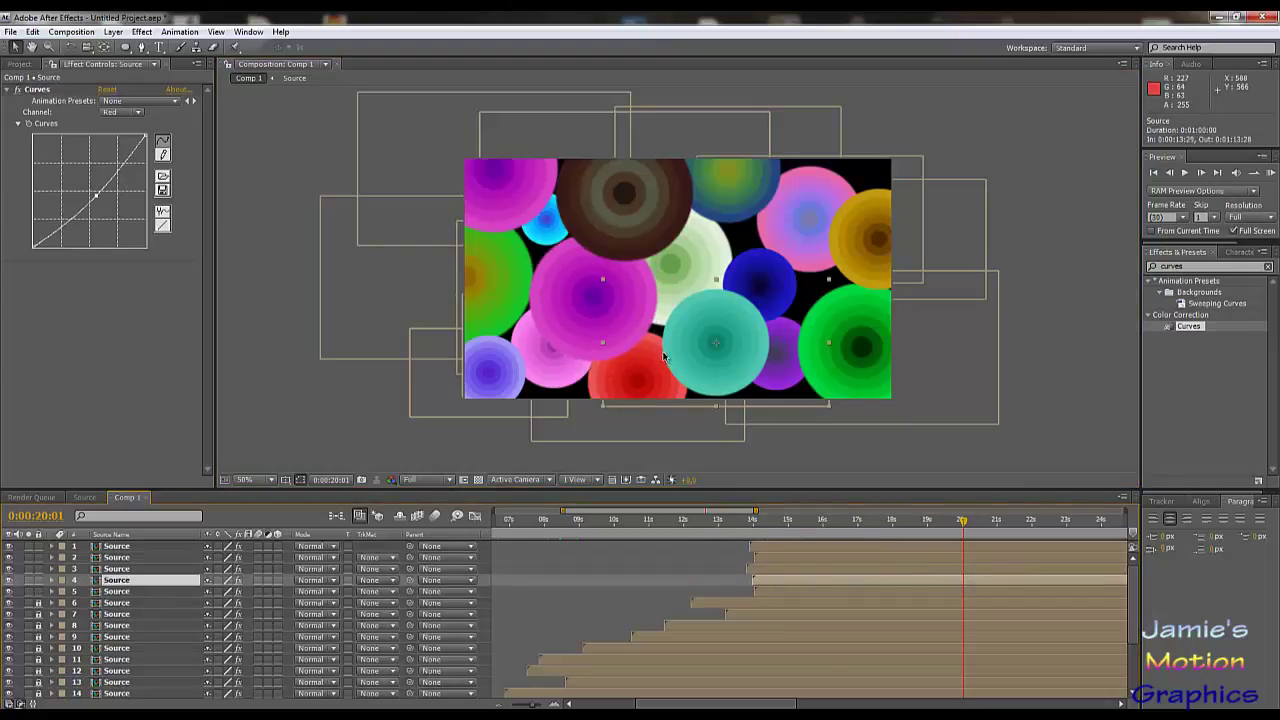
drag(707, 347, 808, 285)
click(757, 567)
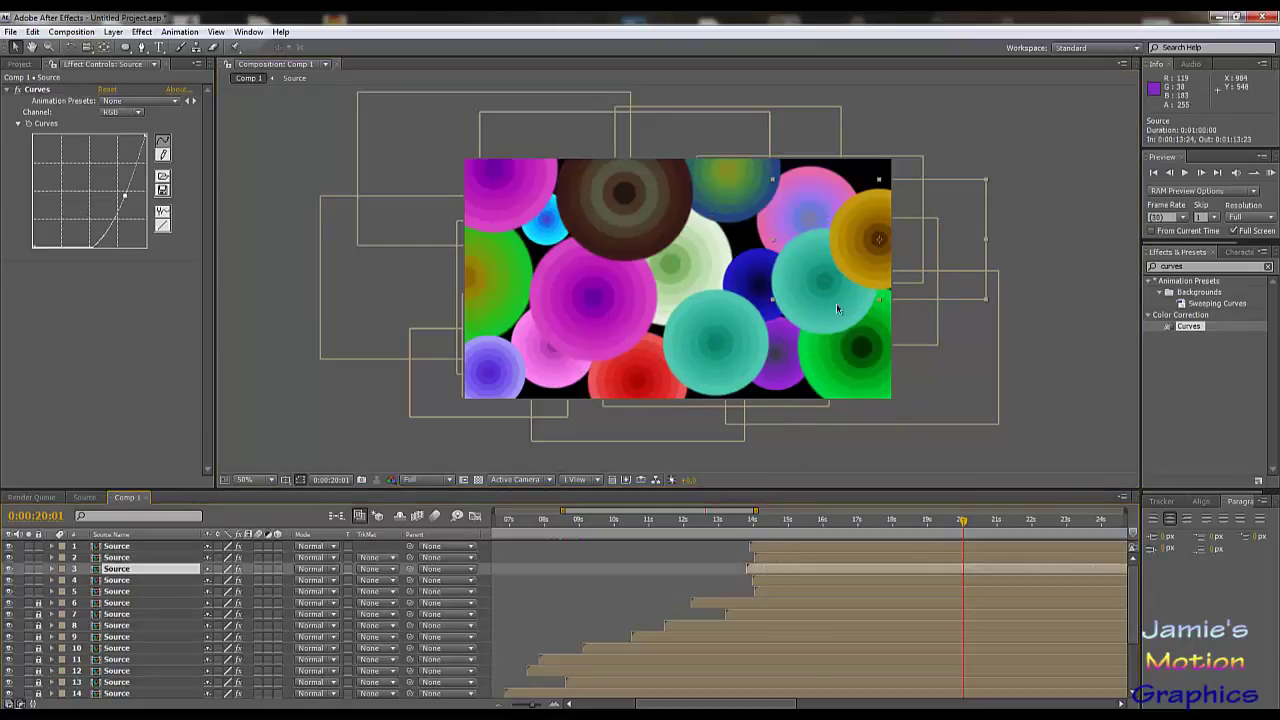
drag(812, 270, 850, 174)
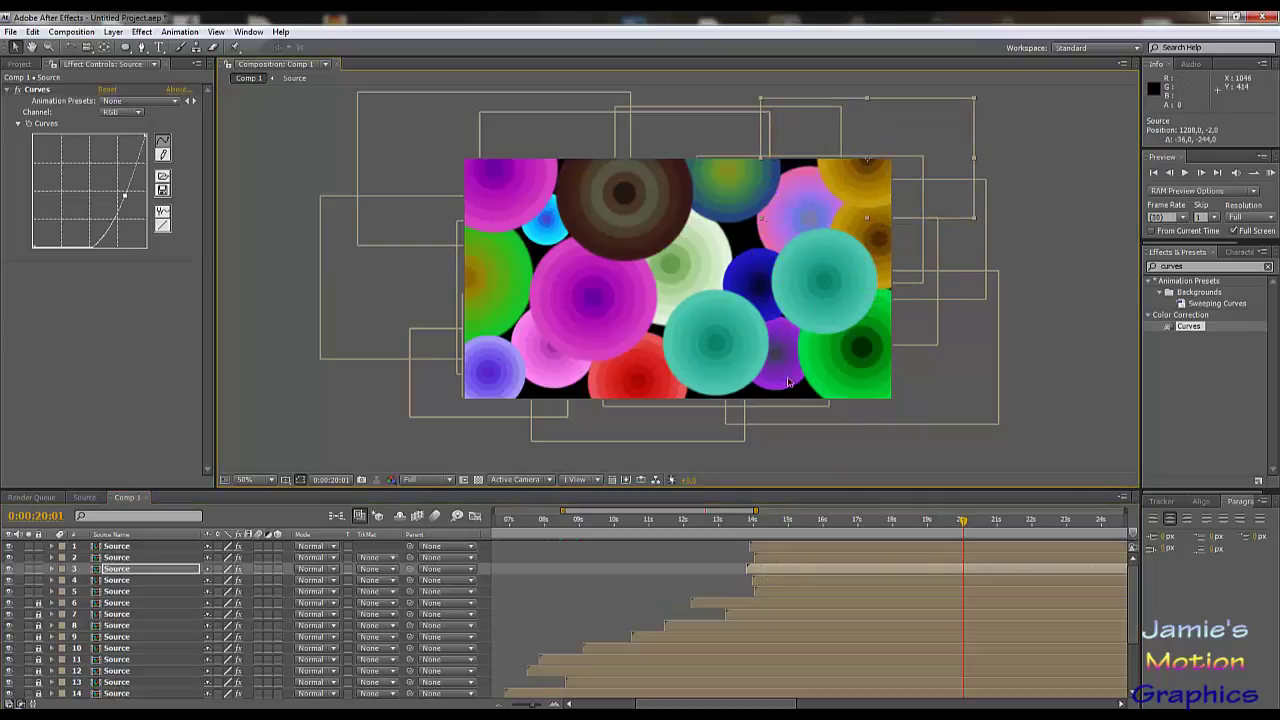
- Move layer 2's violet circle to about position 812, 254 and layer 1's brown circle to about position 862, 744
click(771, 557)
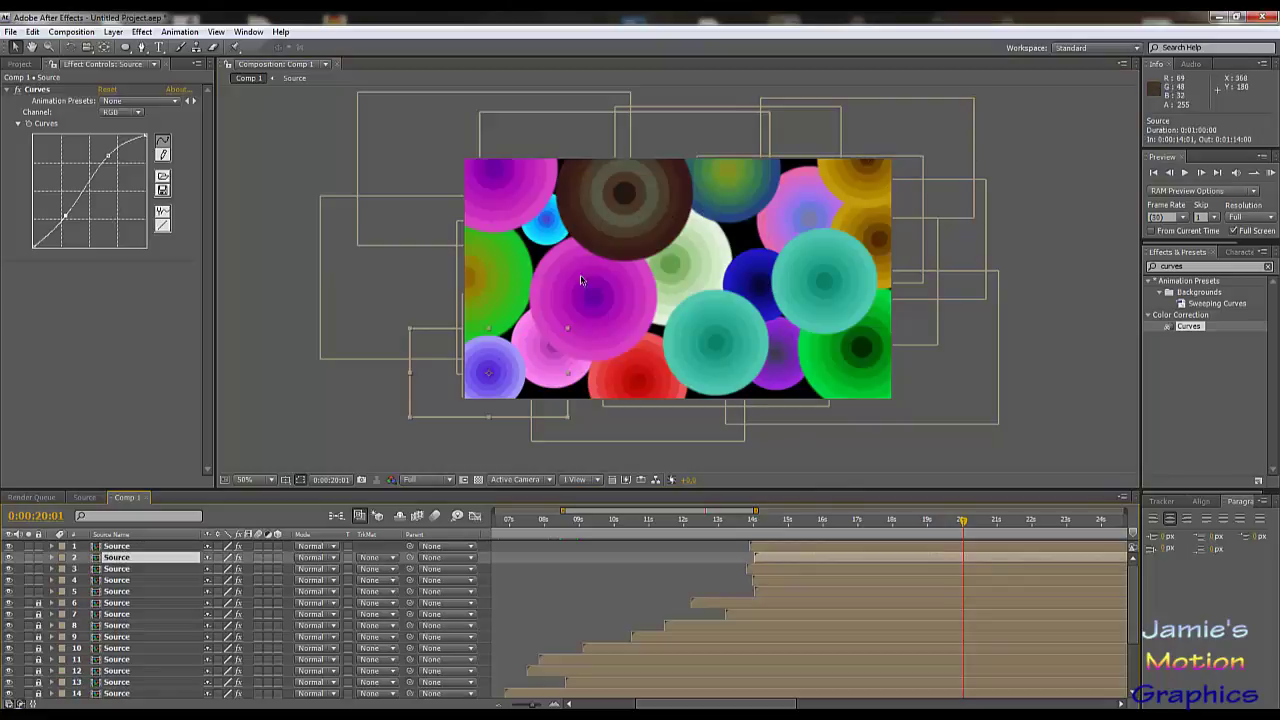
drag(527, 346, 774, 216)
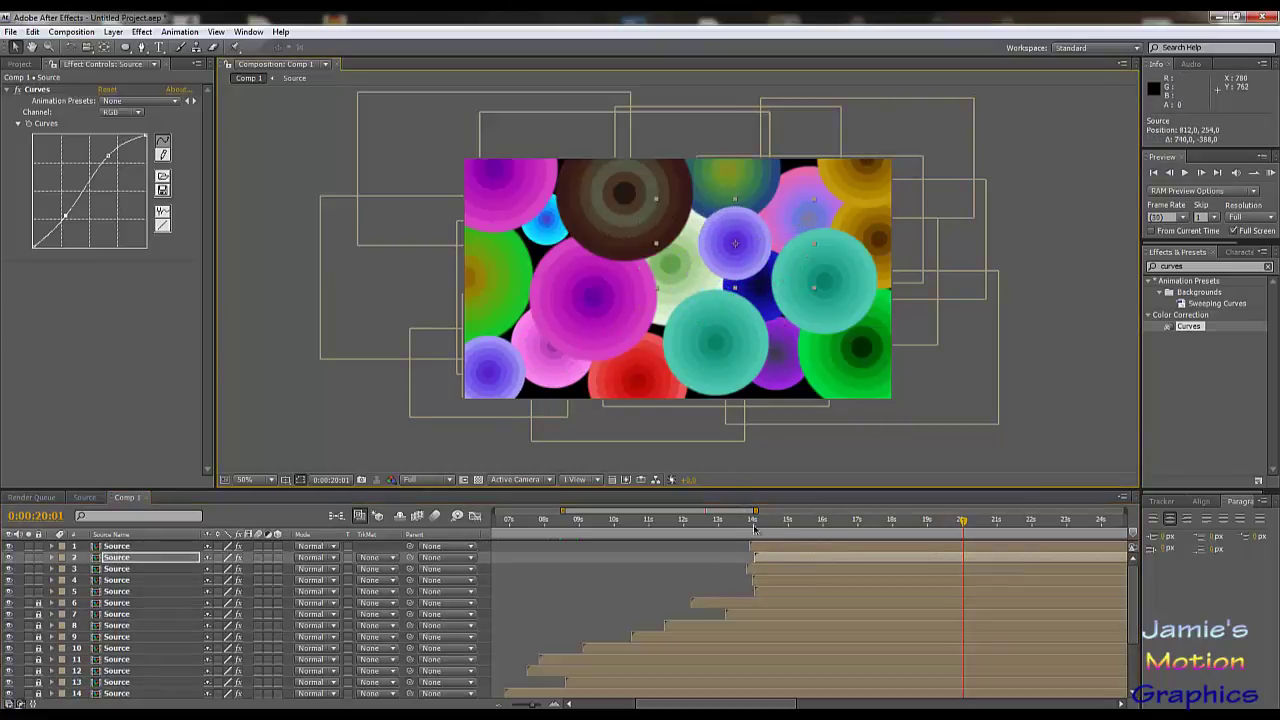
click(773, 548)
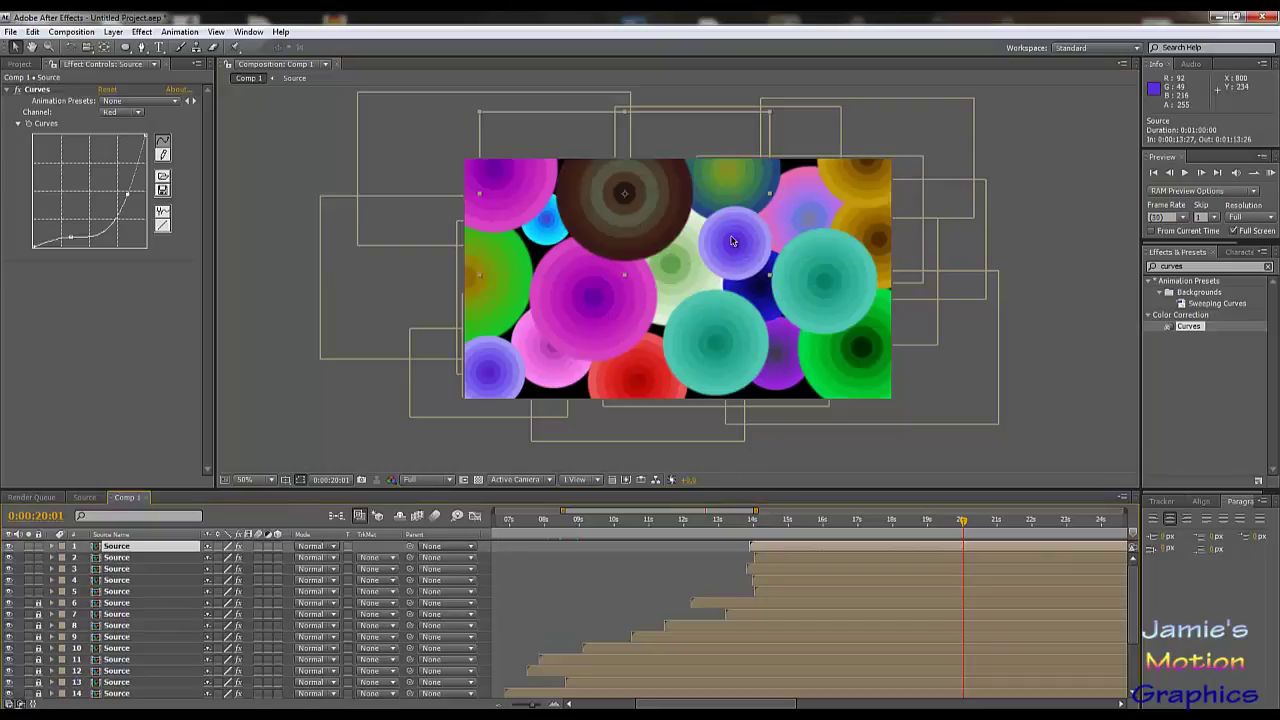
drag(732, 240, 772, 350)
drag(812, 394, 849, 457)
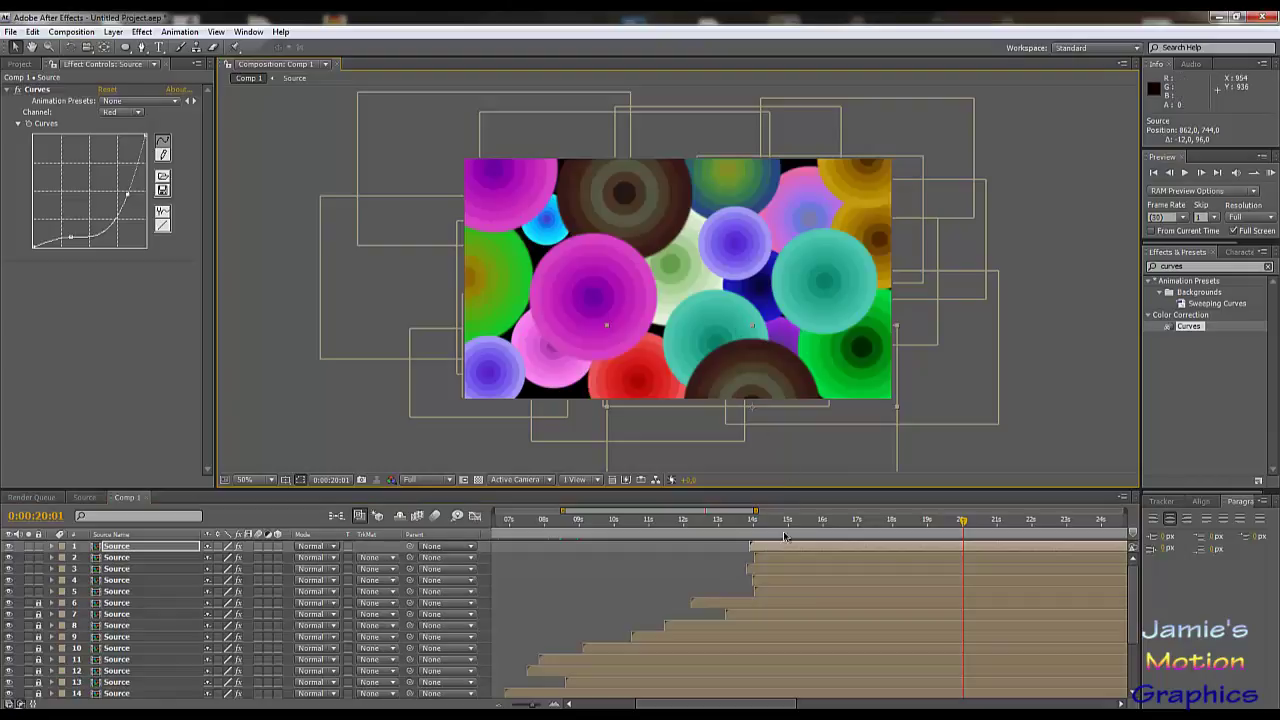
- Reset the Curves effect on layers 1, 2, 3, 4 and 5 to return their circles to grey
click(110, 89)
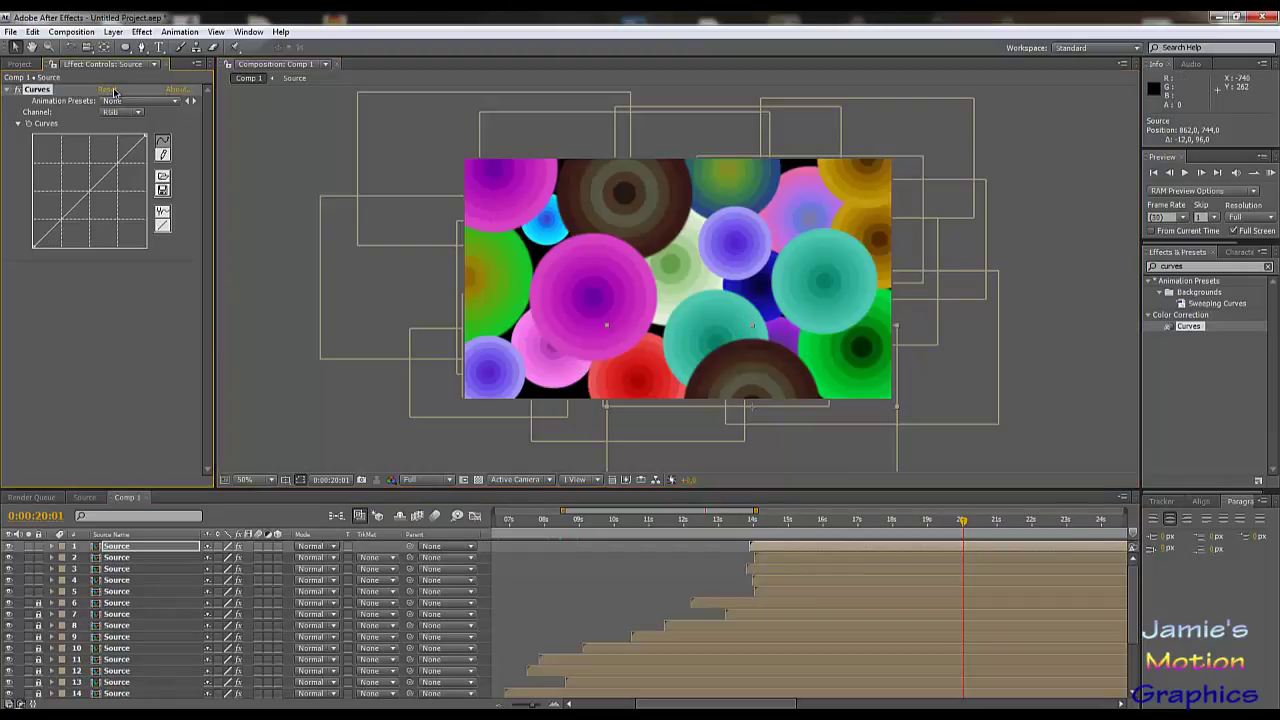
click(757, 558)
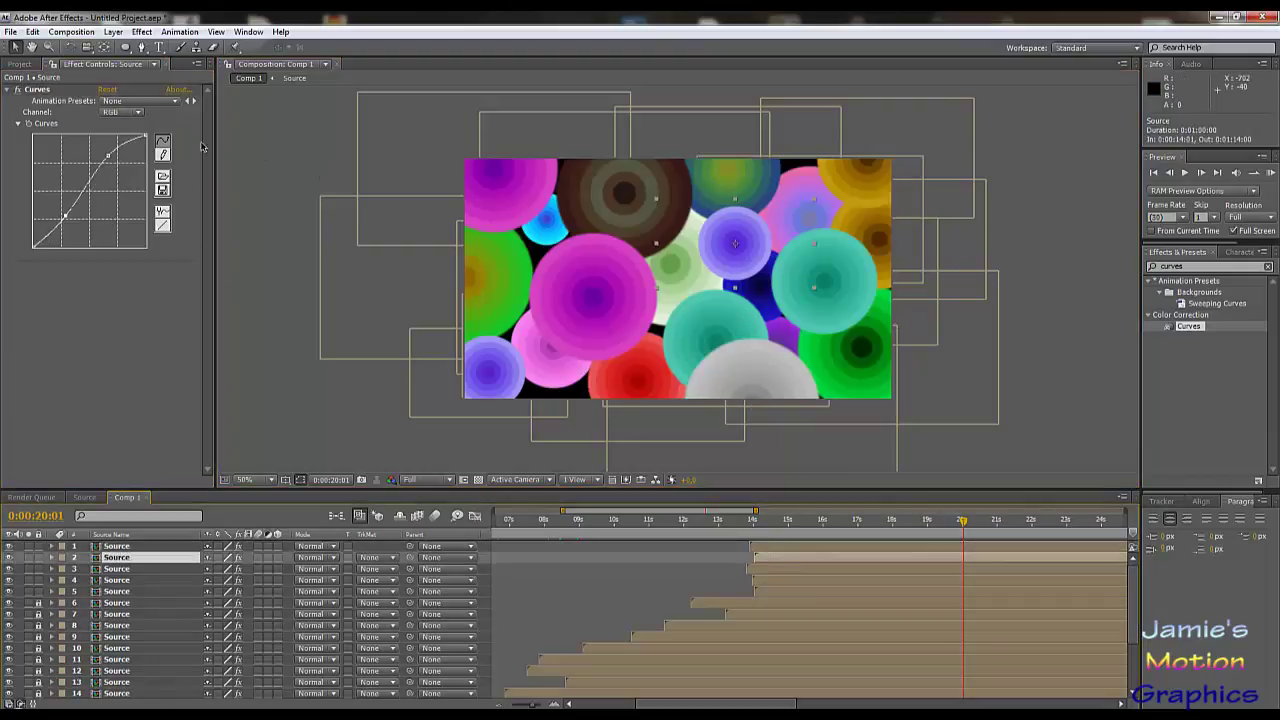
click(107, 90)
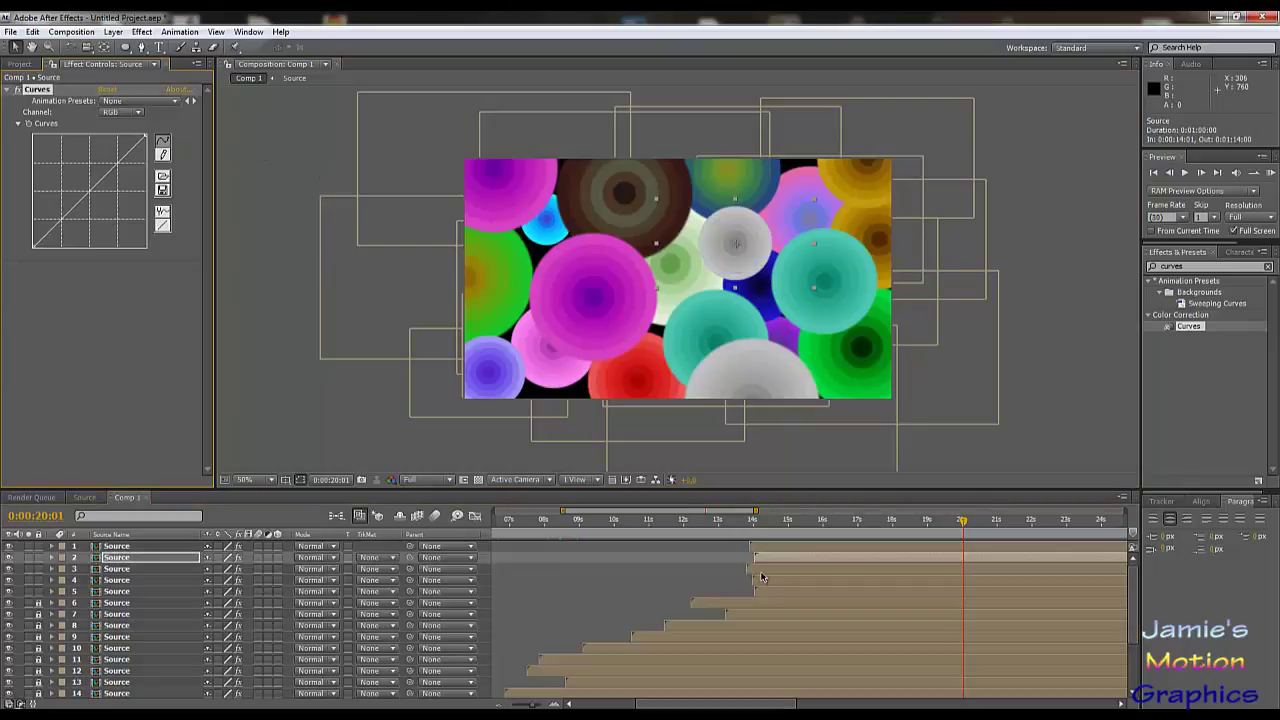
click(758, 570)
click(108, 89)
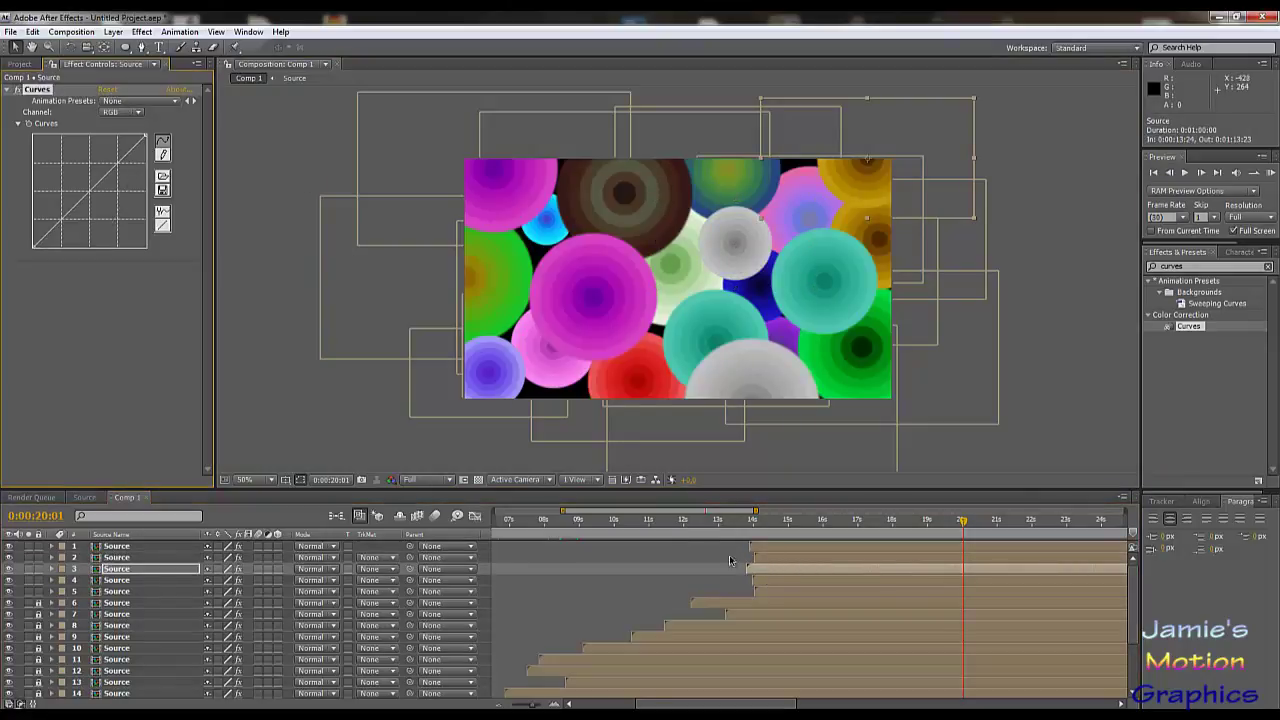
click(757, 581)
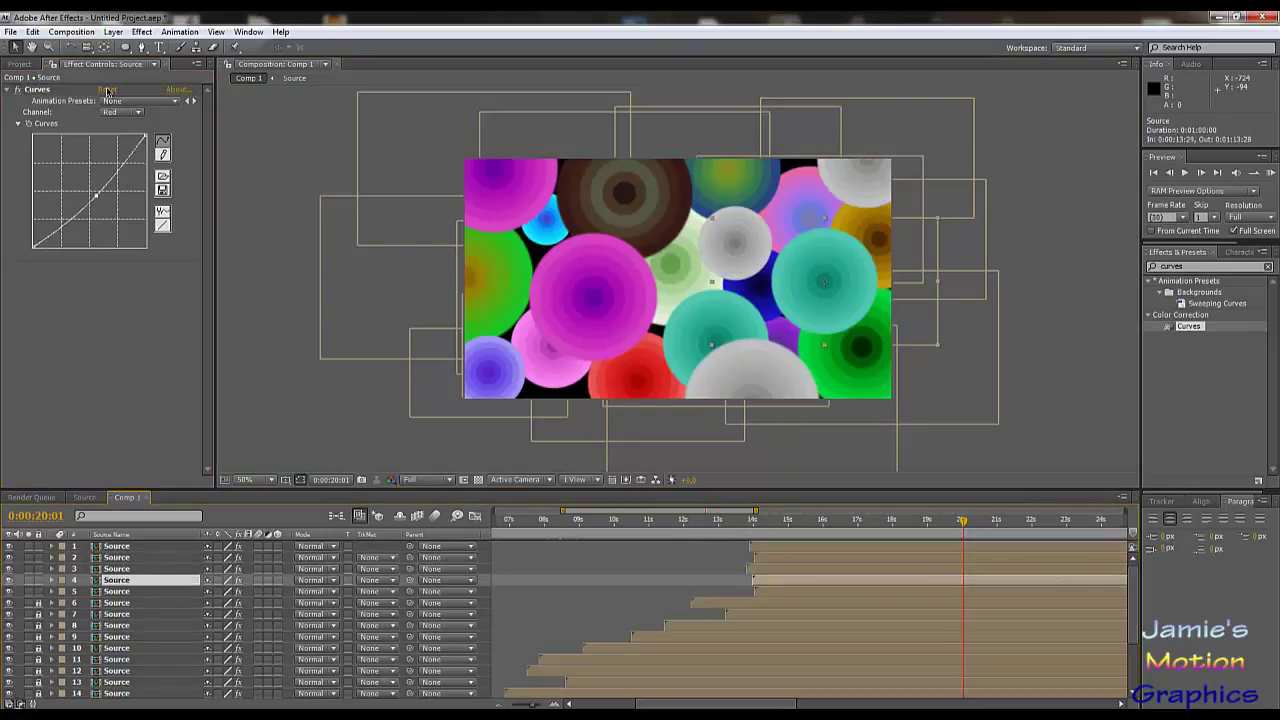
click(107, 90)
click(775, 592)
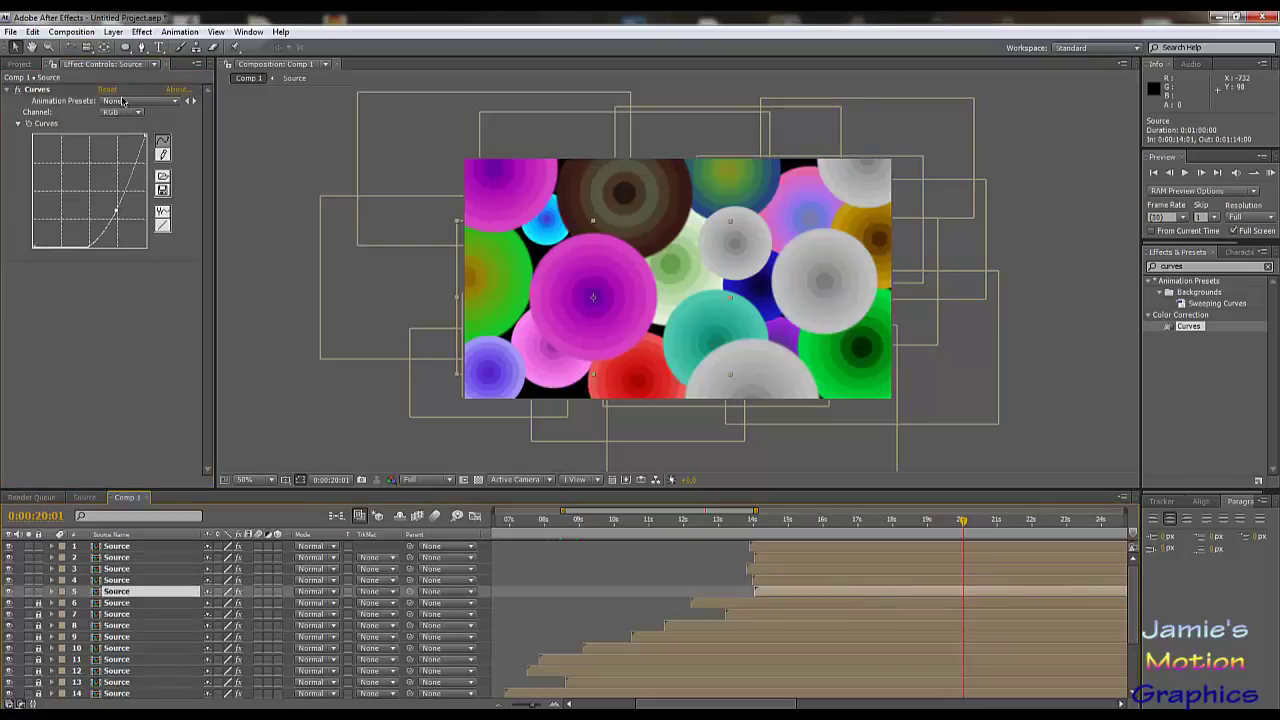
click(107, 89)
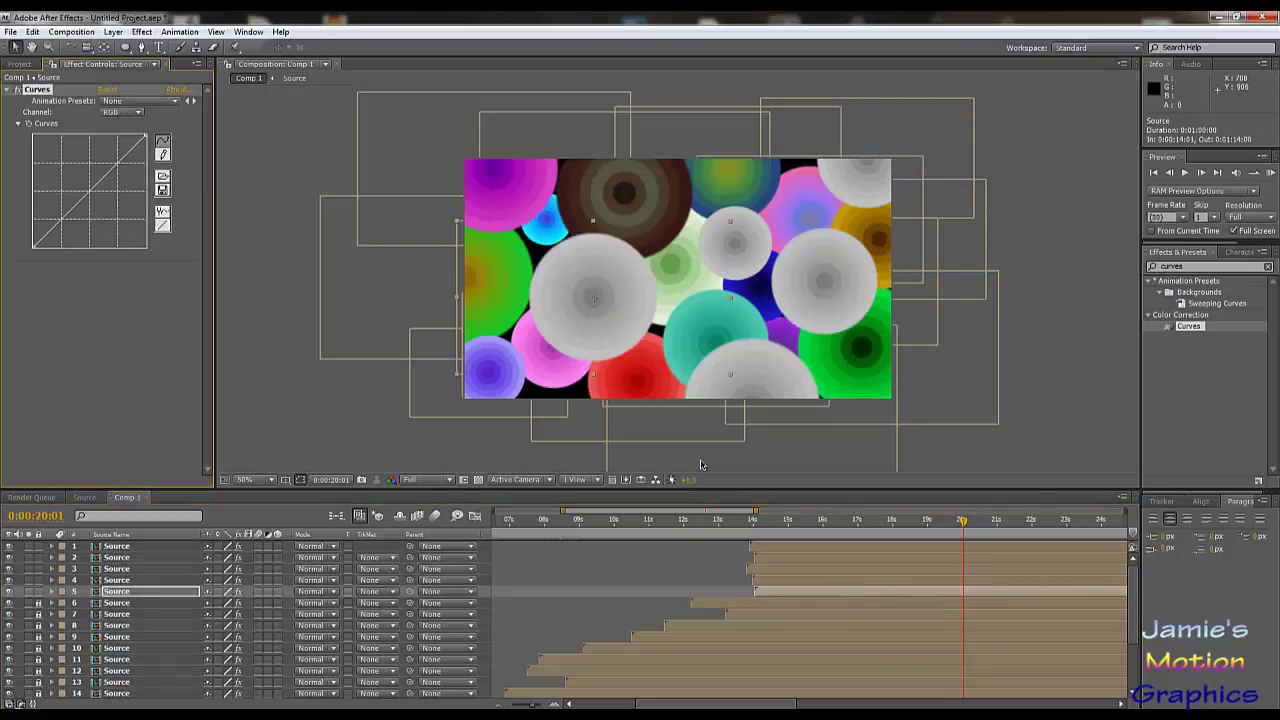
- Lower layer 5's RGB curve in the shadows and highlights to darken the circle's rings, and undo the stray end-point change
click(760, 595)
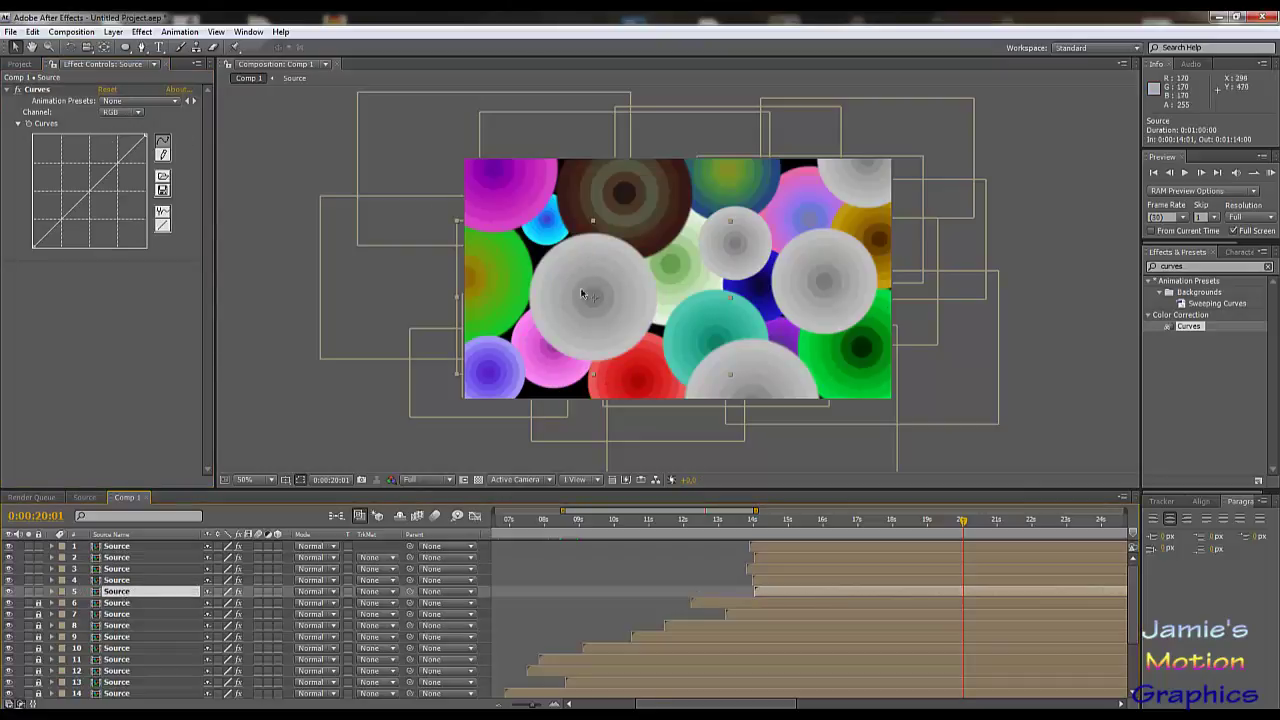
click(111, 183)
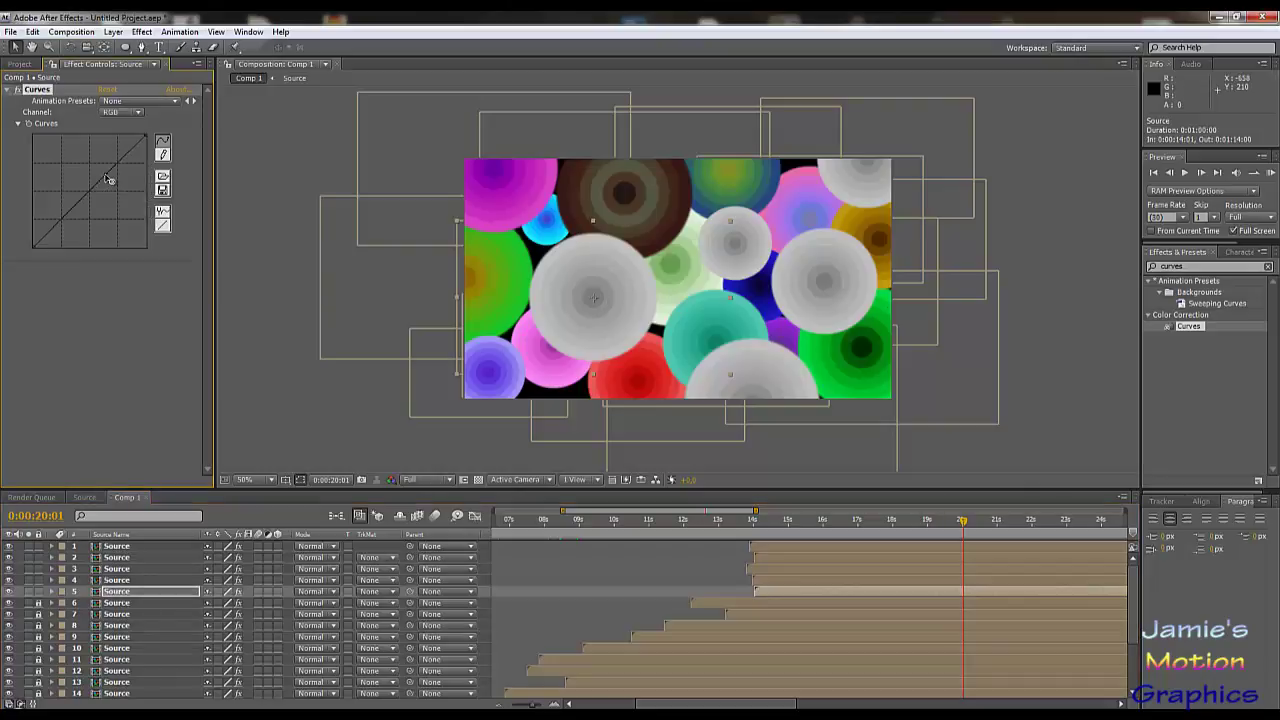
drag(111, 183, 82, 234)
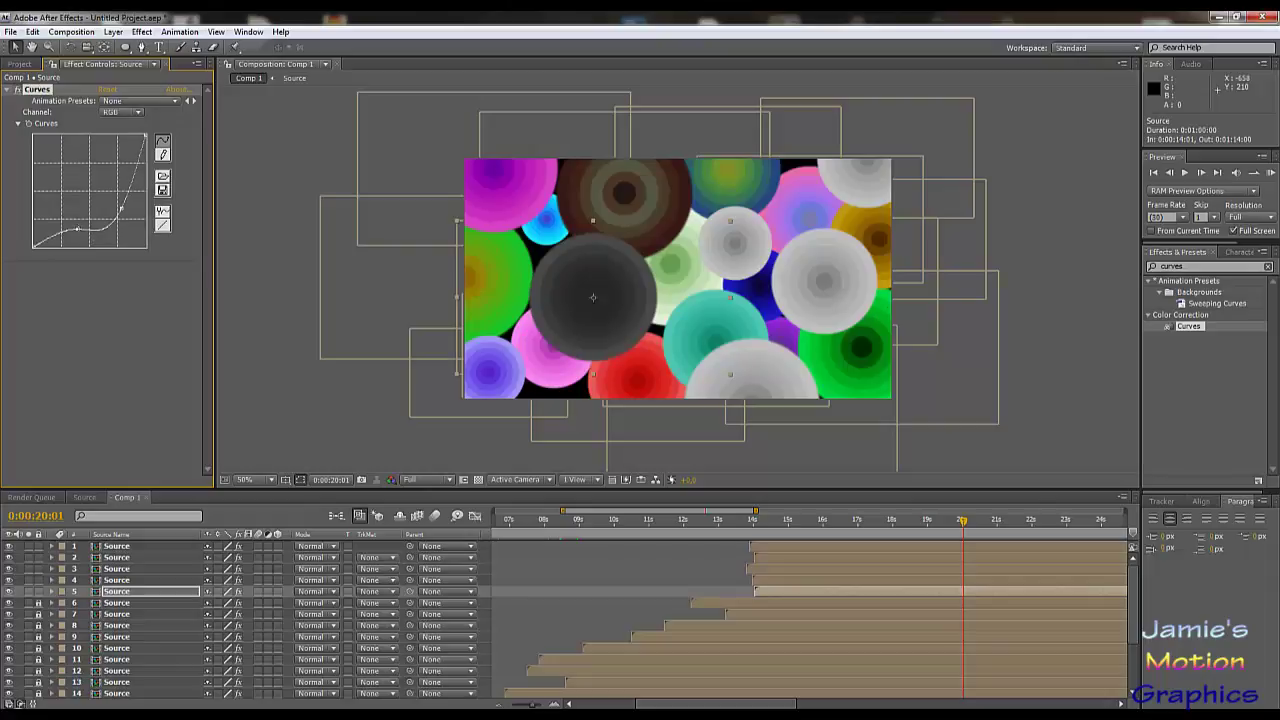
drag(77, 229, 118, 197)
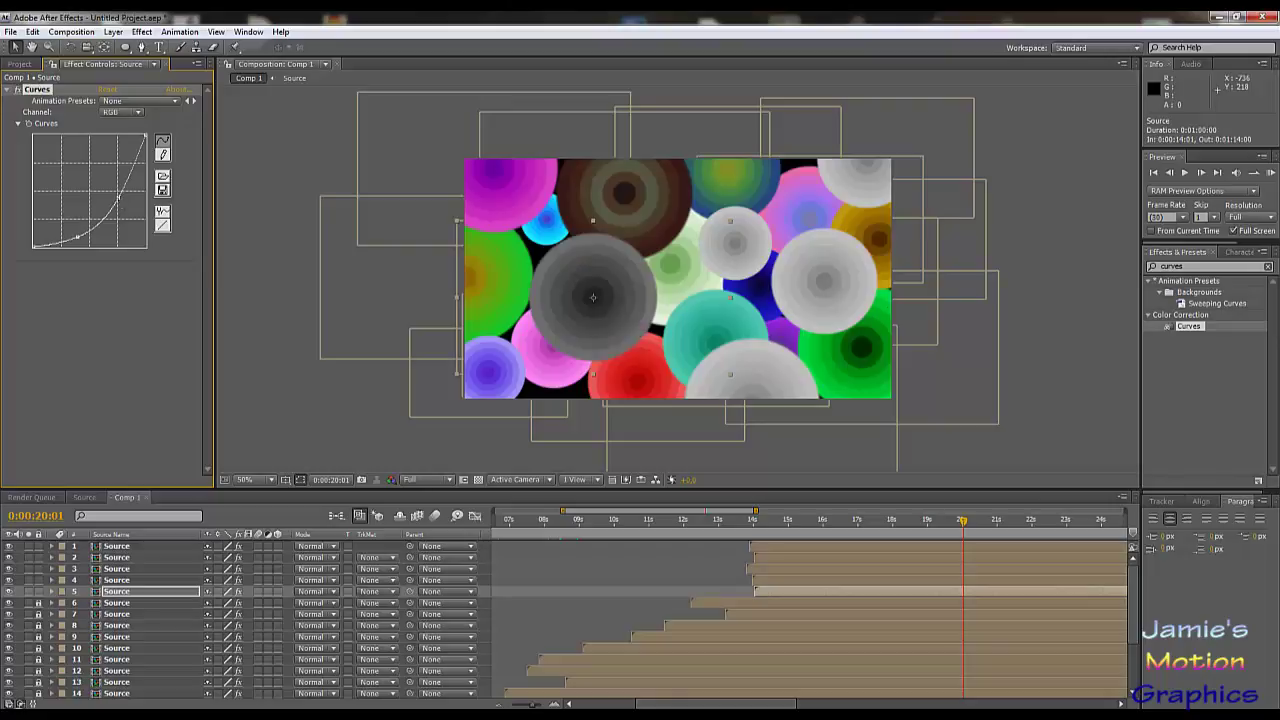
mouse_move(145, 137)
mouse_down()
mouse_move(143, 174)
mouse_move(145, 137)
mouse_up()
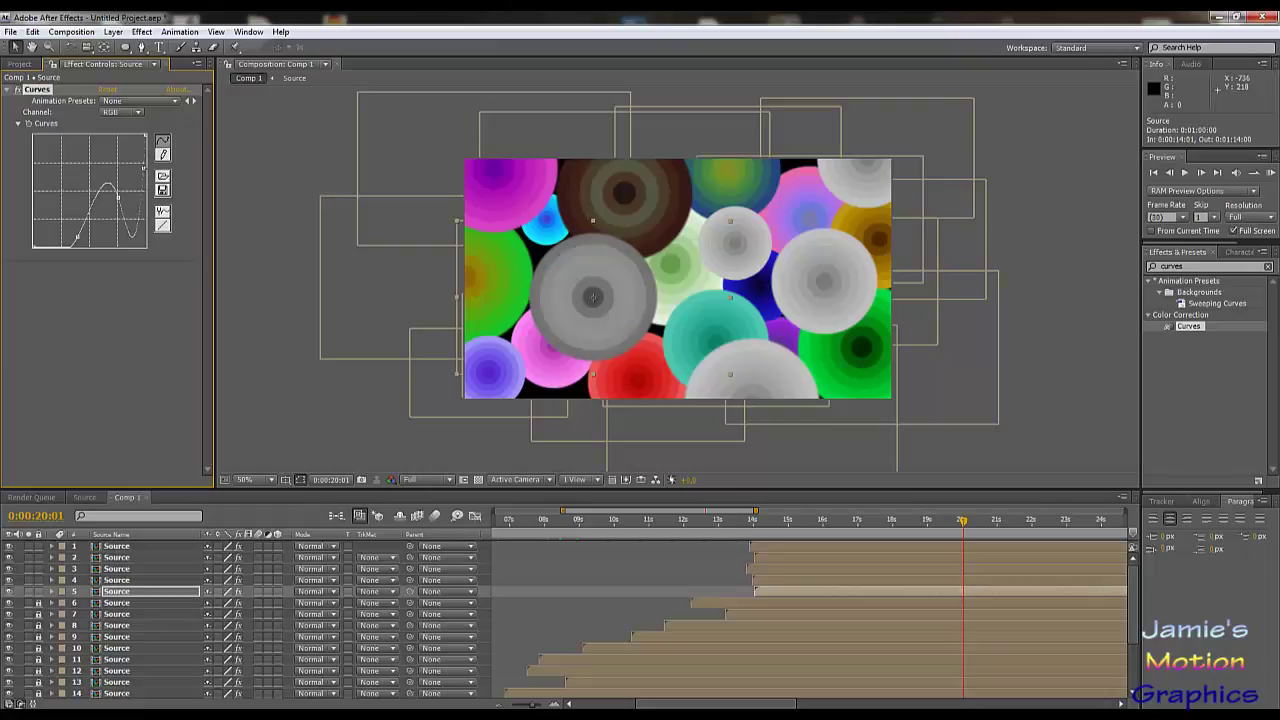
key(ctrl+z)
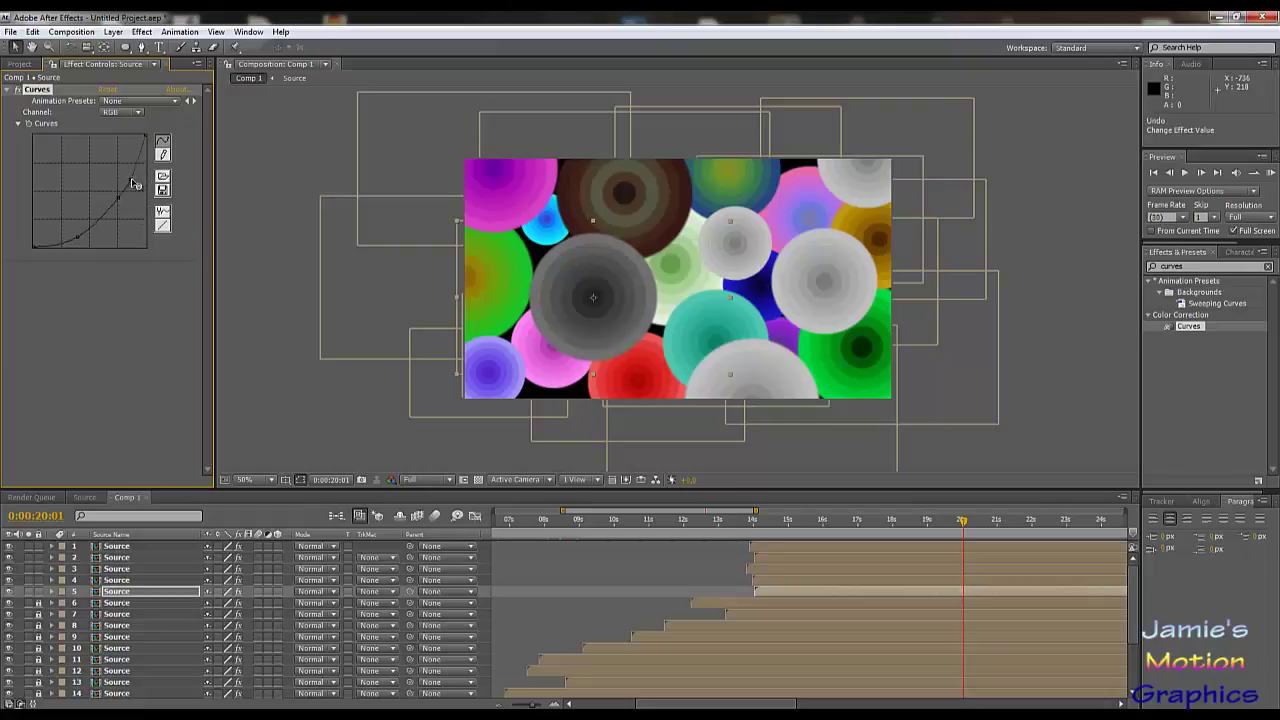
- Raise layer 5's red curve and bend its blue curve up in the shadows and down in the highlights to make the circle orange-brown
drag(134, 184, 136, 179)
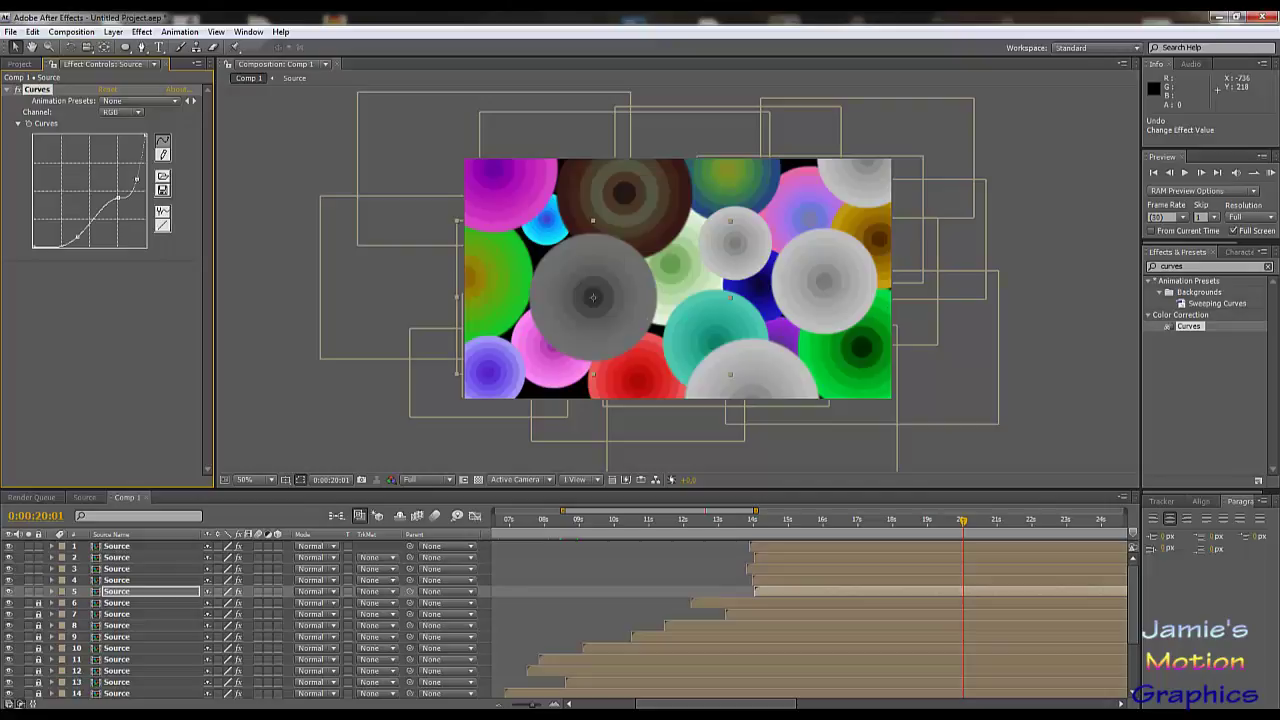
drag(136, 179, 136, 179)
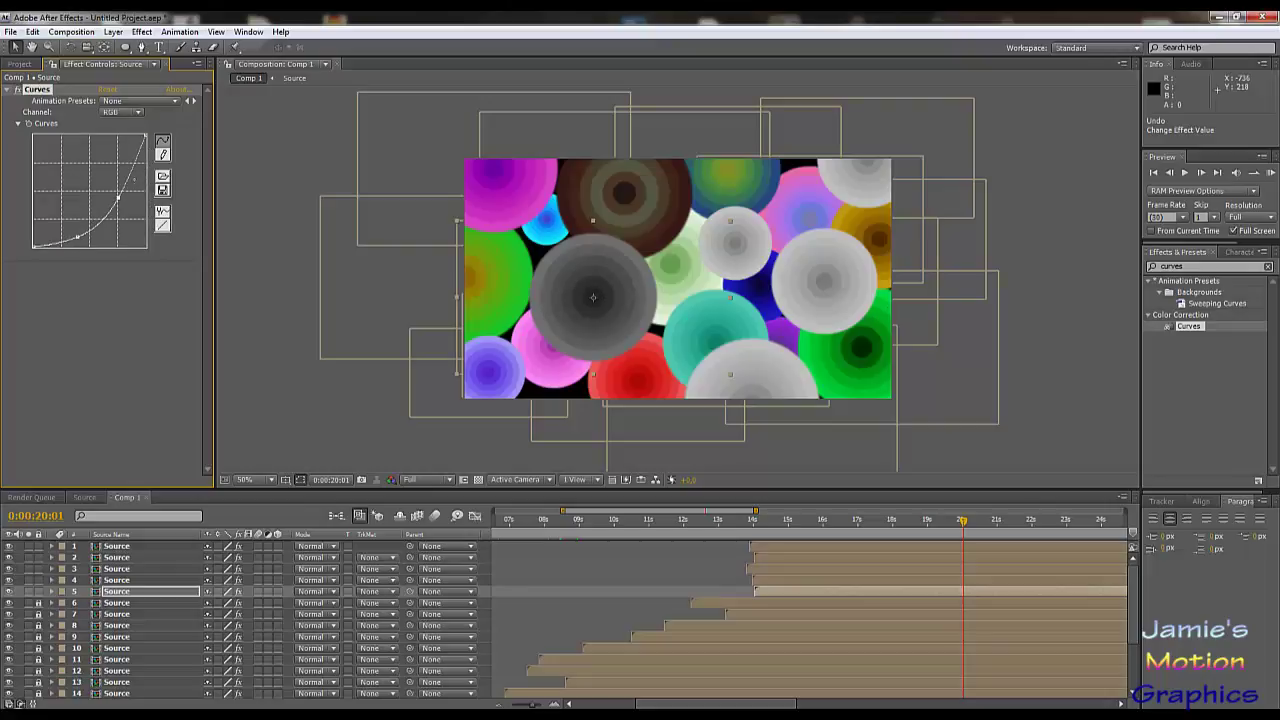
click(125, 112)
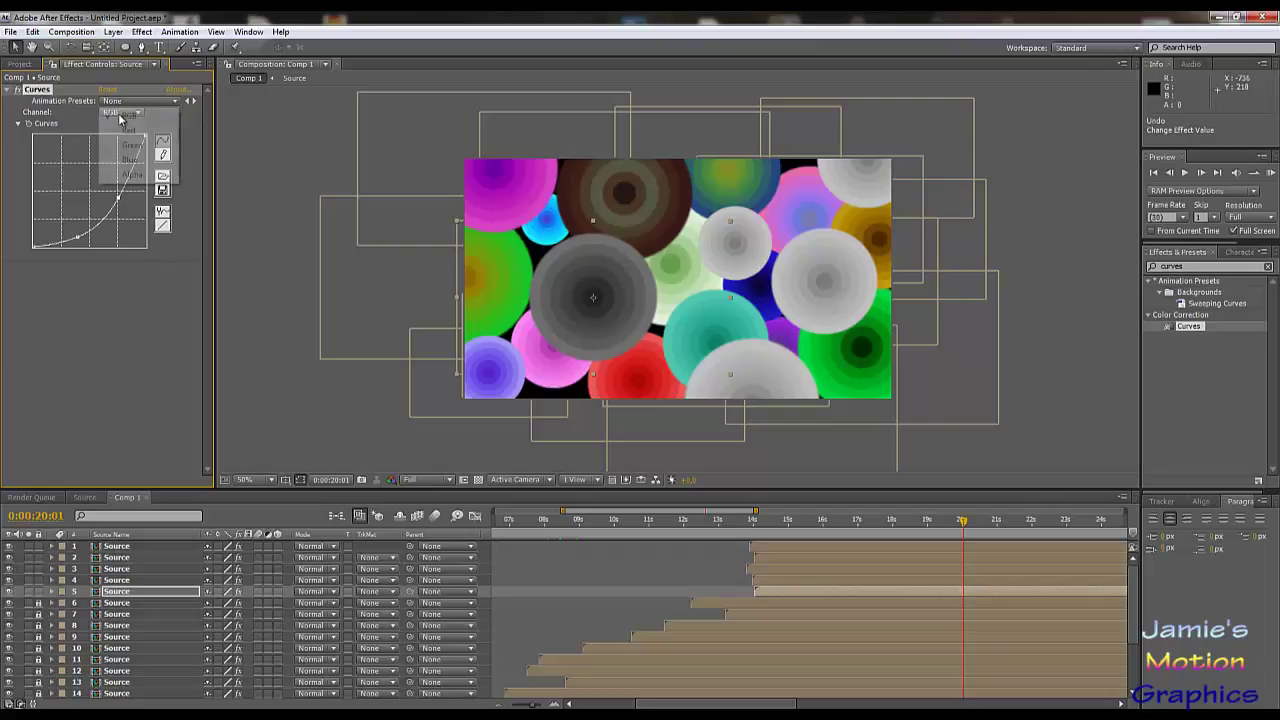
click(120, 126)
drag(108, 180, 90, 171)
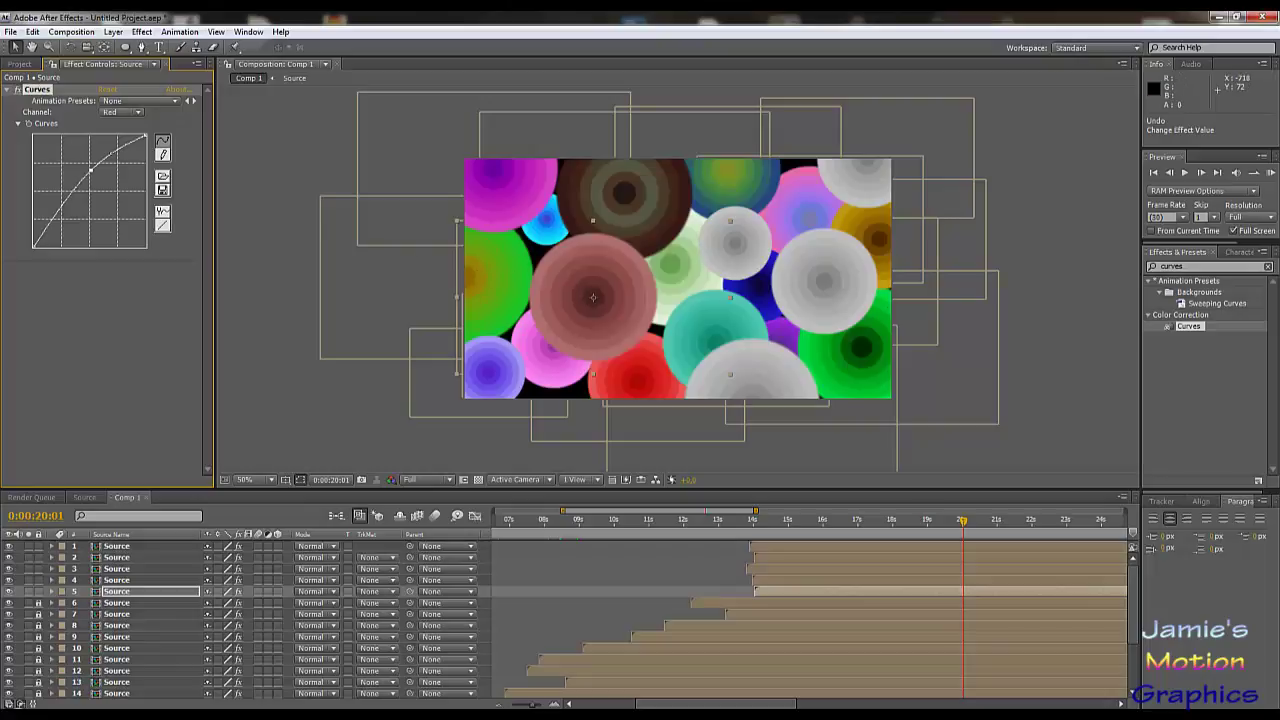
click(138, 116)
click(126, 137)
mouse_move(84, 197)
mouse_down()
mouse_move(73, 181)
mouse_move(105, 203)
mouse_up()
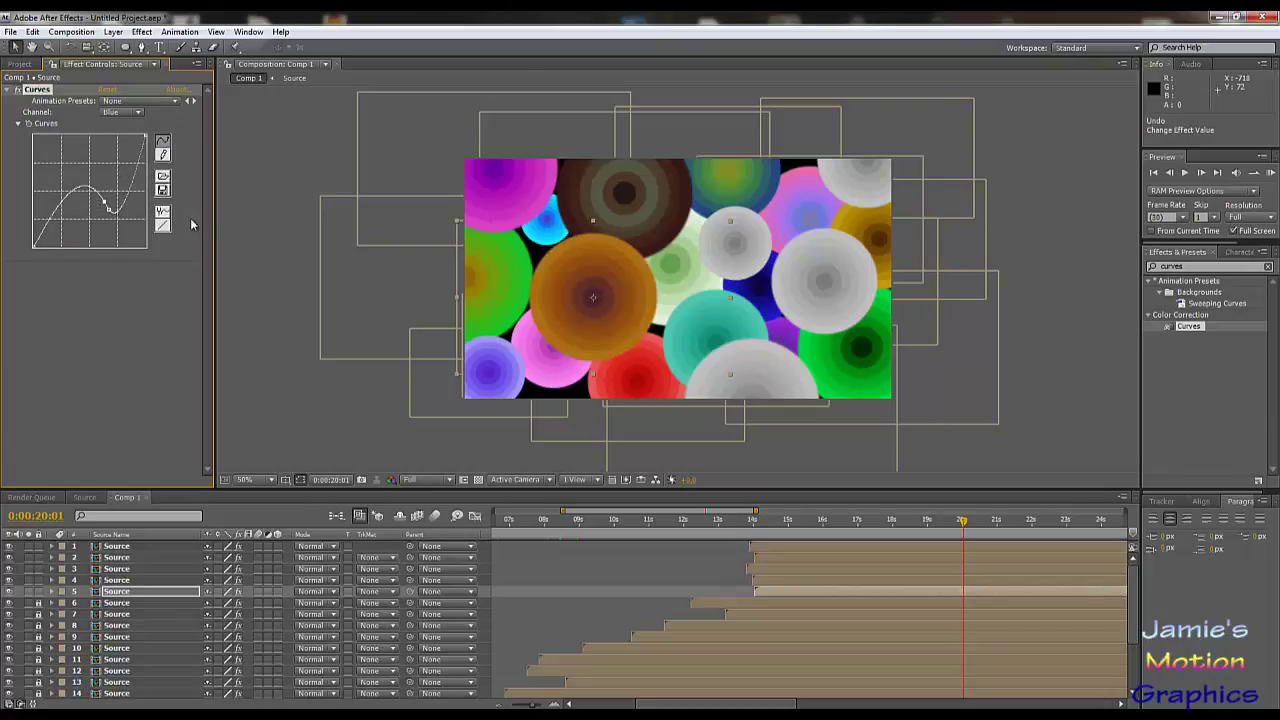
- Try lowering layer 5's green curve and reshaping its blue curve in the highlights, and undo those changes
click(120, 112)
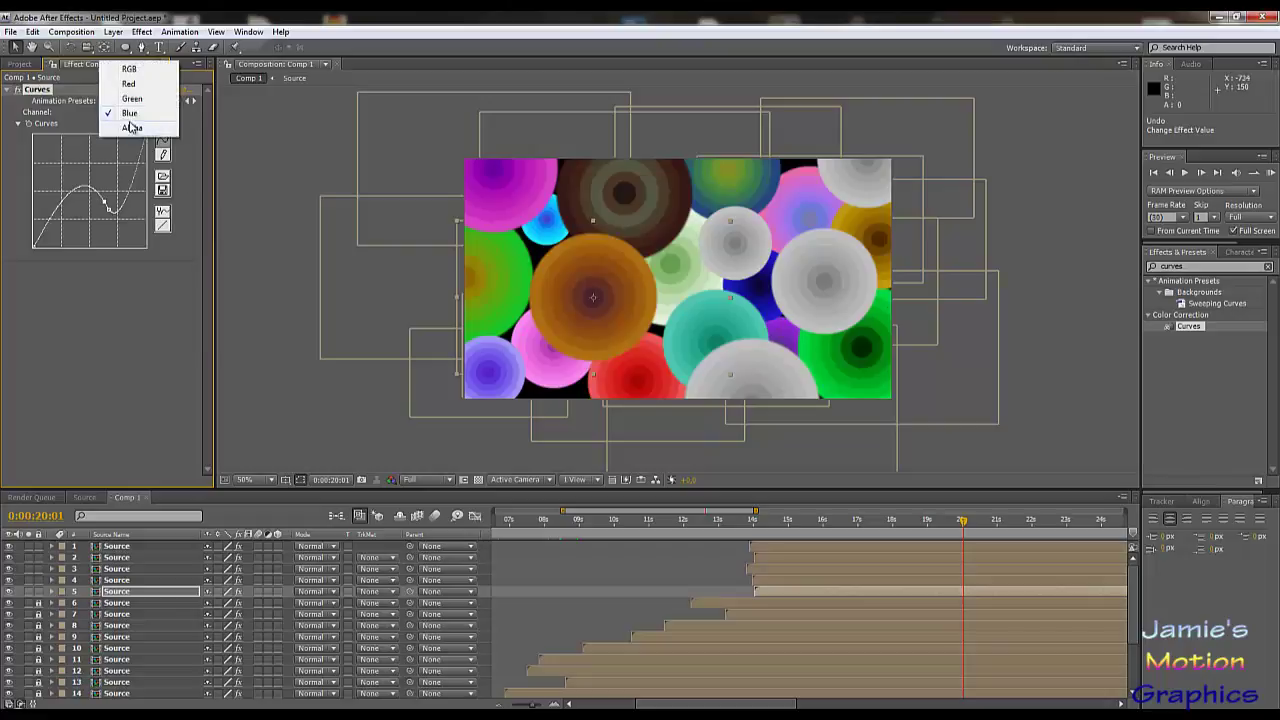
click(128, 95)
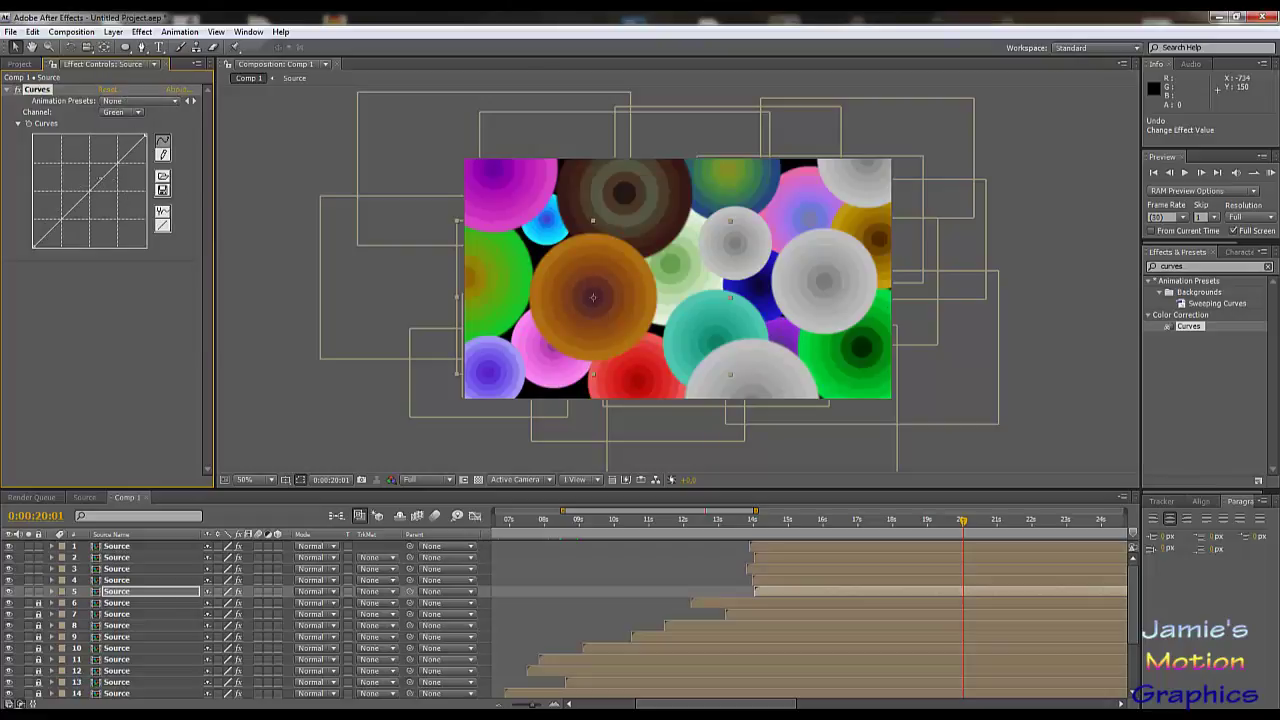
mouse_move(92, 189)
mouse_down()
mouse_move(93, 176)
mouse_move(89, 203)
mouse_up()
drag(116, 164, 80, 204)
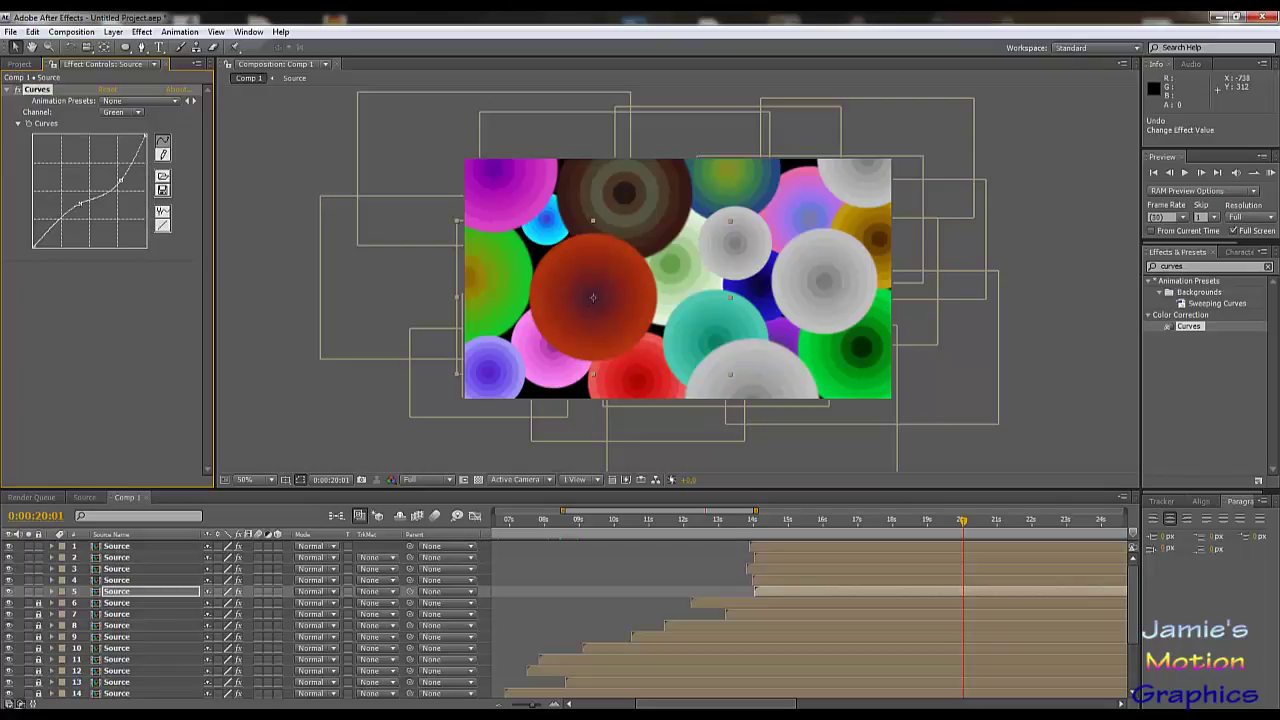
click(122, 112)
click(130, 127)
mouse_move(108, 208)
mouse_down()
mouse_move(128, 210)
mouse_move(113, 186)
mouse_up()
mouse_move(113, 186)
mouse_down()
mouse_move(123, 201)
mouse_move(108, 207)
mouse_up()
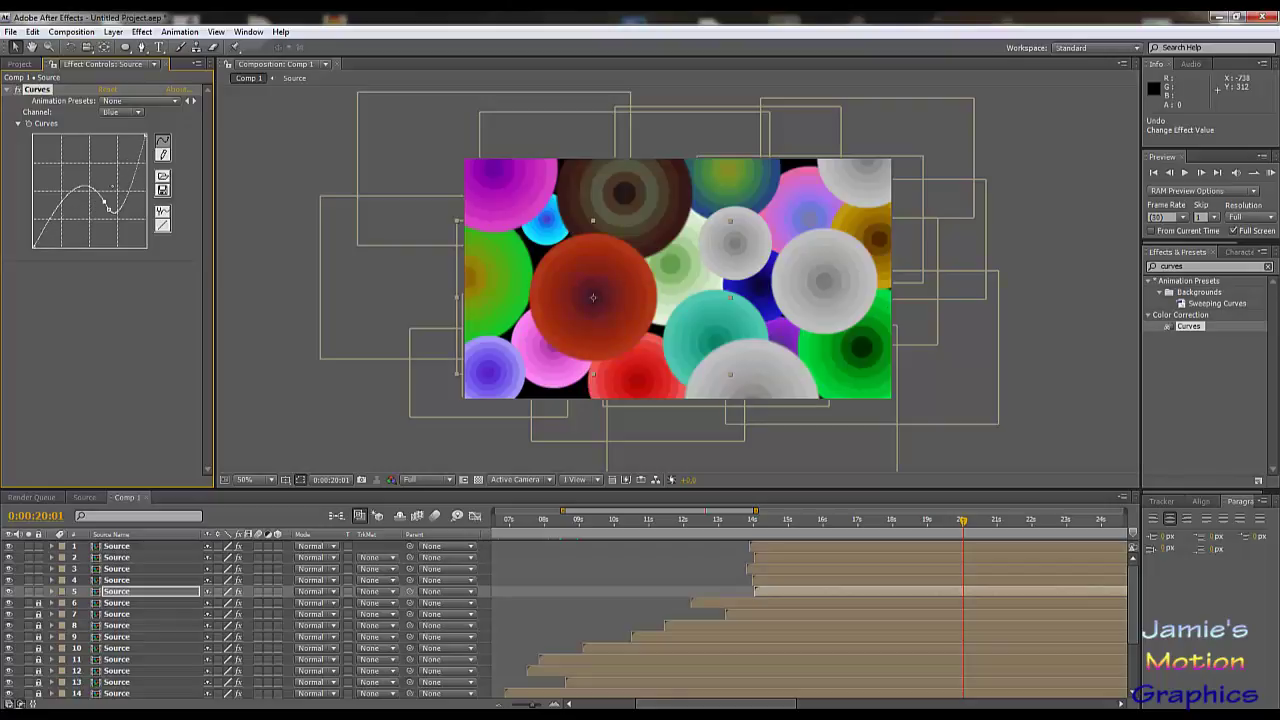
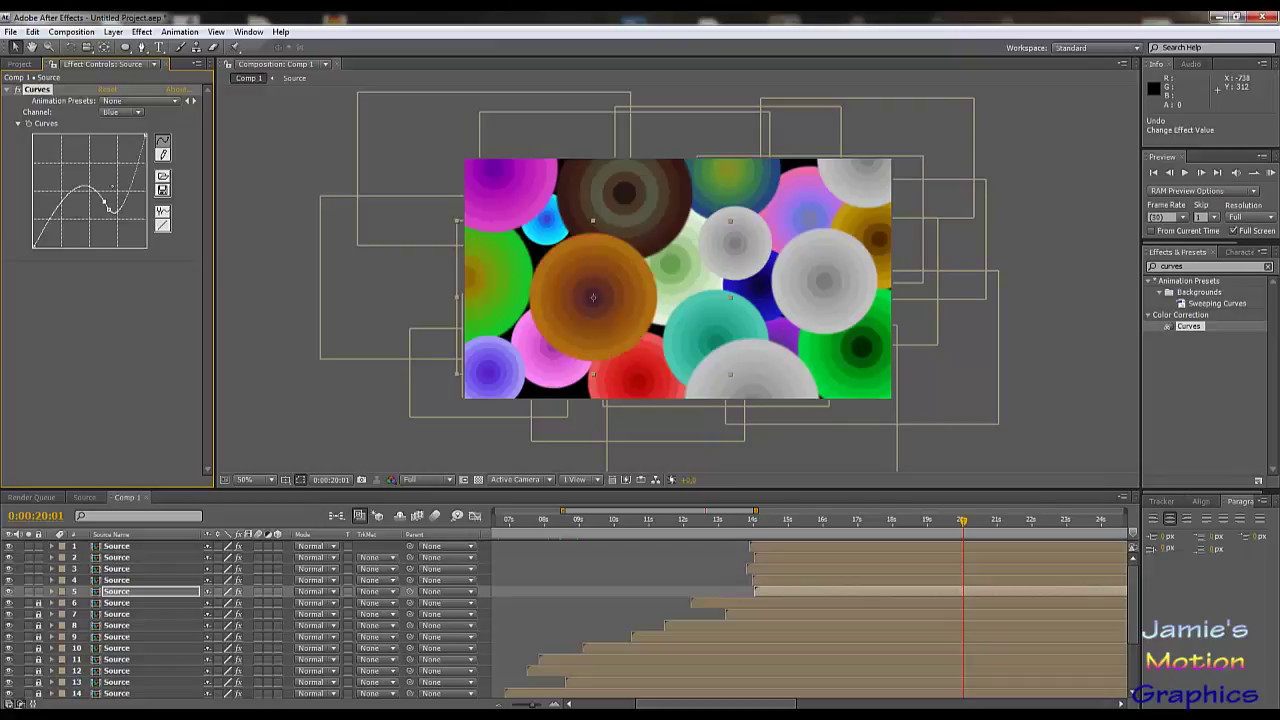
- Lower the shadows of layer 5's red curve to give the circle stronger orange rings, and deselect the layer
click(105, 303)
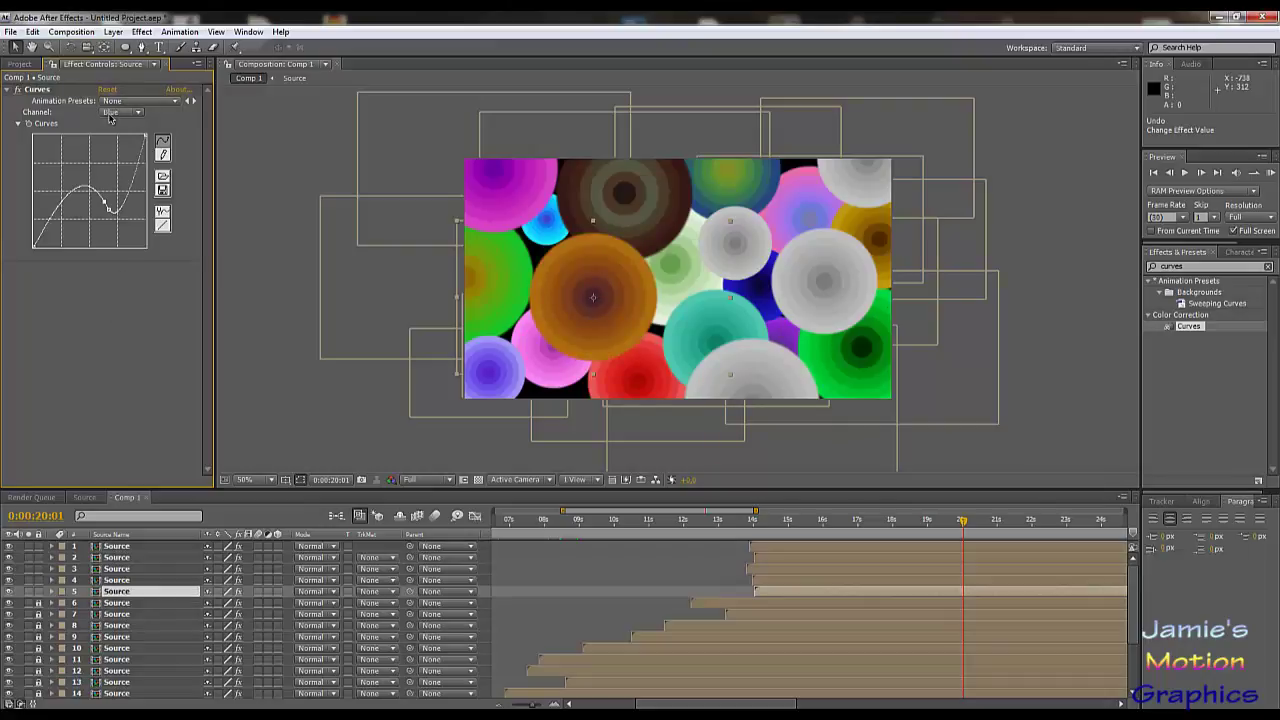
click(120, 112)
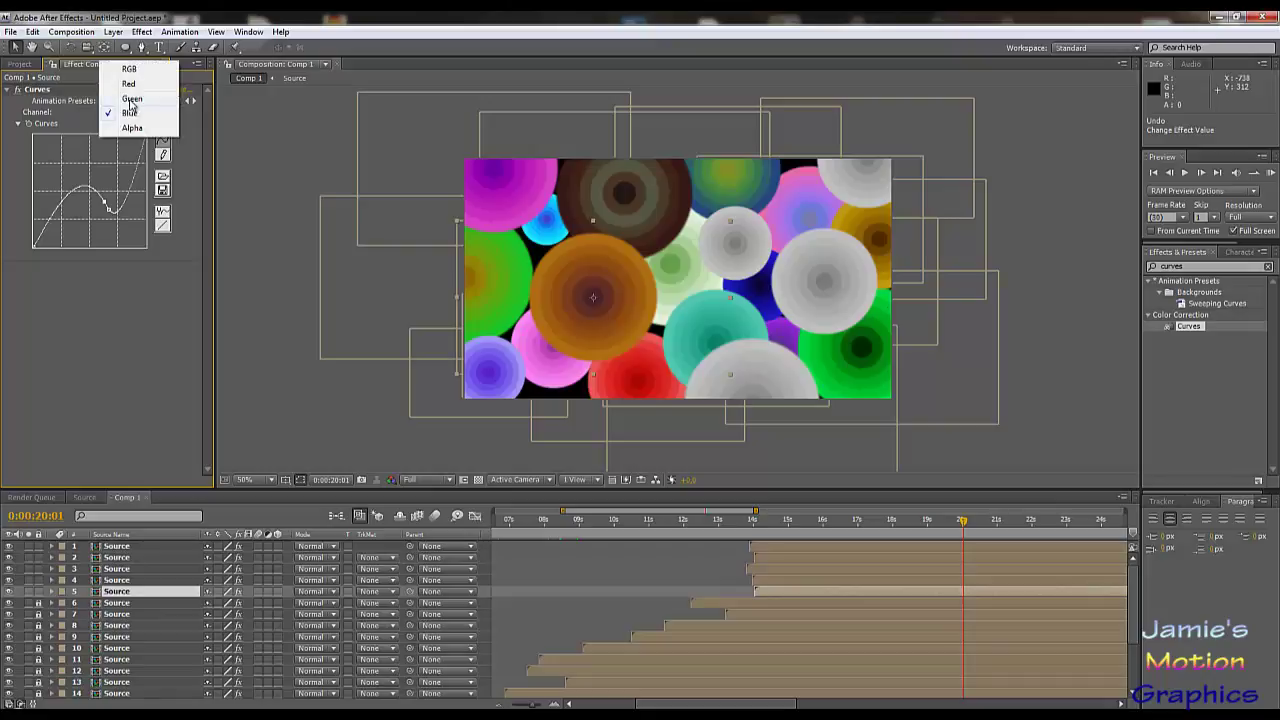
click(128, 84)
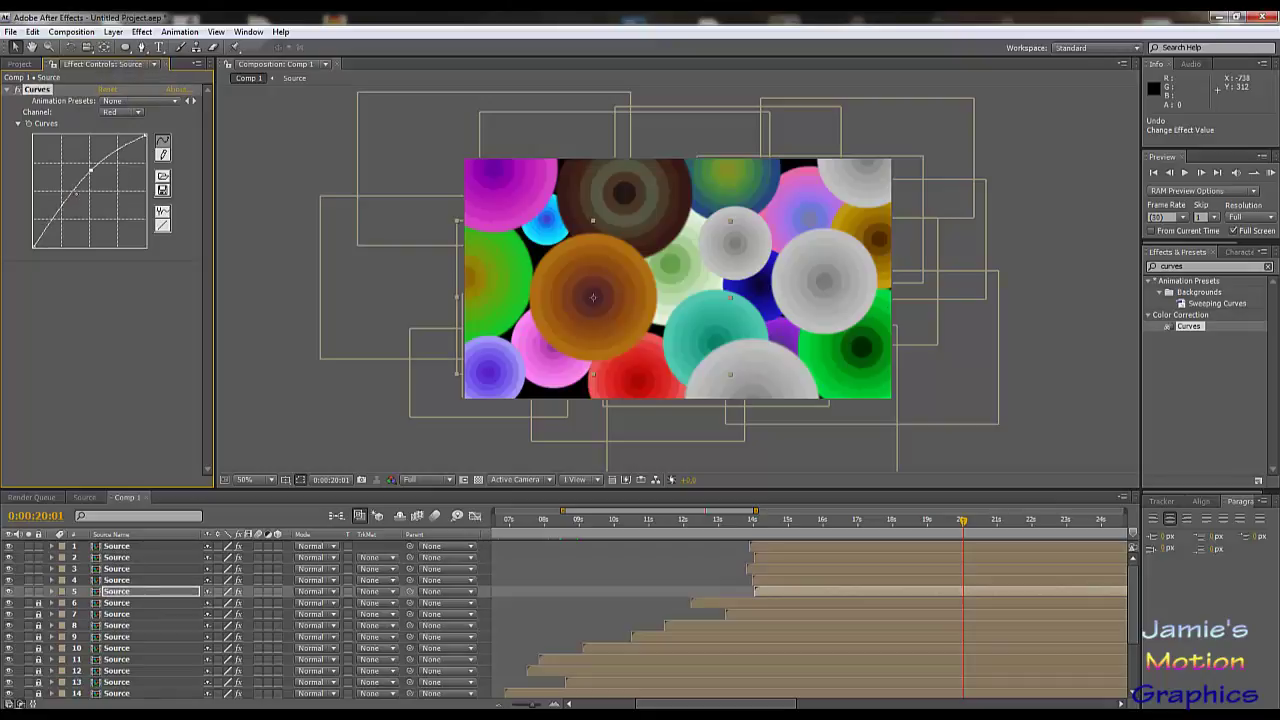
drag(64, 205, 66, 216)
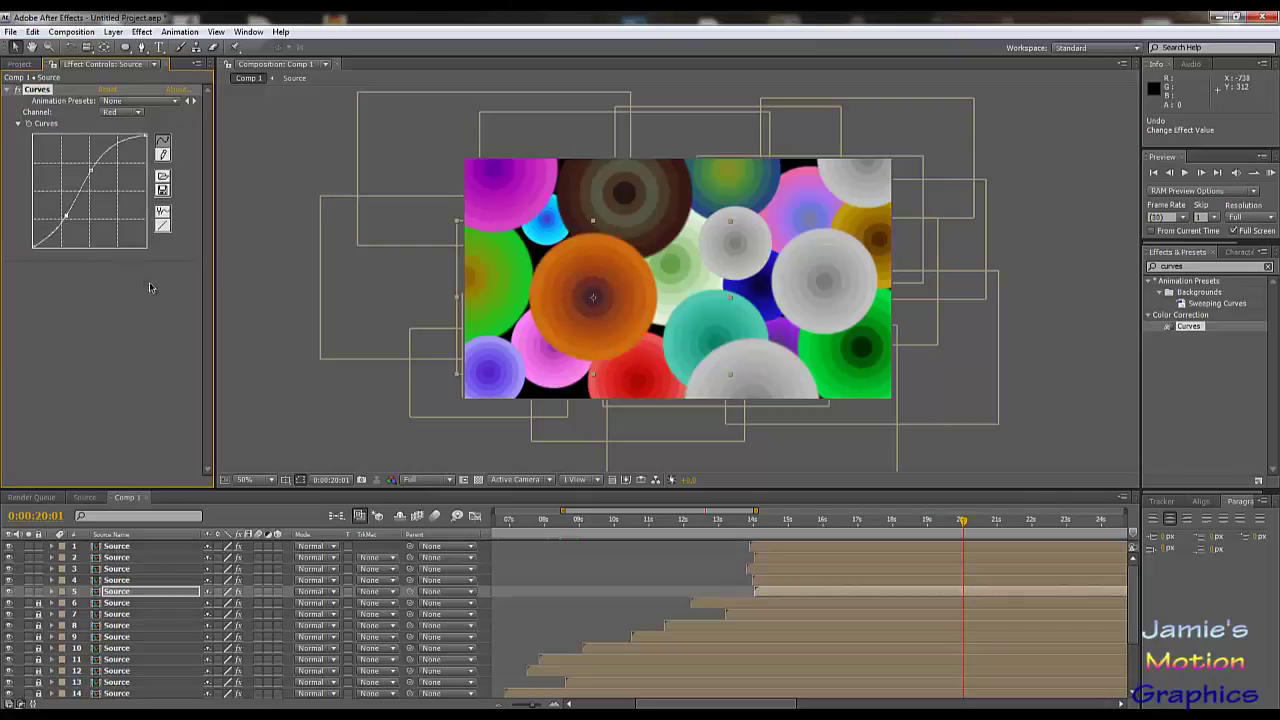
click(251, 354)
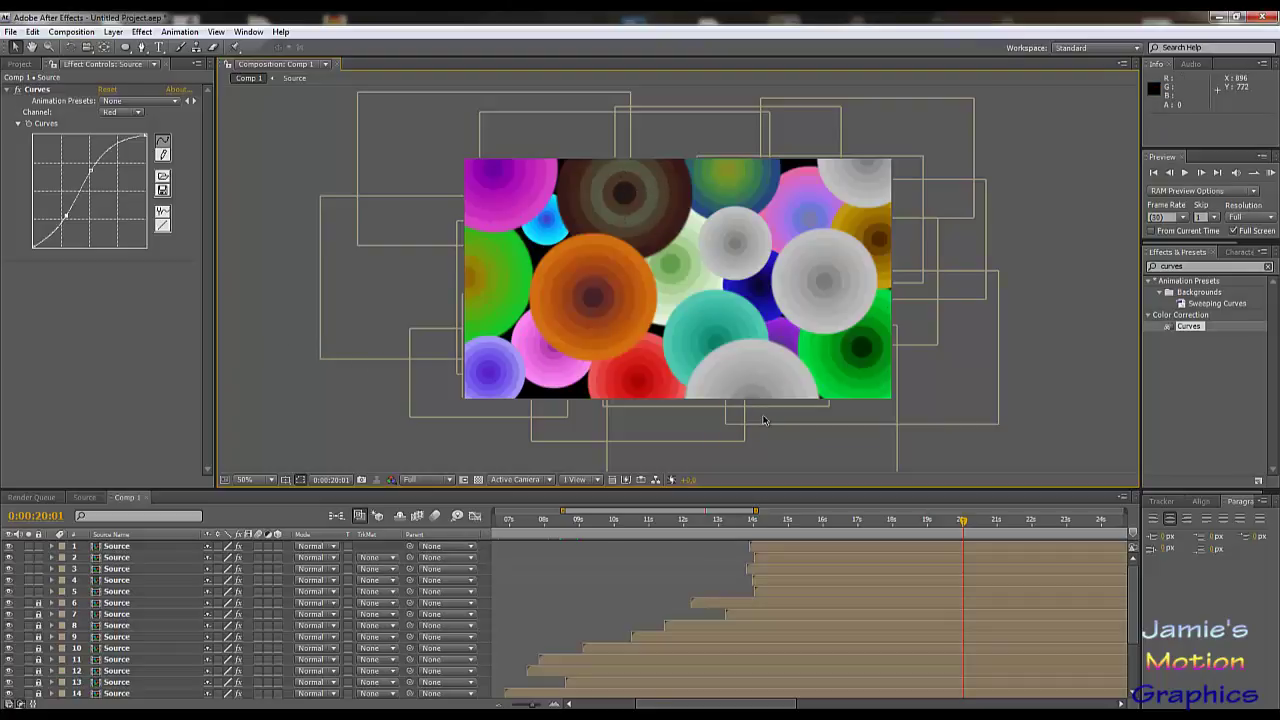
- Examine the original grey rings in the Source composition and return to Comp 1
click(778, 588)
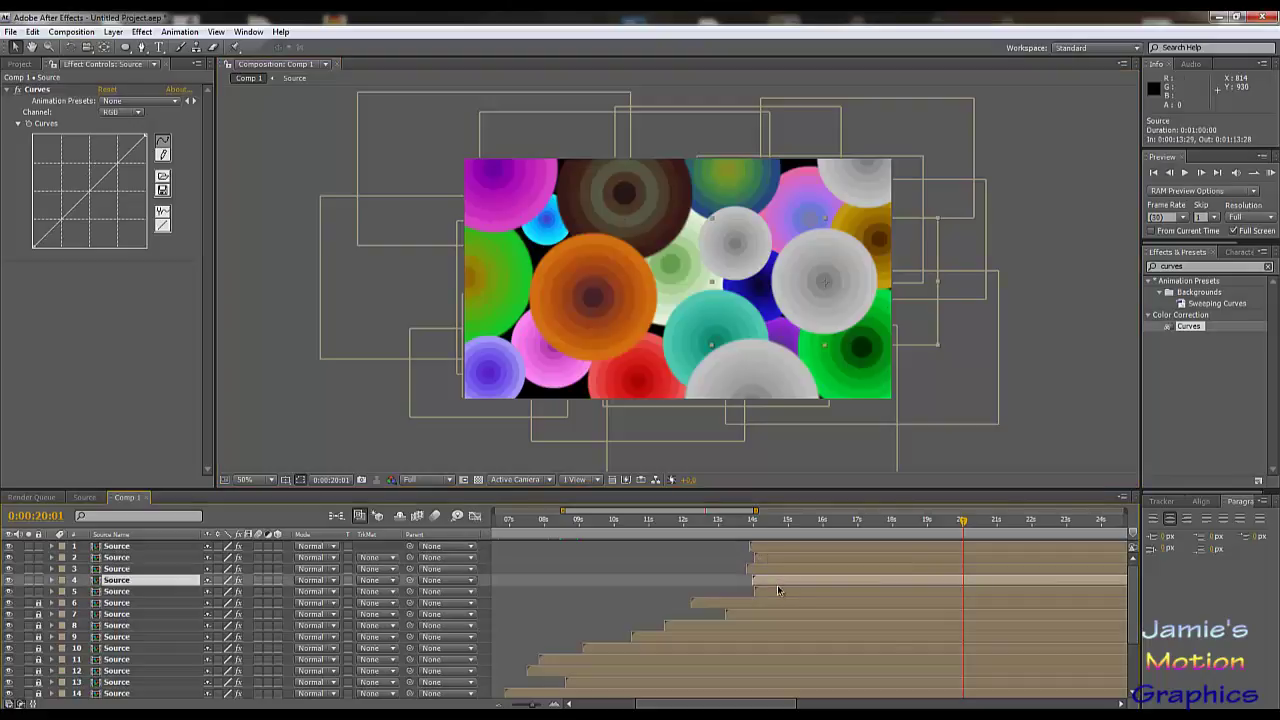
click(778, 590)
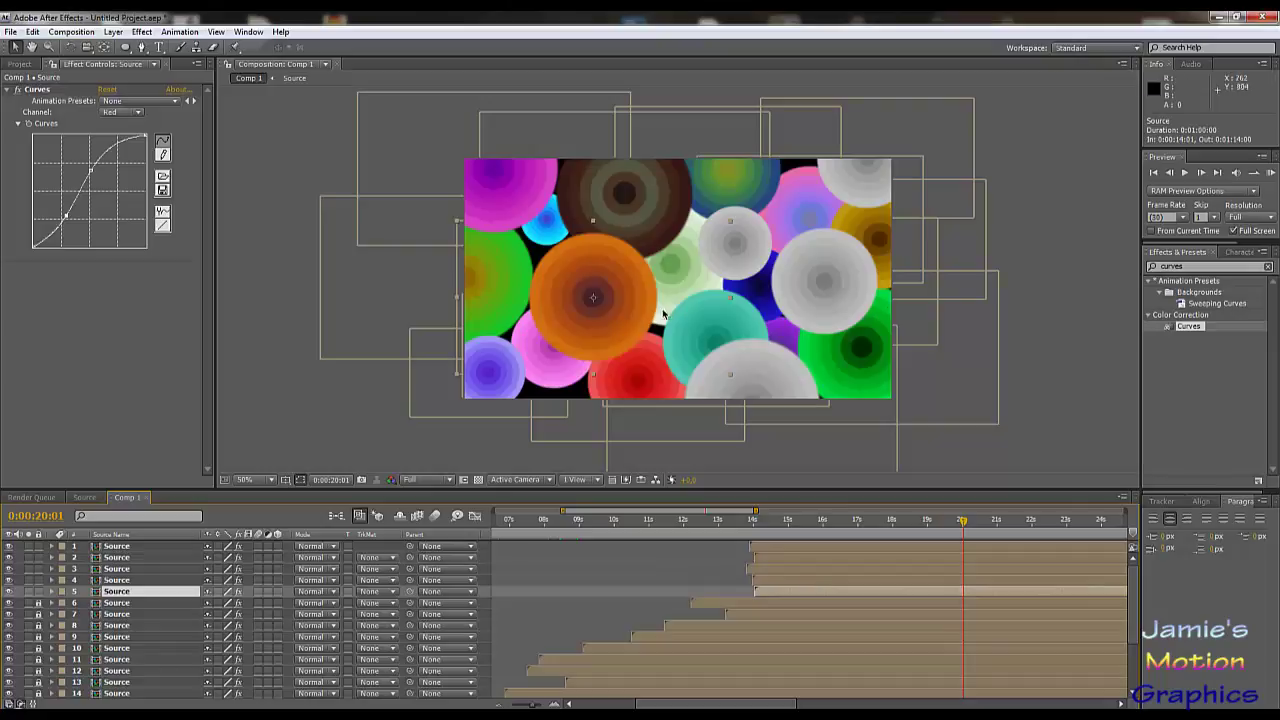
click(88, 498)
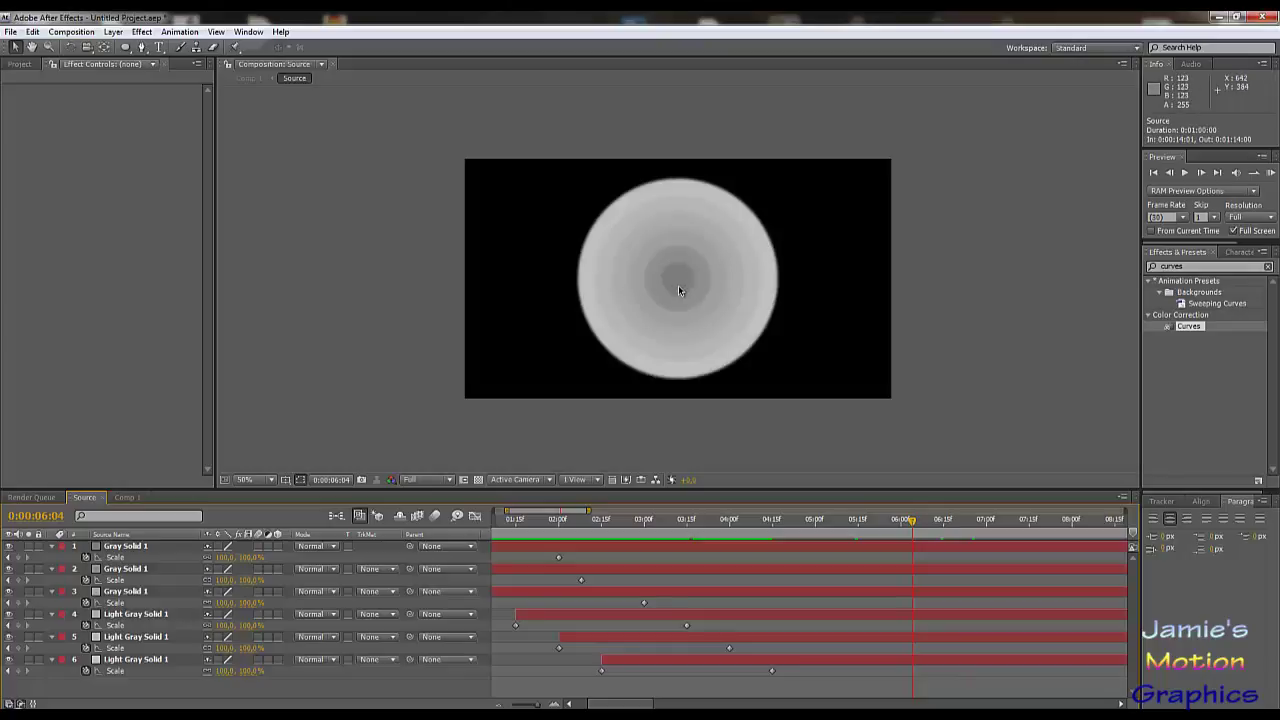
click(127, 497)
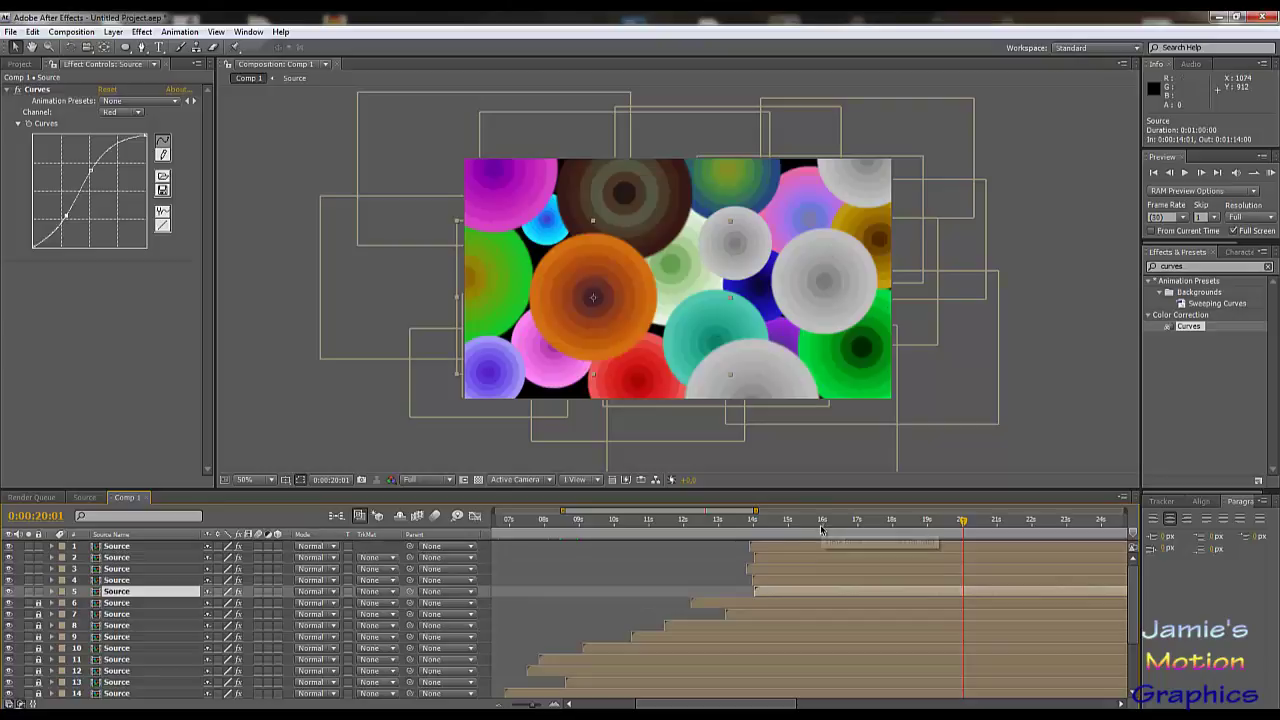
- Raise layer 4's red curve in the highlights and lower its green curve to turn the grey circle pink
click(773, 583)
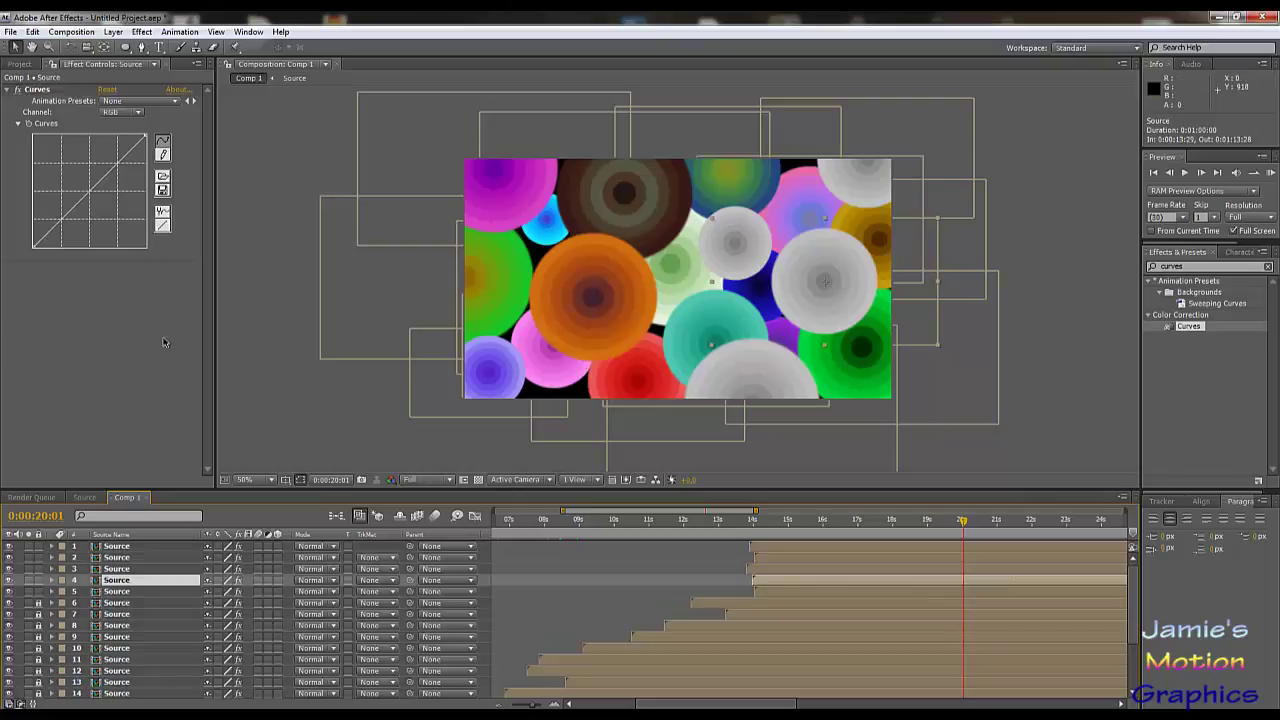
click(122, 112)
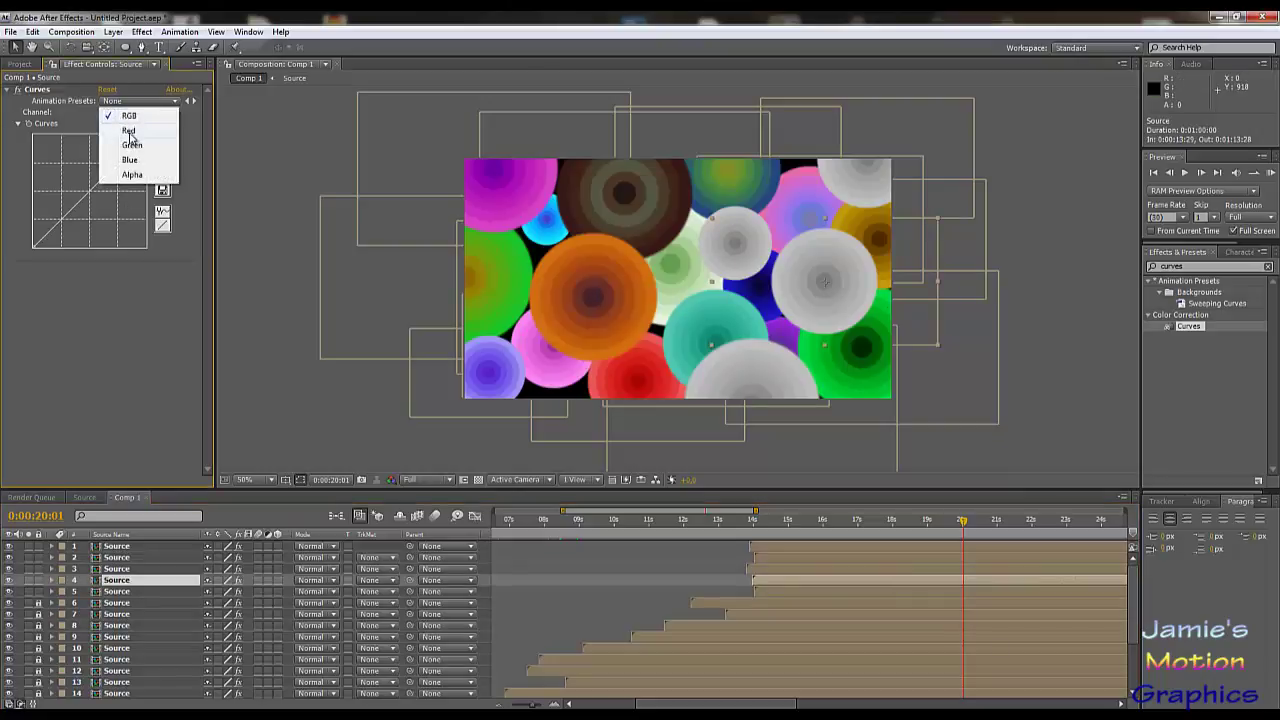
click(125, 129)
drag(94, 174, 67, 205)
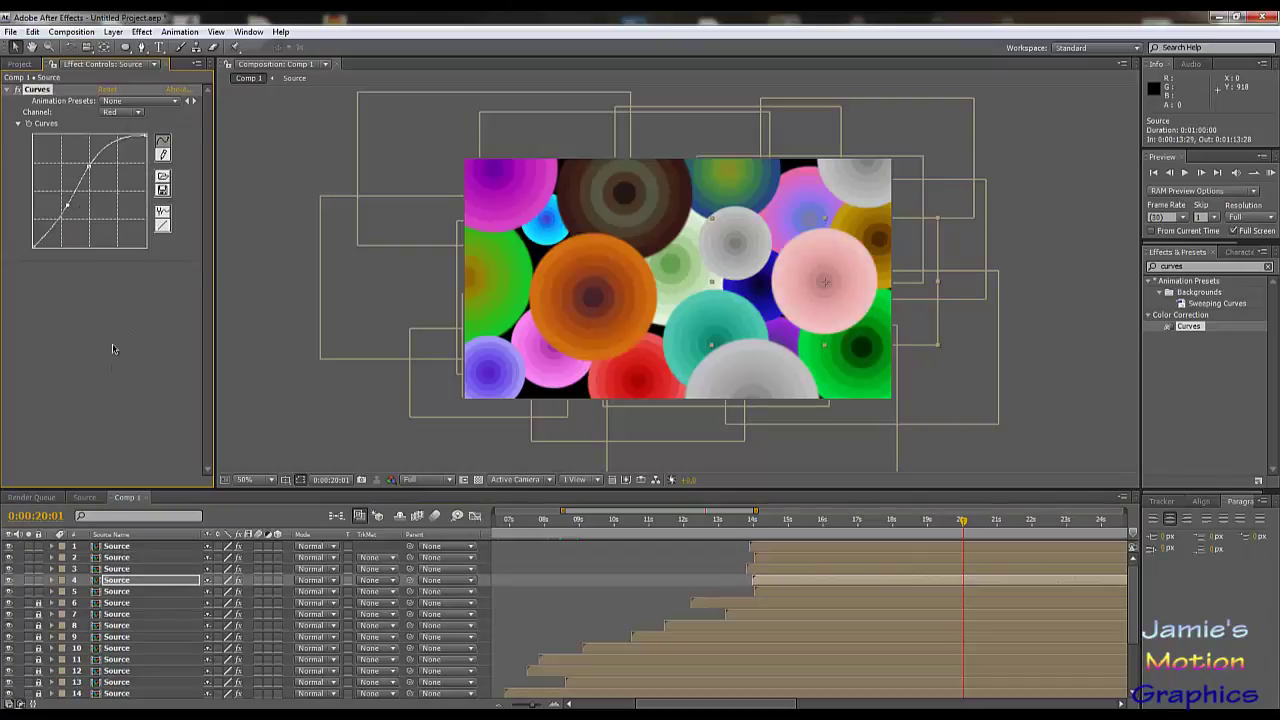
click(122, 112)
click(125, 126)
drag(113, 168, 116, 201)
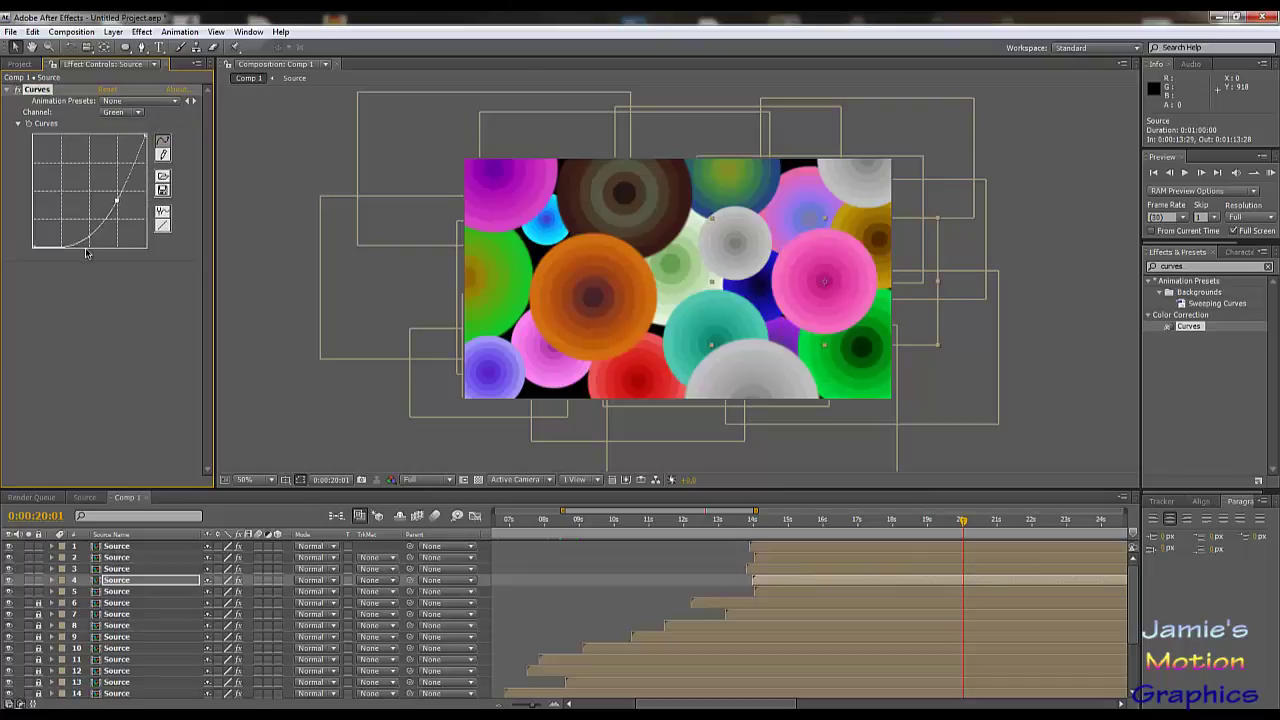
mouse_move(75, 245)
mouse_down()
mouse_move(70, 221)
mouse_move(76, 237)
mouse_up()
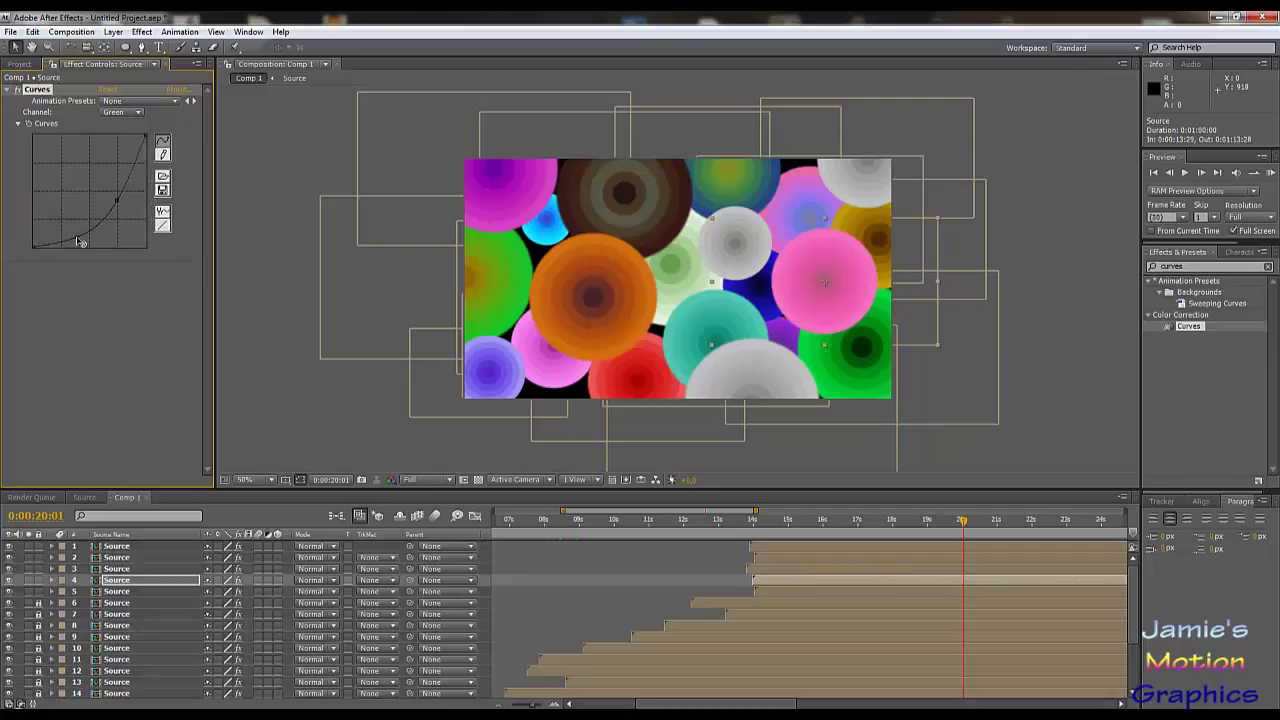
- Lower layer 4's blue curve in the highlights to turn the circle coral
click(135, 112)
click(130, 127)
drag(109, 182, 119, 190)
- Try reshaping layer 4's blue curve with extra shadow and highlight points, and undo those changes
drag(90, 241, 110, 170)
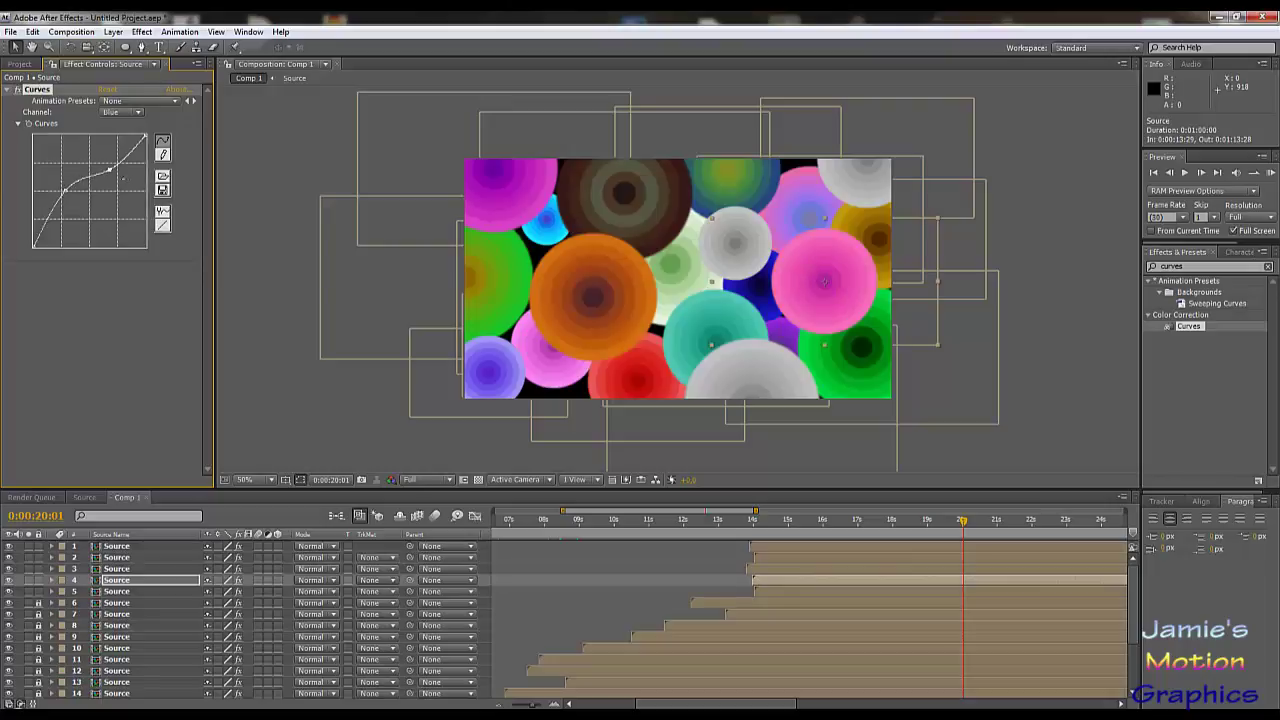
drag(110, 170, 119, 212)
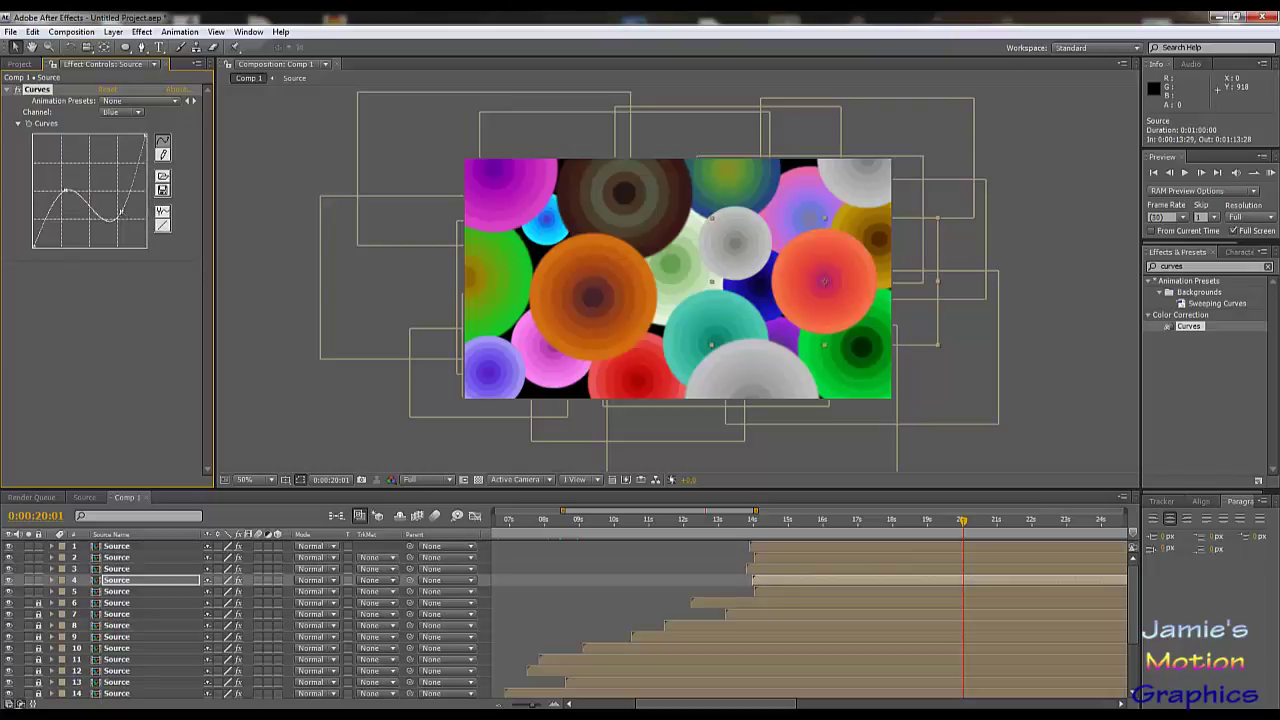
drag(95, 212, 83, 225)
key(ctrl+z)
key(ctrl+z)
key(ctrl+z)
key(ctrl+z)
key(ctrl+z)
key(ctrl+z)
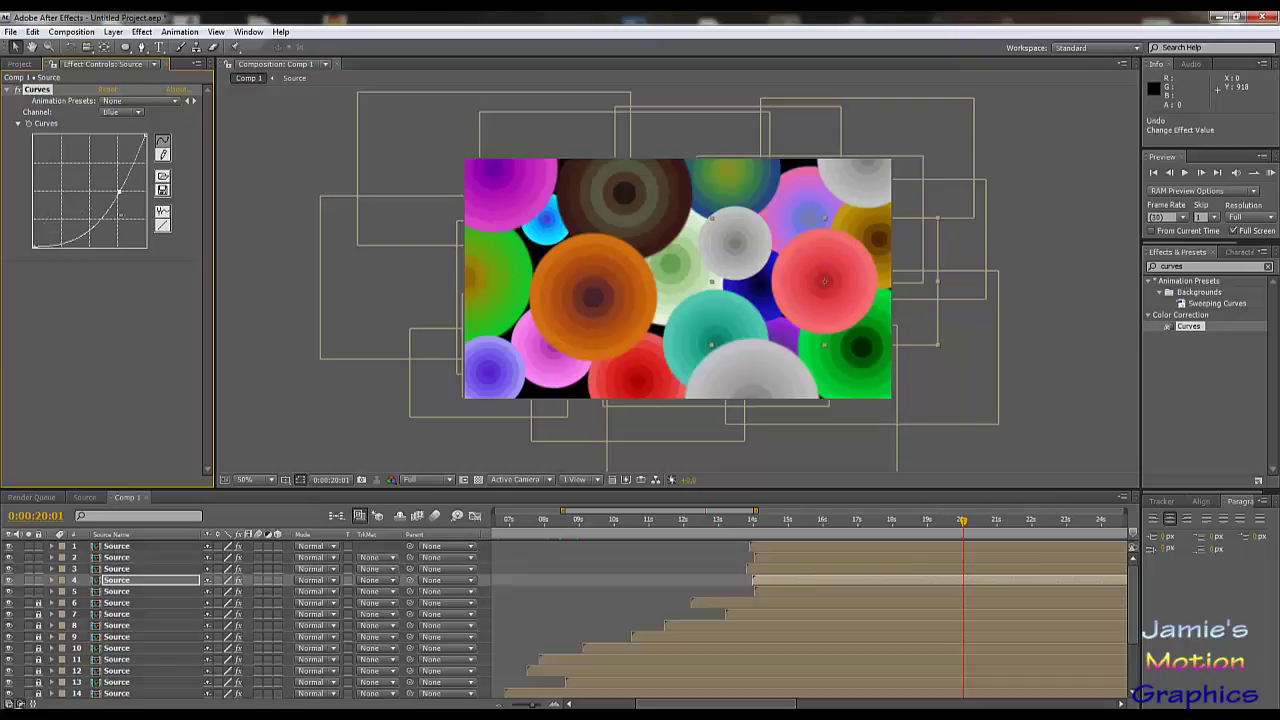
- Pull layer 4's RGB curve down sharply in the shadows and highlights to make the circle deep red with a black centre
click(122, 112)
click(135, 74)
drag(106, 173, 127, 202)
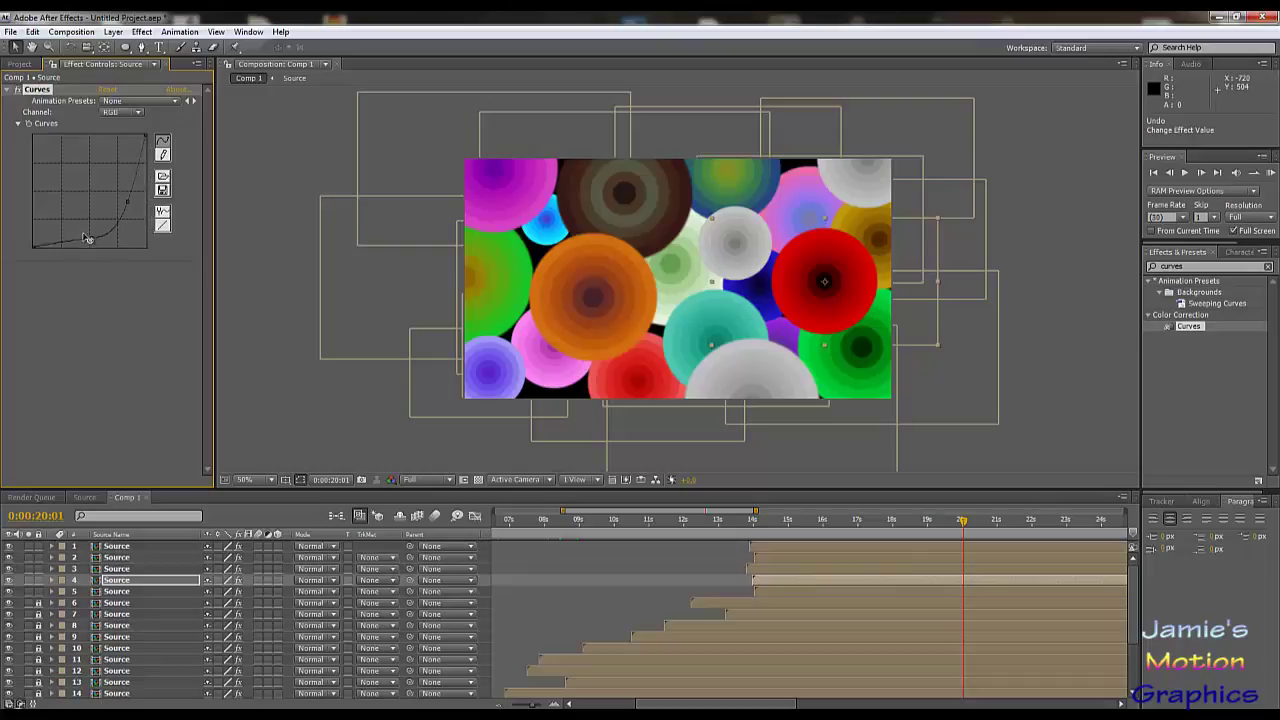
mouse_move(65, 245)
mouse_down()
mouse_move(65, 220)
mouse_move(87, 265)
mouse_up()
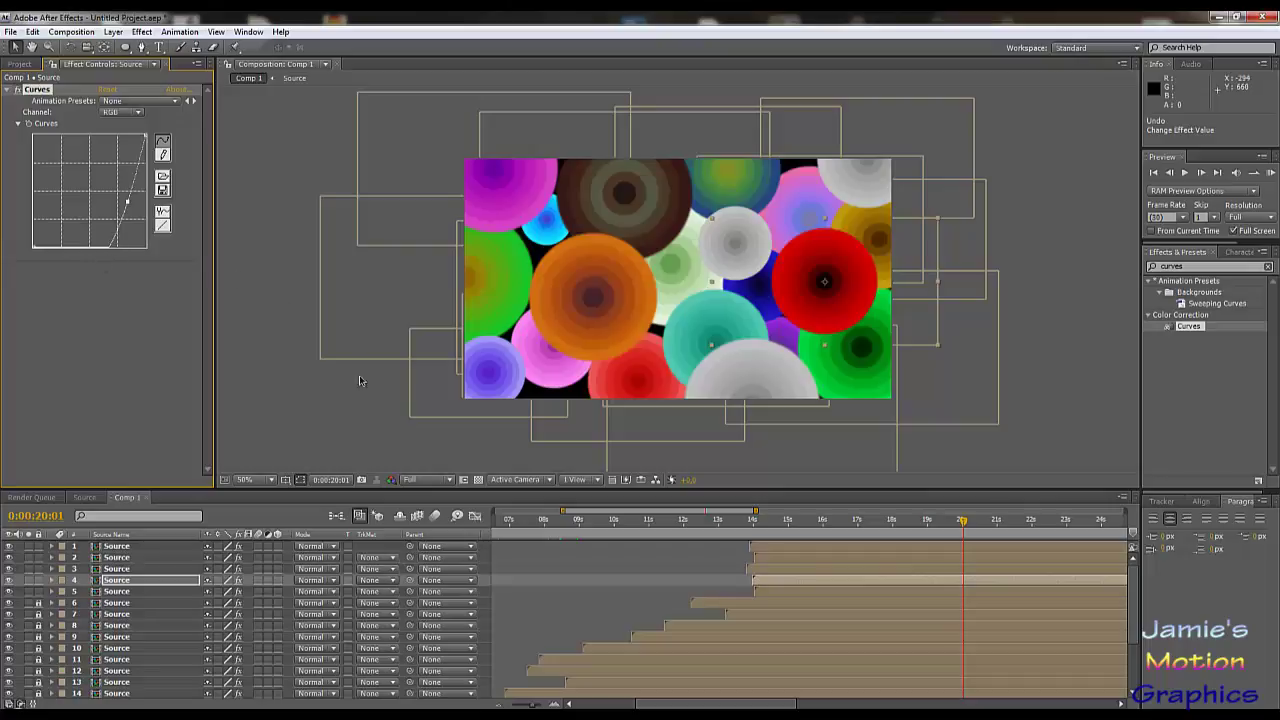
click(305, 412)
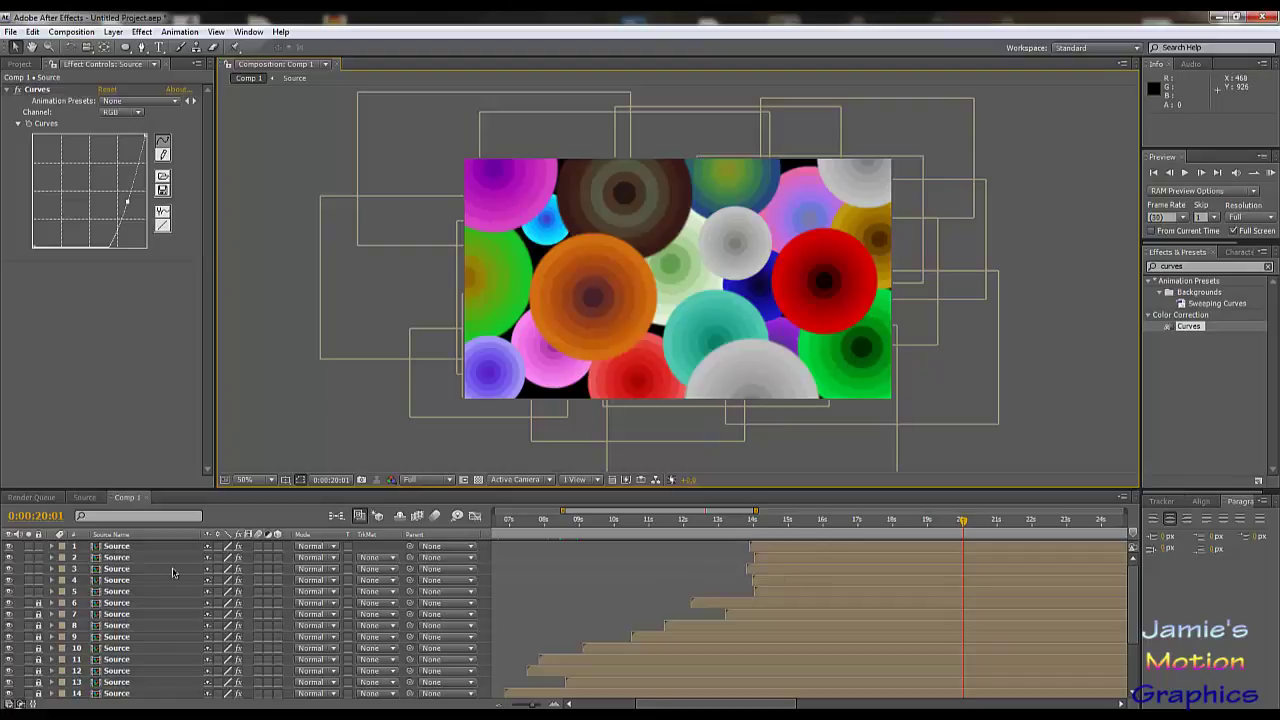
- Lift layer 3's RGB curve in the shadows and lower it in the highlights to make the circle nearly black
click(113, 580)
click(115, 569)
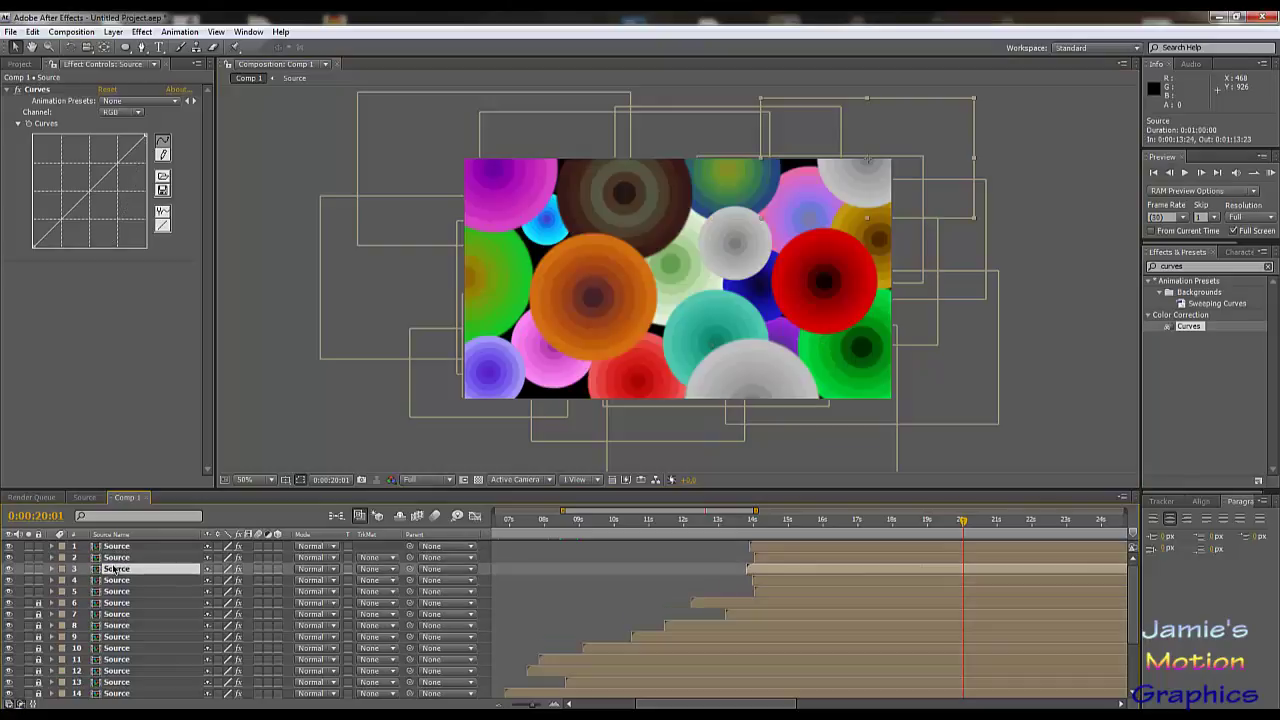
drag(100, 181, 108, 207)
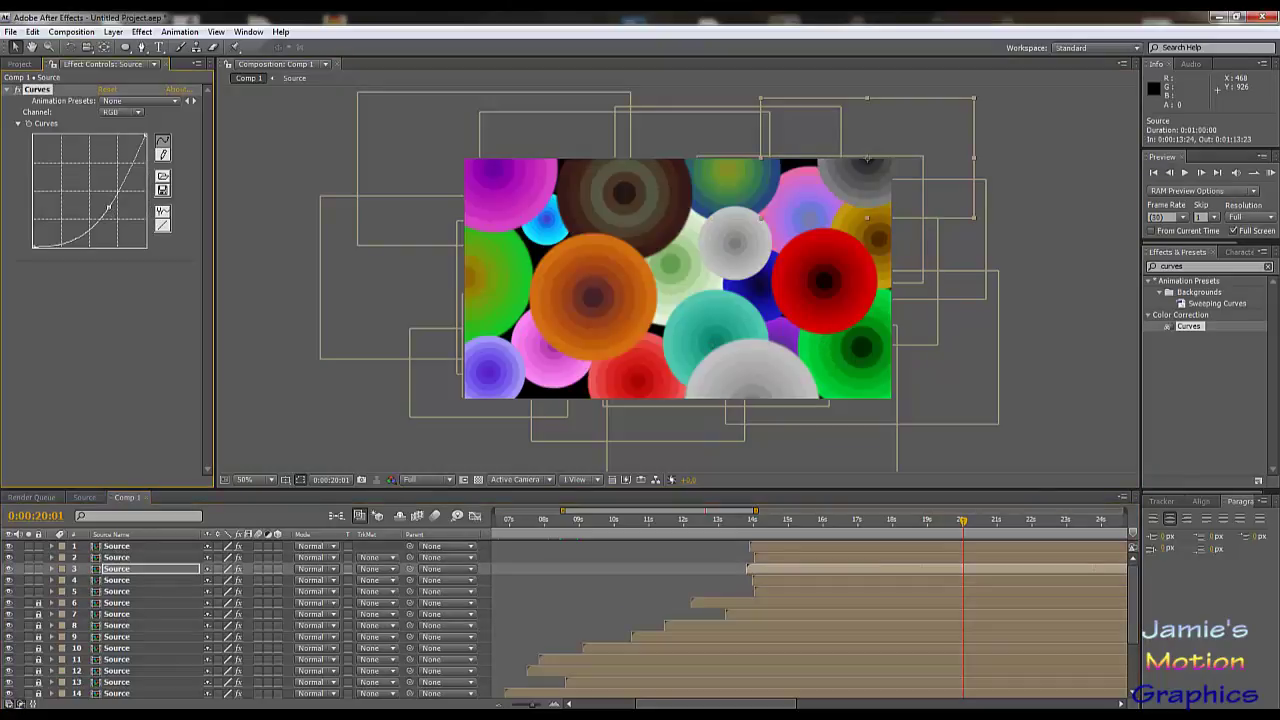
drag(74, 240, 126, 211)
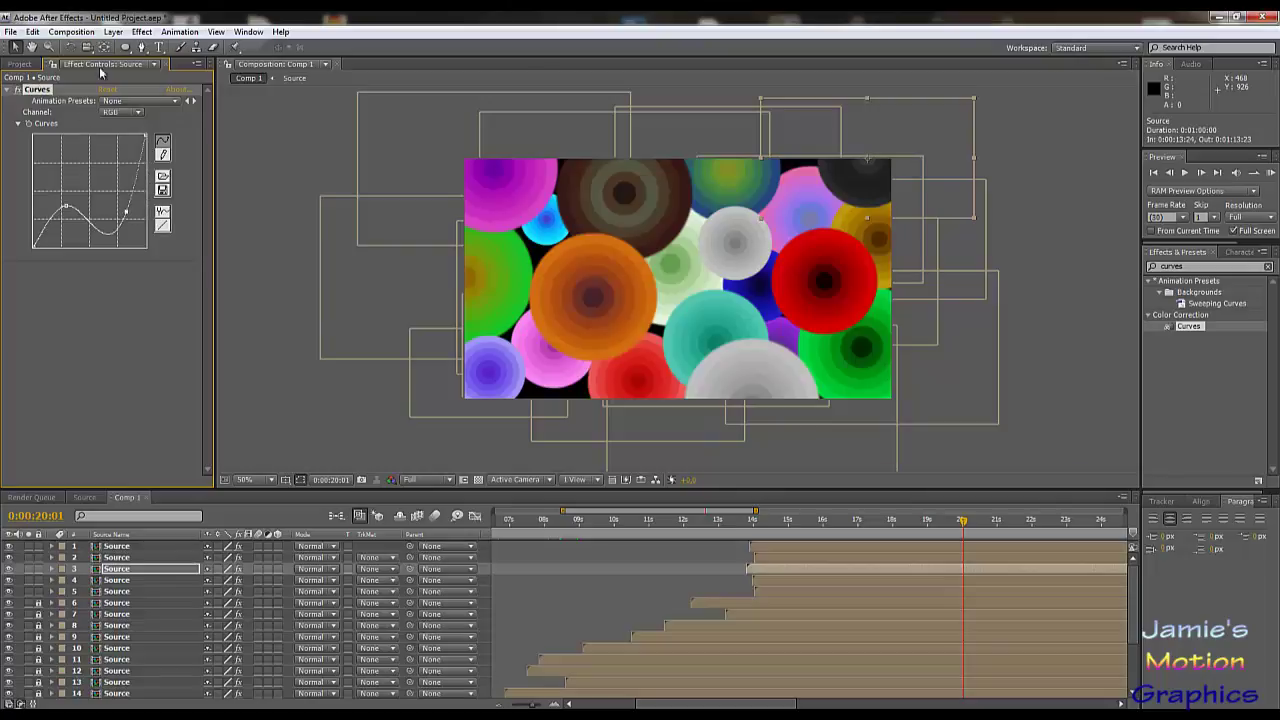
- Reshape layer 3's red curve with lowered shadows, raised midtones and lowered highlights
click(124, 112)
click(128, 131)
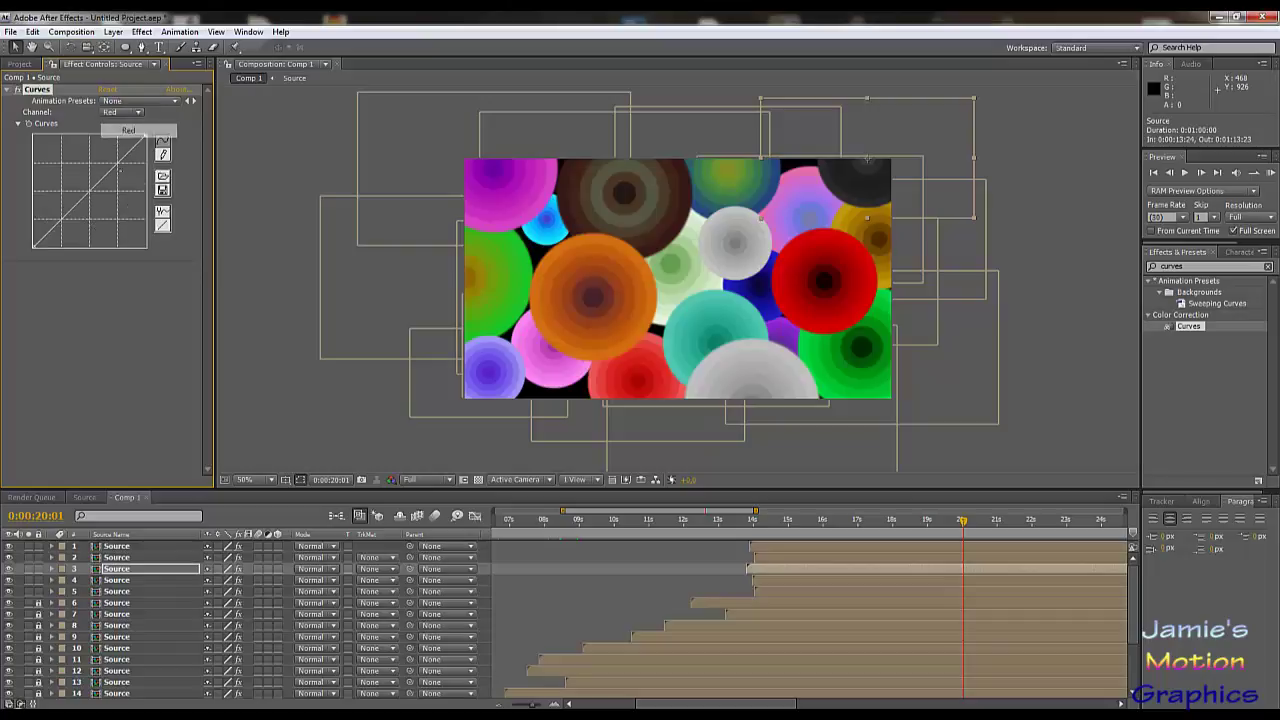
drag(88, 192, 87, 163)
click(68, 204)
drag(72, 209, 118, 190)
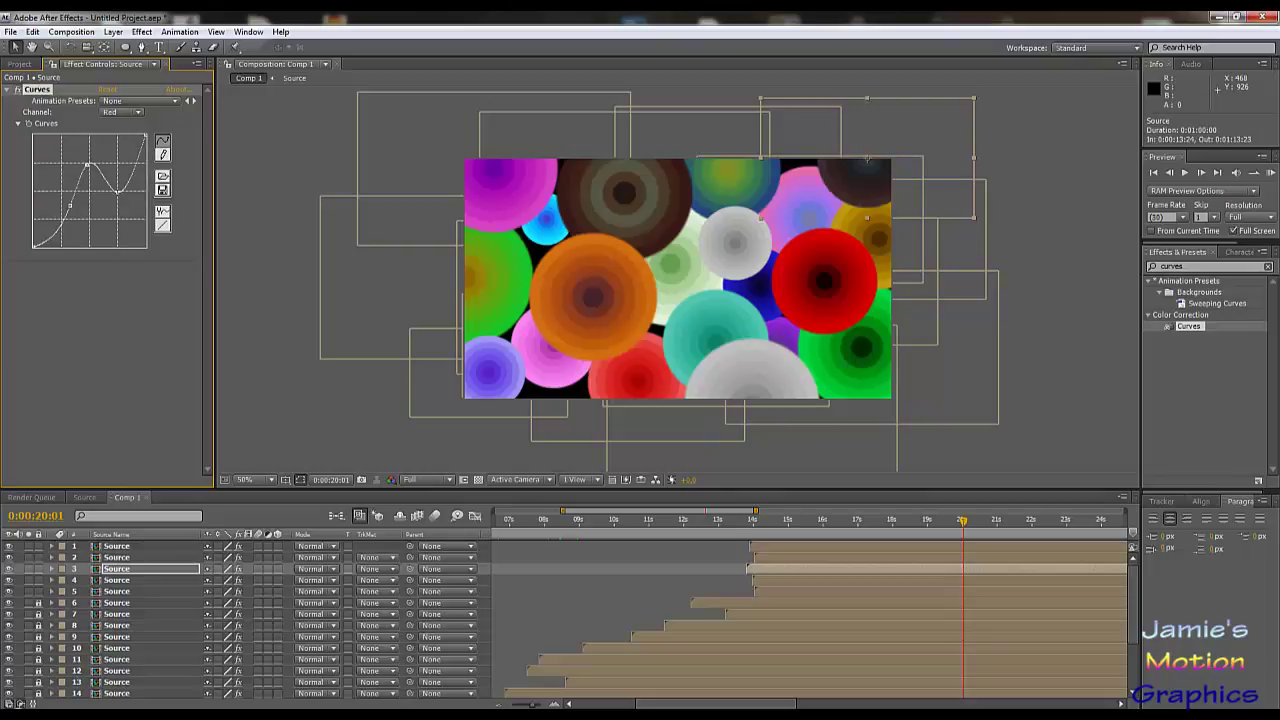
- Reset layer 3's Curves effect and reshape its RGB curve with slightly lifted shadows and lowered highlights
drag(123, 197, 101, 222)
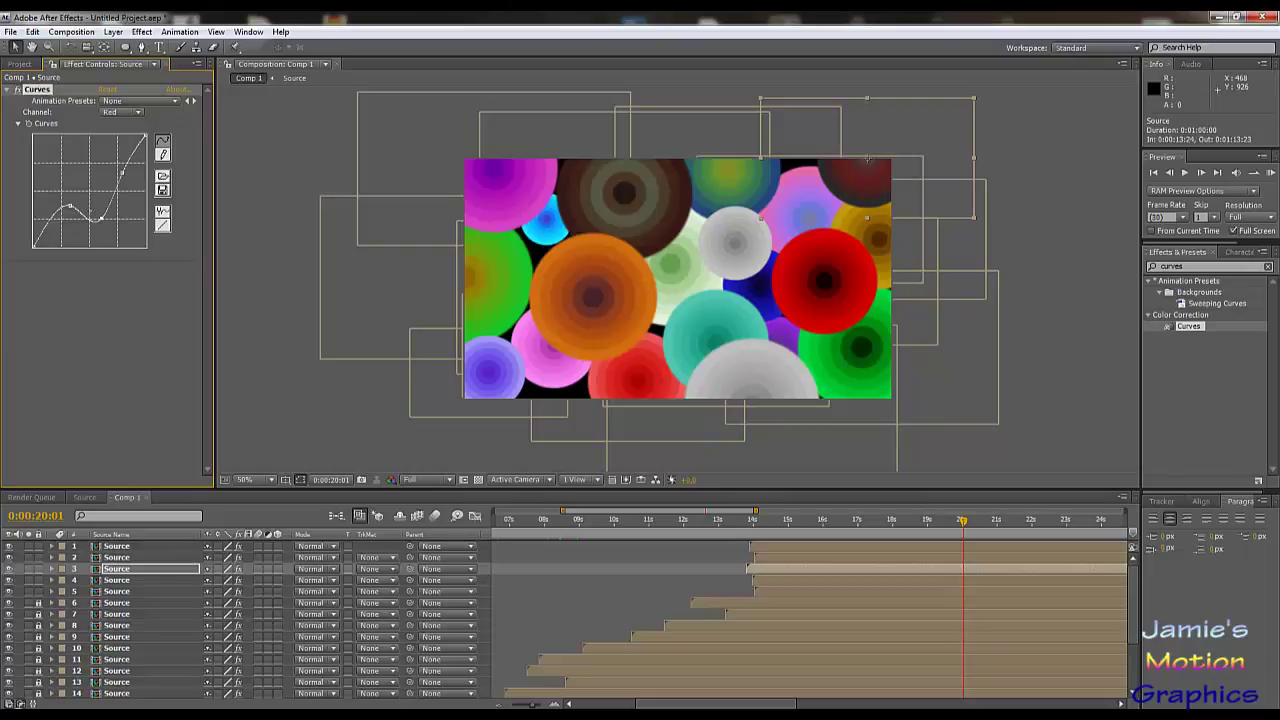
click(120, 112)
click(124, 119)
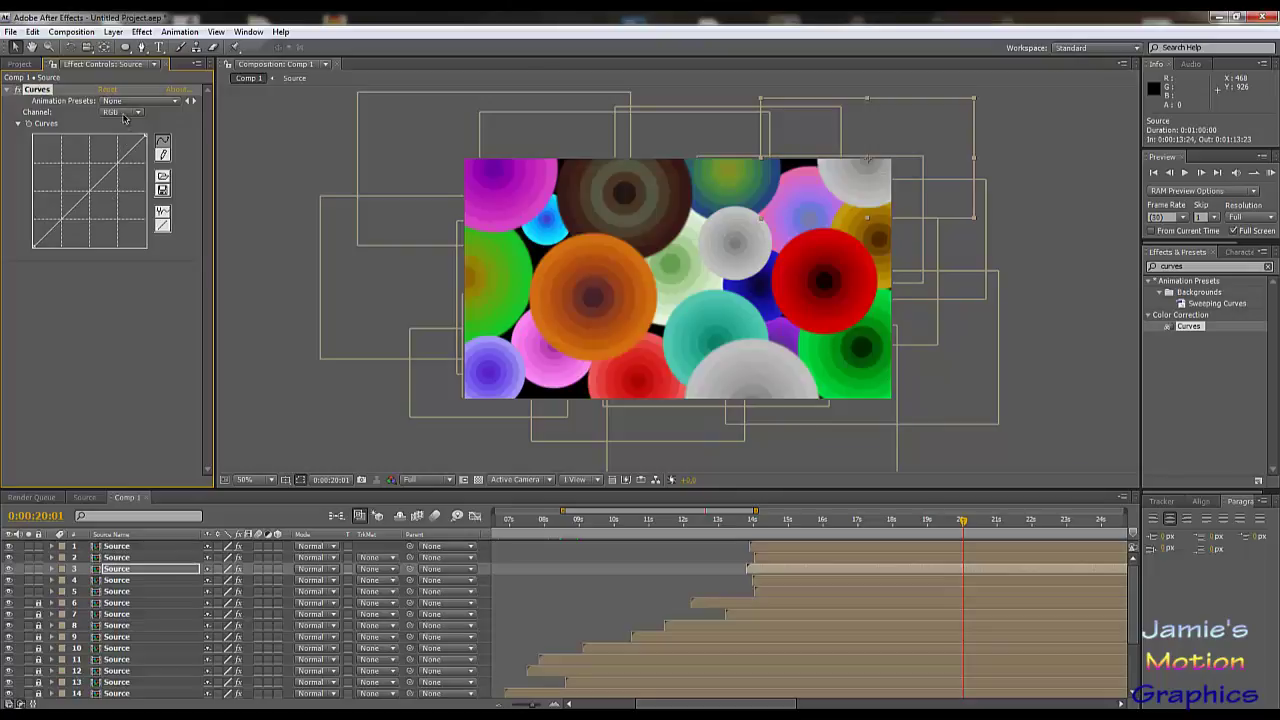
drag(114, 167, 71, 213)
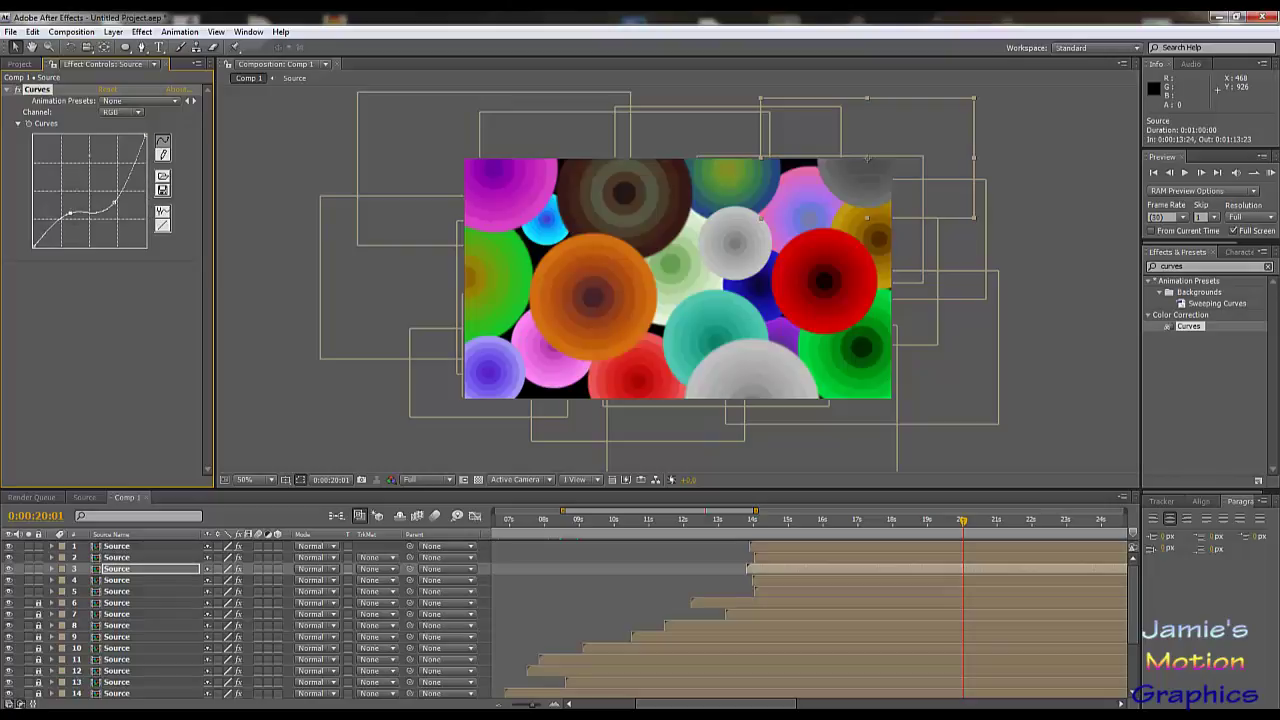
- Lift layer 3's red curve in the shadows and lower its highlights, and pull its green curve down
click(122, 113)
click(119, 124)
drag(117, 174, 116, 196)
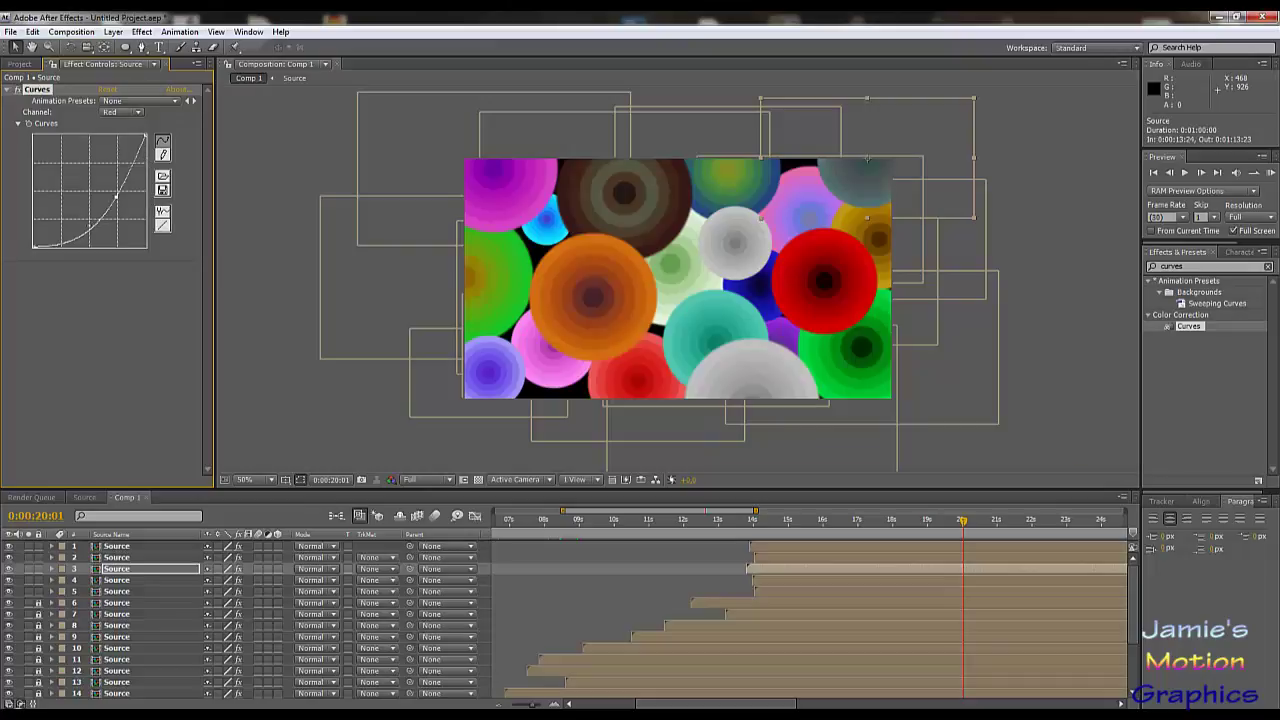
drag(72, 237, 72, 200)
drag(72, 196, 110, 203)
click(122, 112)
click(128, 130)
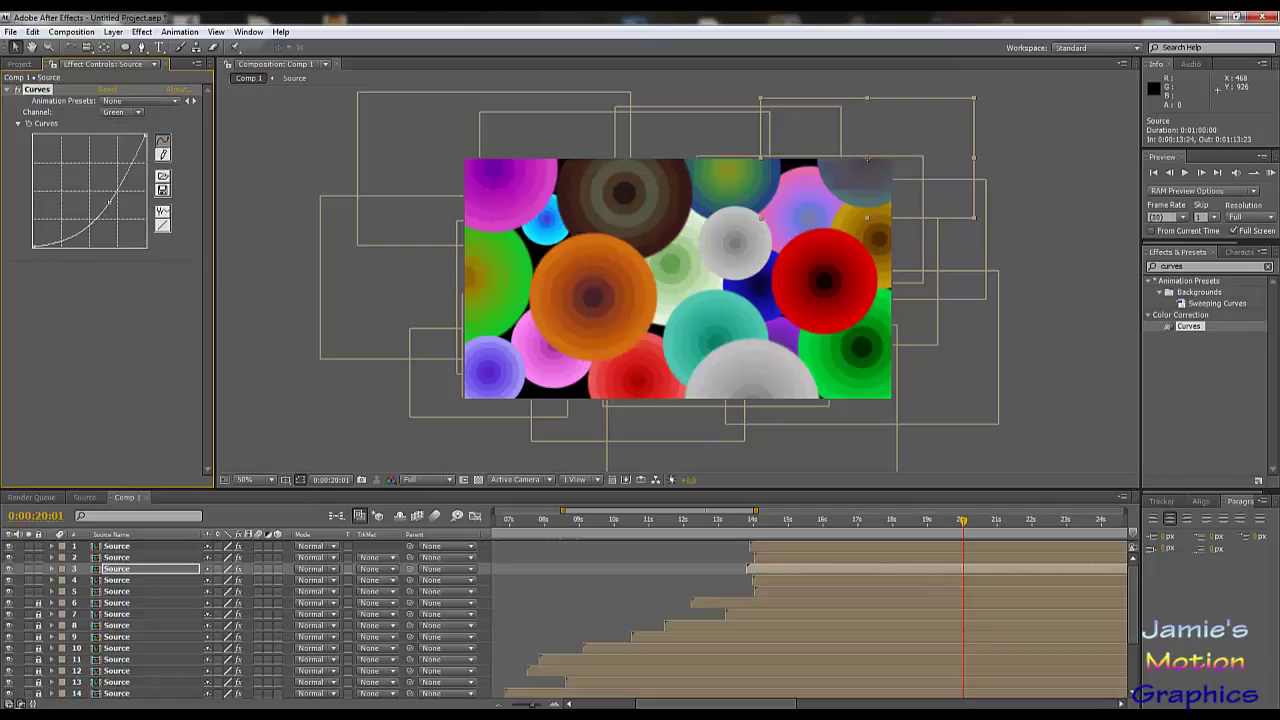
- Raise layer 3's RGB curve in the highlights to make the circle bright blue, and scale the layer to 70%
click(122, 112)
click(128, 128)
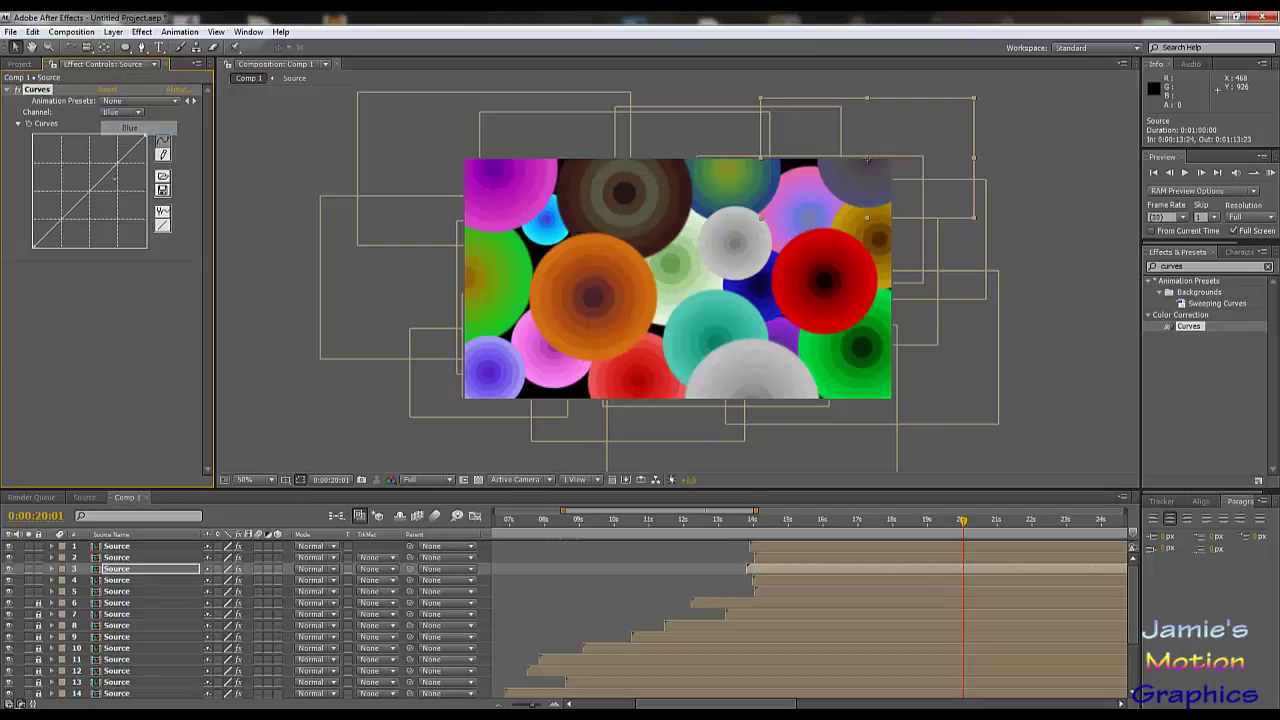
mouse_move(102, 180)
mouse_down()
mouse_move(108, 205)
mouse_move(73, 167)
mouse_move(82, 188)
mouse_move(104, 192)
mouse_move(95, 177)
mouse_up()
click(122, 112)
click(128, 68)
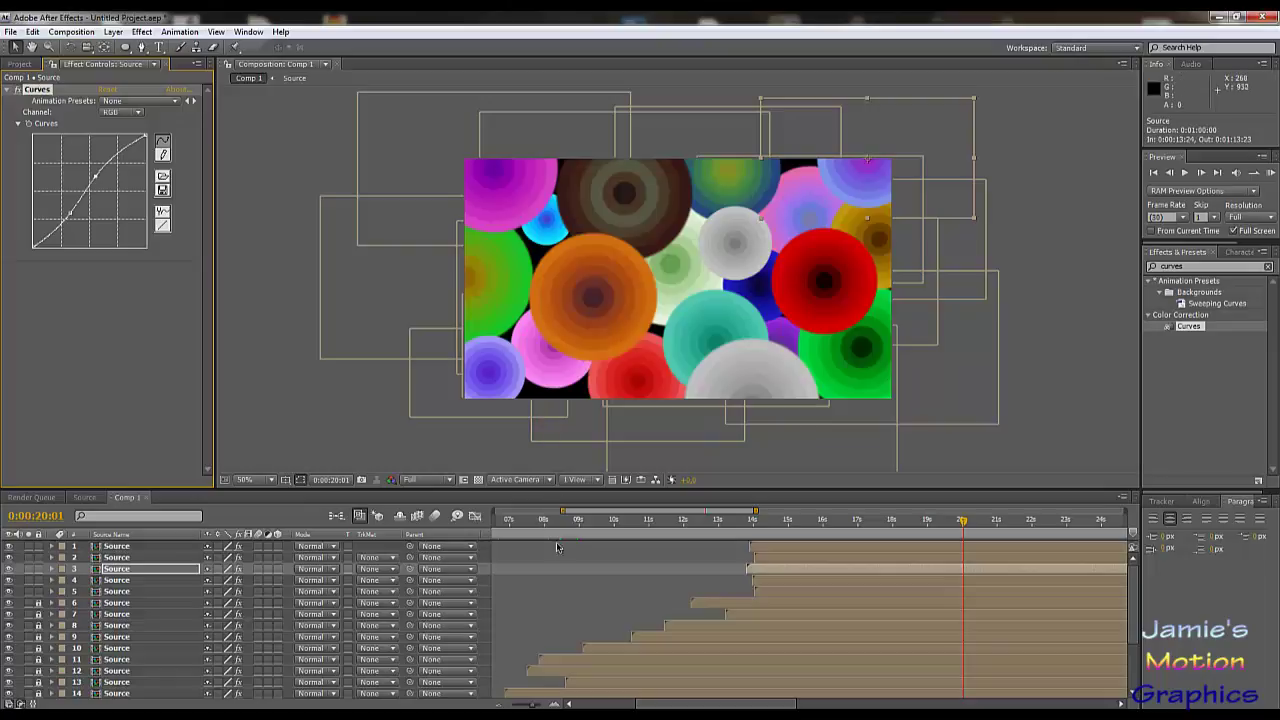
key(alt+shift+s)
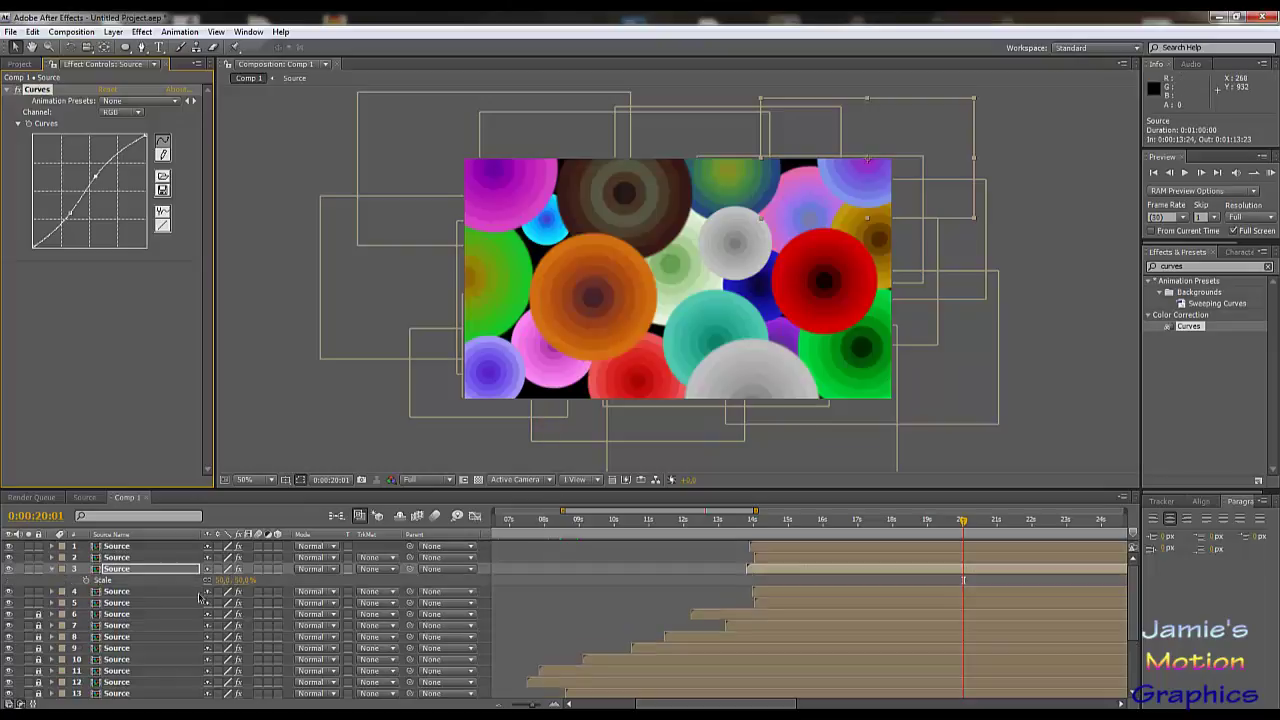
mouse_move(228, 581)
mouse_down()
mouse_move(250, 585)
mouse_move(238, 585)
mouse_up()
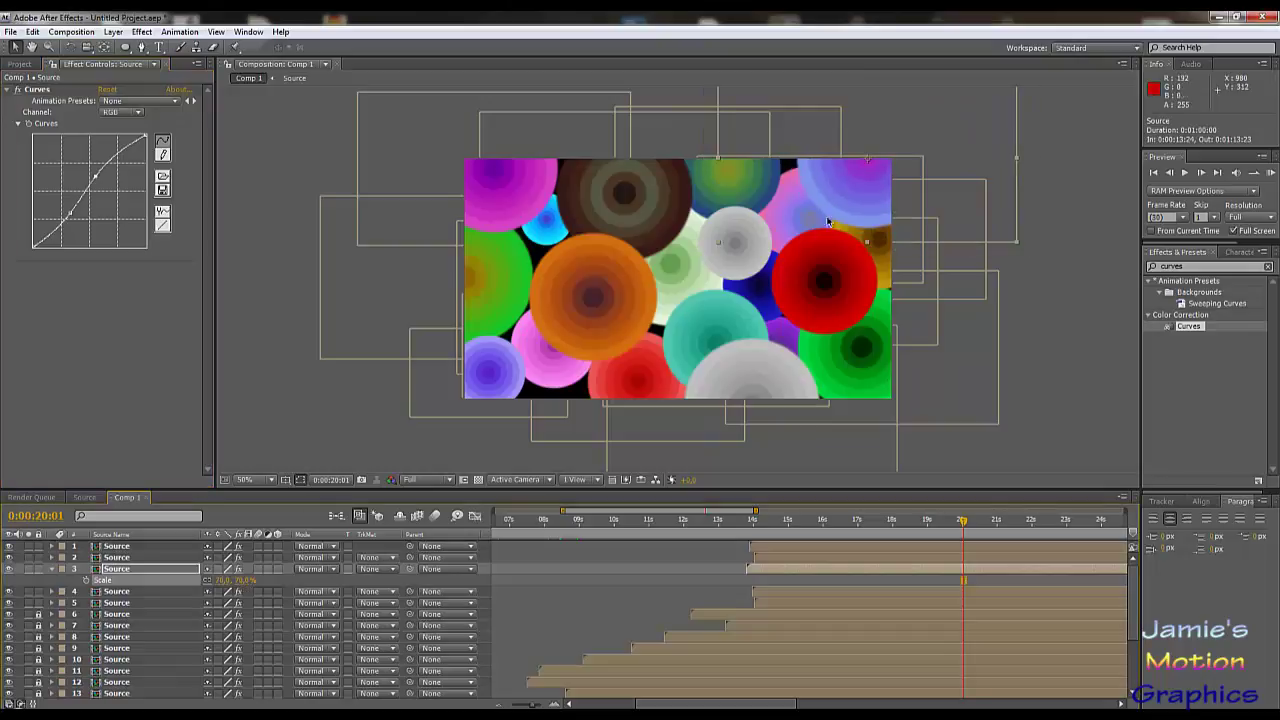
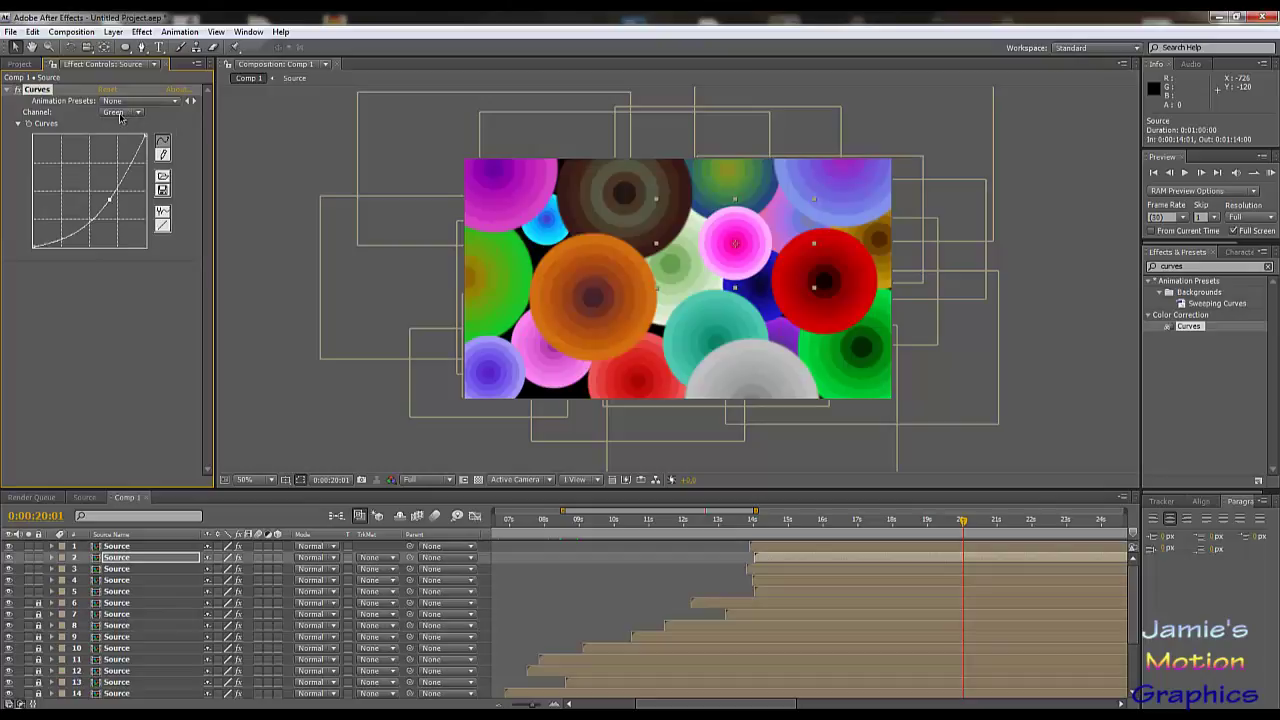
- Try reshaping layer 2's blue curve with extra shadow and highlight points, and undo those changes
click(120, 113)
click(132, 129)
drag(70, 213, 121, 190)
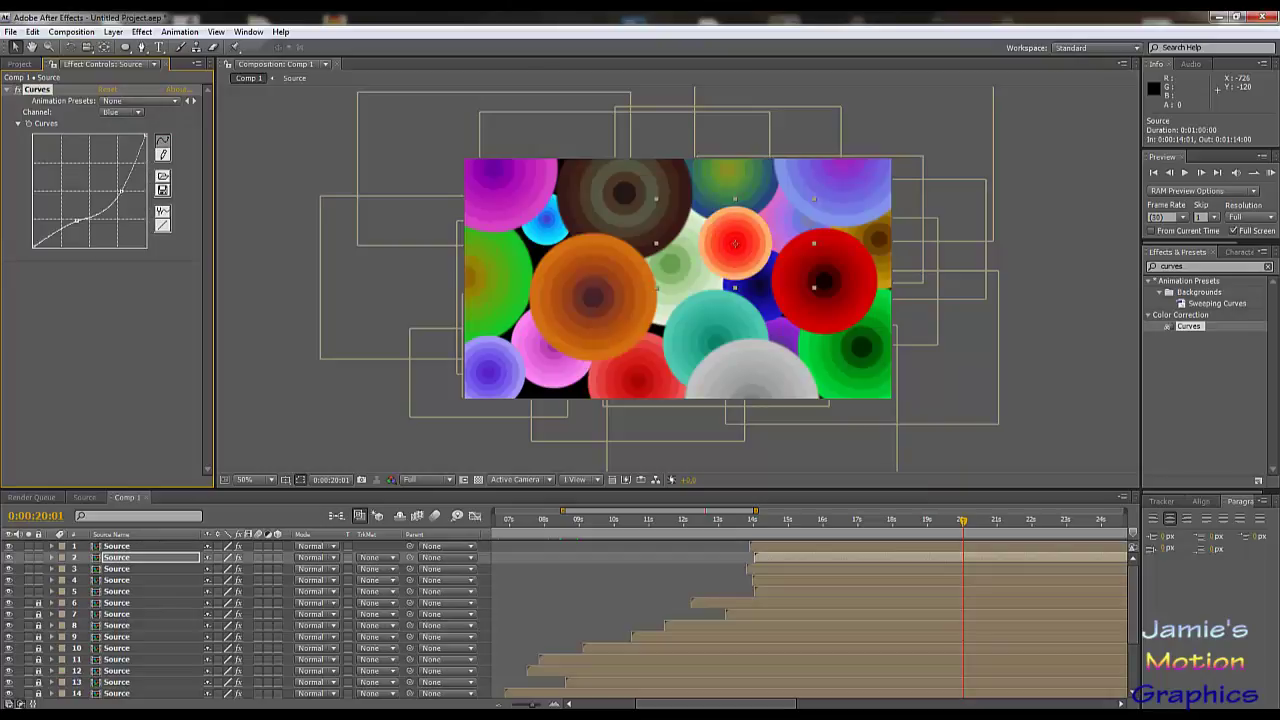
key(ctrl+z)
key(ctrl+z)
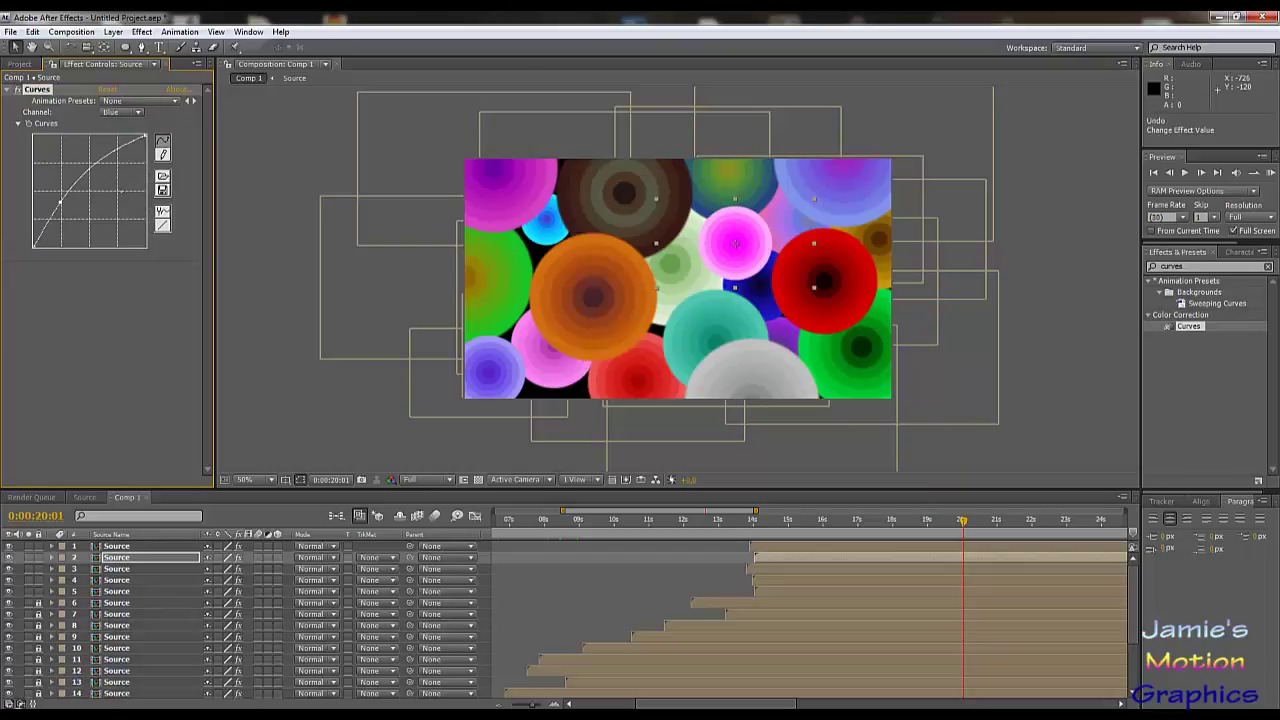
key(ctrl+z)
click(308, 362)
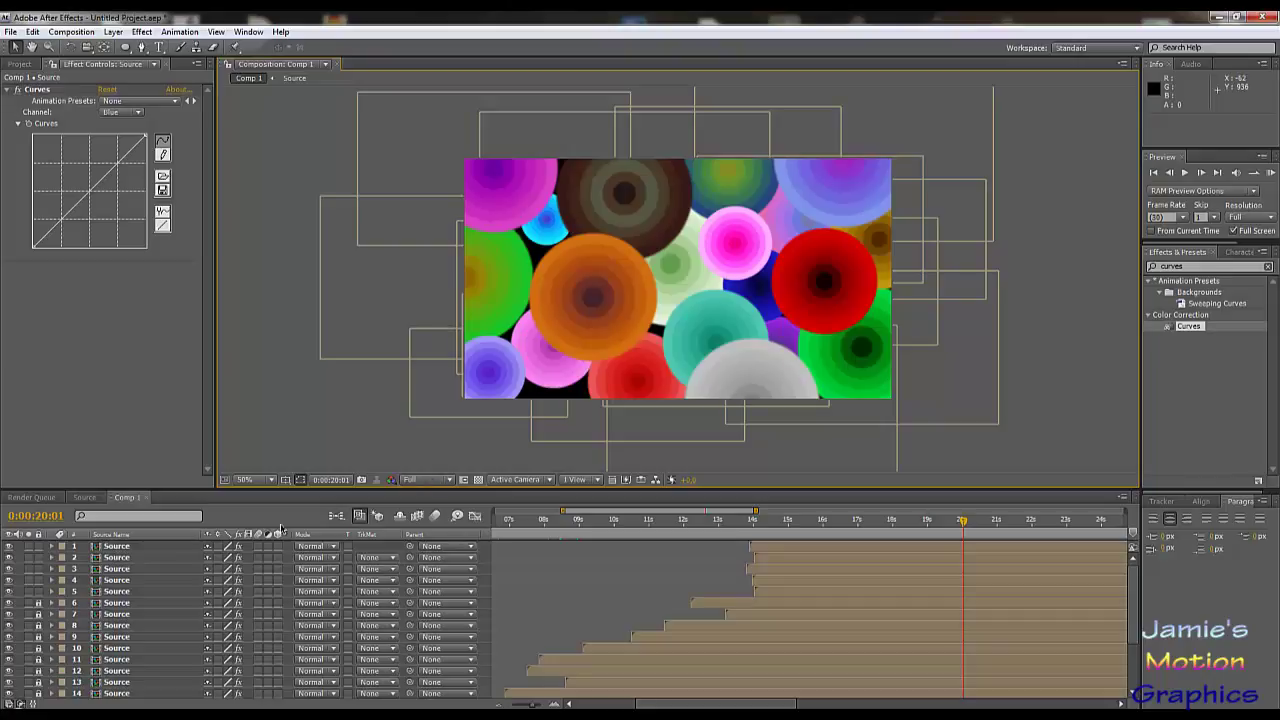
click(119, 557)
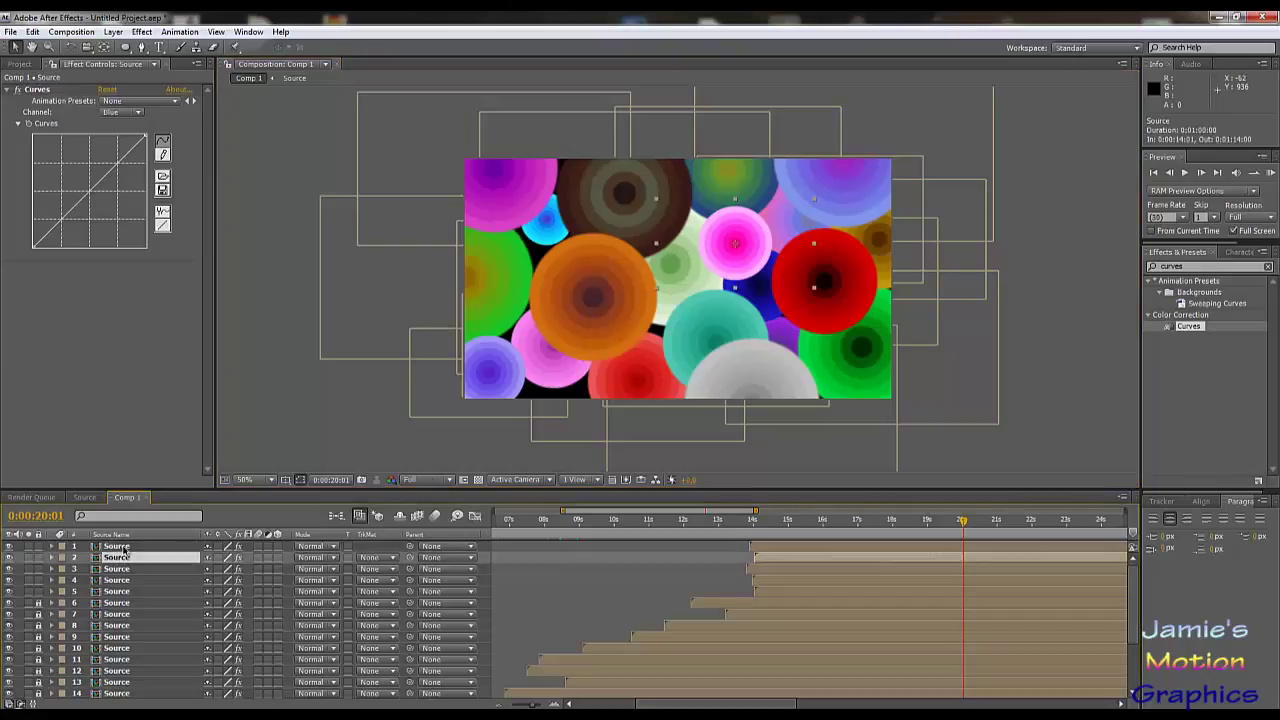
- Raise layer 1's RGB curve in the highlights and pull its blue curve down to make the circle yellow
click(120, 547)
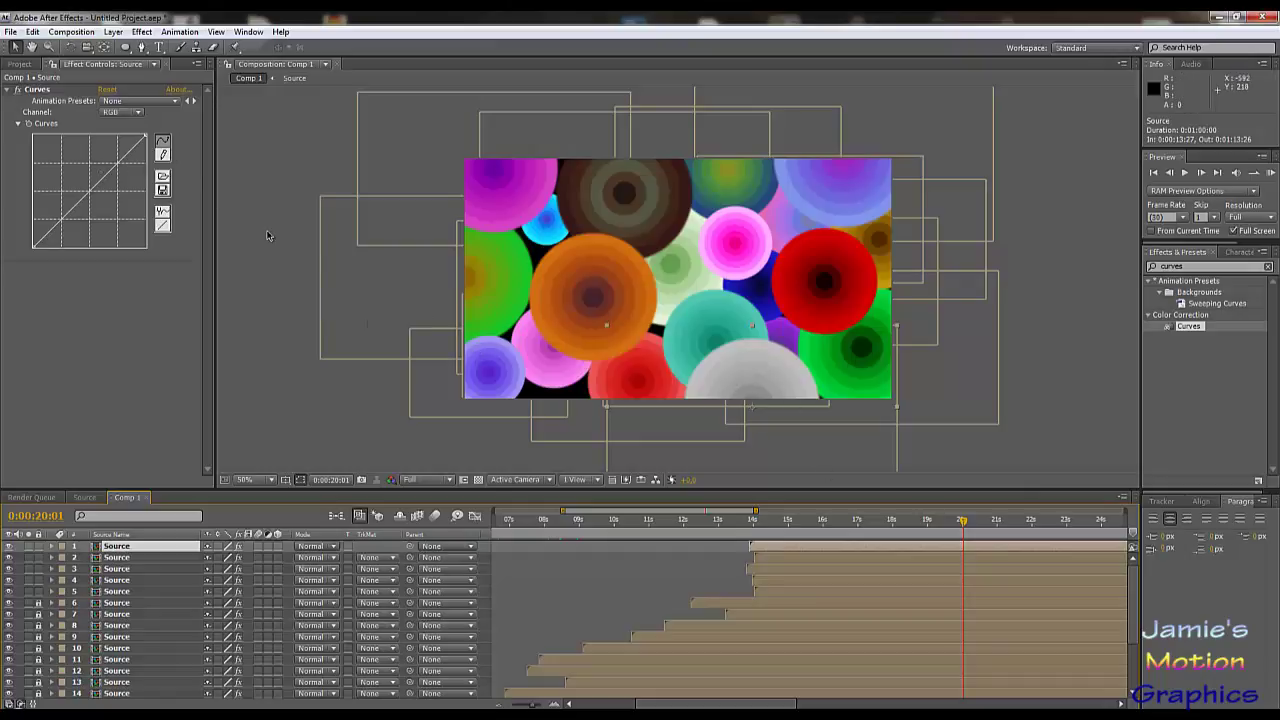
drag(100, 181, 100, 162)
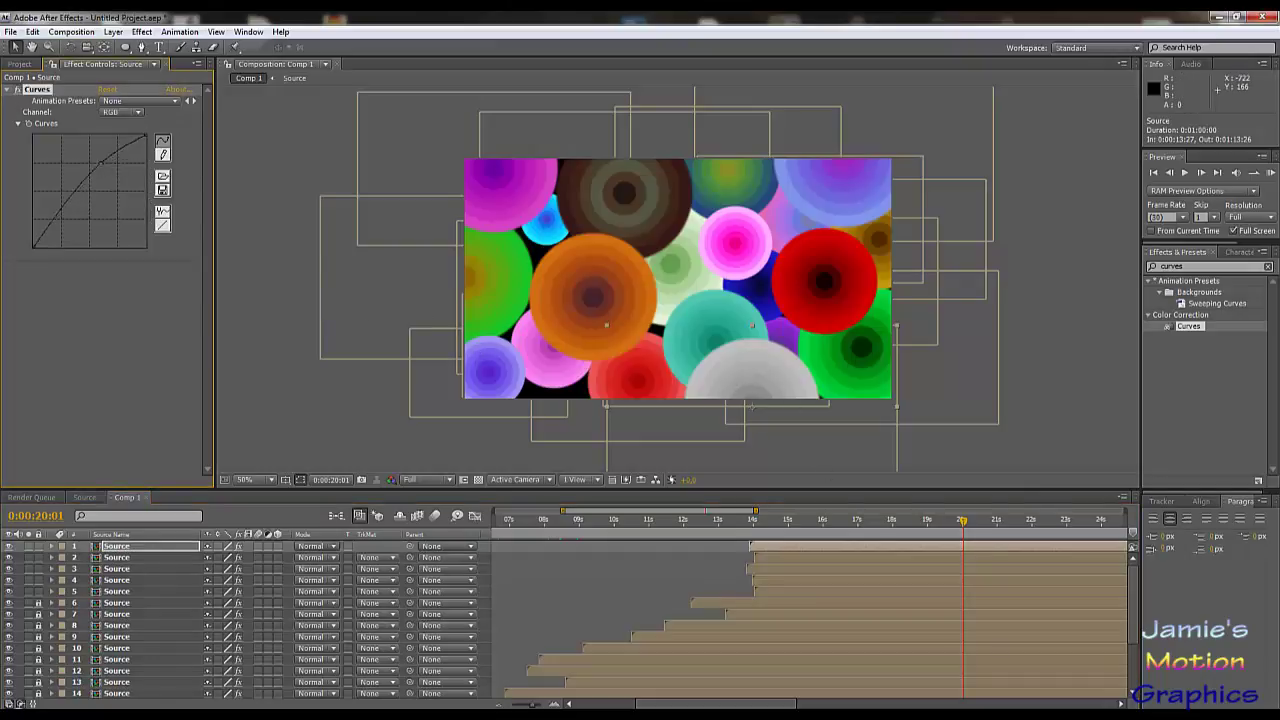
click(68, 207)
drag(70, 206, 106, 208)
click(124, 112)
click(126, 131)
click(124, 112)
click(126, 141)
- Reshape layer 1's green curve with raised shadows and lowered highlights to make the circle pink with a yellow centre
click(126, 112)
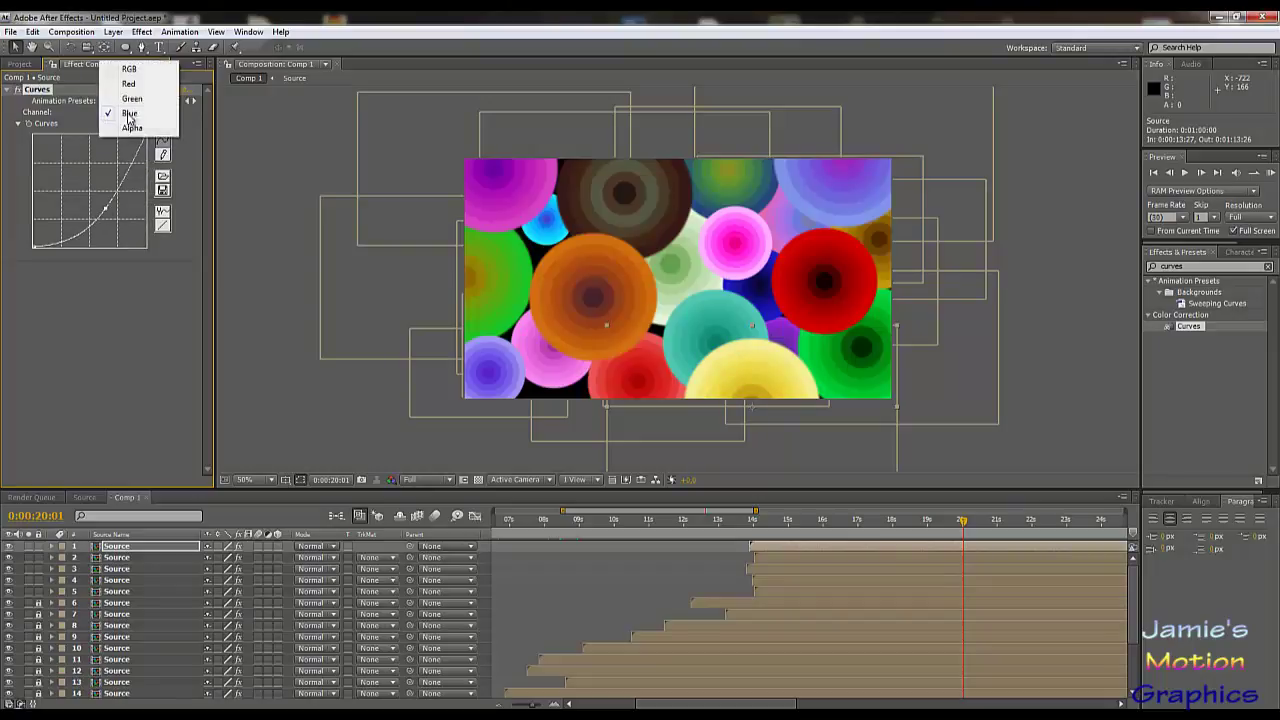
click(136, 103)
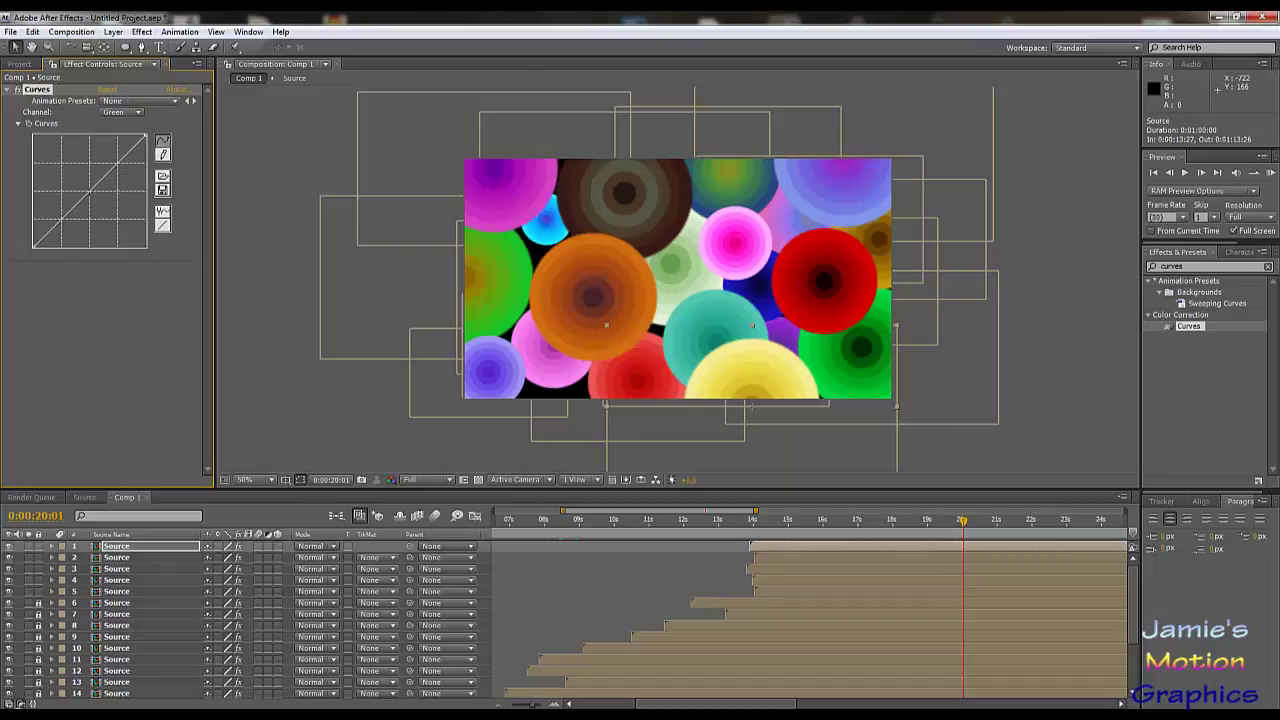
drag(89, 192, 134, 200)
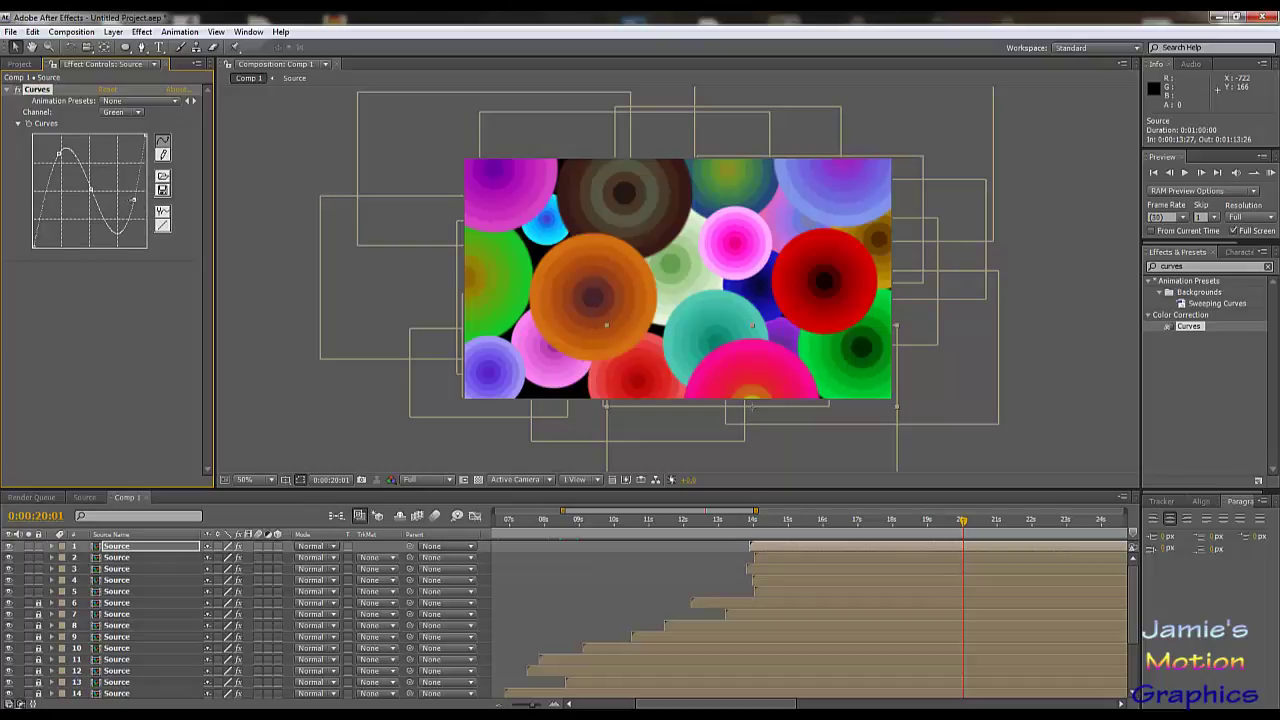
drag(134, 200, 124, 199)
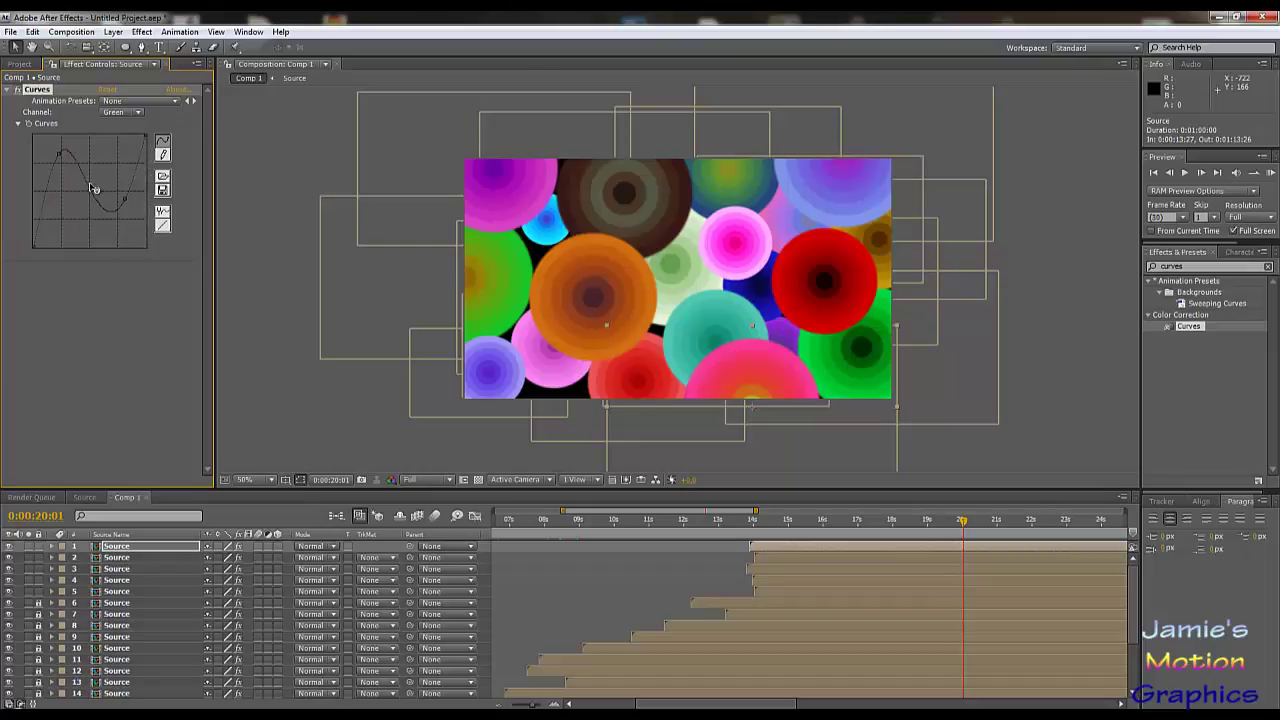
mouse_move(91, 189)
mouse_down()
mouse_move(104, 212)
mouse_move(92, 184)
mouse_up()
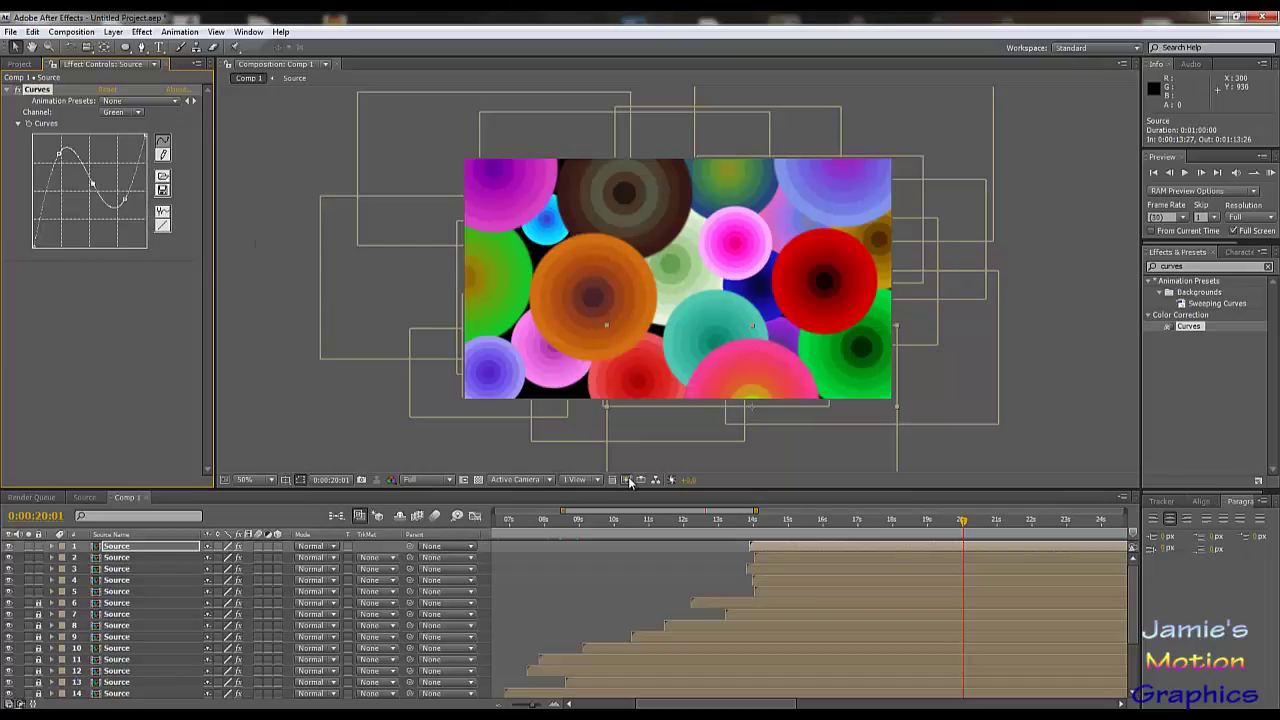
click(382, 457)
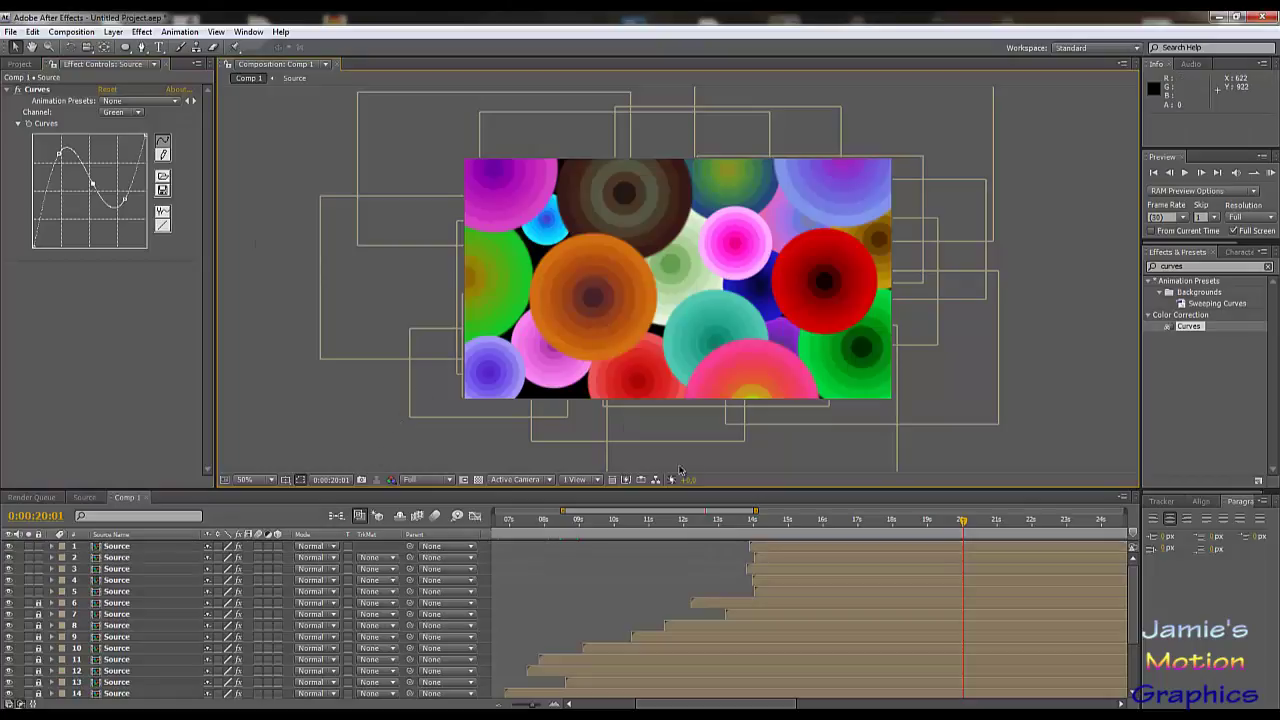
- Stagger the start times of layers 1 to 4 after layer 5, with layer 1 starting at 0:00:17:25
drag(757, 584, 975, 558)
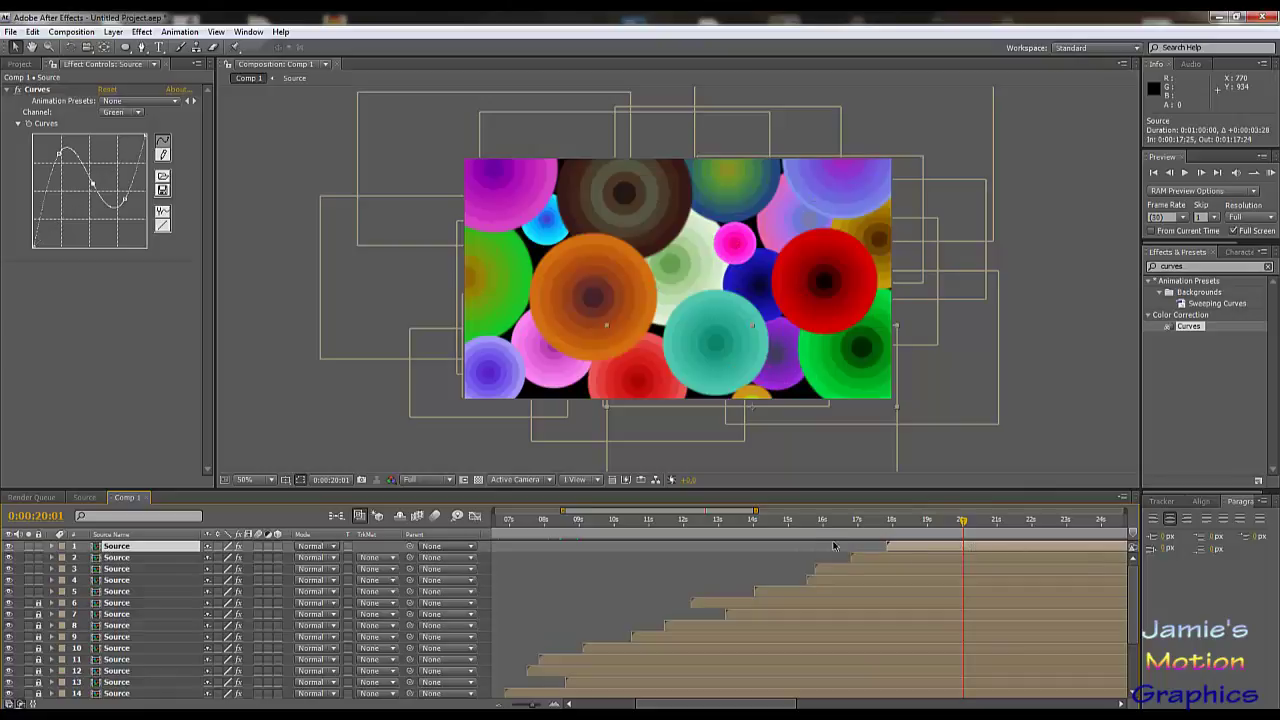
- Preview the growing circles from the start of the composition, with the preview's frame skip set to 5
drag(762, 524, 490, 522)
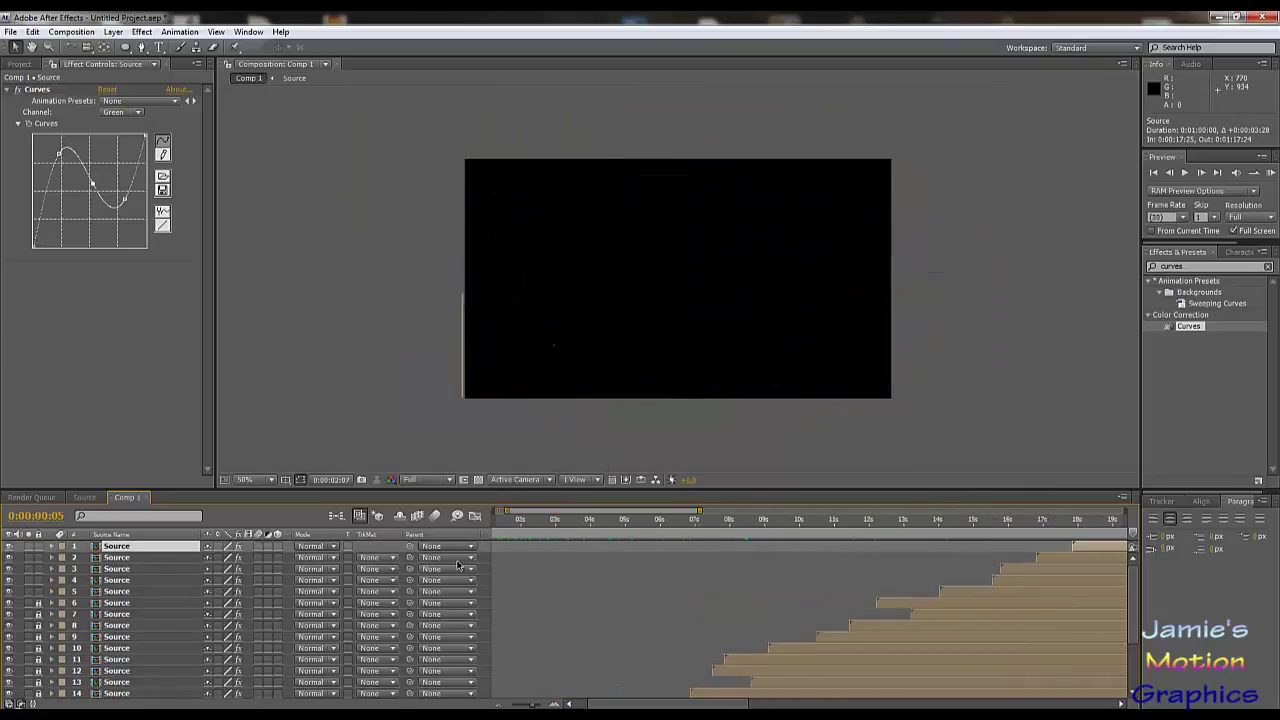
click(1186, 172)
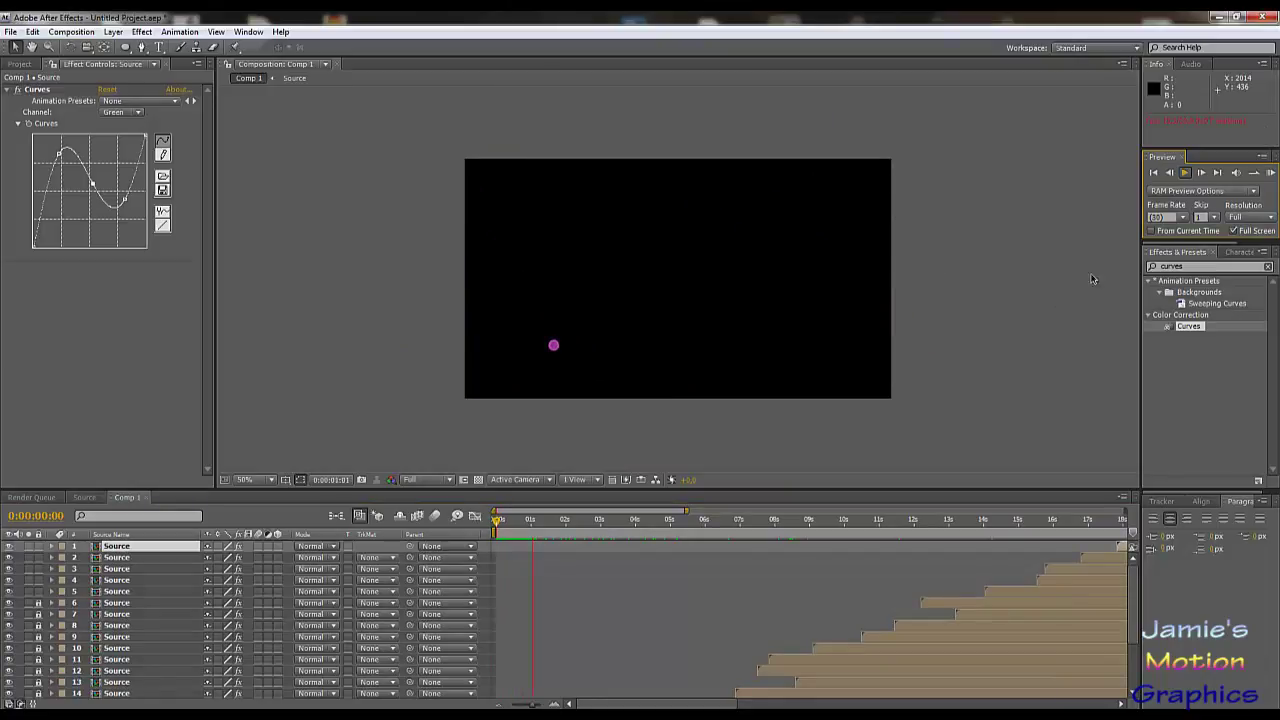
click(1186, 172)
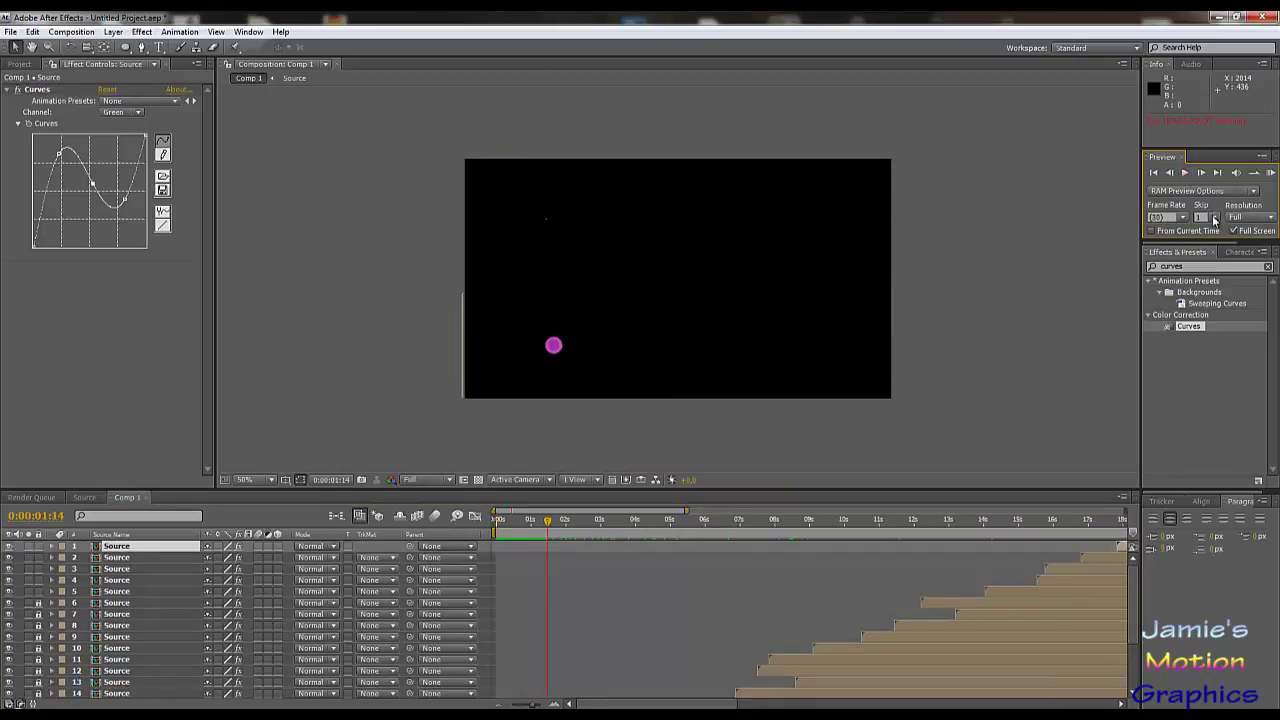
click(1215, 218)
click(1218, 281)
click(1187, 177)
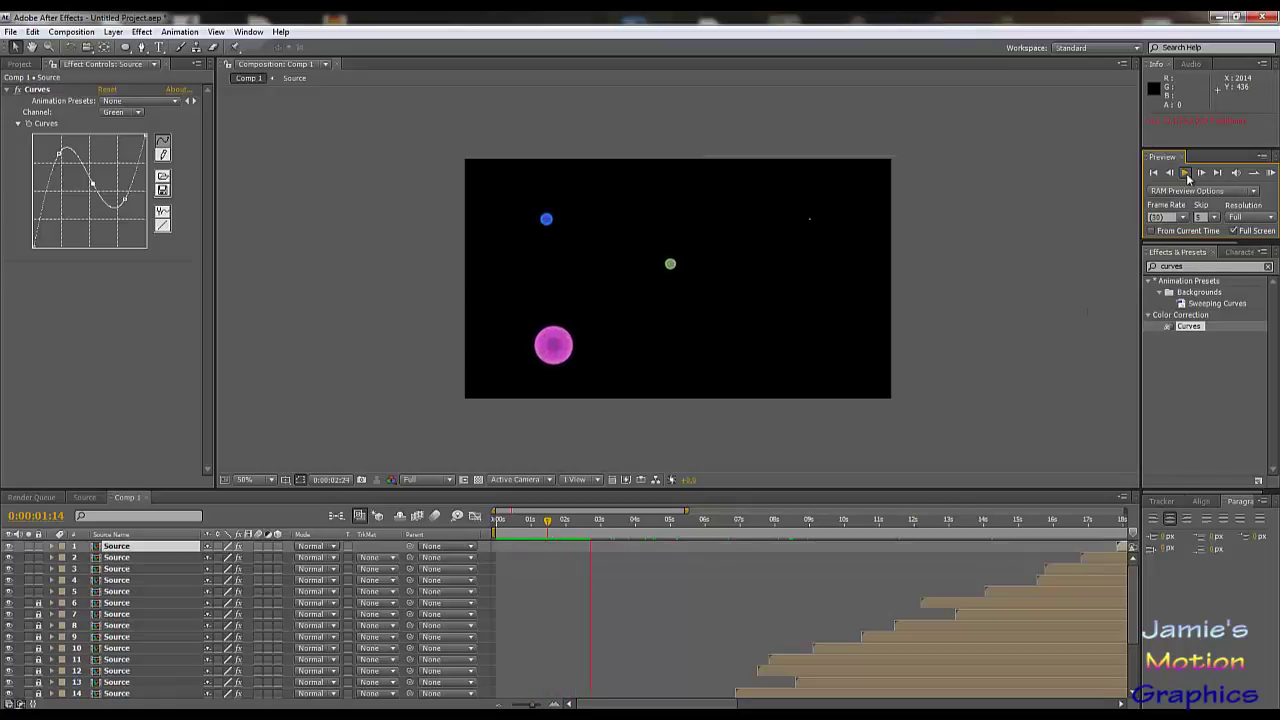
click(1187, 176)
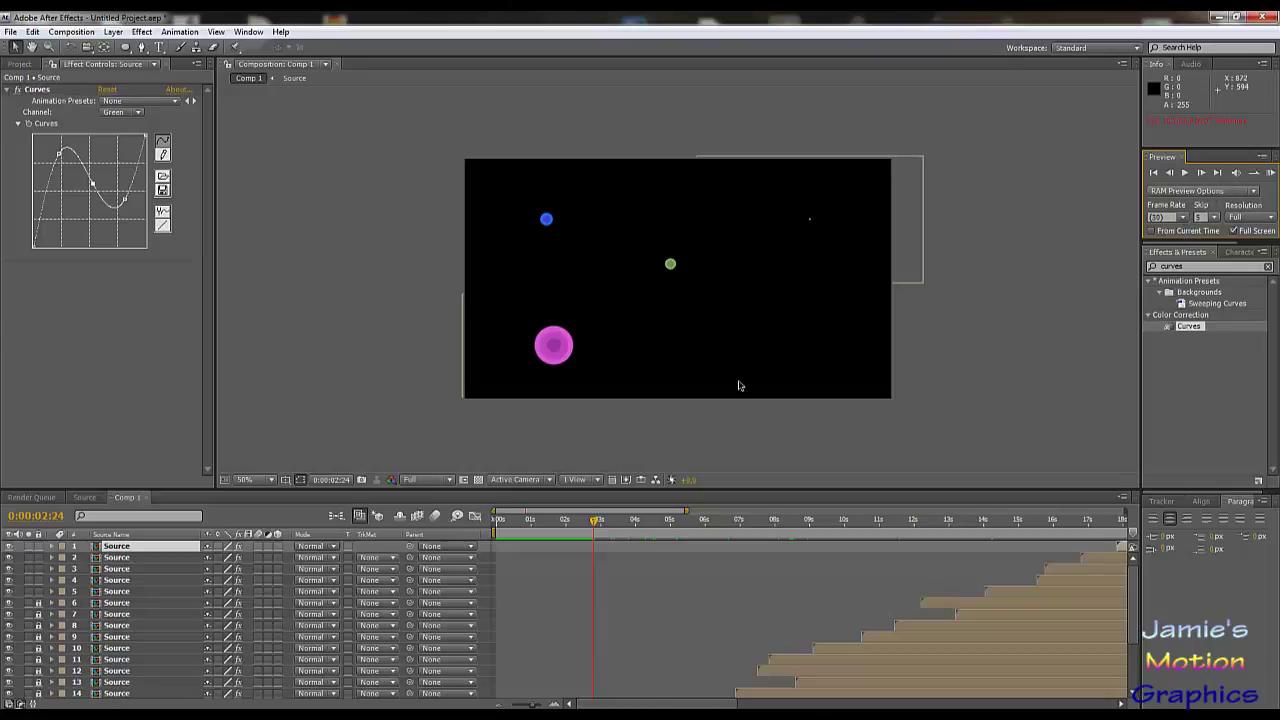
- Move the current time to 0:00:24:21, where the circles fill most of the frame
drag(594, 528, 849, 547)
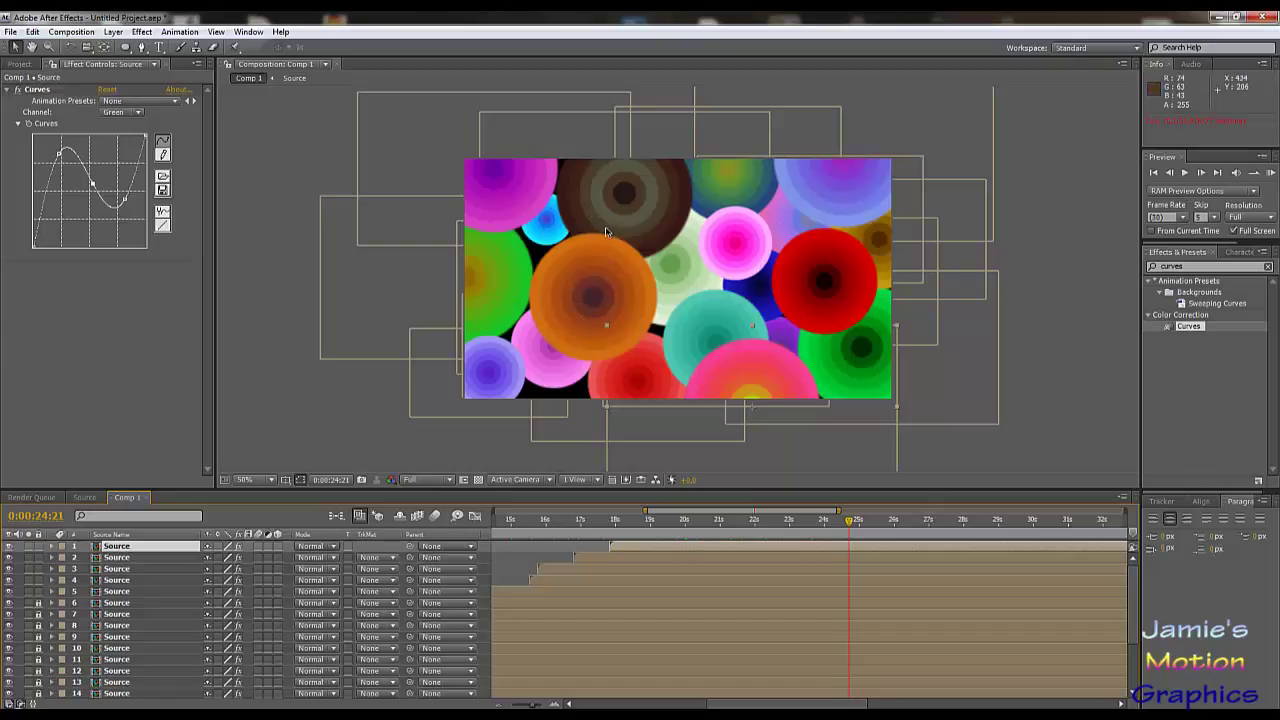
click(126, 47)
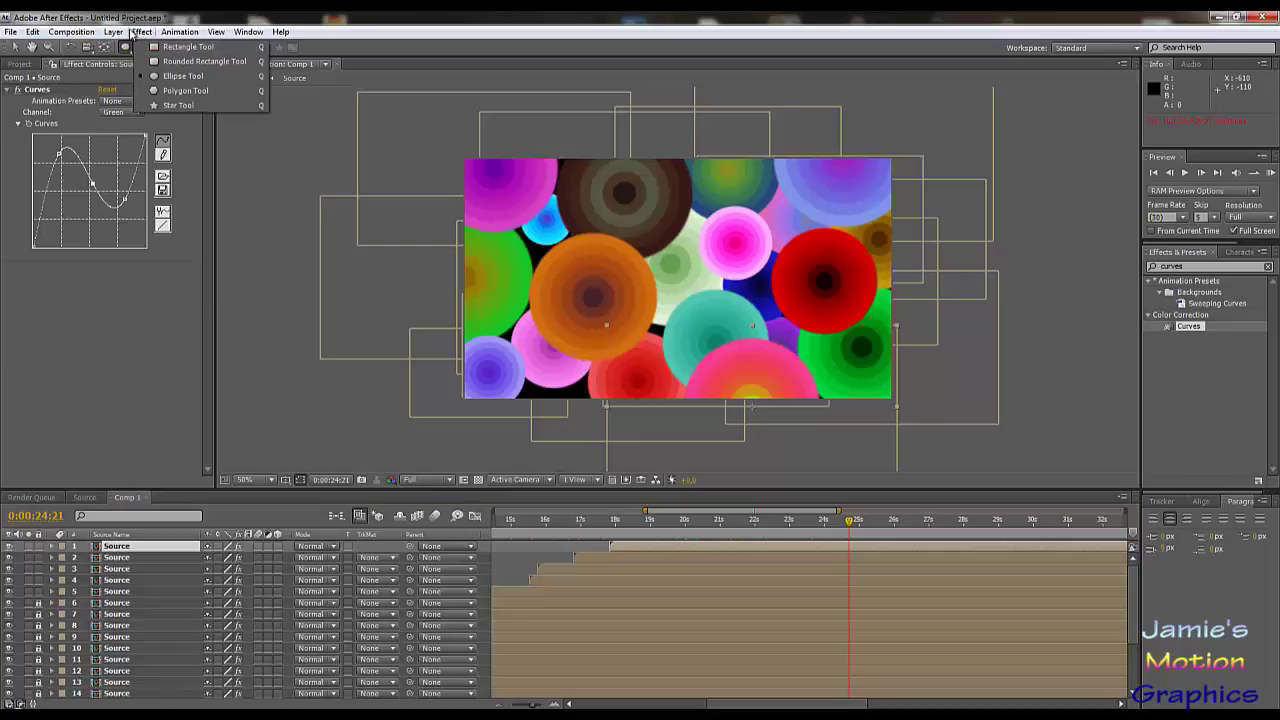
click(142, 31)
mouse_move(118, 32)
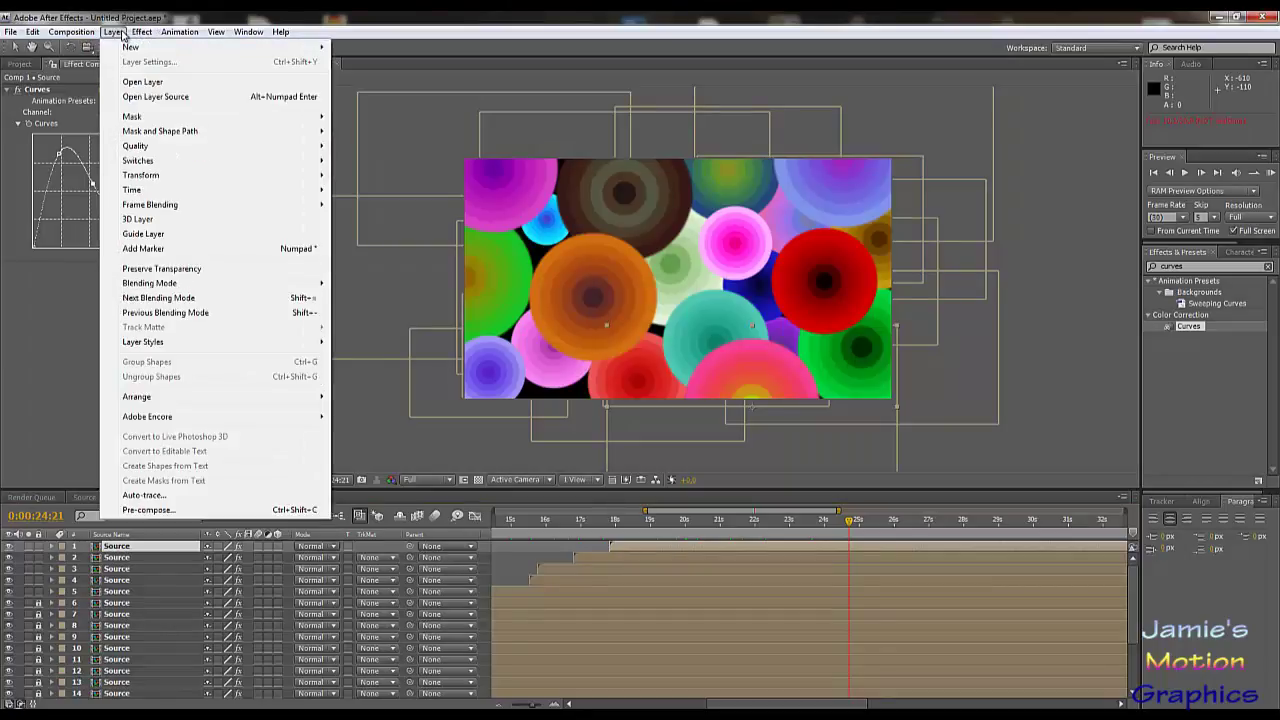
mouse_move(194, 48)
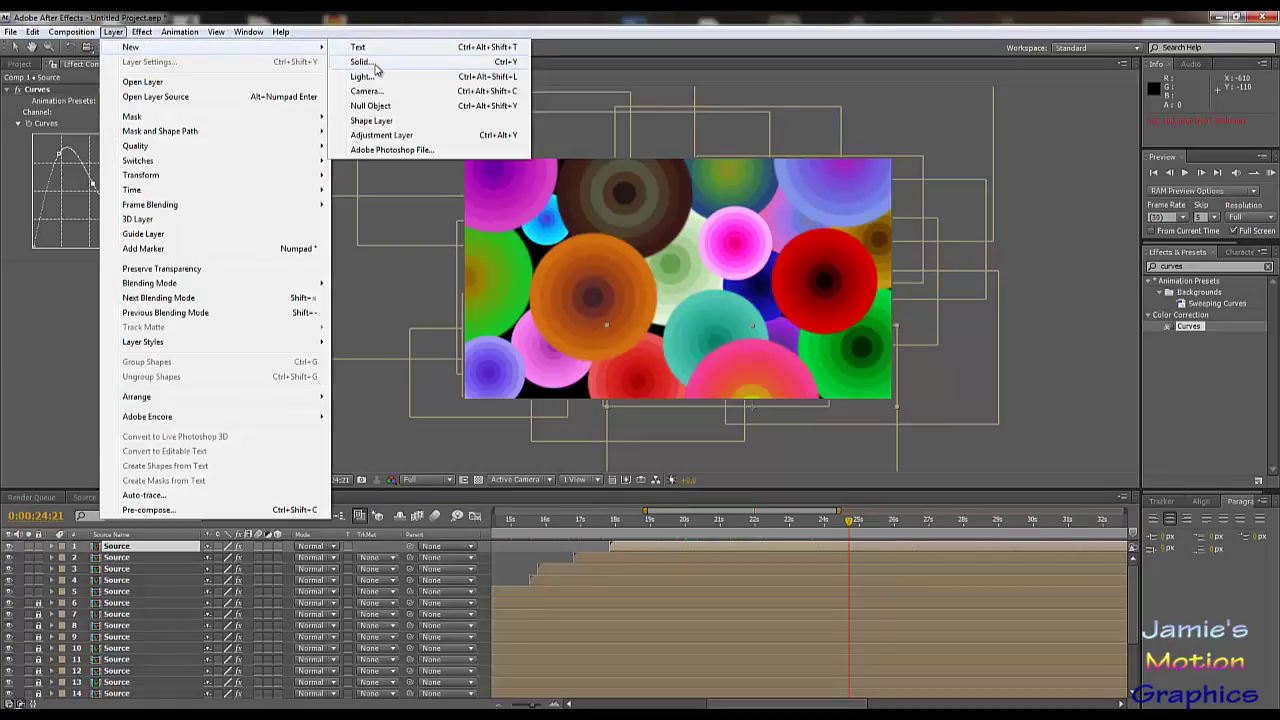
click(374, 63)
click(1128, 557)
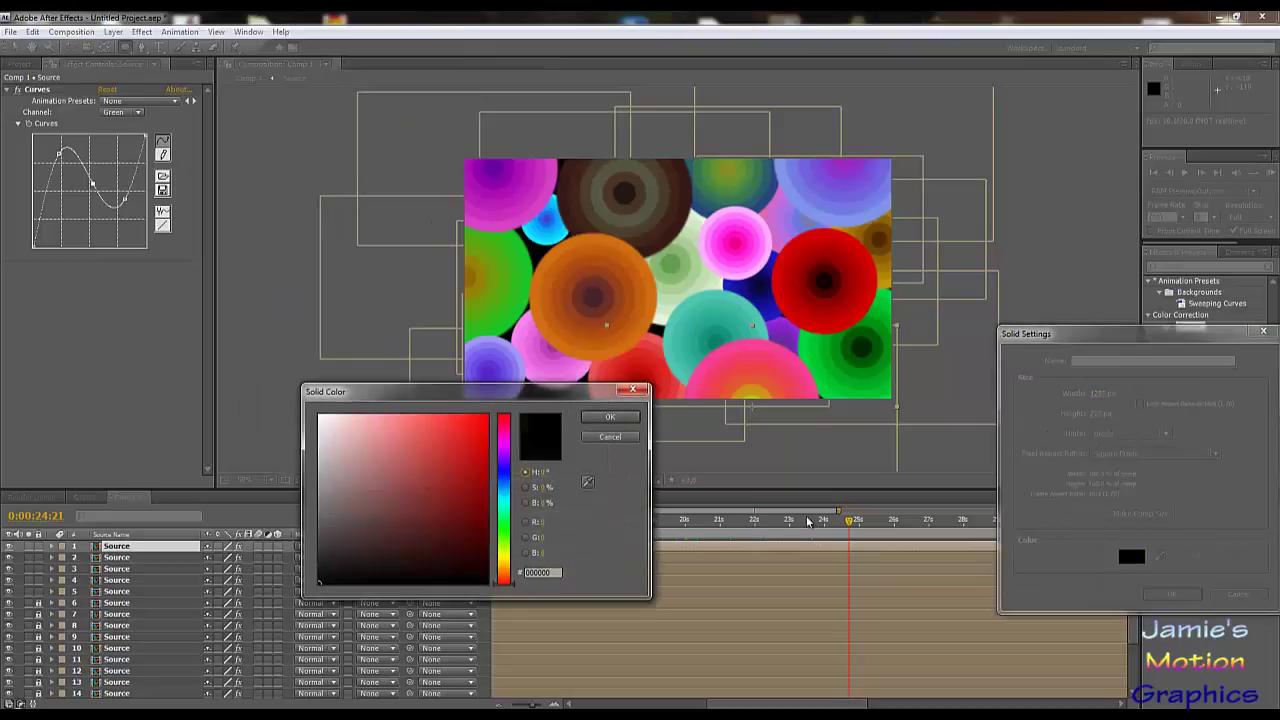
text(FFFFFF)
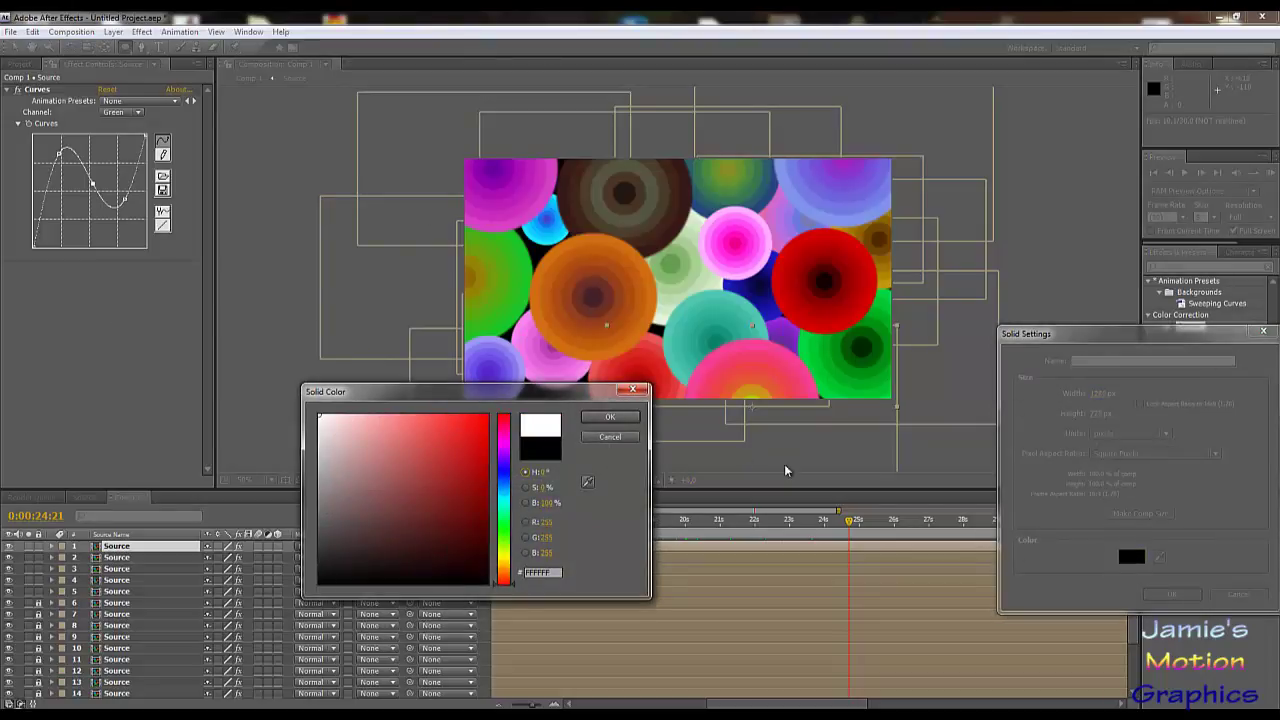
click(610, 416)
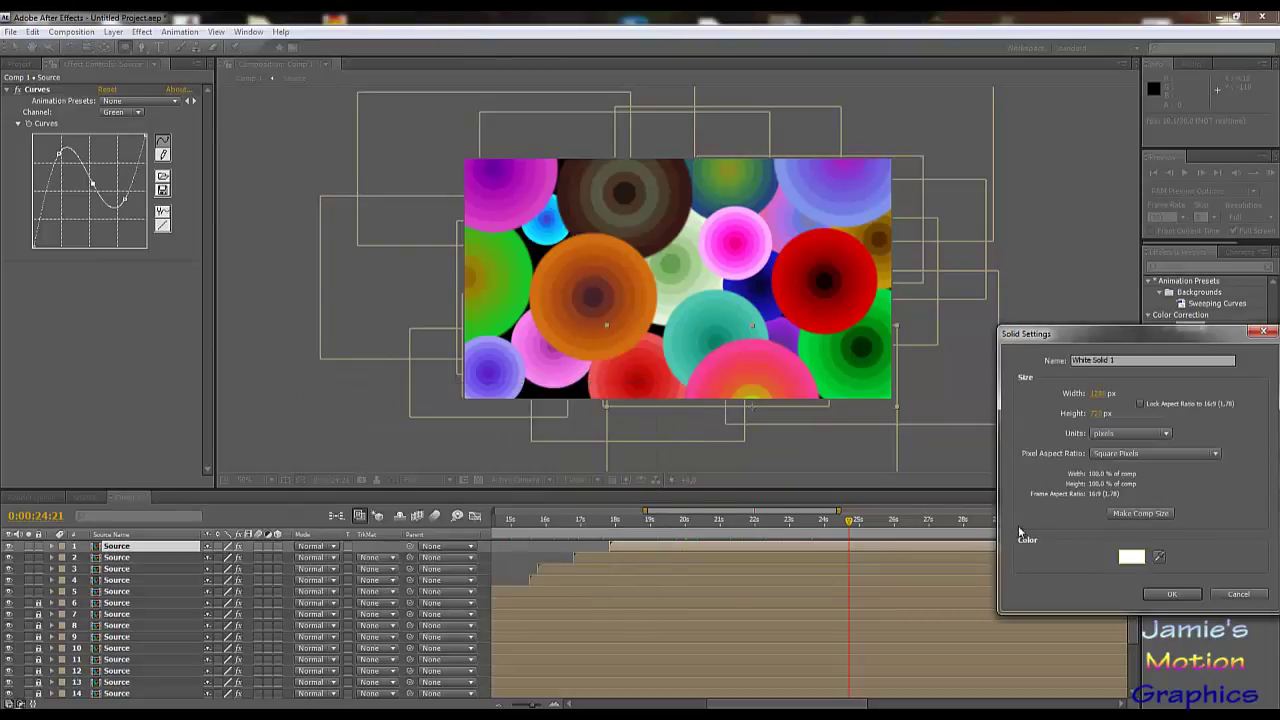
click(1221, 597)
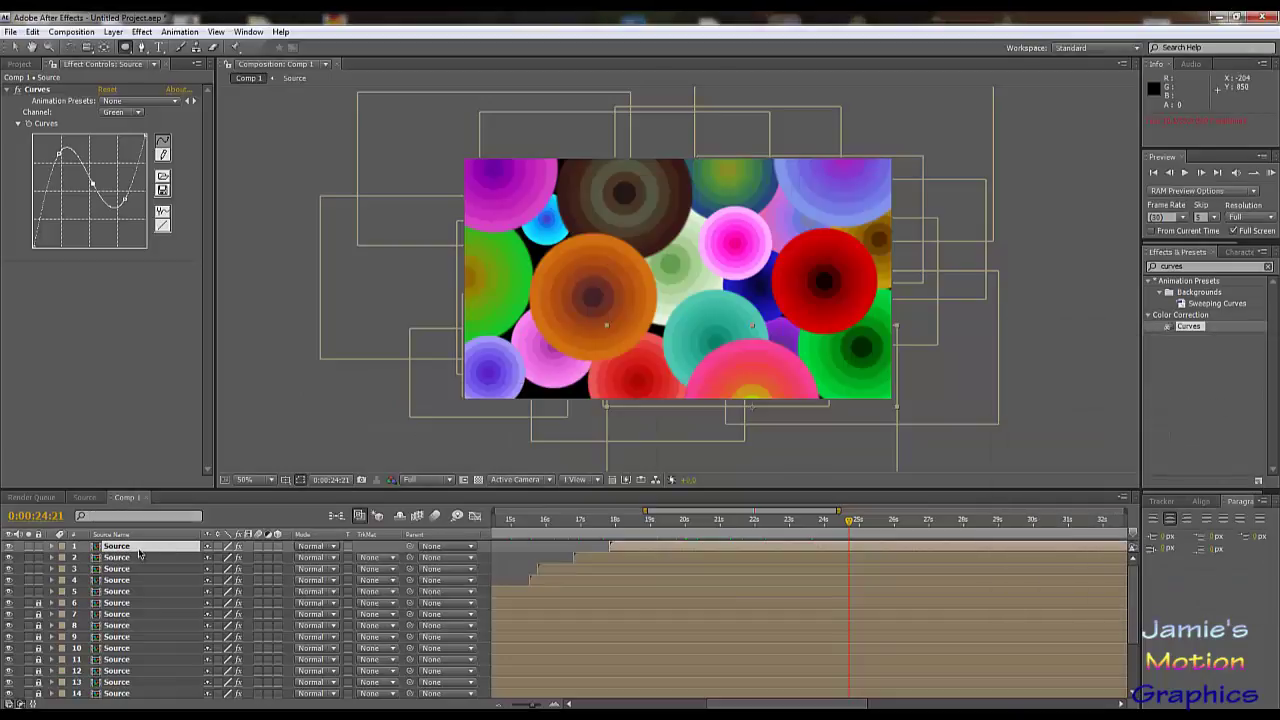
- Add a new shape layer and draw a rectangle about 578 by 374 px near the middle of the composition
click(113, 31)
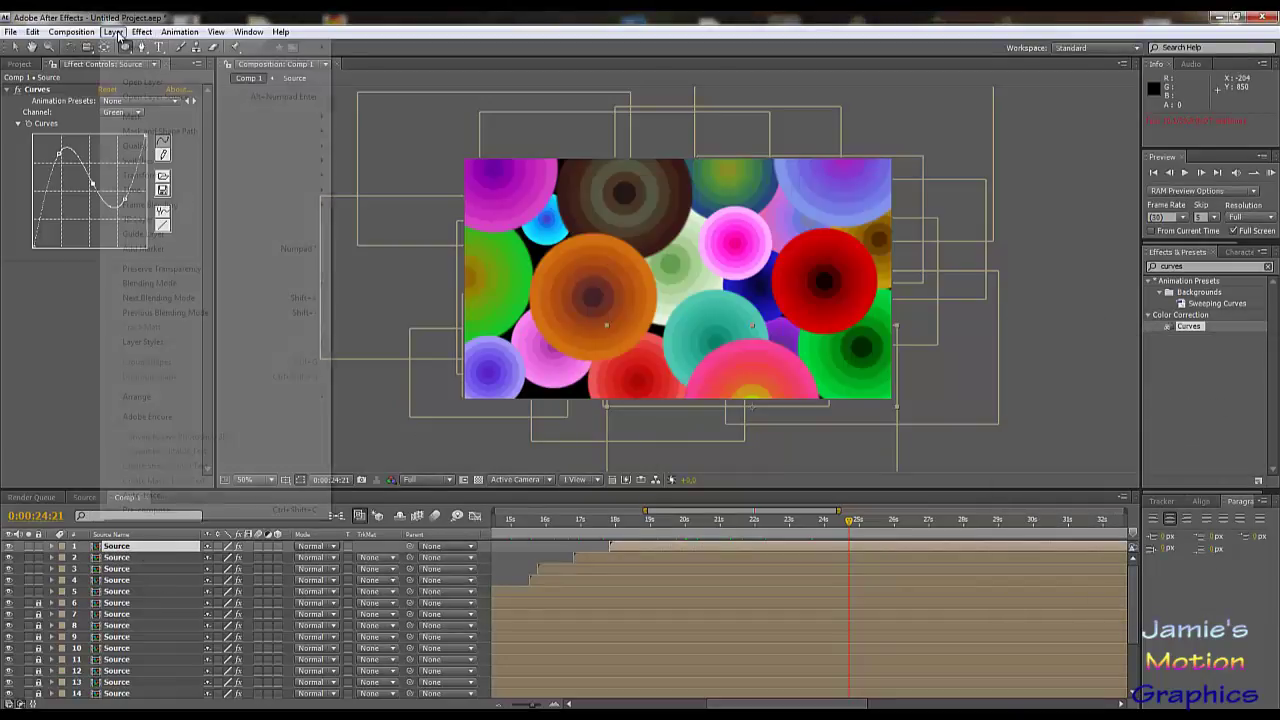
mouse_move(194, 48)
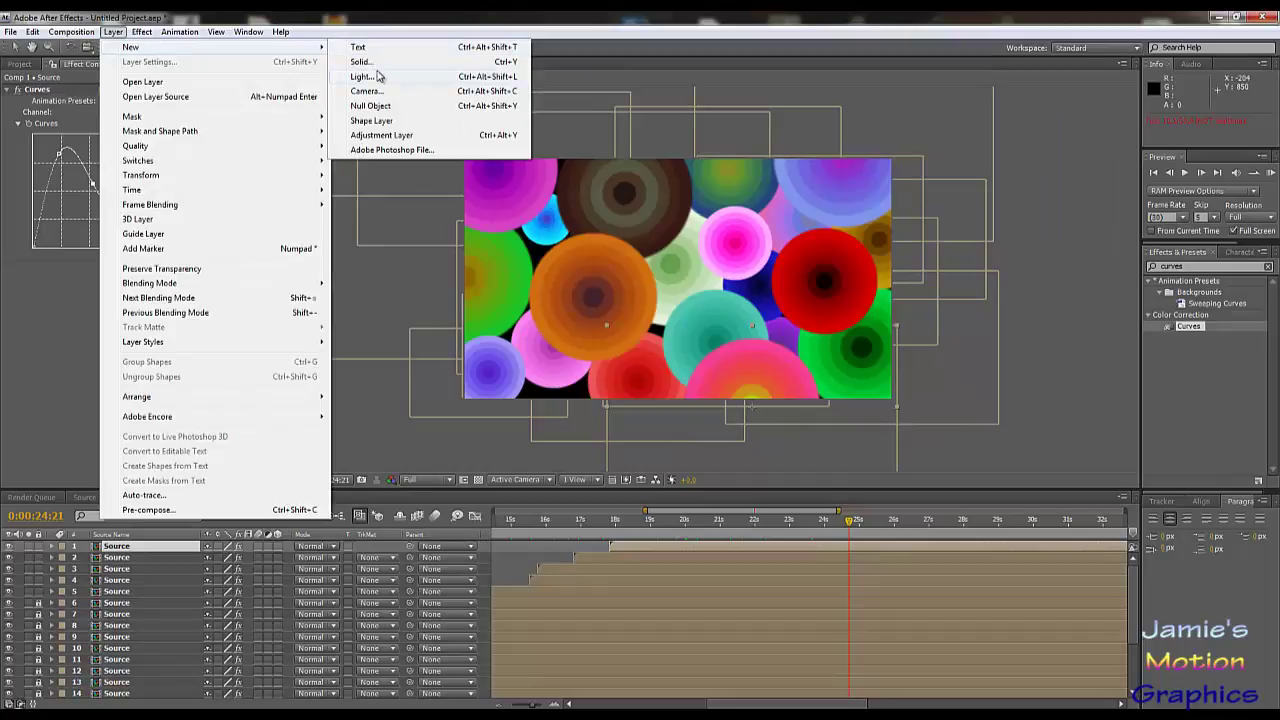
click(380, 121)
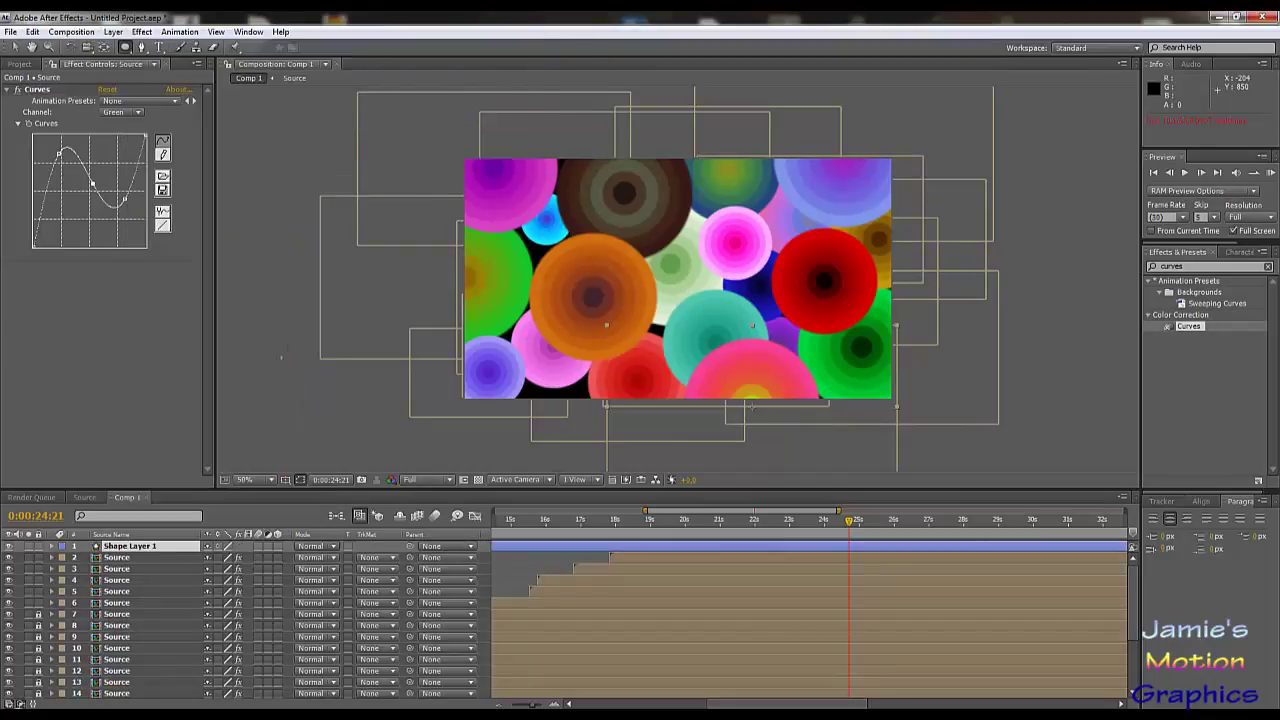
click(125, 47)
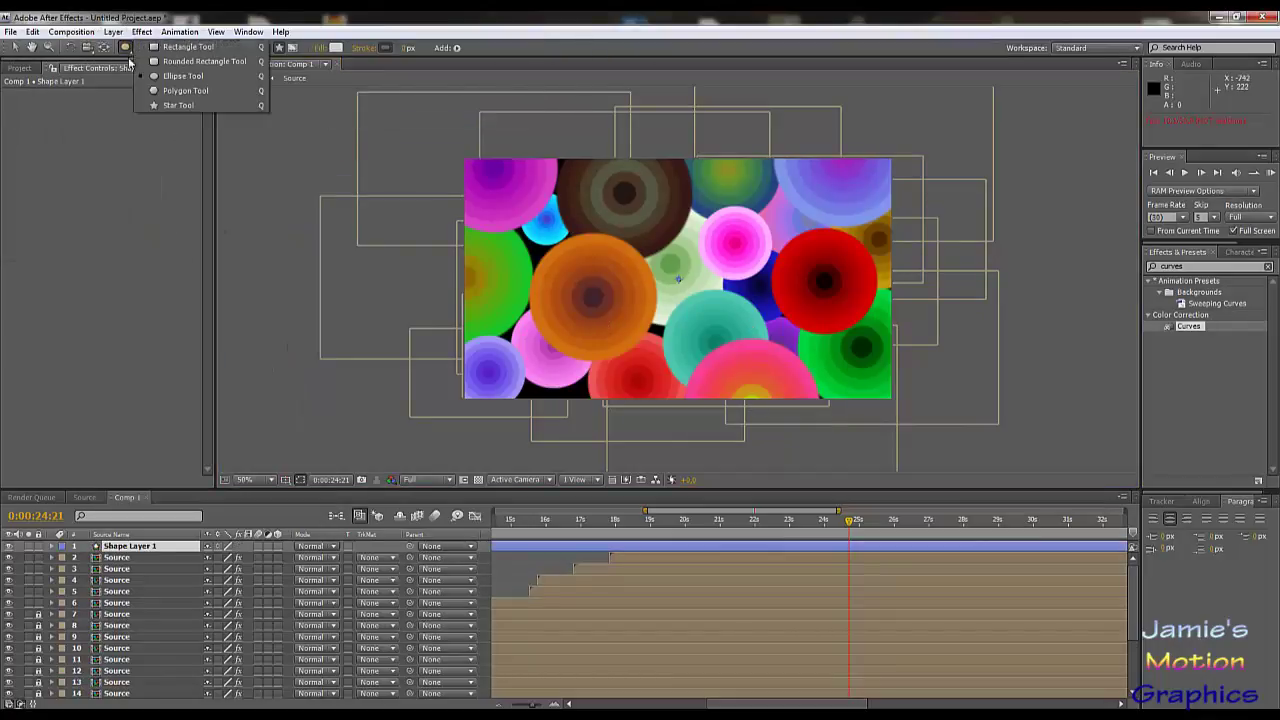
click(170, 62)
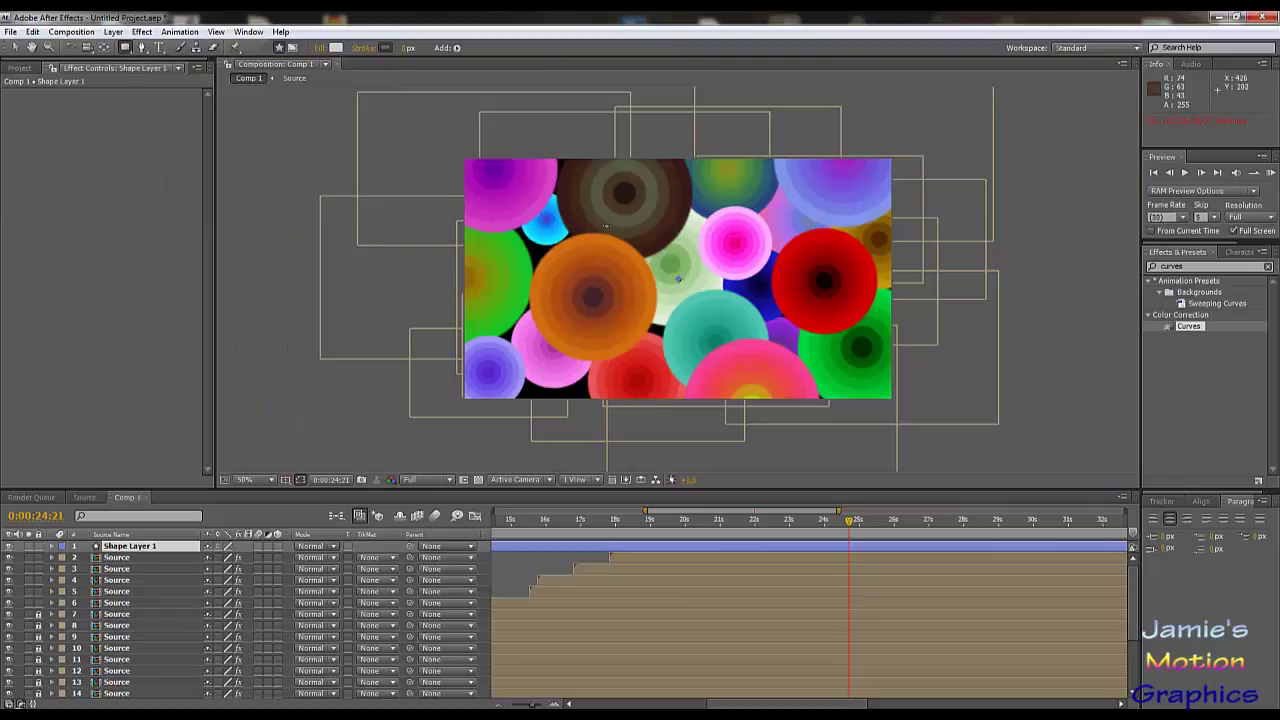
drag(606, 228, 800, 354)
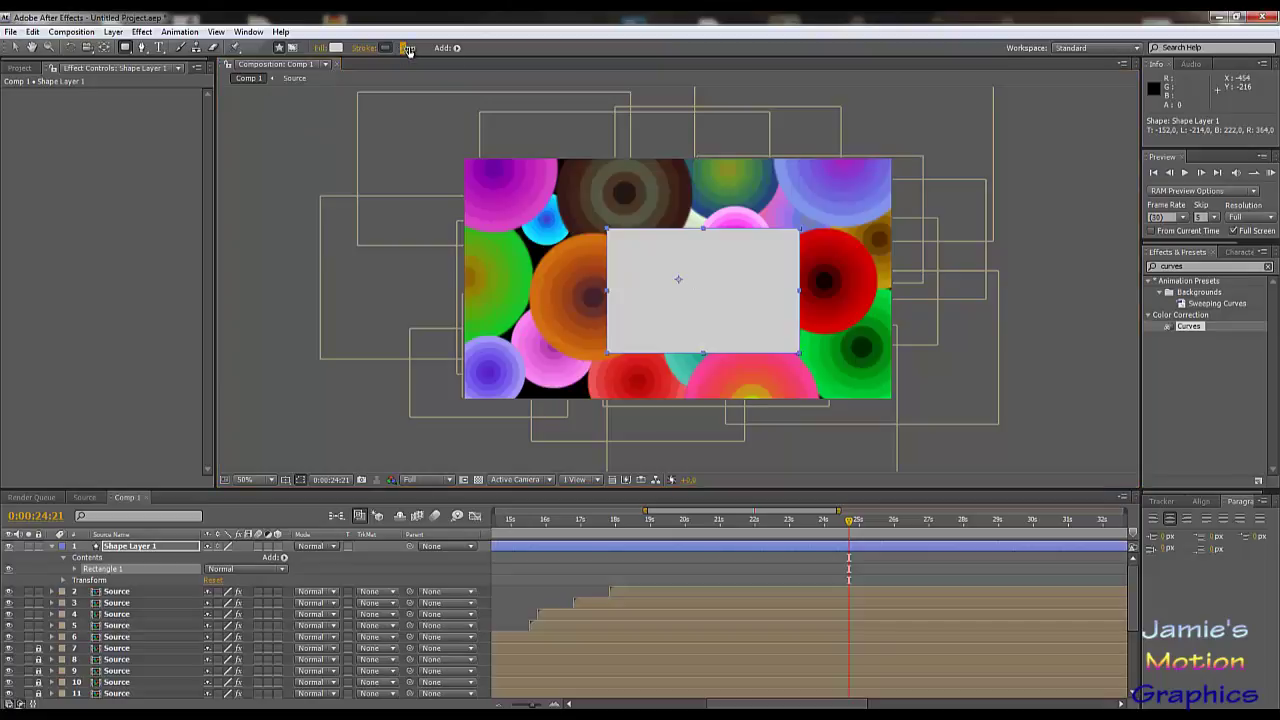
- Set the rectangle's stroke width to 11 px and its fill colour to white (FFFFFF)
drag(403, 50, 411, 52)
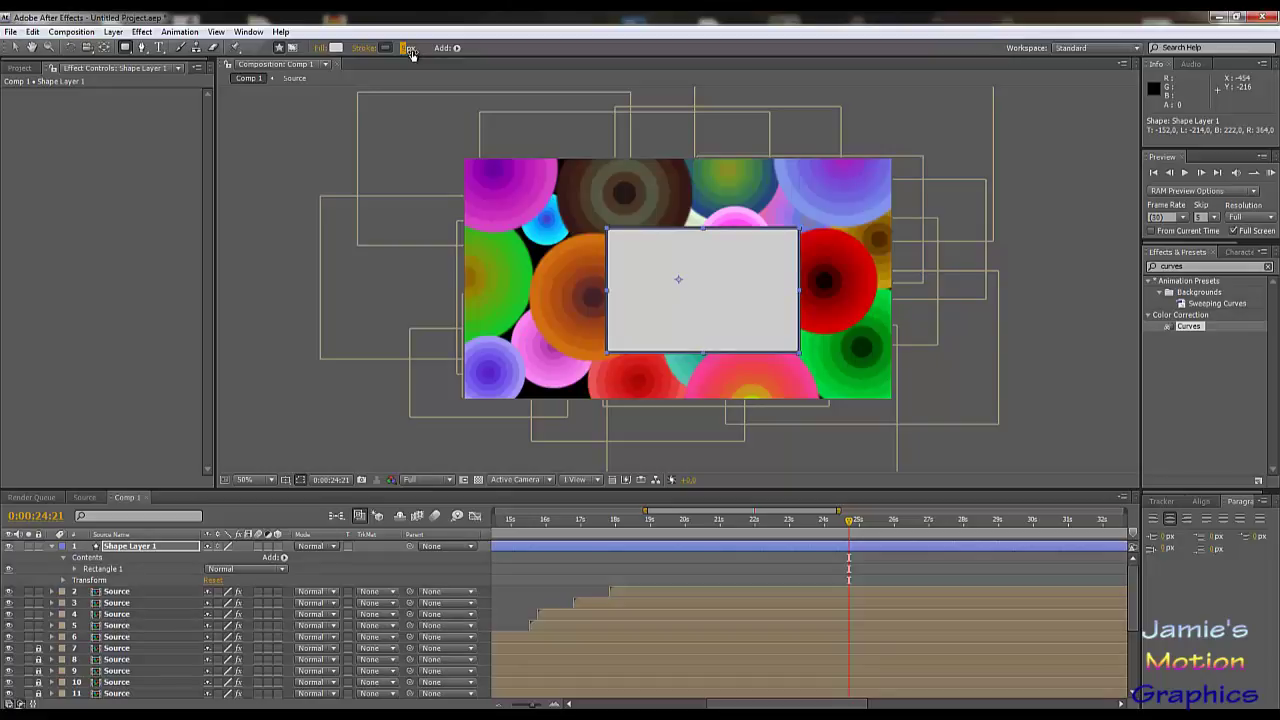
click(412, 51)
text(2)
key(Return)
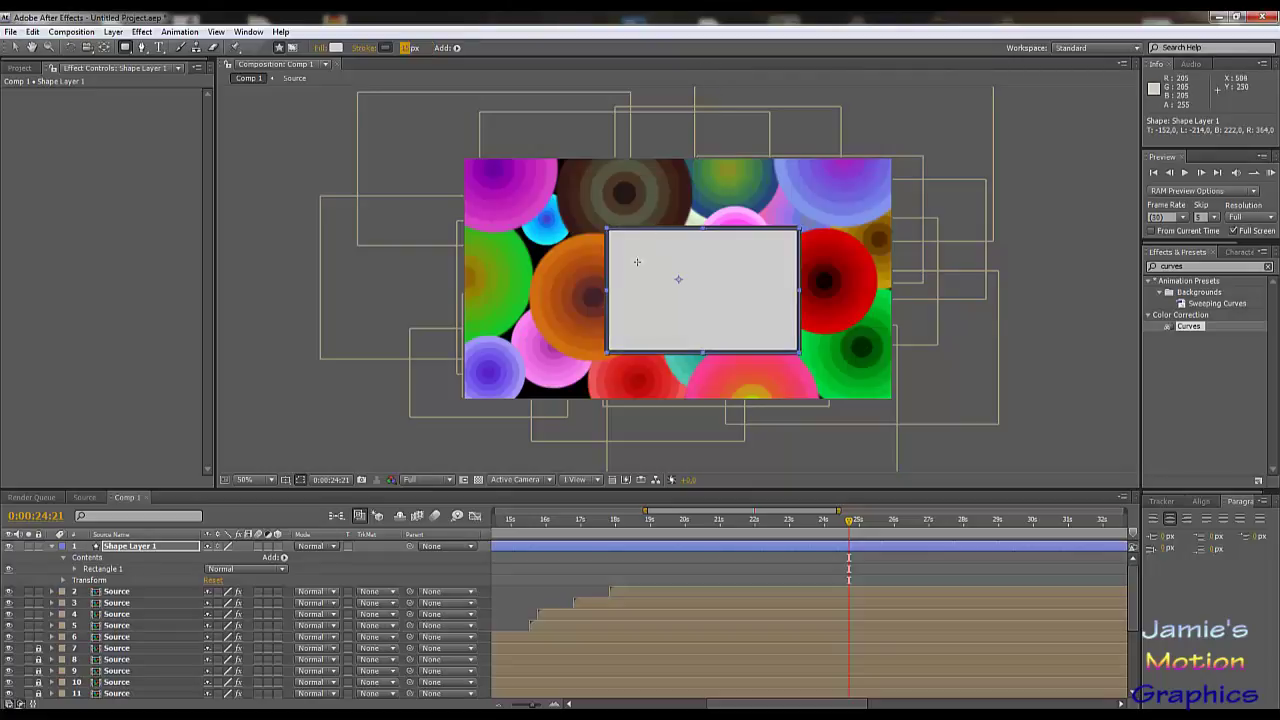
click(336, 48)
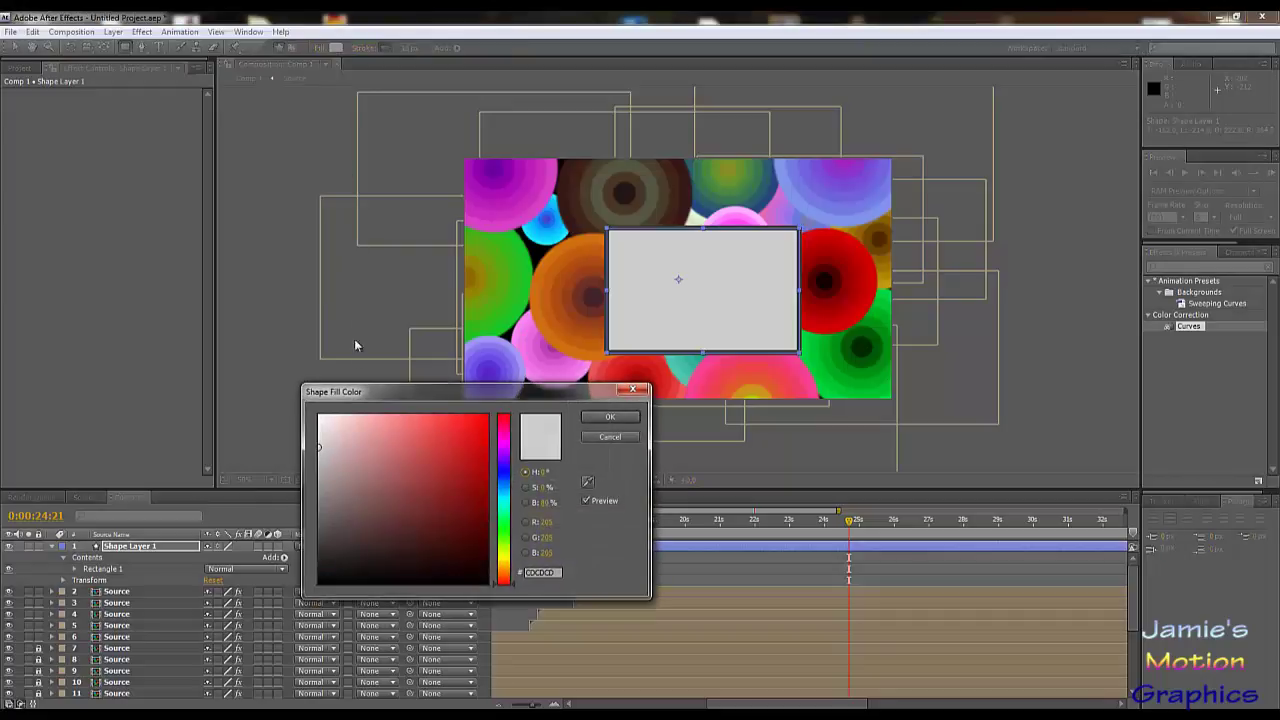
drag(338, 462, 319, 414)
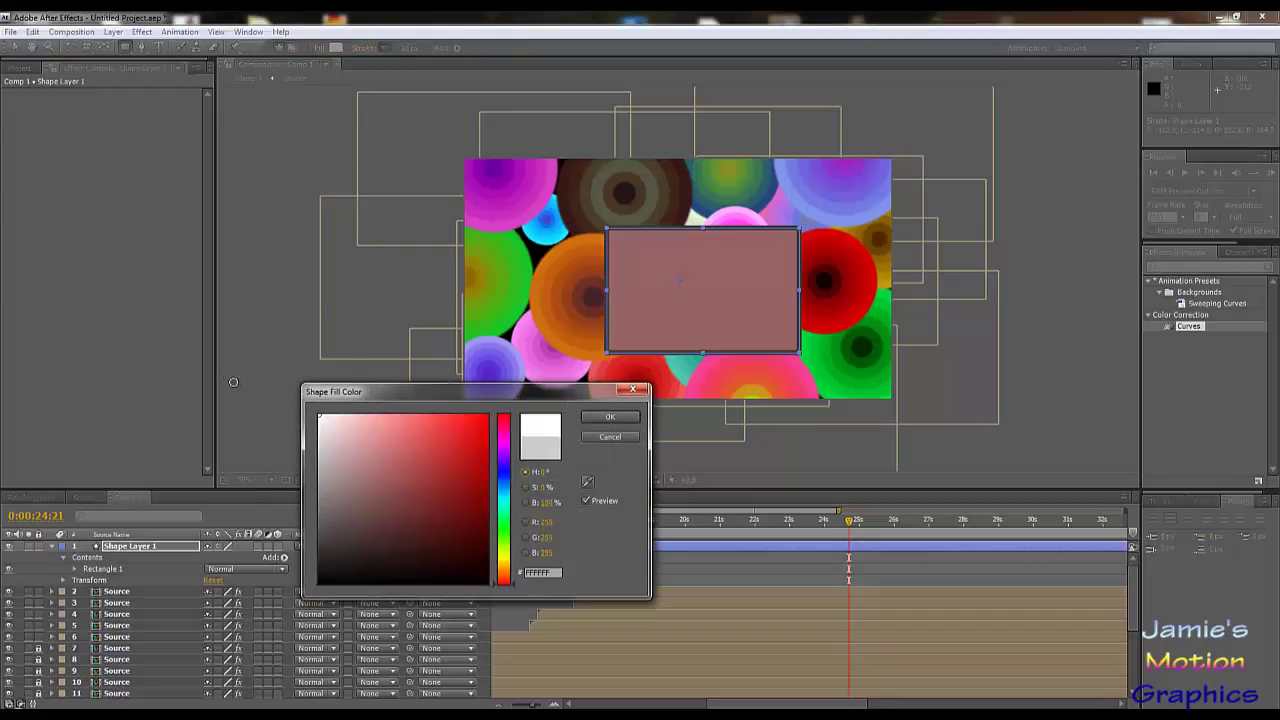
click(610, 417)
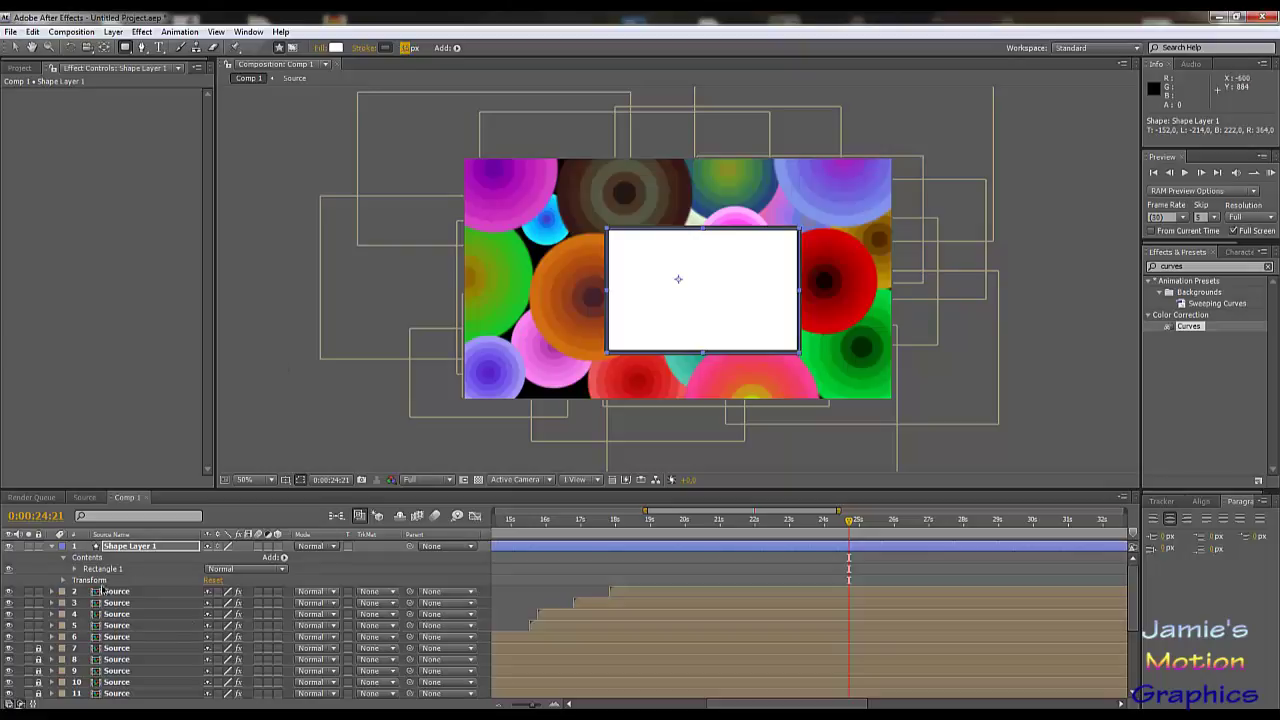
- Centre the rectangle in the composition by setting the position in its Rectangle 1 transform to 0, 0
click(74, 569)
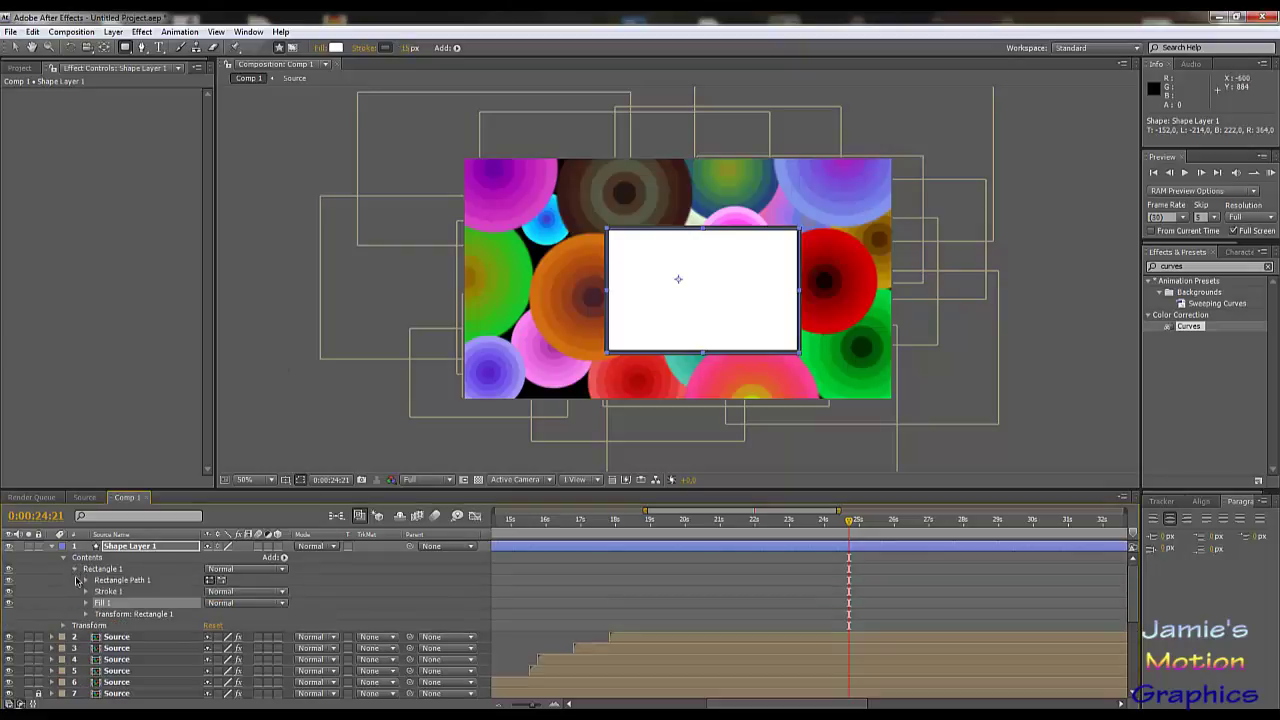
click(86, 580)
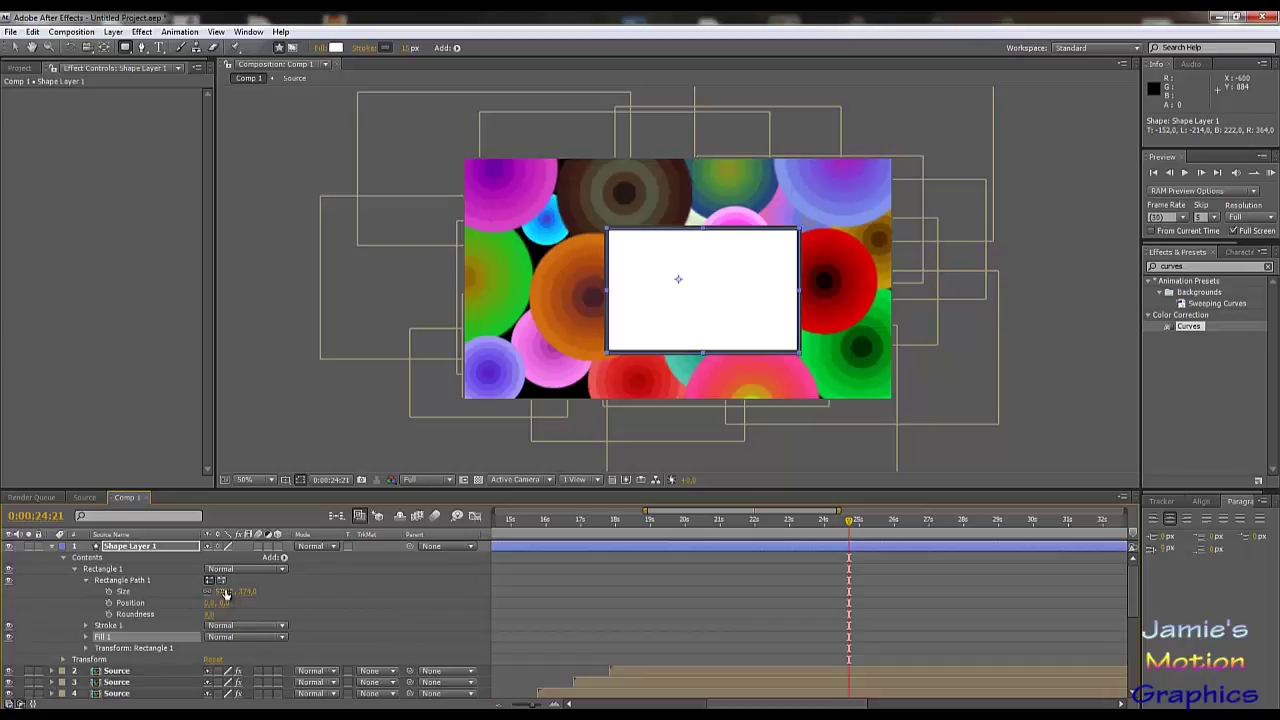
click(225, 591)
click(228, 600)
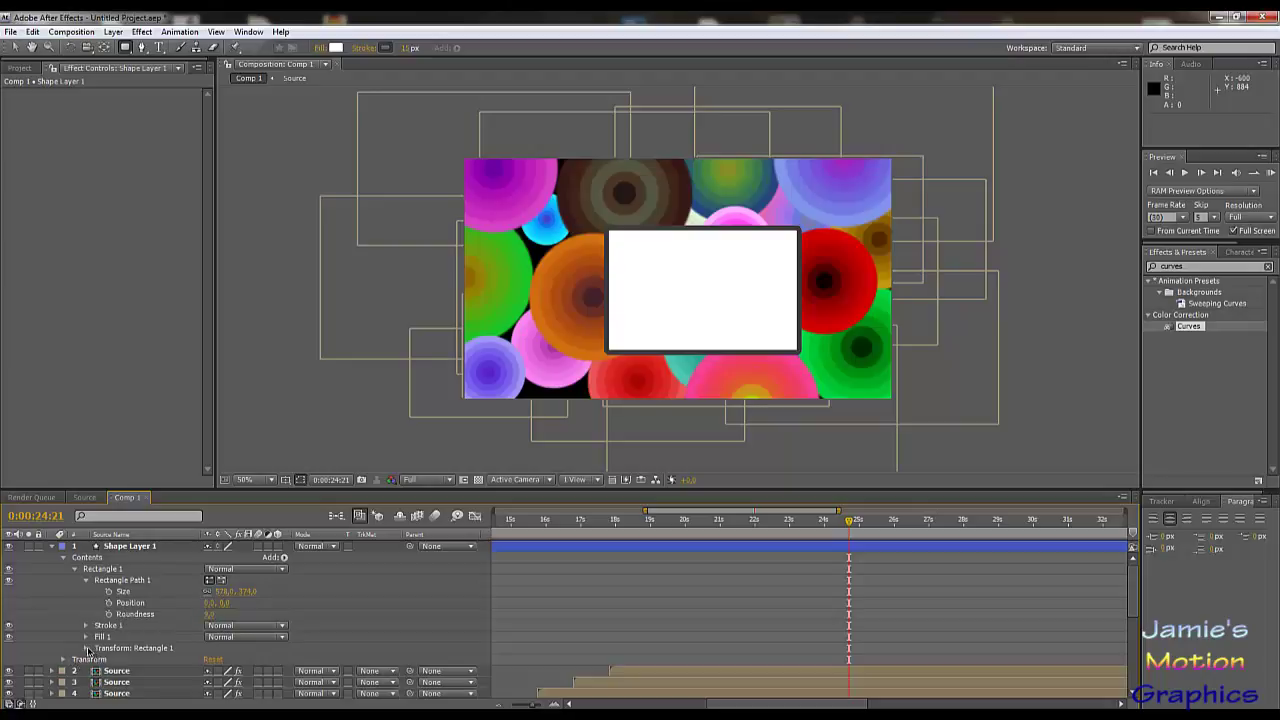
click(87, 648)
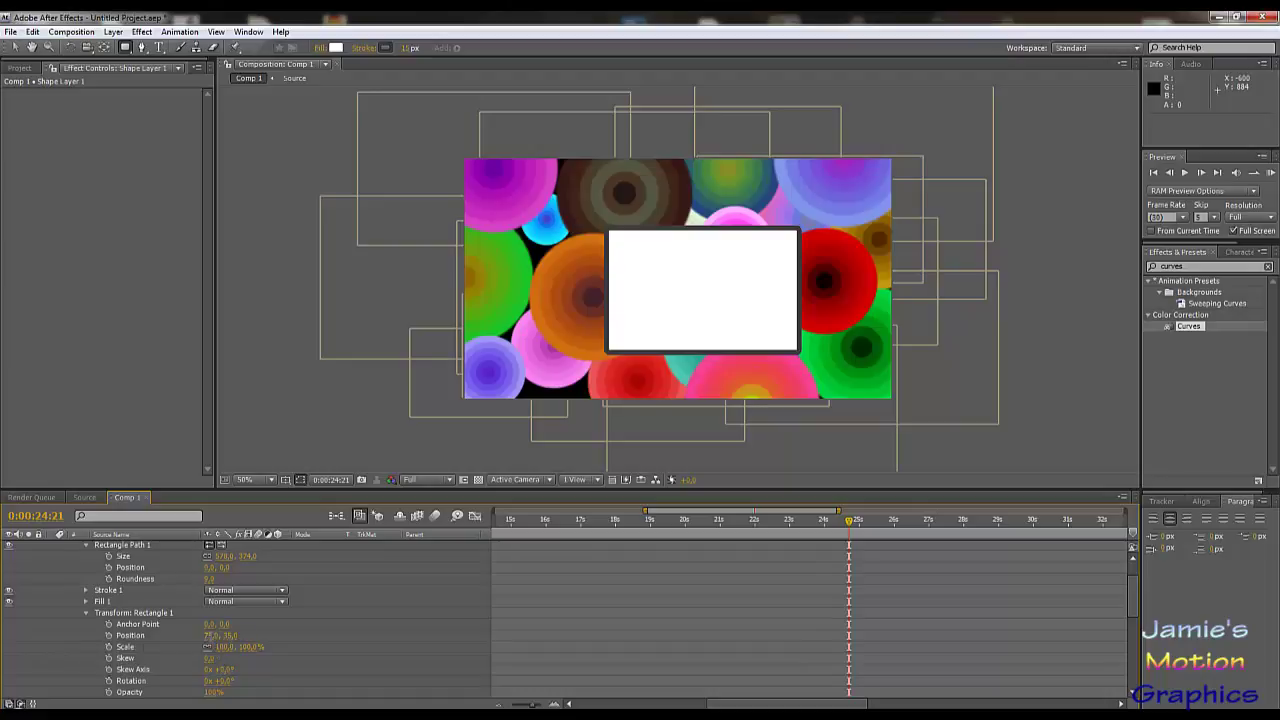
click(210, 635)
text(0)
key(Tab)
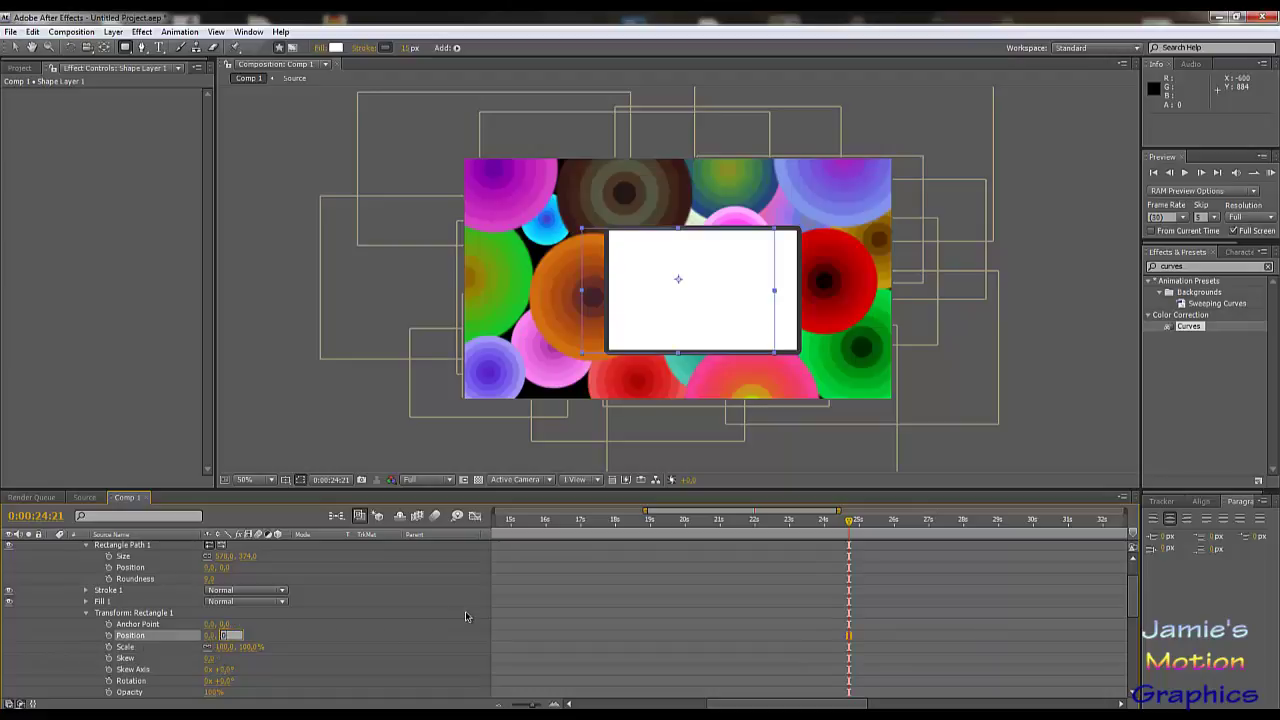
text(0)
key(Tab)
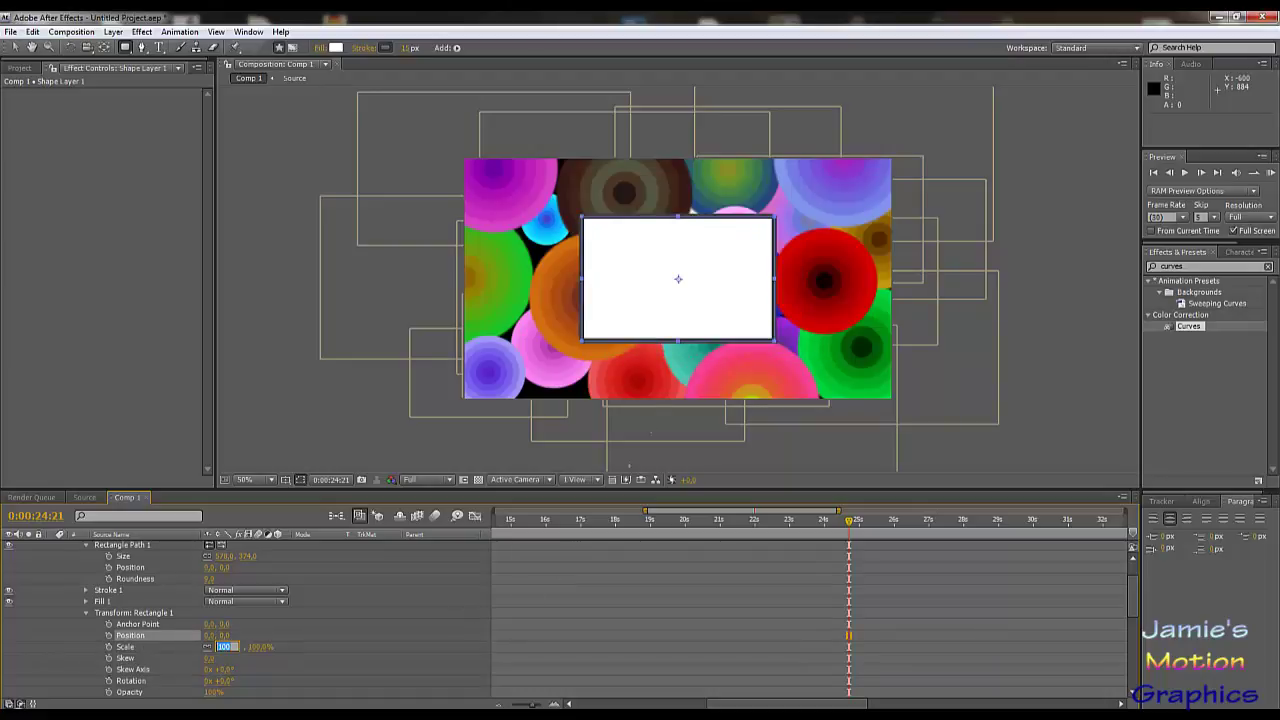
click(293, 648)
- Round the rectangle's corners by setting its path roundness to 80
scroll(291, 652, up, 3)
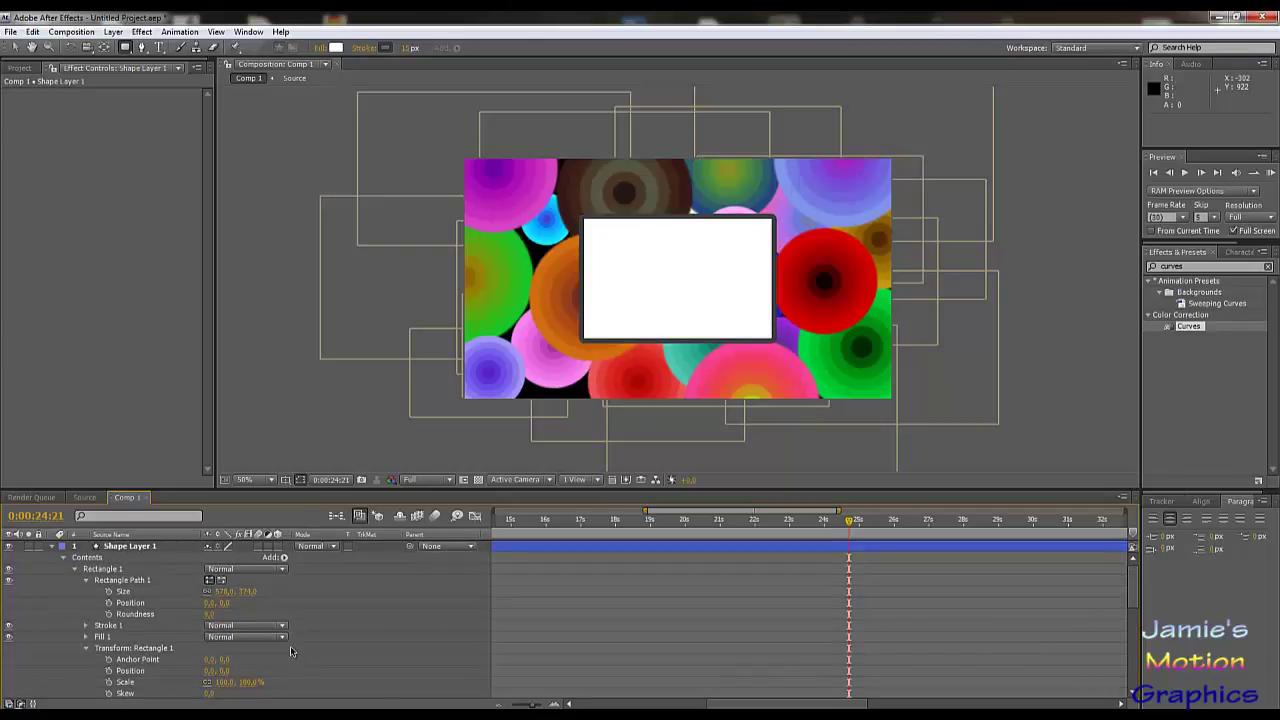
scroll(291, 652, down, 3)
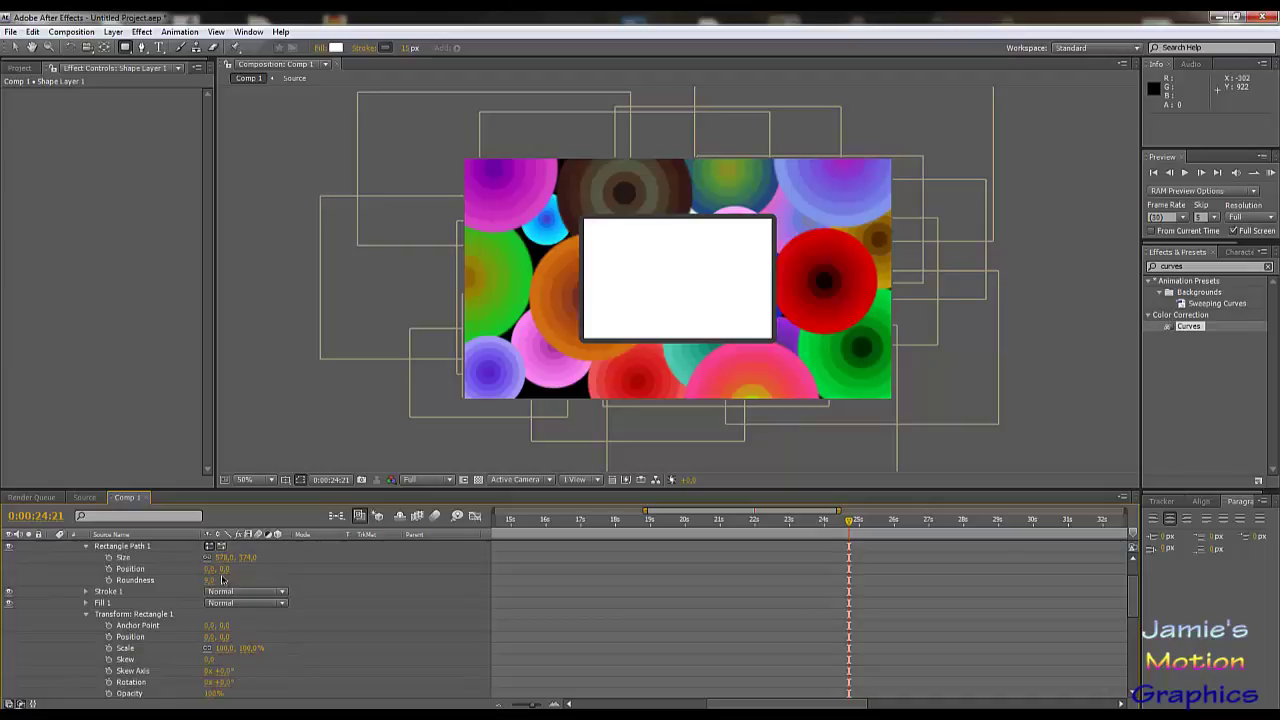
drag(210, 580, 260, 587)
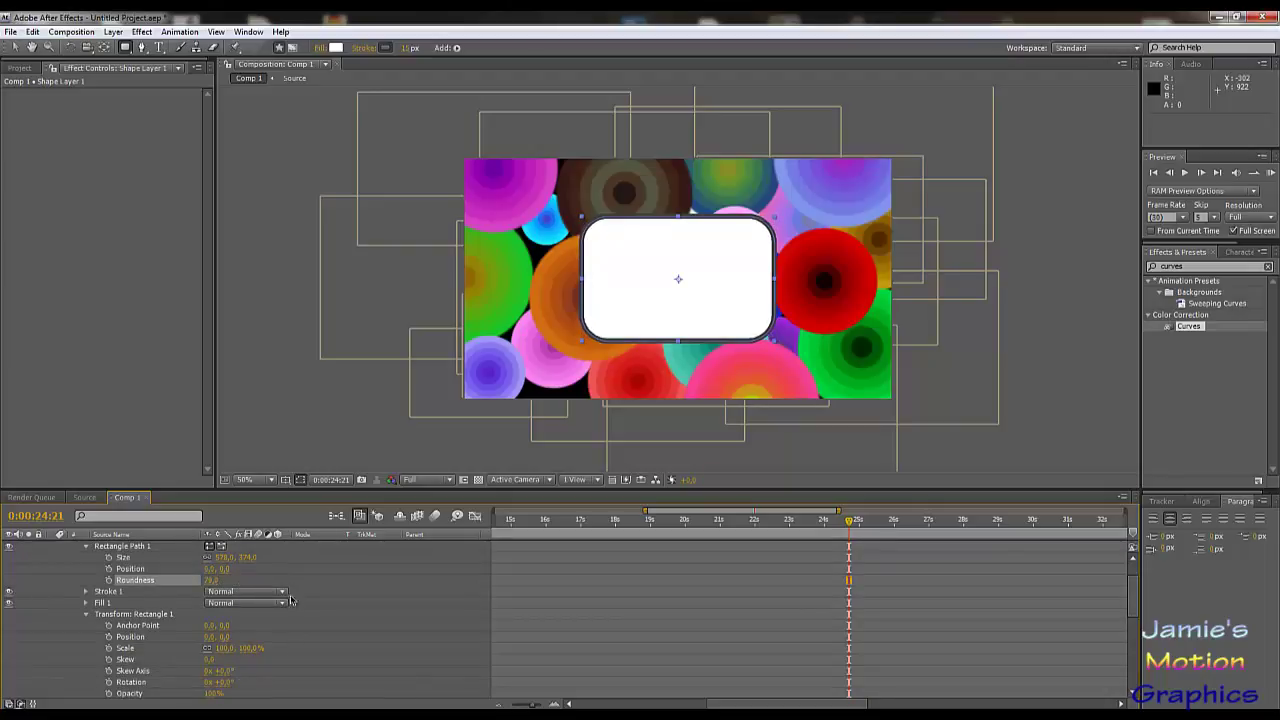
click(340, 593)
click(211, 580)
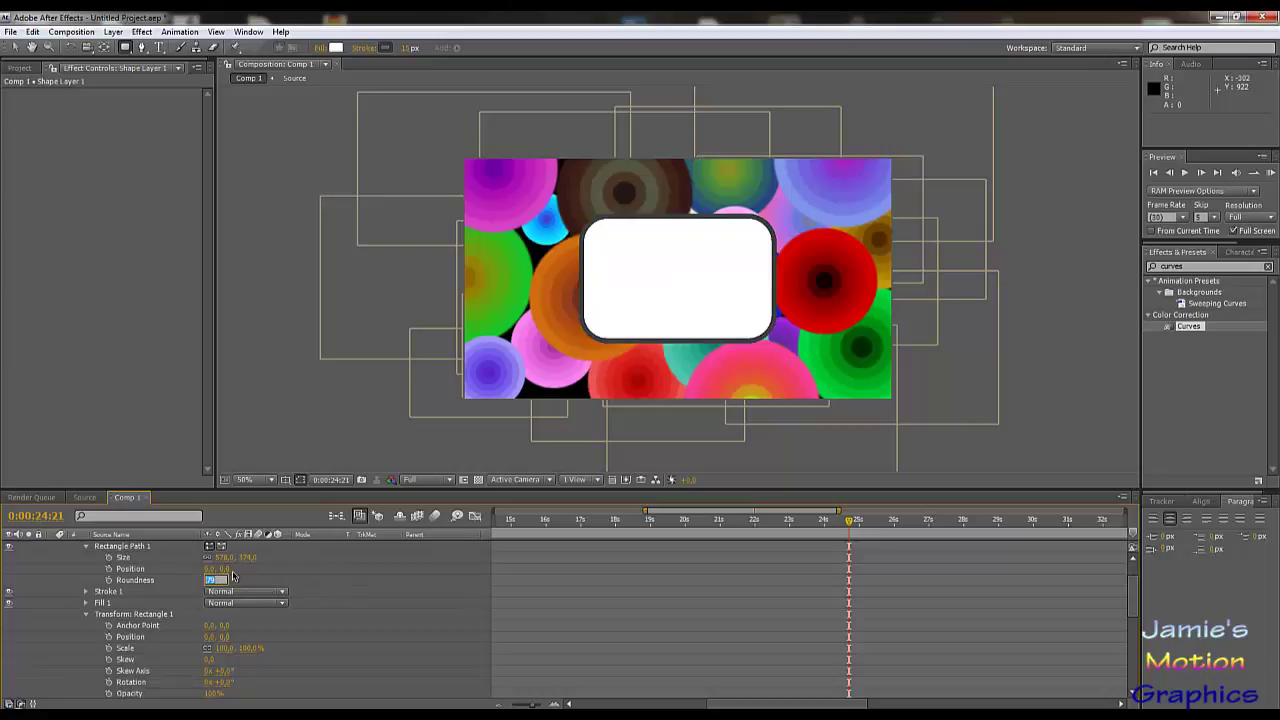
text(80)
key(Return)
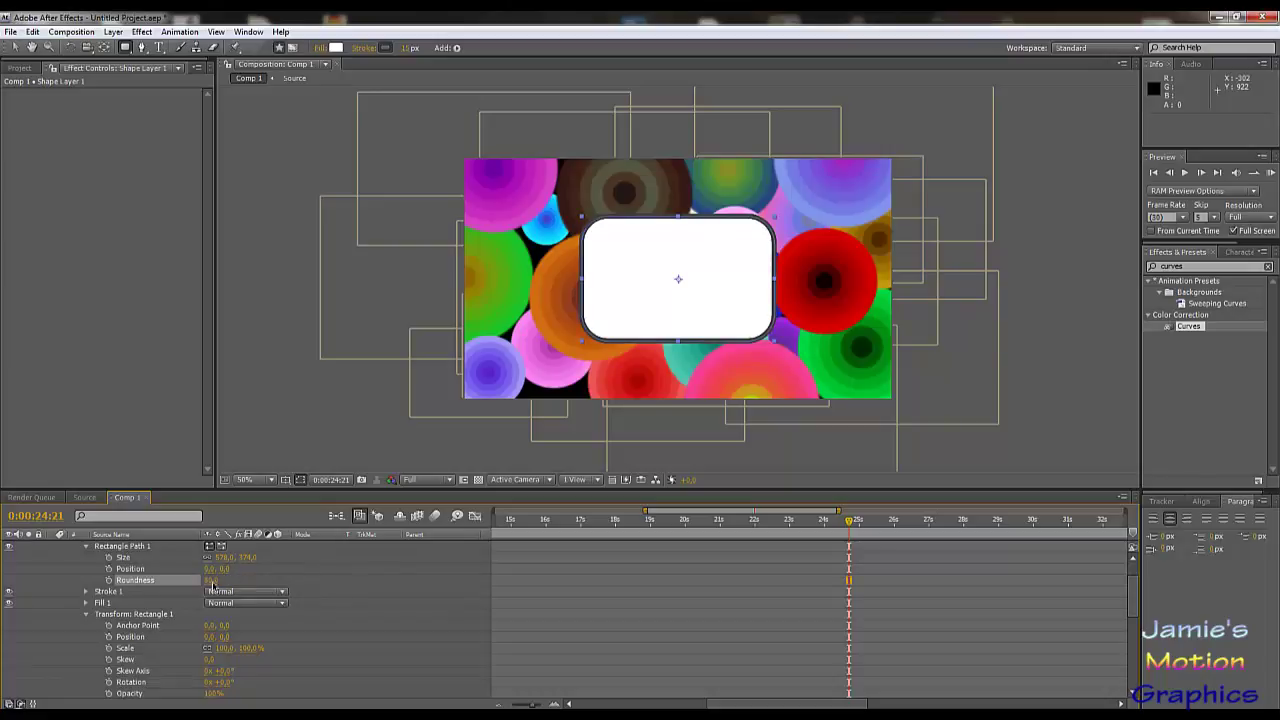
click(330, 615)
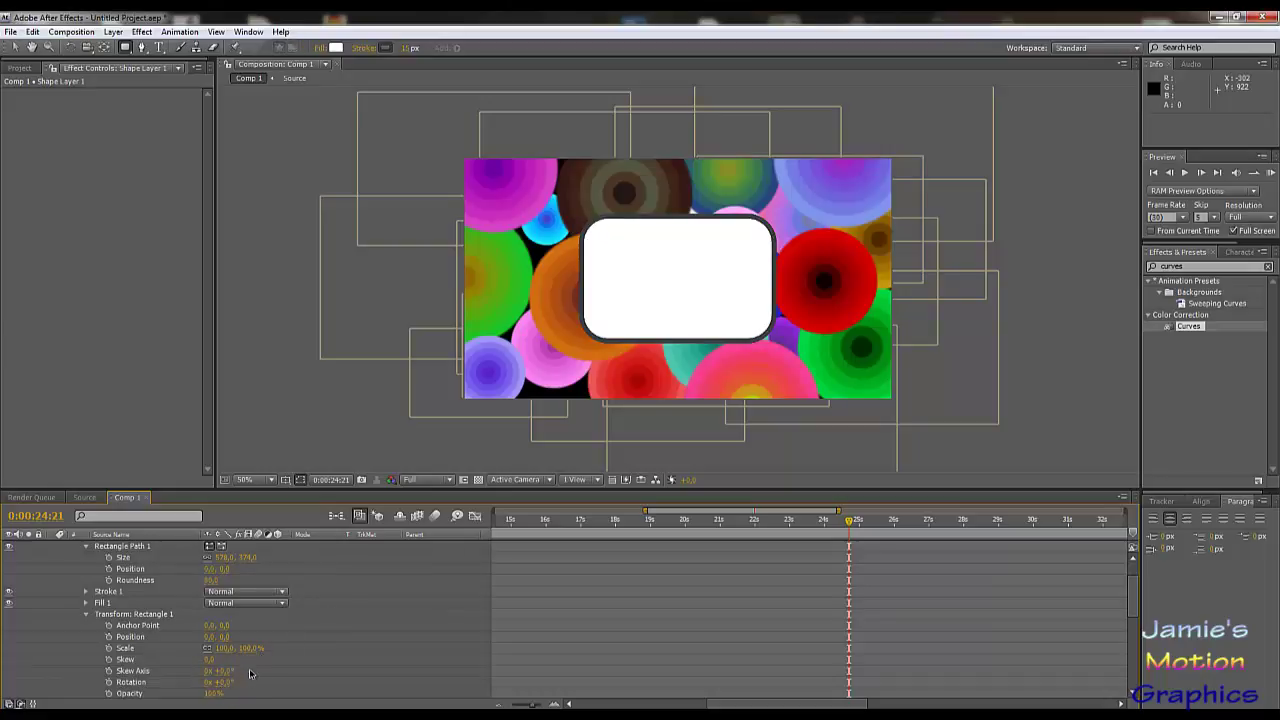
- Make the rounded rectangle semi-transparent by setting the opacity in its Rectangle 1 transform to 60%
drag(211, 694, 184, 694)
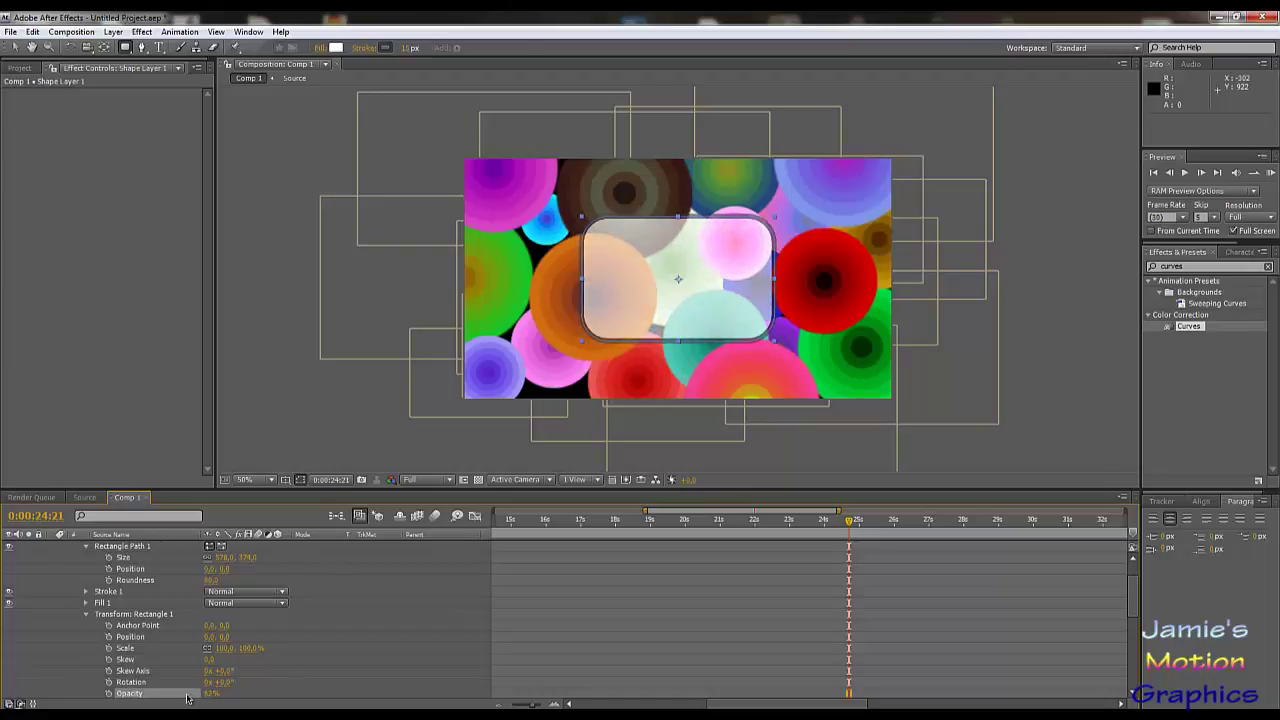
scroll(328, 662, down, 1)
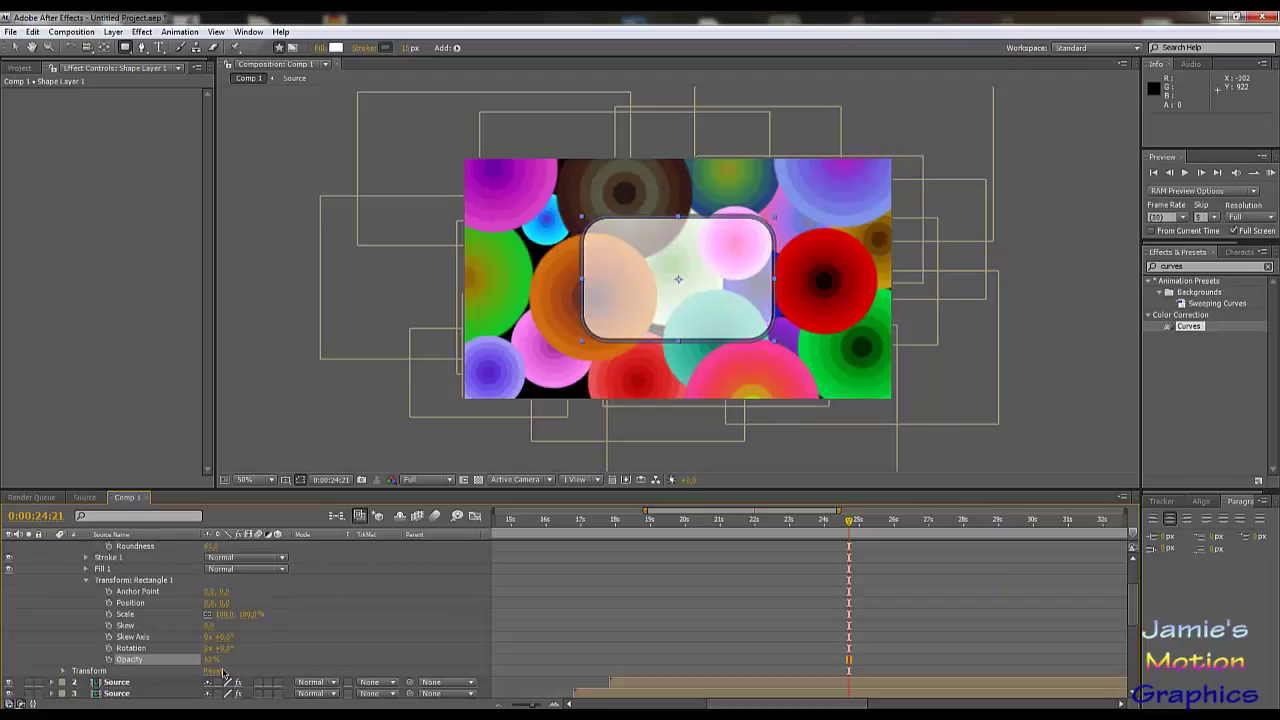
click(212, 659)
text(60)
click(348, 616)
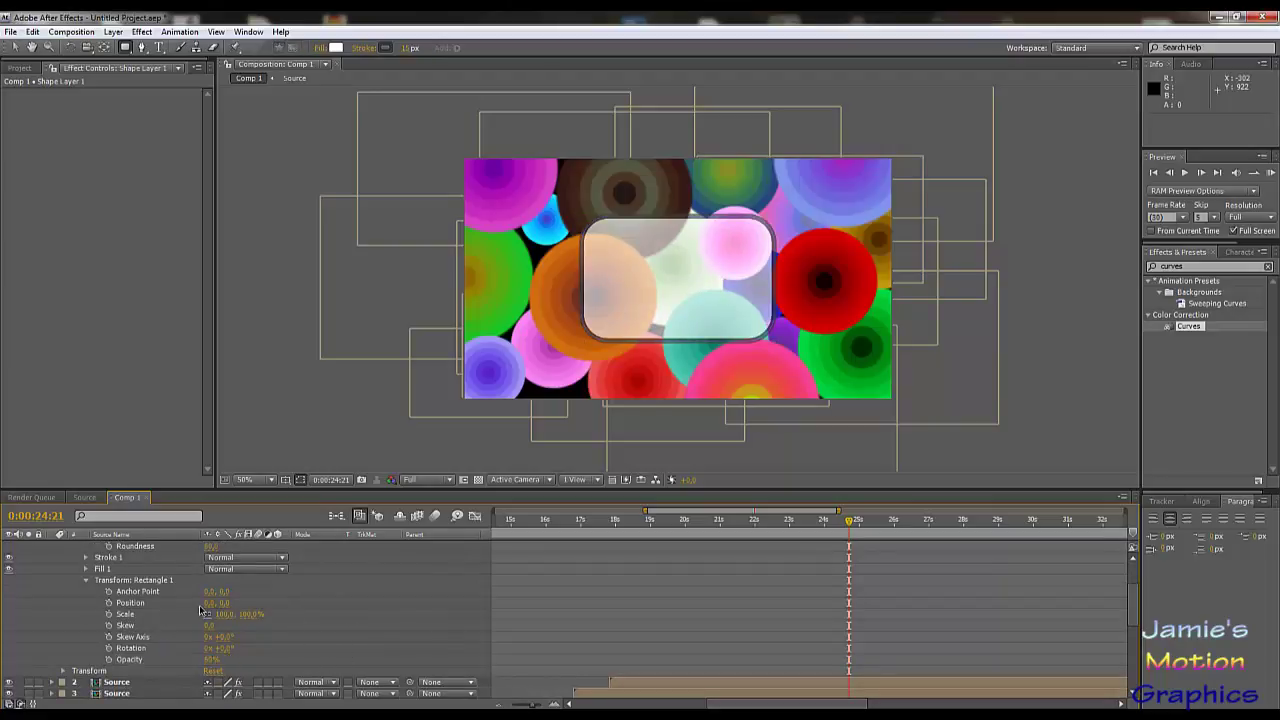
scroll(265, 630, up, 1)
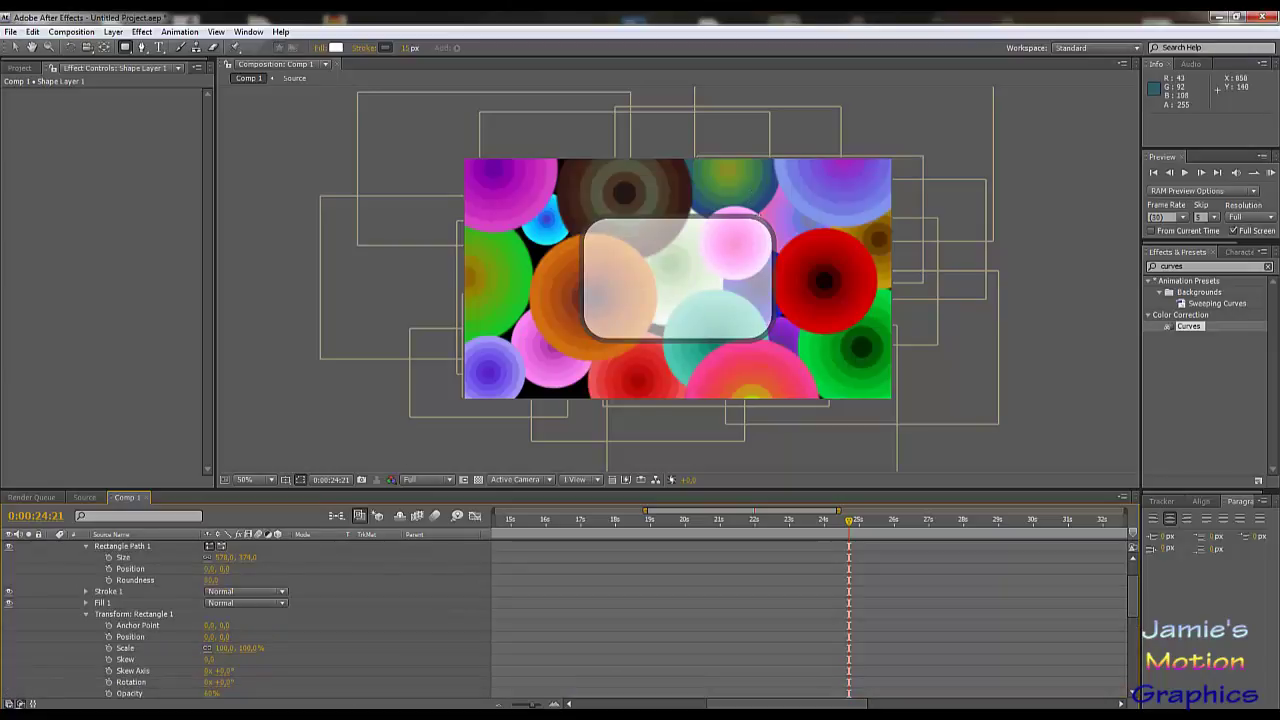
- Duplicate the Rectangle 1 group in Shape Layer 1 and check the copy by hiding and showing it
scroll(351, 634, up, 1)
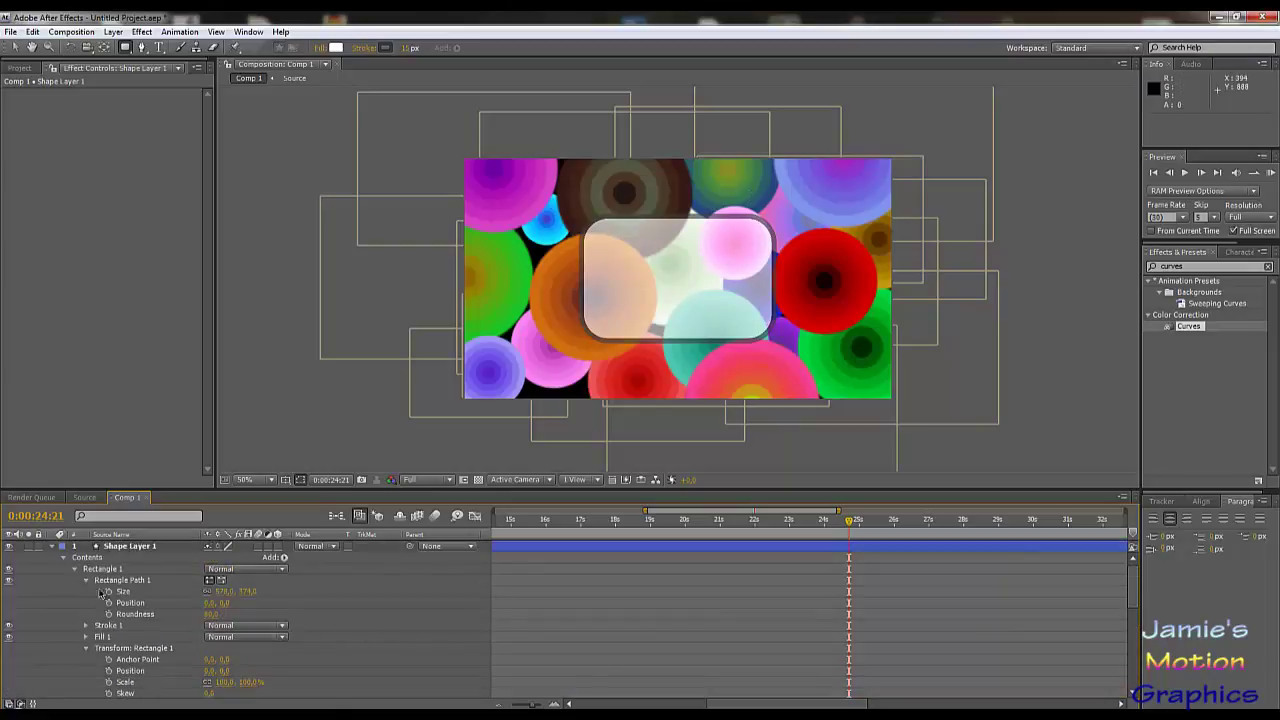
click(95, 570)
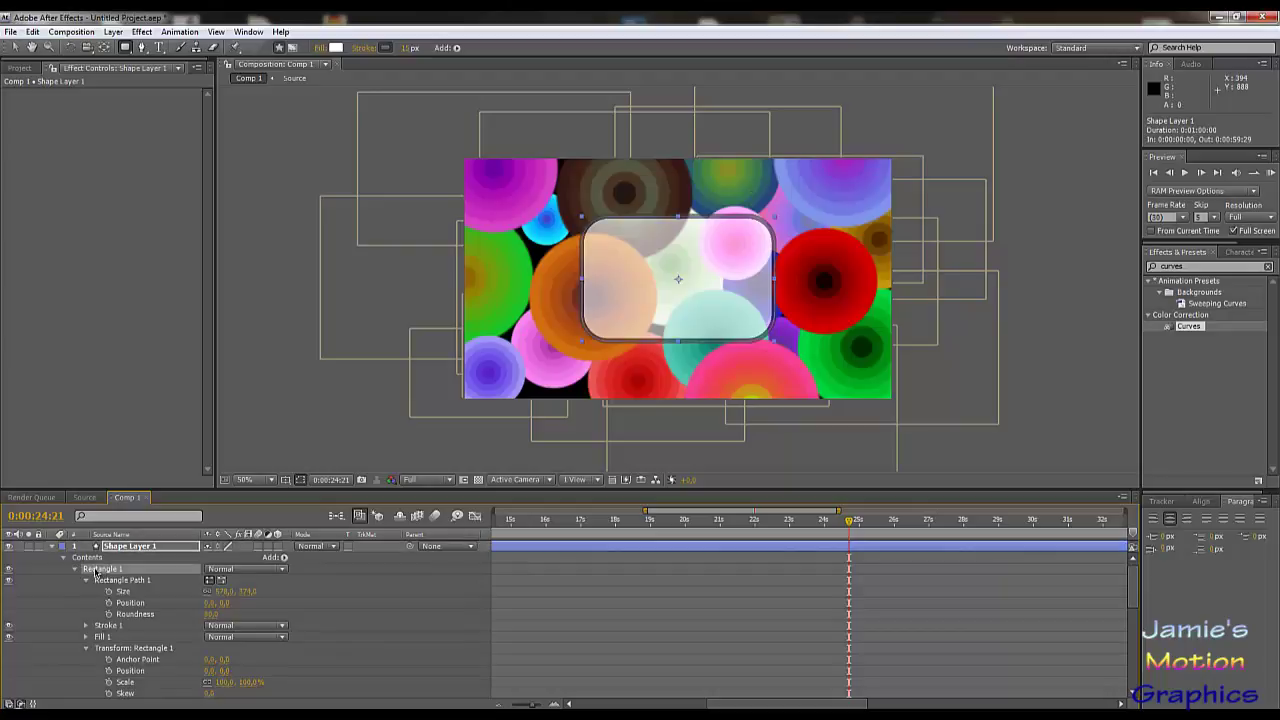
key(ctrl+d)
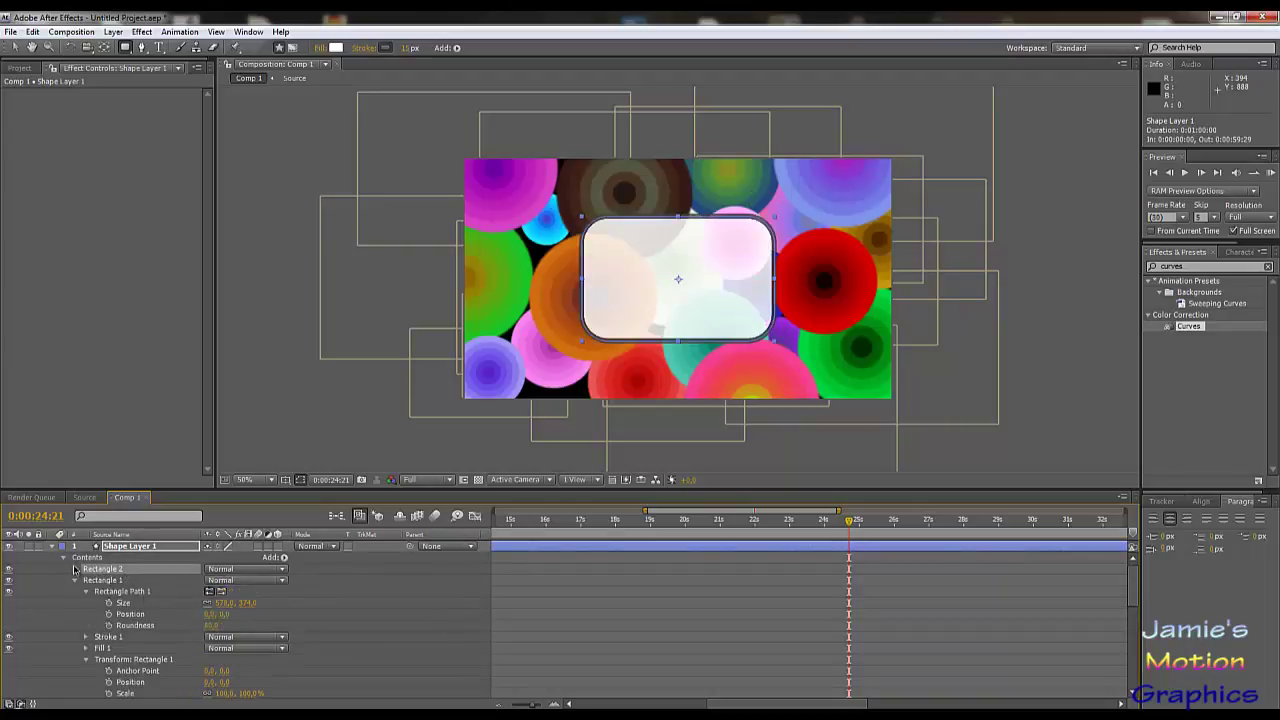
click(8, 570)
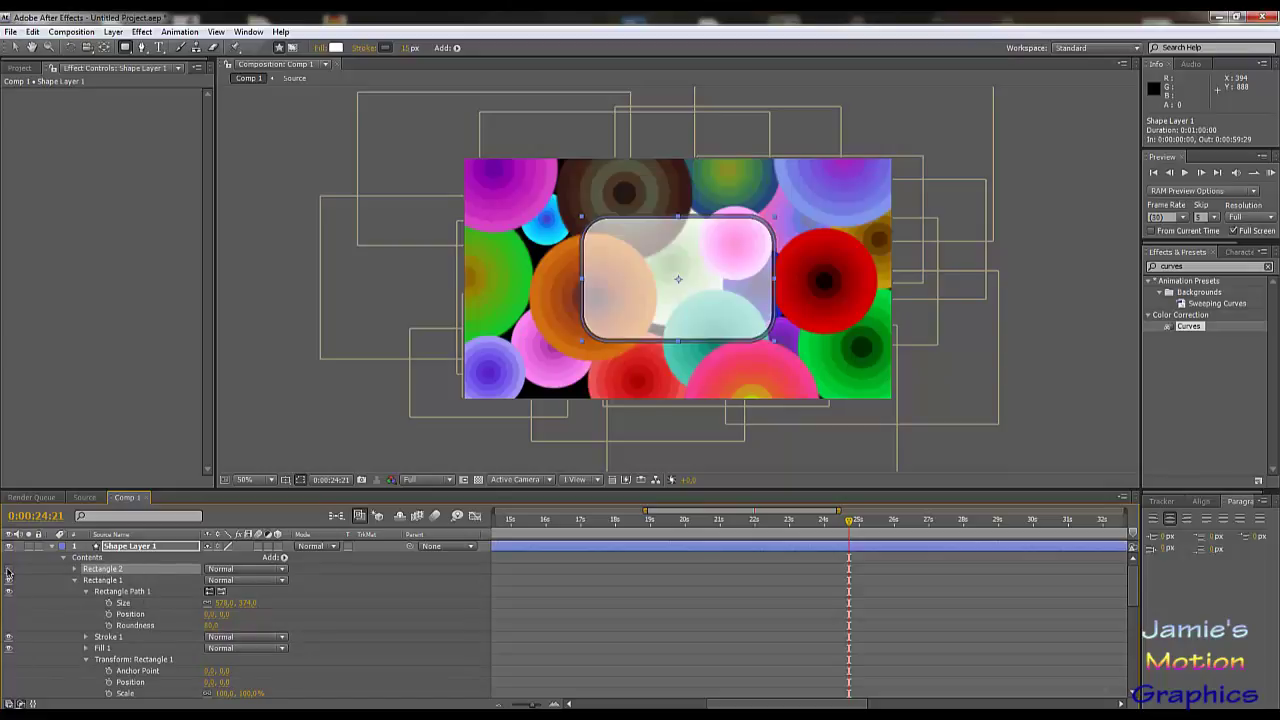
click(8, 570)
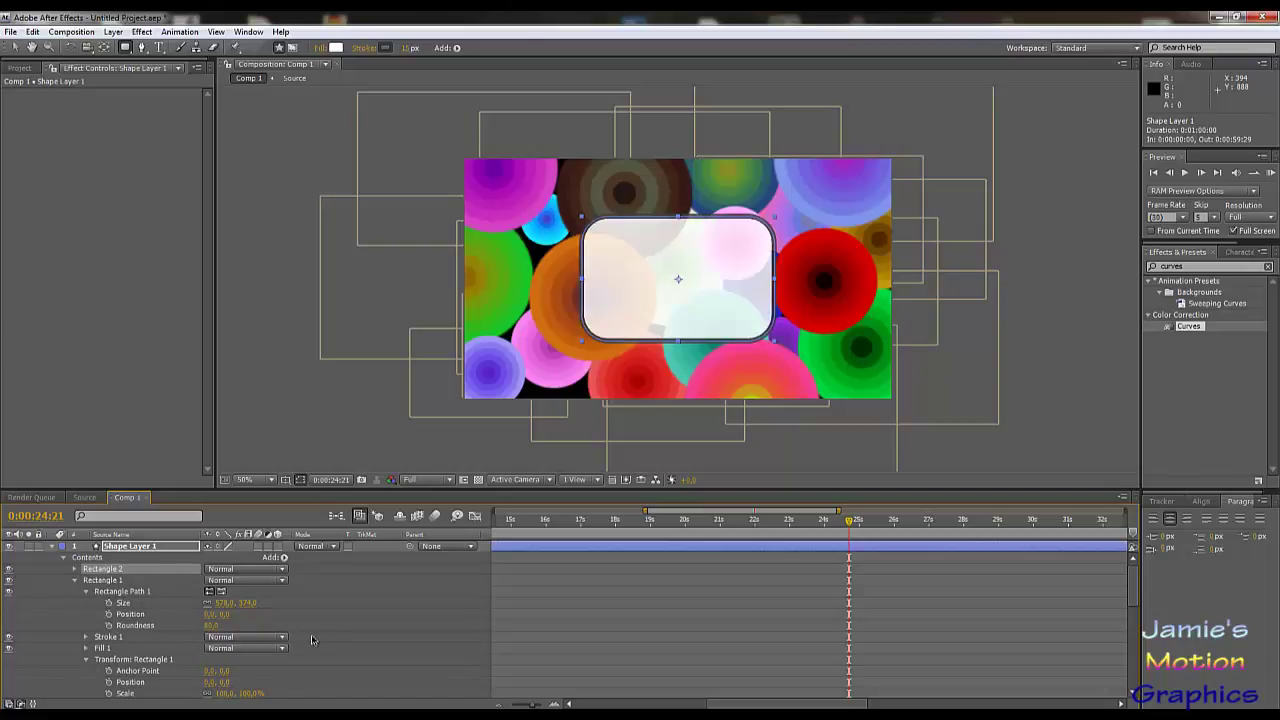
- Delete the fill from the Rectangle 1 group and set the opacity in its transform to 100%
scroll(315, 639, down, 5)
scroll(325, 640, up, 2)
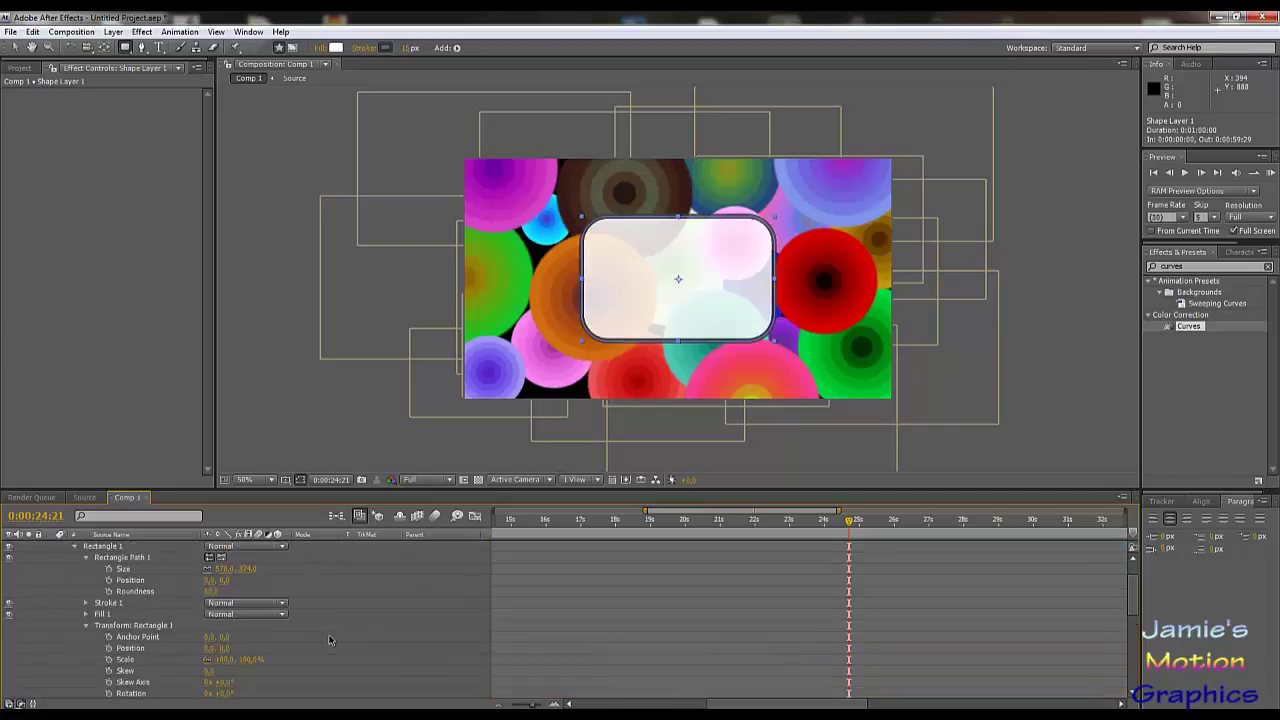
scroll(330, 640, up, 2)
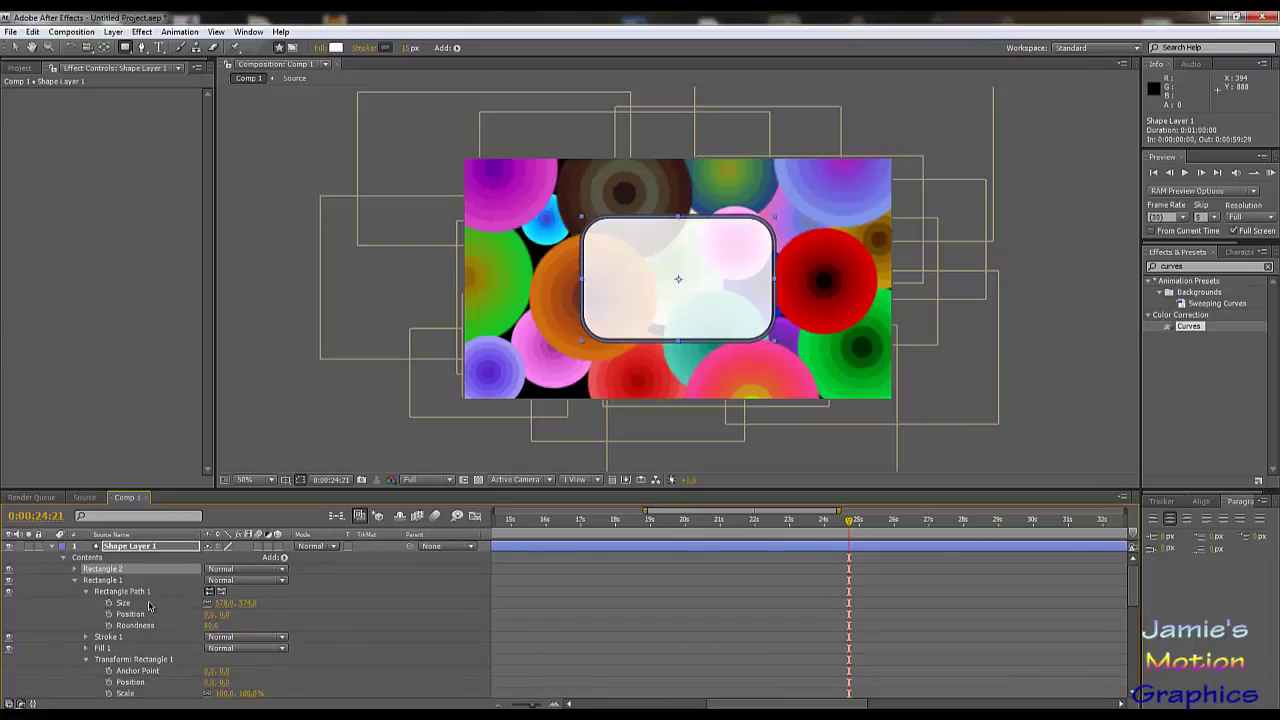
scroll(289, 637, down, 2)
click(100, 615)
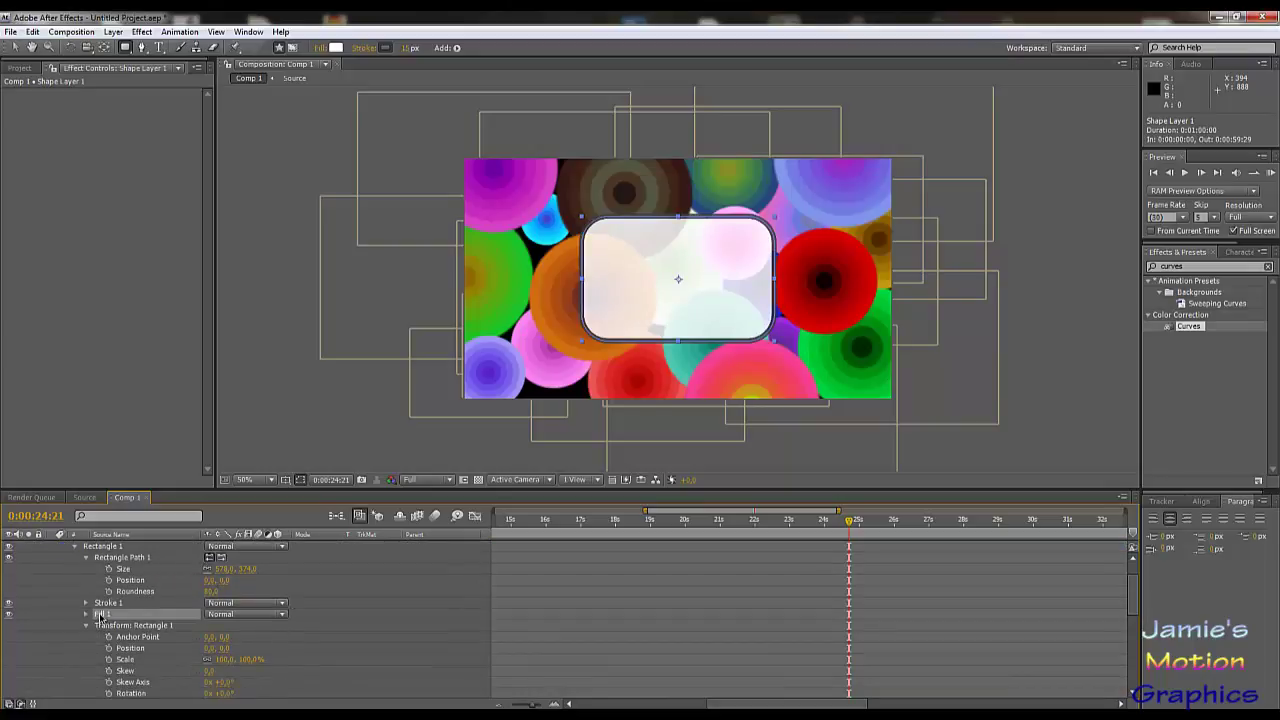
key(Delete)
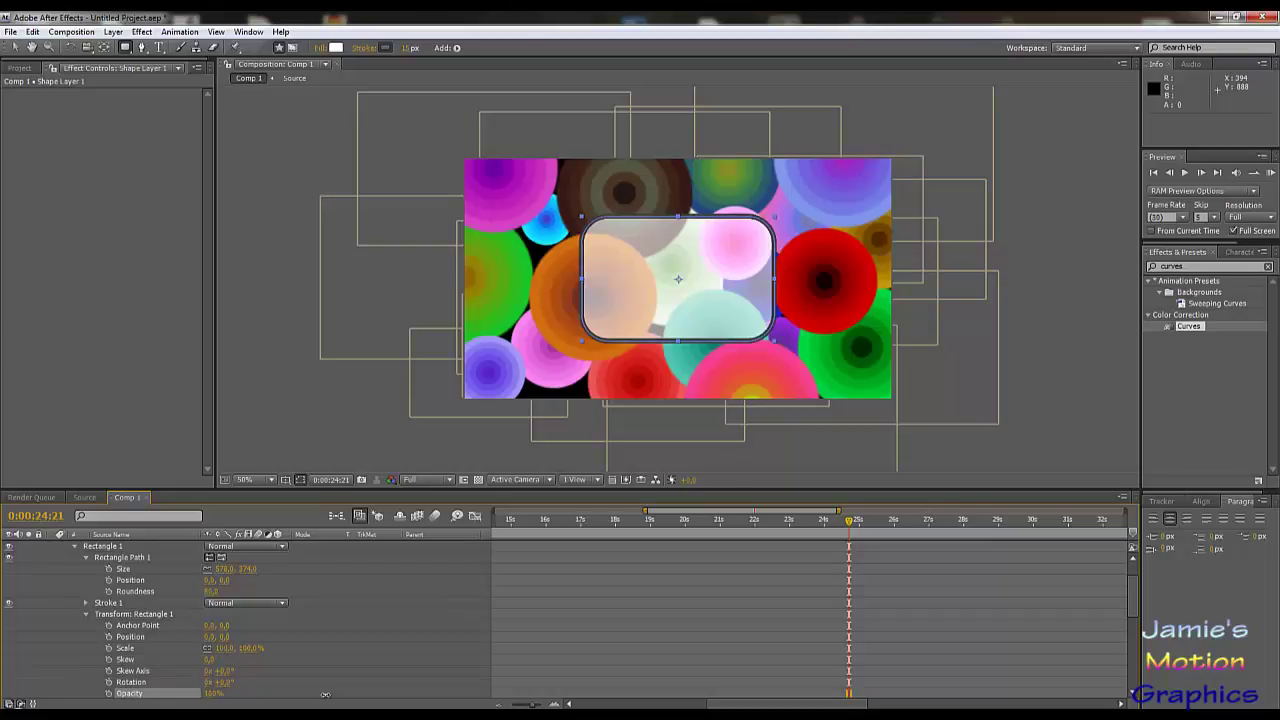
click(340, 669)
- Set the stroke colour of the Rectangle 1 group to black (000000)
key(period)
key(period)
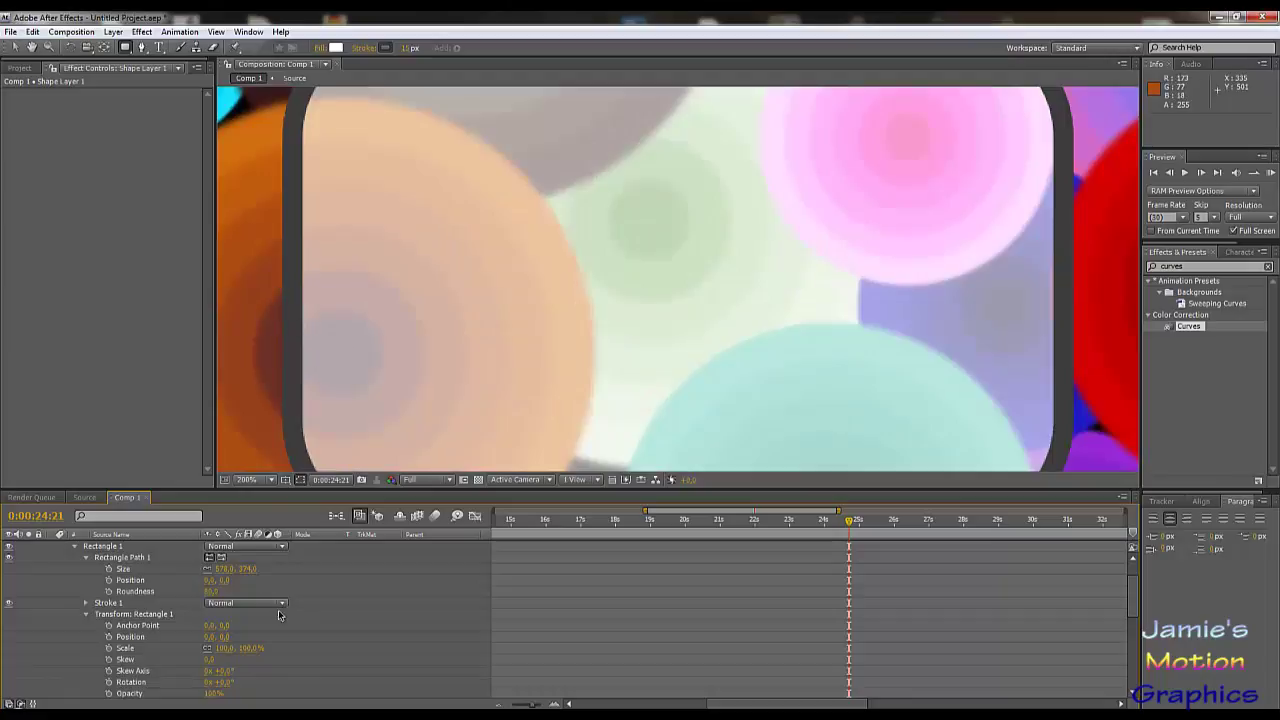
scroll(285, 615, down, 5)
scroll(289, 611, up, 8)
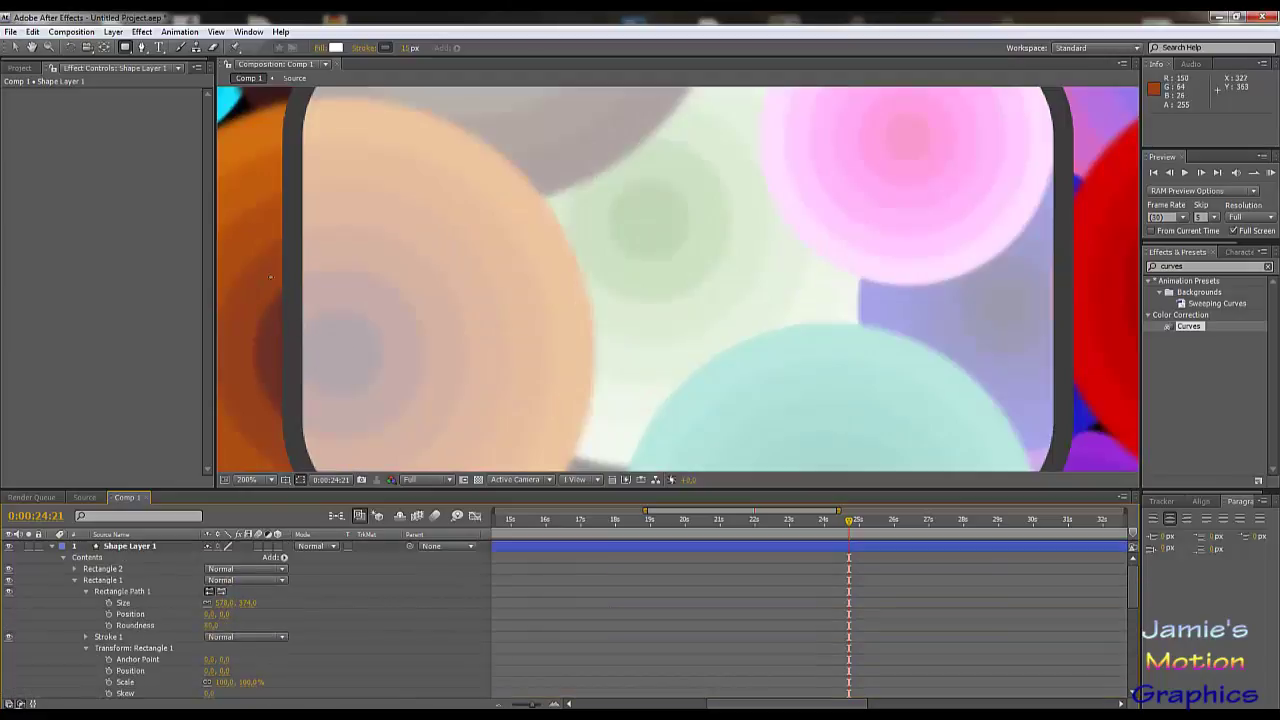
click(116, 548)
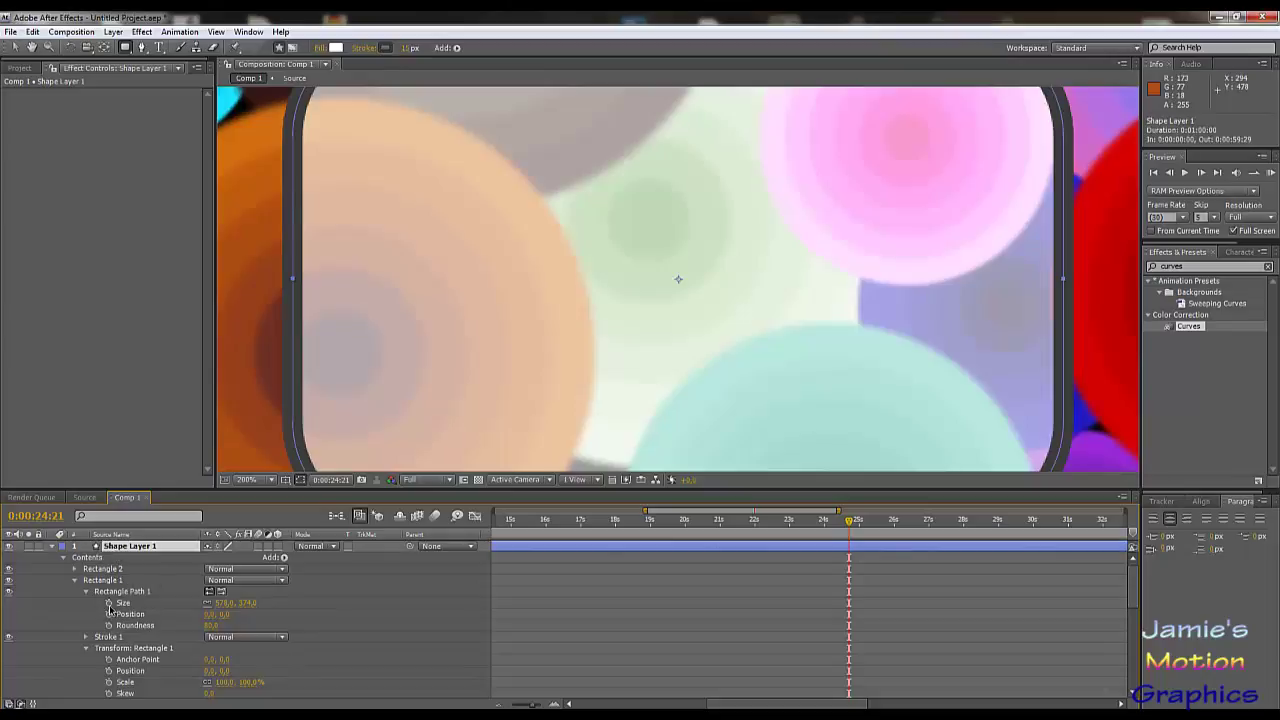
click(100, 638)
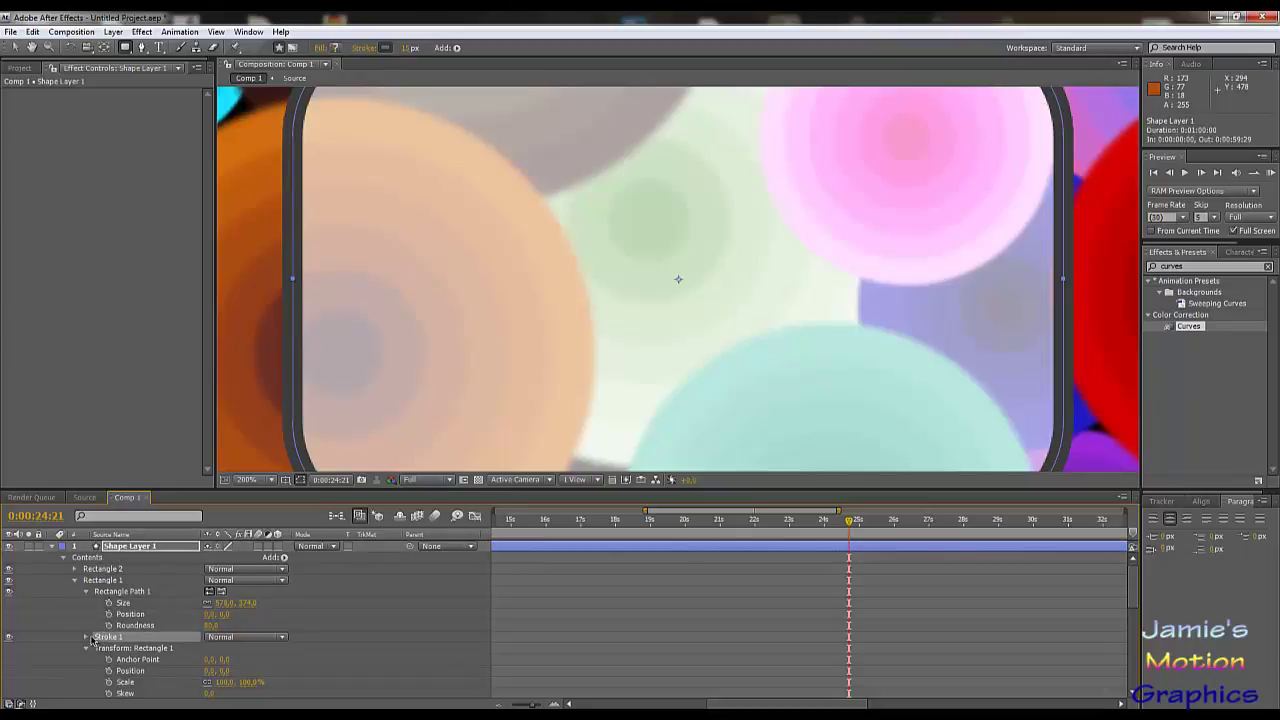
click(87, 640)
click(211, 623)
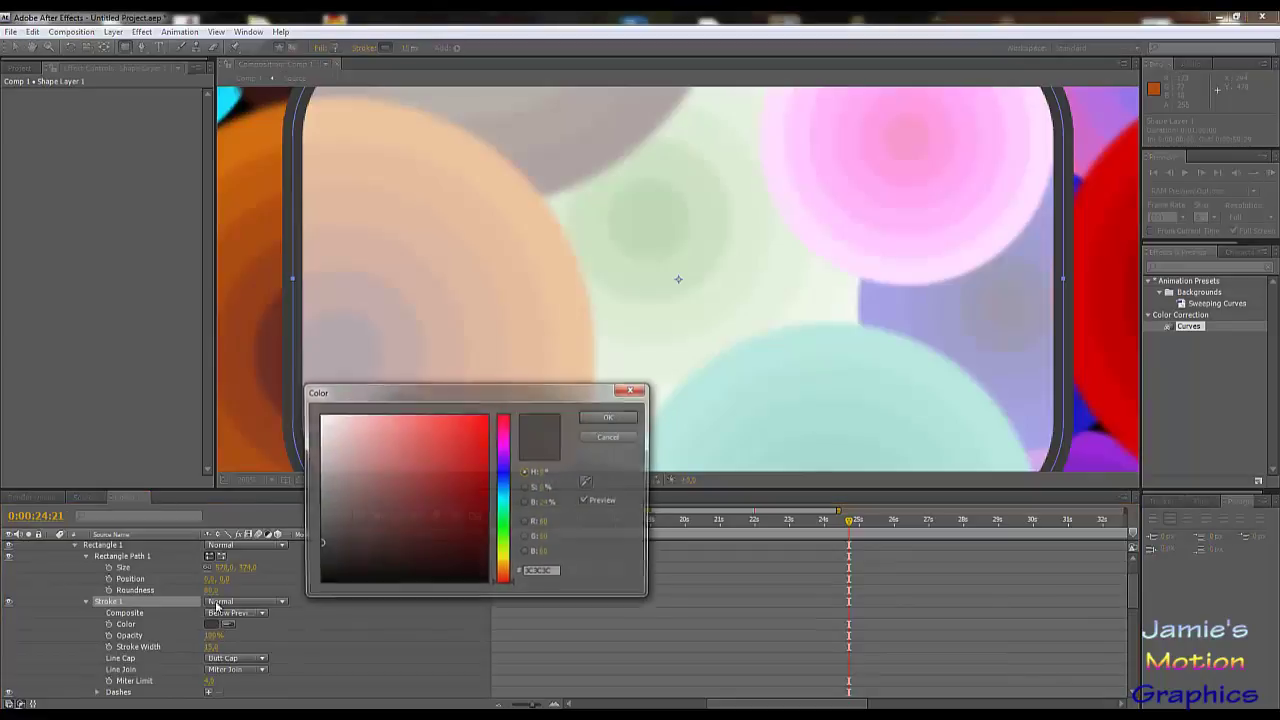
drag(320, 544, 320, 584)
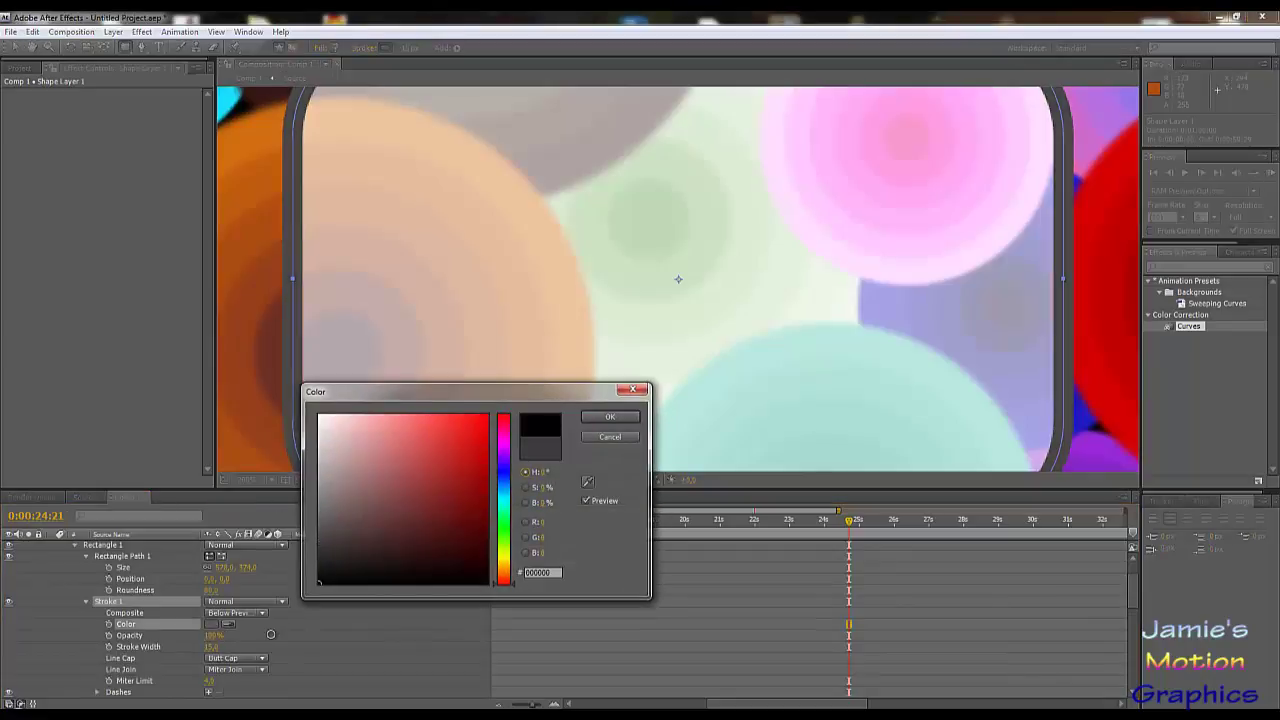
click(606, 418)
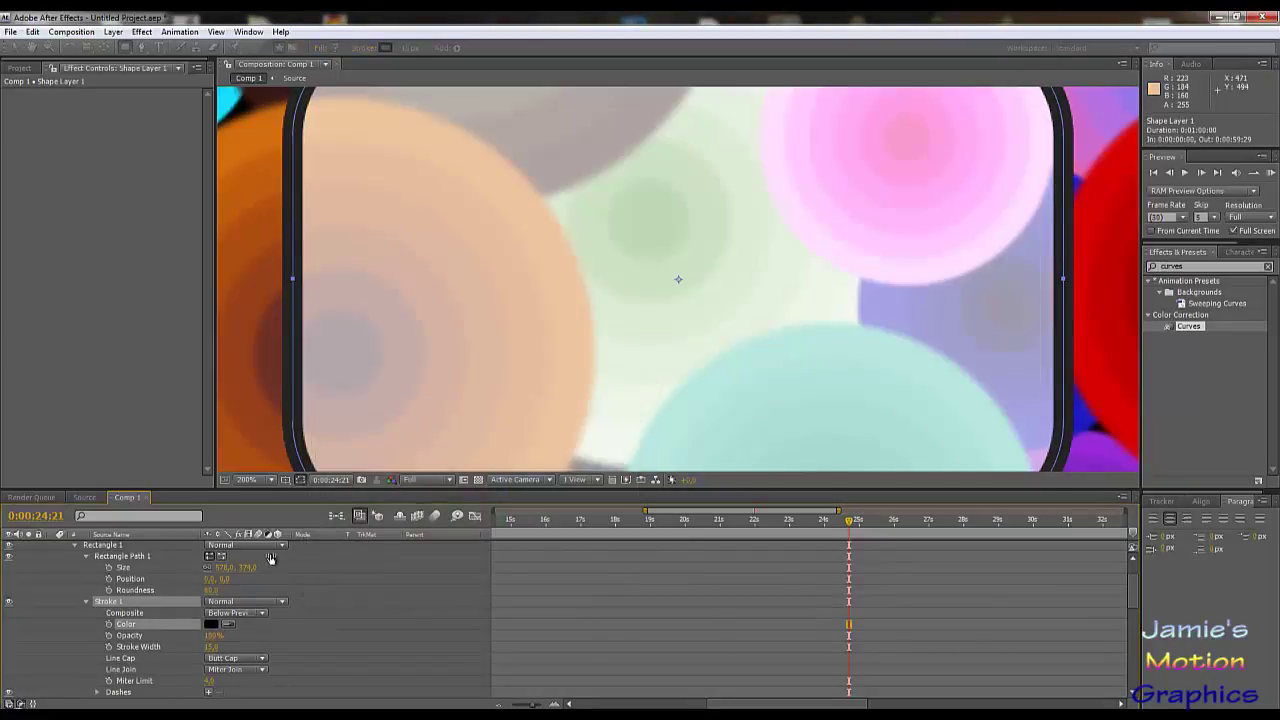
- Delete the stroke from the Rectangle 2 group so that it only supplies the semi-transparent fill
click(112, 557)
key(ctrl+d)
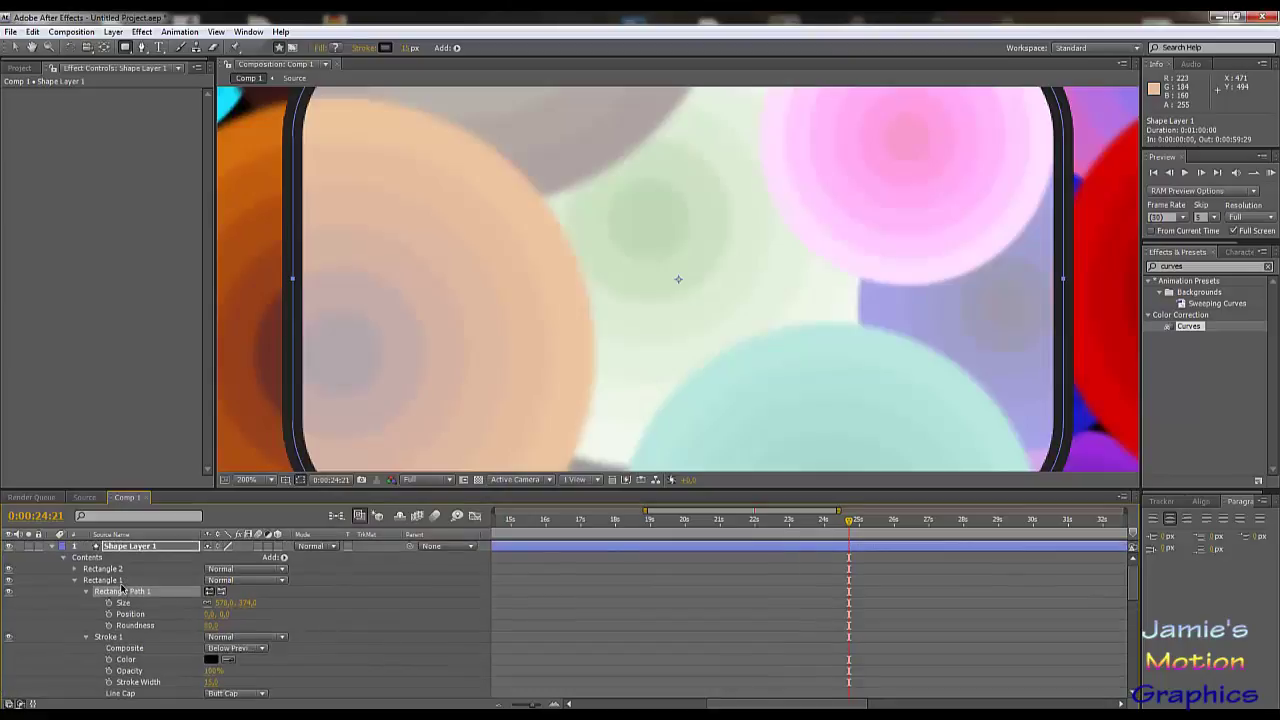
click(73, 569)
click(104, 592)
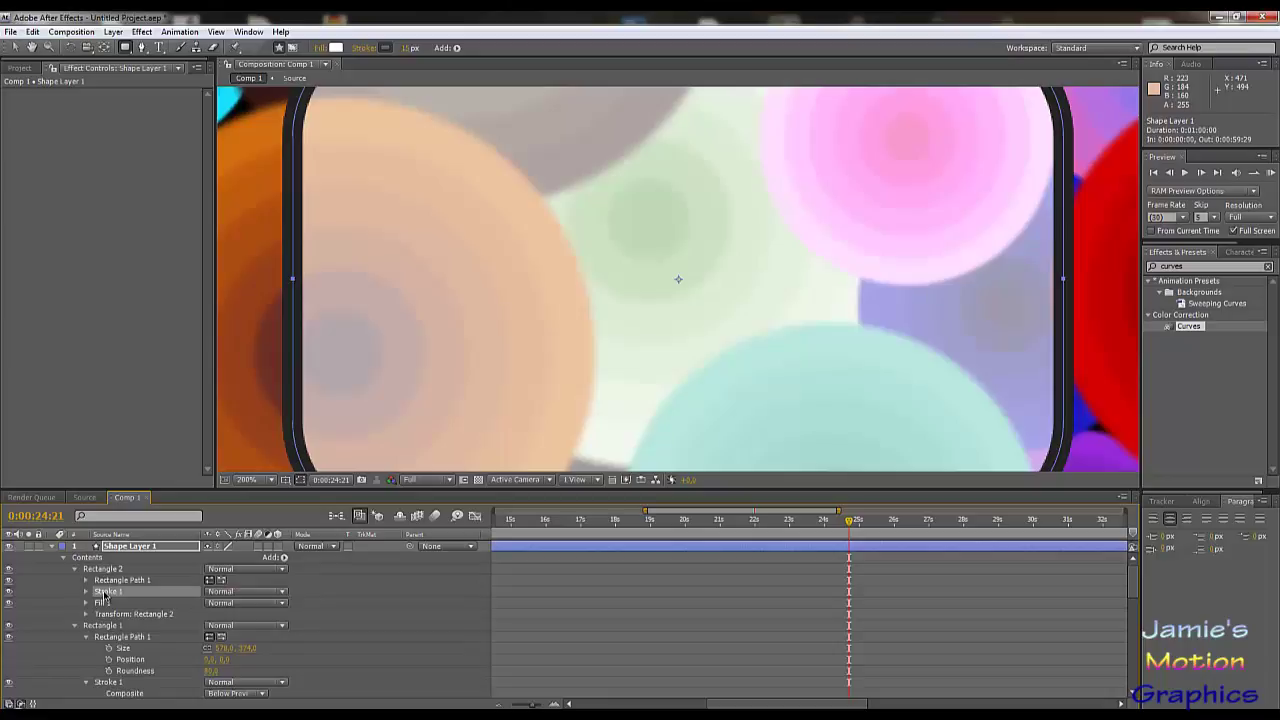
key(Delete)
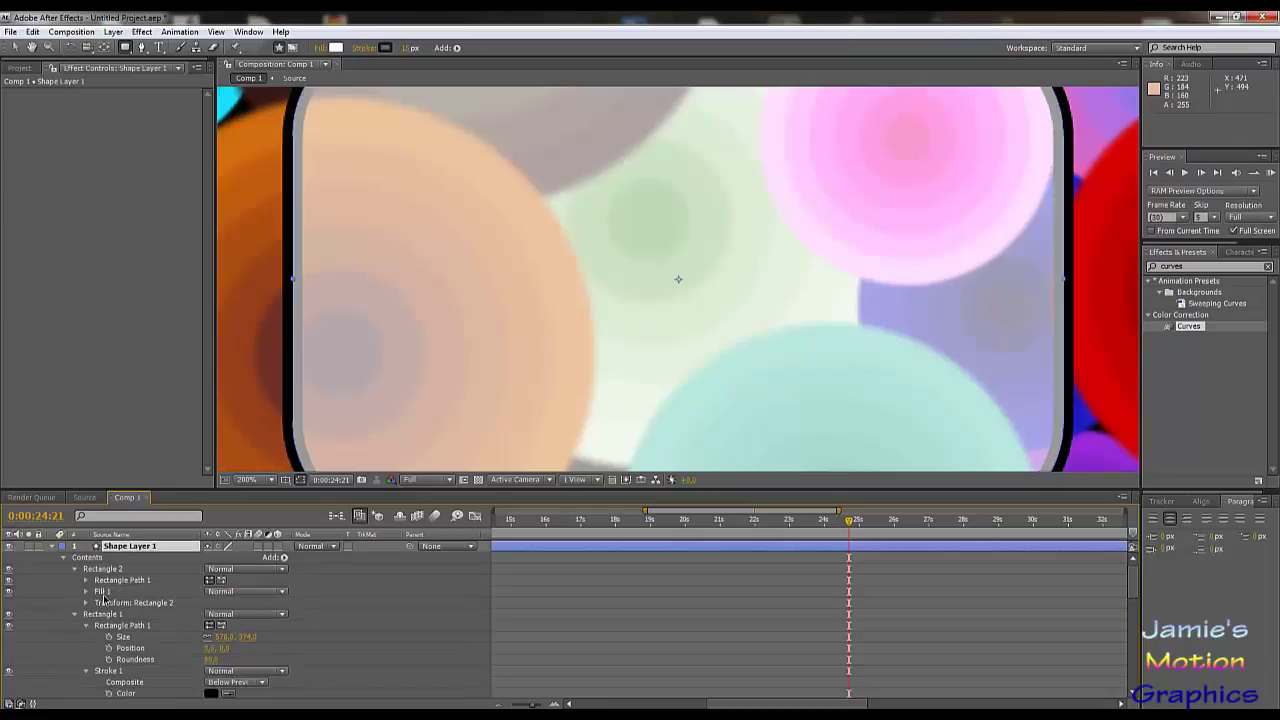
- Move the Rectangle 1 group above Rectangle 2 in the shape layer's contents so the black outline sits over the fill
drag(98, 617, 100, 569)
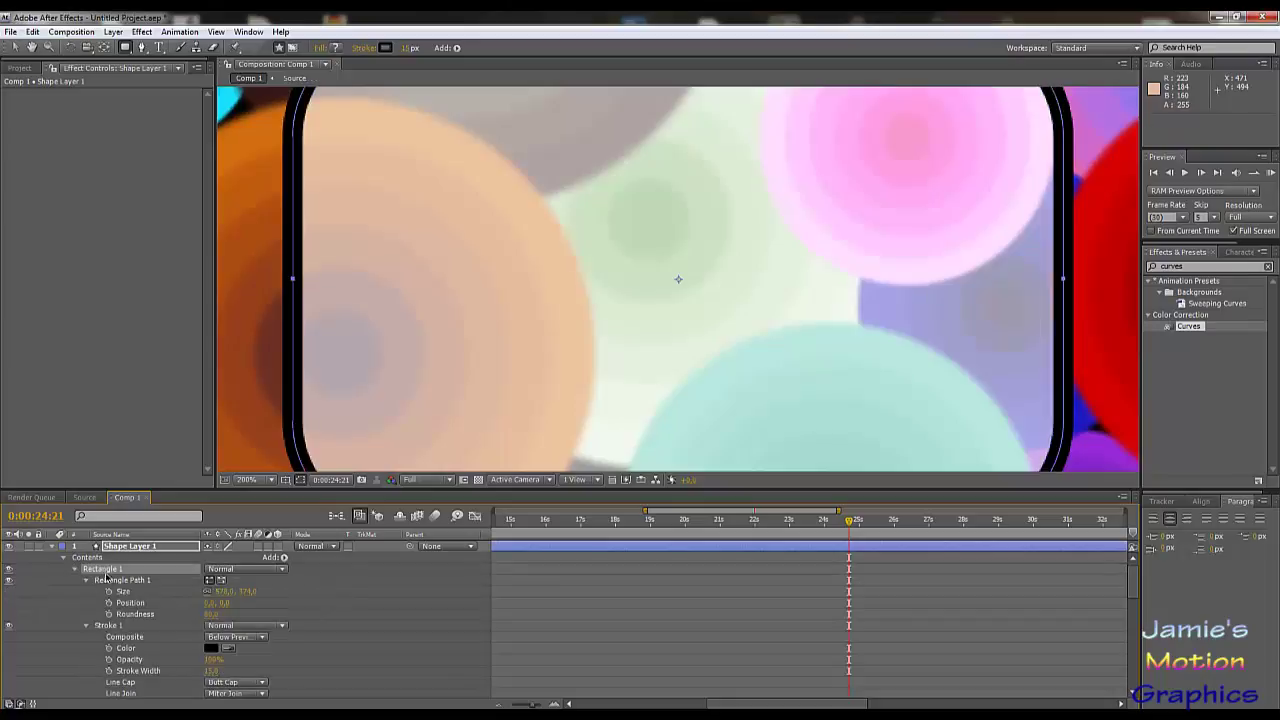
click(196, 453)
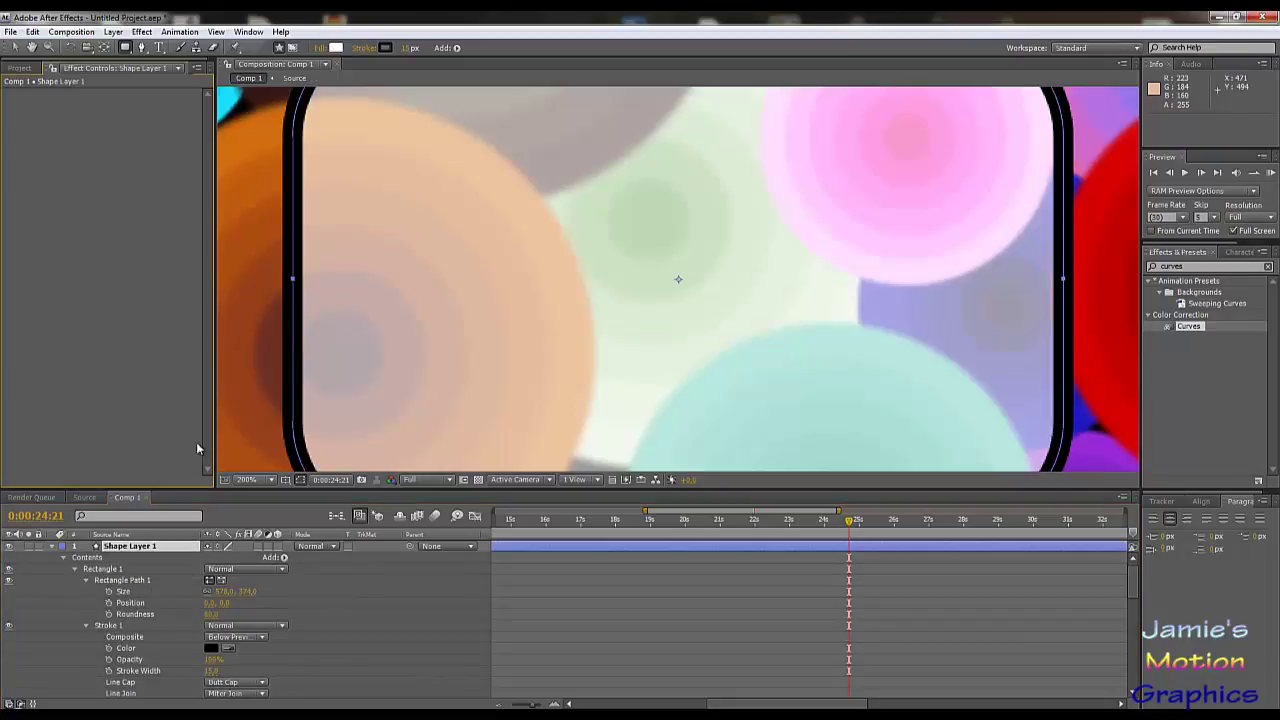
key(comma)
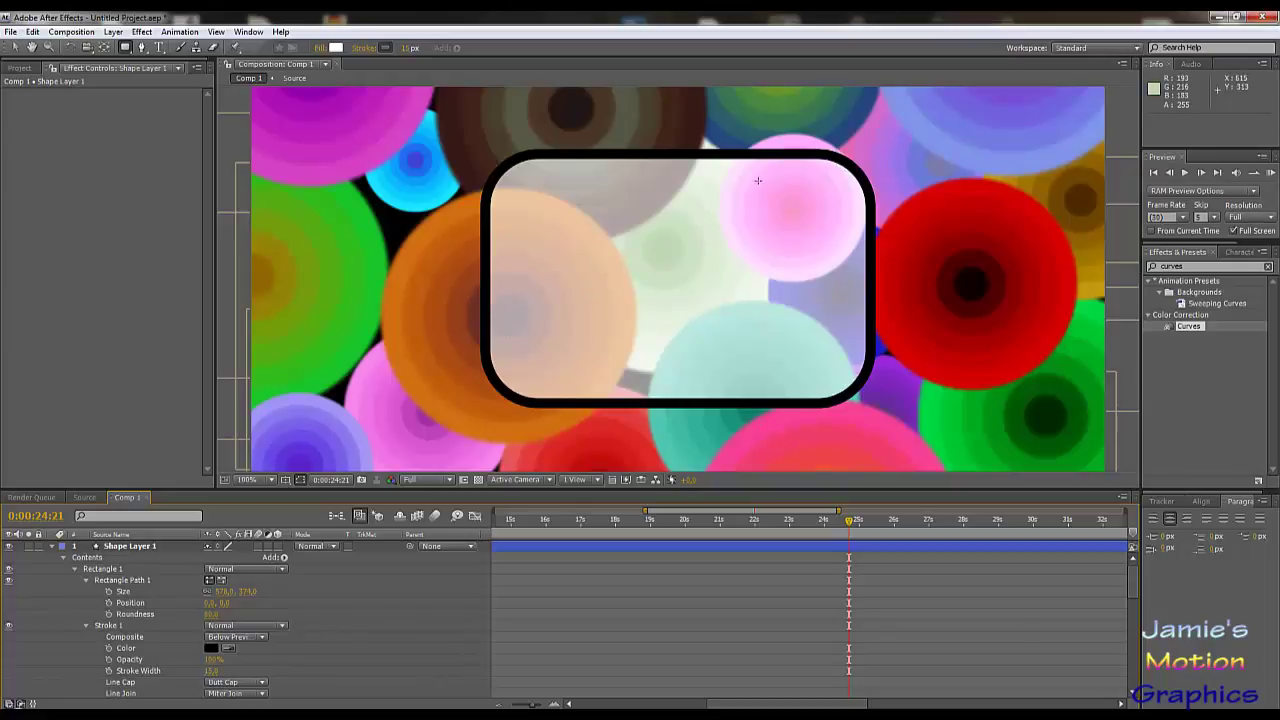
scroll(715, 311, down, 6)
scroll(715, 311, up, 6)
- Add a white text layer reading "JMG" and reduce its font size to roughly the width of the rounded rectangle
click(158, 47)
click(542, 288)
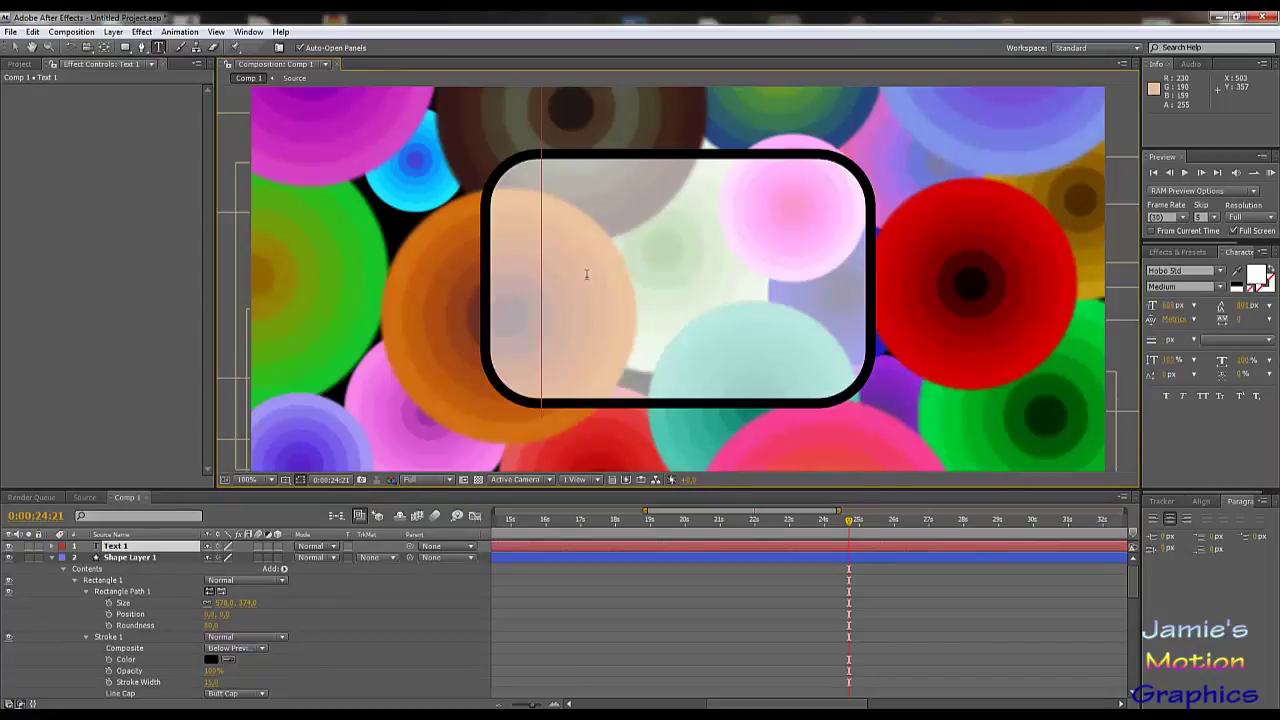
text(JMG)
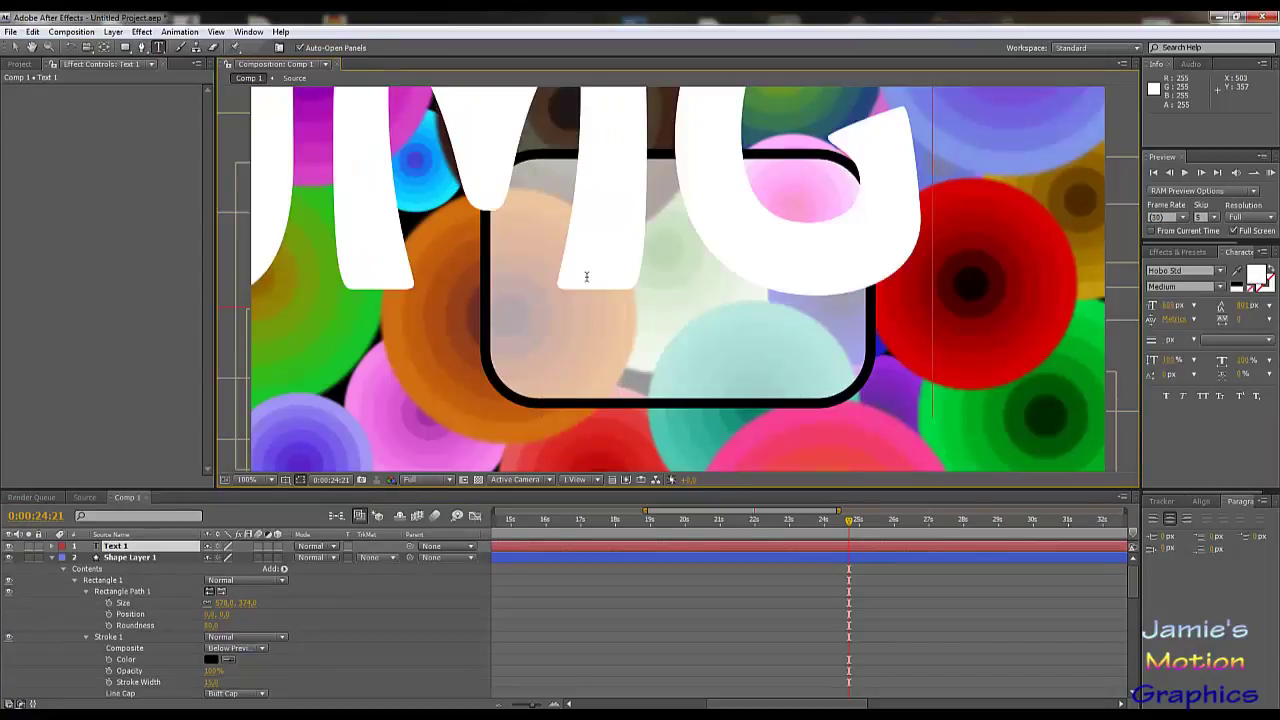
key(ctrl+a)
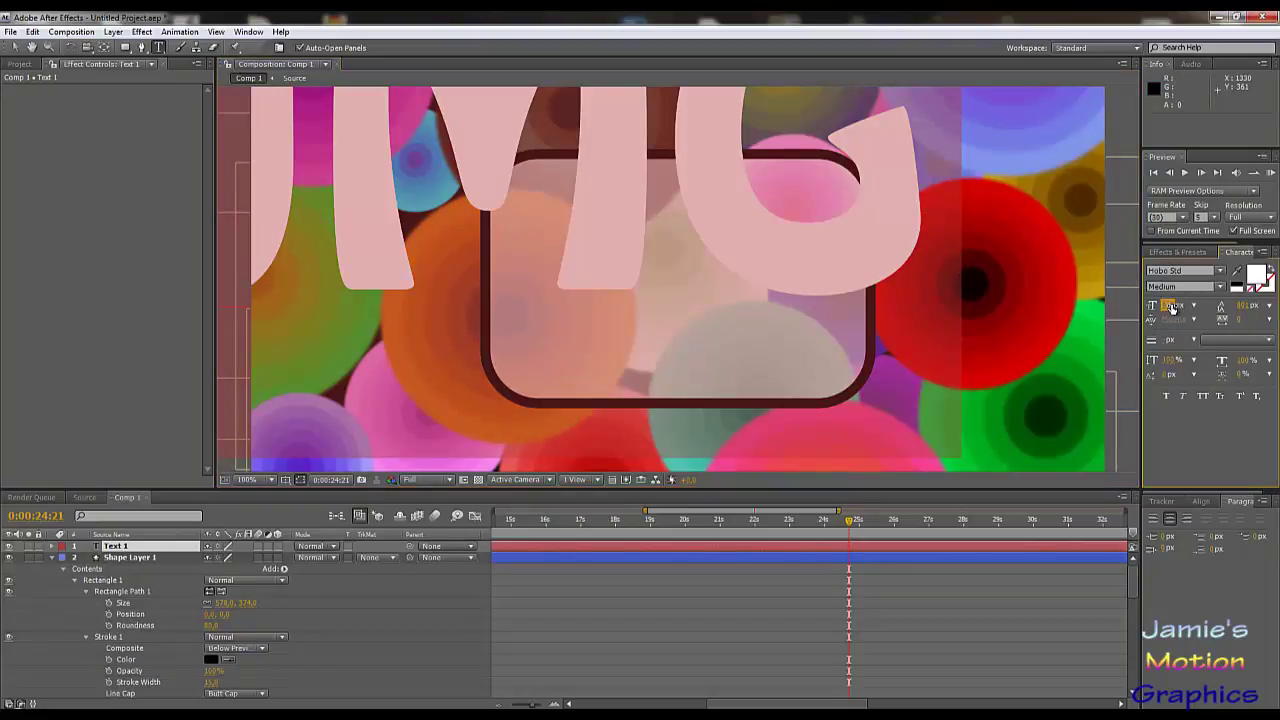
drag(1170, 305, 886, 251)
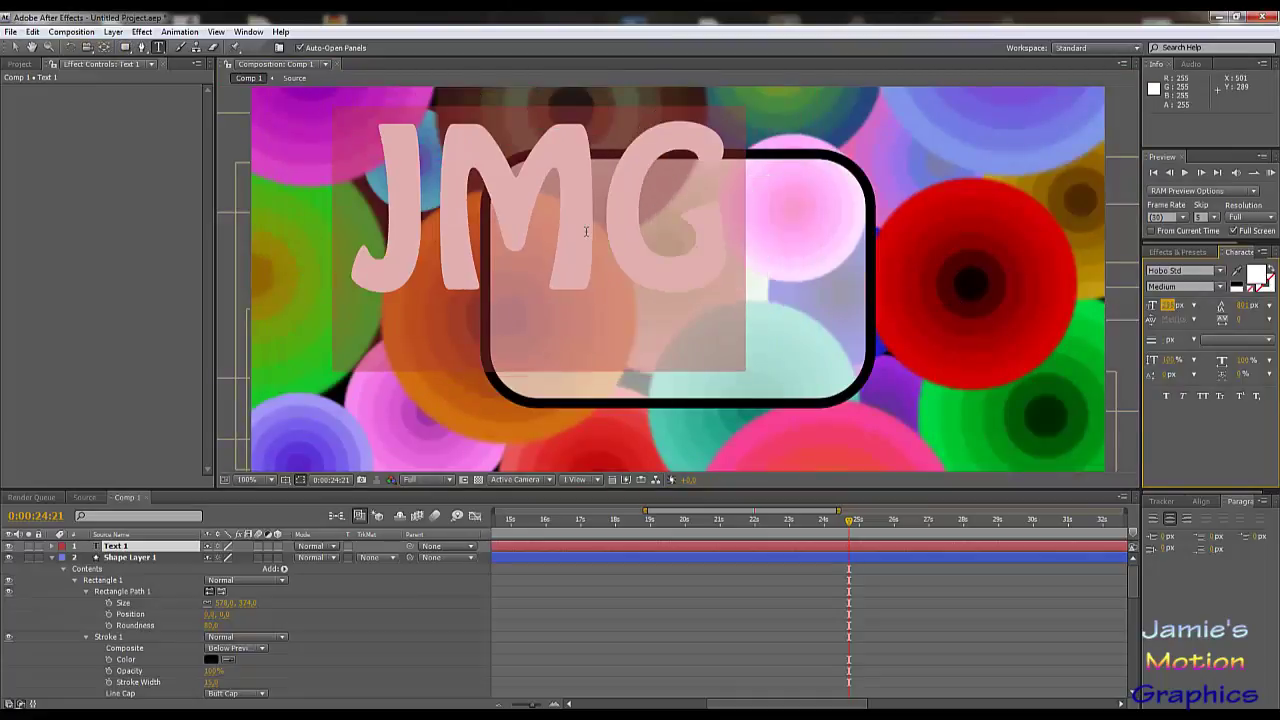
- Move the JMG text into the rounded rectangle at about 639, 467 and shrink its font size to fit inside the outline
click(14, 47)
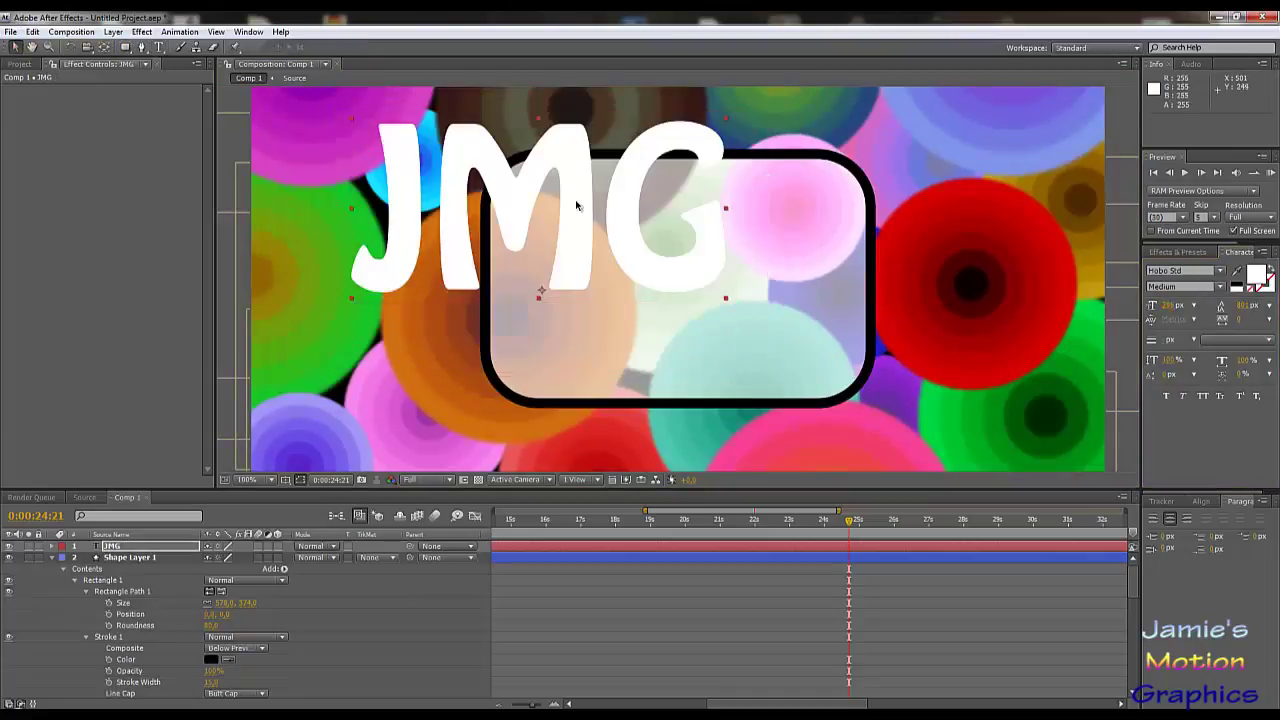
drag(660, 267, 815, 343)
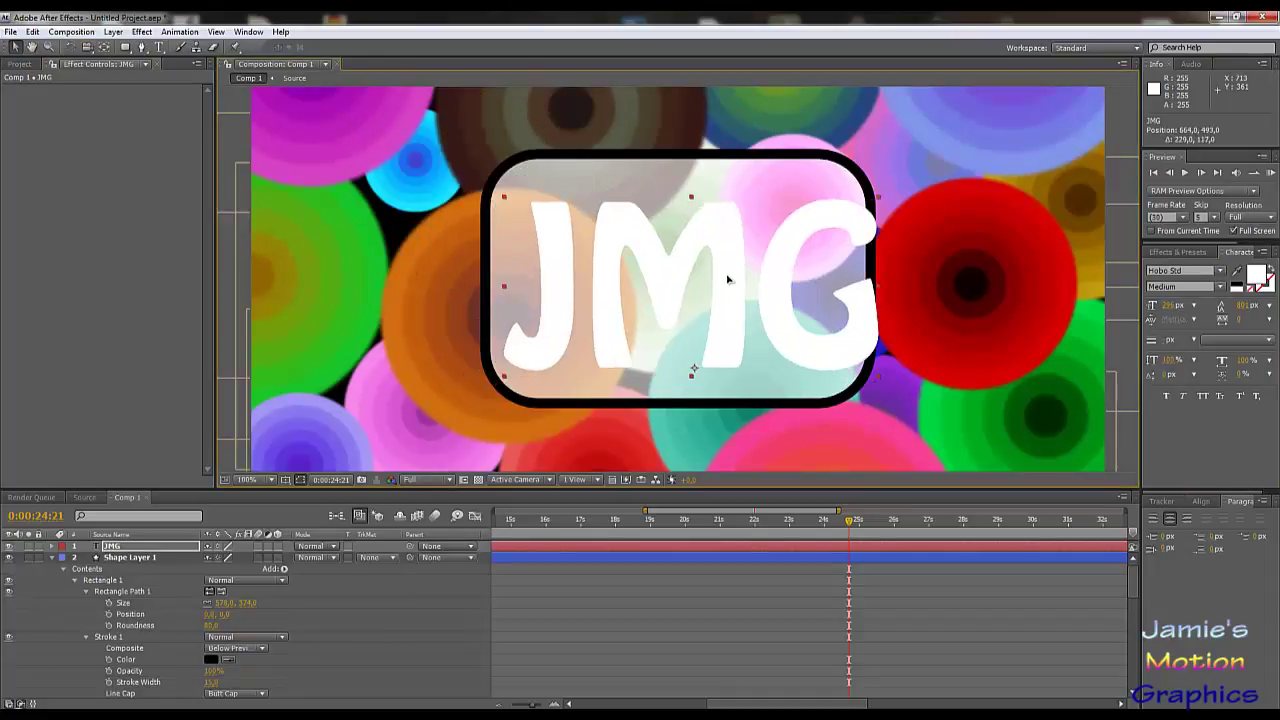
drag(724, 276, 711, 268)
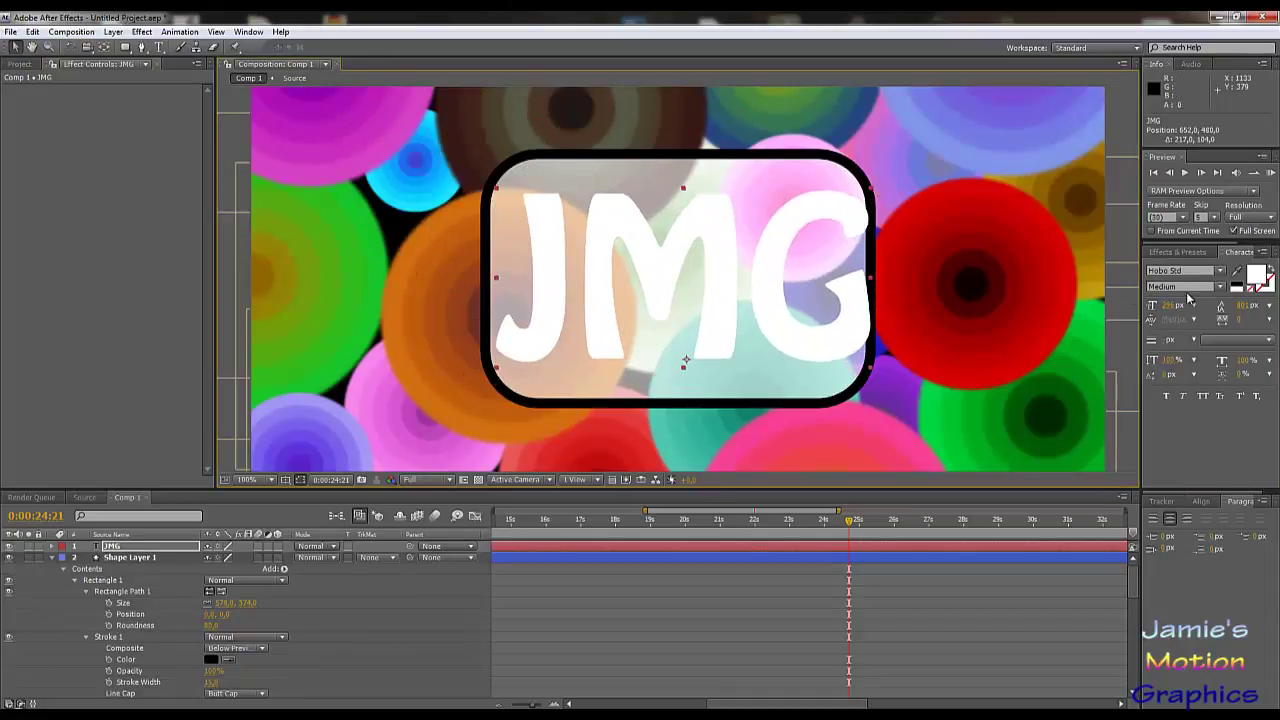
drag(1168, 305, 1160, 308)
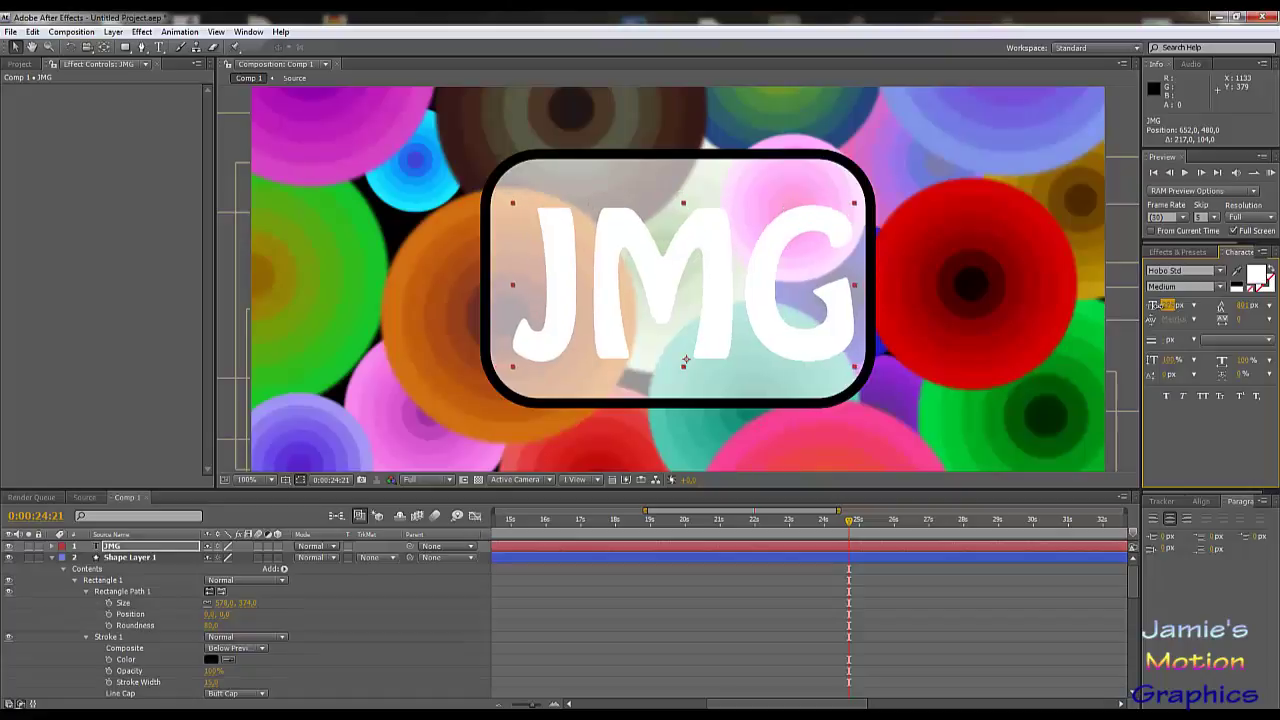
drag(718, 298, 709, 285)
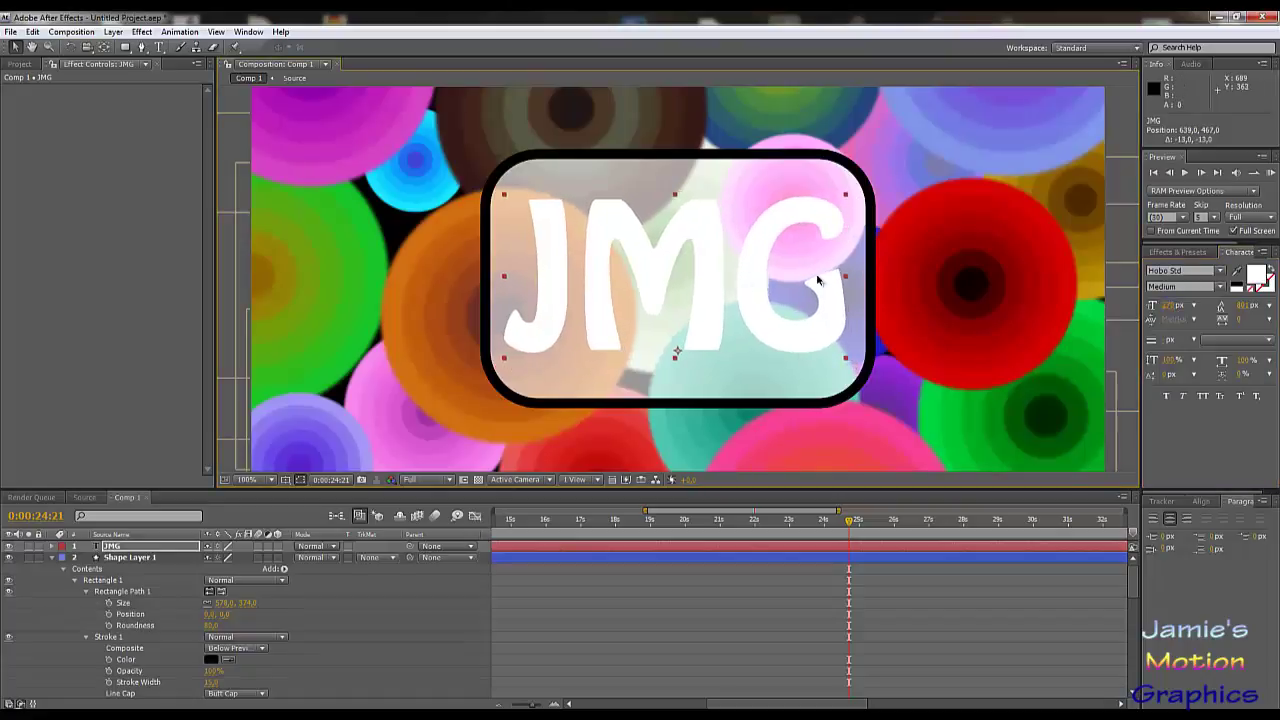
- Colour the JMG text black (000000) and nudge it horizontally to position 643, 467
click(1258, 278)
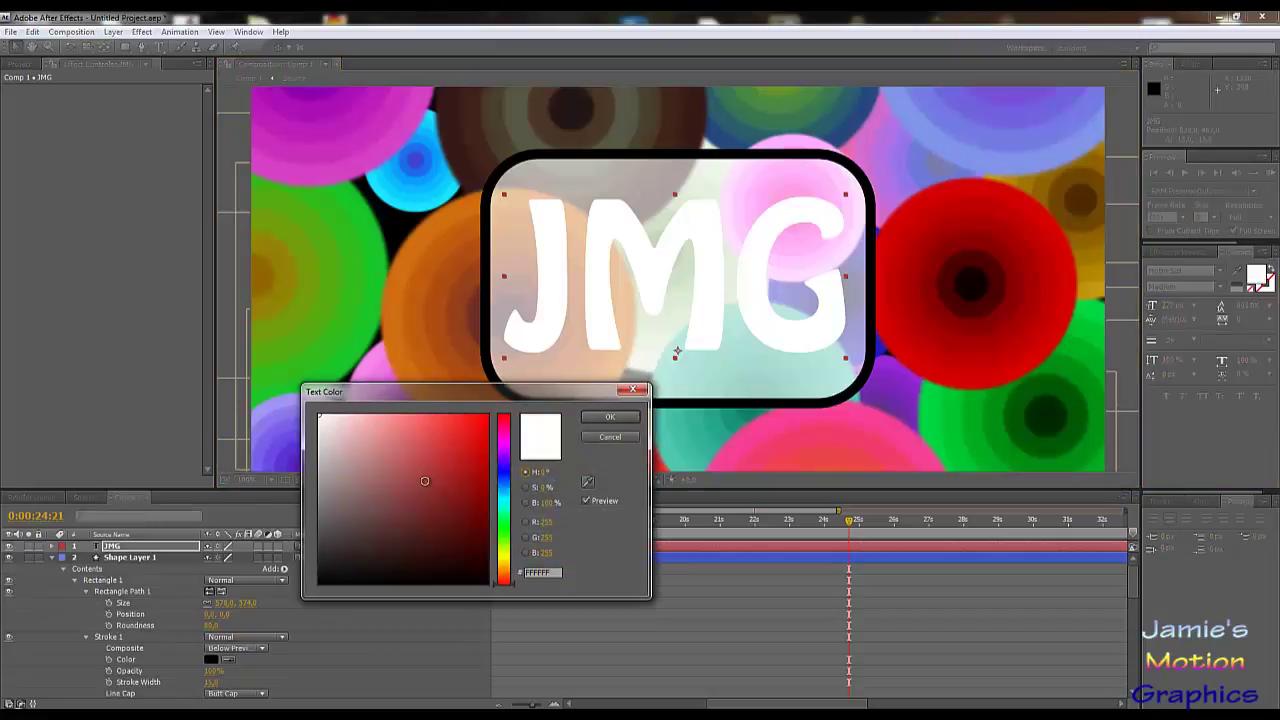
text(000000)
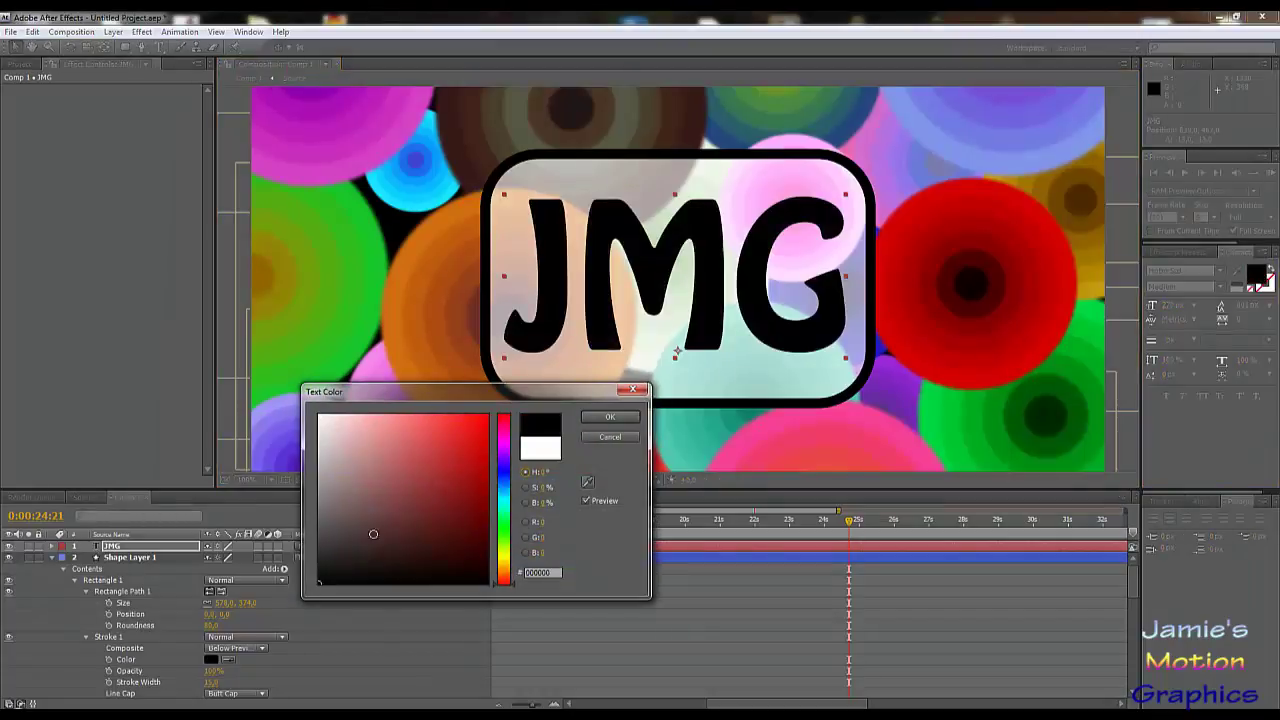
click(610, 417)
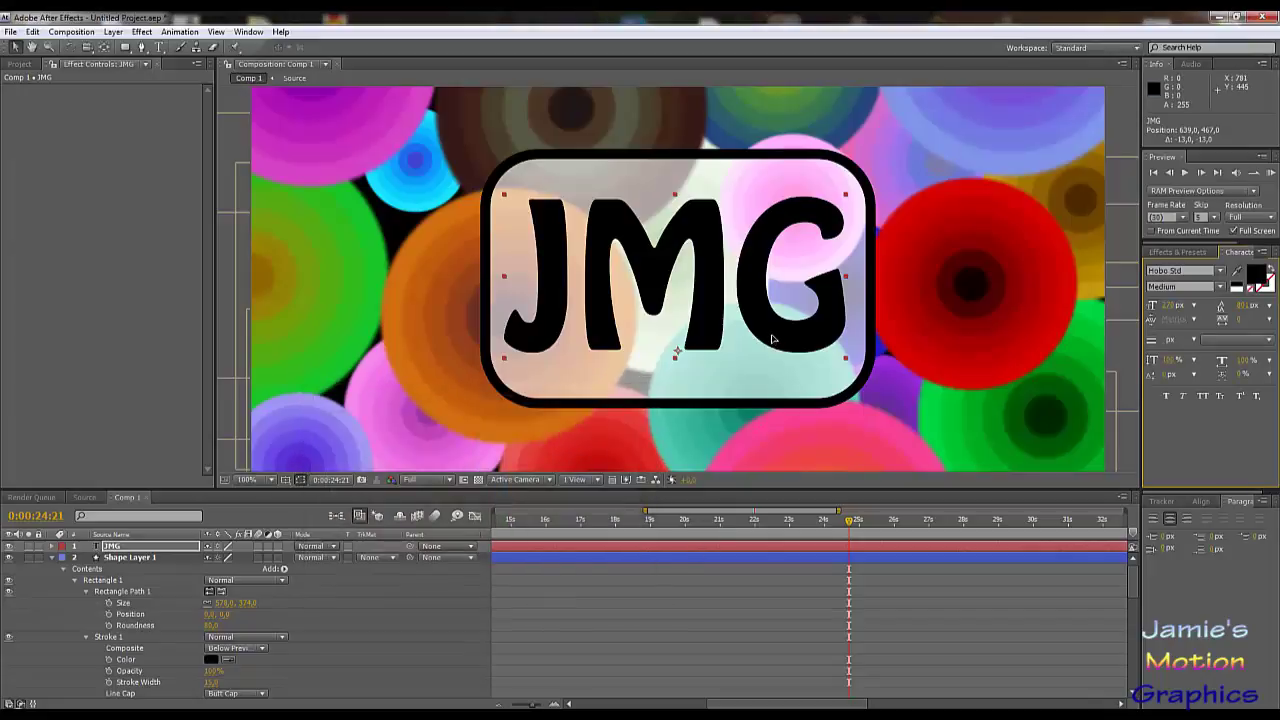
drag(771, 339, 775, 339)
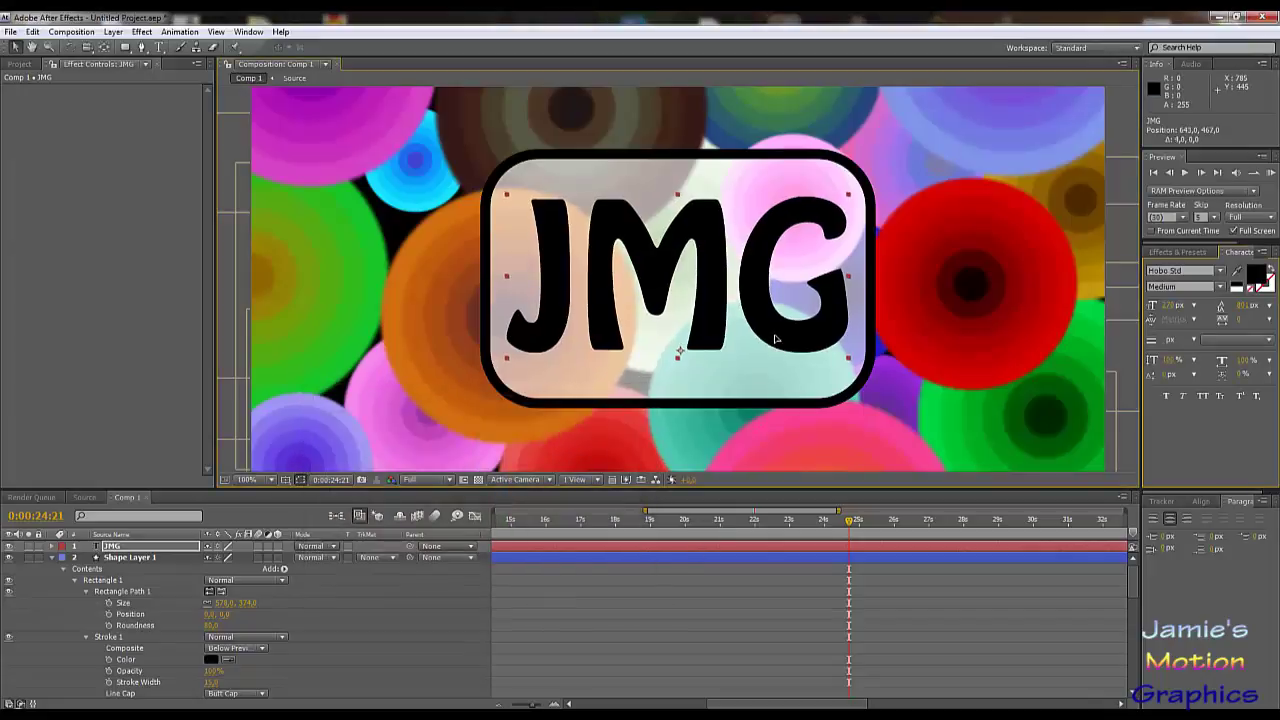
- Collapse Shape Layer 1 and pre-compose it together with the JMG text layer, keeping the default composition name
click(666, 349)
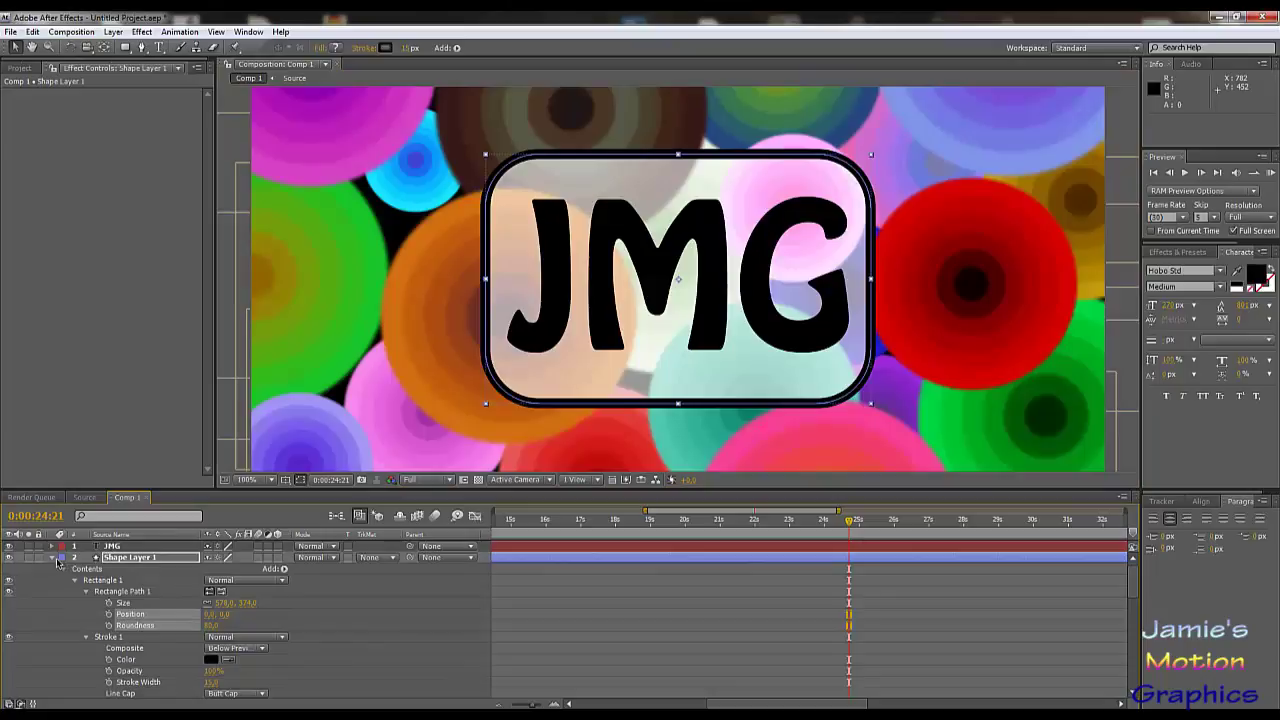
click(56, 563)
click(51, 558)
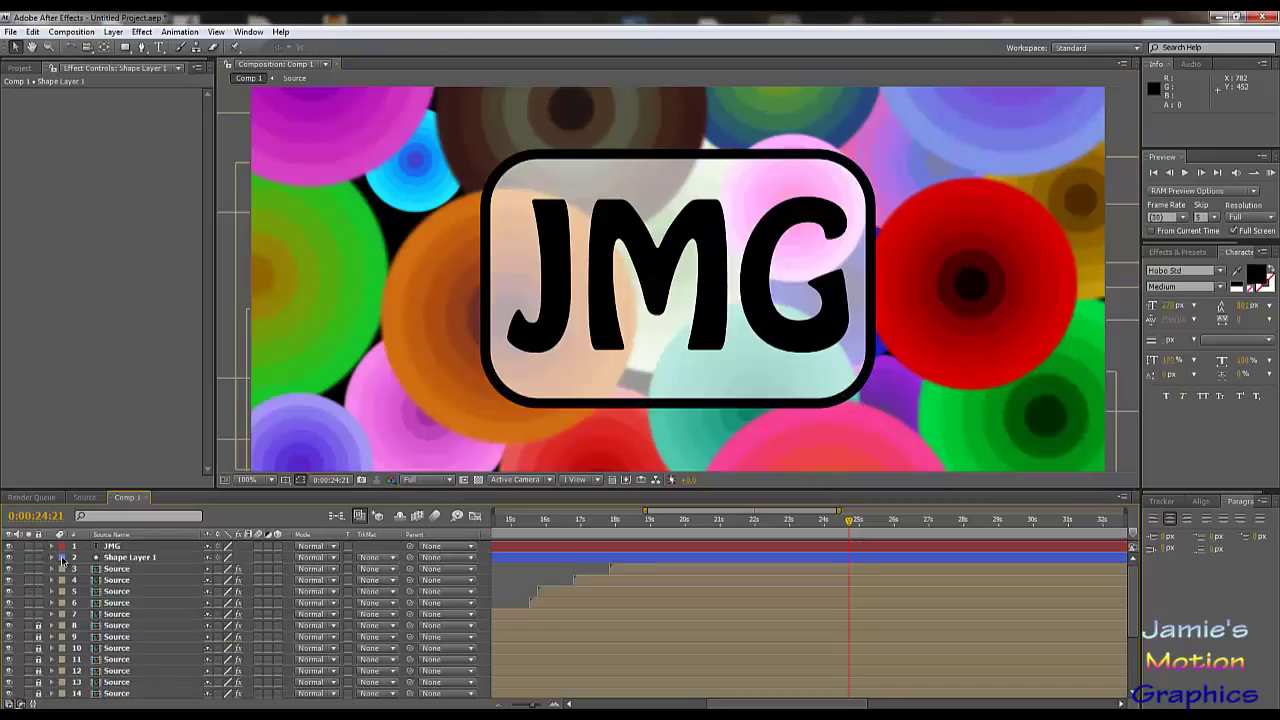
click(116, 547)
shift+click(116, 558)
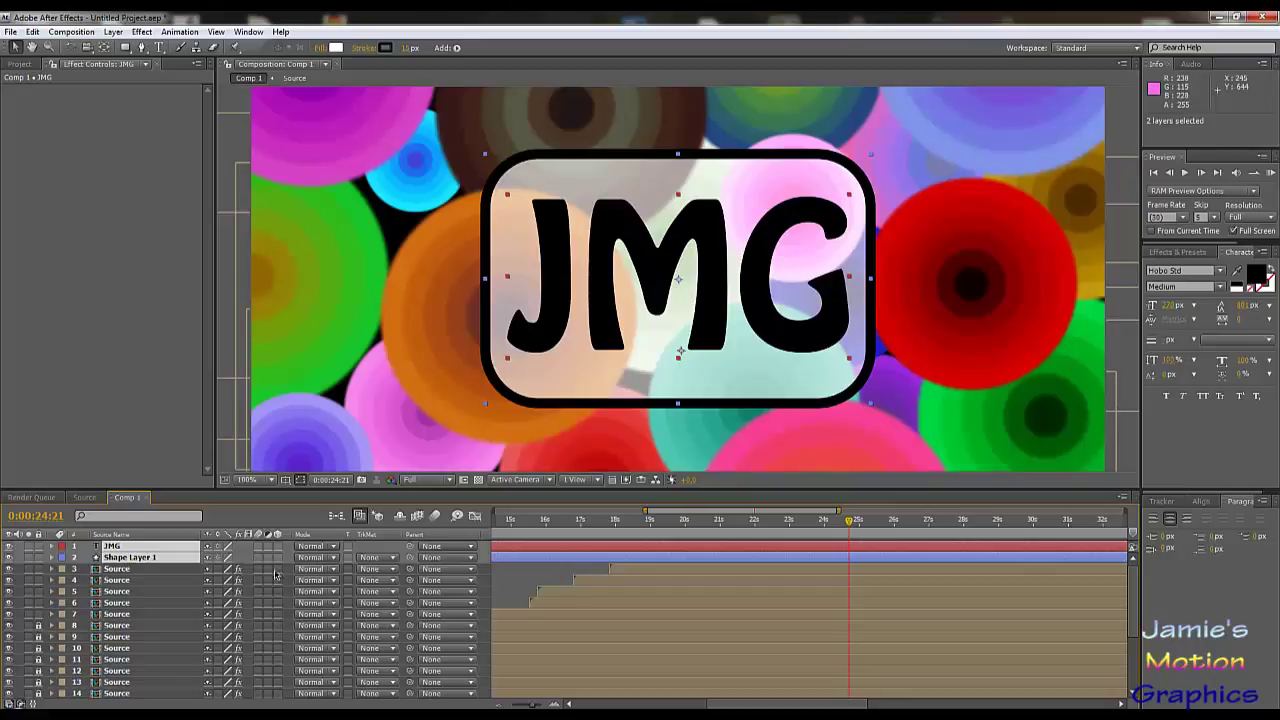
right_click(130, 549)
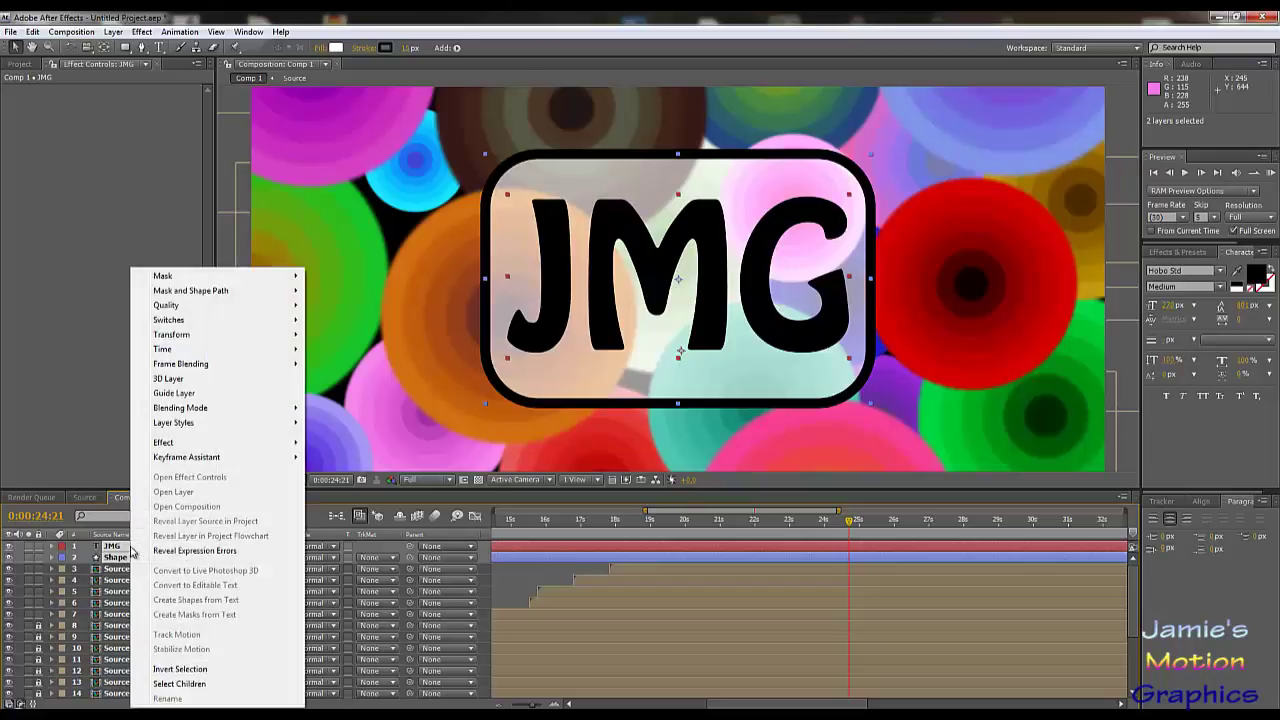
click(70, 33)
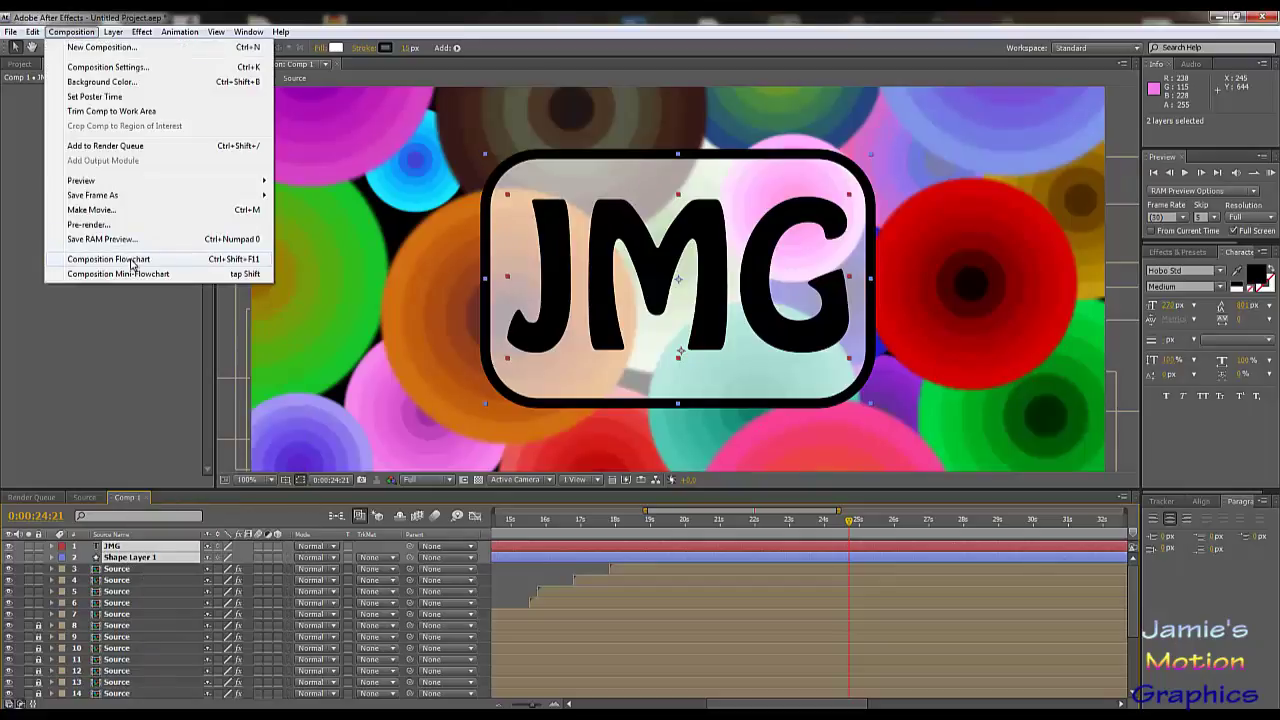
mouse_move(113, 32)
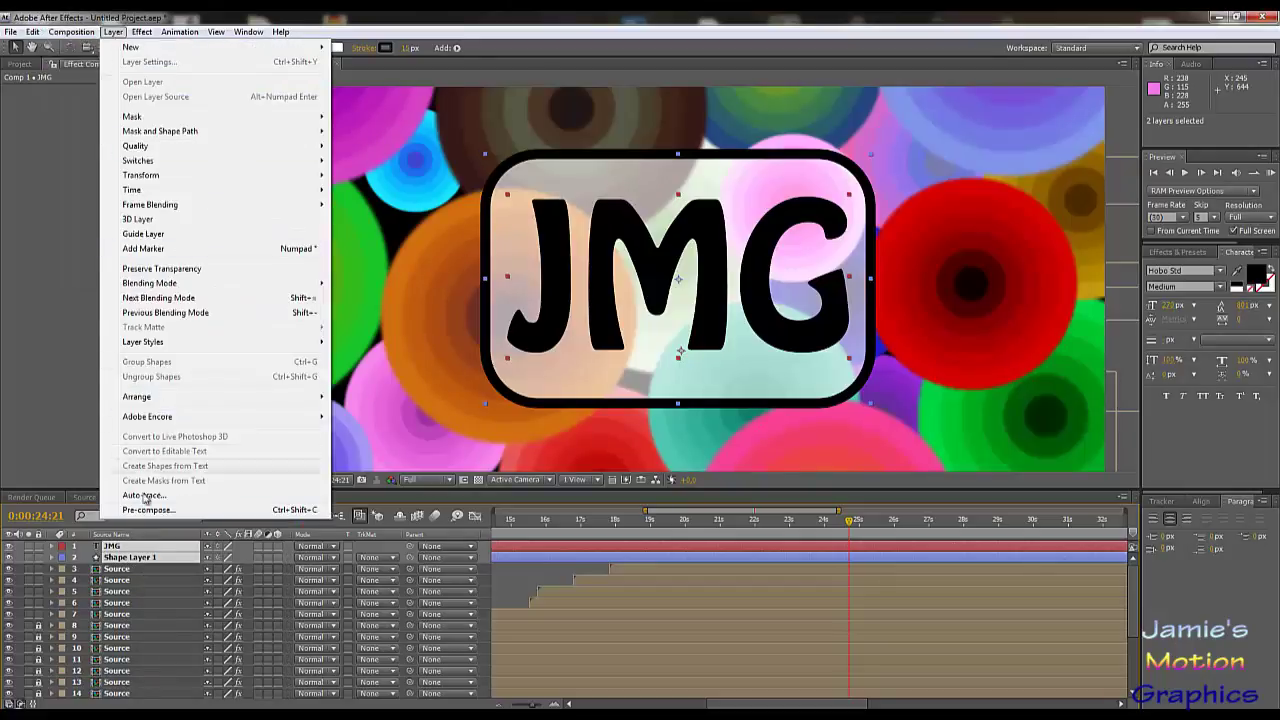
click(137, 512)
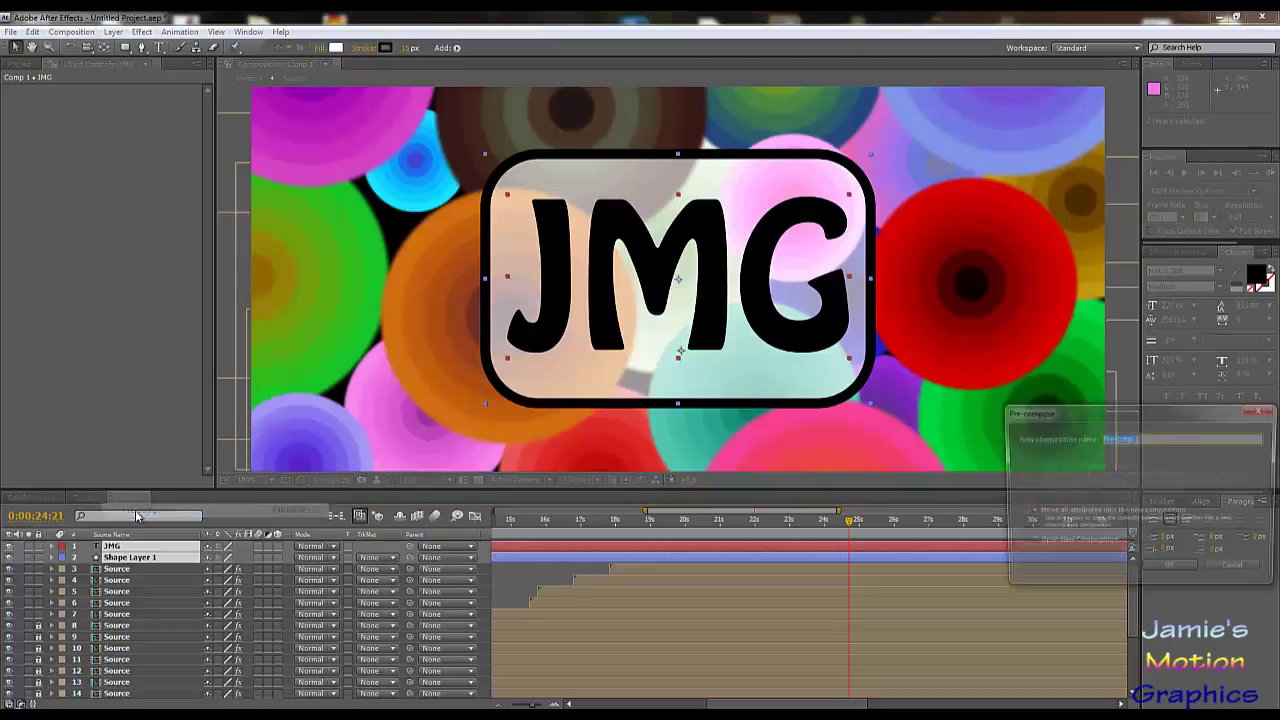
click(1168, 572)
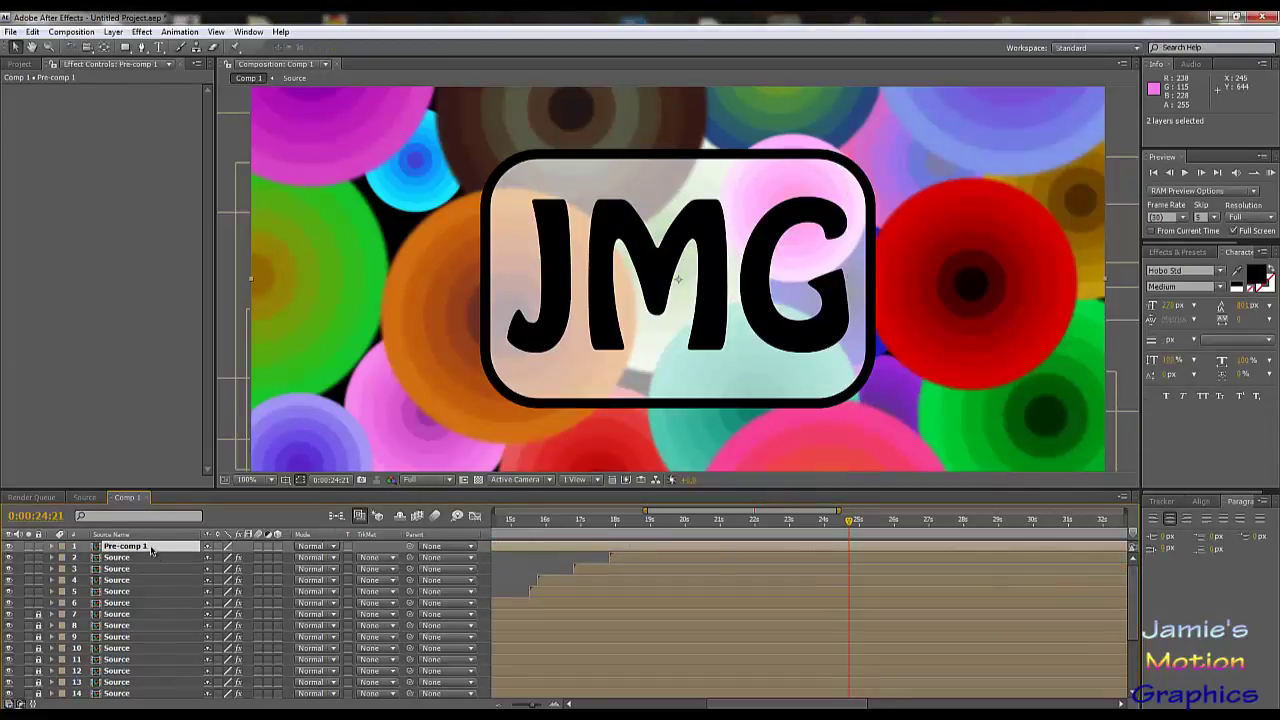
- Rename the Pre-comp 1 composition in the project as Logo
click(19, 64)
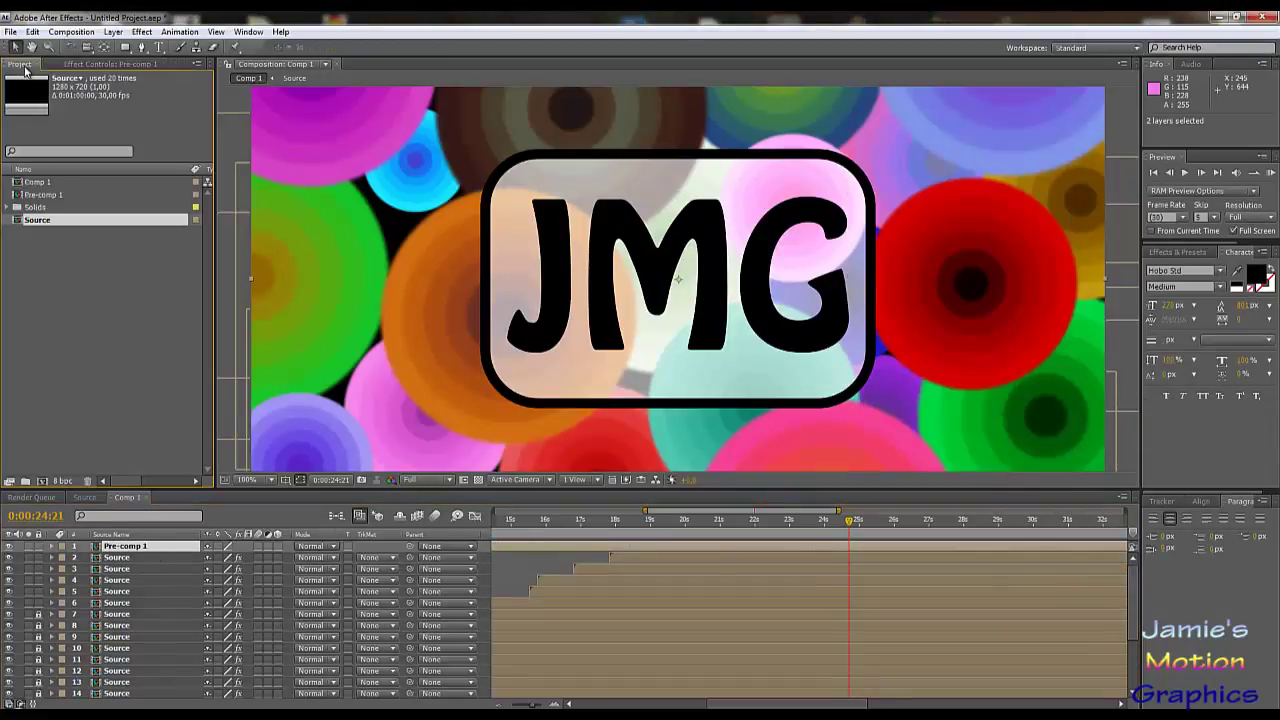
right_click(36, 196)
click(86, 334)
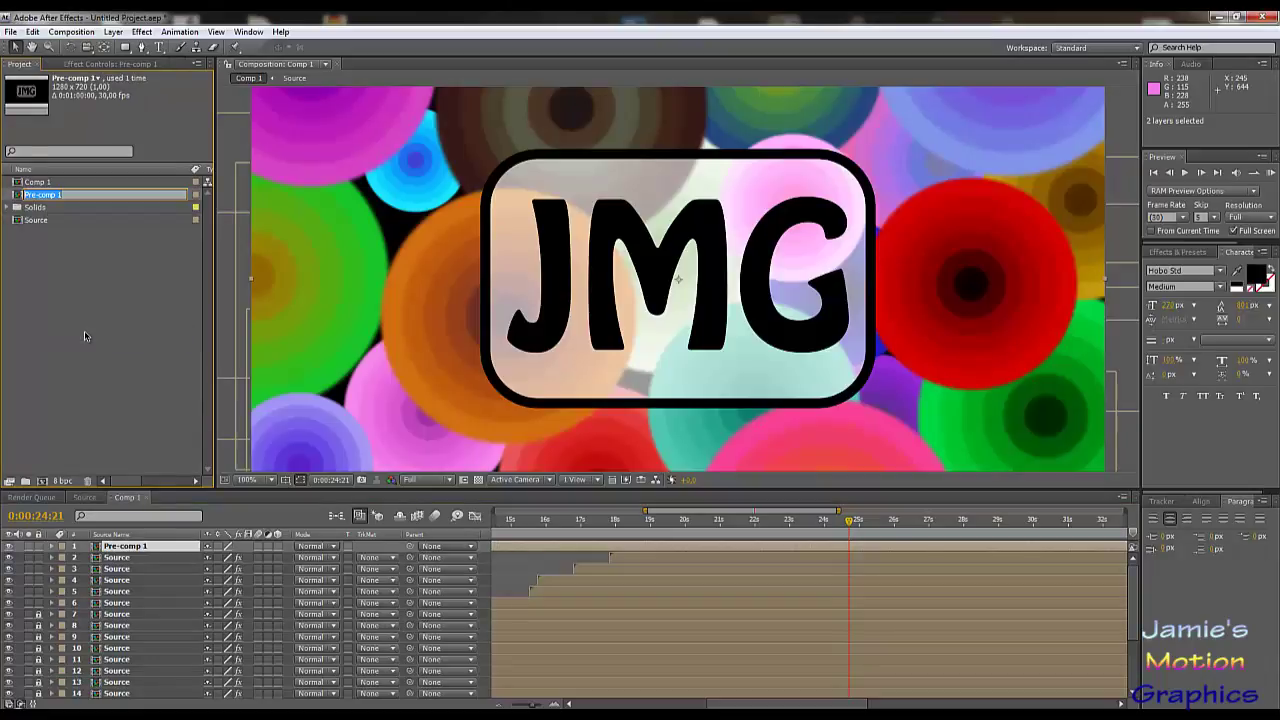
text(Logo)
click(82, 329)
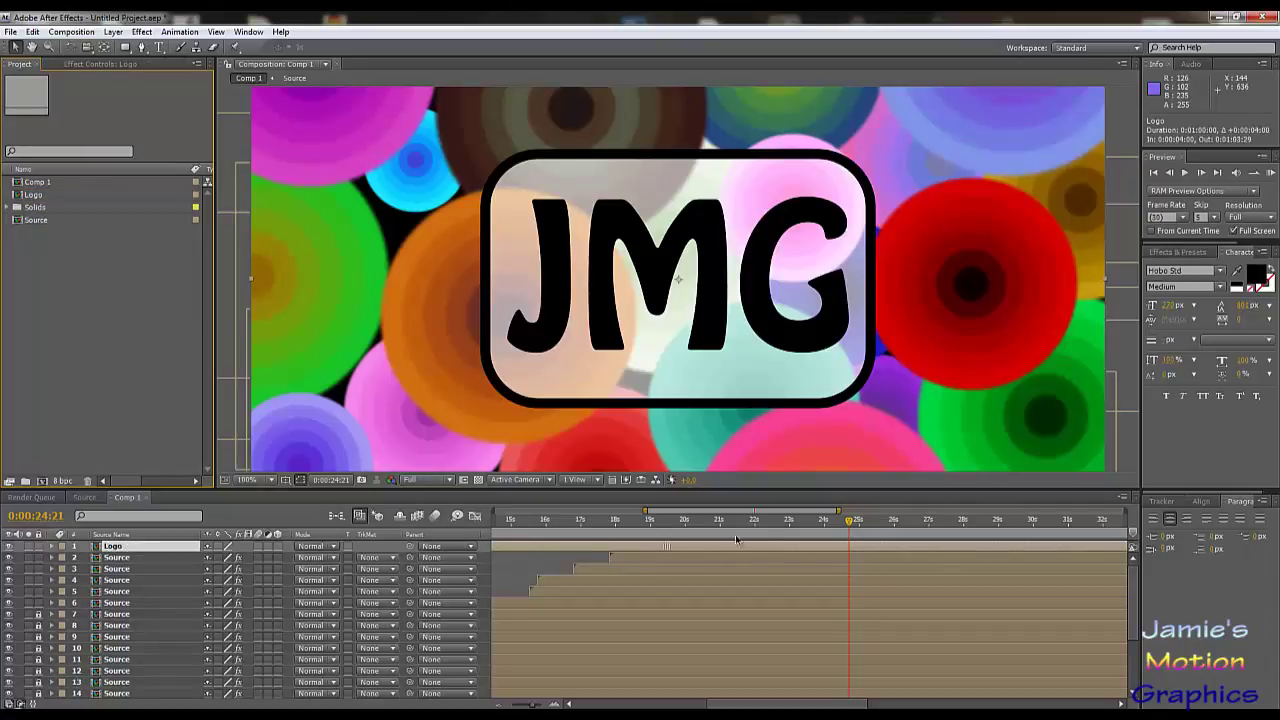
- Shift the Logo layer to start at 0:00:20:01 and place the current time on its first frame
drag(511, 551, 731, 559)
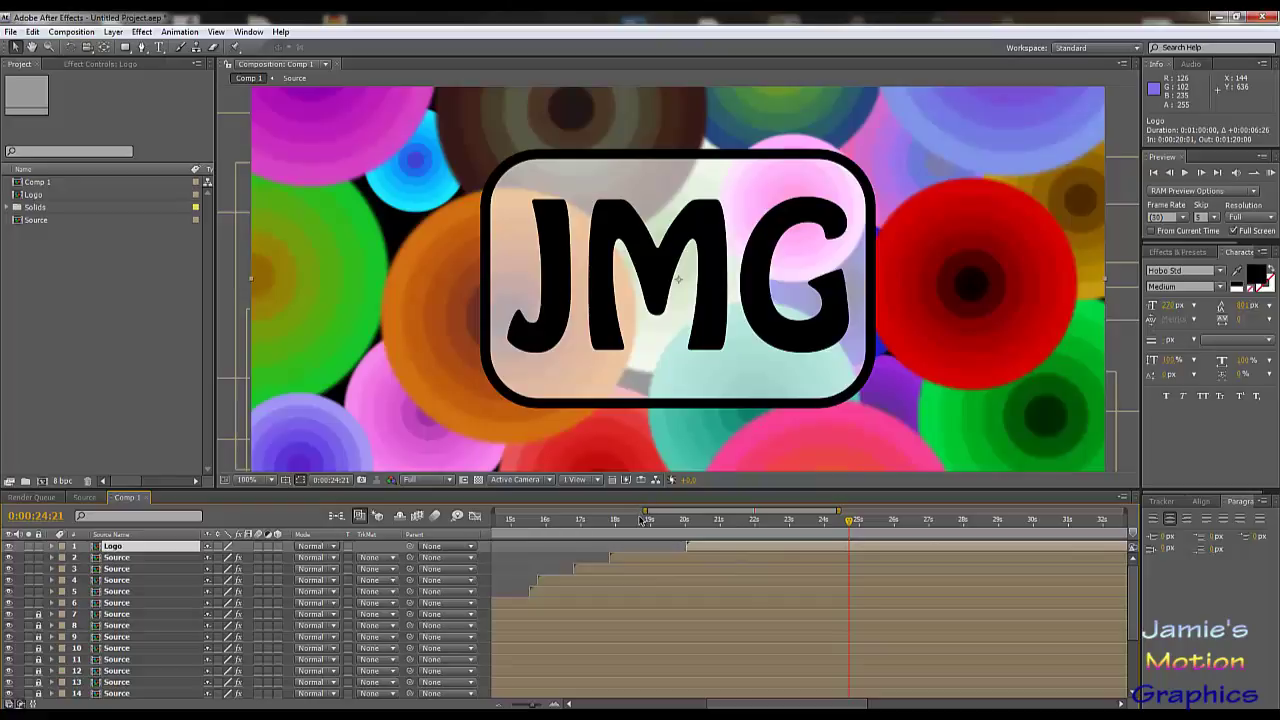
drag(641, 521, 688, 535)
key(Page_Up)
key(Page_Up)
key(Page_Up)
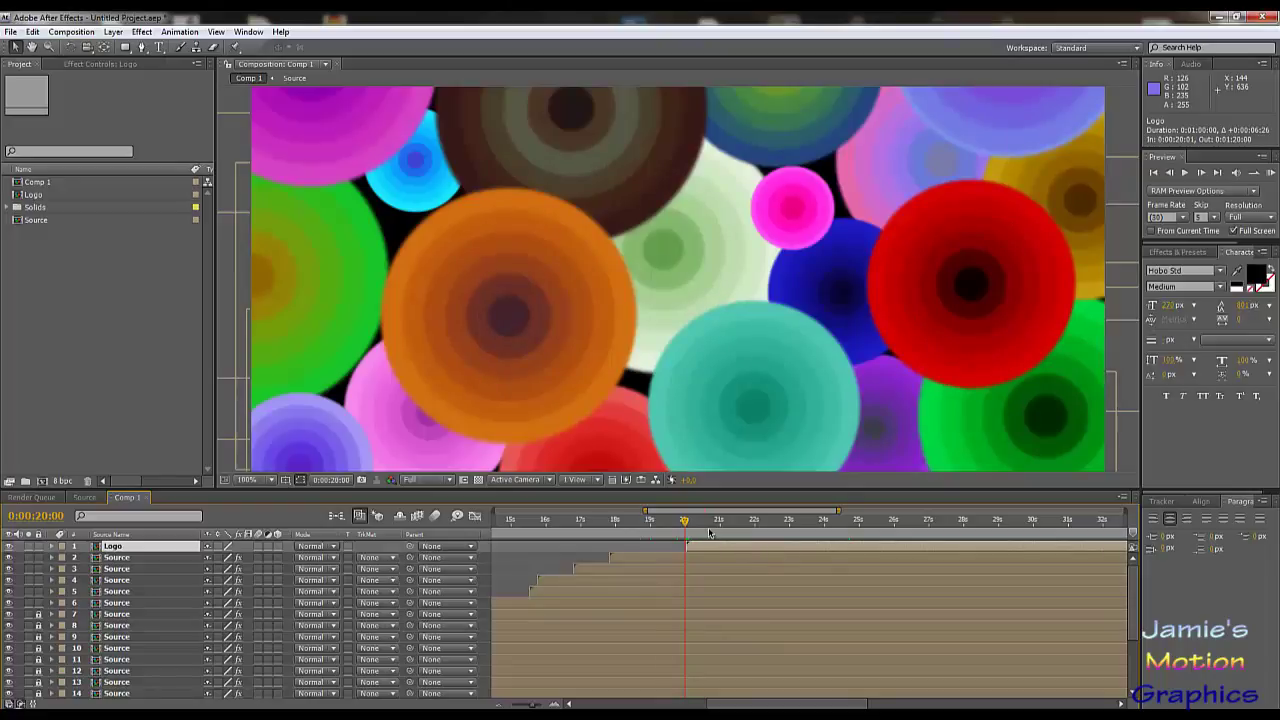
drag(685, 522, 686, 525)
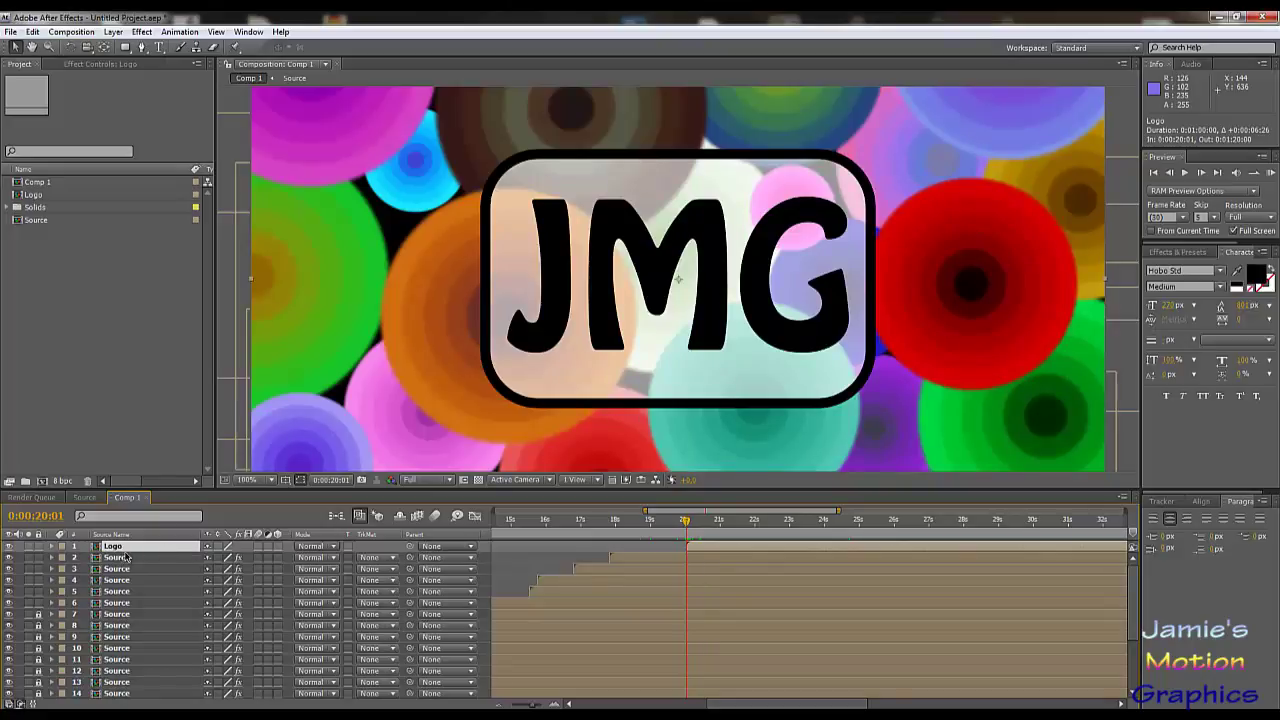
- Animate the Logo layer's opacity from 0% at 0:00:20:01 to 100% at 0:00:22:01
key(alt+shift+p)
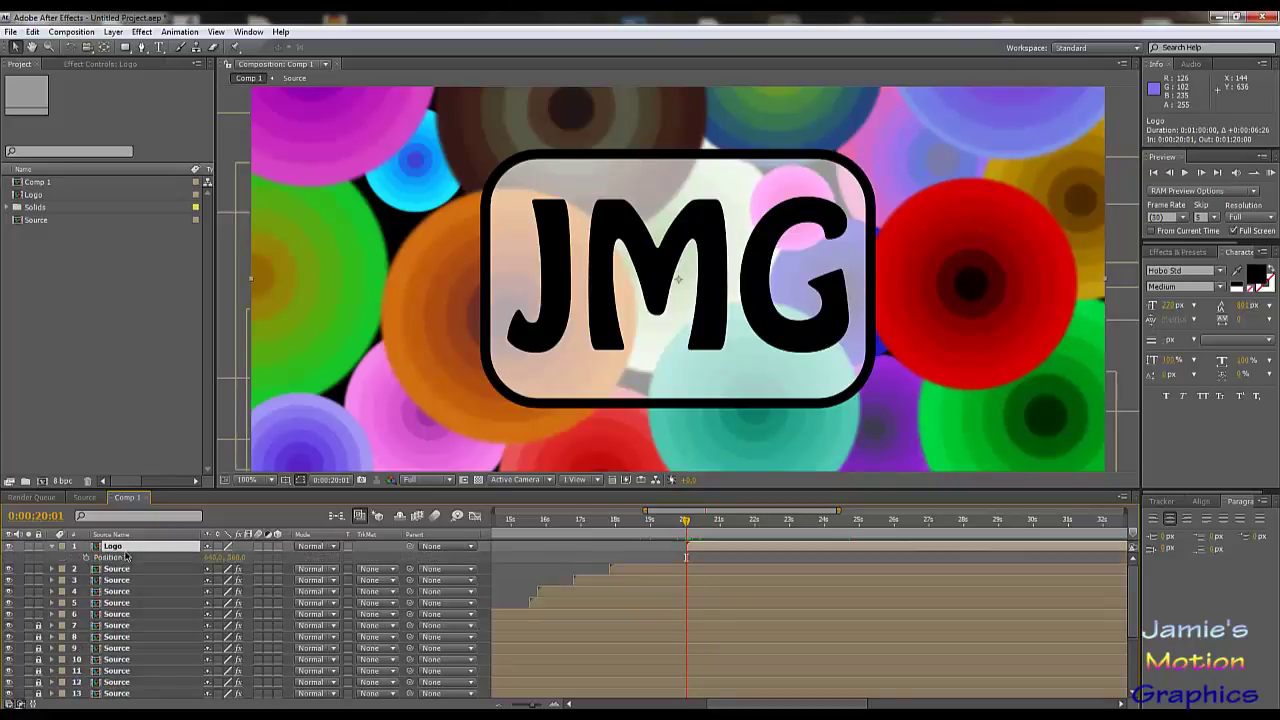
key(alt+shift+t)
click(86, 557)
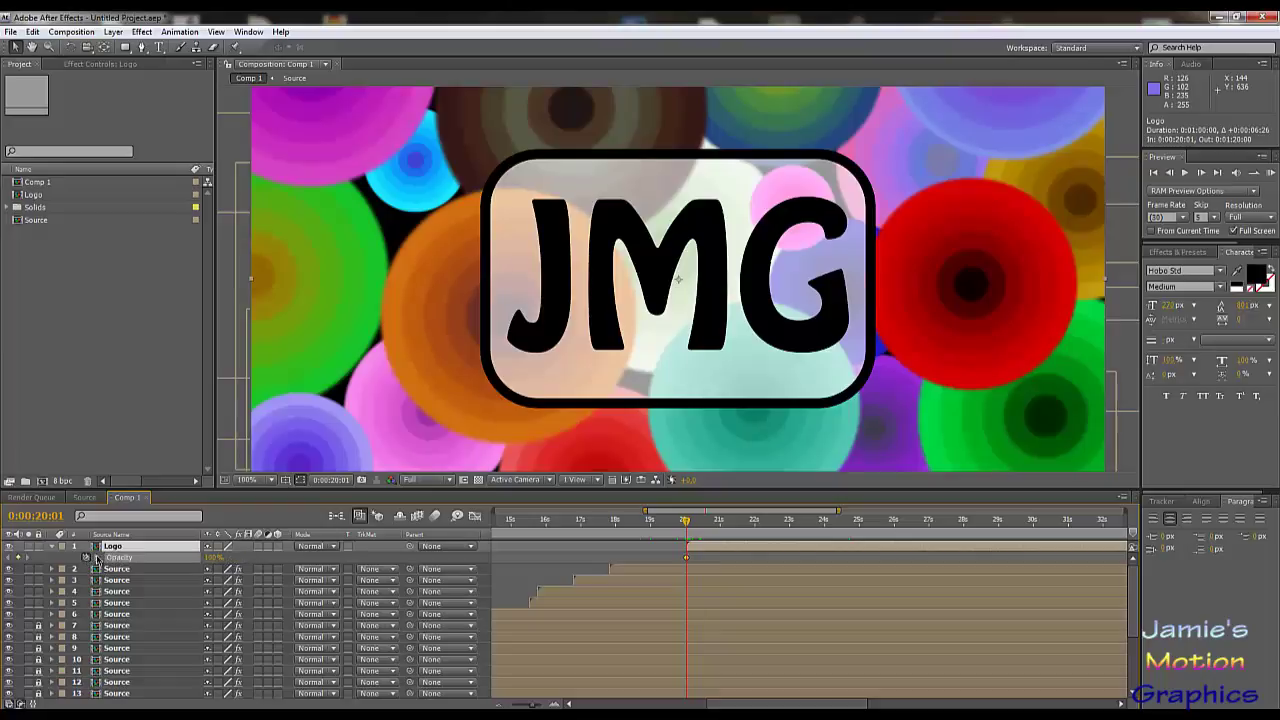
click(213, 557)
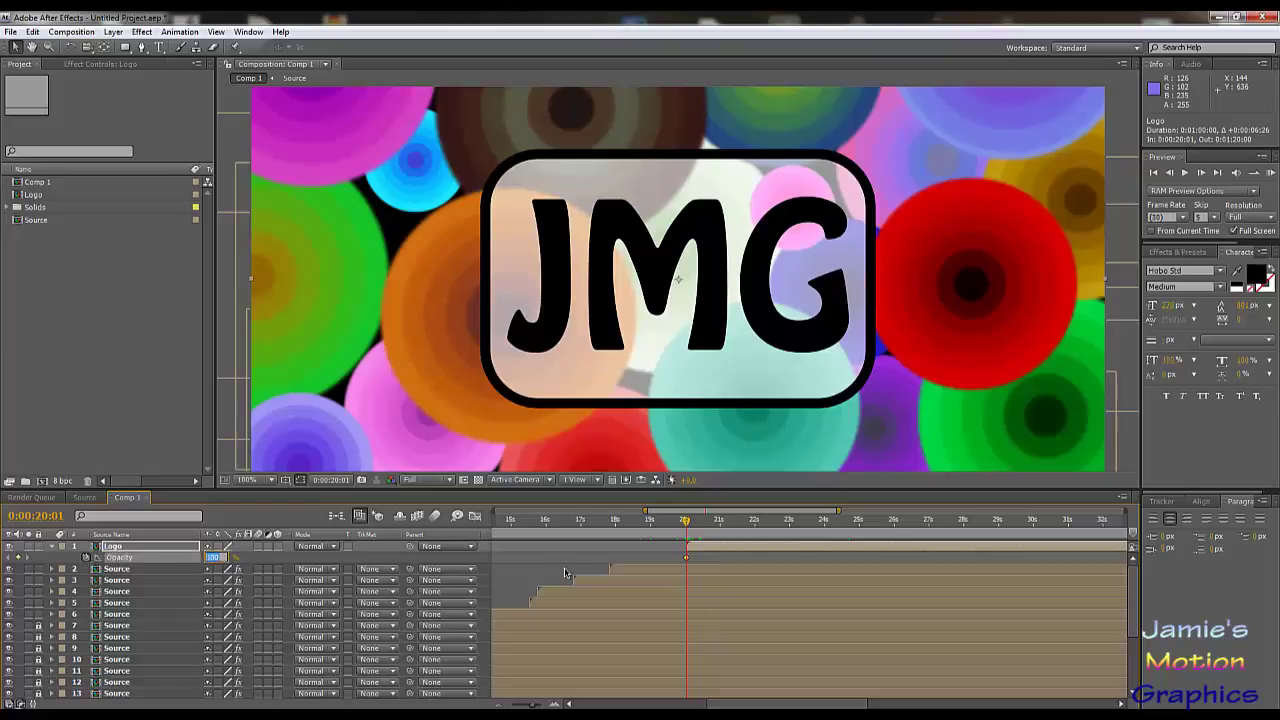
text(0)
key(Return)
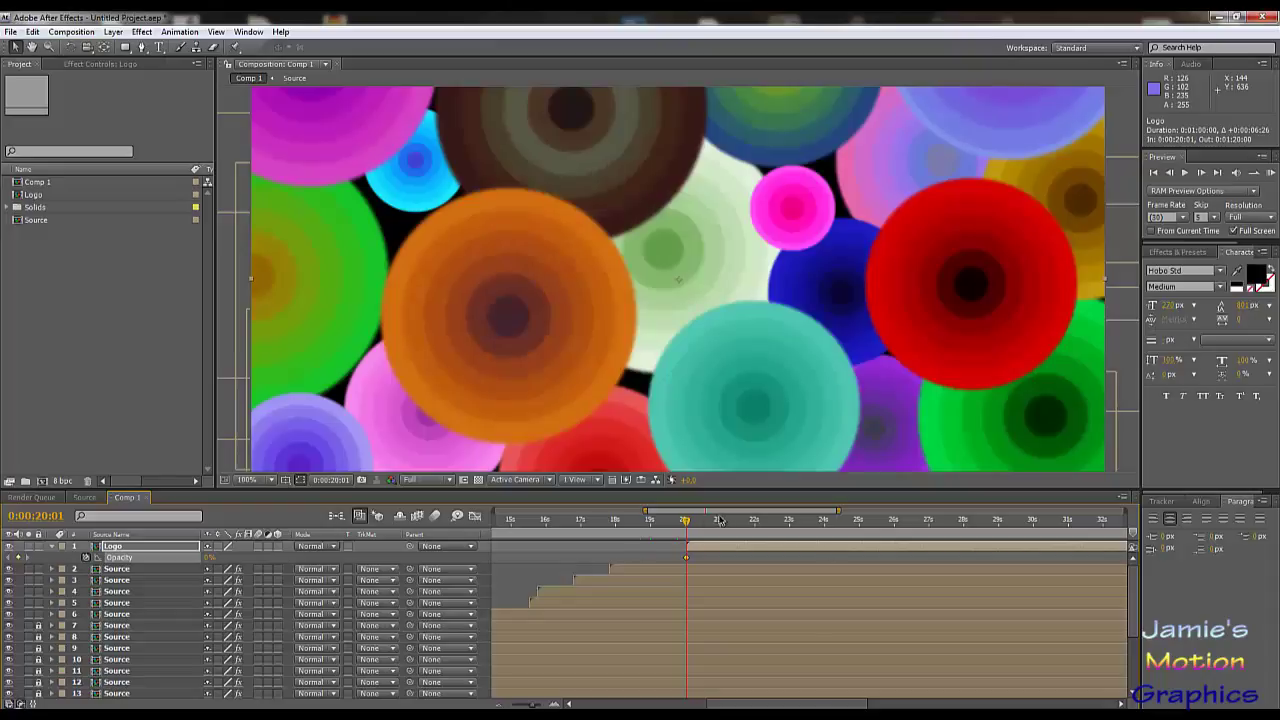
drag(687, 522, 755, 537)
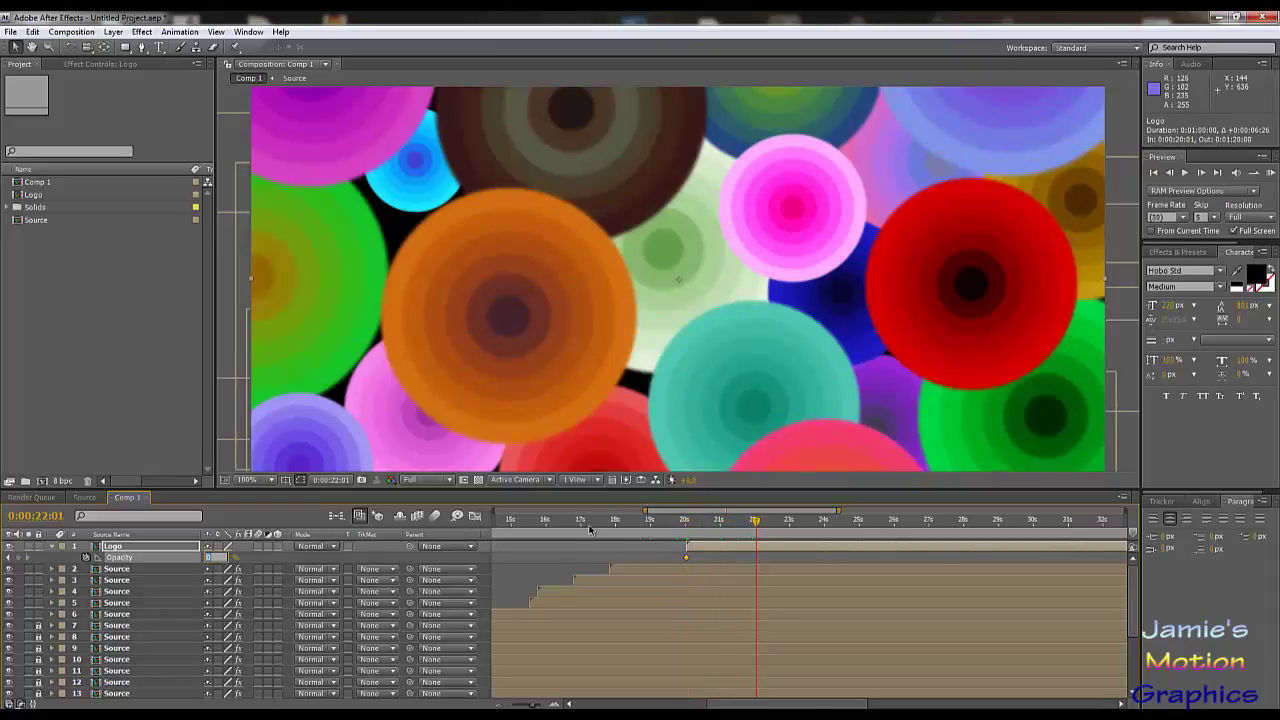
text(100)
key(Return)
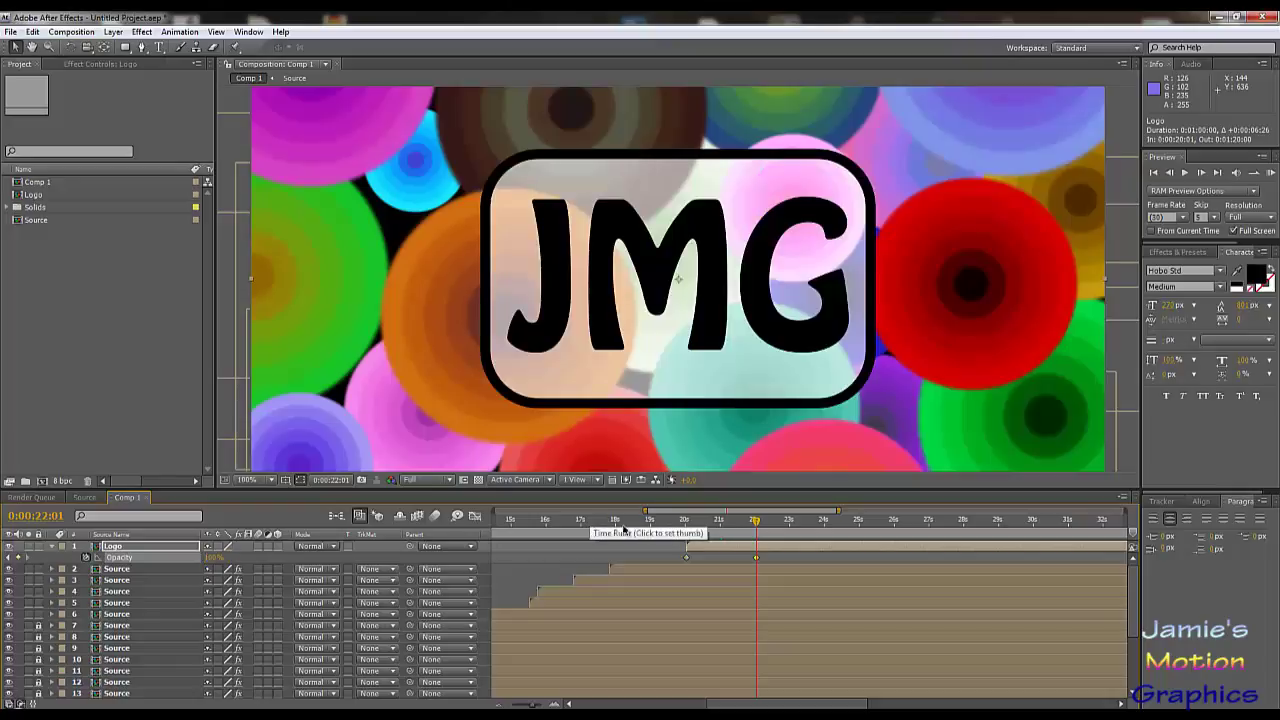
- Check the Logo fade midway and move its 100% opacity keyframe to 0:00:22:00
click(719, 528)
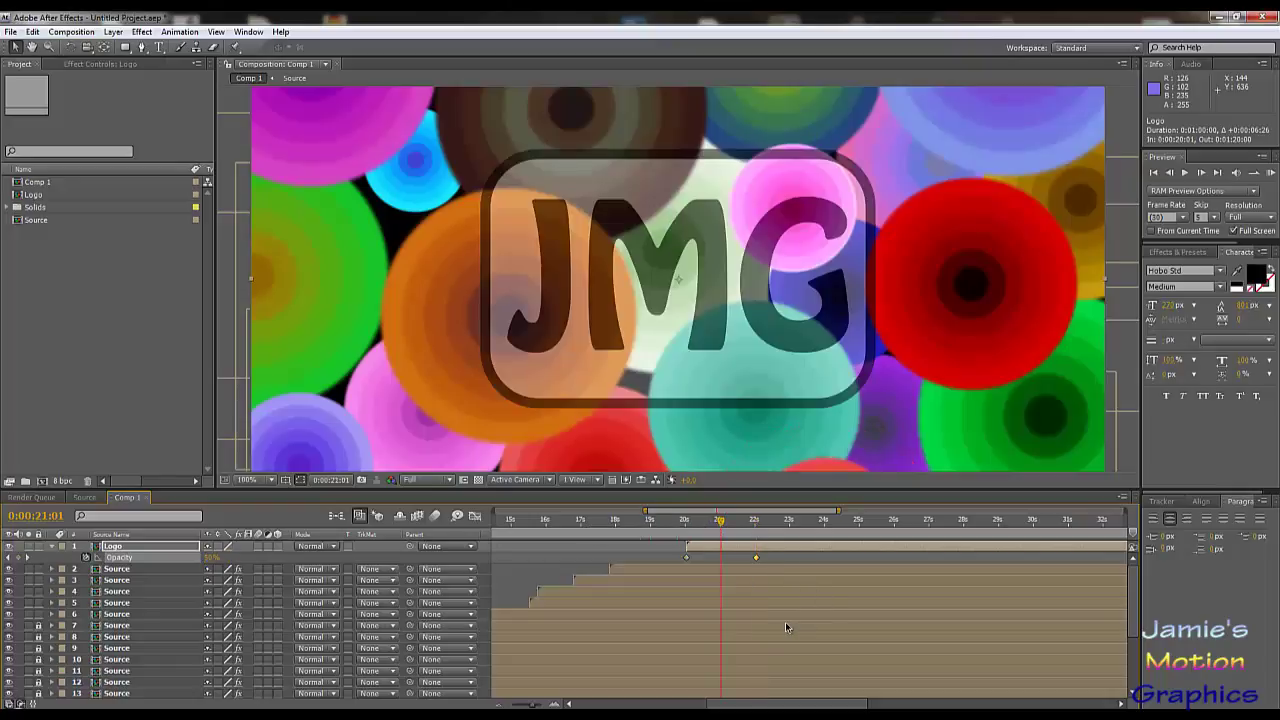
key(Page_Up)
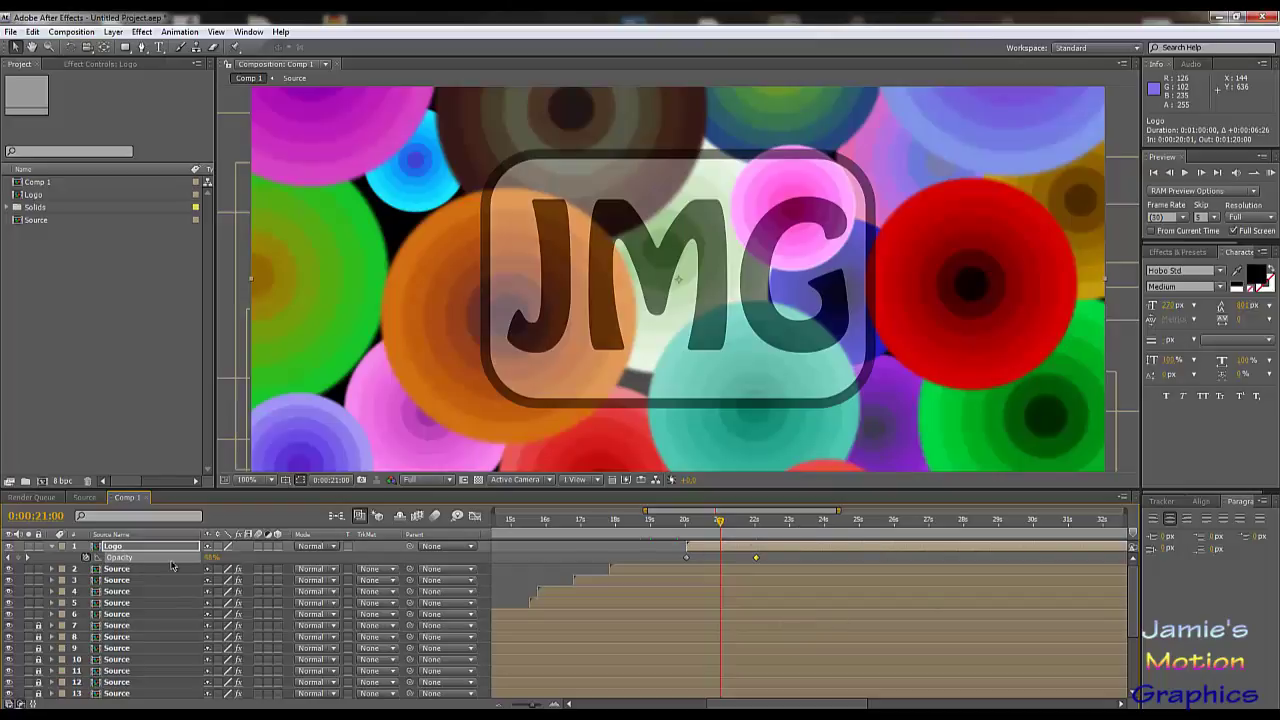
click(752, 528)
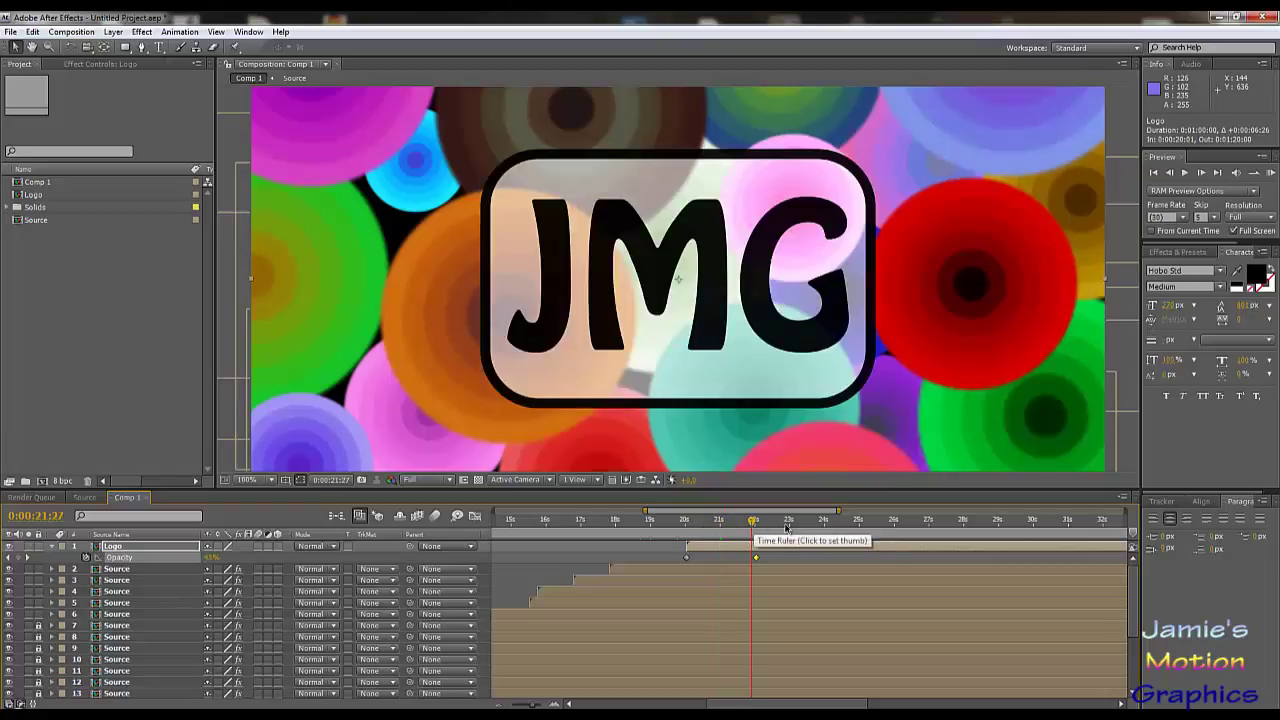
key(Page_Down)
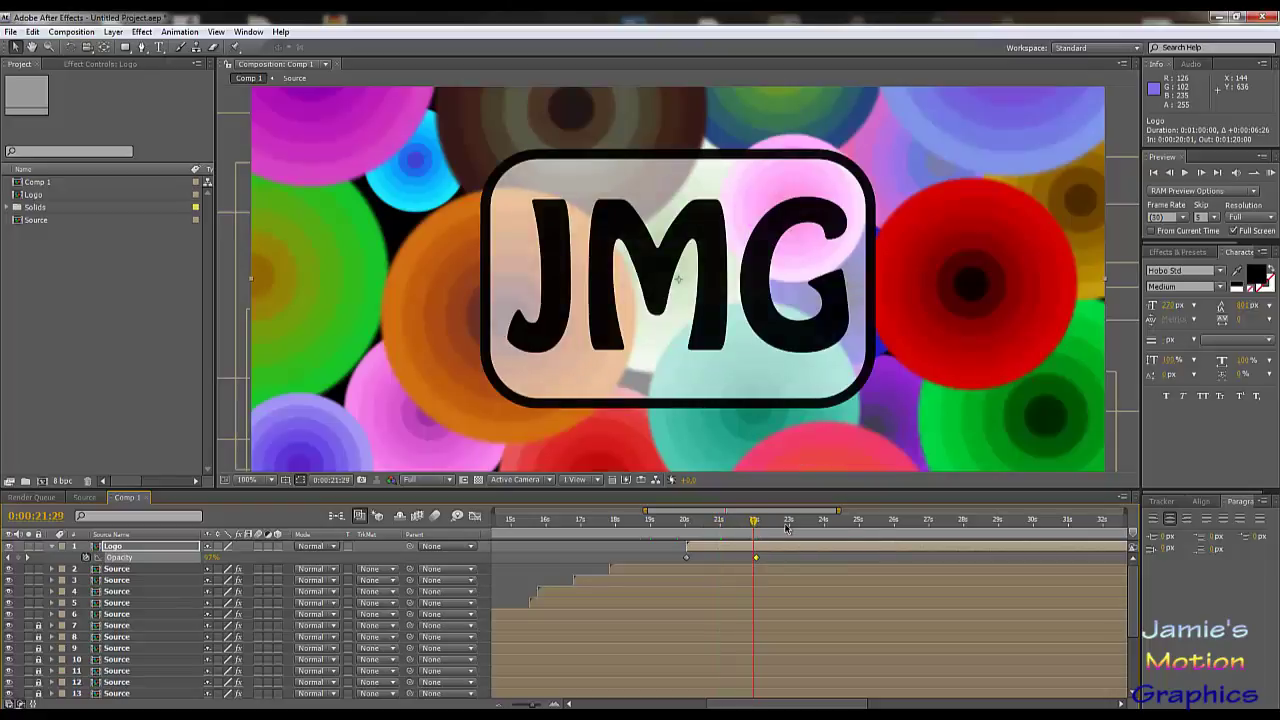
key(Page_Down)
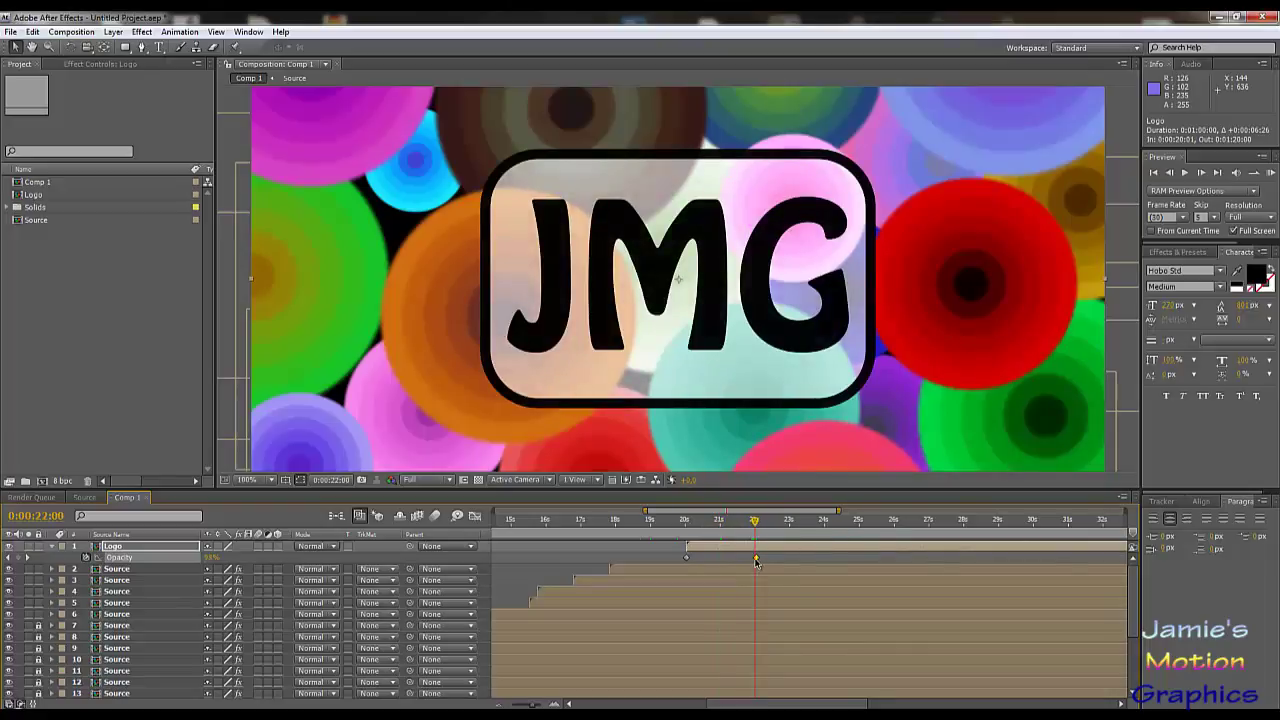
mouse_move(756, 560)
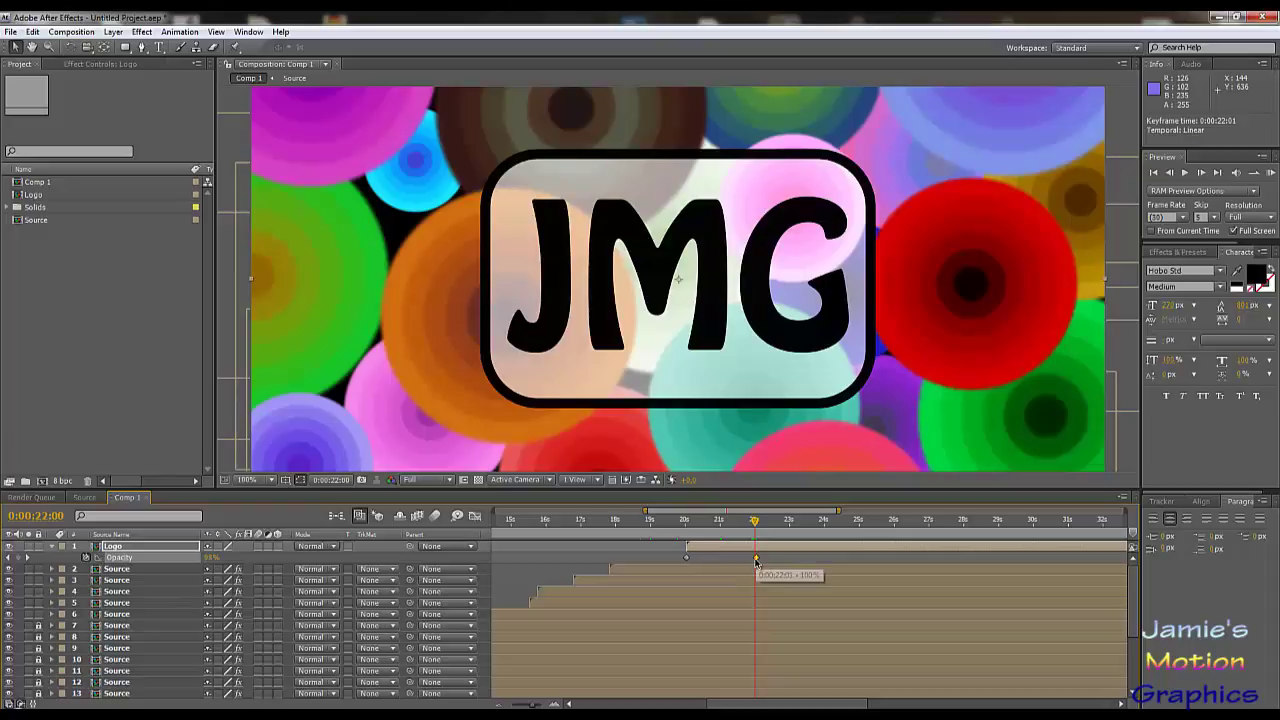
- Move the Logo layer to start at 0:00:20:00 and place its 100% opacity keyframe at 0:00:22:00
click(720, 521)
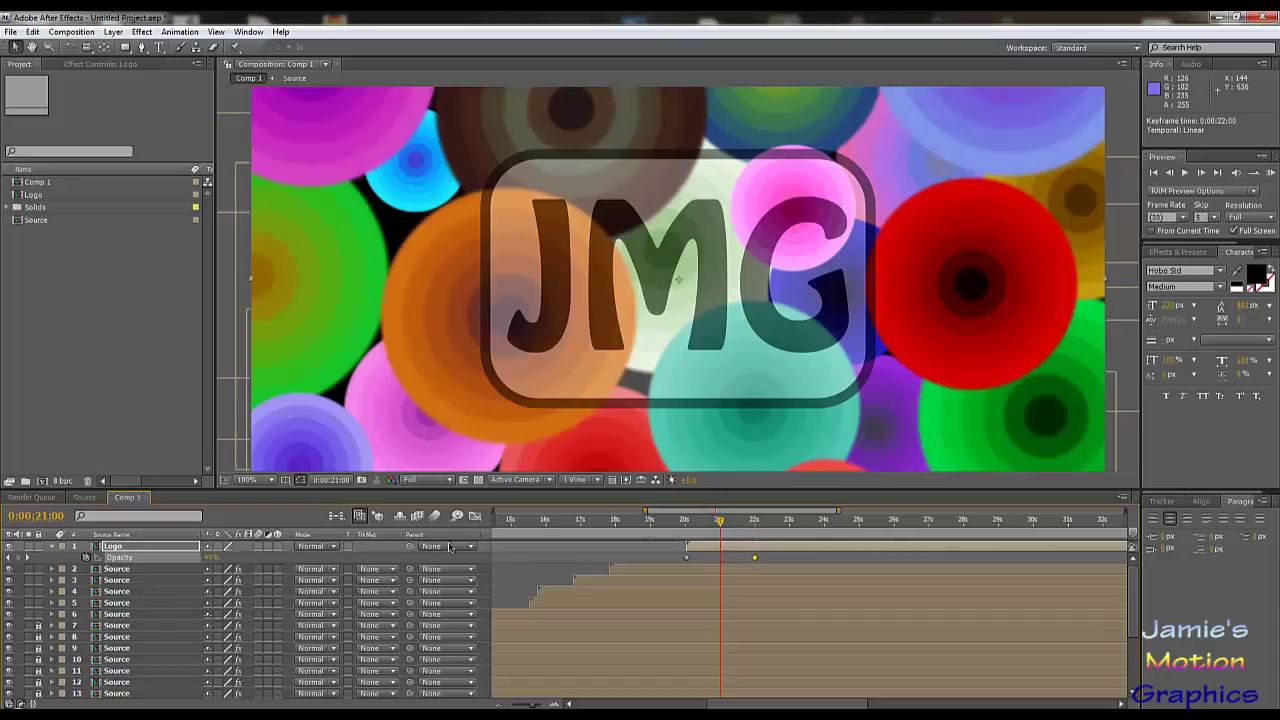
click(684, 524)
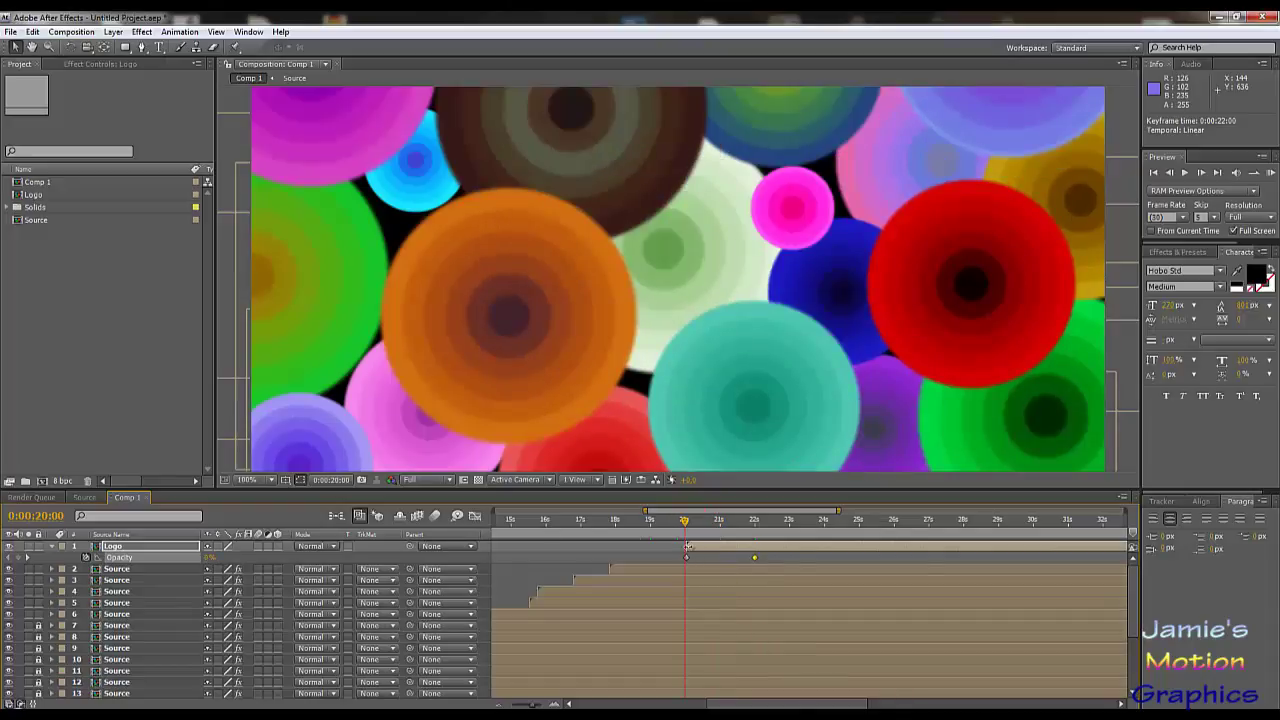
click(687, 546)
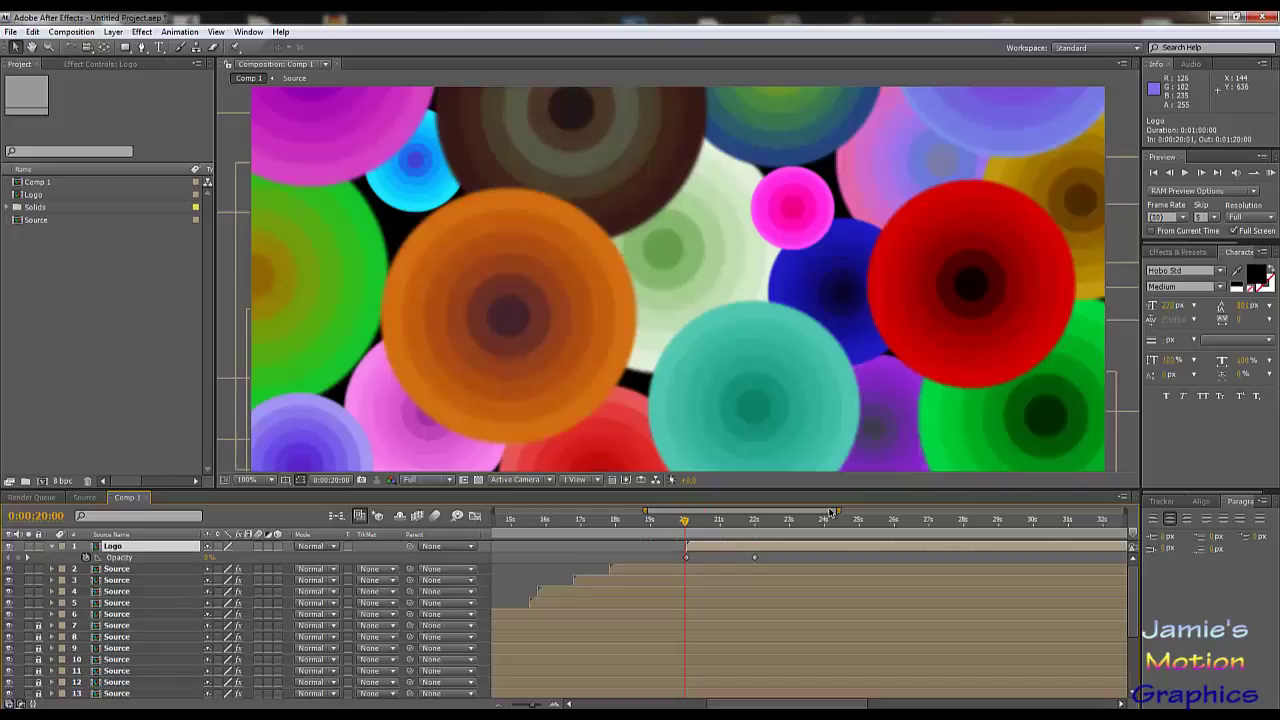
drag(838, 511, 733, 511)
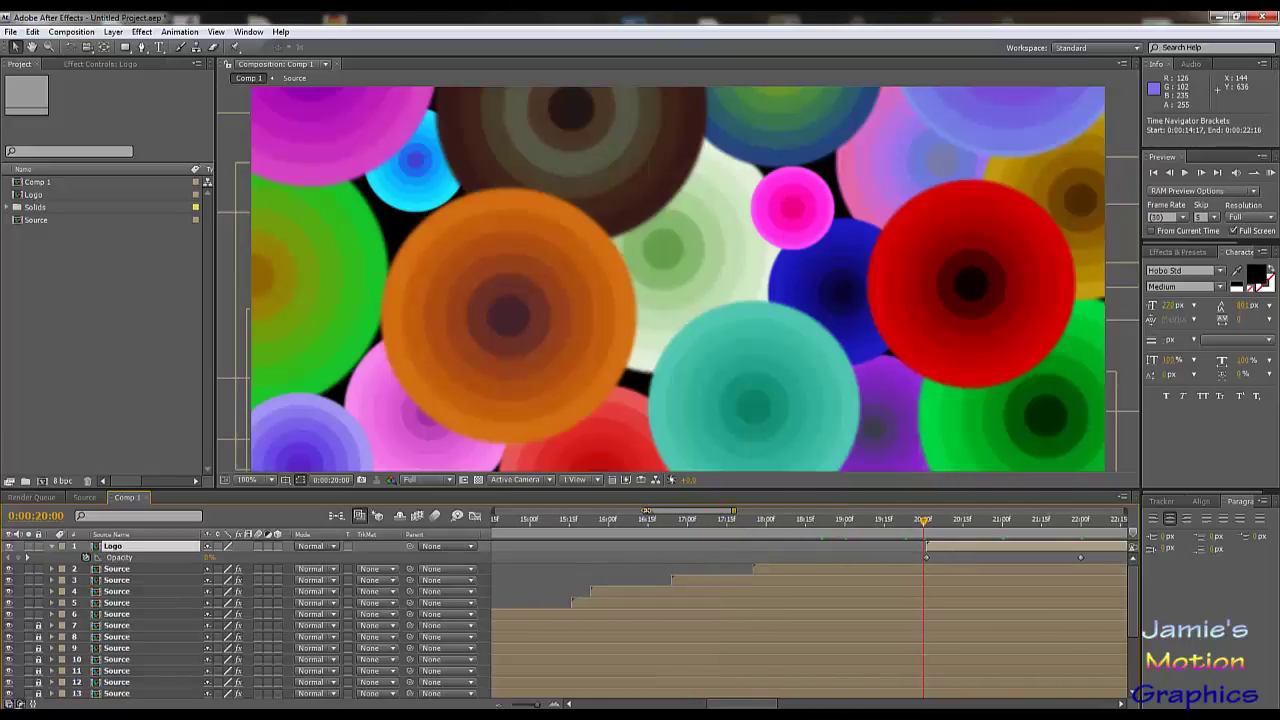
drag(646, 511, 636, 549)
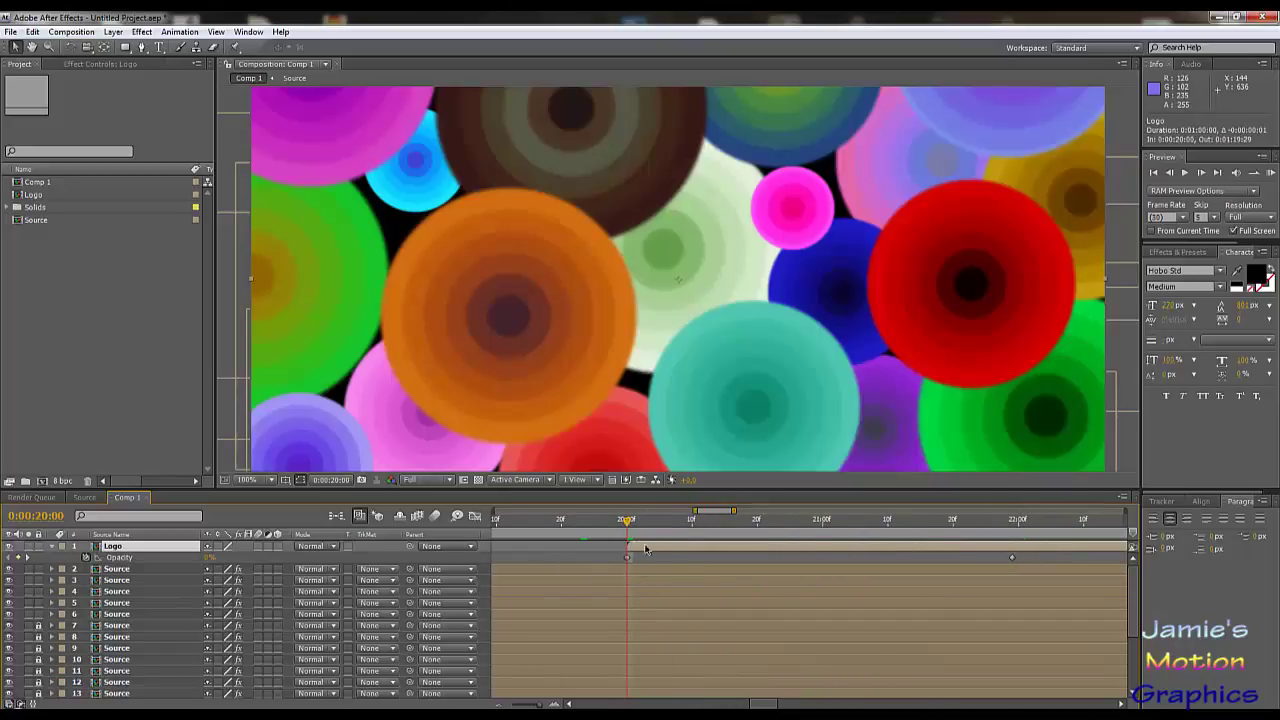
click(1012, 557)
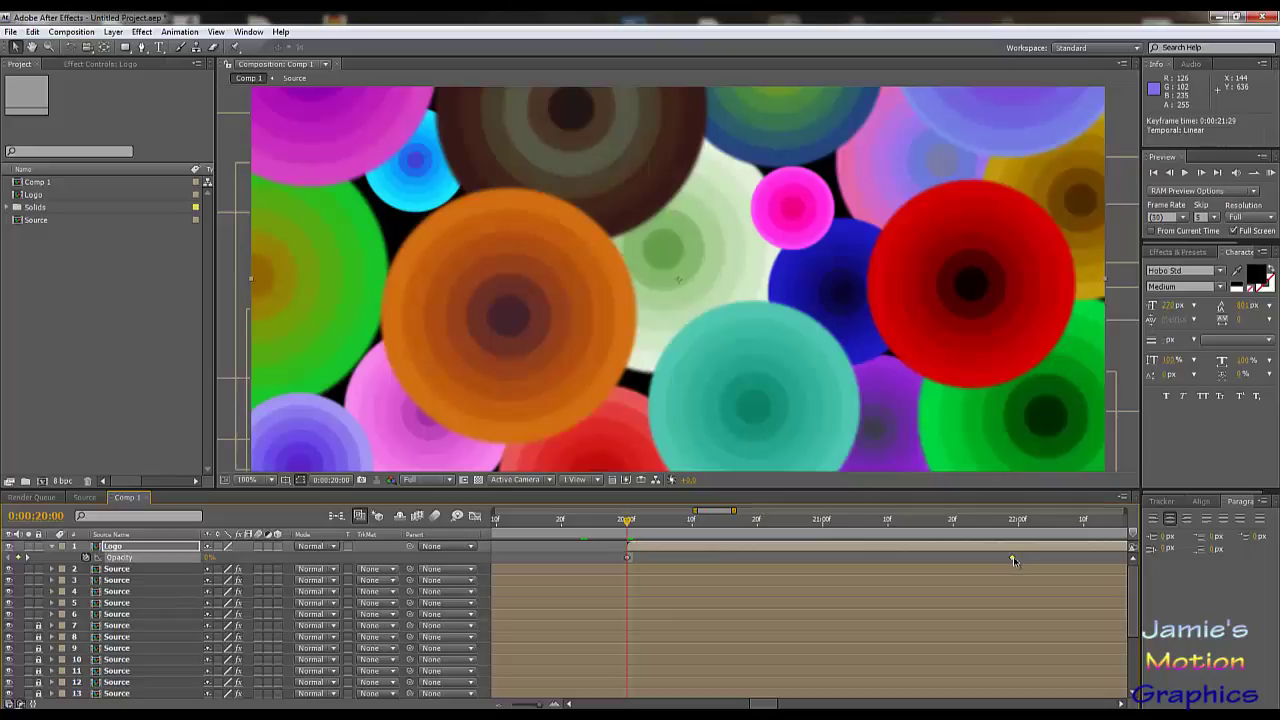
- Add a 75% opacity keyframe to the Logo layer at 0:00:21:00 and scrub through the fade-in to check it
click(822, 527)
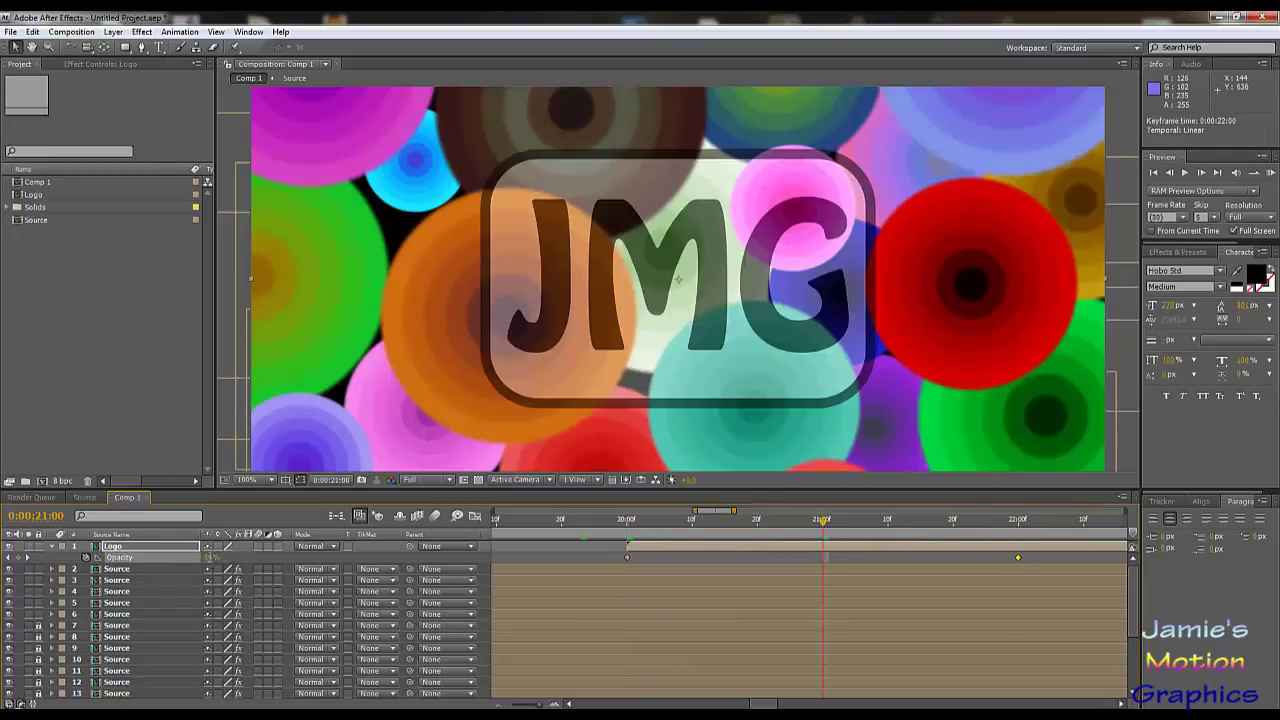
click(213, 557)
text(100)
key(Return)
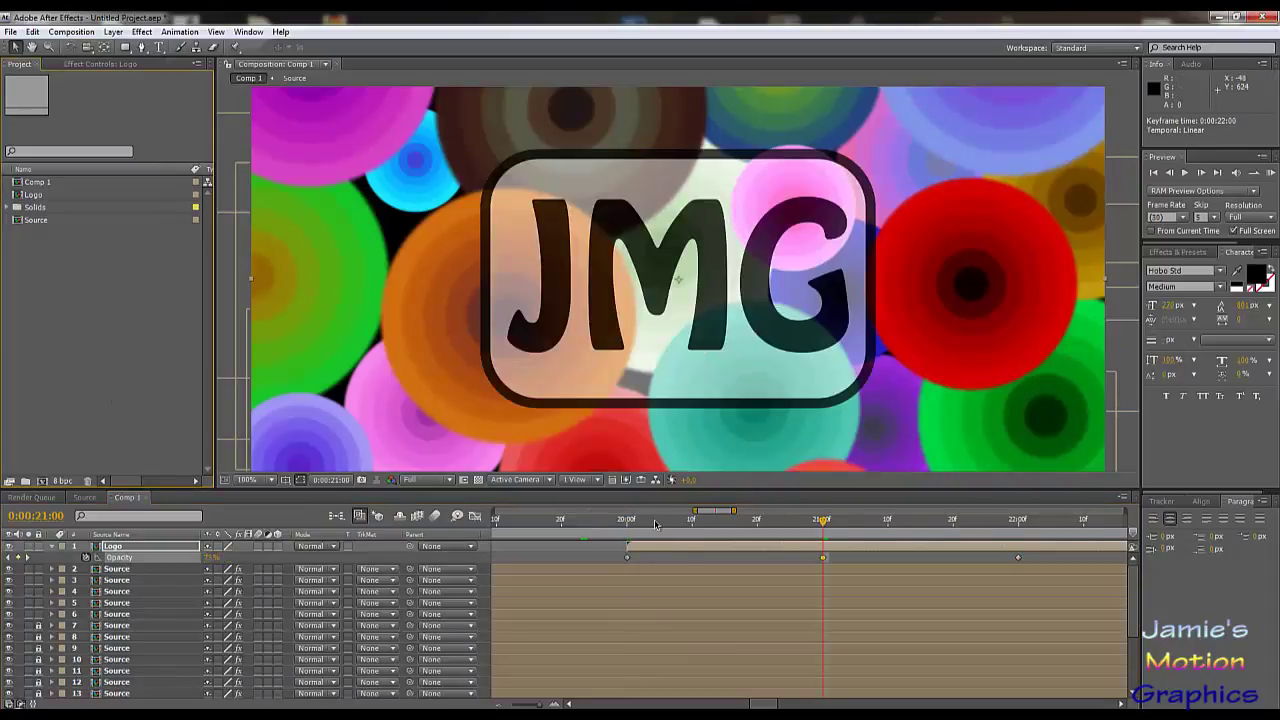
drag(648, 522, 986, 548)
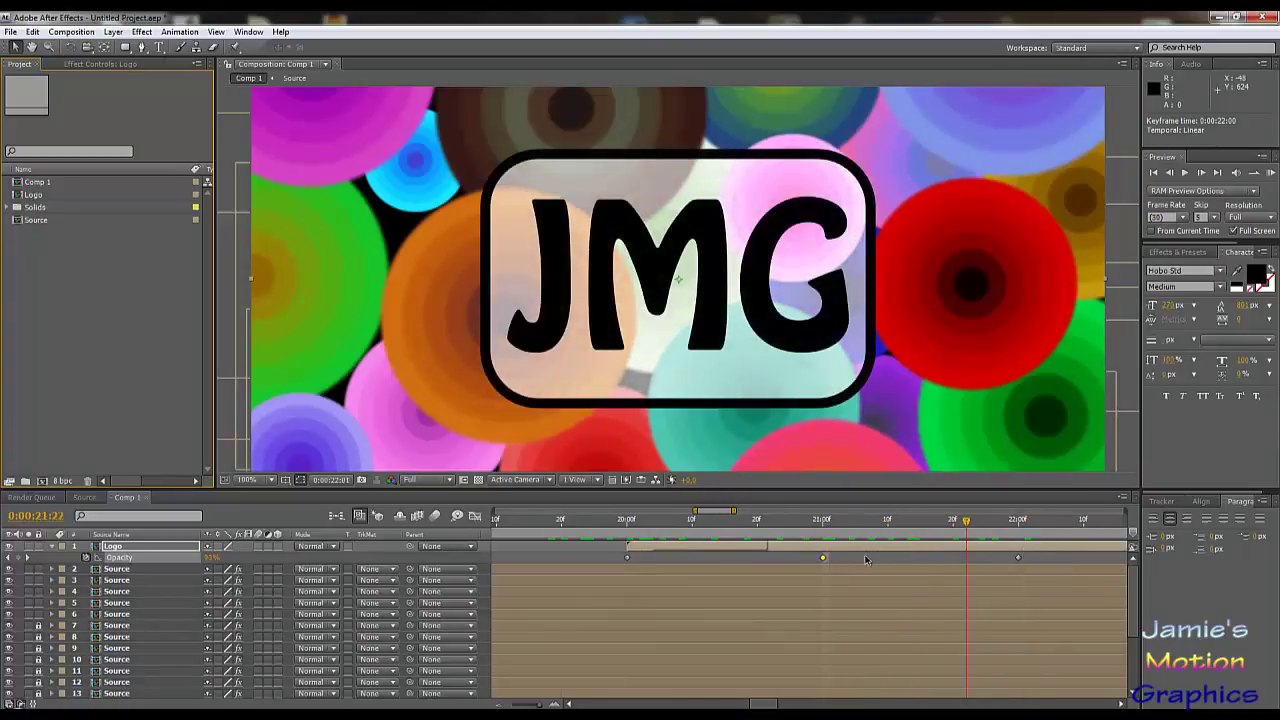
- Set the Logo layer's opacity keyframe at 0:00:21:00 to 25% and scrub through the fade-in to check it
drag(866, 560, 822, 557)
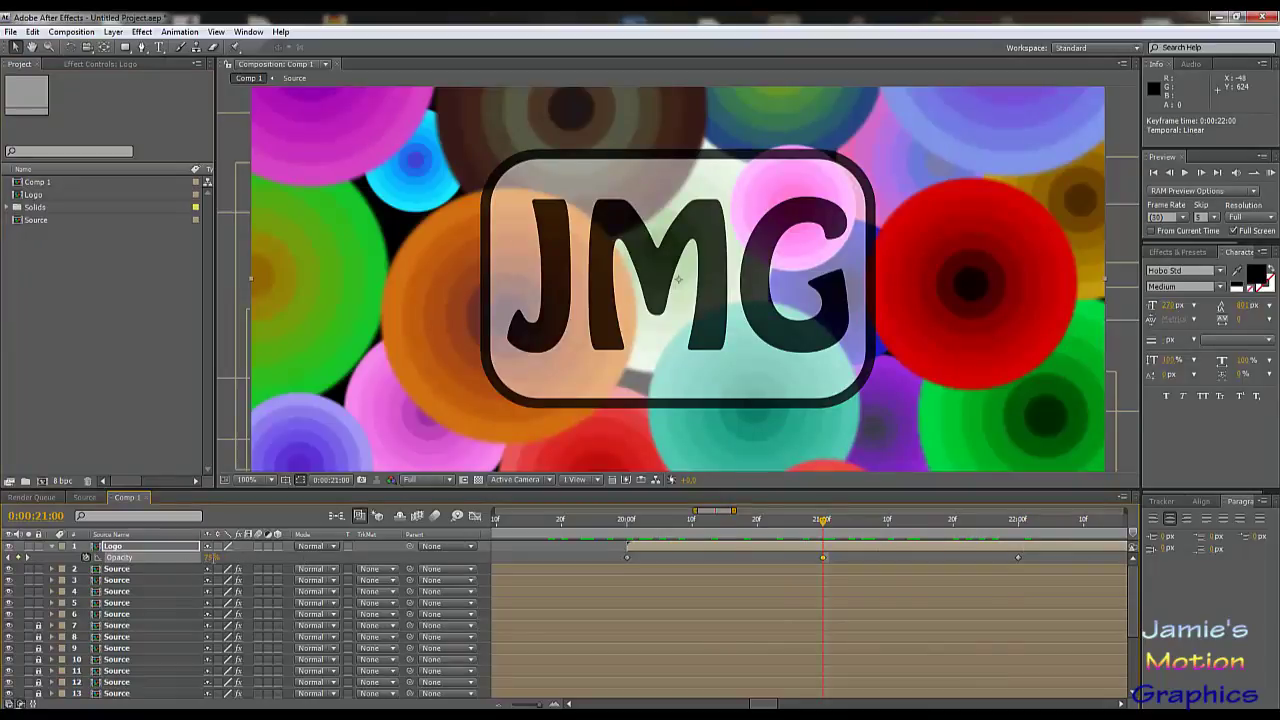
click(212, 557)
text(25)
key(Return)
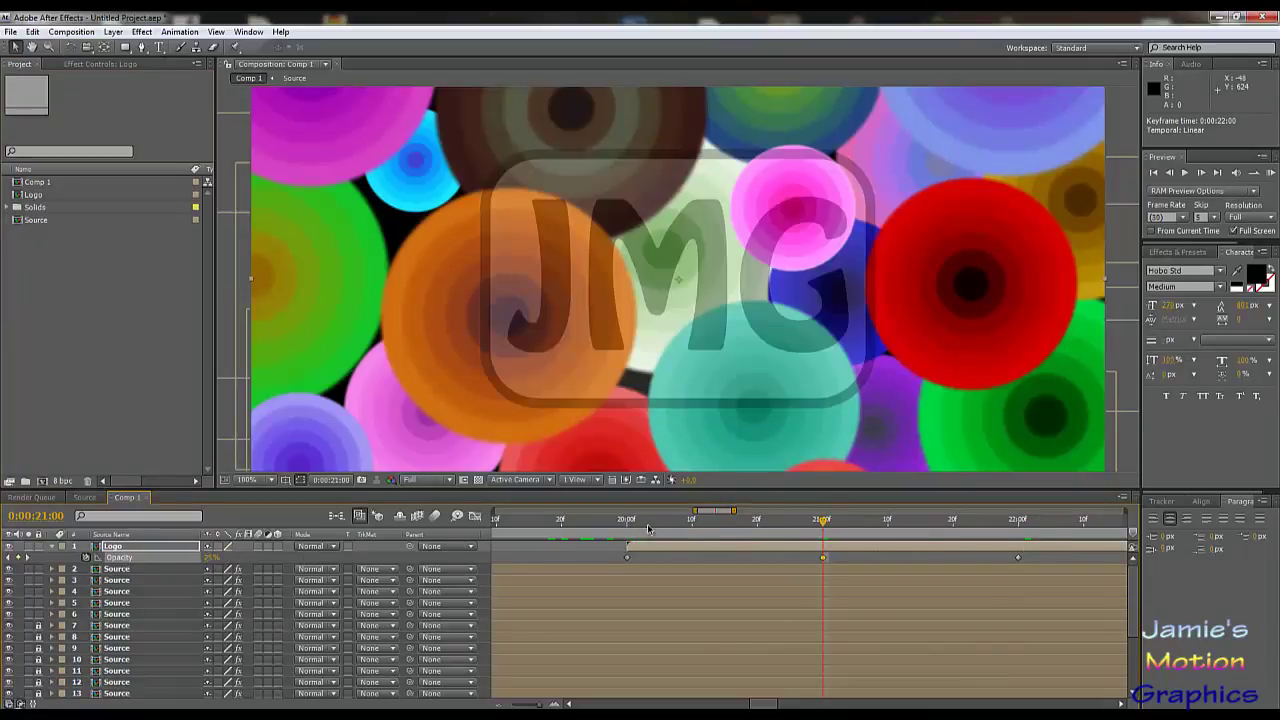
drag(627, 520, 958, 574)
scroll(796, 375, down, 6)
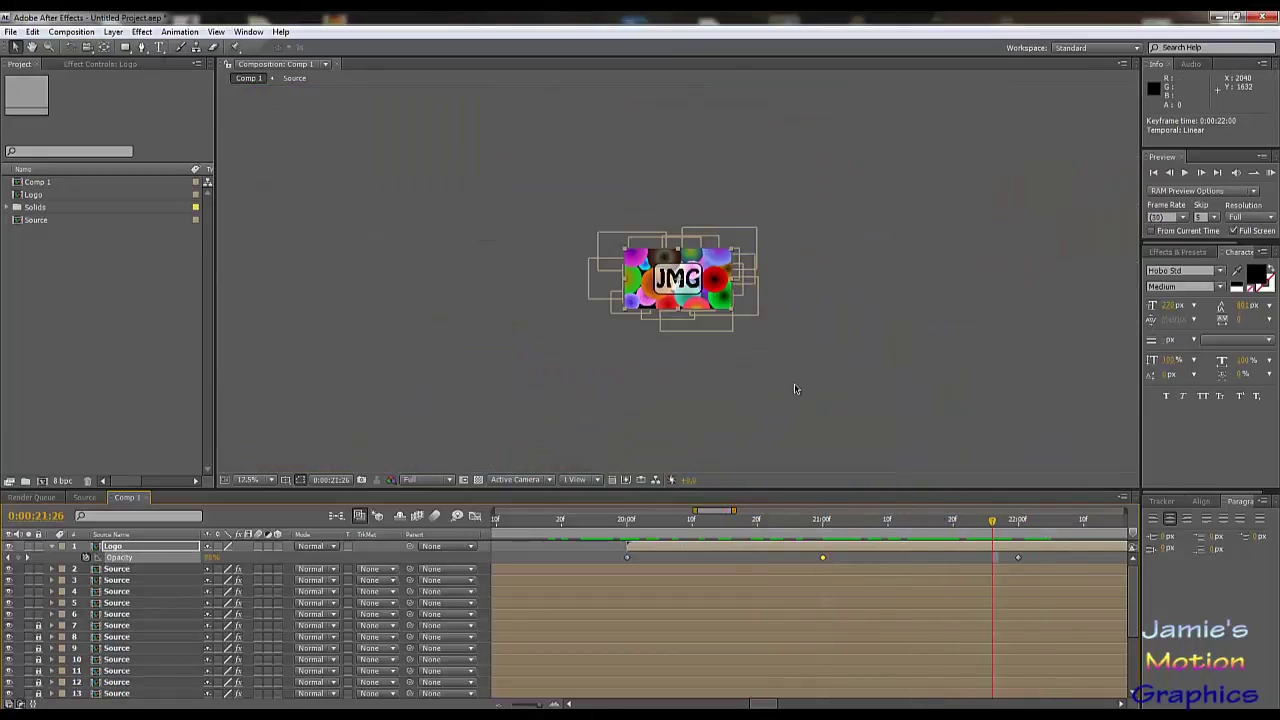
scroll(794, 389, up, 4)
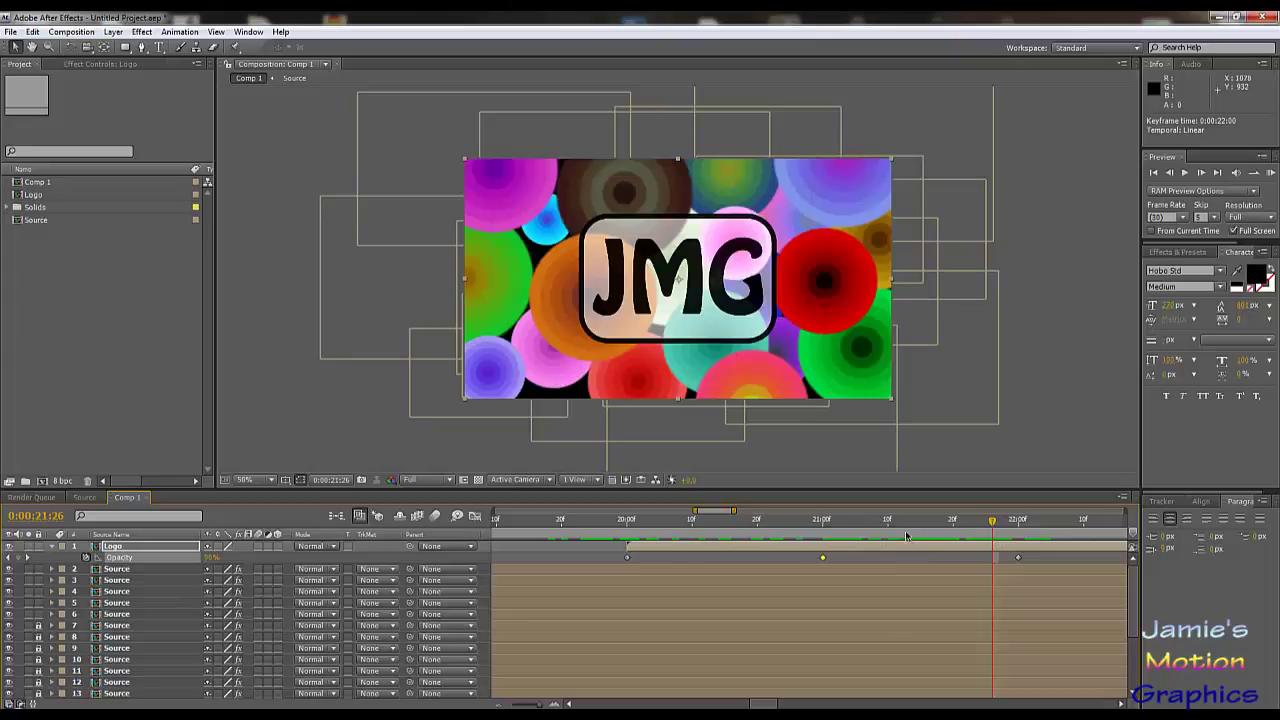
- Move the Logo layer to start at 0:00:23:00 and scrub through its fade-in at the new time
drag(944, 522, 1000, 569)
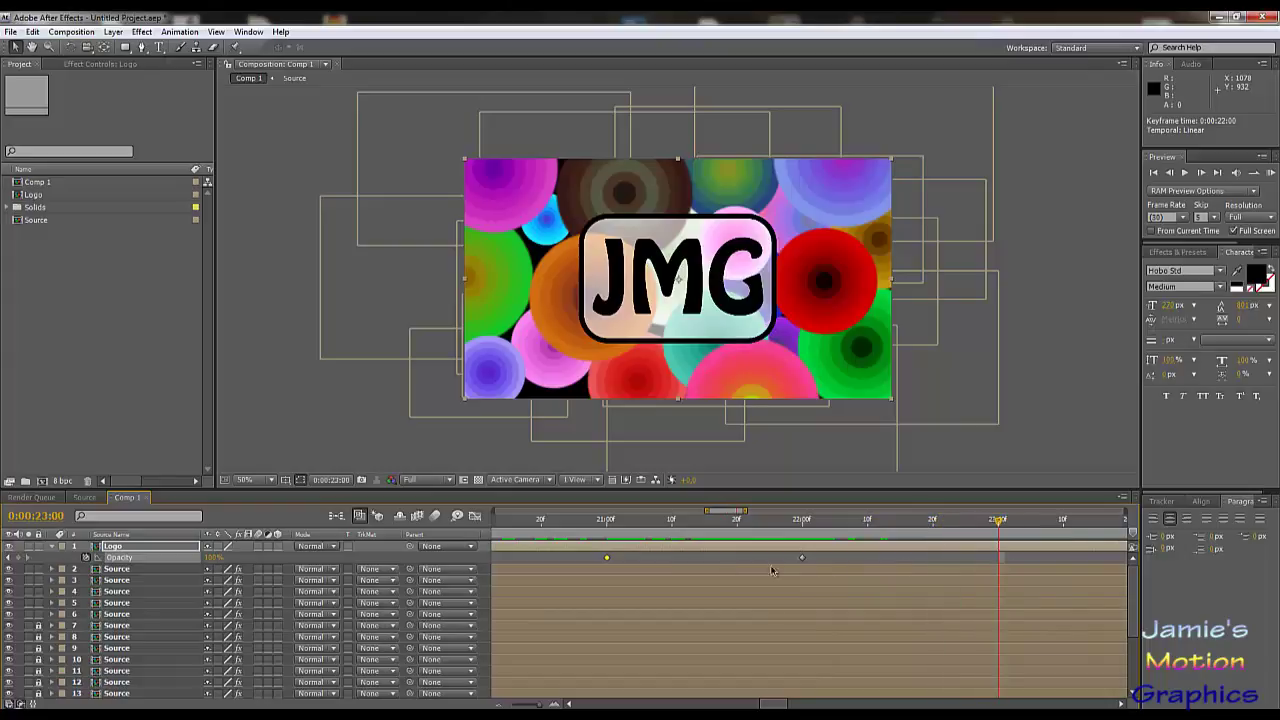
drag(584, 551, 998, 558)
drag(920, 552, 1009, 556)
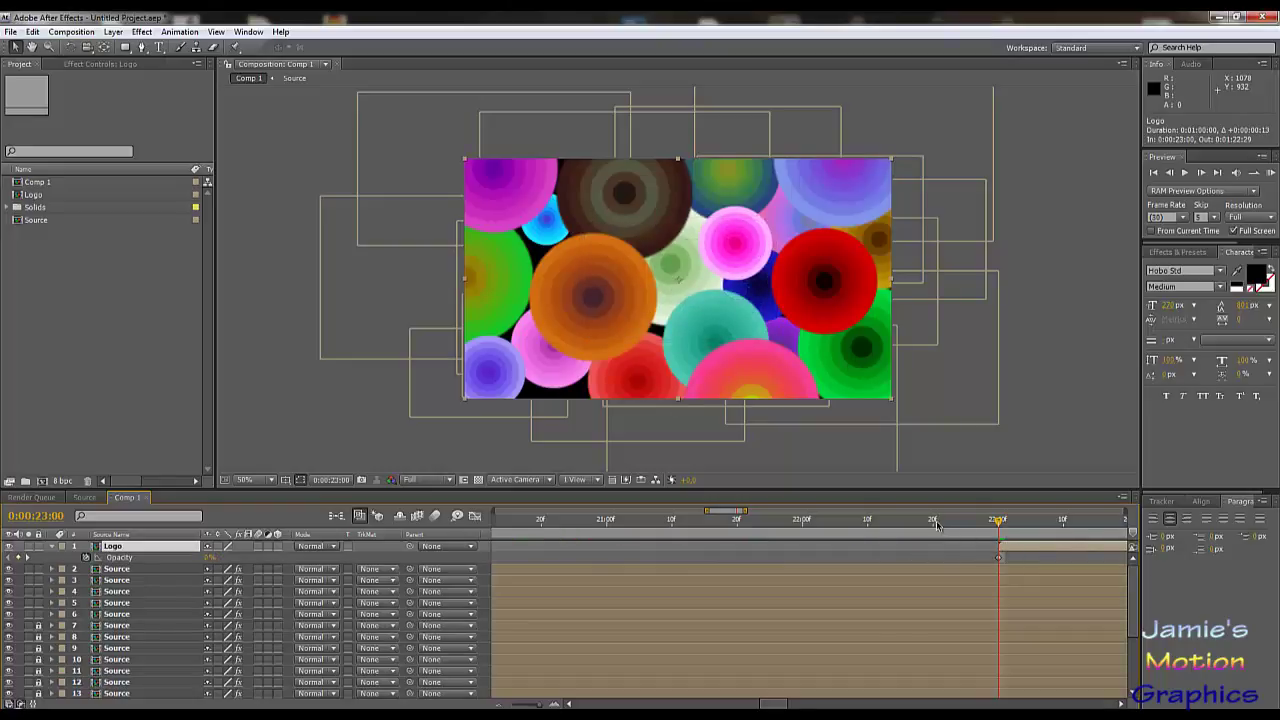
drag(937, 526, 1054, 570)
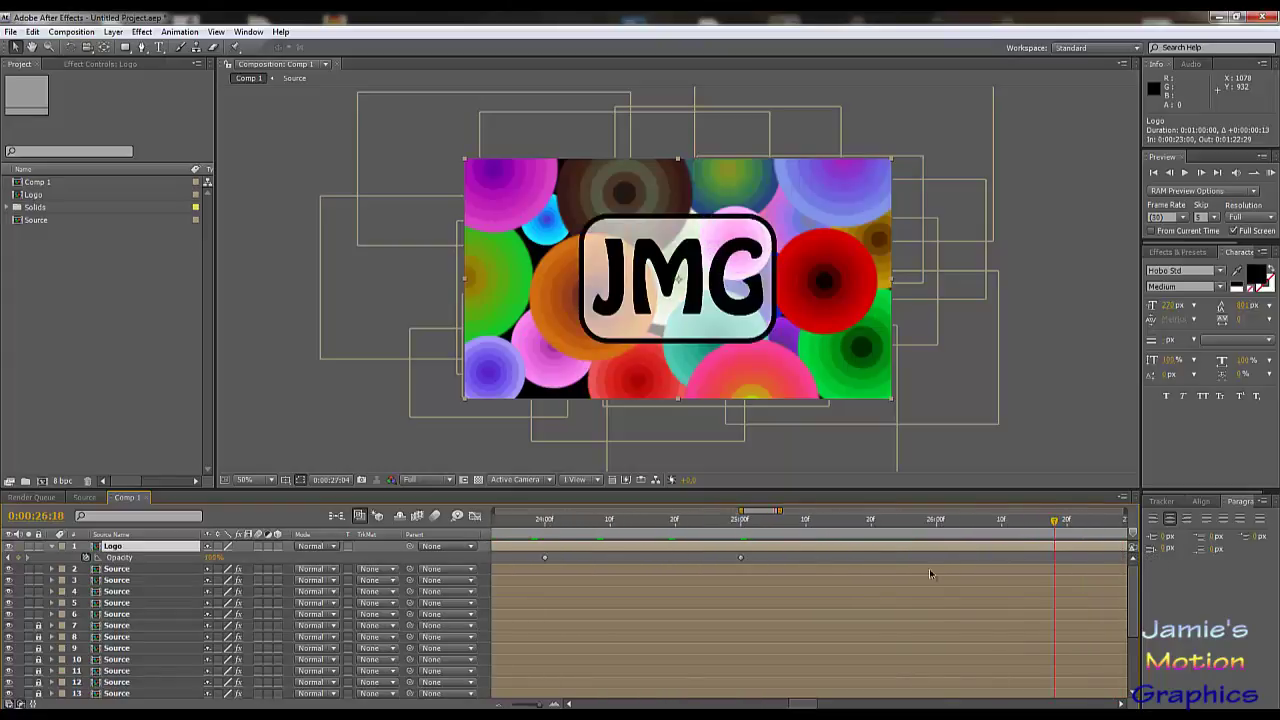
drag(930, 573, 776, 561)
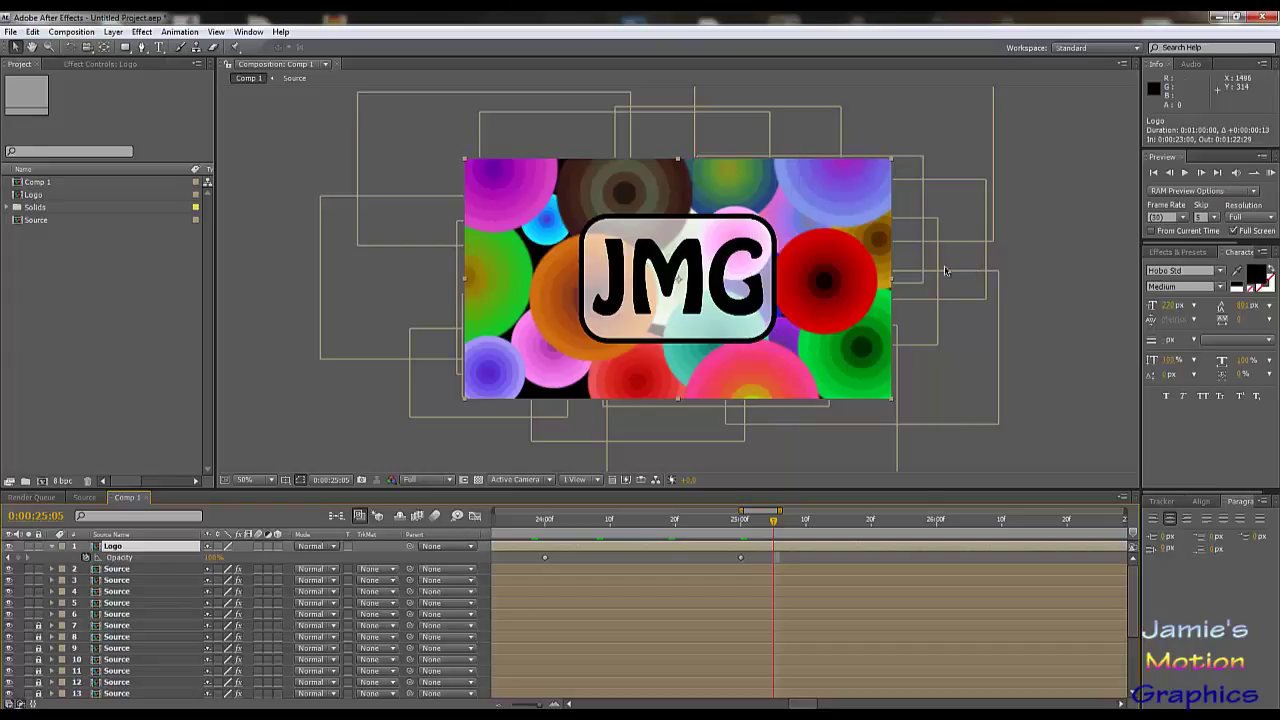
- Collapse the Logo layer, lock it and the remaining unlocked Source layers, and scrub through the composition from near its start to 0:00:29:09
click(52, 547)
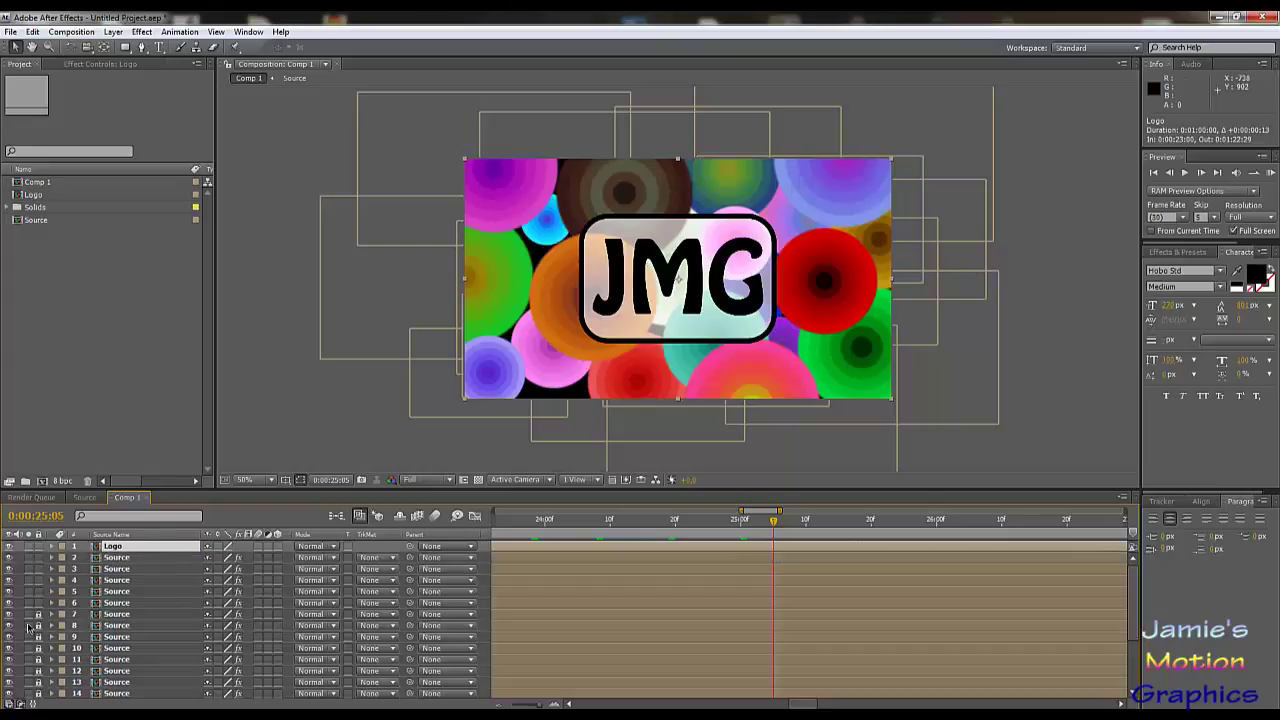
drag(39, 603, 39, 546)
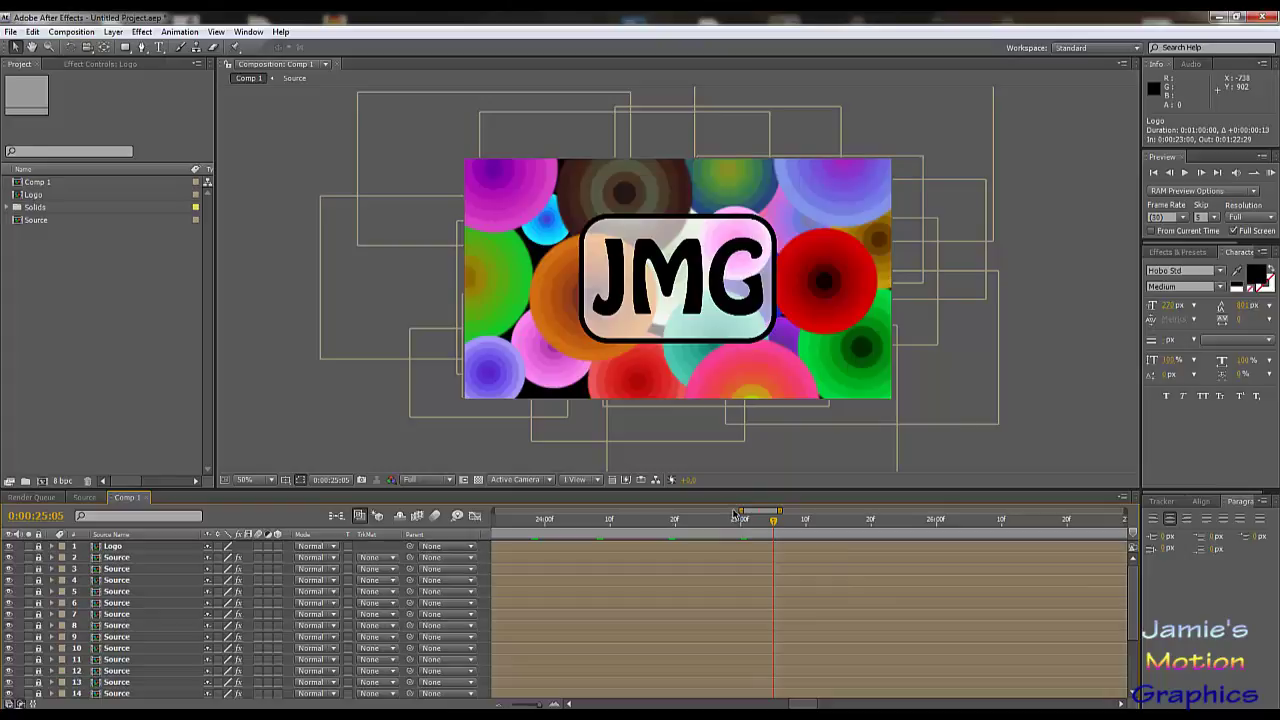
drag(739, 511, 268, 522)
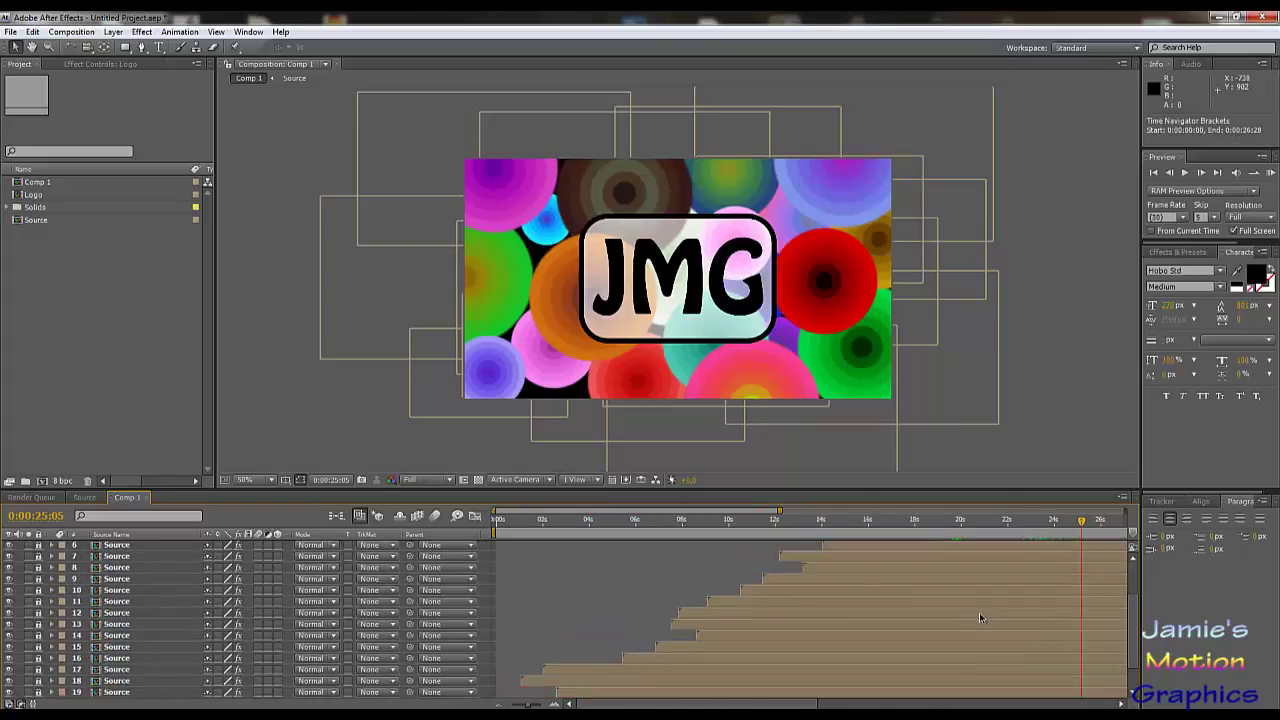
scroll(791, 568, down, 3)
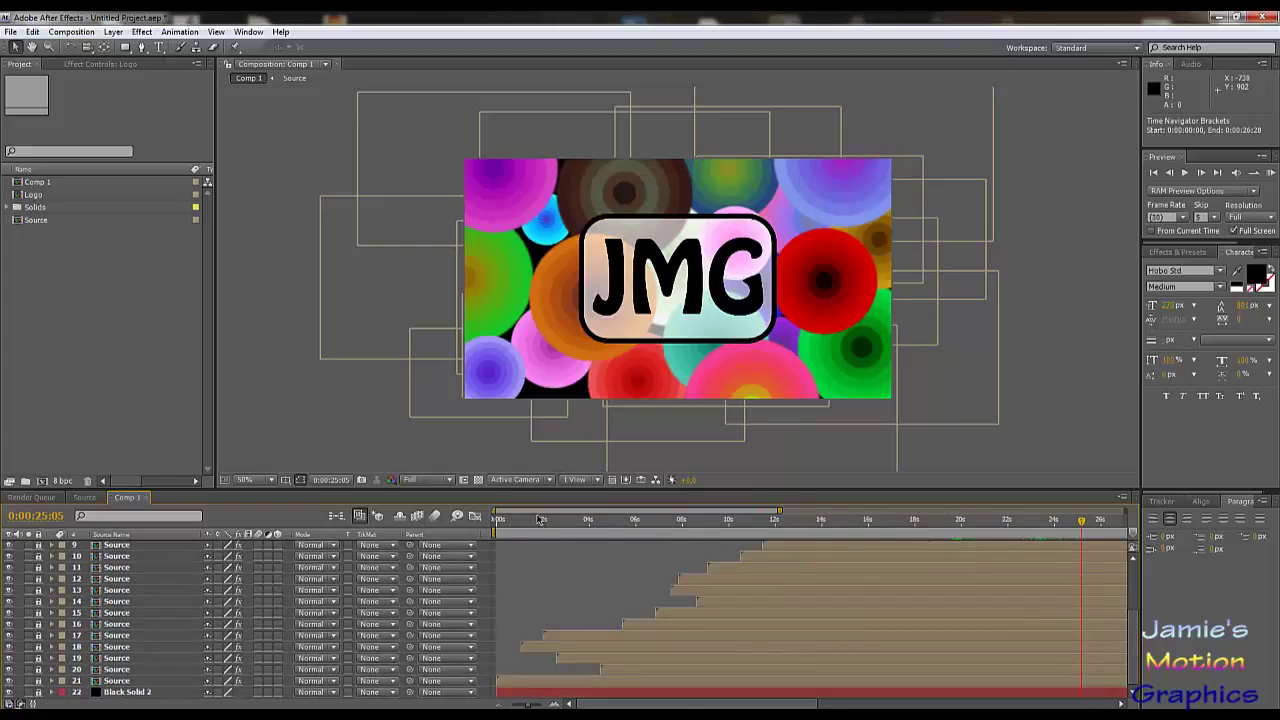
click(505, 522)
drag(505, 522, 915, 580)
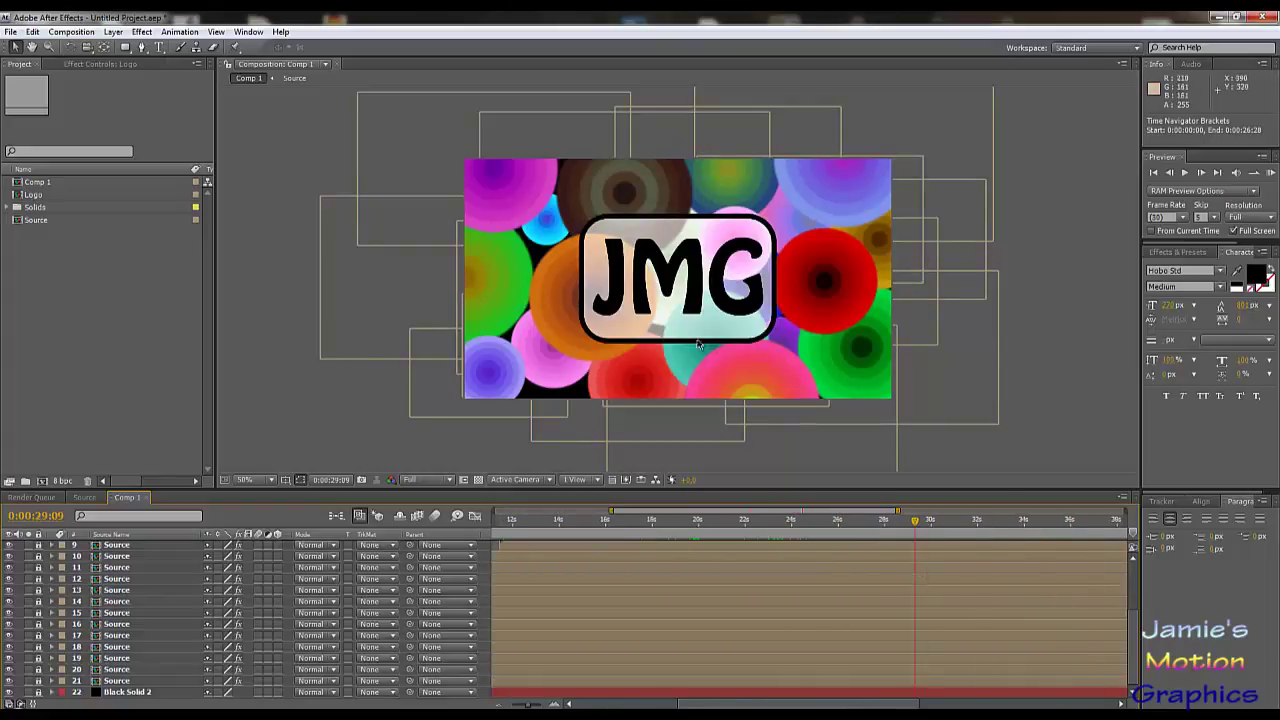